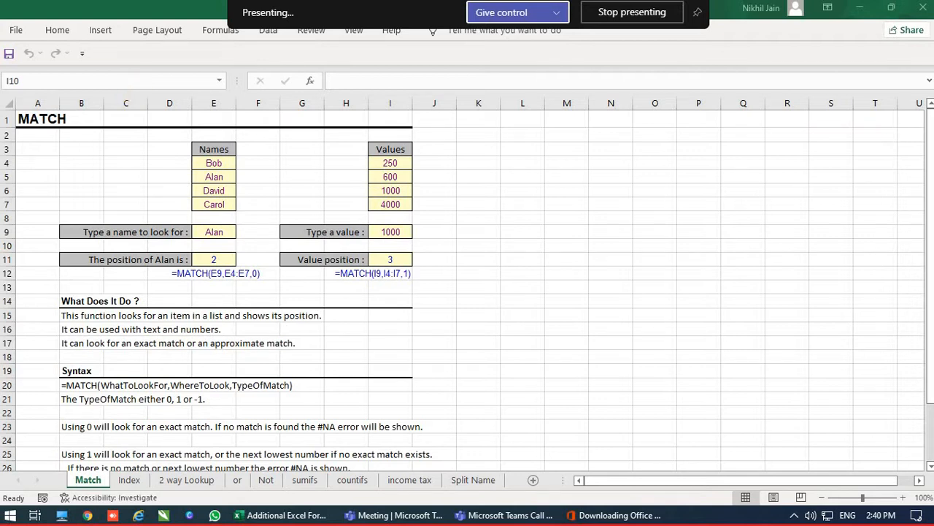
Step: Enlarge the MATCH worksheet to 130% and inspect the name position cell and the lookup name in E9
{"action": "scroll", "coordinate": [128, 173], "scroll_direction": "up", "scroll_amount": 3}
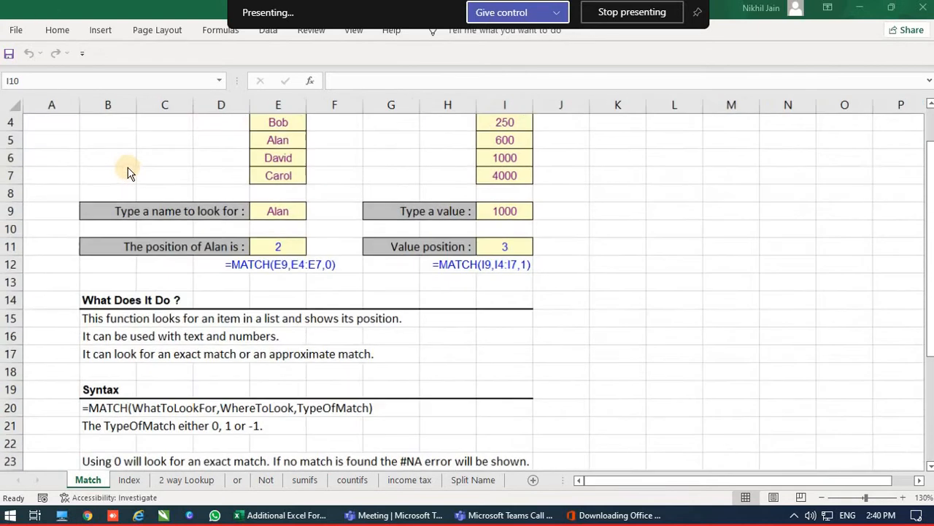
{"action": "scroll", "coordinate": [132, 170], "scroll_direction": "up", "scroll_amount": 1}
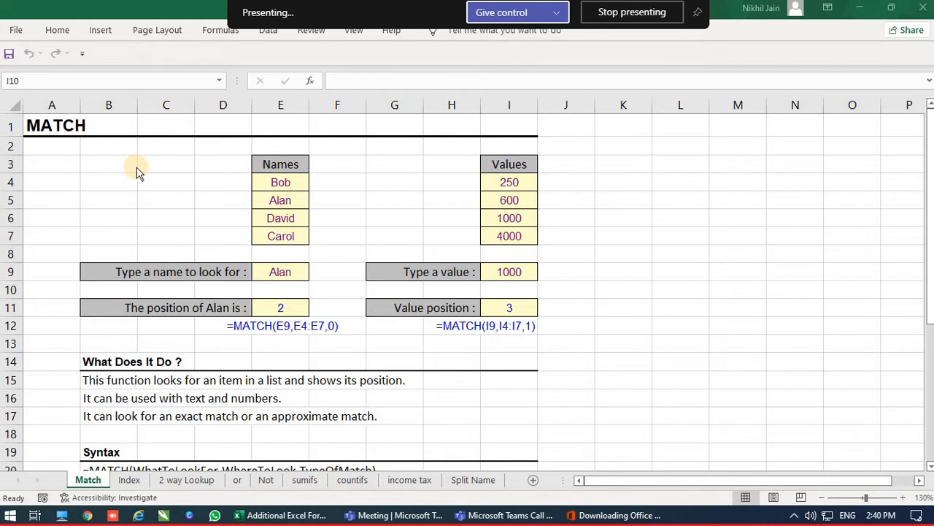
{"action": "key", "text": "Return"}
{"action": "left_click", "coordinate": [286, 307]}
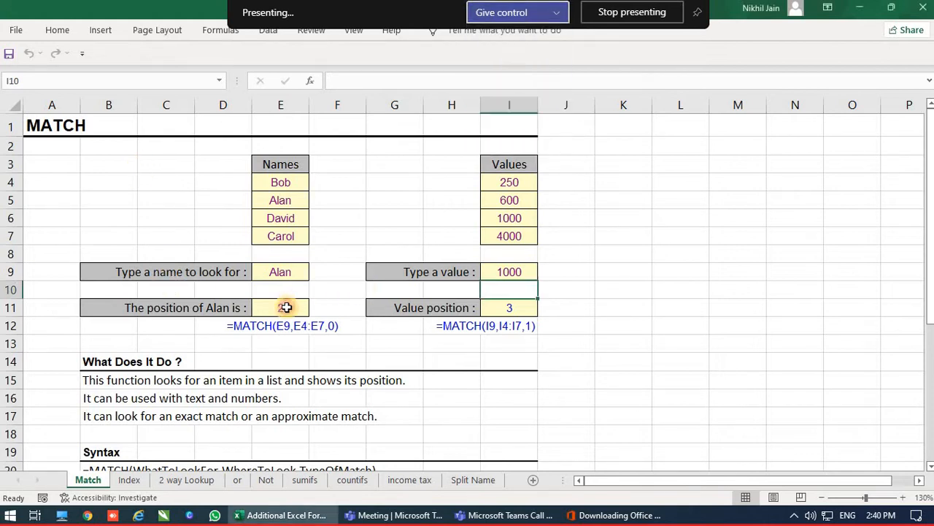
{"action": "key", "text": "Up"}
{"action": "key", "text": "Up"}
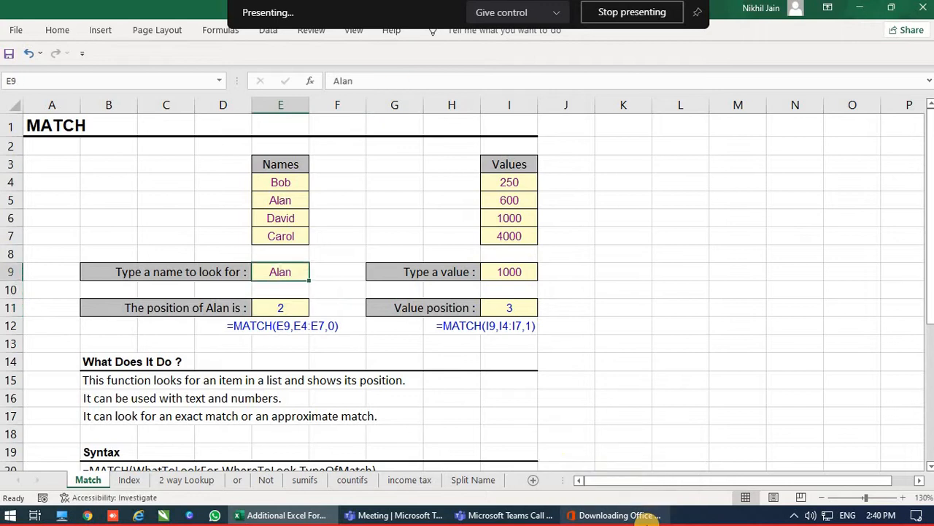
Step: Examine the Names list in E4:E7 against the lookup name in E9
{"action": "key", "text": "Up"}
{"action": "key", "text": "Up"}
{"action": "key", "text": "Up"}
{"action": "key", "text": "Up"}
{"action": "key", "text": "Up"}
{"action": "key", "text": "Down"}
{"action": "key", "text": "Down"}
{"action": "key", "text": "Down"}
{"action": "key", "text": "Down"}
{"action": "key", "text": "Down"}
{"action": "key", "text": "Up"}
{"action": "key", "text": "Up"}
{"action": "key", "text": "Up"}
{"action": "key", "text": "Up"}
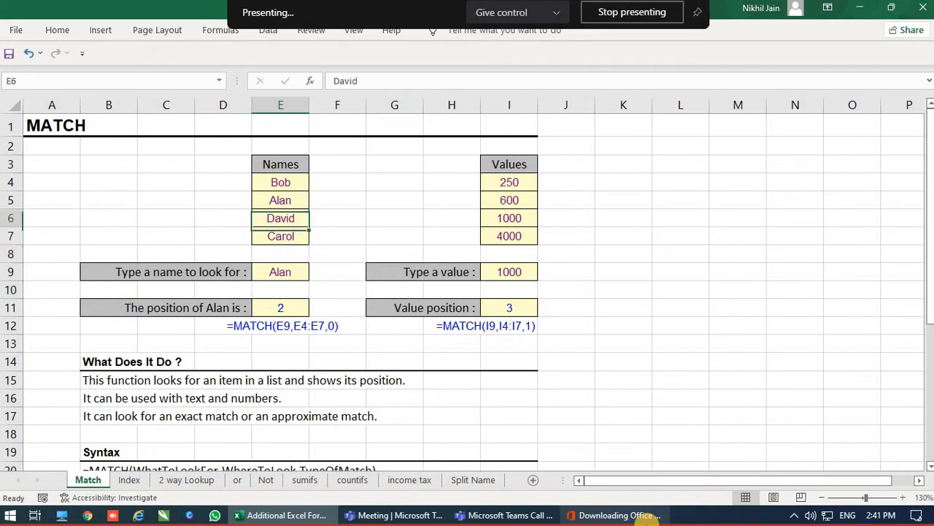
Step: Examine the lookup value, lookup array and match type arguments of the MATCH formula in E11
{"action": "key", "text": "Down"}
{"action": "key", "text": "Down"}
{"action": "key", "text": "Down"}
{"action": "key", "text": "Down"}
{"action": "key", "text": "Down"}
{"action": "key", "text": "Down"}
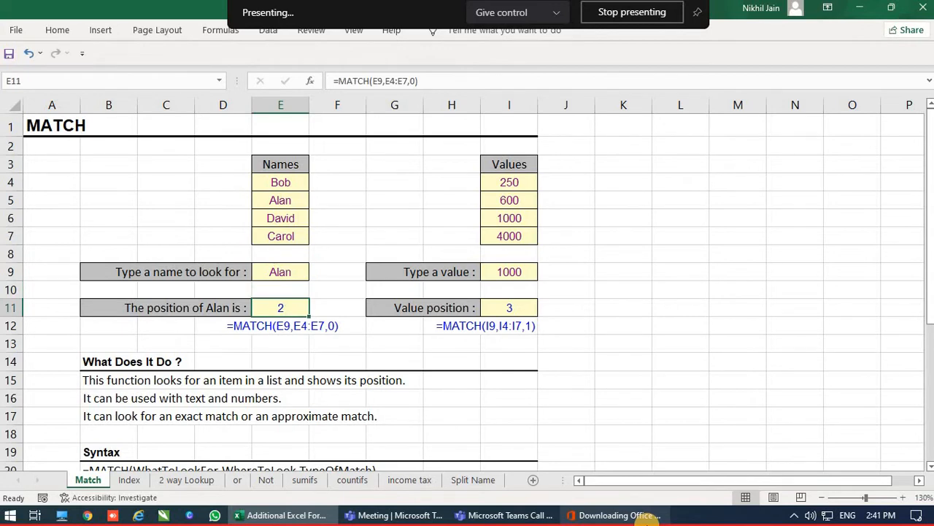
{"action": "key", "text": "F2"}
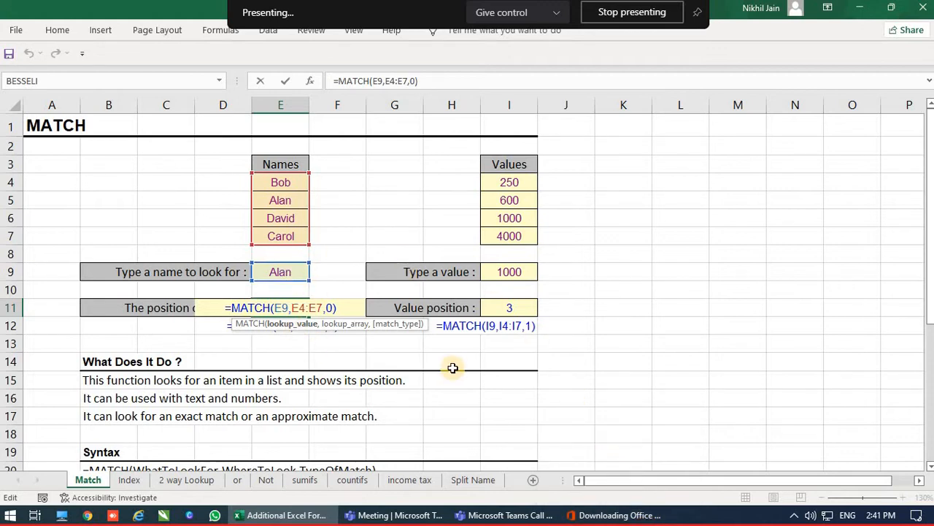
{"action": "key", "text": "Right"}
{"action": "key", "text": "Right"}
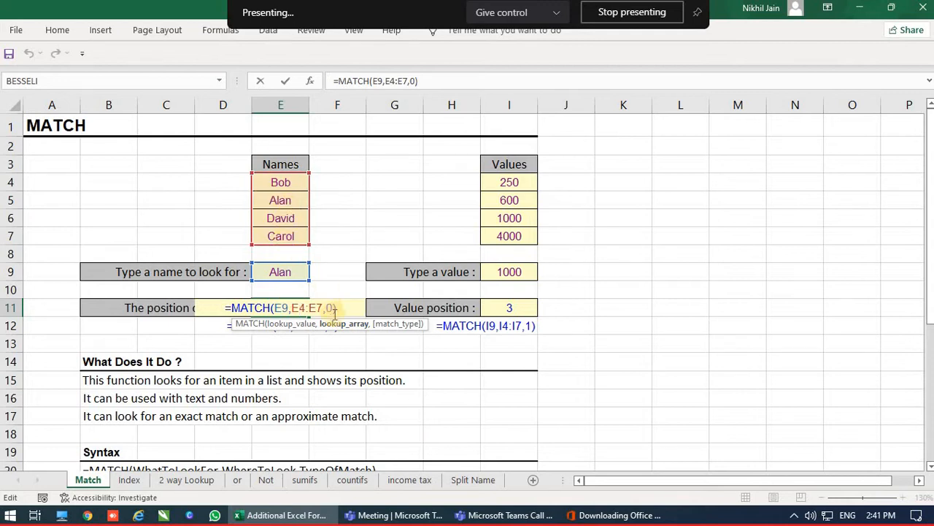
{"action": "key", "text": "Right"}
{"action": "key", "text": "Right"}
{"action": "key", "text": "Right"}
{"action": "key", "text": "Right"}
{"action": "key", "text": "Right"}
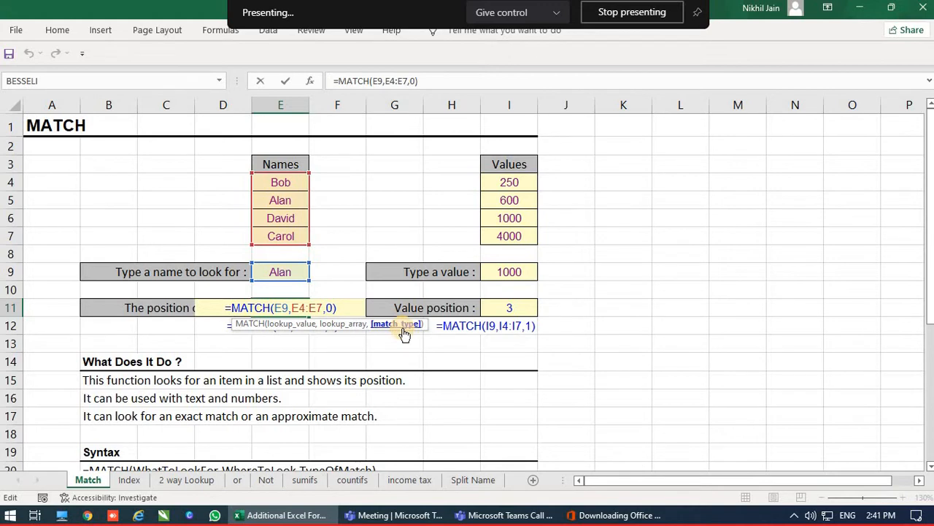
Step: Try False as the match type in E11's MATCH formula and review the available match type options
{"action": "key", "text": "Delete"}
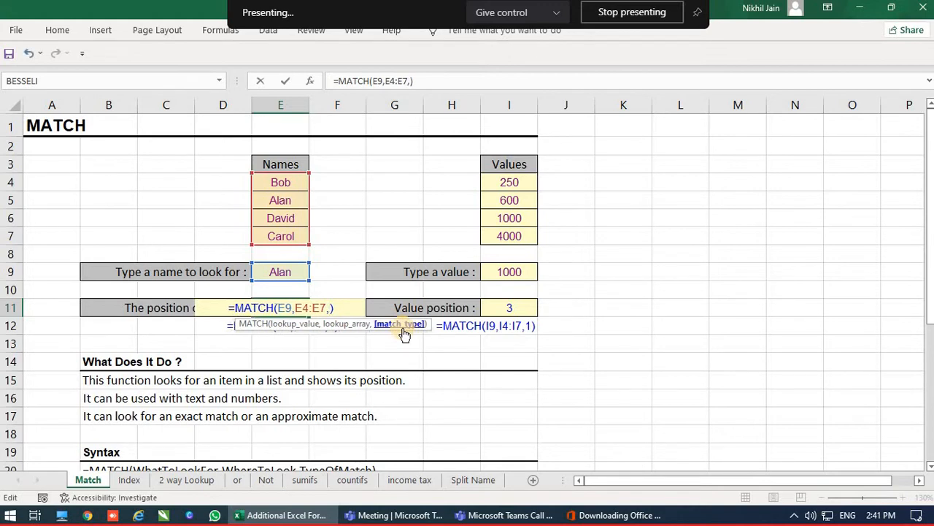
{"action": "type", "text": "Fa"}
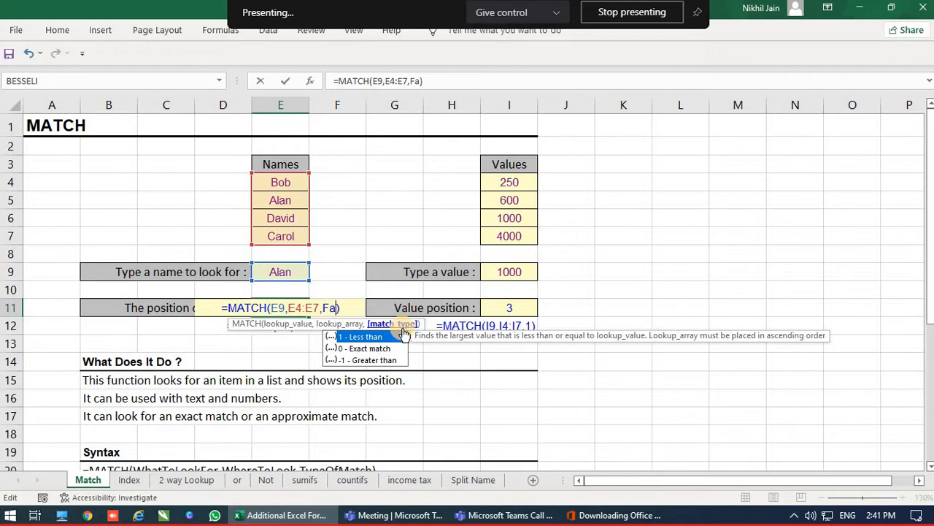
{"action": "type", "text": "lse"}
{"action": "key", "text": "Down"}
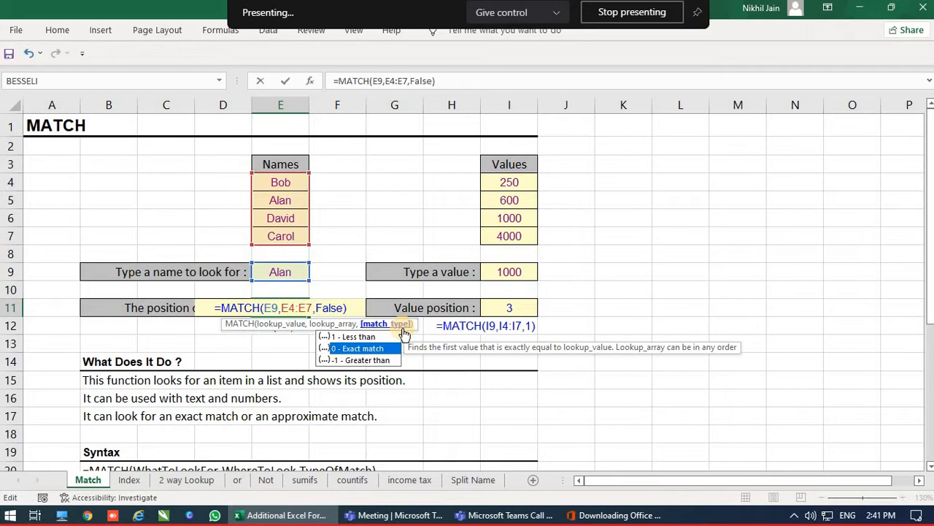
{"action": "key", "text": "Up"}
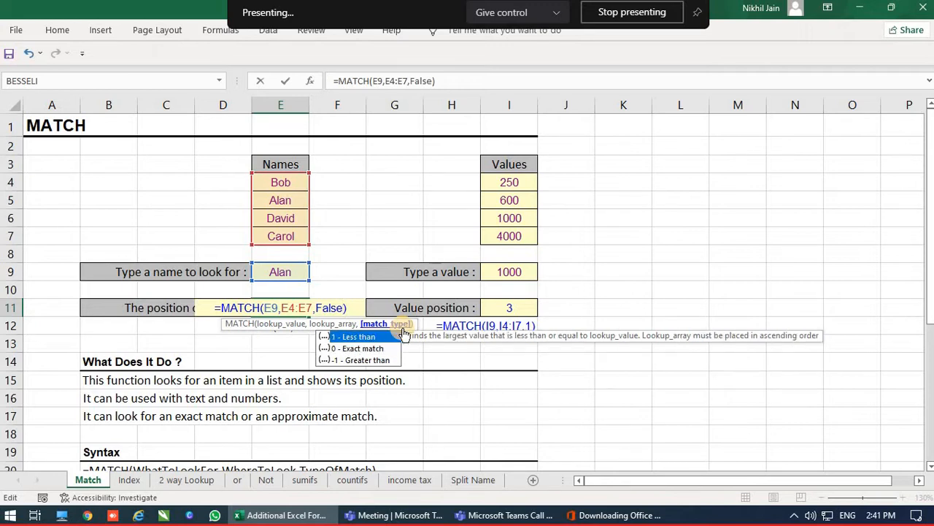
{"action": "key", "text": "Down"}
{"action": "key", "text": "Down"}
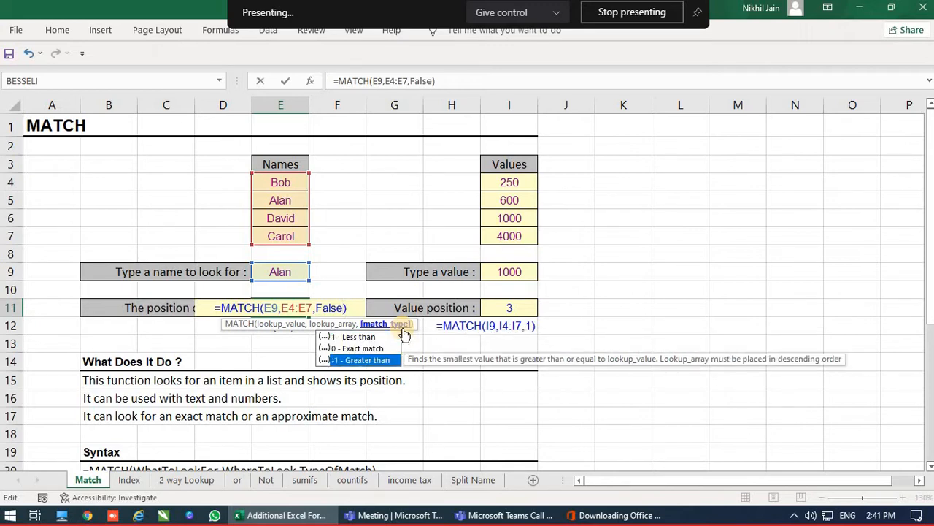
Step: Set the match type in E11's MATCH formula back to 0 for an exact match
{"action": "key", "text": "BackSpace"}
{"action": "key", "text": "BackSpace"}
{"action": "key", "text": "BackSpace"}
{"action": "key", "text": "BackSpace"}
{"action": "key", "text": "BackSpace"}
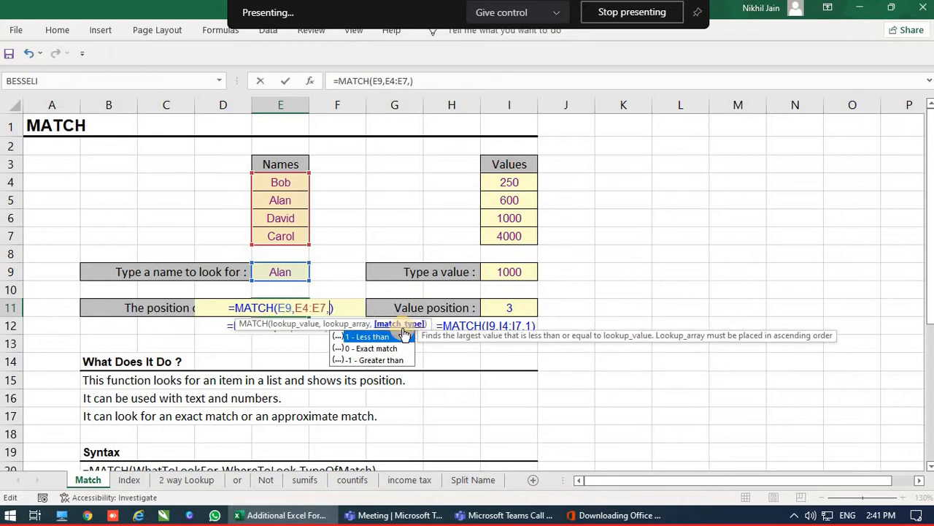
{"action": "type", "text": "0"}
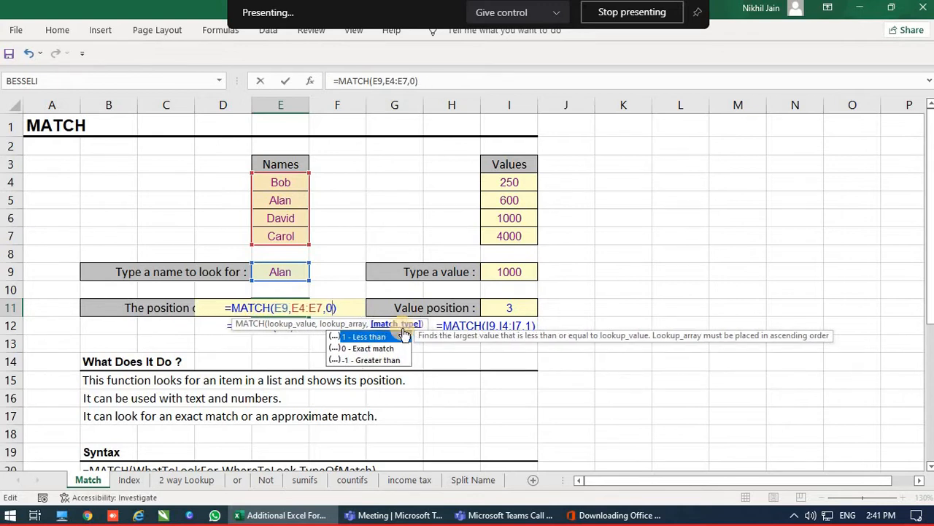
{"action": "key", "text": "Return"}
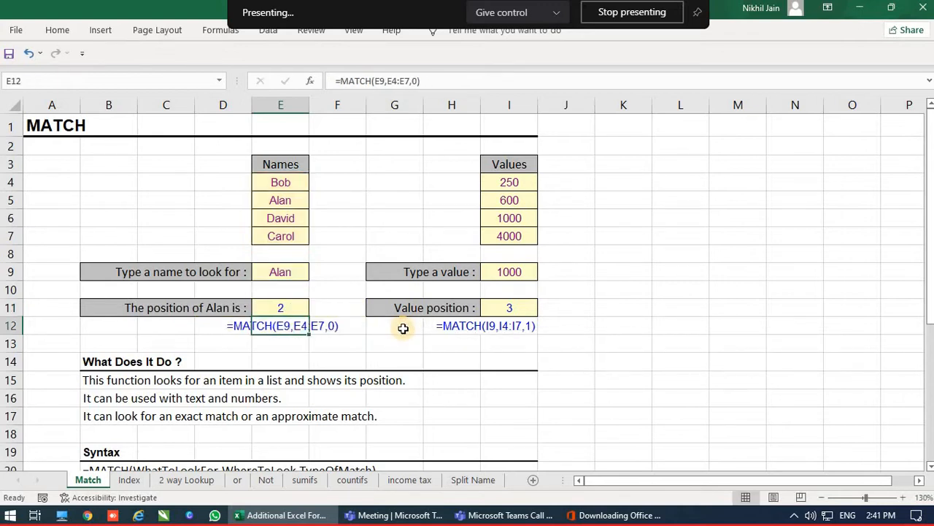
Step: Compare the lookup name with its position result, and the lookup value in I9 with the value position in I11
{"action": "key", "text": "Up"}
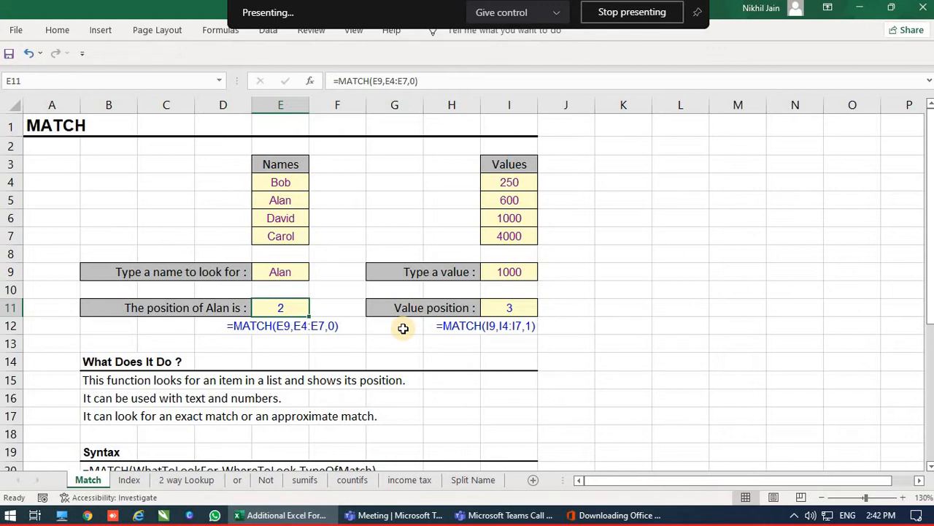
{"action": "key", "text": "Up"}
{"action": "key", "text": "Up"}
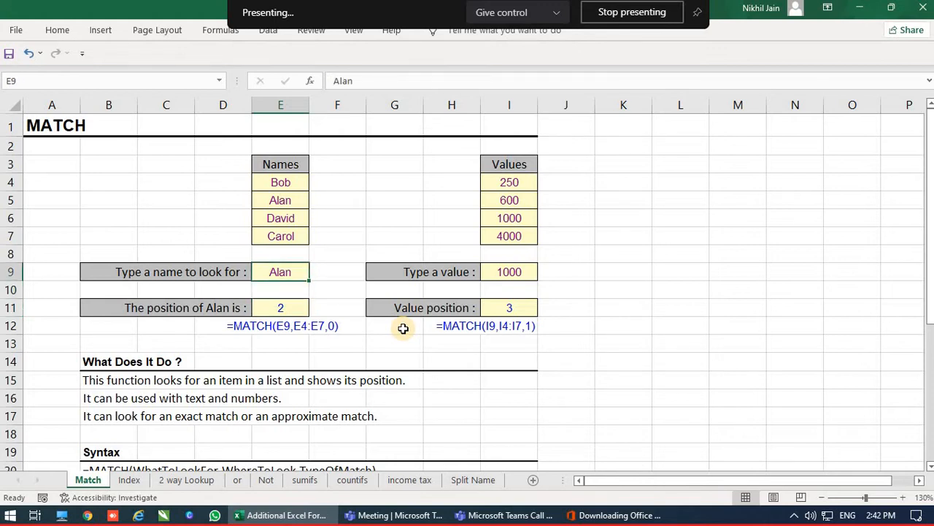
{"action": "key", "text": "Down"}
{"action": "key", "text": "Down"}
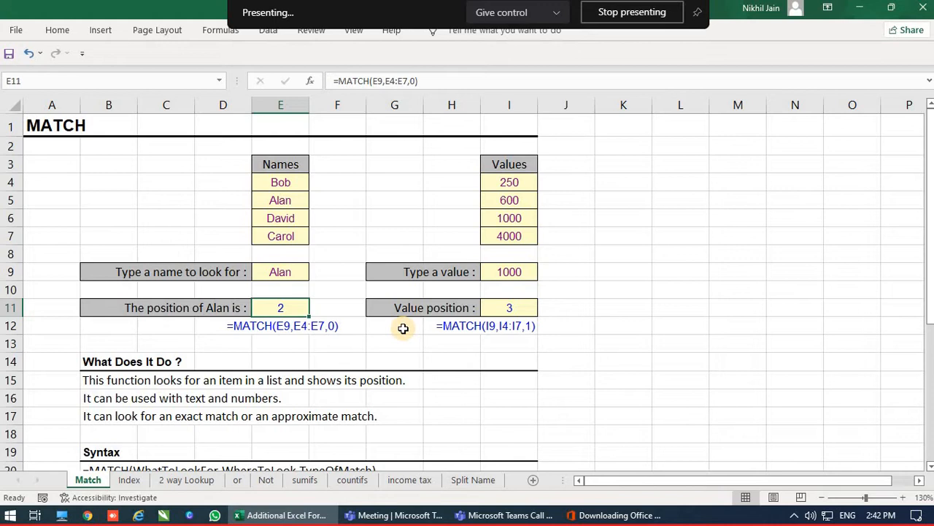
{"action": "key", "text": "Right"}
{"action": "key", "text": "Right"}
{"action": "key", "text": "Right"}
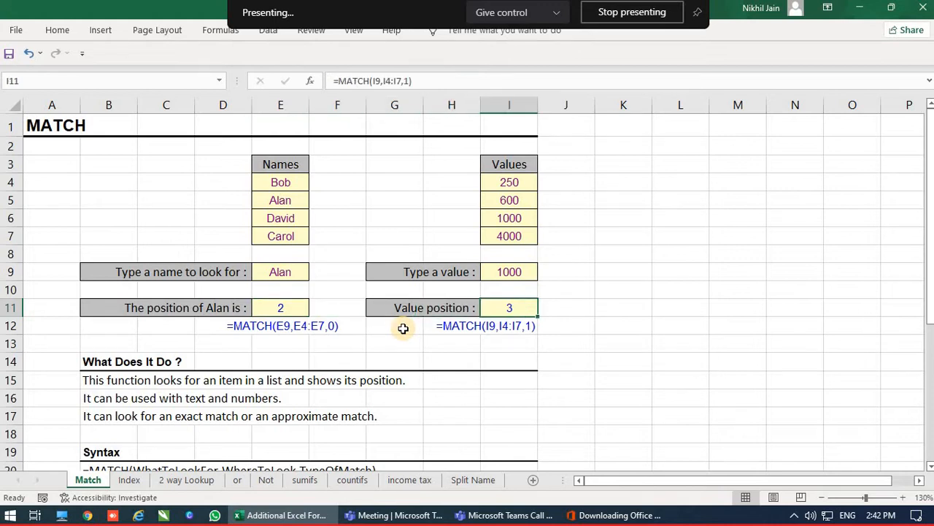
{"action": "key", "text": "Up"}
{"action": "key", "text": "Up"}
{"action": "key", "text": "Down"}
{"action": "key", "text": "Down"}
Step: Examine the lookup value, lookup array and match type arguments of the MATCH formula in I11
{"action": "key", "text": "Delete"}
{"action": "key", "text": "ctrl+z"}
{"action": "key", "text": "F2"}
{"action": "key", "text": "Left"}
{"action": "key", "text": "Left"}
{"action": "key", "text": "Left"}
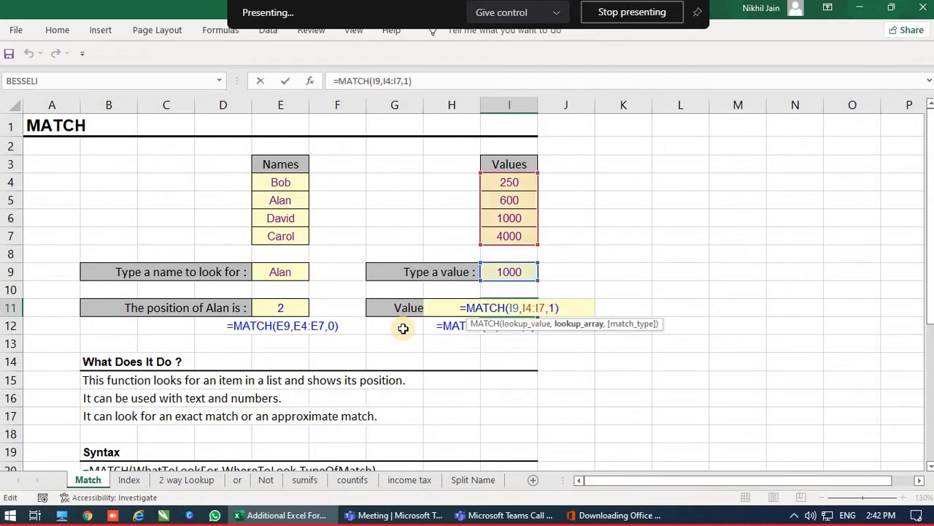
{"action": "key", "text": "Left"}
{"action": "key", "text": "Left"}
{"action": "key", "text": "Left"}
{"action": "key", "text": "Left"}
{"action": "key", "text": "Left"}
{"action": "key", "text": "Left"}
{"action": "key", "text": "Left"}
{"action": "key", "text": "Left"}
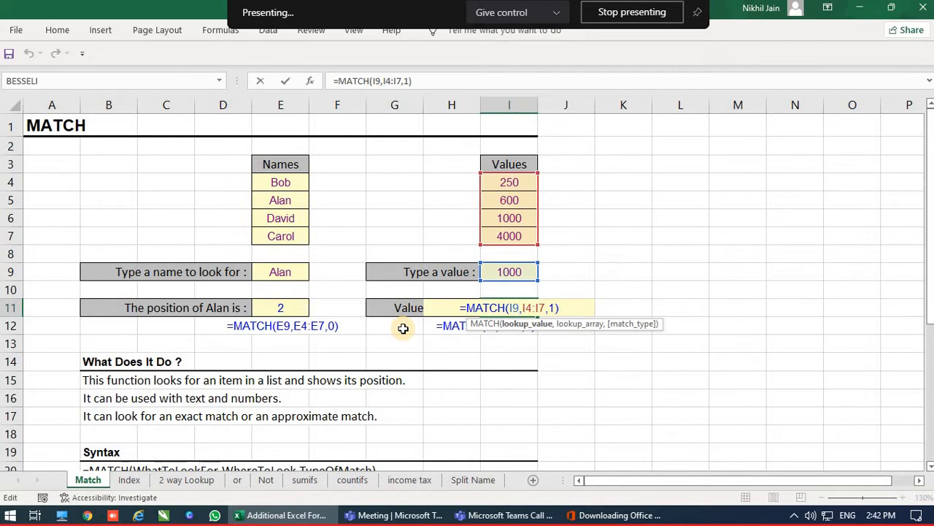
{"action": "key", "text": "Right"}
{"action": "key", "text": "Right"}
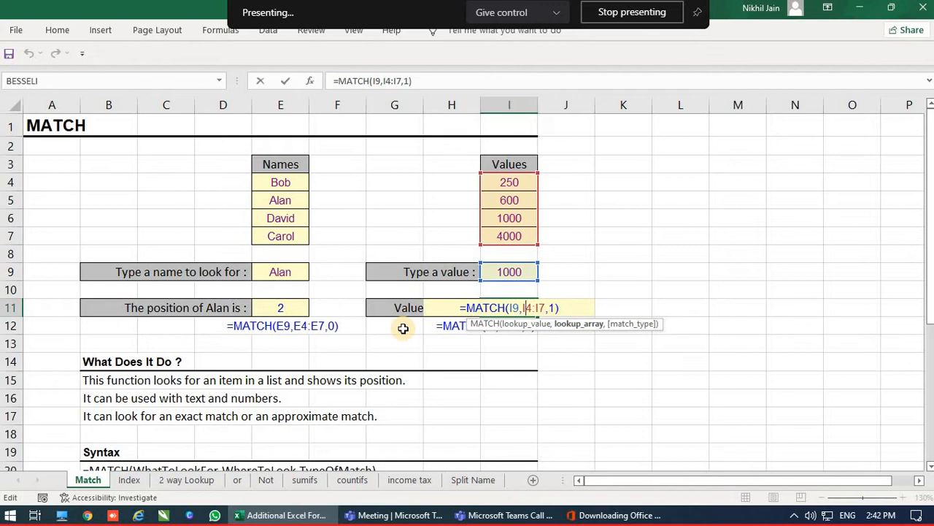
{"action": "key", "text": "Right"}
{"action": "key", "text": "Right"}
{"action": "key", "text": "Right"}
{"action": "key", "text": "Right"}
{"action": "key", "text": "Right"}
{"action": "key", "text": "Right"}
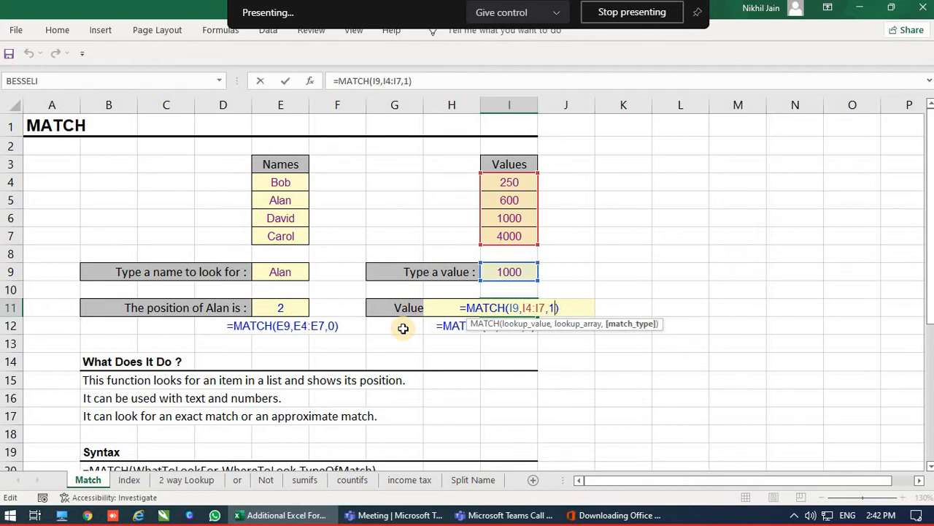
Step: Re-enter 1 (Less than) as the match type in I11's MATCH formula
{"action": "key", "text": "BackSpace"}
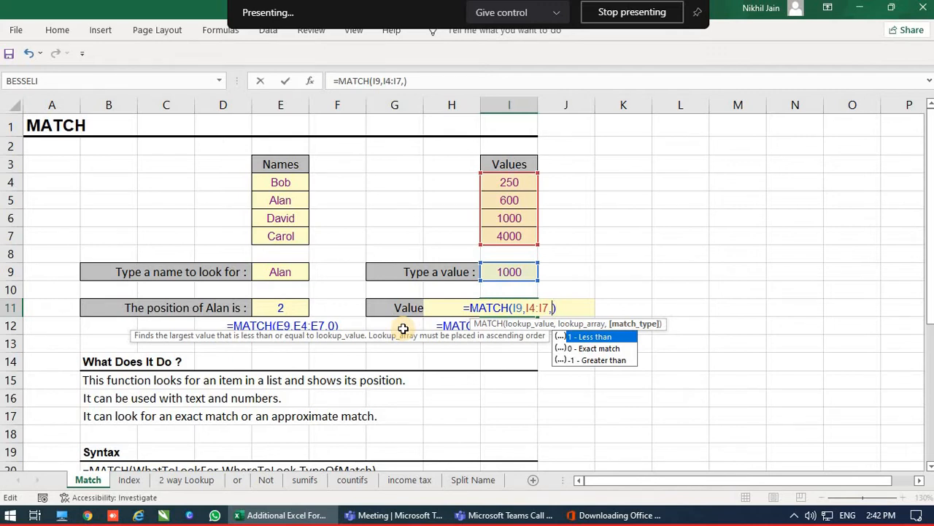
{"action": "type", "text": "1"}
{"action": "key", "text": "Return"}
Step: Set the lookup value in I9 to 900 and inspect the value position formula cell
{"action": "key", "text": "Up"}
{"action": "key", "text": "Up"}
{"action": "key", "text": "Up"}
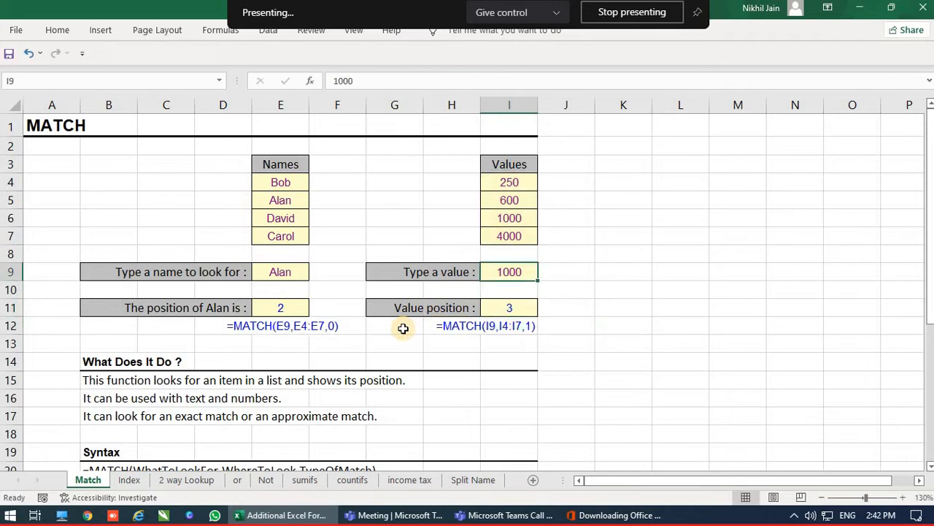
{"action": "type", "text": "900"}
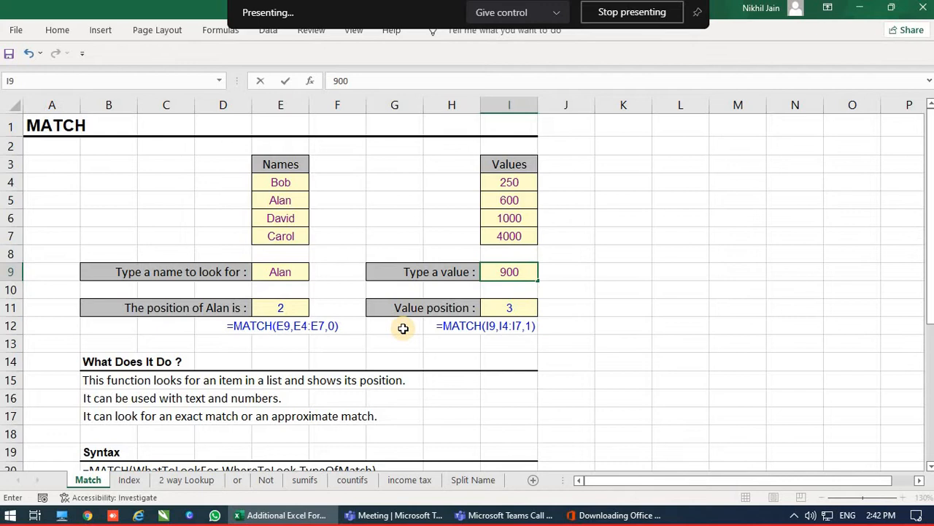
{"action": "key", "text": "Return"}
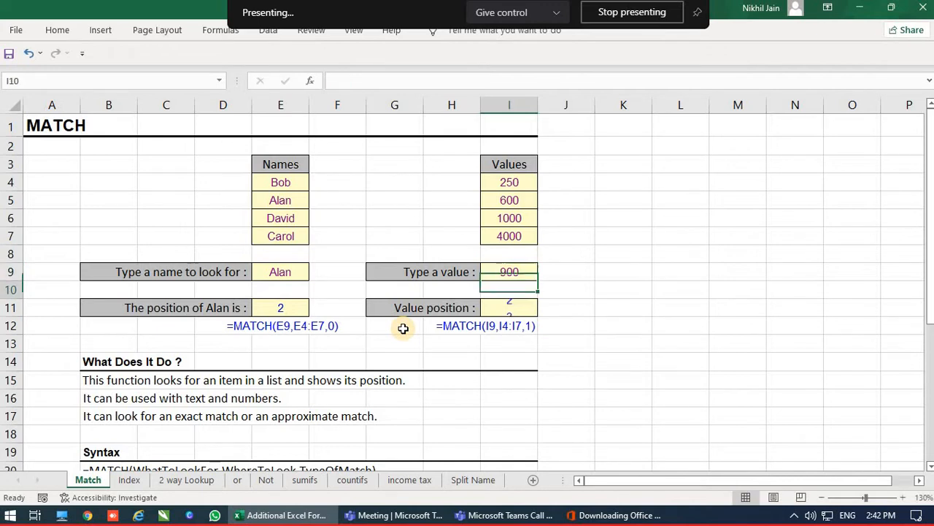
{"action": "key", "text": "Down"}
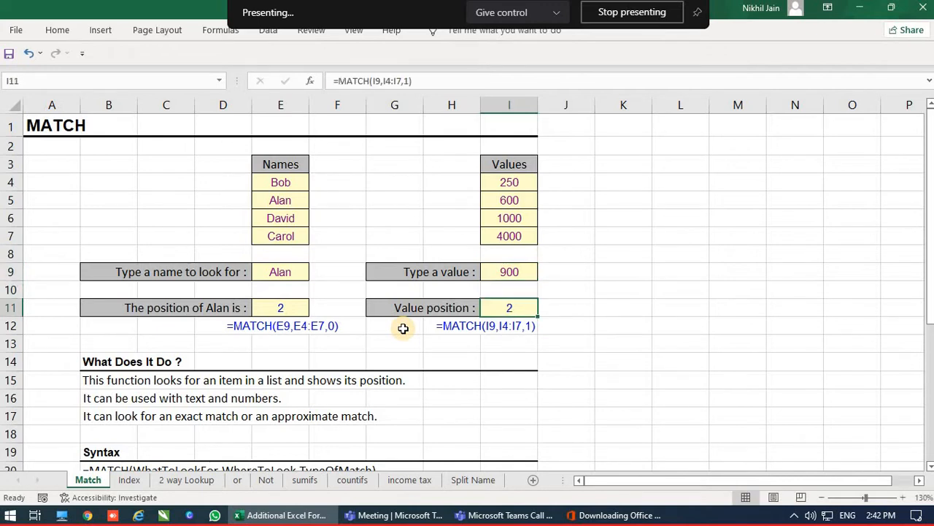
Step: Compare the Values list in I4:I7 with the lookup value and the position result in I11
{"action": "key", "text": "Up"}
{"action": "key", "text": "Up"}
{"action": "key", "text": "Up"}
{"action": "key", "text": "Up"}
{"action": "key", "text": "Up"}
{"action": "key", "text": "Up"}
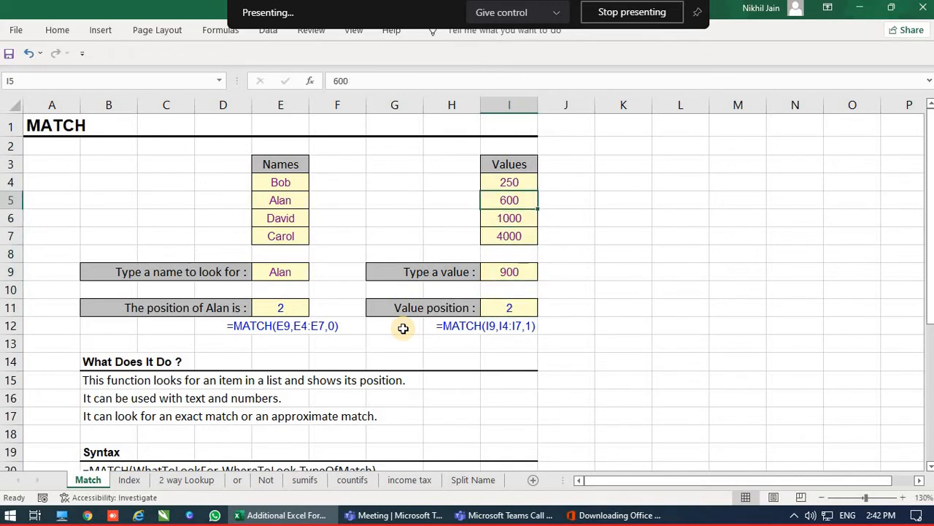
{"action": "key", "text": "Down"}
{"action": "key", "text": "Down"}
{"action": "key", "text": "Down"}
{"action": "key", "text": "Down"}
{"action": "key", "text": "Down"}
{"action": "key", "text": "Down"}
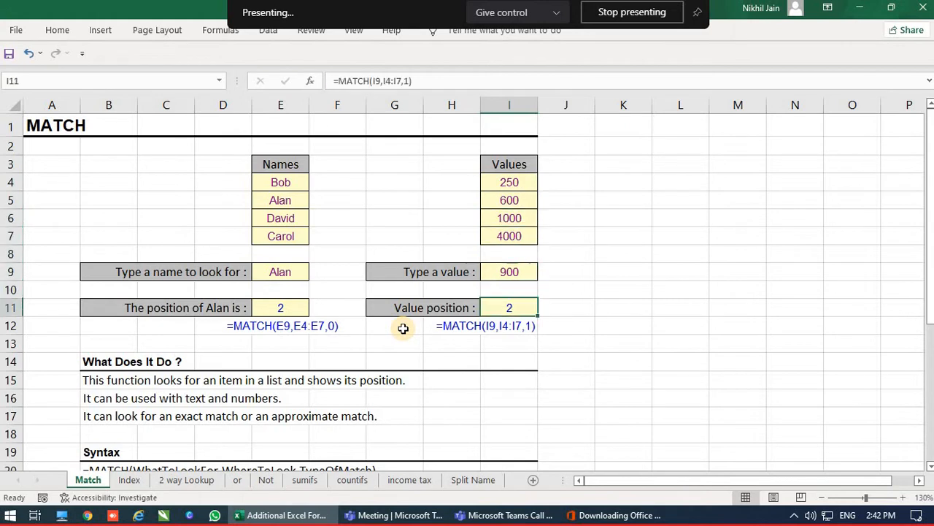
Step: Try -1 (Greater than) as the match type in I11's MATCH formula with the lookup value 900
{"action": "key", "text": "F2"}
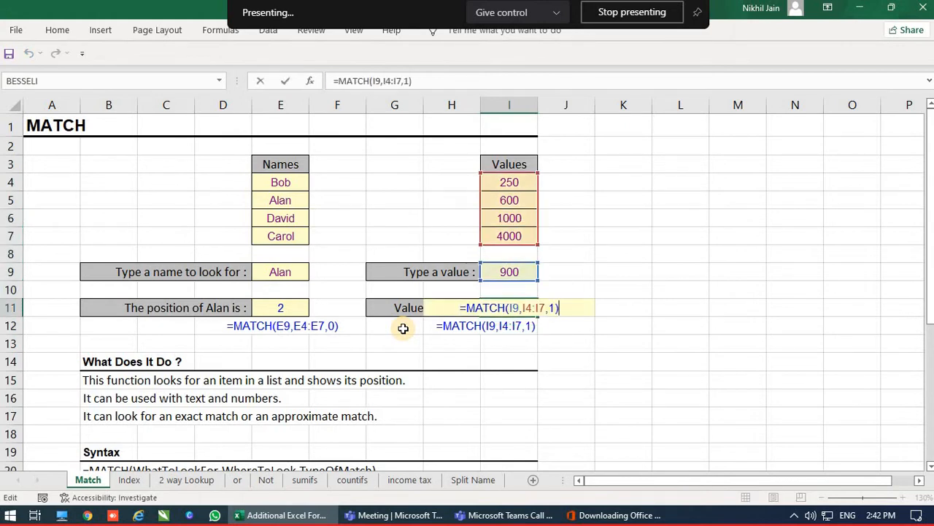
{"action": "key", "text": "BackSpace"}
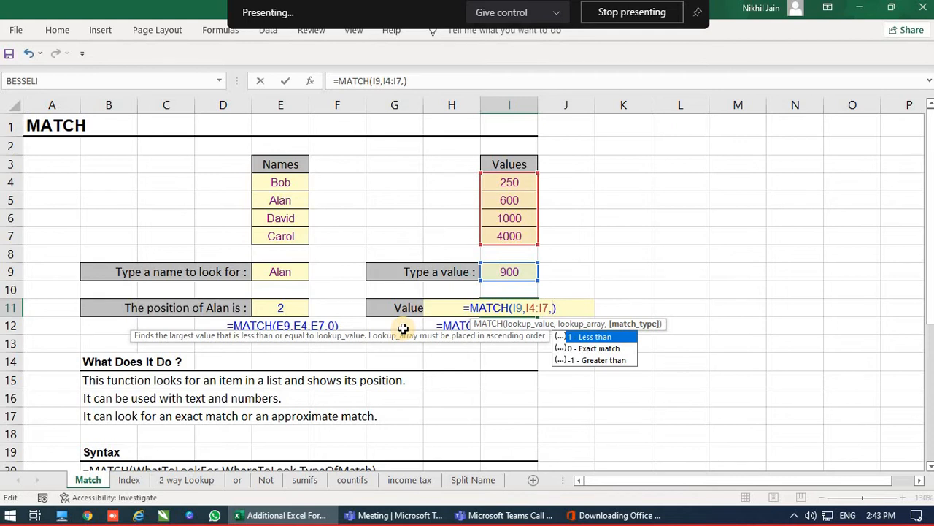
{"action": "type", "text": "-1"}
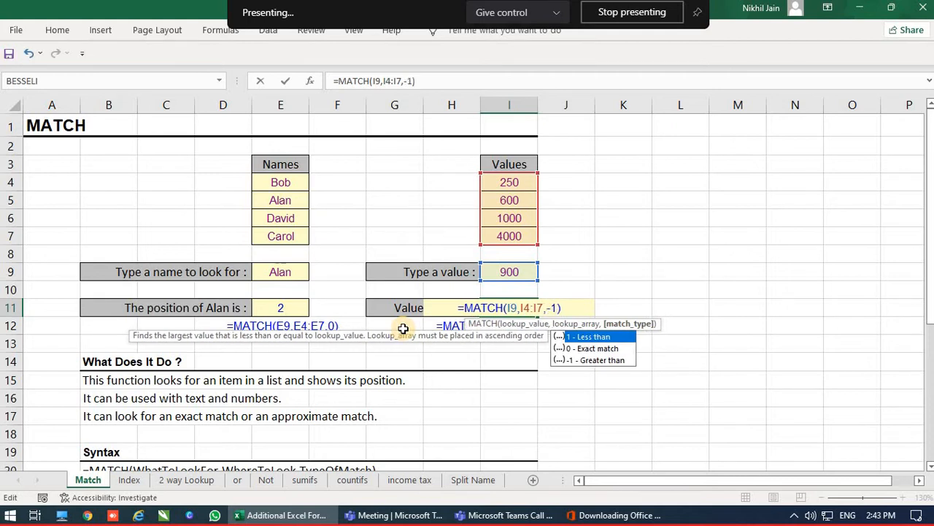
{"action": "key", "text": "Return"}
{"action": "key", "text": "Up"}
{"action": "key", "text": "Up"}
{"action": "key", "text": "Up"}
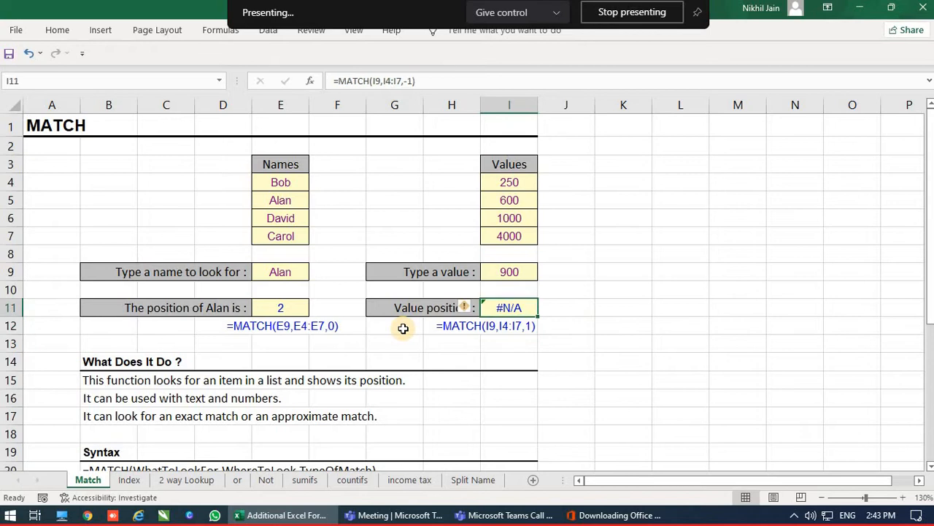
{"action": "key", "text": "Down"}
{"action": "key", "text": "Down"}
Step: Set the match type in I11's MATCH formula back to 1 (Less than)
{"action": "key", "text": "F2"}
{"action": "key", "text": "Left"}
{"action": "key", "text": "Left"}
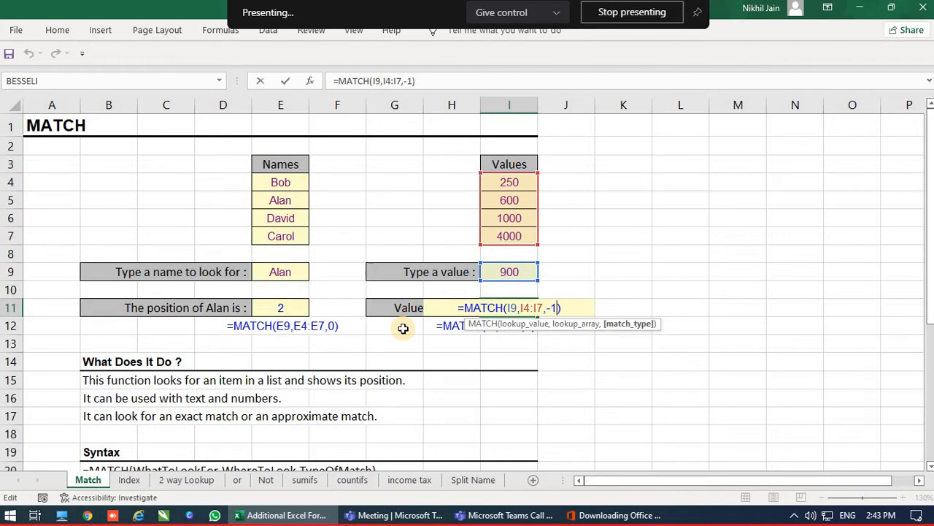
{"action": "key", "text": "BackSpace"}
{"action": "key", "text": "BackSpace"}
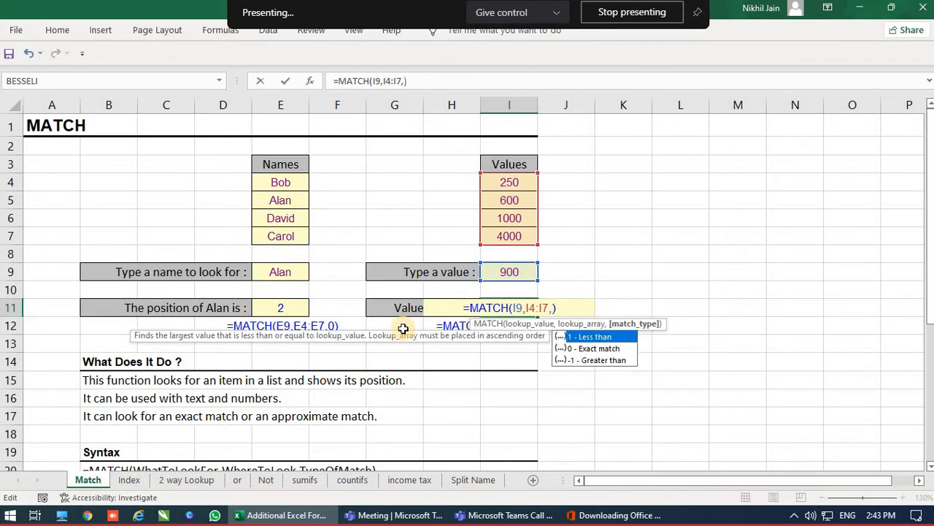
{"action": "type", "text": "1"}
{"action": "key", "text": "Return"}
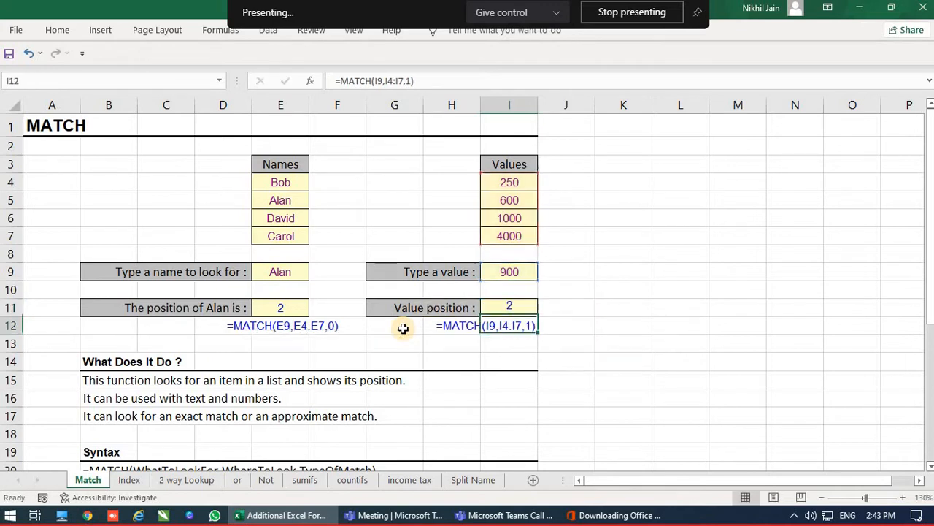
Step: Set the lookup value in I9 to 450 to test the less-than match
{"action": "key", "text": "Up"}
{"action": "key", "text": "Up"}
{"action": "key", "text": "Up"}
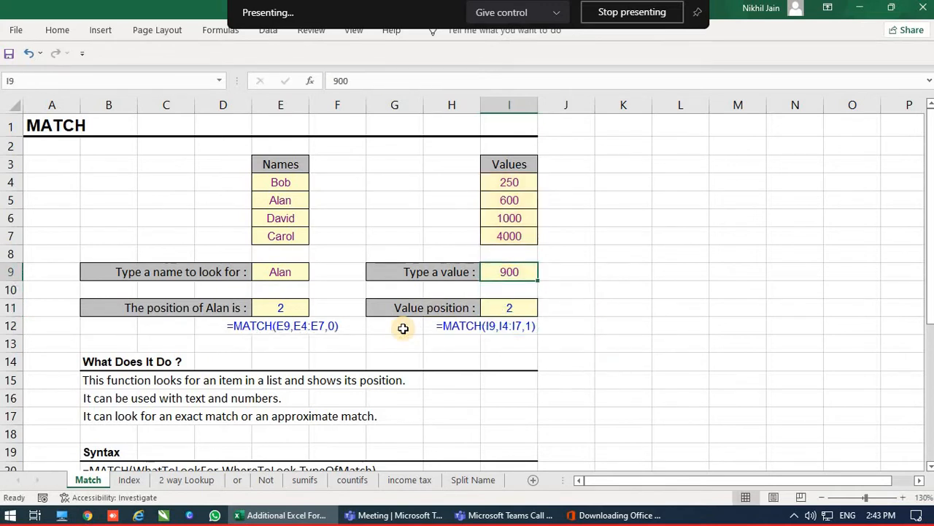
{"action": "type", "text": "450"}
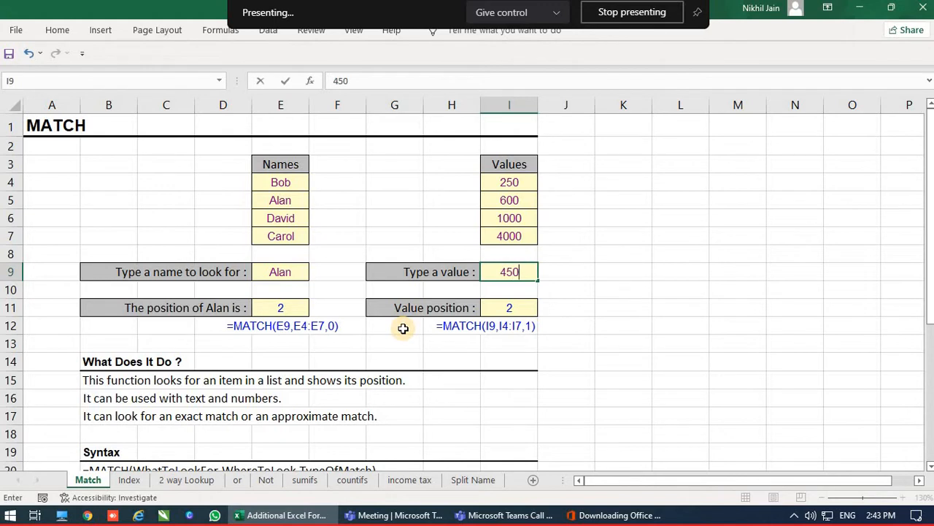
{"action": "key", "text": "Return"}
{"action": "key", "text": "Down"}
{"action": "key", "text": "Up"}
{"action": "key", "text": "Up"}
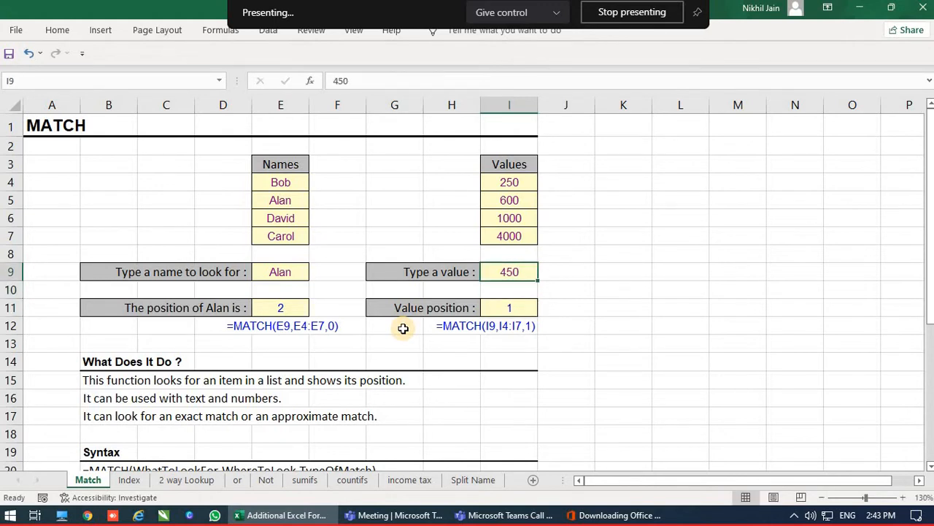
Step: Set the lookup value in I9 to 650 and check the value position formula cell
{"action": "key", "text": "Down"}
{"action": "key", "text": "Up"}
{"action": "type", "text": "650"}
{"action": "key", "text": "Return"}
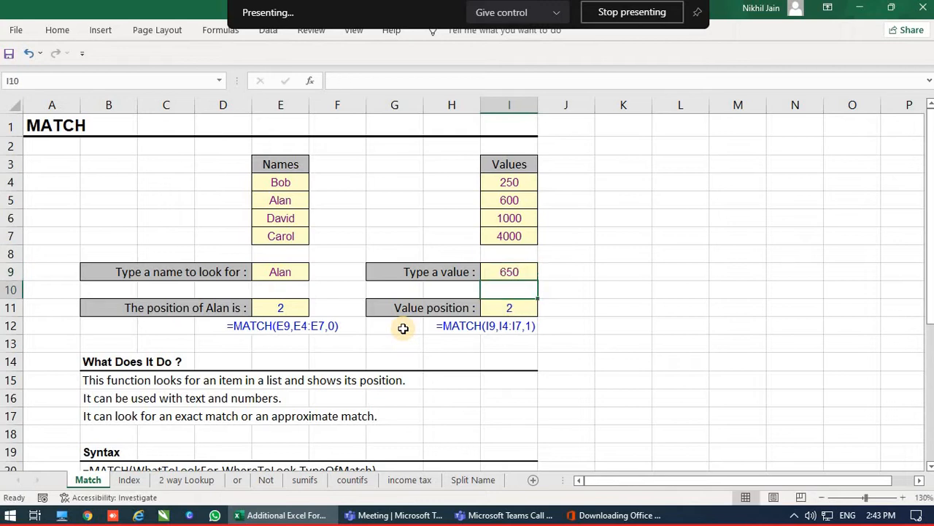
{"action": "key", "text": "Down"}
{"action": "key", "text": "Down"}
{"action": "key", "text": "Up"}
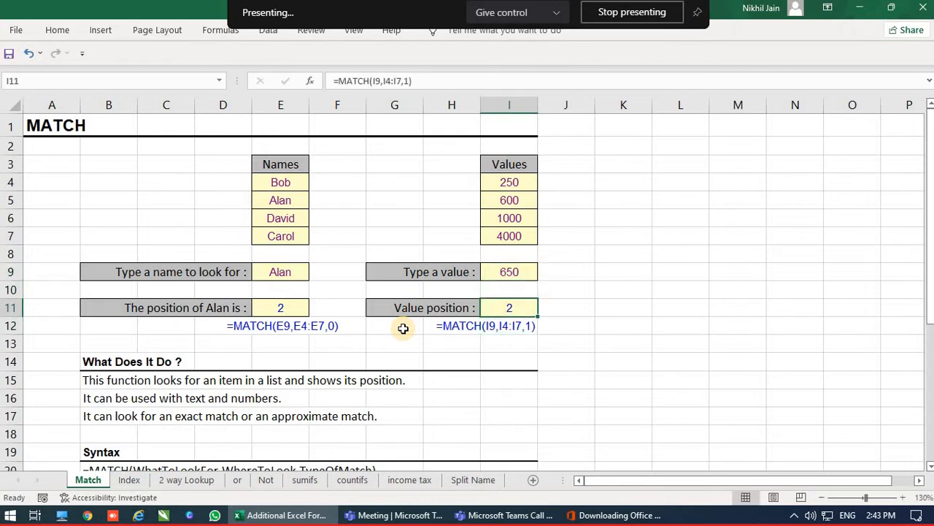
{"action": "key", "text": "Down"}
{"action": "key", "text": "Down"}
{"action": "key", "text": "Down"}
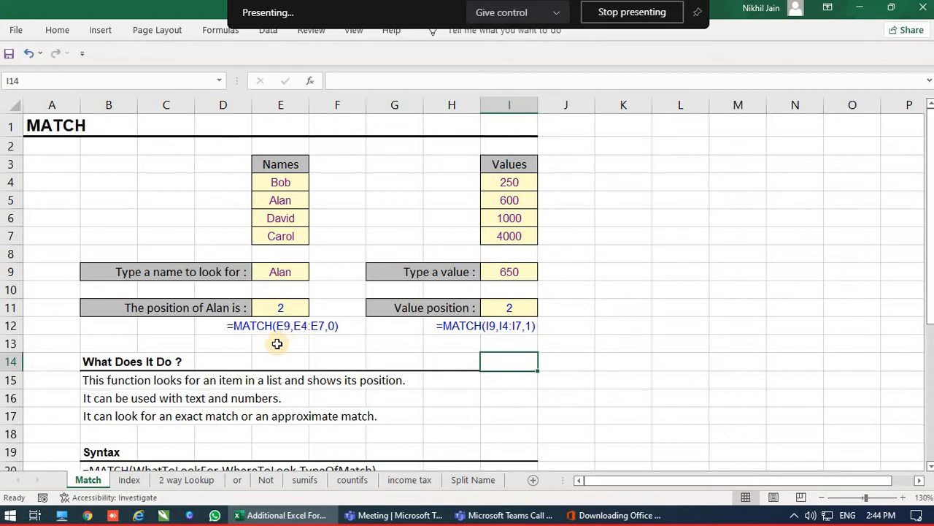
Step: Open the Index sheet and review the function's description and the weeks and people input cells
{"action": "left_click", "coordinate": [129, 482]}
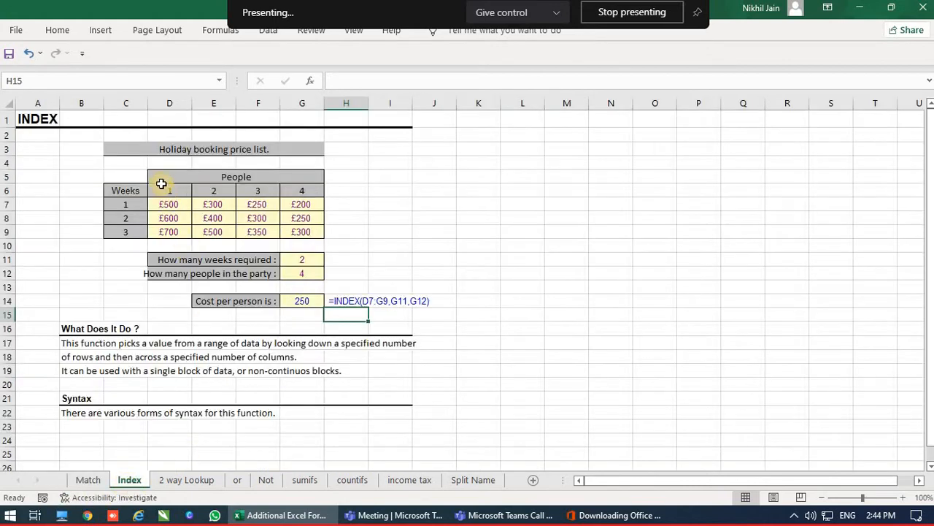
{"action": "scroll", "coordinate": [161, 184], "scroll_direction": "up", "scroll_amount": 1}
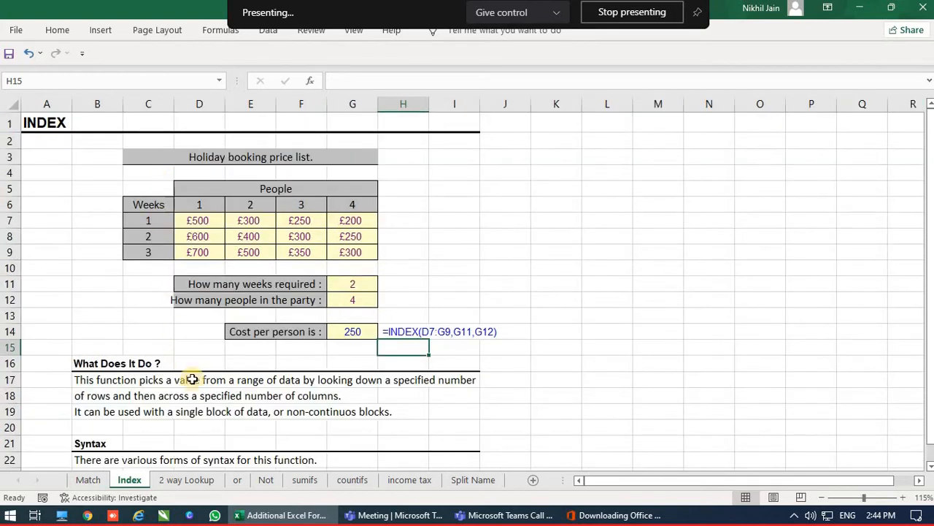
{"action": "left_click", "coordinate": [113, 380]}
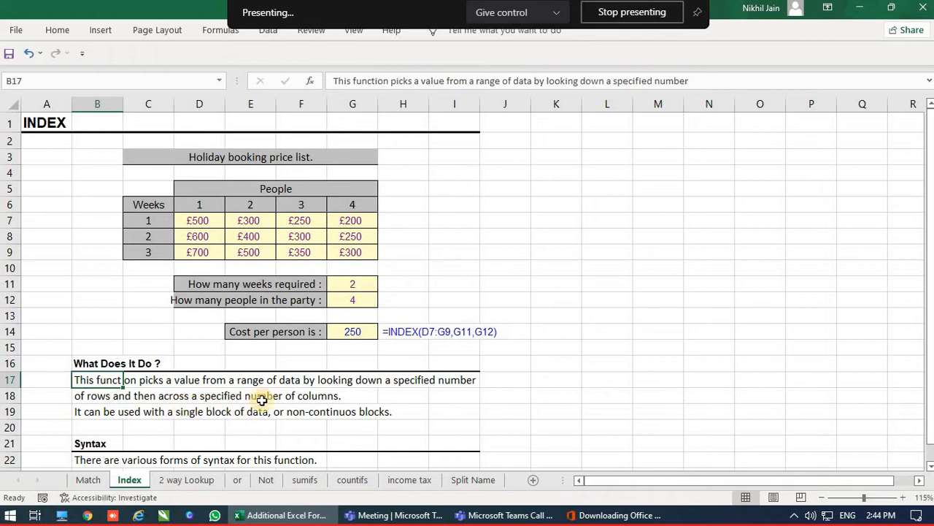
{"action": "left_click", "coordinate": [351, 296]}
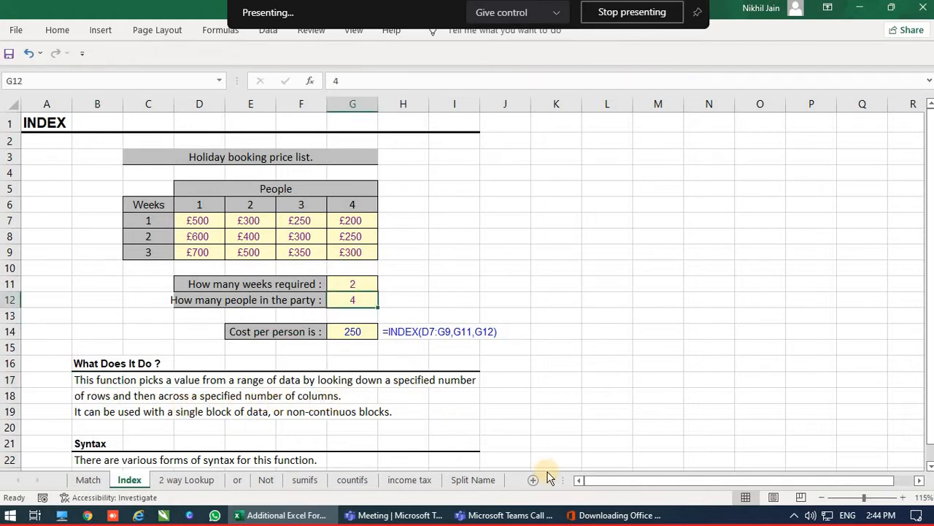
{"action": "key", "text": "Up"}
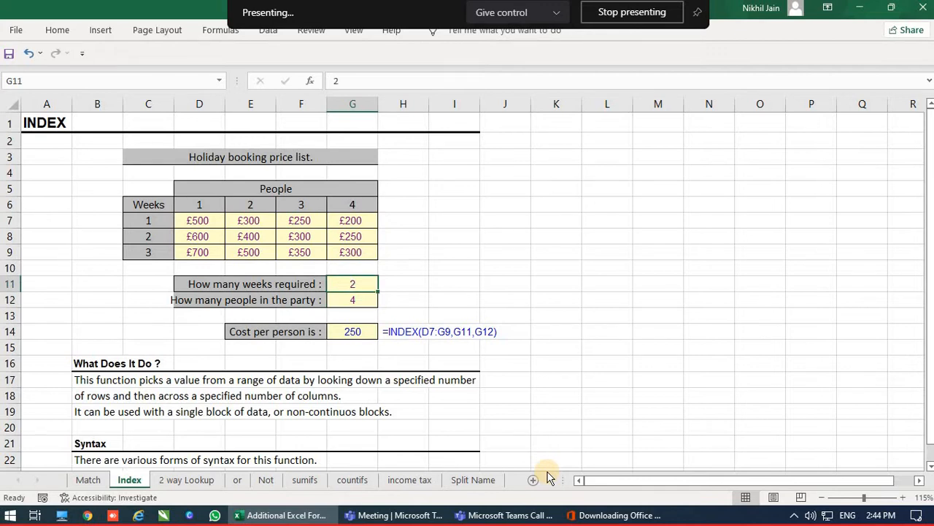
Step: Examine the People and Weeks headings of the holiday booking price list
{"action": "key", "text": "Up"}
{"action": "key", "text": "Up"}
{"action": "key", "text": "Up"}
{"action": "key", "text": "Up"}
{"action": "key", "text": "Left"}
{"action": "key", "text": "Left"}
{"action": "key", "text": "Left"}
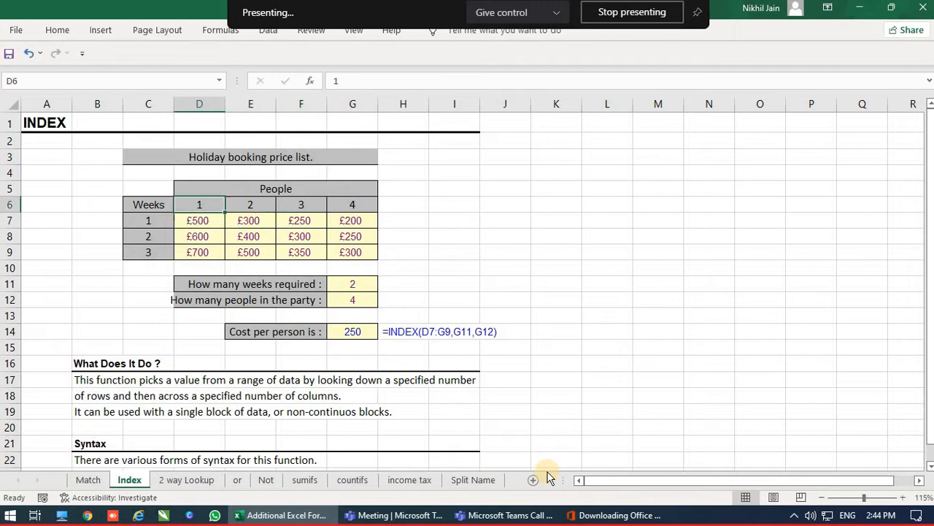
{"action": "key", "text": "Left"}
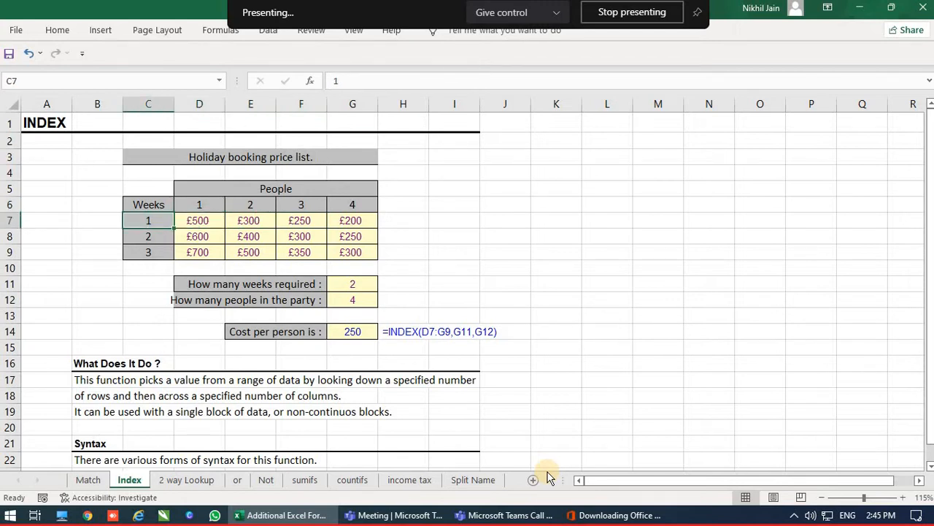
Step: Compare the week 1 prices in D7:G7 for parties of one to four people
{"action": "key", "text": "Right"}
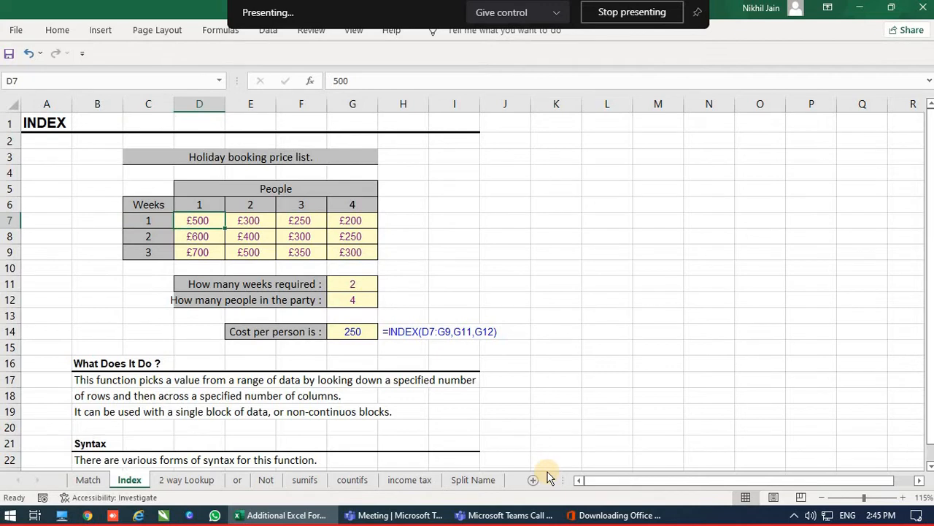
{"action": "key", "text": "Right"}
{"action": "key", "text": "Up"}
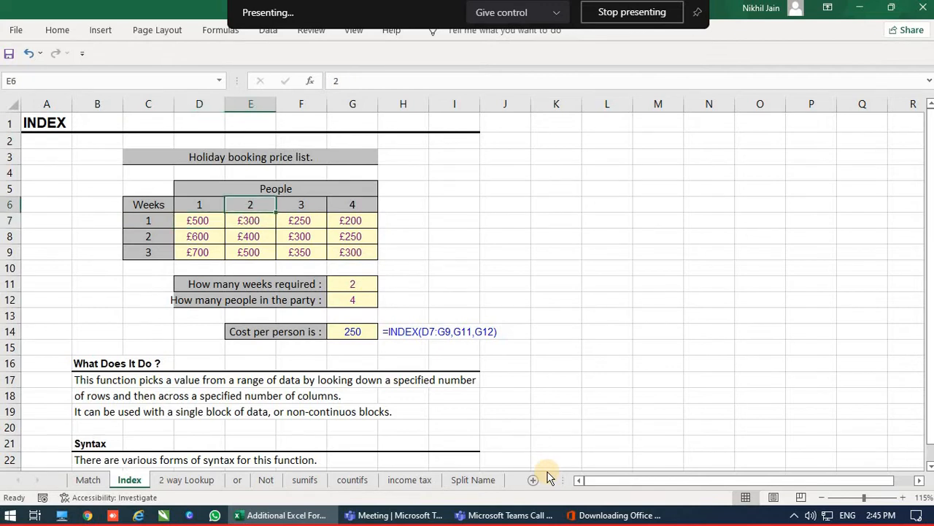
{"action": "key", "text": "Down"}
{"action": "key", "text": "Left"}
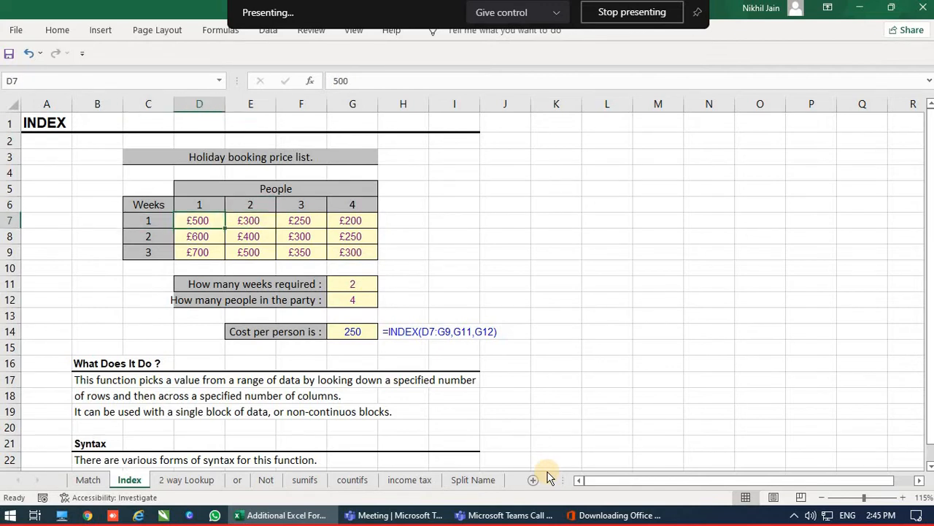
{"action": "key", "text": "Right"}
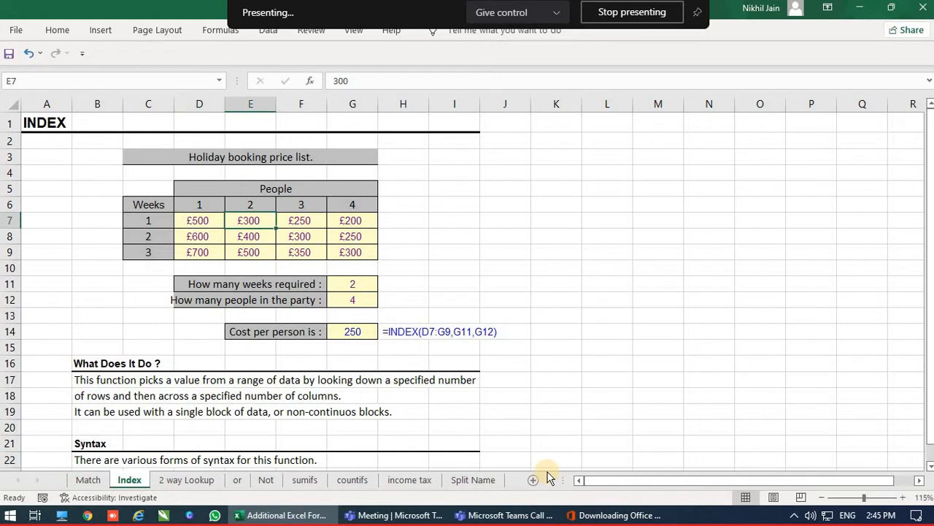
{"action": "key", "text": "Up"}
{"action": "key", "text": "Down"}
{"action": "key", "text": "Right"}
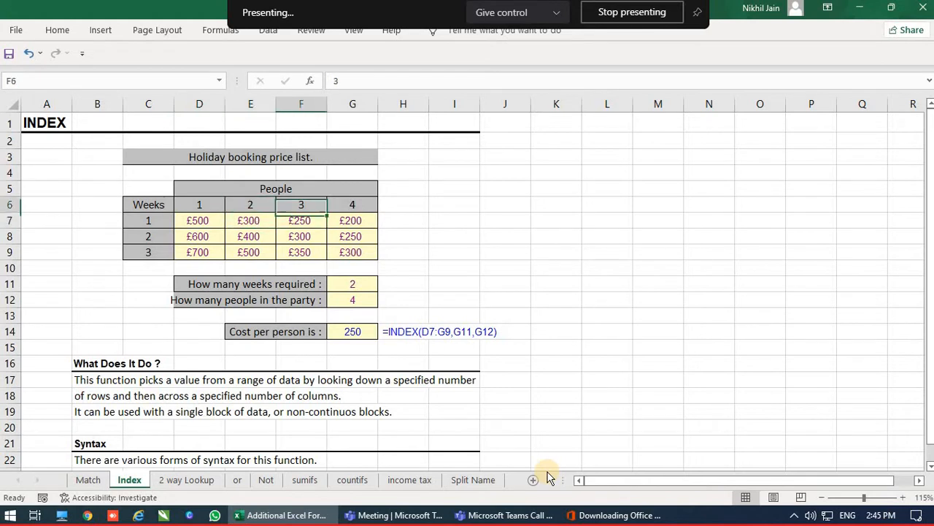
{"action": "key", "text": "Down"}
{"action": "key", "text": "Left"}
{"action": "key", "text": "Left"}
{"action": "key", "text": "Up"}
{"action": "key", "text": "Left"}
{"action": "key", "text": "Right"}
{"action": "key", "text": "Right"}
{"action": "key", "text": "Right"}
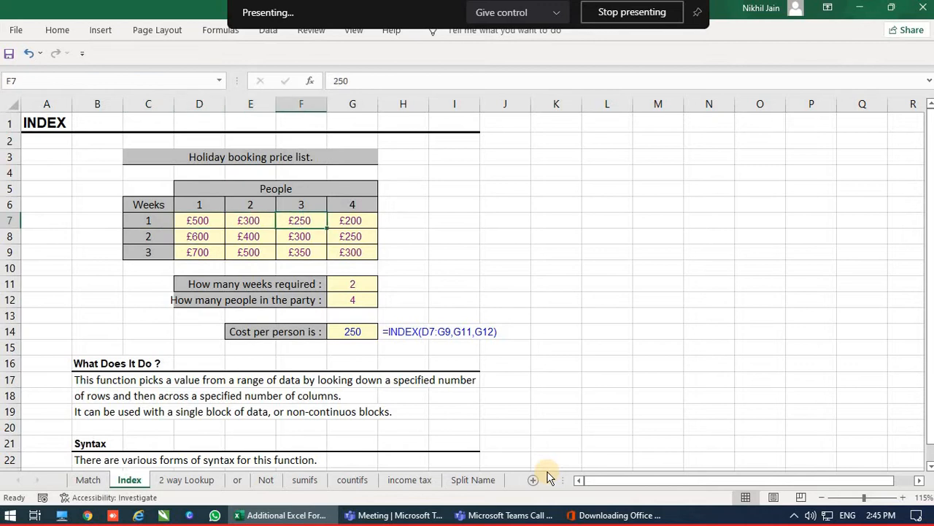
{"action": "key", "text": "Right"}
{"action": "key", "text": "Up"}
{"action": "key", "text": "Down"}
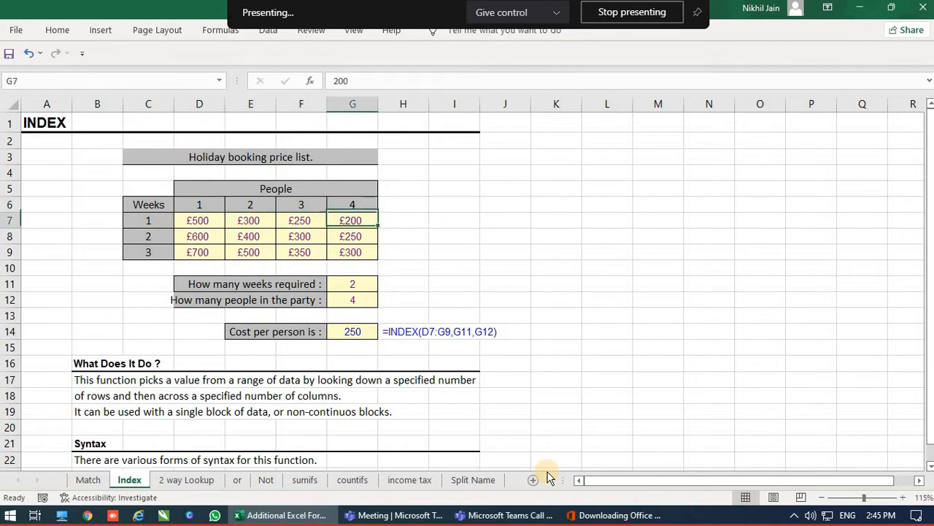
{"action": "key", "text": "Left"}
{"action": "key", "text": "Left"}
{"action": "key", "text": "Left"}
{"action": "key", "text": "Left"}
{"action": "key", "text": "Right"}
{"action": "key", "text": "Right"}
{"action": "key", "text": "Right"}
{"action": "key", "text": "Right"}
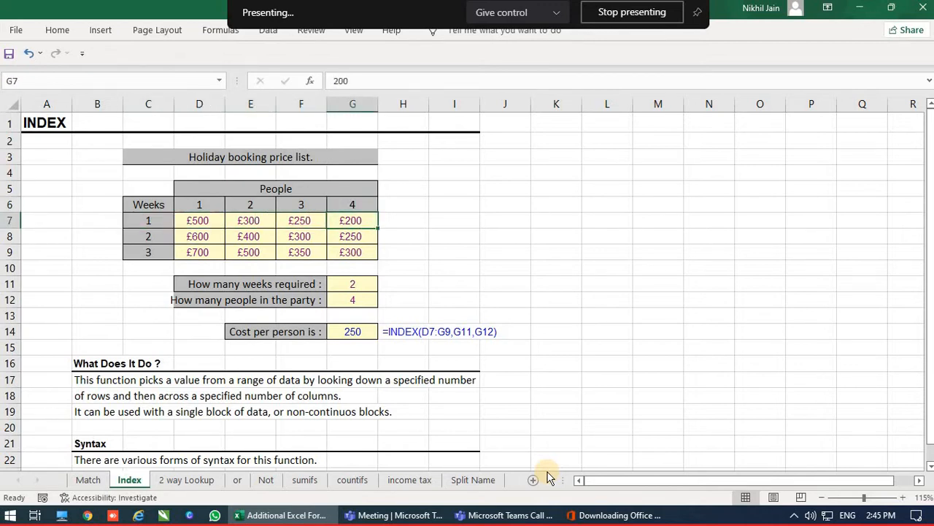
Step: Examine the two-week and three-week price rows in D8:G9 of the holiday booking list
{"action": "key", "text": "Down"}
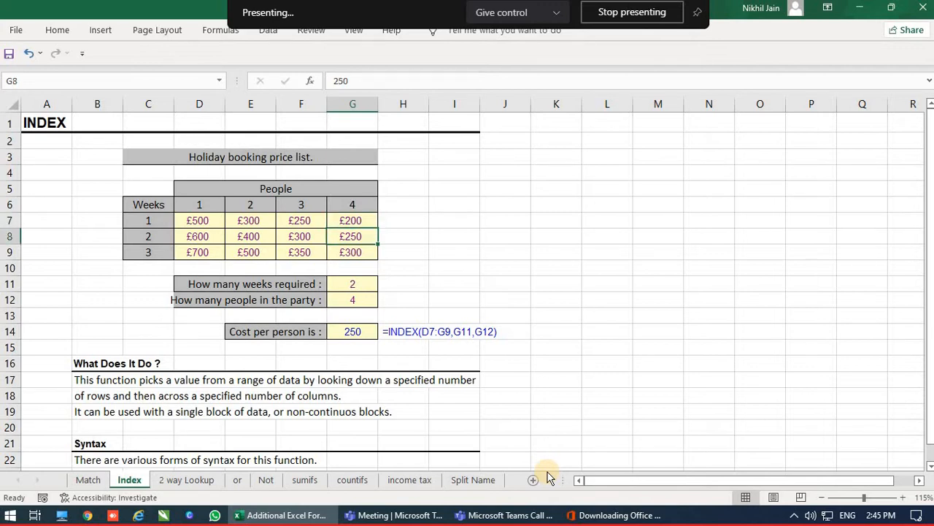
{"action": "key", "text": "Left"}
{"action": "key", "text": "Left"}
{"action": "key", "text": "Left"}
{"action": "key", "text": "Down"}
{"action": "key", "text": "Down"}
{"action": "key", "text": "Down"}
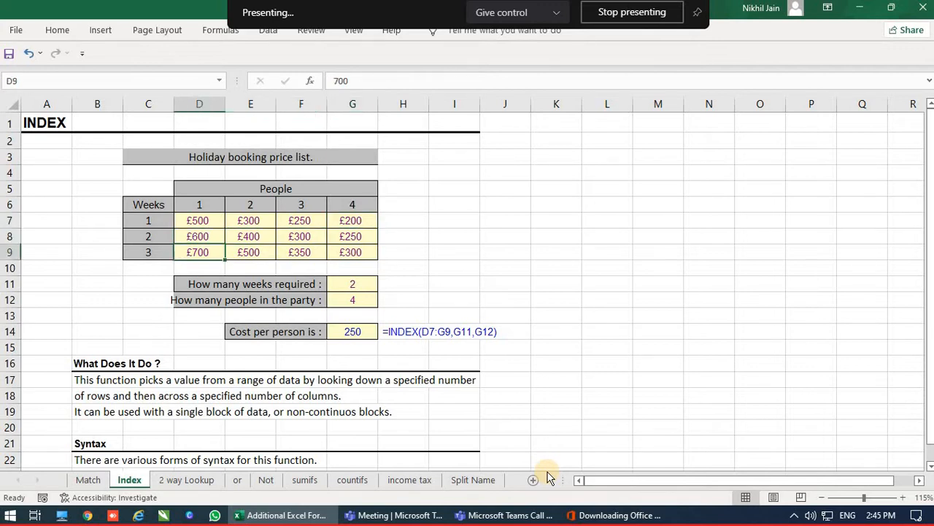
{"action": "key", "text": "Right"}
{"action": "key", "text": "Right"}
{"action": "key", "text": "Right"}
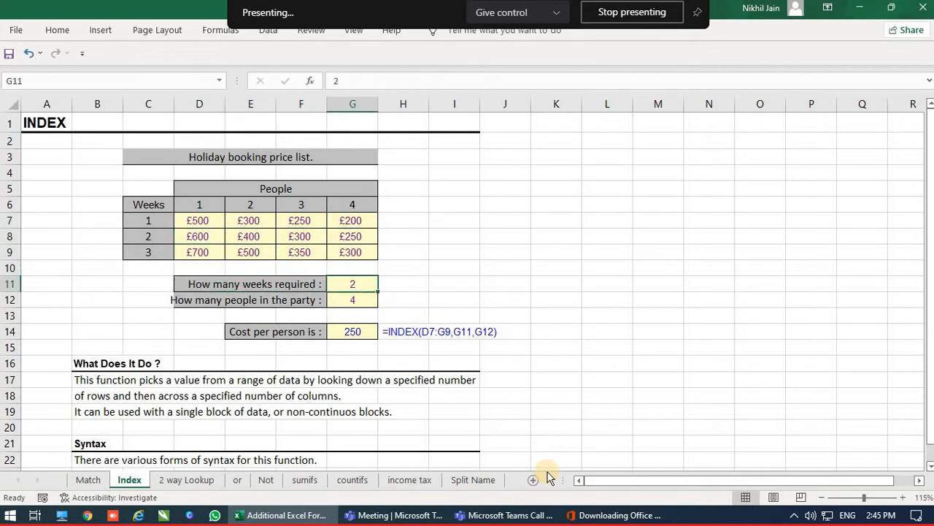
Step: Enter 2 weeks in G11 and 2 people in G12, and inspect the cost per person formula in G14
{"action": "type", "text": "2"}
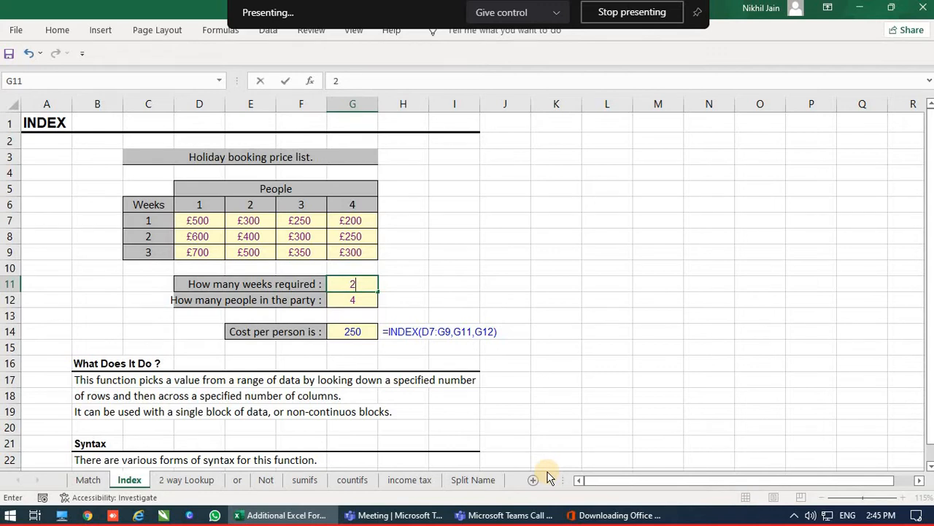
{"action": "key", "text": "Return"}
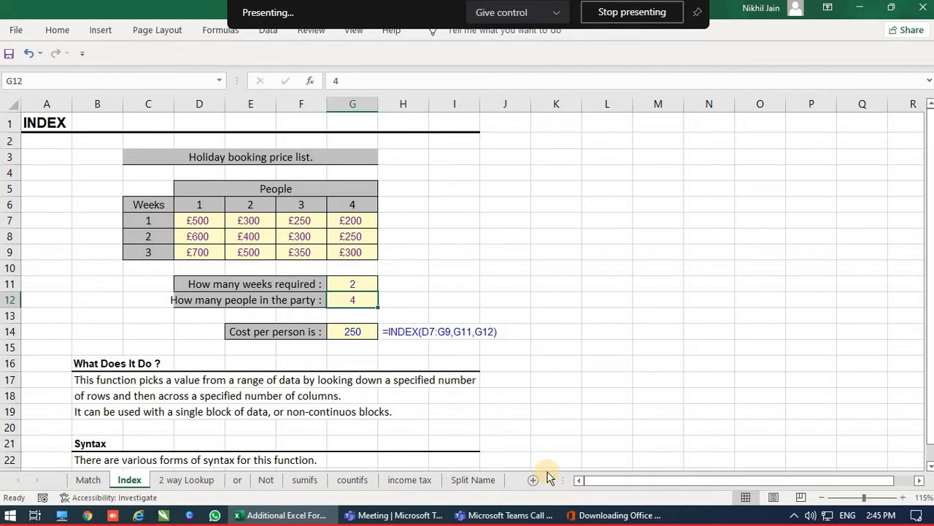
{"action": "type", "text": "2"}
{"action": "key", "text": "Return"}
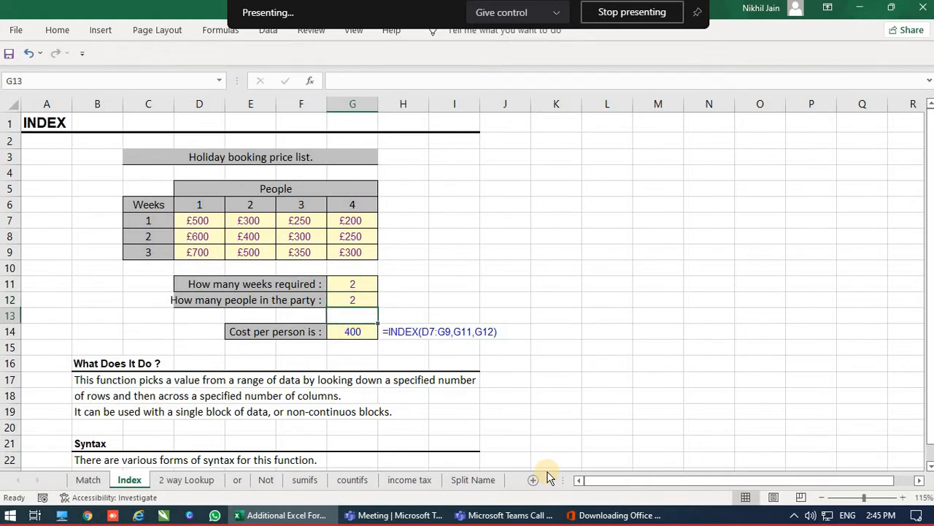
{"action": "key", "text": "Up"}
{"action": "key", "text": "Up"}
{"action": "key", "text": "Down"}
{"action": "key", "text": "Down"}
{"action": "key", "text": "Down"}
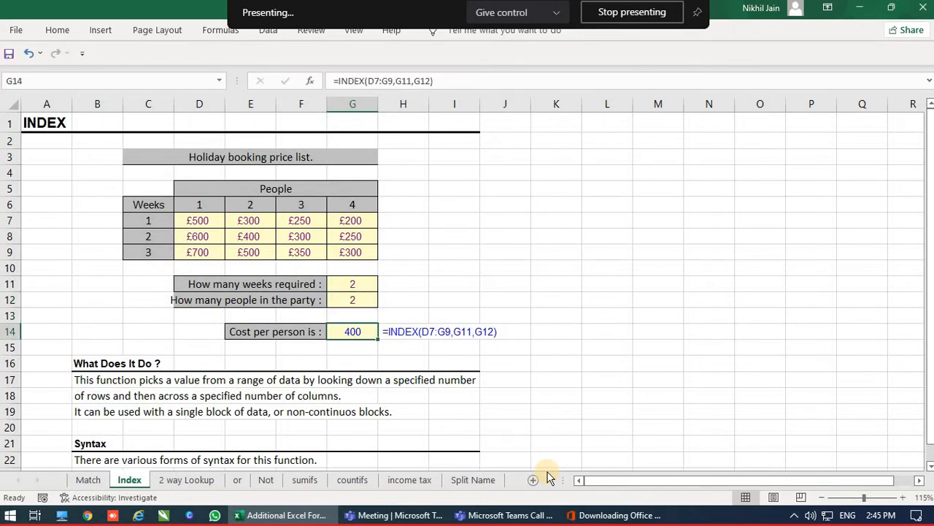
Step: Examine the array, row_num and column_num arguments of the INDEX formula in G14
{"action": "key", "text": "F2"}
{"action": "key", "text": "Left"}
{"action": "key", "text": "Left"}
{"action": "key", "text": "Left"}
{"action": "key", "text": "Left"}
{"action": "key", "text": "Left"}
{"action": "key", "text": "Left"}
{"action": "key", "text": "Left"}
{"action": "key", "text": "Left"}
{"action": "key", "text": "Left"}
{"action": "key", "text": "Left"}
{"action": "key", "text": "Left"}
{"action": "key", "text": "Left"}
{"action": "key", "text": "Left"}
{"action": "key", "text": "Left"}
{"action": "key", "text": "Left"}
{"action": "key", "text": "Left"}
{"action": "key", "text": "Left"}
{"action": "key", "text": "Left"}
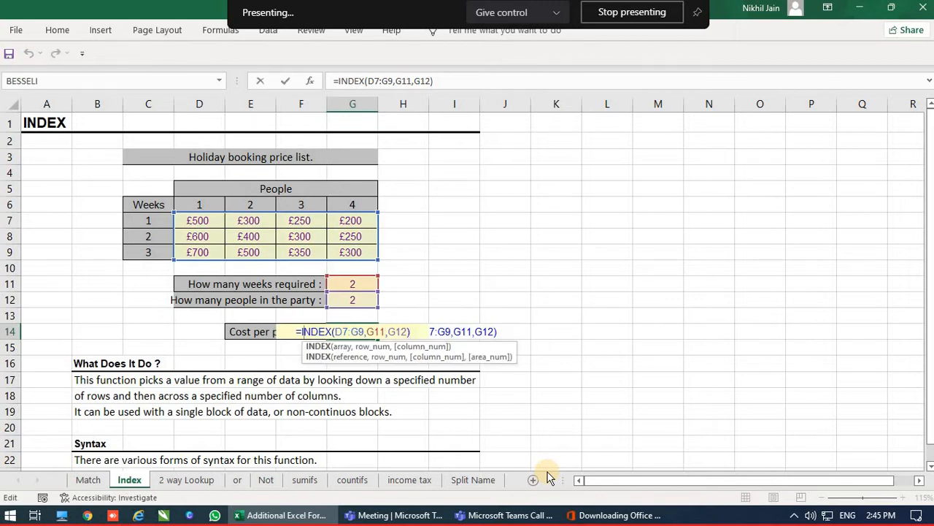
{"action": "key", "text": "Right"}
{"action": "key", "text": "Right"}
{"action": "key", "text": "Right"}
{"action": "key", "text": "Right"}
{"action": "key", "text": "Right"}
{"action": "key", "text": "Right"}
{"action": "key", "text": "Right"}
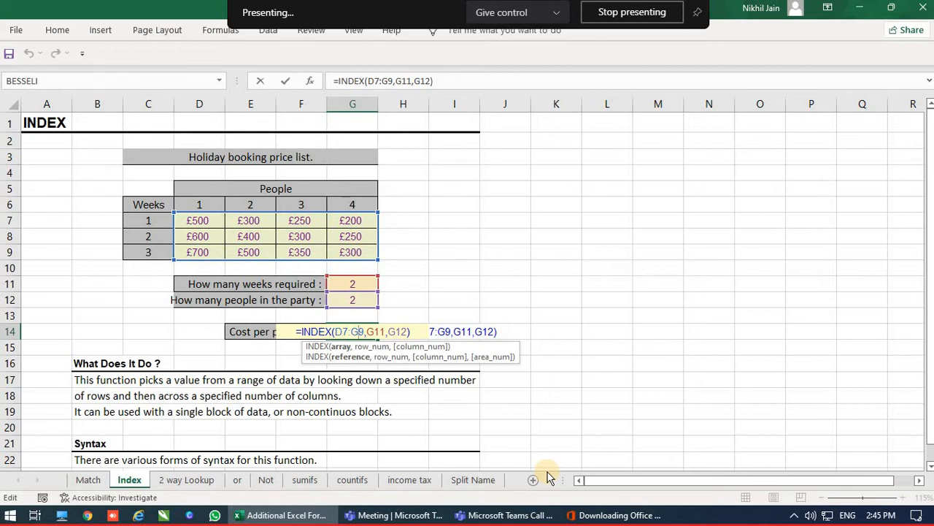
{"action": "key", "text": "Right"}
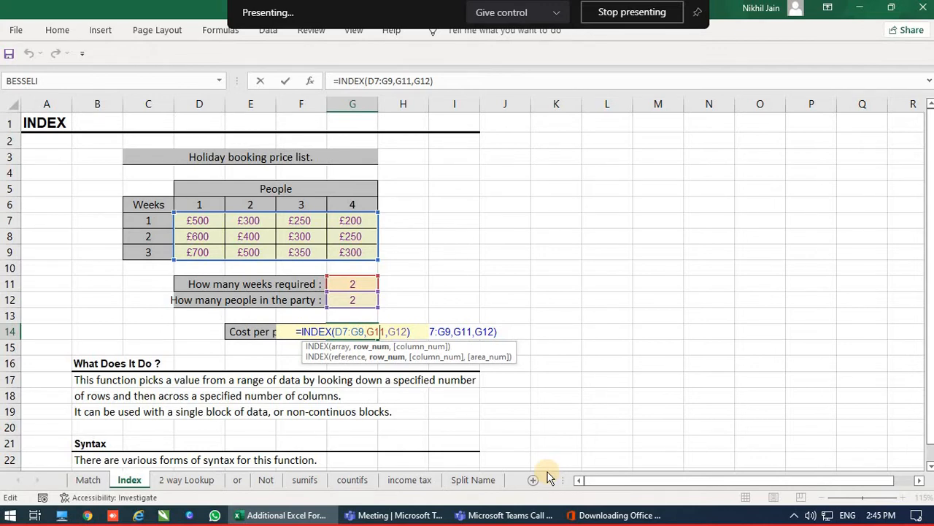
{"action": "key", "text": "Right"}
{"action": "key", "text": "Right"}
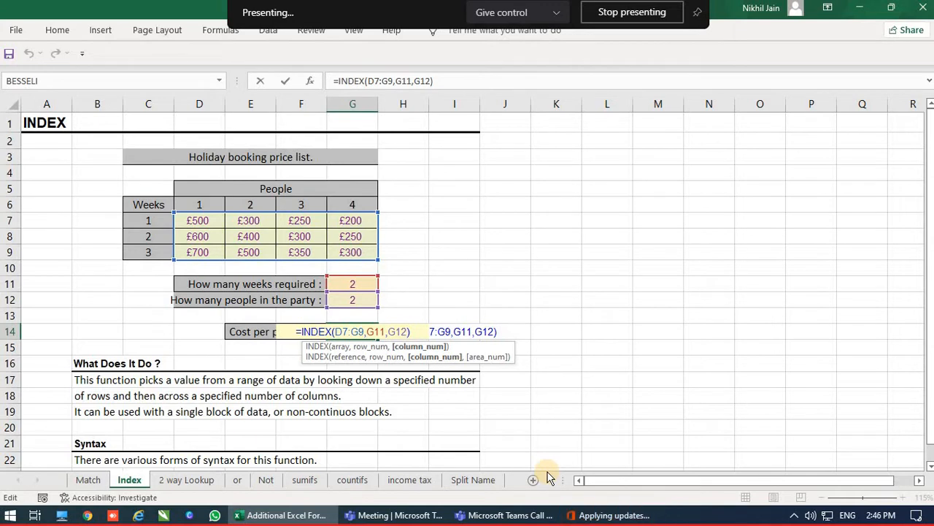
{"action": "key", "text": "Return"}
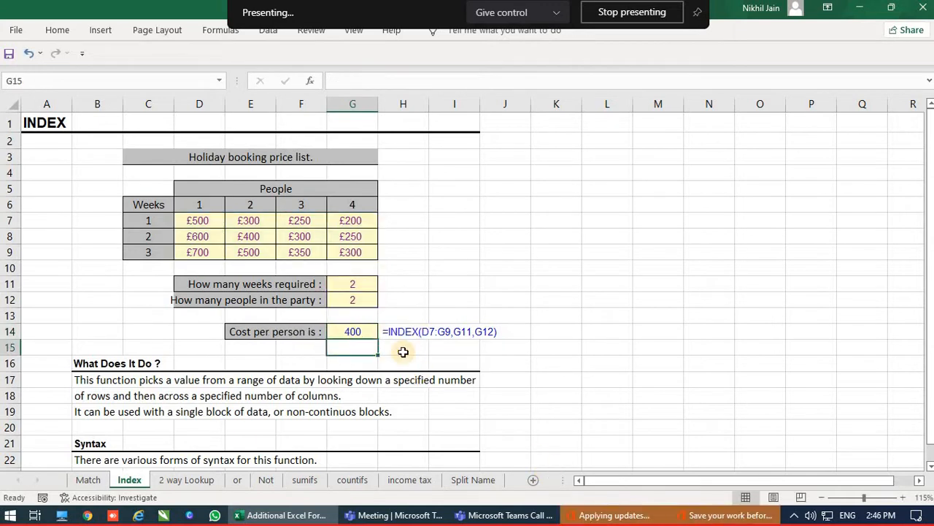
{"action": "left_click", "coordinate": [374, 331]}
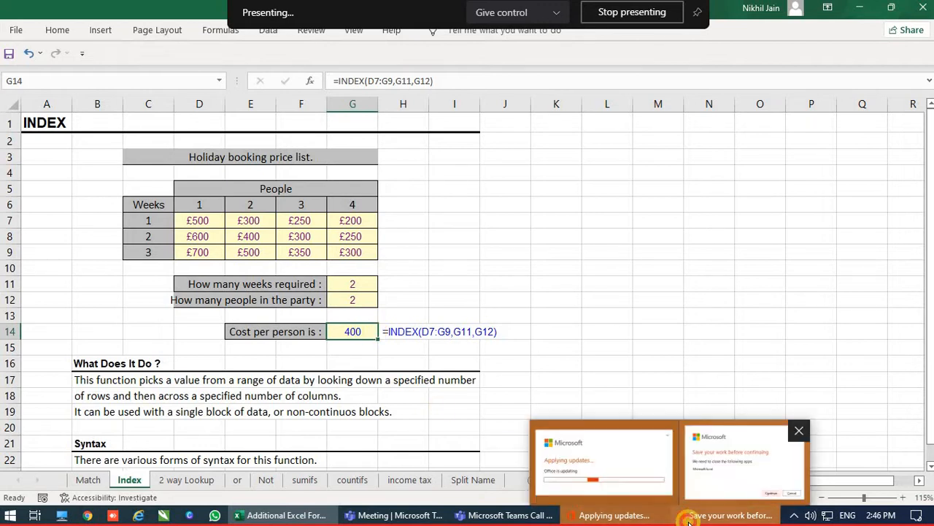
{"action": "left_click", "coordinate": [554, 340]}
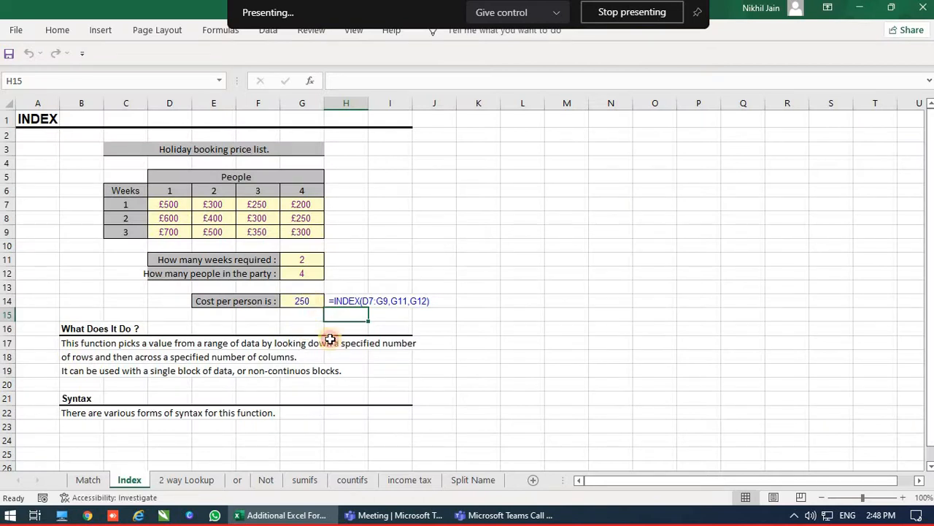
Step: Compare the one-week prices for parties of one, two and four people, and check the weeks and people inputs in G11 and G12
{"action": "key", "text": "Up"}
{"action": "key", "text": "Left"}
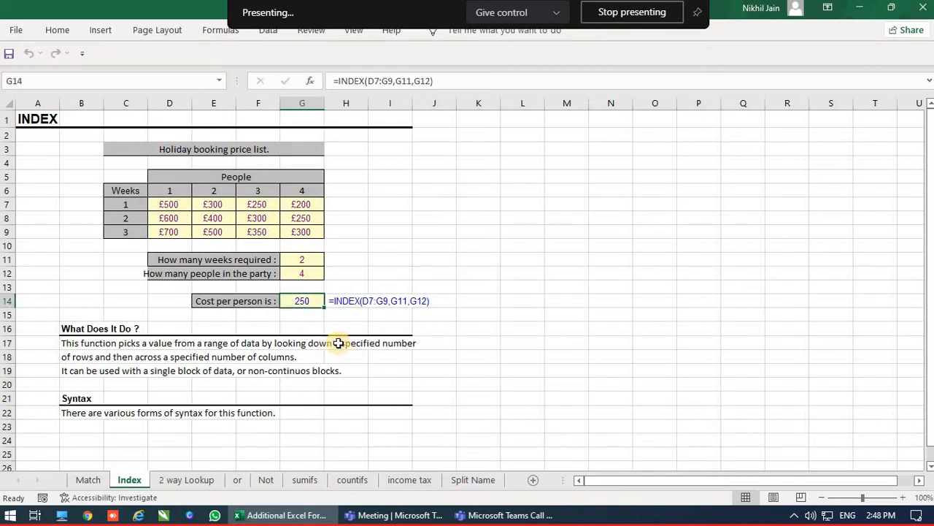
{"action": "scroll", "coordinate": [318, 187], "scroll_direction": "up", "scroll_amount": 3}
{"action": "scroll", "coordinate": [318, 186], "scroll_direction": "up", "scroll_amount": 1}
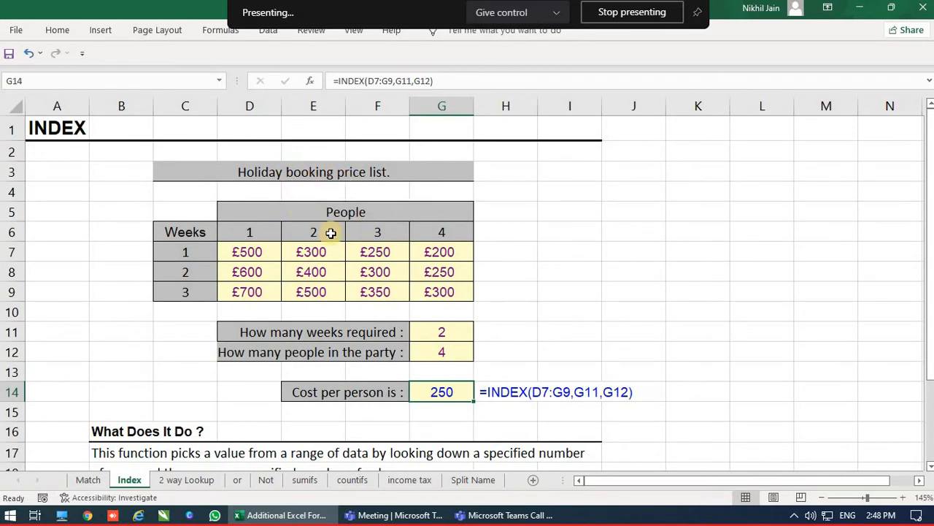
{"action": "left_click", "coordinate": [250, 235]}
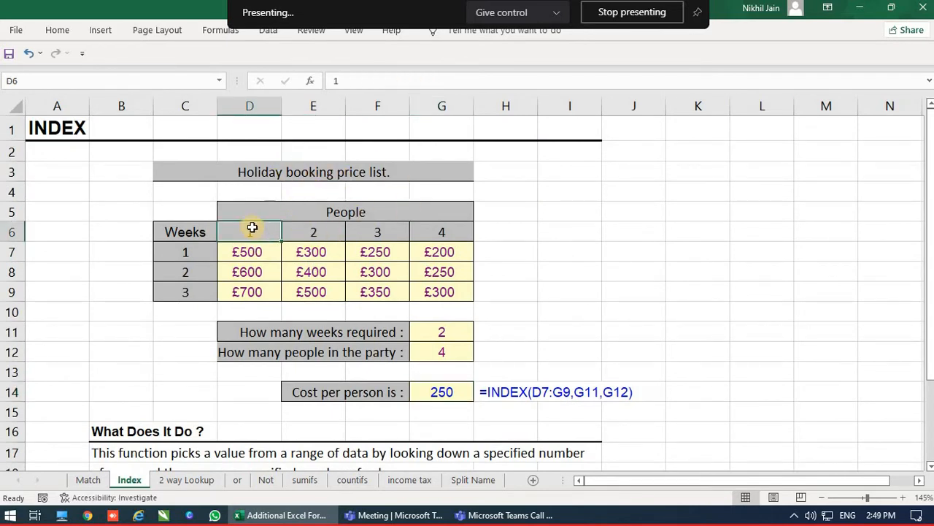
{"action": "left_click", "coordinate": [247, 251]}
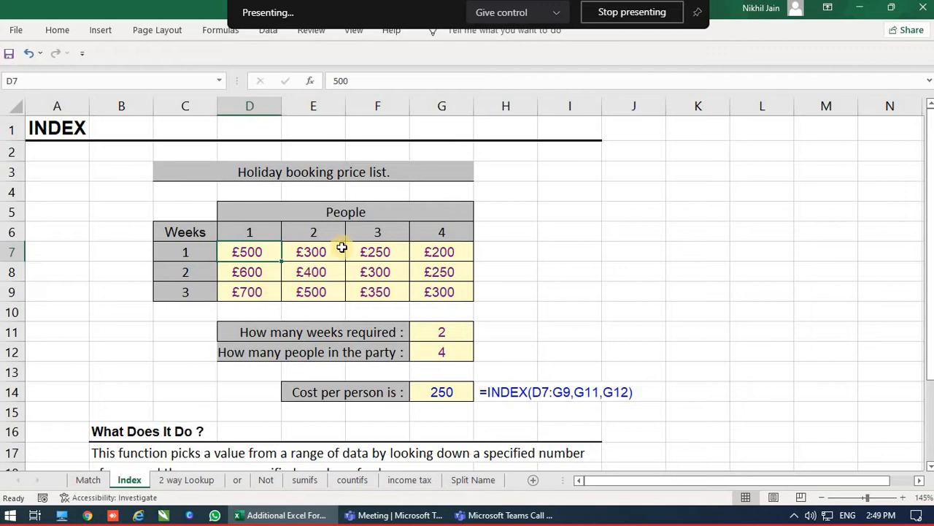
{"action": "left_click", "coordinate": [318, 253]}
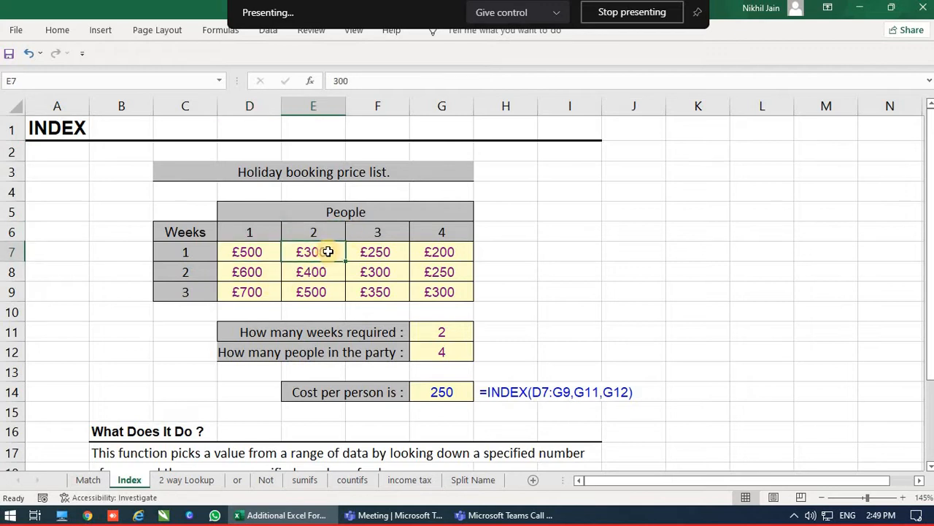
{"action": "left_click", "coordinate": [443, 233]}
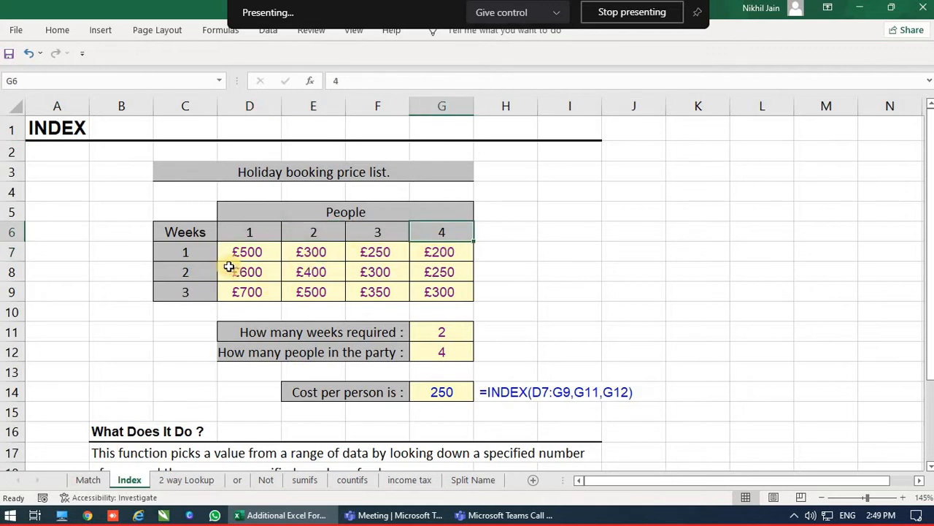
{"action": "left_click", "coordinate": [451, 250]}
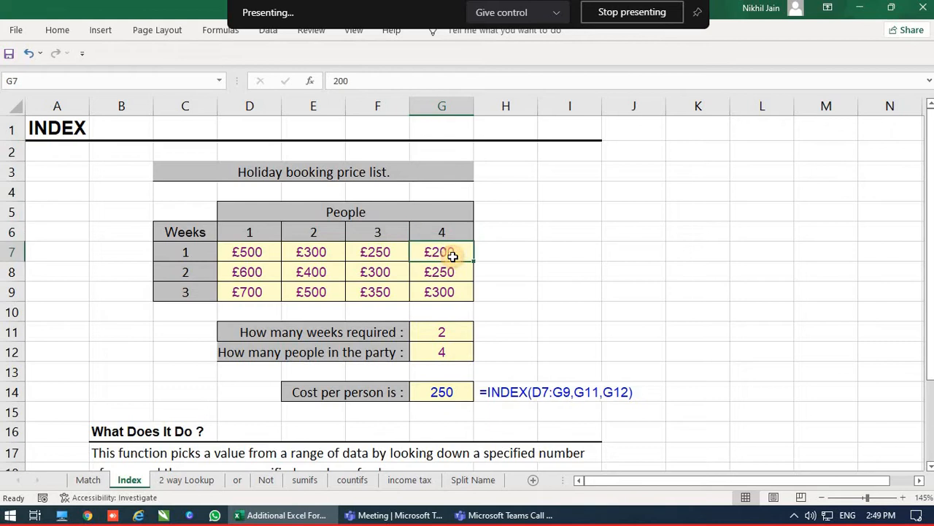
{"action": "left_click", "coordinate": [441, 332]}
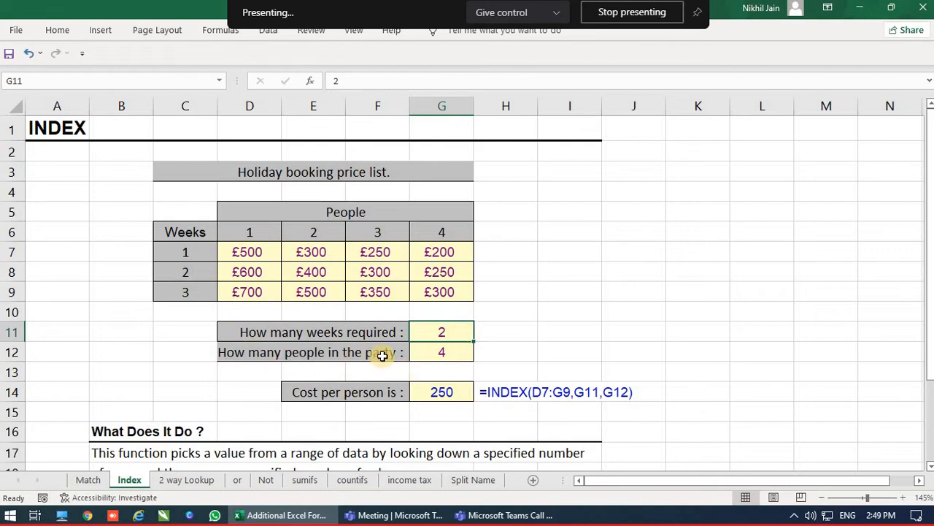
{"action": "left_click", "coordinate": [436, 354]}
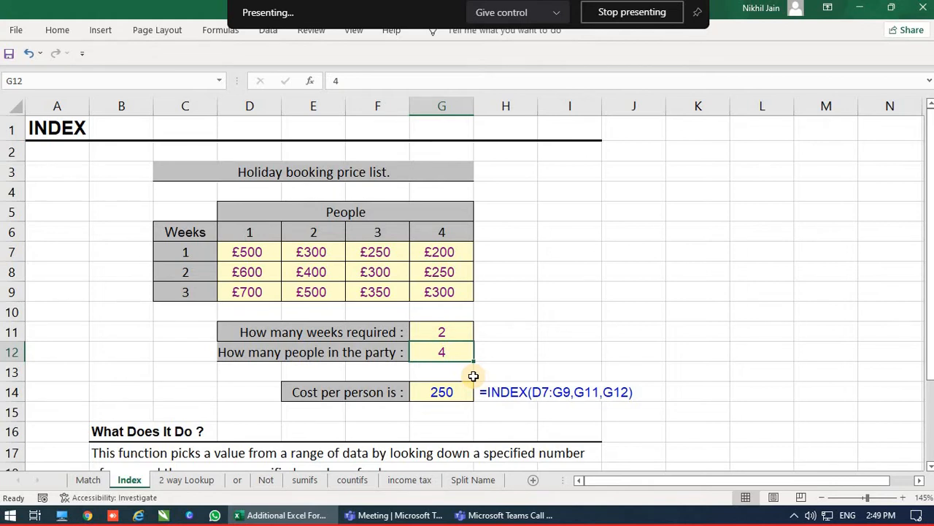
Step: Clear the cost per person cell G14 and start an INDEX formula there with the price range D7:G9 as its array
{"action": "key", "text": "Down"}
{"action": "key", "text": "Down"}
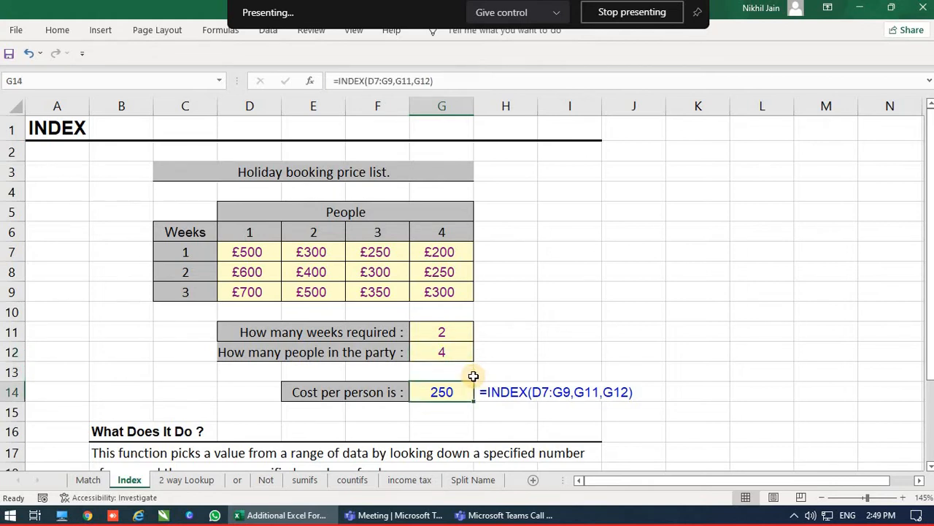
{"action": "key", "text": "Delete"}
{"action": "type", "text": "=inde"}
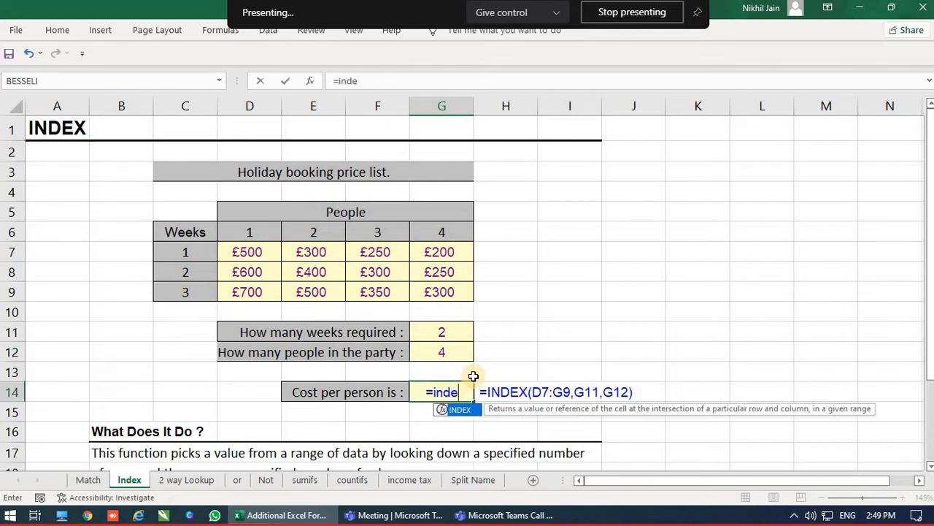
{"action": "type", "text": "x("}
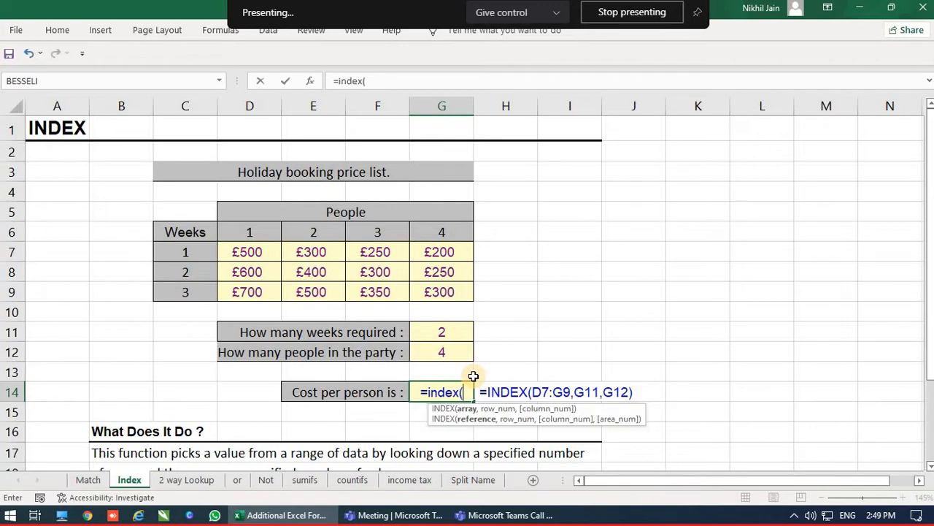
{"action": "key", "text": "Up"}
{"action": "key", "text": "Up"}
{"action": "key", "text": "Up"}
{"action": "key", "text": "Up"}
{"action": "key", "text": "Up"}
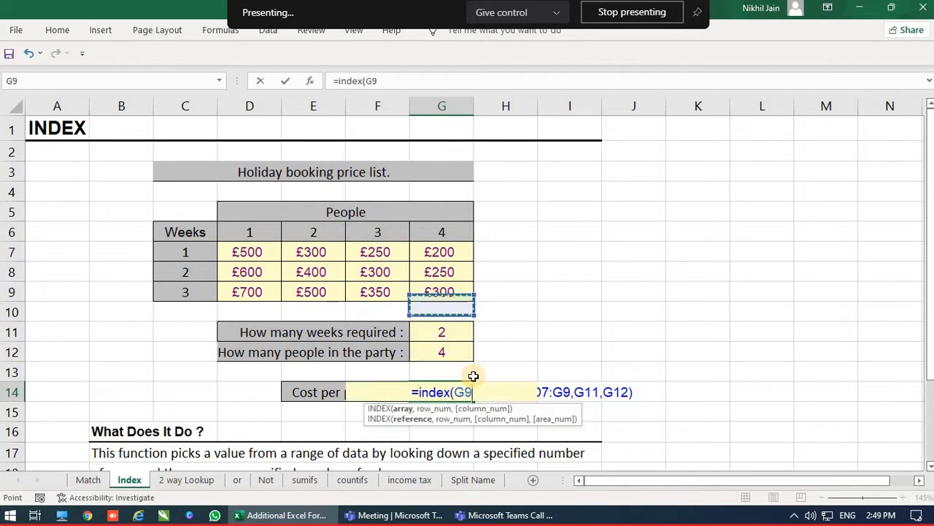
{"action": "key", "text": "shift+Up"}
{"action": "key", "text": "shift+Up"}
{"action": "key", "text": "shift+Left"}
{"action": "key", "text": "shift+Left"}
{"action": "key", "text": "shift+Left"}
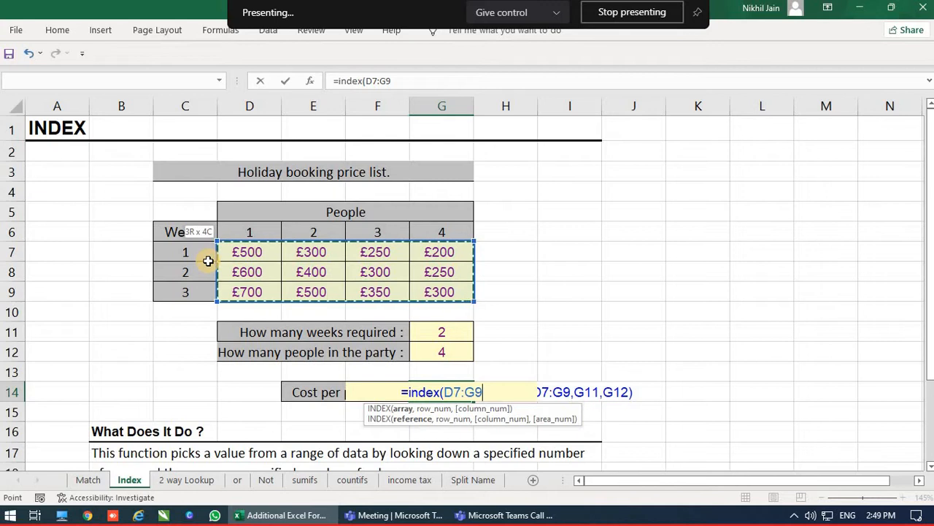
Step: Complete the INDEX formula in G14 with G11 as the row number and G12 as the column number
{"action": "type", "text": ","}
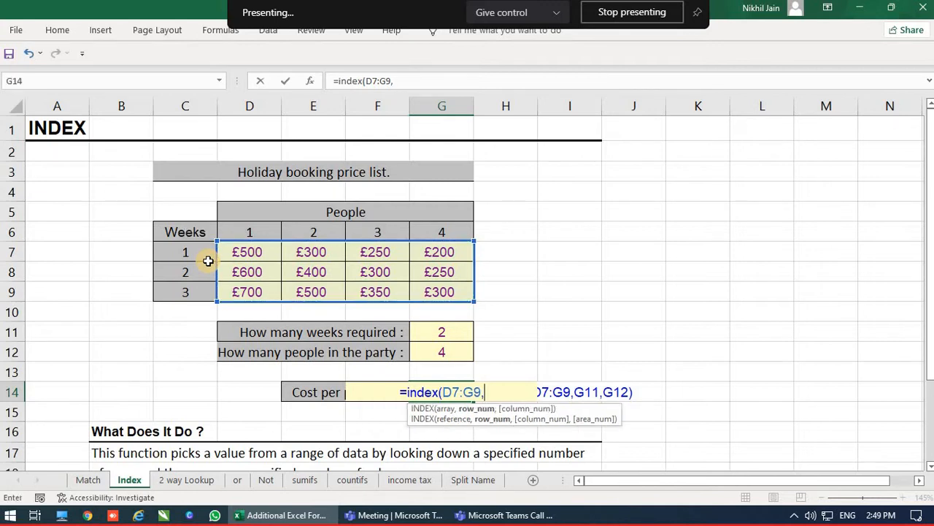
{"action": "key", "text": "Up"}
{"action": "key", "text": "Up"}
{"action": "key", "text": "Up"}
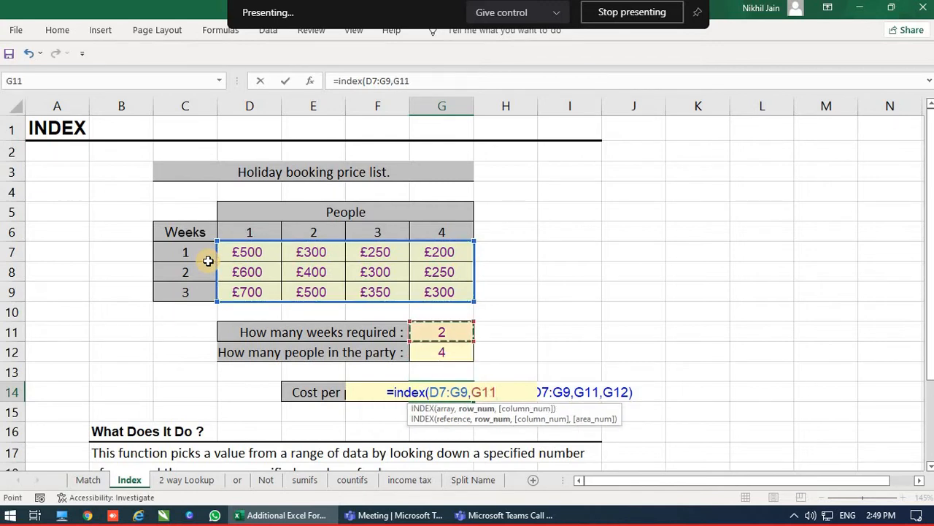
{"action": "type", "text": ","}
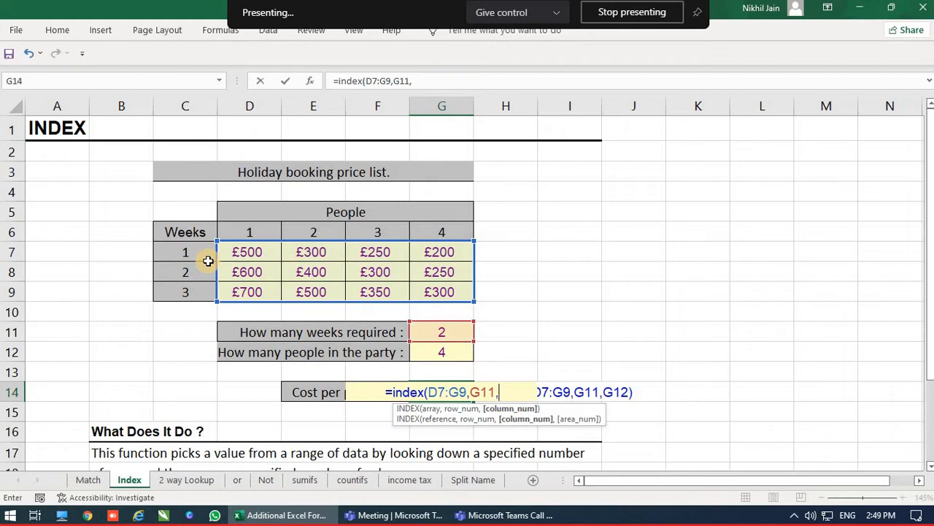
{"action": "key", "text": "Up"}
{"action": "key", "text": "Up"}
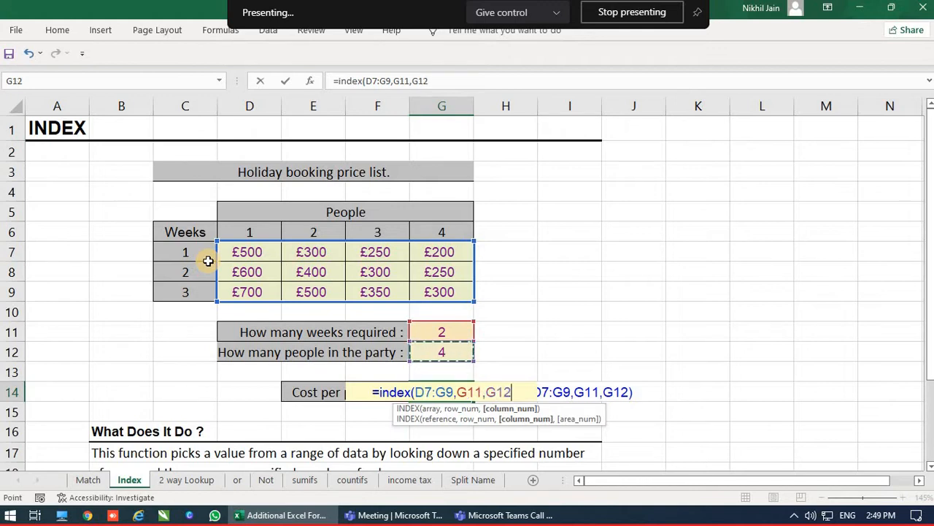
{"action": "type", "text": ")"}
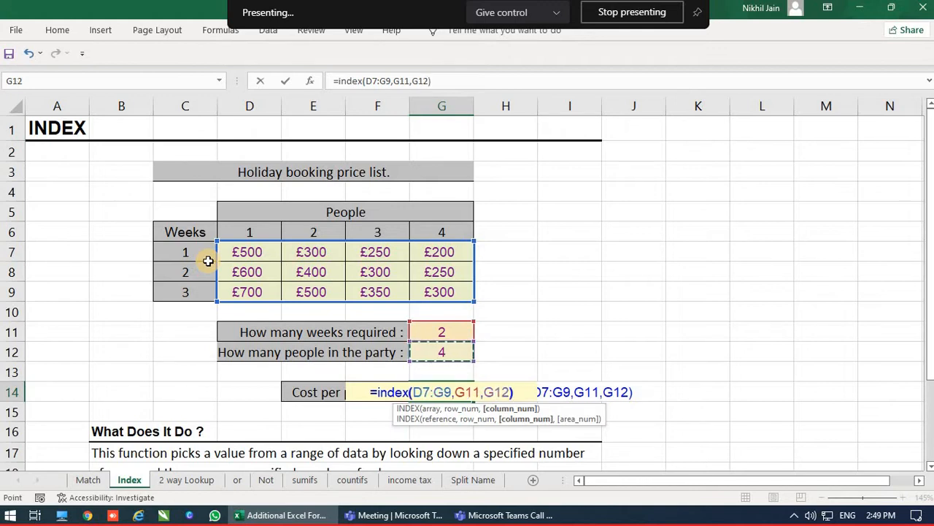
{"action": "key", "text": "Return"}
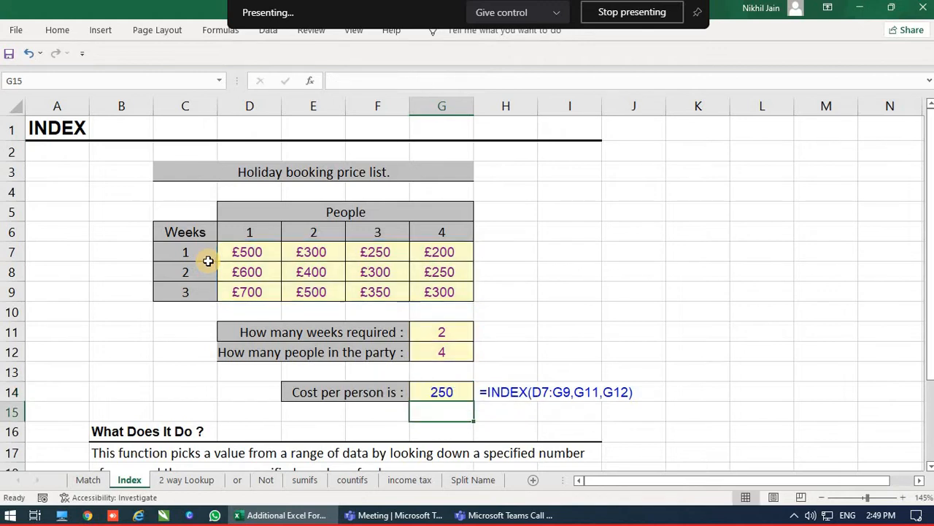
Step: Highlight row 8 and column G together to trace the price at their intersection for two weeks and four people
{"action": "key", "text": "Up"}
{"action": "key", "text": "Up"}
{"action": "key", "text": "Up"}
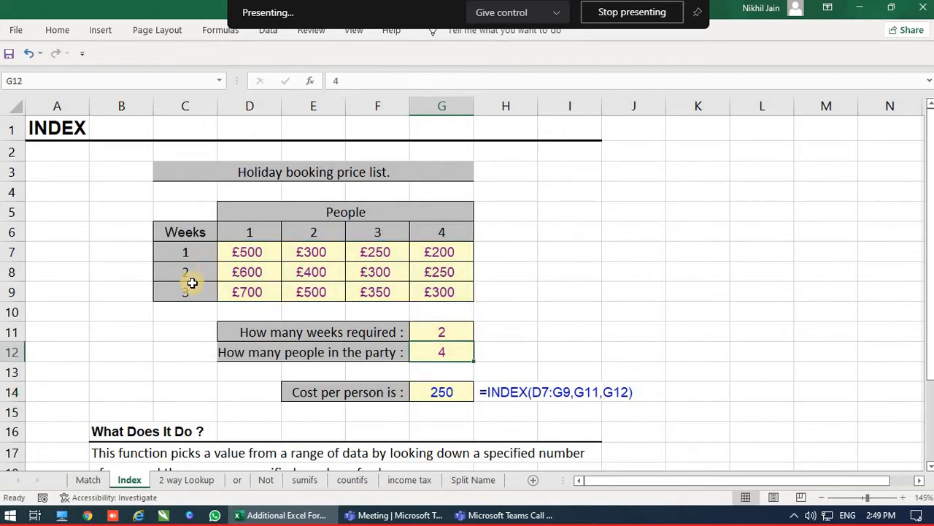
{"action": "left_click", "coordinate": [183, 269]}
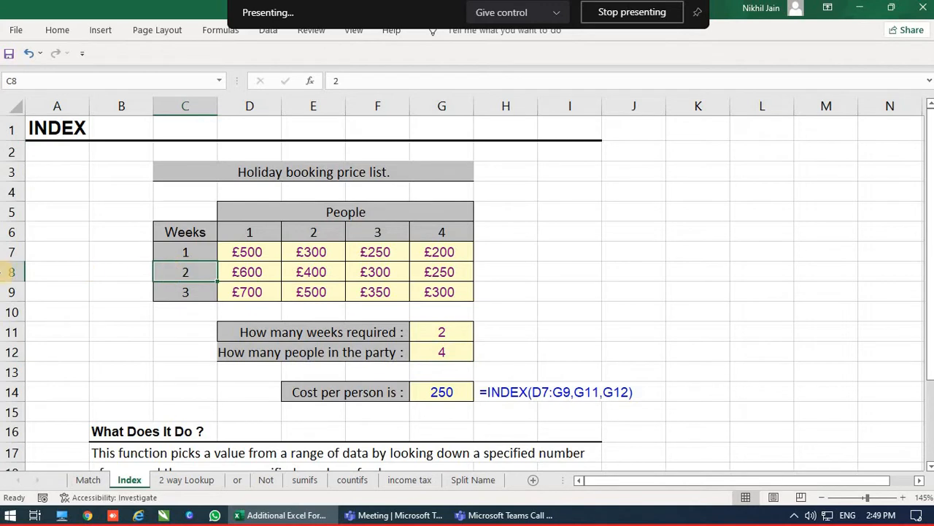
{"action": "left_click", "coordinate": [13, 272]}
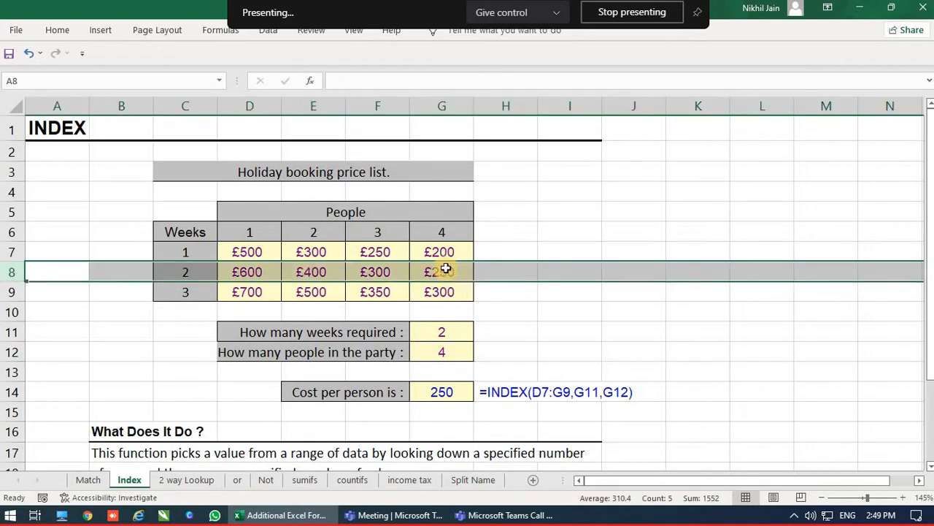
{"action": "left_click", "coordinate": [442, 106], "text": "ctrl"}
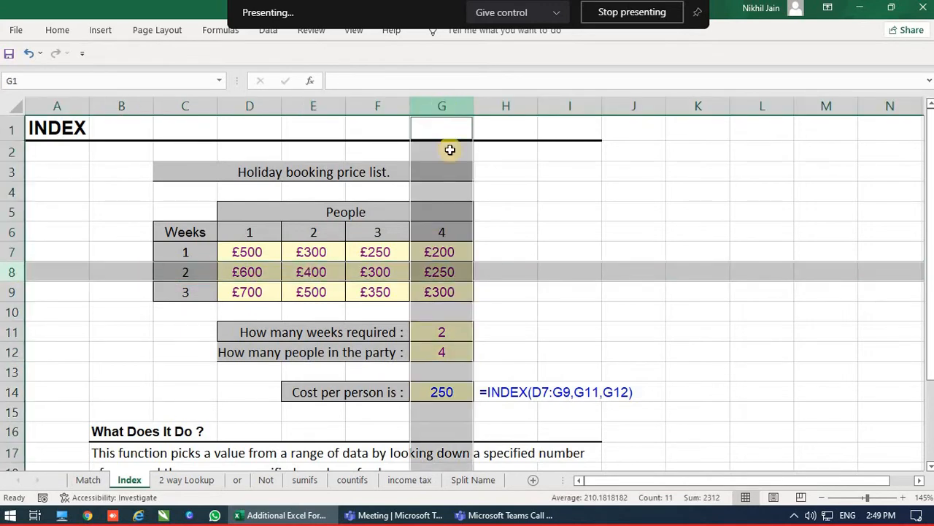
{"action": "left_click", "coordinate": [443, 272], "text": "ctrl"}
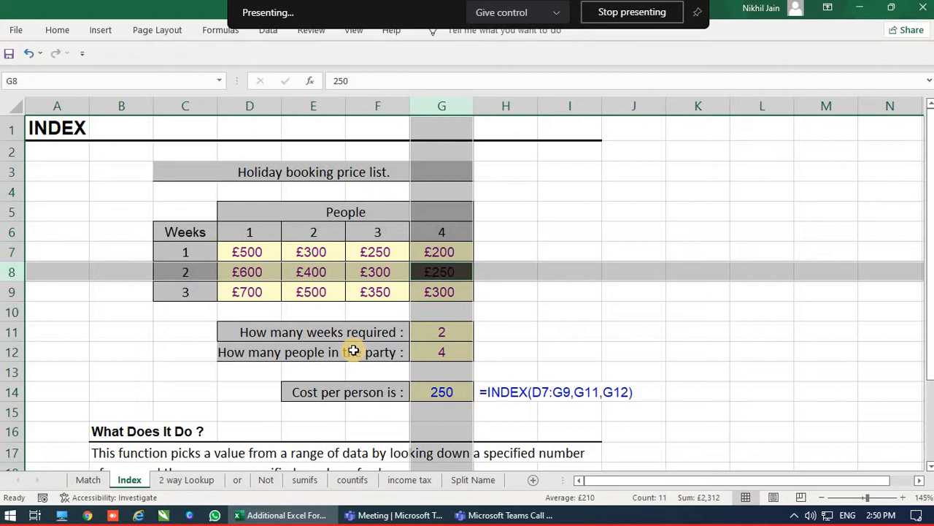
Step: Open the 2 way Lookup sheet, enlarge the view, and go through Bus 1 to Bus 5 with their sizes
{"action": "left_click", "coordinate": [188, 481]}
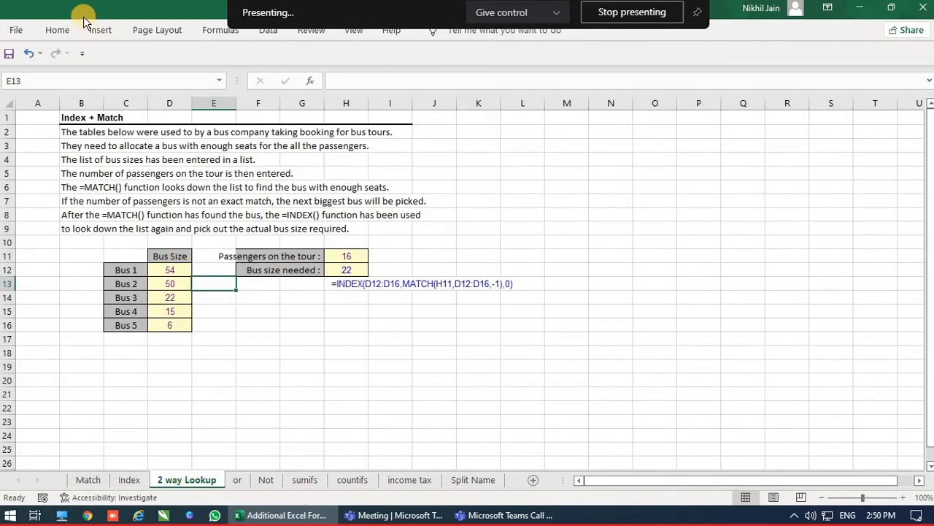
{"action": "scroll", "coordinate": [208, 251], "scroll_direction": "up", "scroll_amount": 3}
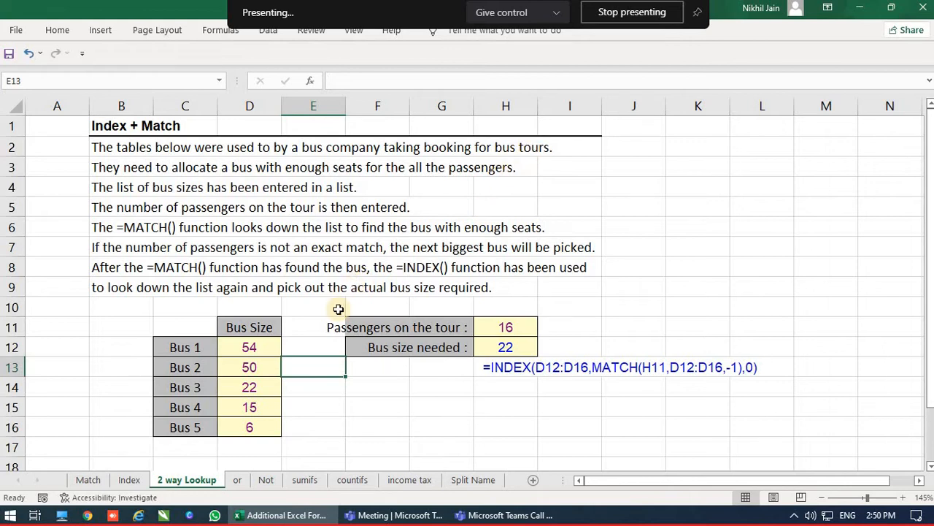
{"action": "left_click", "coordinate": [186, 346]}
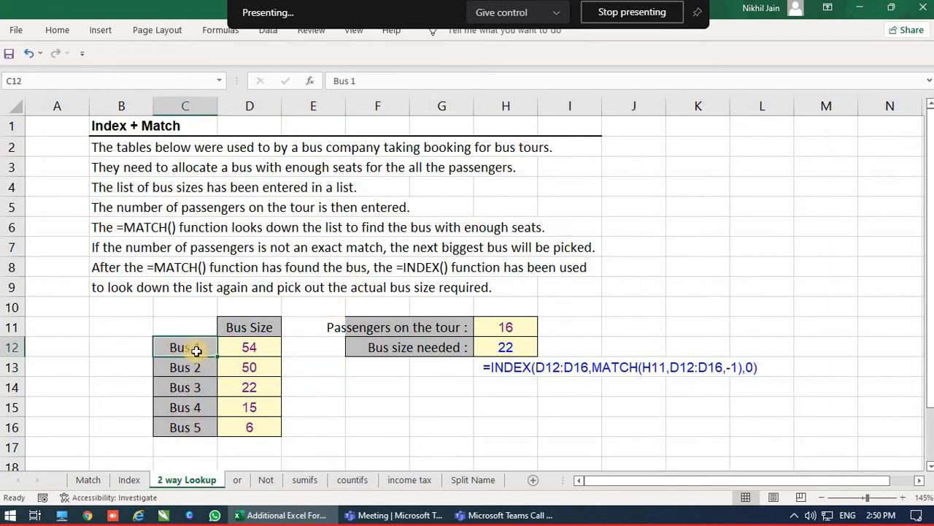
{"action": "left_click", "coordinate": [272, 349]}
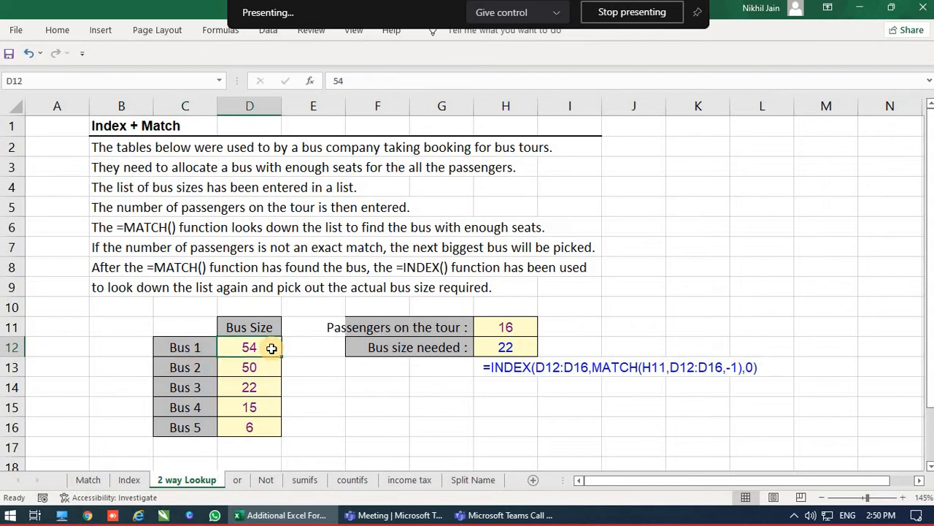
{"action": "left_click", "coordinate": [193, 369]}
{"action": "left_click", "coordinate": [239, 371]}
{"action": "left_click", "coordinate": [209, 389]}
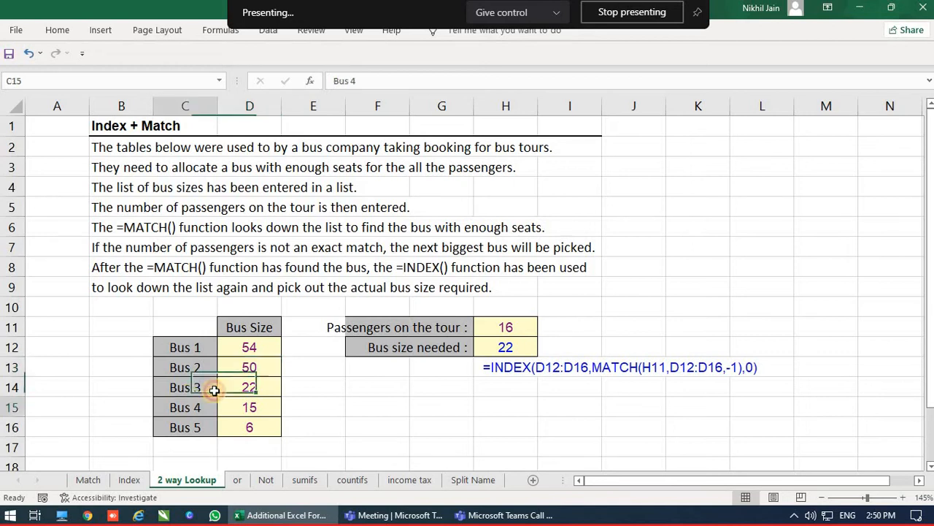
{"action": "left_click", "coordinate": [222, 394]}
{"action": "left_click", "coordinate": [175, 405]}
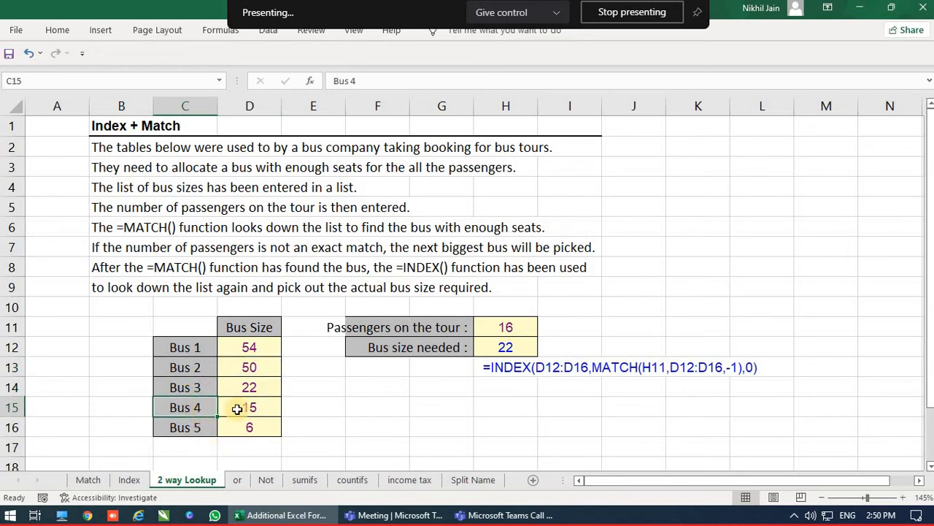
{"action": "left_click", "coordinate": [236, 407]}
{"action": "left_click", "coordinate": [182, 430]}
{"action": "left_click", "coordinate": [257, 428]}
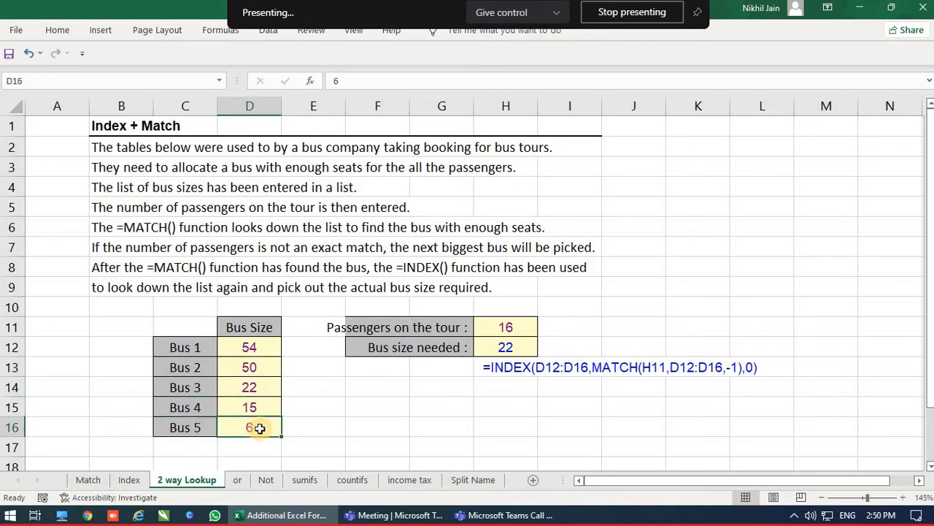
Step: Check the passenger count in H11 and widen column F so the "Passengers on the tour" label fits
{"action": "left_click", "coordinate": [506, 328]}
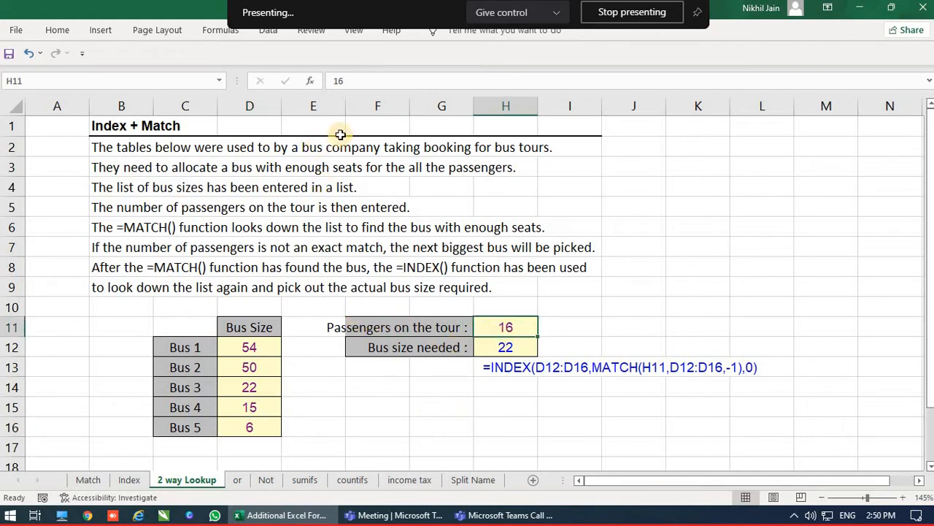
{"action": "left_click_drag", "start_coordinate": [412, 108], "coordinate": [442, 107]}
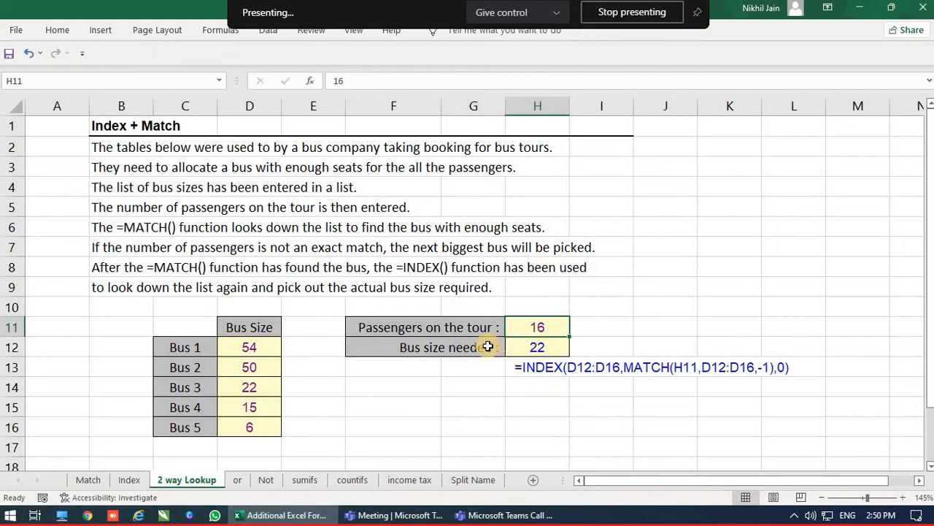
Step: Open the bus size formula in H12 for editing and examine INDEX's array argument D12:D16
{"action": "left_click", "coordinate": [533, 347]}
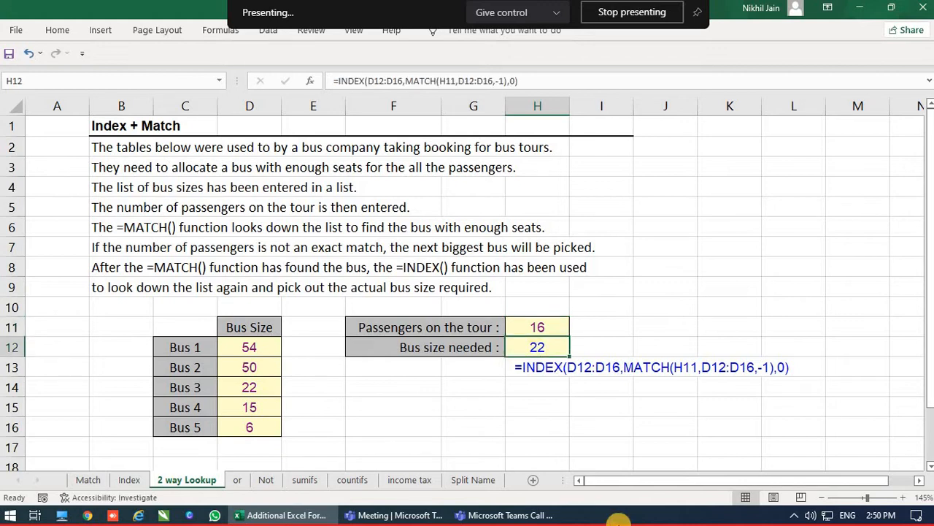
{"action": "key", "text": "F2"}
{"action": "key", "text": "Left"}
{"action": "key", "text": "Left"}
{"action": "key", "text": "Left"}
{"action": "key", "text": "Left"}
{"action": "key", "text": "Left"}
{"action": "key", "text": "Left"}
{"action": "key", "text": "Left"}
{"action": "key", "text": "Left"}
{"action": "key", "text": "Left"}
{"action": "key", "text": "Left"}
{"action": "key", "text": "Left"}
{"action": "key", "text": "Left"}
{"action": "key", "text": "Left"}
{"action": "key", "text": "Left"}
{"action": "key", "text": "Left"}
{"action": "key", "text": "Left"}
{"action": "key", "text": "Left"}
{"action": "key", "text": "Left"}
{"action": "key", "text": "Left"}
{"action": "key", "text": "Left"}
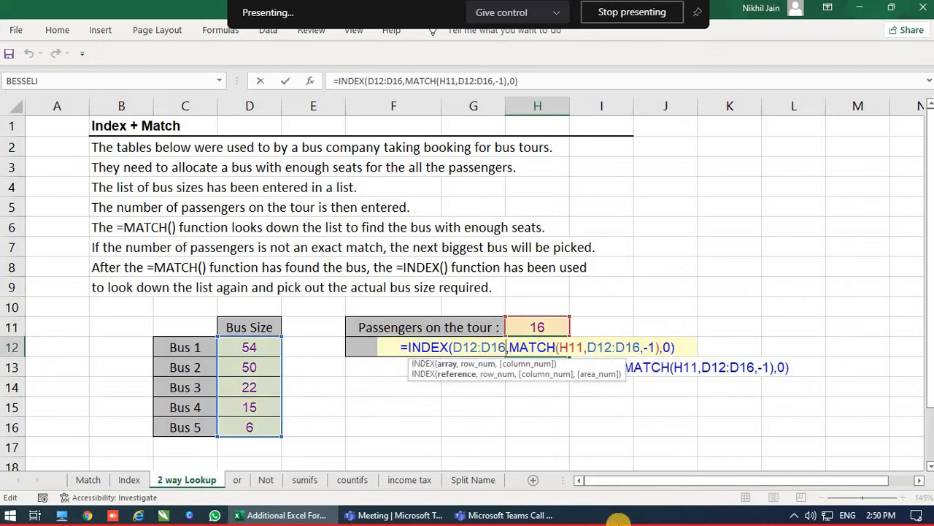
{"action": "key", "text": "Left"}
{"action": "key", "text": "Left"}
{"action": "key", "text": "Left"}
{"action": "key", "text": "Left"}
{"action": "key", "text": "Left"}
{"action": "key", "text": "Left"}
{"action": "key", "text": "Left"}
{"action": "key", "text": "Left"}
{"action": "key", "text": "Left"}
{"action": "key", "text": "Left"}
{"action": "key", "text": "Left"}
{"action": "key", "text": "Left"}
{"action": "key", "text": "Left"}
{"action": "key", "text": "Left"}
{"action": "key", "text": "Right"}
{"action": "key", "text": "Right"}
{"action": "key", "text": "Right"}
{"action": "key", "text": "Right"}
{"action": "key", "text": "Right"}
{"action": "key", "text": "Right"}
{"action": "key", "text": "Right"}
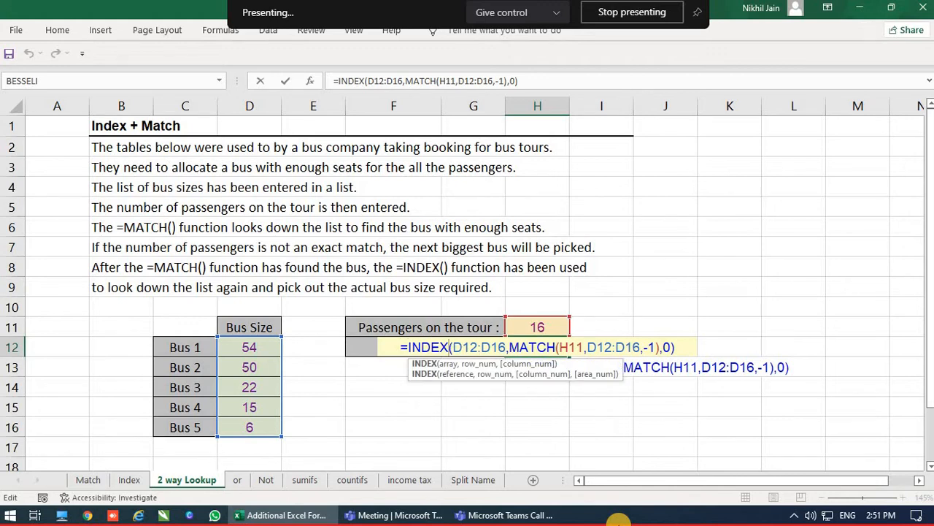
{"action": "key", "text": "Right"}
{"action": "key", "text": "Right"}
{"action": "key", "text": "Right"}
{"action": "key", "text": "Right"}
{"action": "key", "text": "Right"}
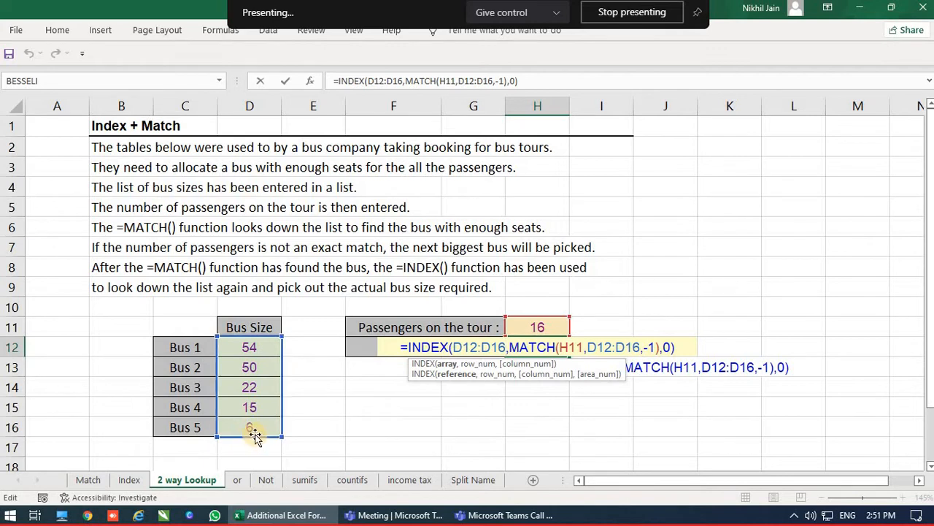
Step: Examine the MATCH function used as INDEX's row number, including its lookup value H11
{"action": "key", "text": "Right"}
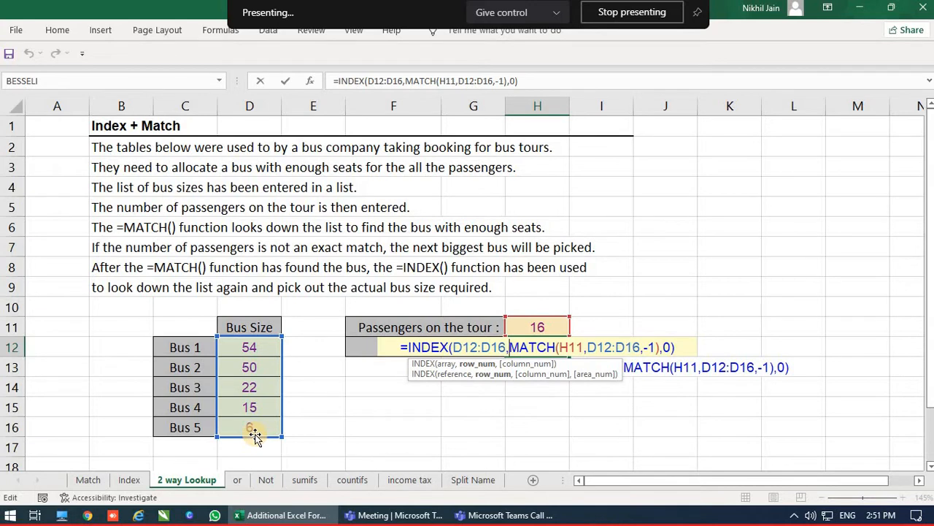
{"action": "key", "text": "Right"}
{"action": "key", "text": "Right"}
{"action": "key", "text": "Right"}
{"action": "key", "text": "Right"}
{"action": "key", "text": "Right"}
{"action": "key", "text": "Right"}
{"action": "key", "text": "Right"}
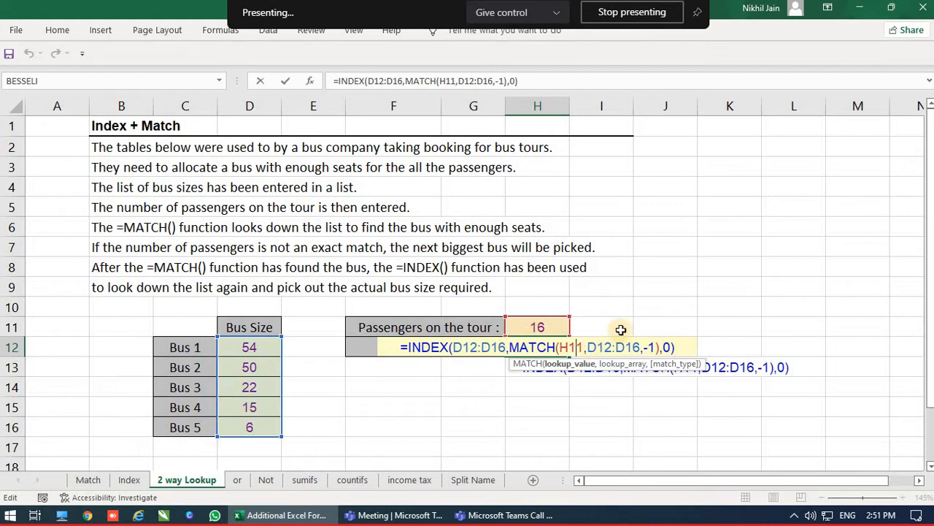
{"action": "key", "text": "Right"}
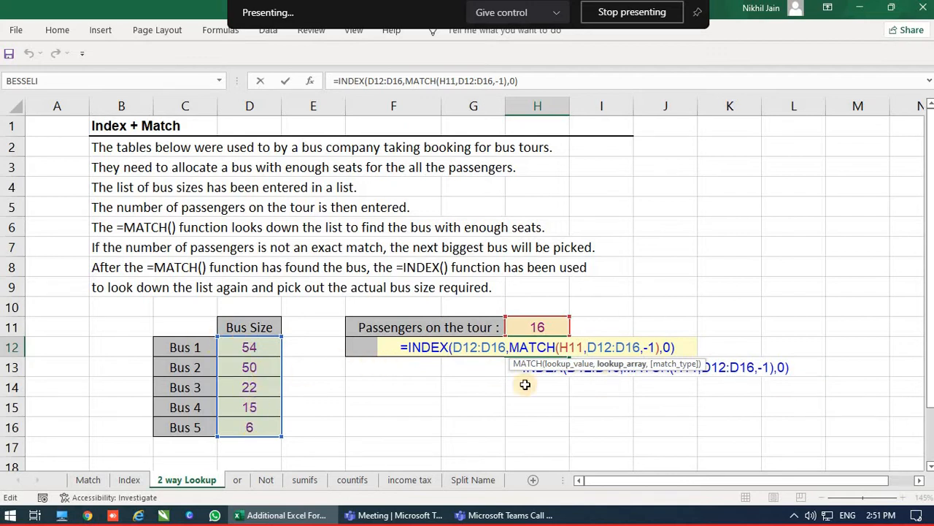
Step: Compare MATCH's match type options in the H12 formula and re-enter -1 as the match type
{"action": "key", "text": "Right"}
{"action": "key", "text": "Right"}
{"action": "key", "text": "Right"}
{"action": "key", "text": "Right"}
{"action": "key", "text": "Right"}
{"action": "key", "text": "Right"}
{"action": "key", "text": "Right"}
{"action": "key", "text": "Right"}
{"action": "key", "text": "Right"}
{"action": "key", "text": "BackSpace"}
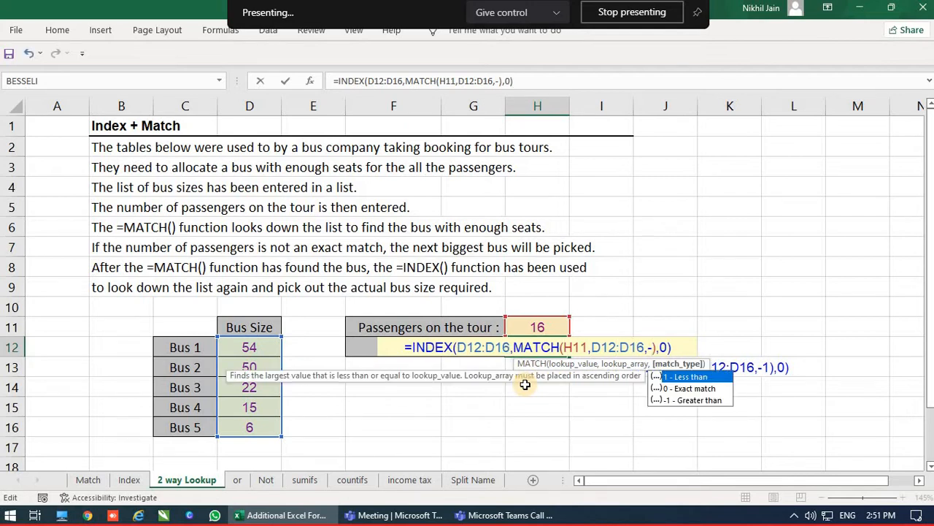
{"action": "key", "text": "Down"}
{"action": "key", "text": "Down"}
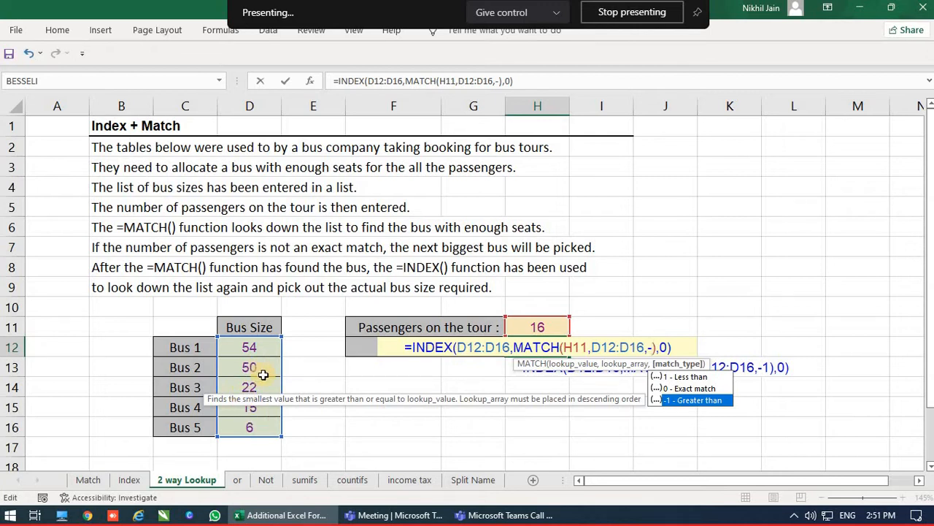
{"action": "type", "text": "1"}
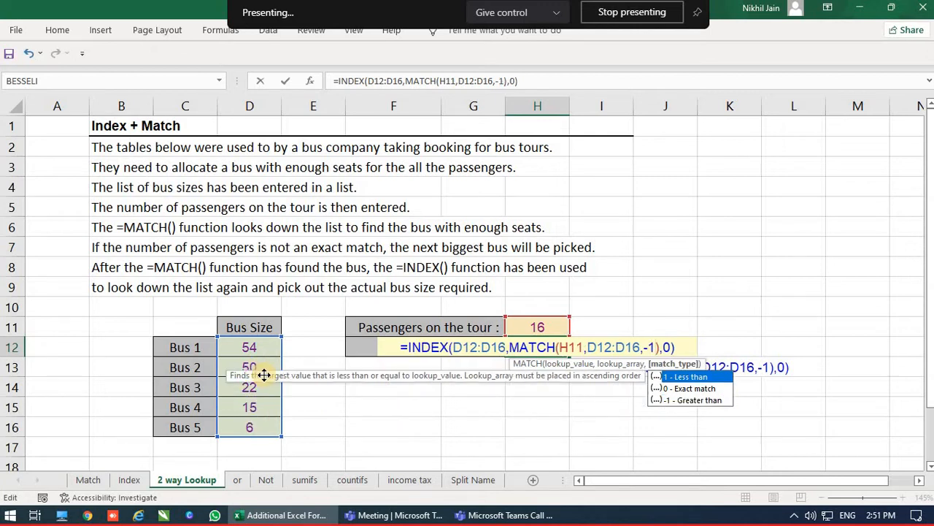
Step: Examine INDEX's column number argument of 0 and commit the H12 formula
{"action": "key", "text": "Right"}
{"action": "key", "text": "Right"}
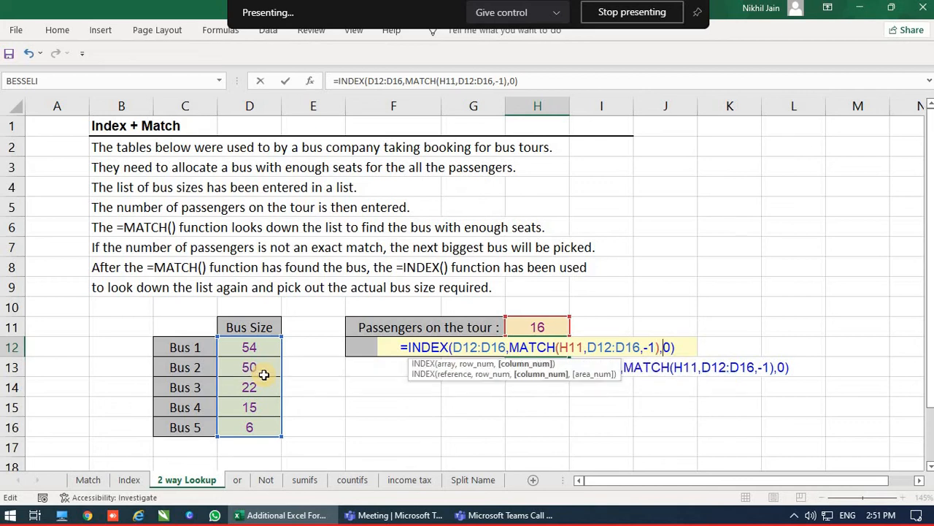
{"action": "key", "text": "Right"}
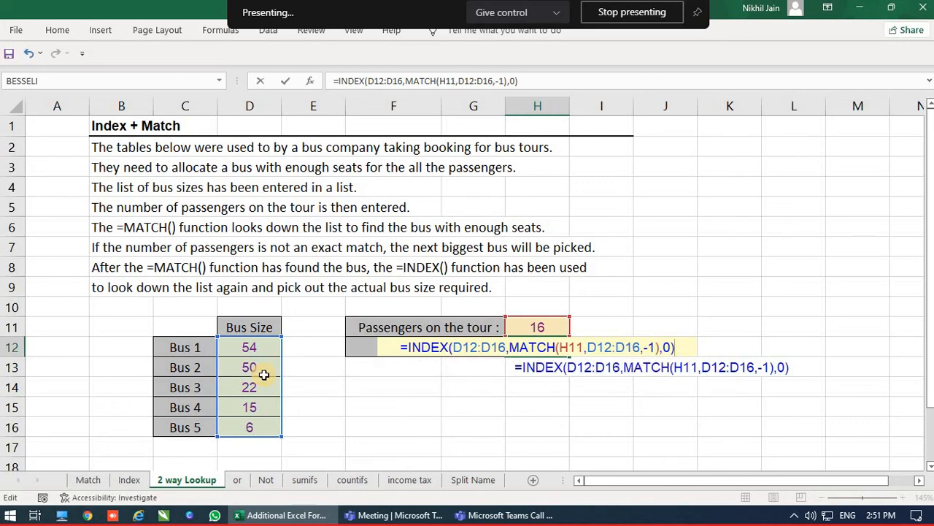
{"action": "key", "text": "Return"}
Step: Set the passengers on the tour in H11 to 45 and compare the bus size needed with Bus 2's size
{"action": "key", "text": "Up"}
{"action": "key", "text": "Up"}
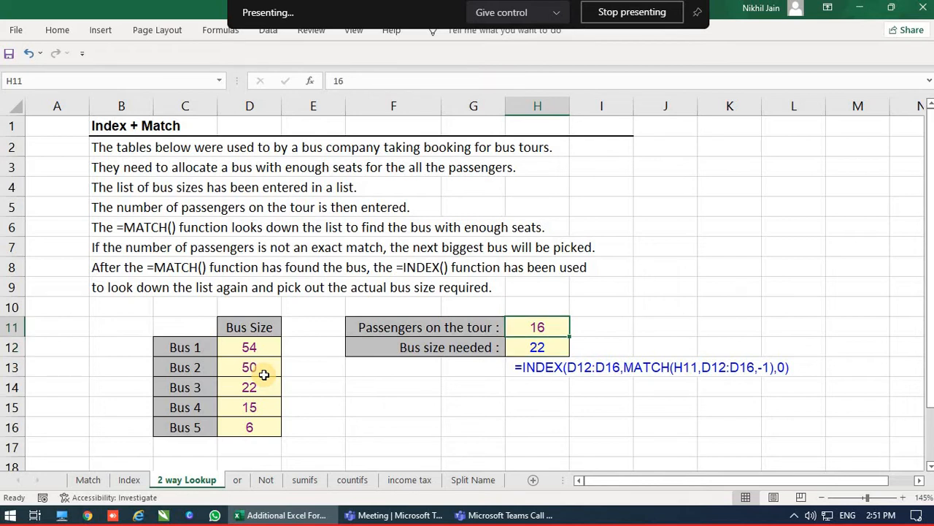
{"action": "key", "text": "Left"}
{"action": "key", "text": "Down"}
{"action": "key", "text": "Down"}
{"action": "key", "text": "Up"}
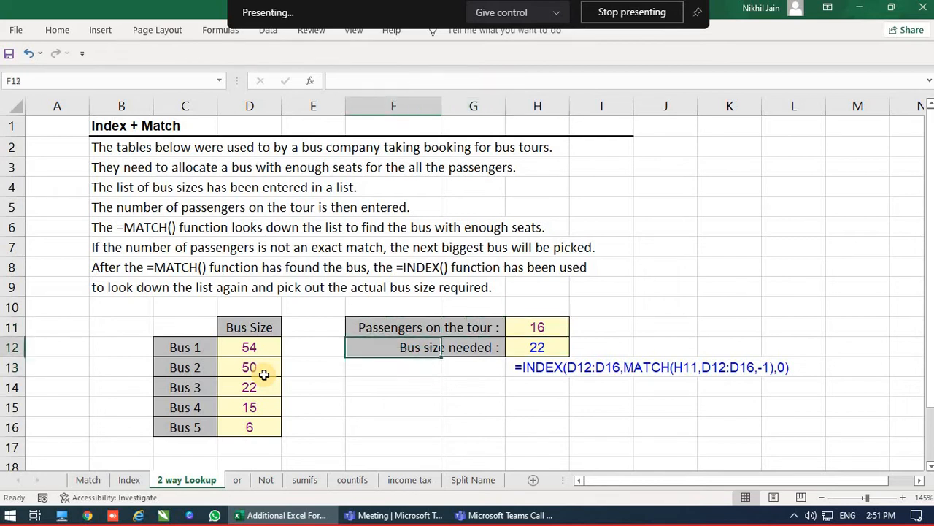
{"action": "key", "text": "Right"}
{"action": "key", "text": "Up"}
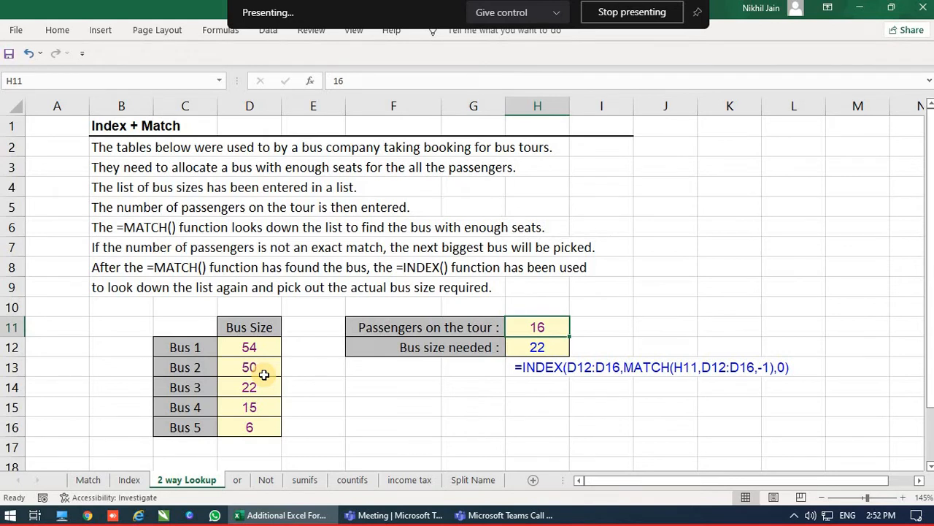
{"action": "type", "text": "45"}
{"action": "key", "text": "Return"}
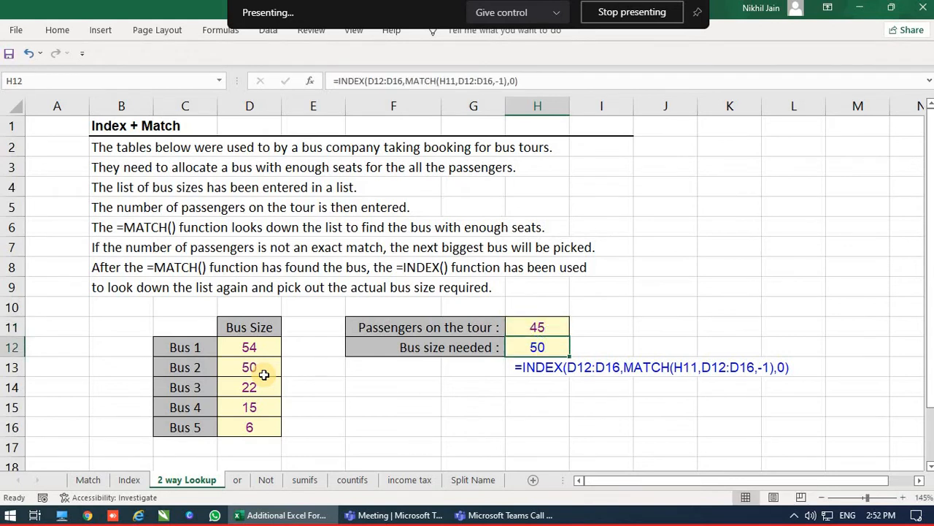
{"action": "left_click", "coordinate": [249, 368]}
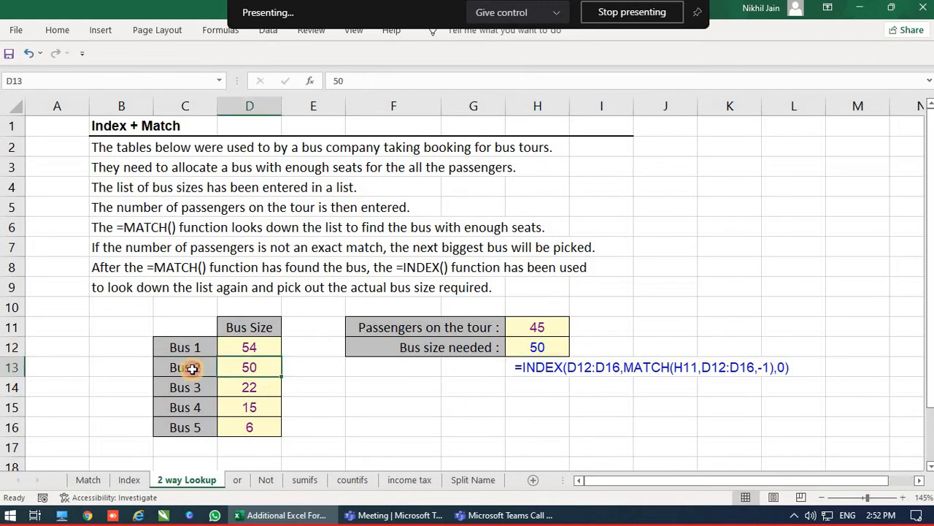
{"action": "left_click", "coordinate": [194, 367]}
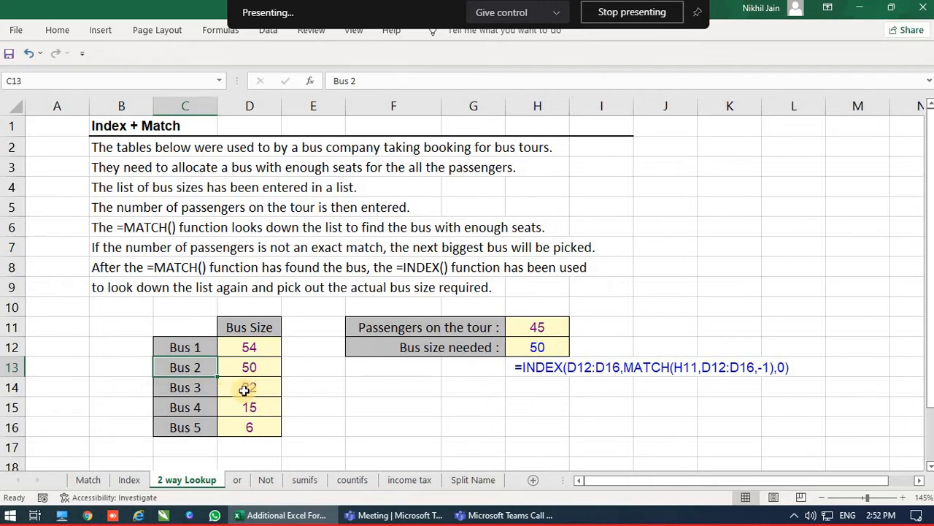
Step: Clear the bus size formula in H12 and review the passenger count in H11 and the bus sizes D12:D16
{"action": "left_click", "coordinate": [564, 346]}
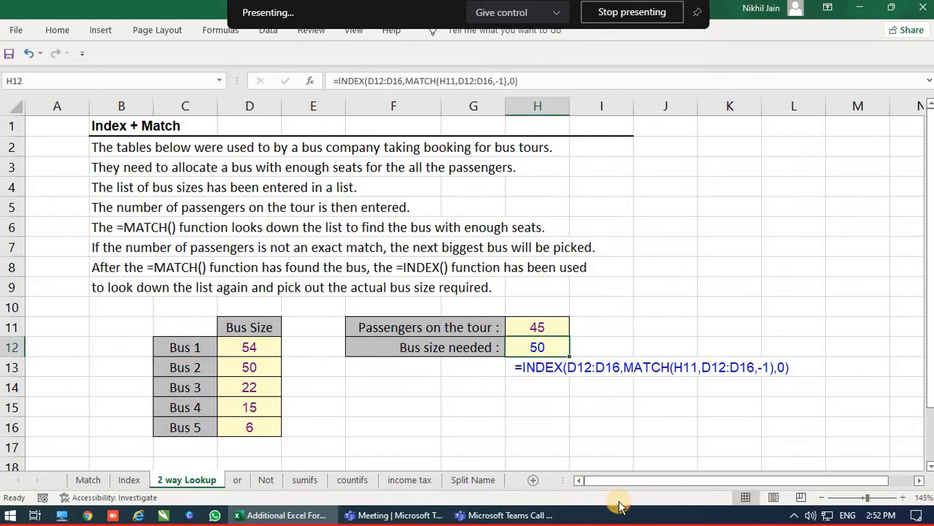
{"action": "key", "text": "Delete"}
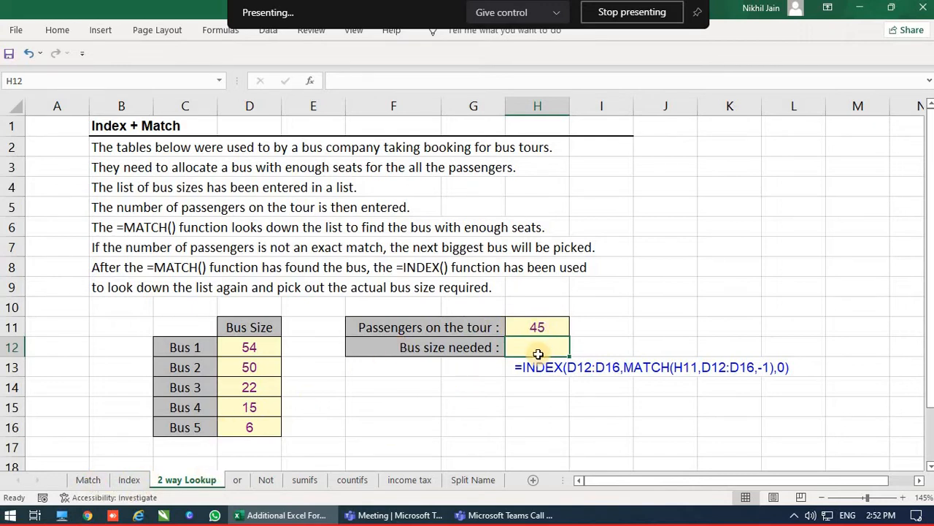
{"action": "left_click", "coordinate": [535, 326]}
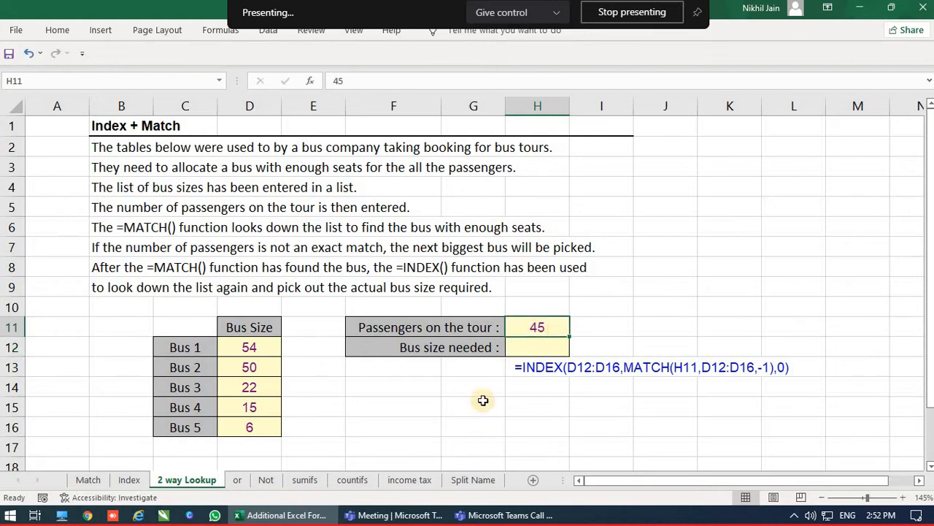
{"action": "left_click", "coordinate": [185, 350]}
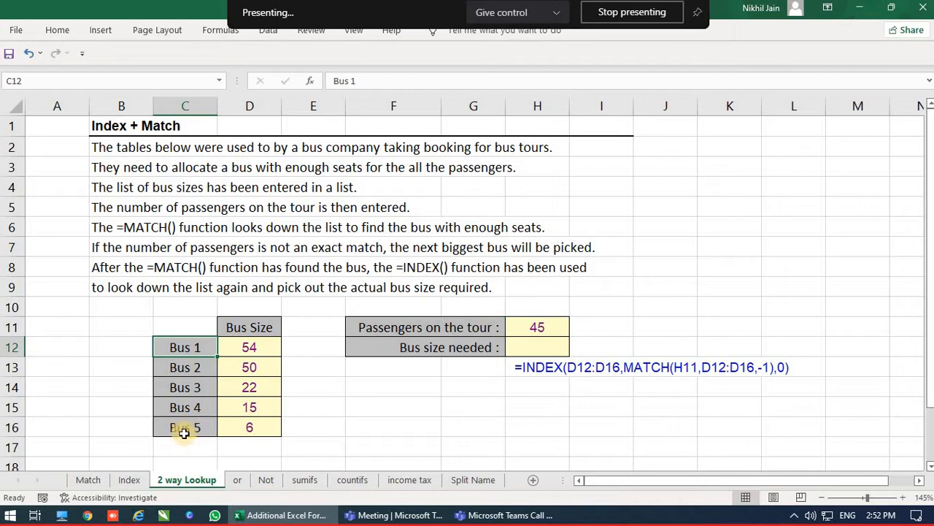
{"action": "left_click", "coordinate": [261, 344]}
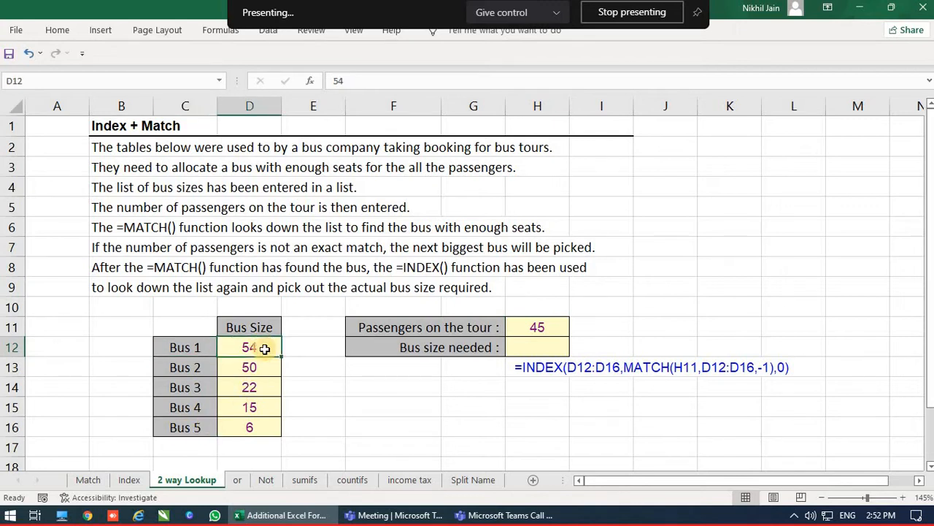
{"action": "left_click", "coordinate": [235, 433], "text": "shift"}
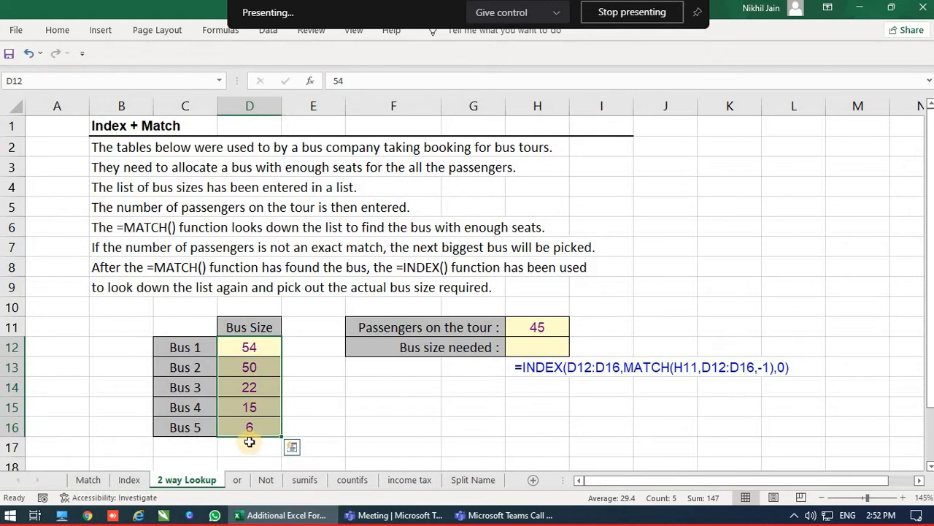
{"action": "left_click", "coordinate": [545, 324]}
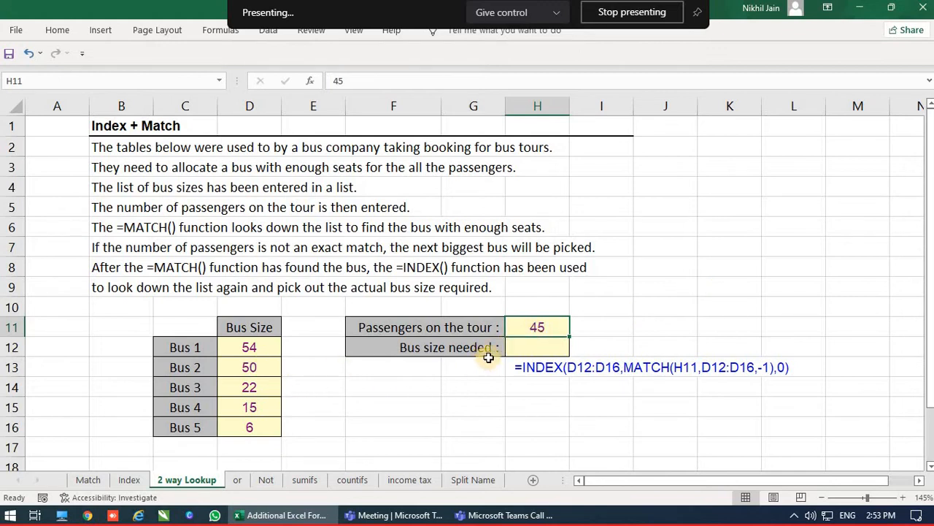
{"action": "left_click", "coordinate": [527, 349]}
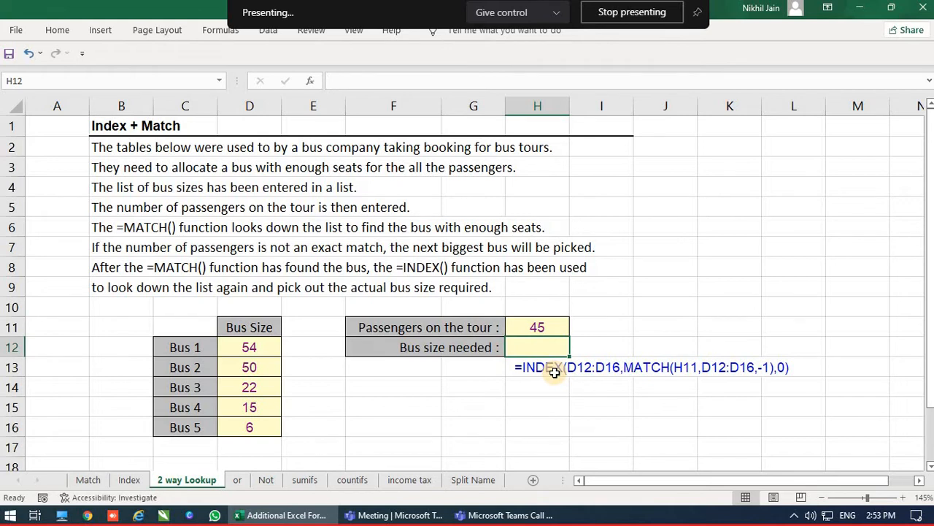
{"action": "type", "text": "=index("}
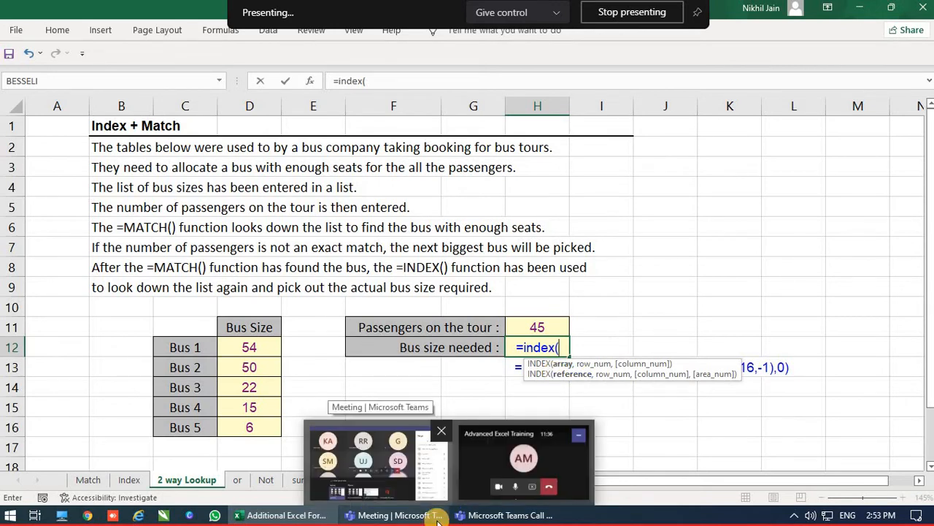
{"action": "key", "text": "BackSpace"}
{"action": "key", "text": "BackSpace"}
{"action": "key", "text": "BackSpace"}
{"action": "key", "text": "BackSpace"}
{"action": "key", "text": "BackSpace"}
{"action": "key", "text": "BackSpace"}
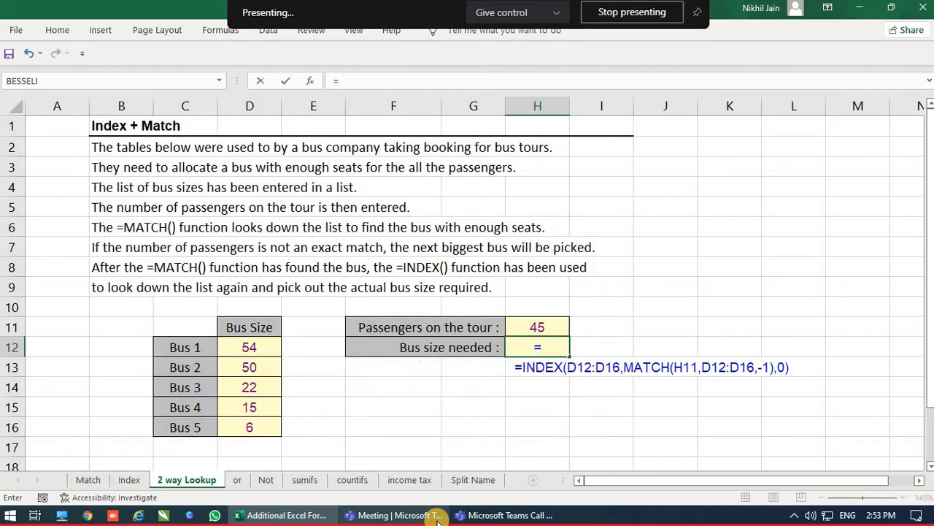
Step: Start an INDEX formula in H12 with the bus sizes D12:D16 as its array
{"action": "mouse_move", "coordinate": [437, 520]}
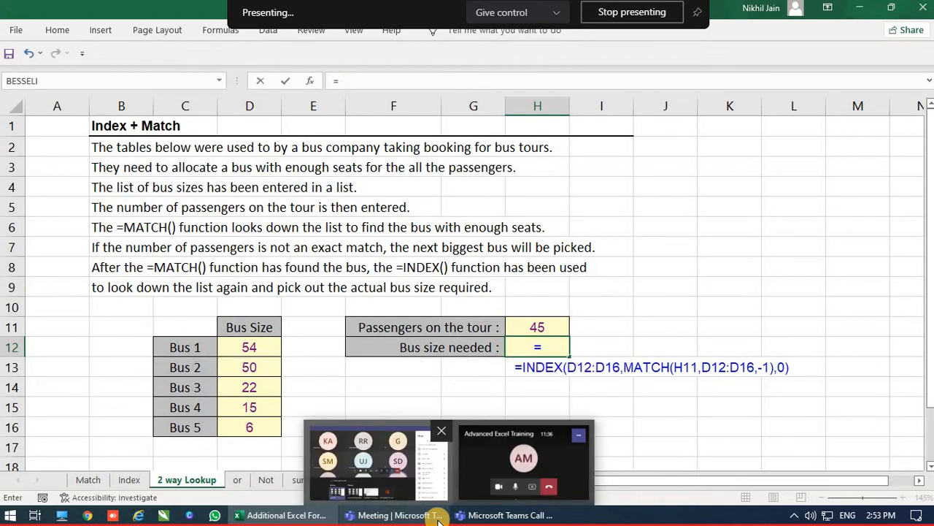
{"action": "type", "text": "INDEX"}
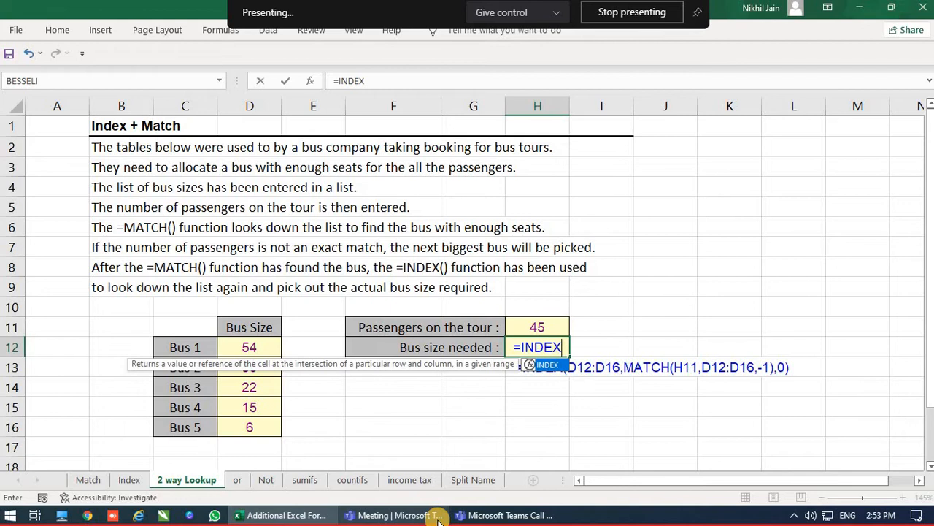
{"action": "type", "text": "("}
{"action": "key", "text": "Up"}
{"action": "key", "text": "Left"}
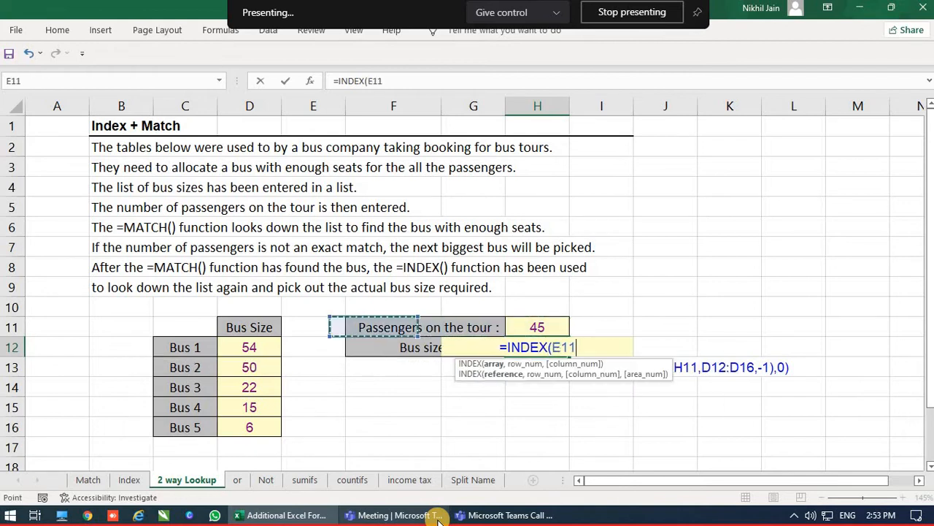
{"action": "key", "text": "Left"}
{"action": "key", "text": "Down"}
{"action": "key", "text": "shift+Down"}
{"action": "key", "text": "shift+Down"}
{"action": "key", "text": "shift+Down"}
{"action": "key", "text": "shift+Down"}
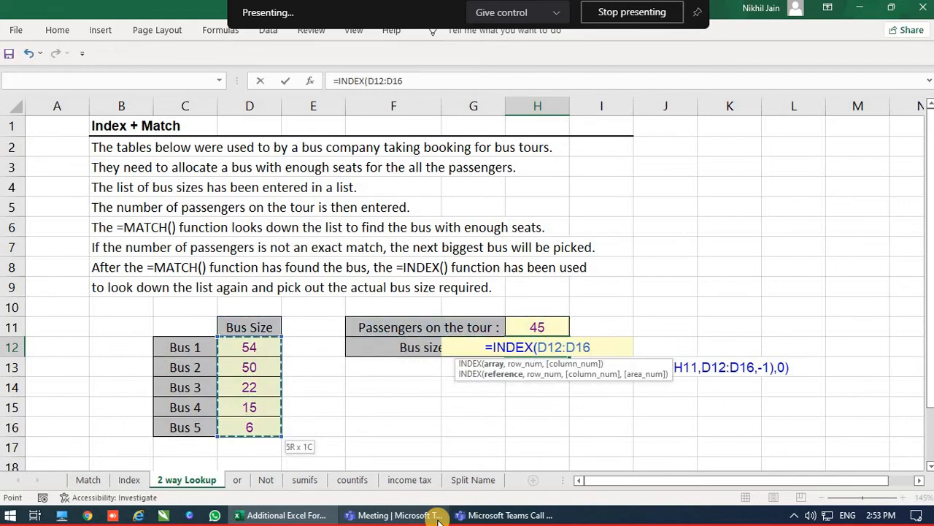
{"action": "type", "text": ","}
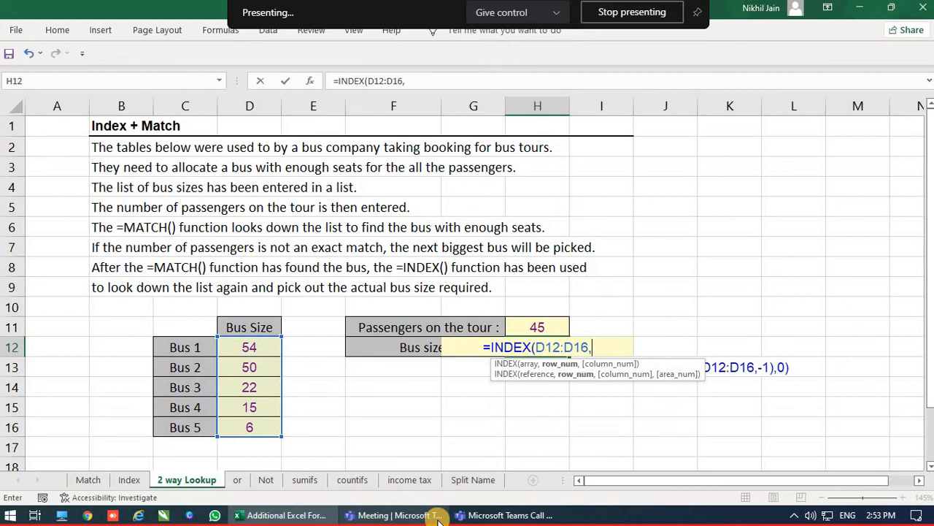
Step: Nest a MATCH function as INDEX's row number, looking up the passenger count H11 in D12:D16
{"action": "type", "text": "MATCH("}
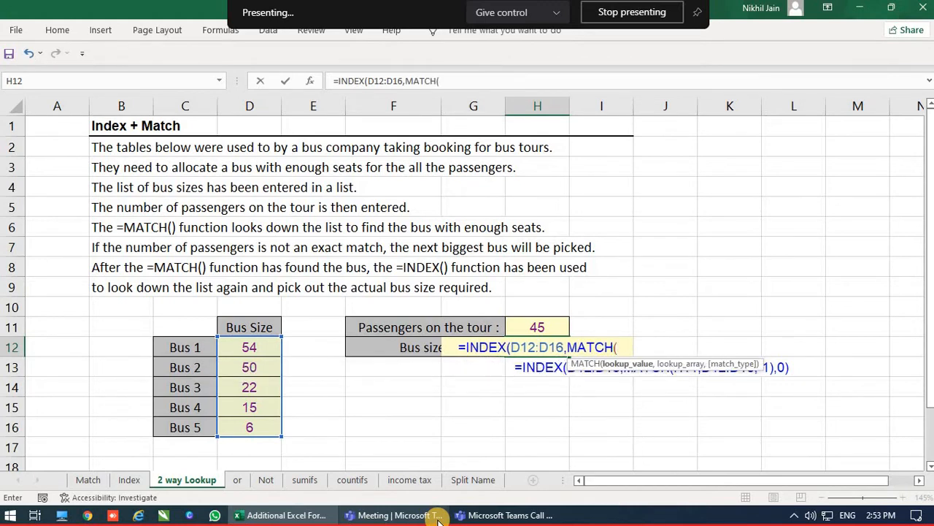
{"action": "key", "text": "Up"}
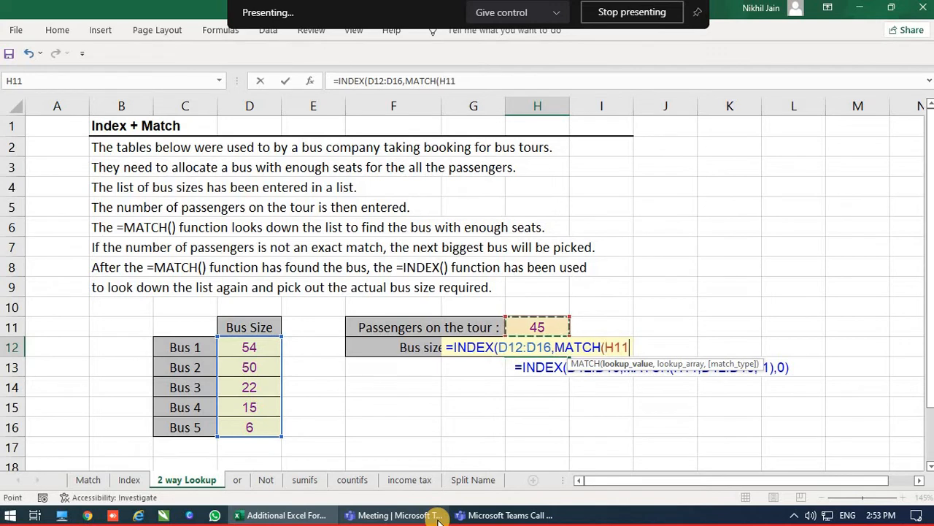
{"action": "type", "text": ","}
{"action": "key", "text": "Left"}
{"action": "key", "text": "Left"}
{"action": "key", "text": "Left"}
{"action": "key", "text": "Left"}
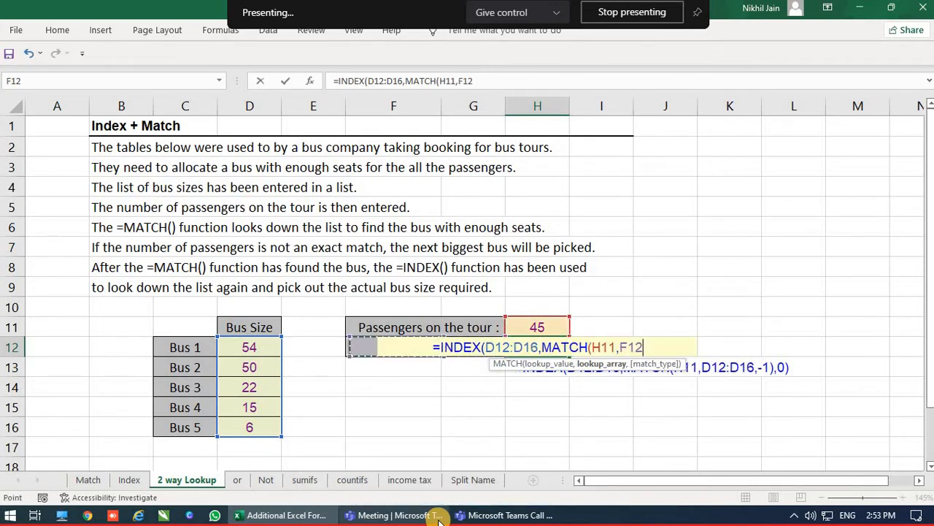
{"action": "key", "text": "shift+Down"}
{"action": "key", "text": "shift+Down"}
{"action": "key", "text": "shift+Down"}
{"action": "key", "text": "shift+Down"}
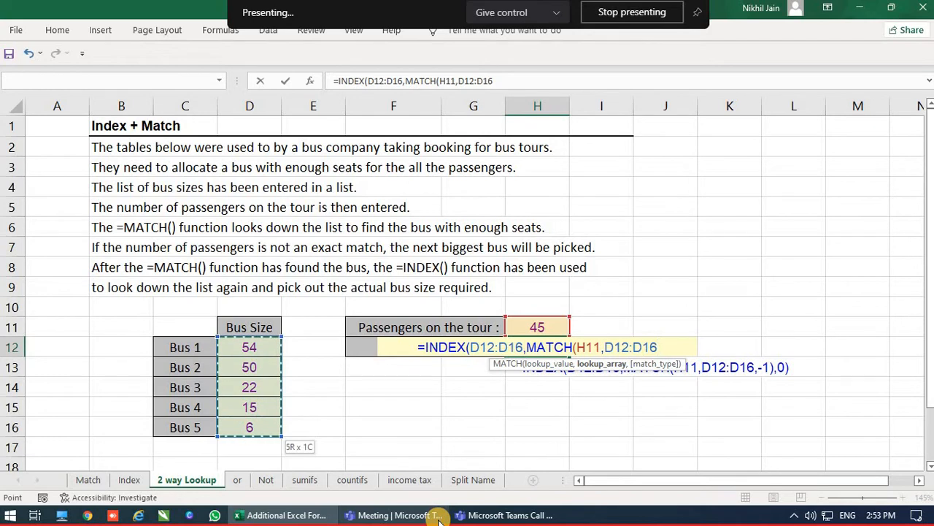
{"action": "type", "text": ","}
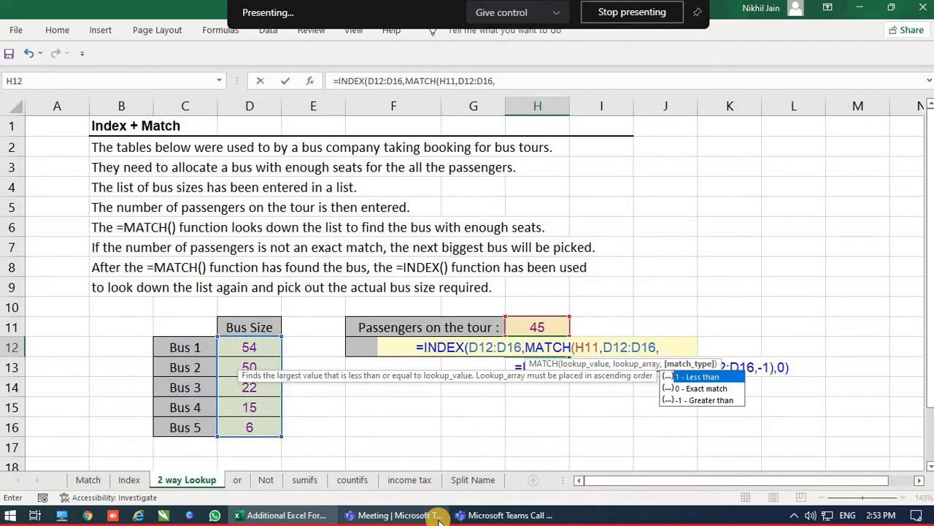
Step: Complete the H12 formula with match type -1 and column number 0, and commit it
{"action": "type", "text": "-1"}
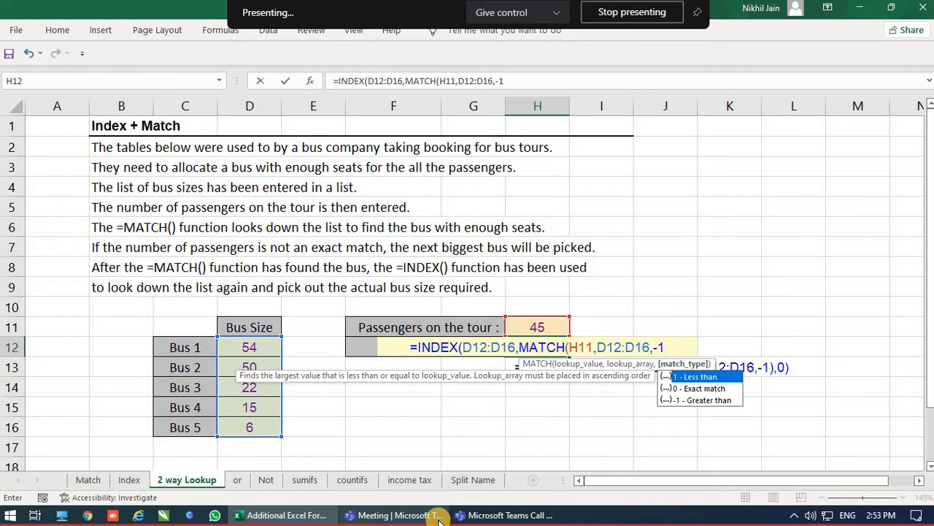
{"action": "type", "text": ")"}
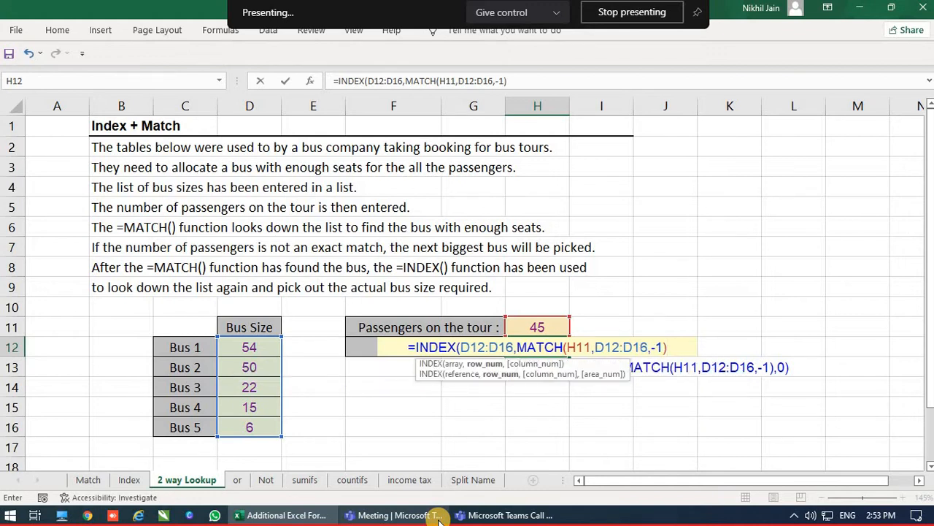
{"action": "type", "text": ","}
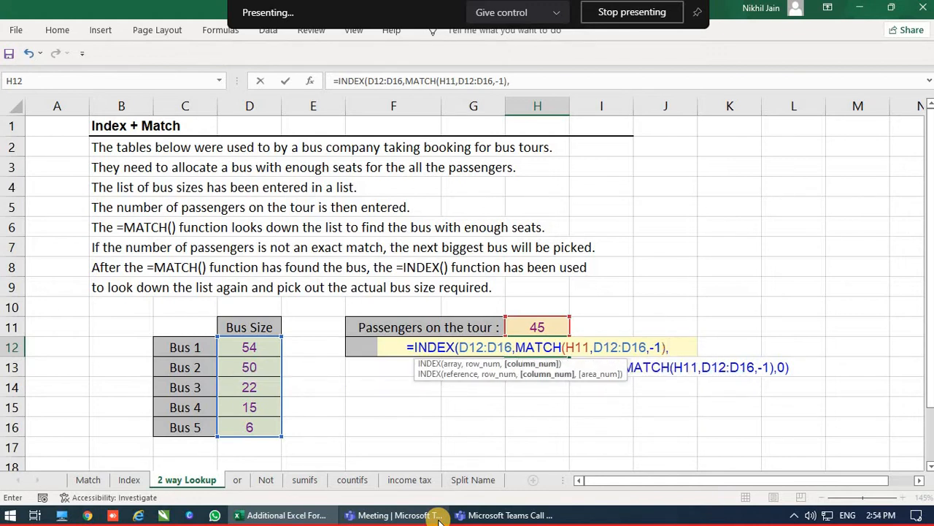
{"action": "type", "text": "0"}
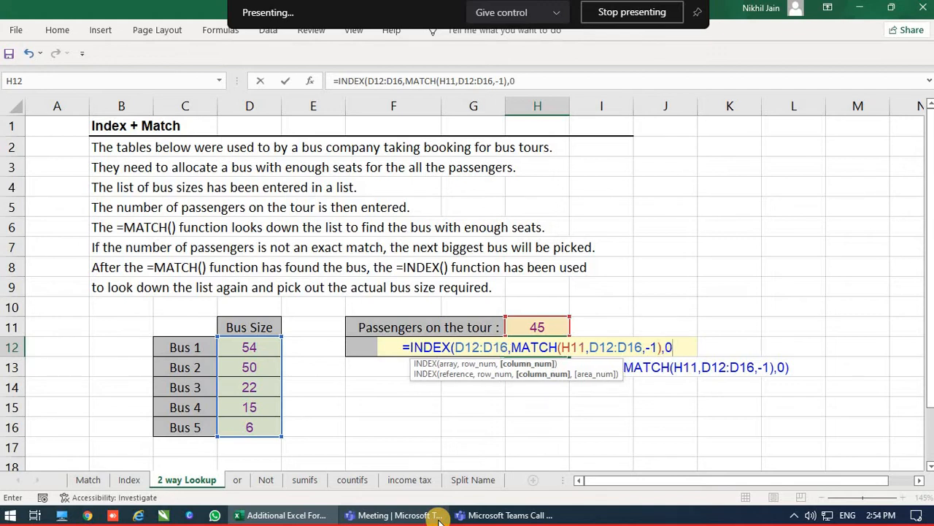
{"action": "type", "text": ")"}
{"action": "key", "text": "Return"}
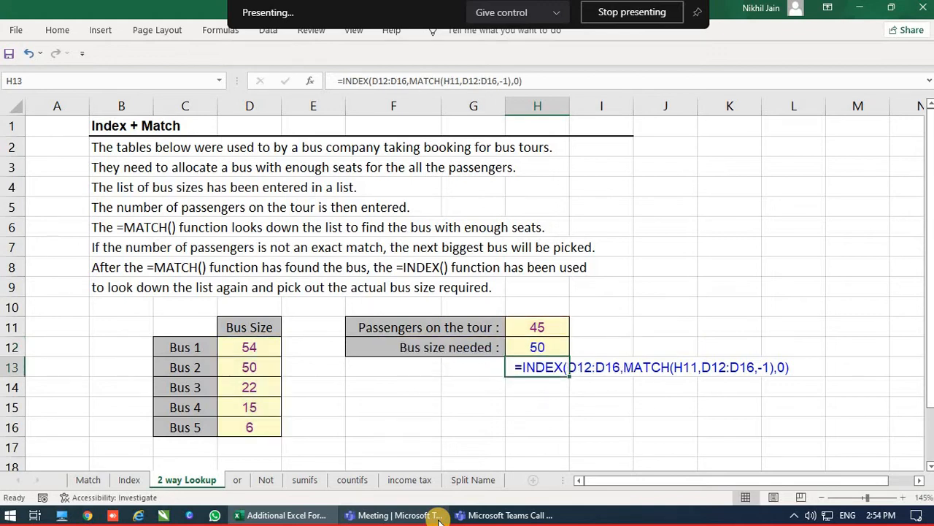
{"action": "key", "text": "Up"}
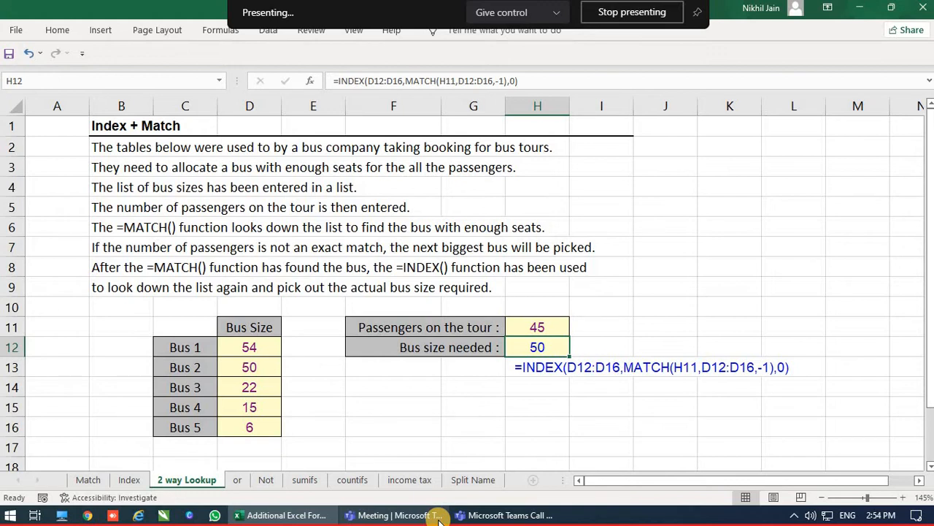
{"action": "left_click", "coordinate": [439, 521]}
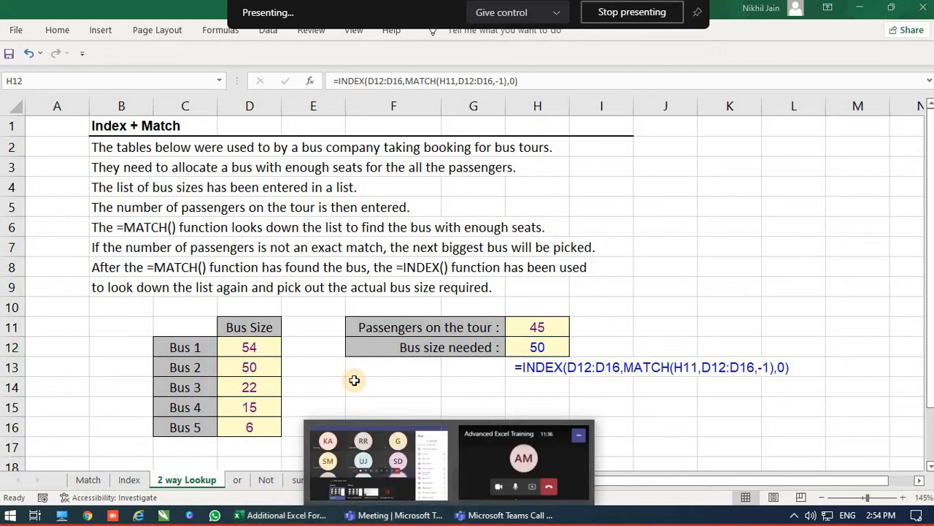
Step: Open the or sheet and read the OR function's description, including its use together with IF
{"action": "left_click", "coordinate": [238, 480]}
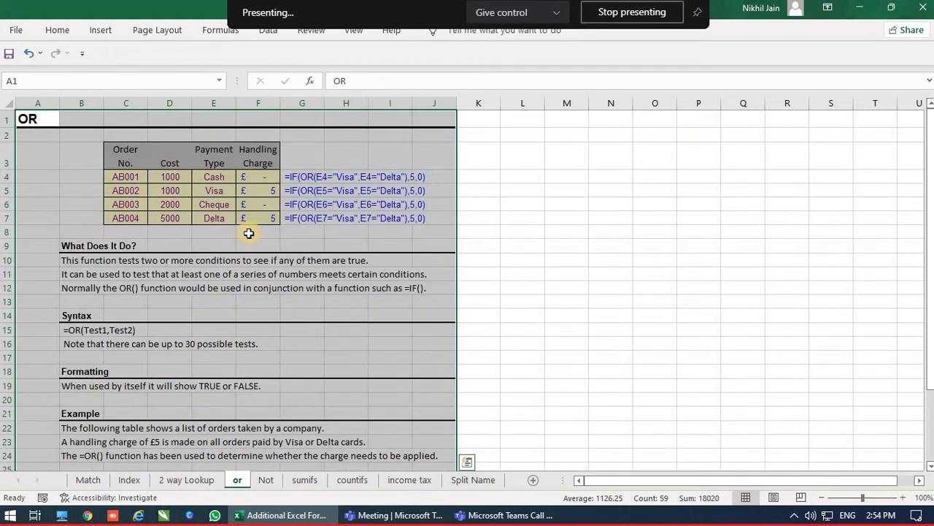
{"action": "scroll", "coordinate": [250, 154], "scroll_direction": "up", "scroll_amount": 2, "text": "ctrl"}
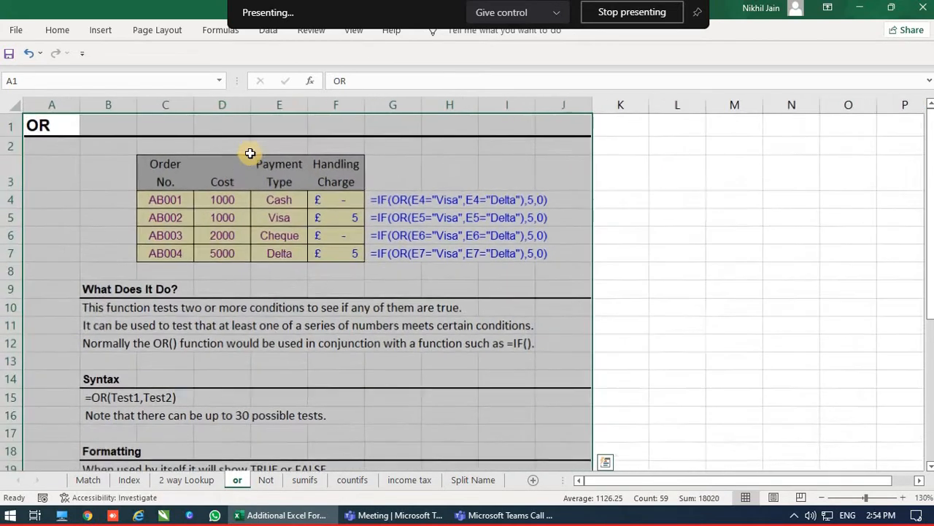
{"action": "scroll", "coordinate": [249, 153], "scroll_direction": "up", "scroll_amount": 2, "text": "ctrl"}
{"action": "left_click", "coordinate": [251, 292]}
{"action": "left_click", "coordinate": [277, 310]}
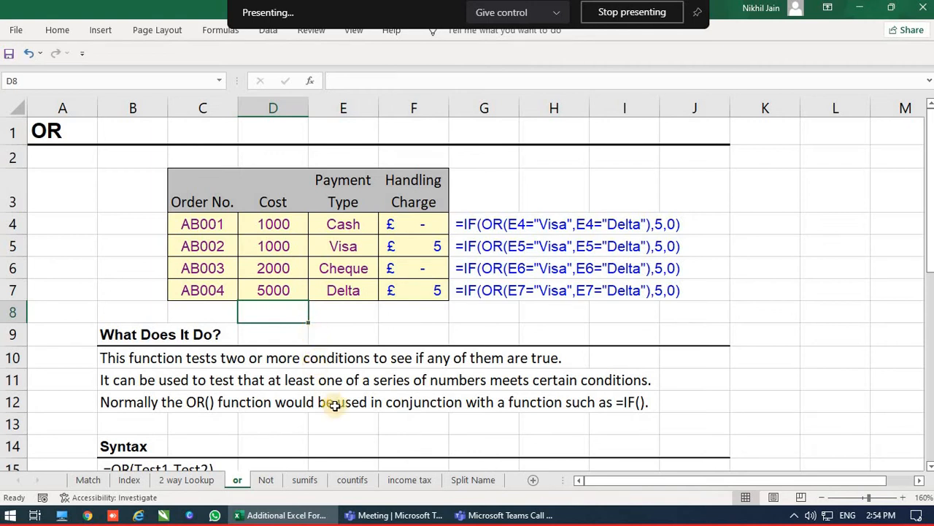
{"action": "left_click", "coordinate": [412, 403]}
{"action": "left_click", "coordinate": [562, 403]}
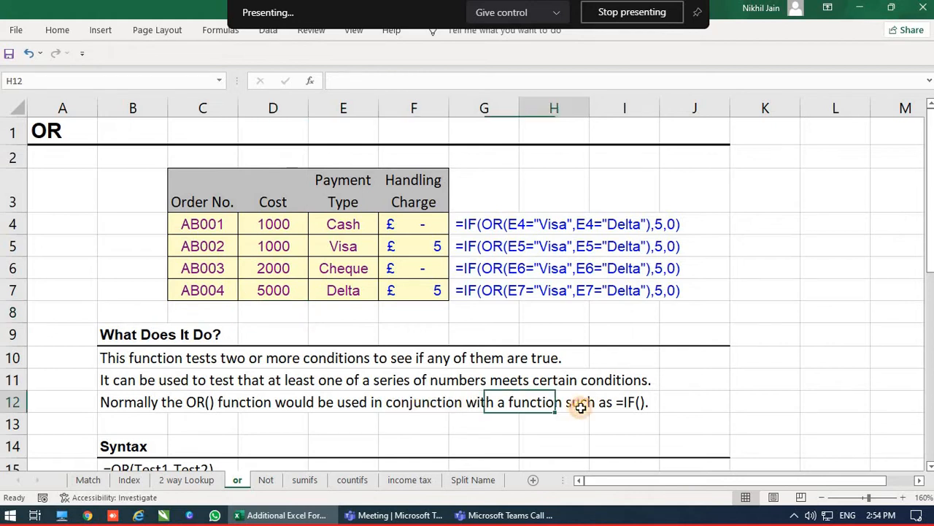
{"action": "left_click", "coordinate": [642, 403]}
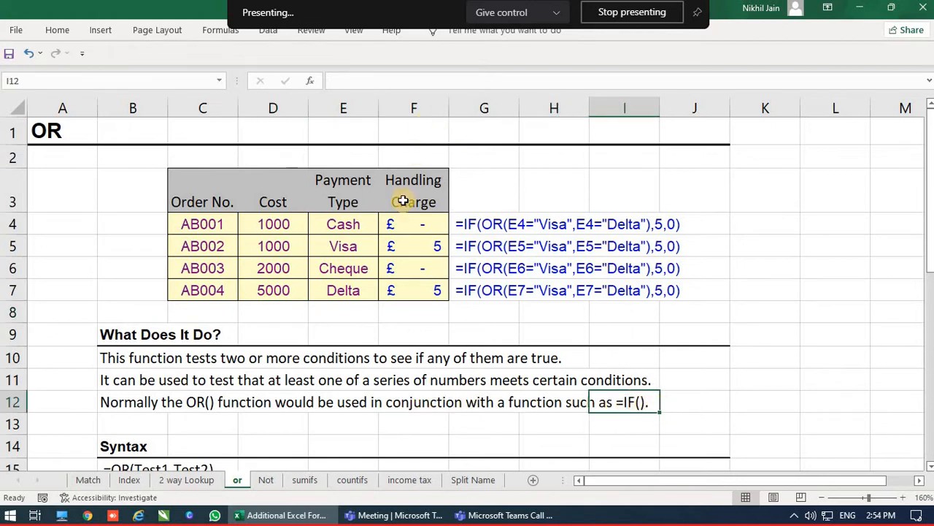
Step: Examine the order table's order number, cost, payment type and handling charge for the Cash and Visa orders
{"action": "left_click", "coordinate": [210, 222]}
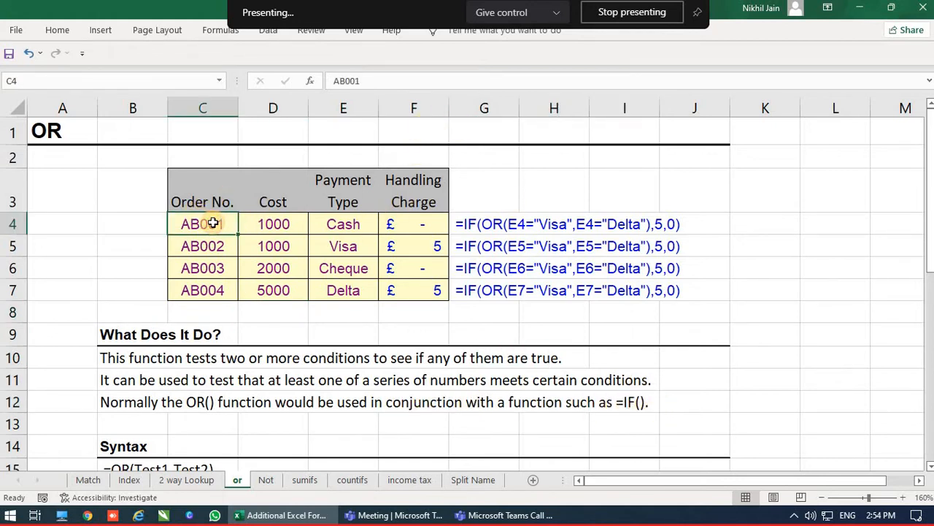
{"action": "left_click", "coordinate": [261, 236]}
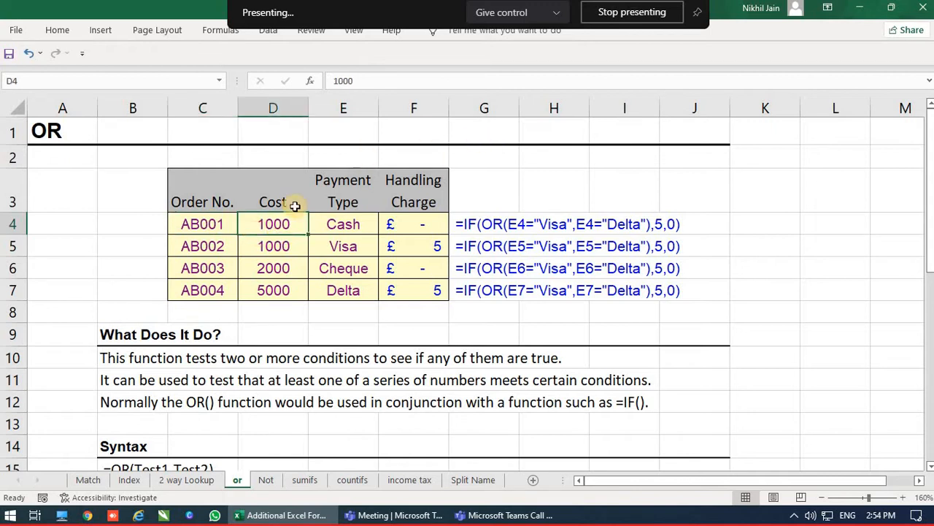
{"action": "left_click", "coordinate": [350, 227]}
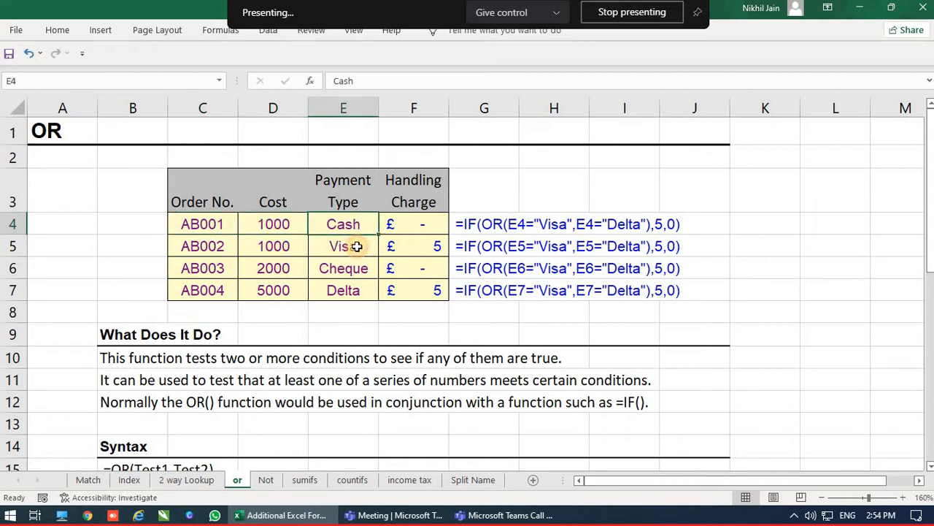
{"action": "left_click", "coordinate": [411, 223]}
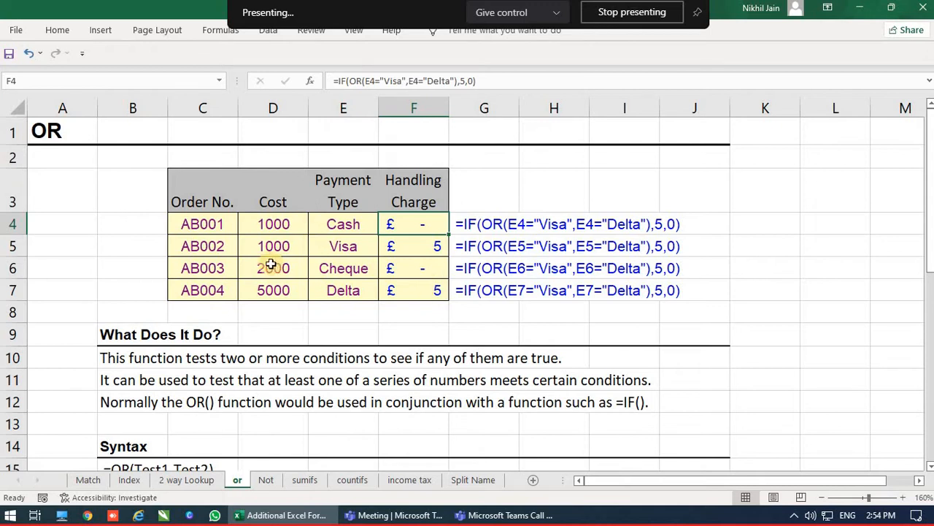
{"action": "left_click", "coordinate": [347, 246]}
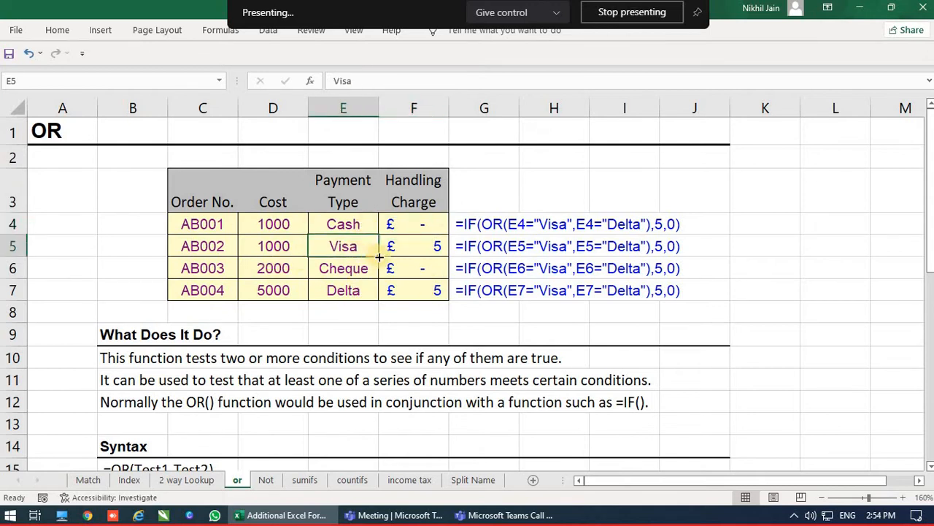
{"action": "left_click", "coordinate": [429, 254]}
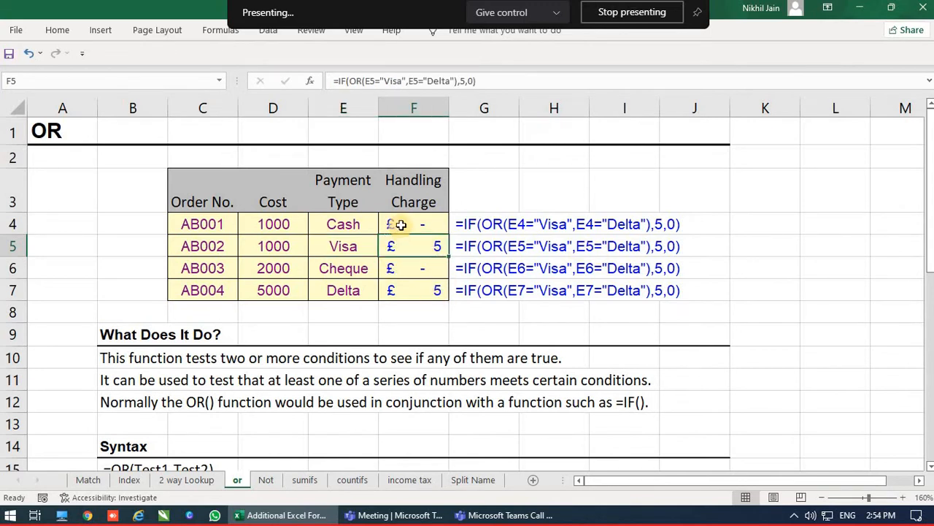
Step: Format the handling charges in F4:F7 with the rupee (₹) accounting format
{"action": "left_click_drag", "start_coordinate": [396, 225], "coordinate": [414, 289]}
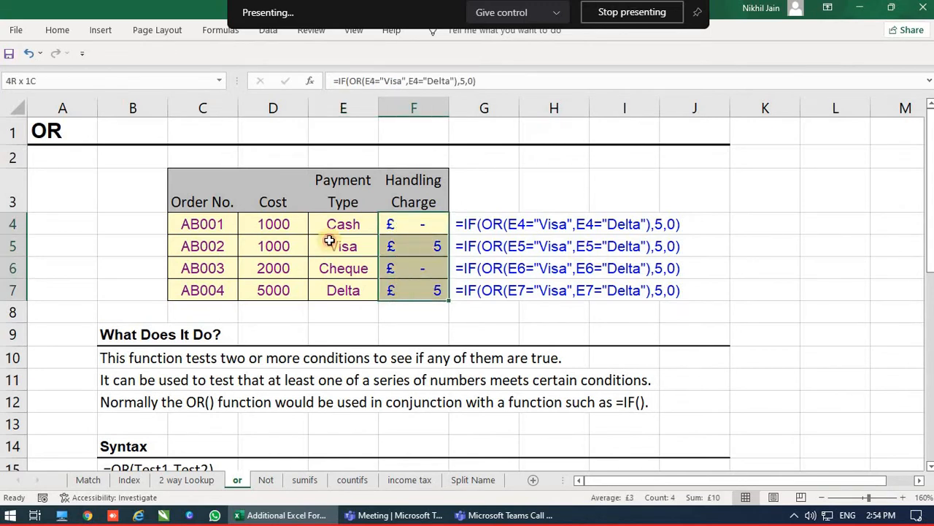
{"action": "double_click", "coordinate": [57, 29]}
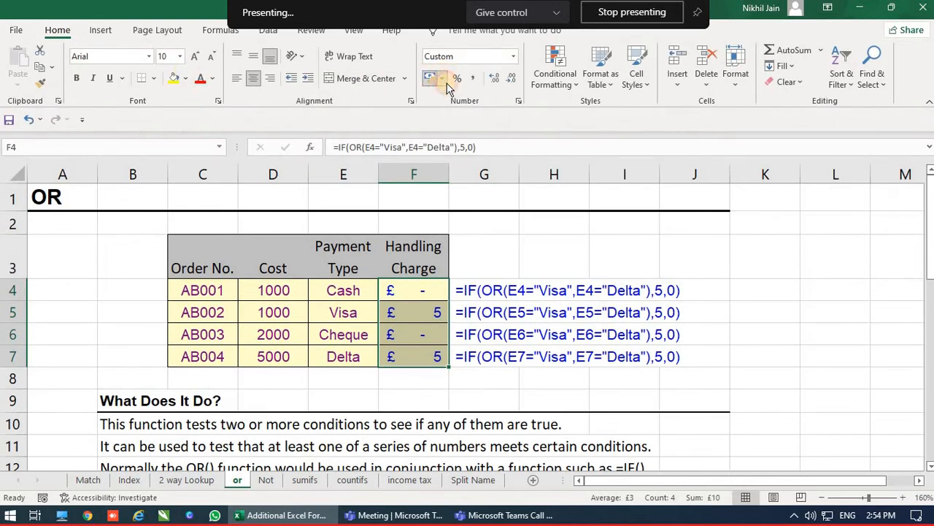
{"action": "left_click", "coordinate": [442, 78]}
{"action": "left_click", "coordinate": [460, 102]}
Step: Examine the handling charges of the Cheque, Visa and Delta orders in the order table
{"action": "left_click", "coordinate": [402, 326]}
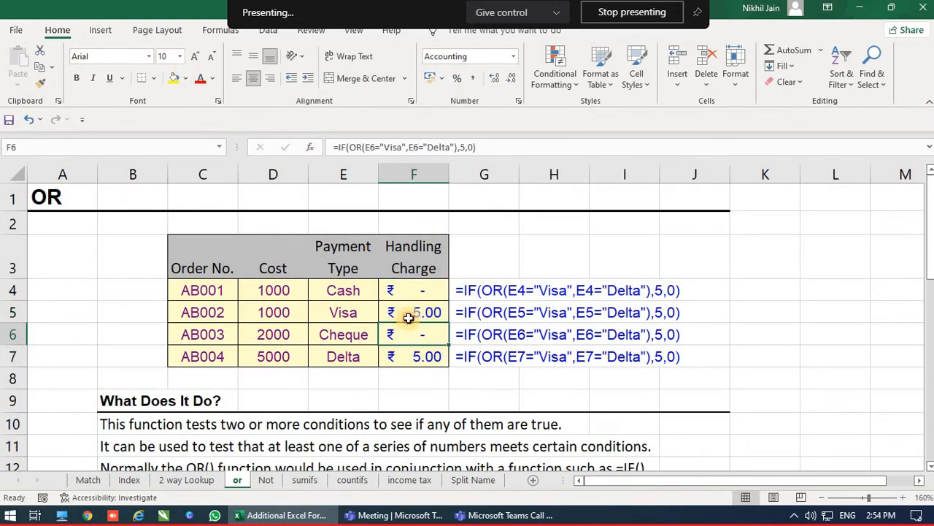
{"action": "left_click", "coordinate": [398, 320]}
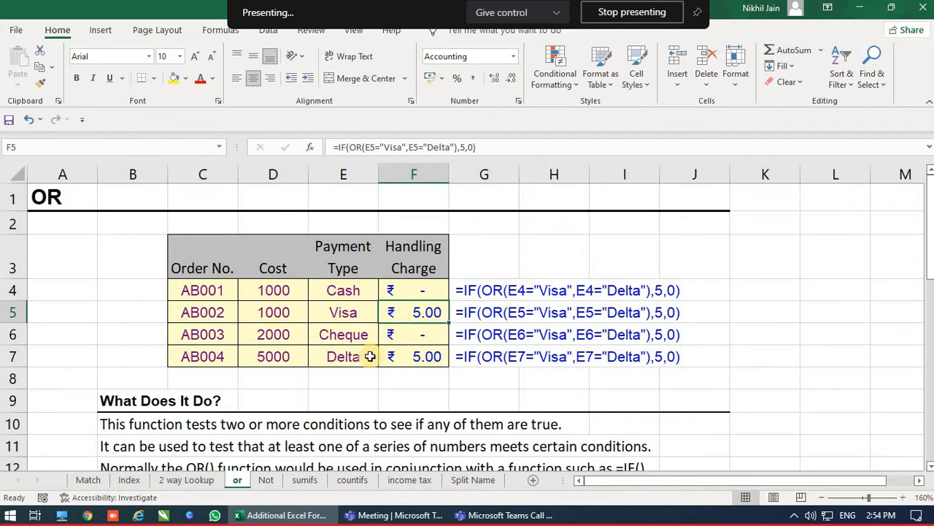
{"action": "left_click", "coordinate": [341, 356]}
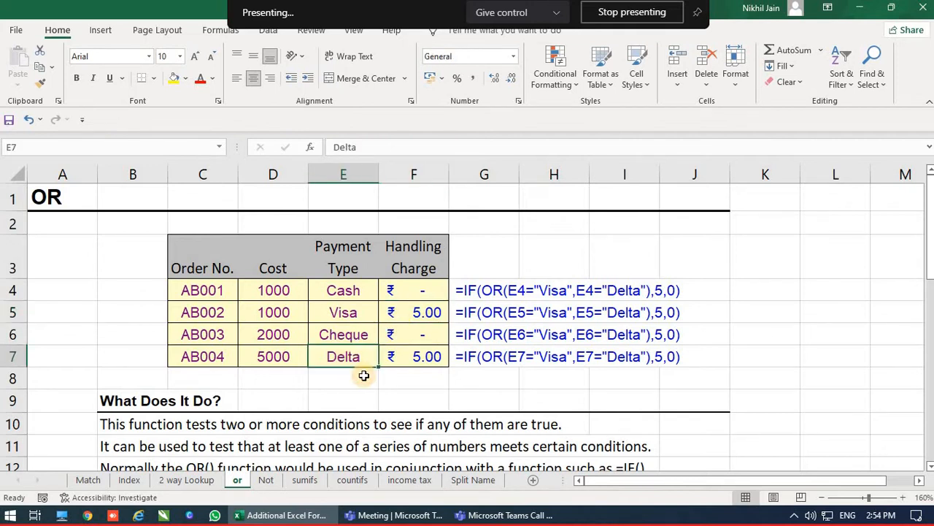
{"action": "left_click", "coordinate": [425, 358]}
Step: Examine the F4 formula's IF logical test, its OR conditions for Visa and Delta, and its true and false values
{"action": "left_click", "coordinate": [409, 290]}
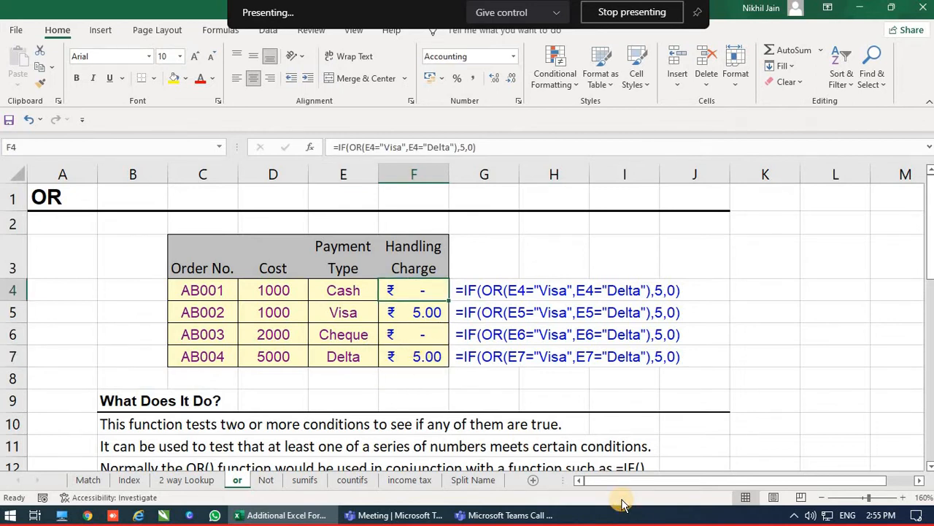
{"action": "key", "text": "F2"}
{"action": "key", "text": "Left"}
{"action": "key", "text": "Left"}
{"action": "key", "text": "Left"}
{"action": "key", "text": "Left"}
{"action": "key", "text": "Left"}
{"action": "key", "text": "Left"}
{"action": "key", "text": "Left"}
{"action": "key", "text": "Left"}
{"action": "key", "text": "Left"}
{"action": "key", "text": "Left"}
{"action": "key", "text": "Left"}
{"action": "key", "text": "Left"}
{"action": "key", "text": "Left"}
{"action": "key", "text": "Left"}
{"action": "key", "text": "Left"}
{"action": "key", "text": "Left"}
{"action": "key", "text": "Left"}
{"action": "key", "text": "Left"}
{"action": "key", "text": "Left"}
{"action": "key", "text": "Left"}
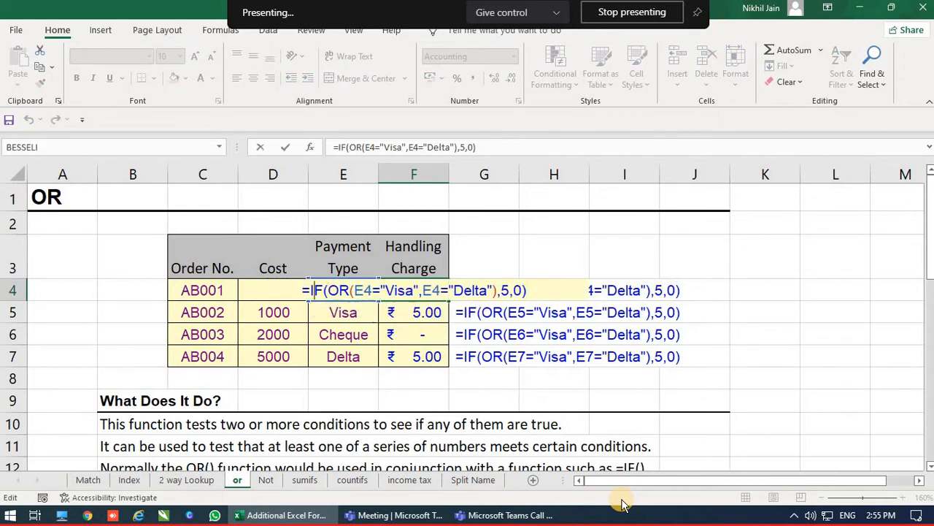
{"action": "key", "text": "Right"}
{"action": "key", "text": "Right"}
{"action": "key", "text": "Right"}
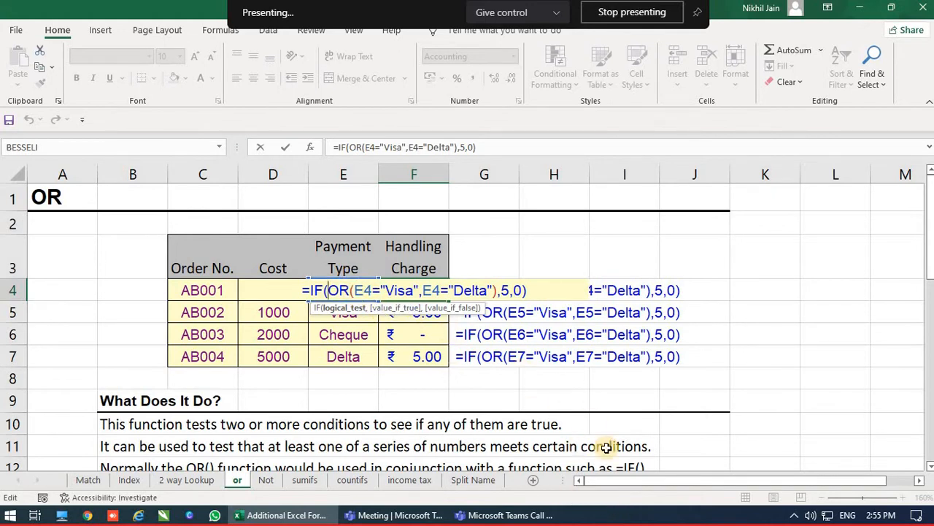
{"action": "key", "text": "Right"}
{"action": "key", "text": "Right"}
{"action": "key", "text": "Right"}
{"action": "key", "text": "Right"}
{"action": "key", "text": "Right"}
{"action": "key", "text": "Right"}
{"action": "key", "text": "Right"}
{"action": "key", "text": "Right"}
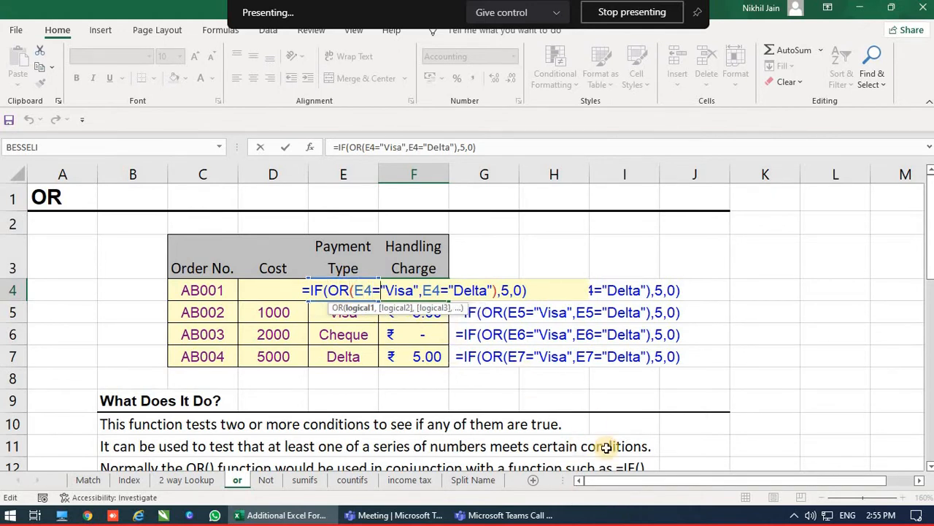
{"action": "key", "text": "Right"}
{"action": "key", "text": "Right"}
{"action": "key", "text": "Right"}
{"action": "key", "text": "Right"}
{"action": "key", "text": "Right"}
{"action": "key", "text": "Right"}
{"action": "key", "text": "Right"}
{"action": "key", "text": "Right"}
{"action": "key", "text": "Right"}
{"action": "key", "text": "Right"}
{"action": "key", "text": "Left"}
{"action": "key", "text": "Left"}
{"action": "key", "text": "Left"}
{"action": "key", "text": "Left"}
{"action": "key", "text": "Left"}
{"action": "key", "text": "Left"}
{"action": "key", "text": "Left"}
{"action": "key", "text": "Left"}
{"action": "key", "text": "Left"}
{"action": "key", "text": "Left"}
{"action": "key", "text": "Left"}
{"action": "key", "text": "Left"}
{"action": "key", "text": "Left"}
{"action": "key", "text": "Left"}
{"action": "key", "text": "Left"}
{"action": "key", "text": "Right"}
{"action": "key", "text": "Right"}
{"action": "key", "text": "Right"}
{"action": "key", "text": "Right"}
{"action": "key", "text": "Right"}
{"action": "key", "text": "Right"}
{"action": "key", "text": "Right"}
{"action": "key", "text": "Right"}
{"action": "key", "text": "Right"}
{"action": "key", "text": "Right"}
{"action": "key", "text": "Right"}
{"action": "key", "text": "Right"}
{"action": "key", "text": "Right"}
{"action": "key", "text": "Right"}
{"action": "key", "text": "Left"}
{"action": "key", "text": "Left"}
{"action": "key", "text": "Left"}
{"action": "key", "text": "Left"}
{"action": "key", "text": "Left"}
{"action": "key", "text": "Left"}
{"action": "key", "text": "Left"}
{"action": "key", "text": "Left"}
{"action": "key", "text": "Left"}
{"action": "key", "text": "Left"}
{"action": "key", "text": "Left"}
{"action": "key", "text": "Left"}
{"action": "key", "text": "Left"}
{"action": "key", "text": "Left"}
{"action": "key", "text": "Left"}
{"action": "key", "text": "Right"}
{"action": "key", "text": "Right"}
{"action": "key", "text": "Right"}
{"action": "key", "text": "Right"}
{"action": "key", "text": "Right"}
{"action": "key", "text": "Right"}
{"action": "key", "text": "Right"}
{"action": "key", "text": "Right"}
{"action": "key", "text": "Right"}
{"action": "key", "text": "Right"}
{"action": "key", "text": "Right"}
{"action": "key", "text": "Right"}
{"action": "key", "text": "Right"}
{"action": "key", "text": "Right"}
{"action": "key", "text": "Right"}
{"action": "key", "text": "Right"}
{"action": "key", "text": "Right"}
{"action": "key", "text": "Right"}
{"action": "key", "text": "Right"}
{"action": "key", "text": "Right"}
{"action": "key", "text": "Right"}
{"action": "key", "text": "Right"}
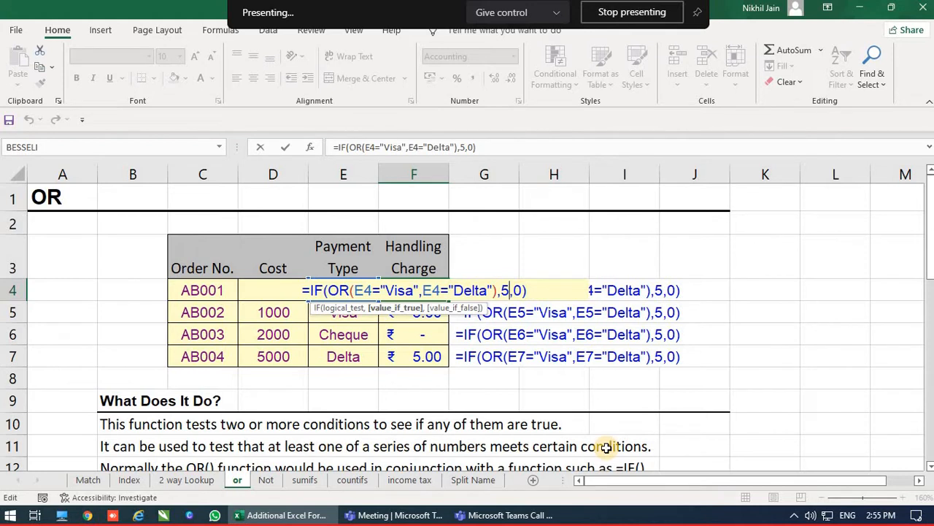
{"action": "key", "text": "Right"}
{"action": "key", "text": "Right"}
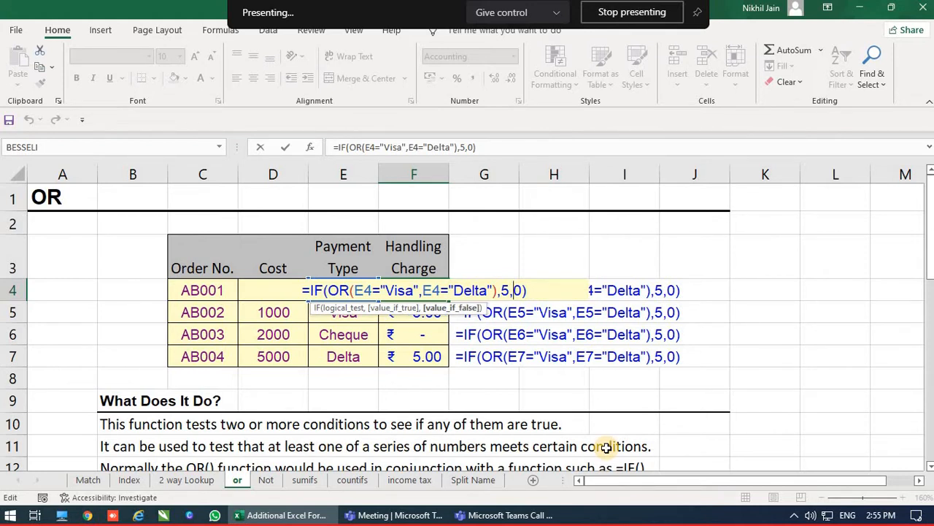
{"action": "key", "text": "Right"}
{"action": "key", "text": "Return"}
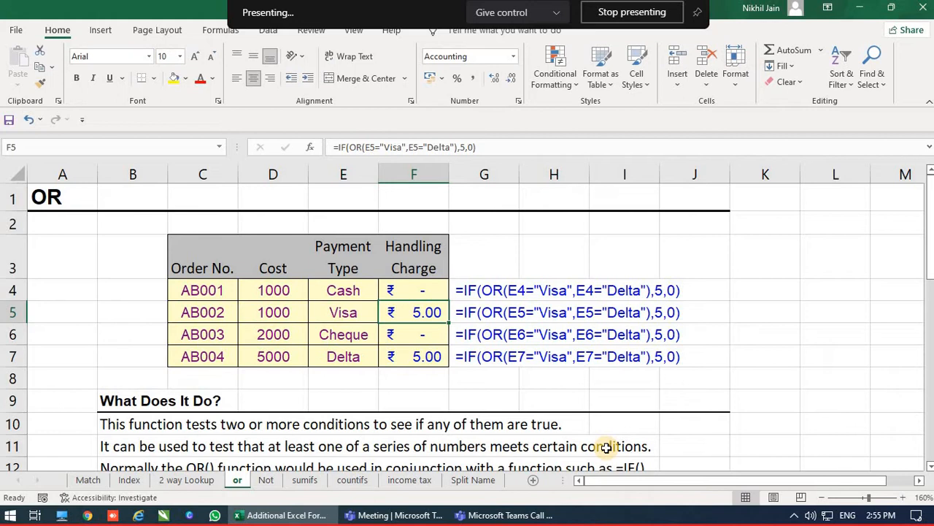
Step: Try kkkk as the payment type in E4 and restore the cell to Cash
{"action": "key", "text": "Up"}
{"action": "key", "text": "Left"}
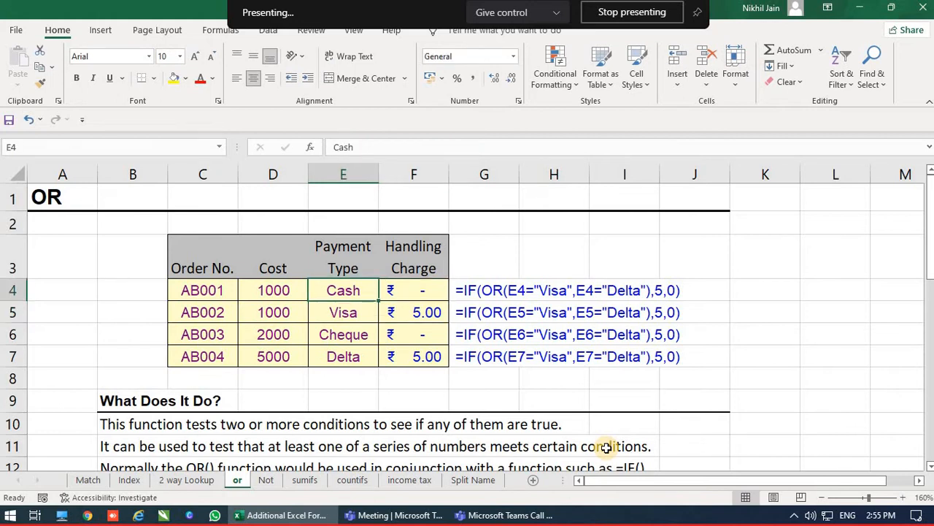
{"action": "type", "text": "iK"}
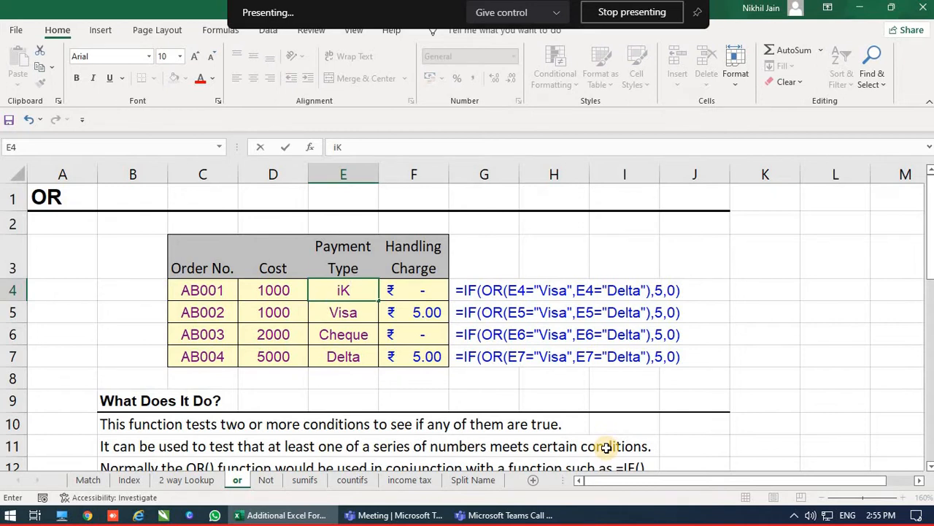
{"action": "key", "text": "BackSpace"}
{"action": "key", "text": "BackSpace"}
{"action": "type", "text": "kkkk"}
{"action": "key", "text": "Return"}
{"action": "key", "text": "Up"}
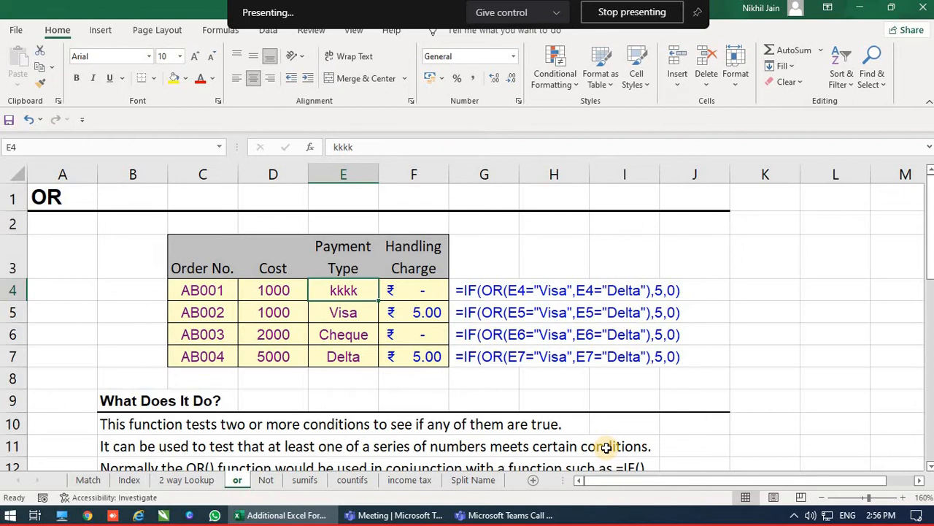
{"action": "type", "text": "Cash"}
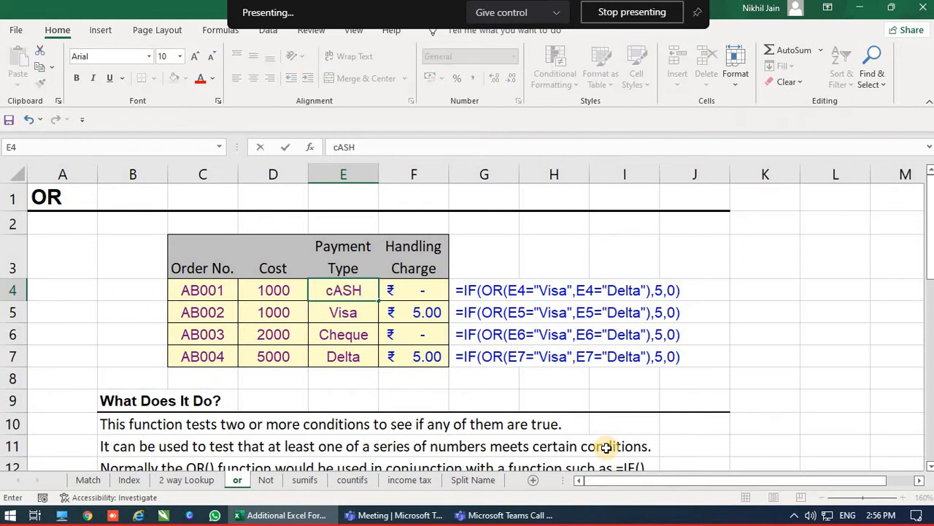
{"action": "key", "text": "Return"}
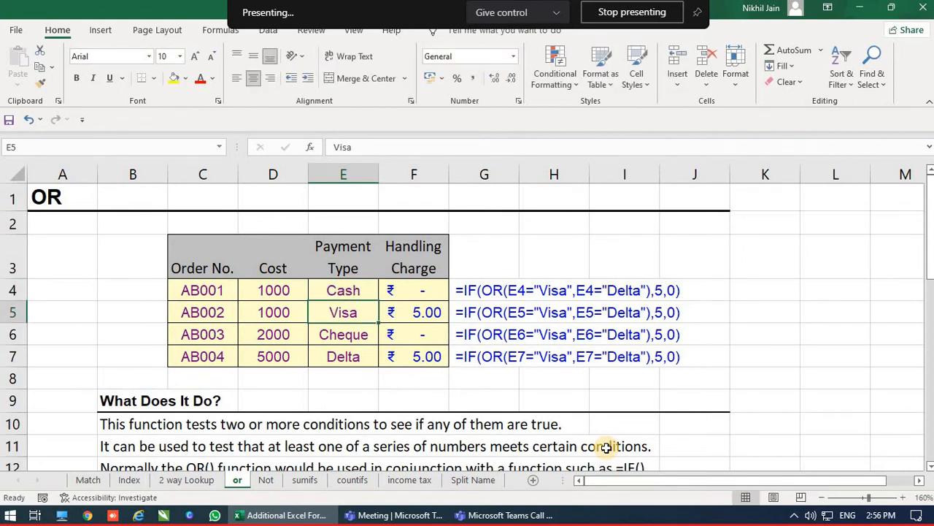
Step: Clear the handling charge in F4 and start an IF formula with a nested OR whose first condition is E4="Visa"
{"action": "key", "text": "Down"}
{"action": "key", "text": "Right"}
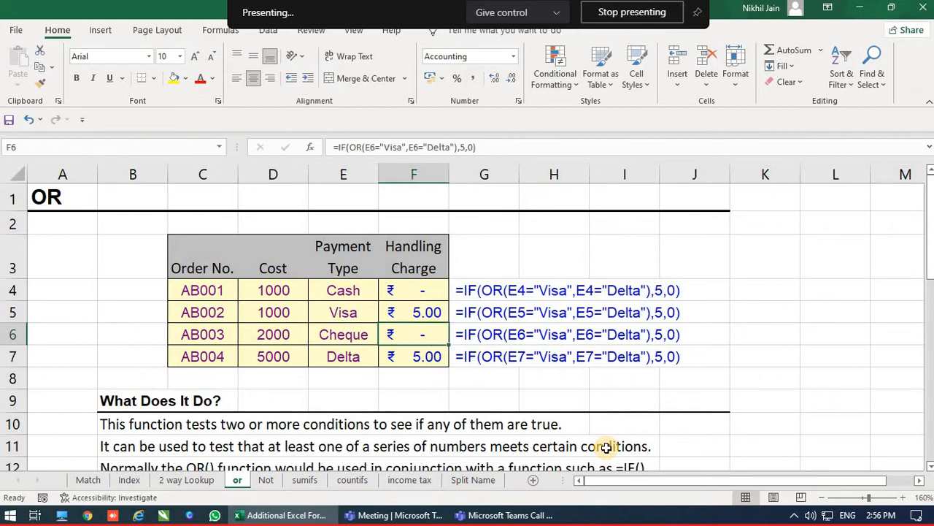
{"action": "key", "text": "Up"}
{"action": "key", "text": "Up"}
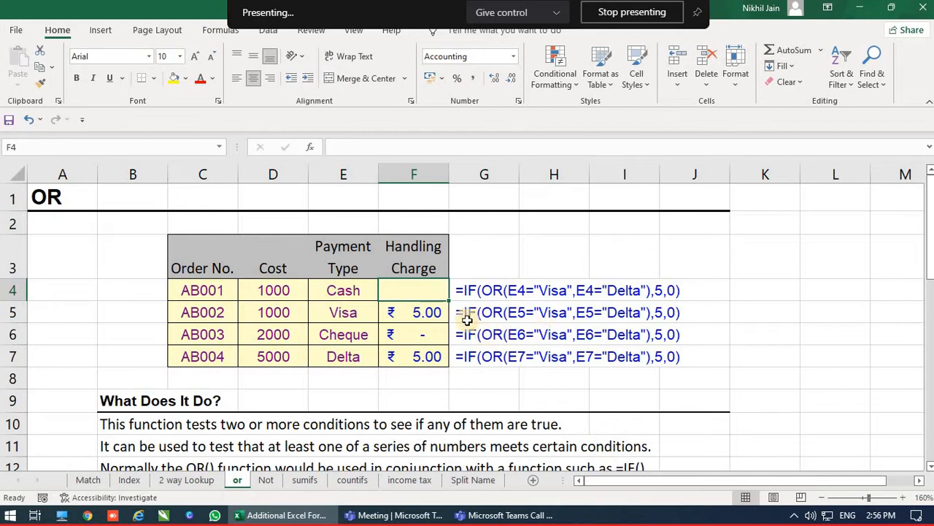
{"action": "scroll", "coordinate": [454, 311], "scroll_direction": "up", "scroll_amount": 1, "text": "ctrl"}
{"action": "type", "text": "=if("}
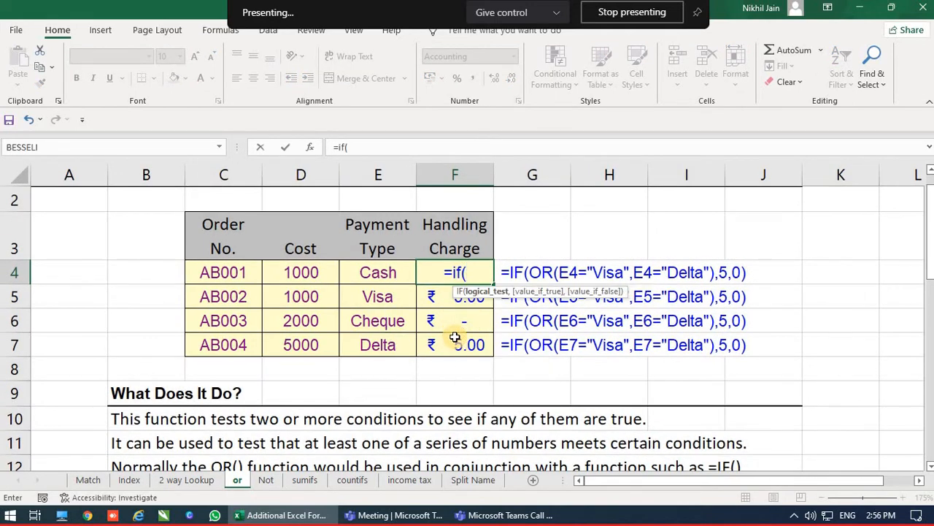
{"action": "type", "text": "or("}
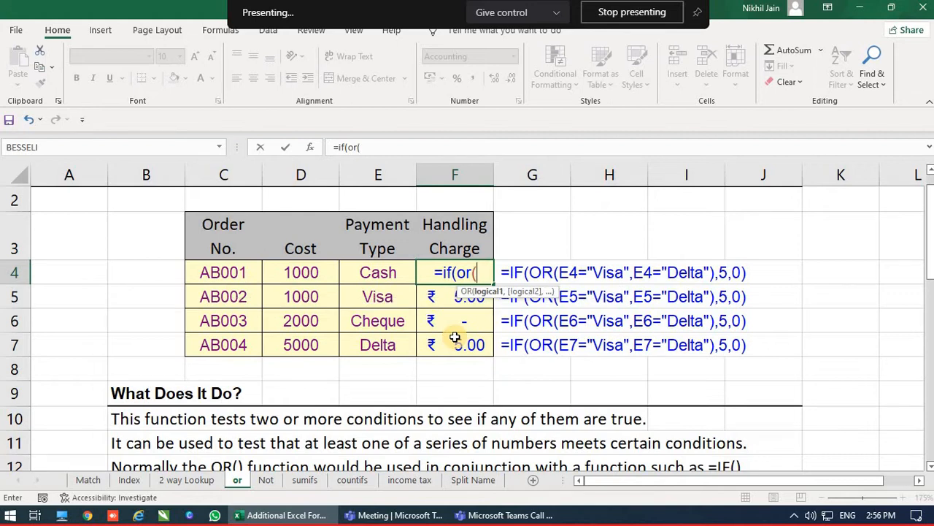
{"action": "key", "text": "Left"}
{"action": "key", "text": "Left"}
{"action": "key", "text": "Right"}
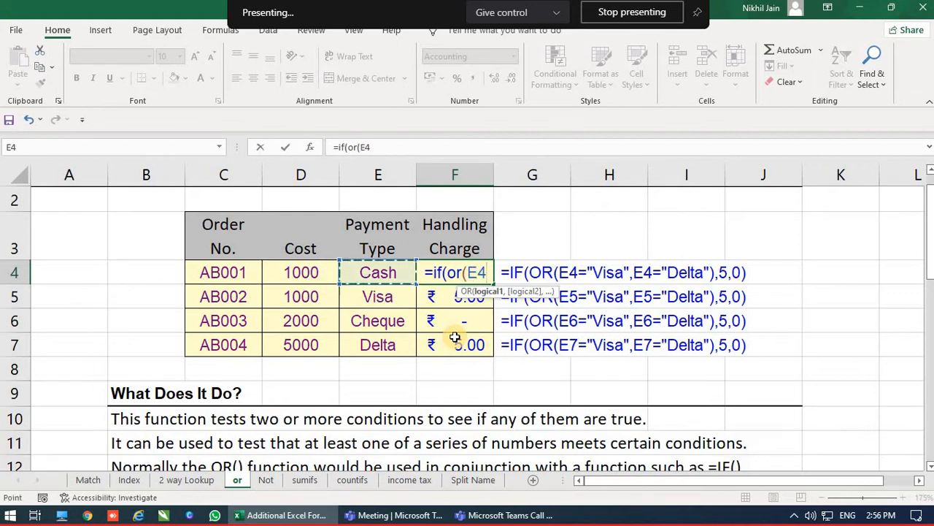
{"action": "type", "text": "=\"Visa"}
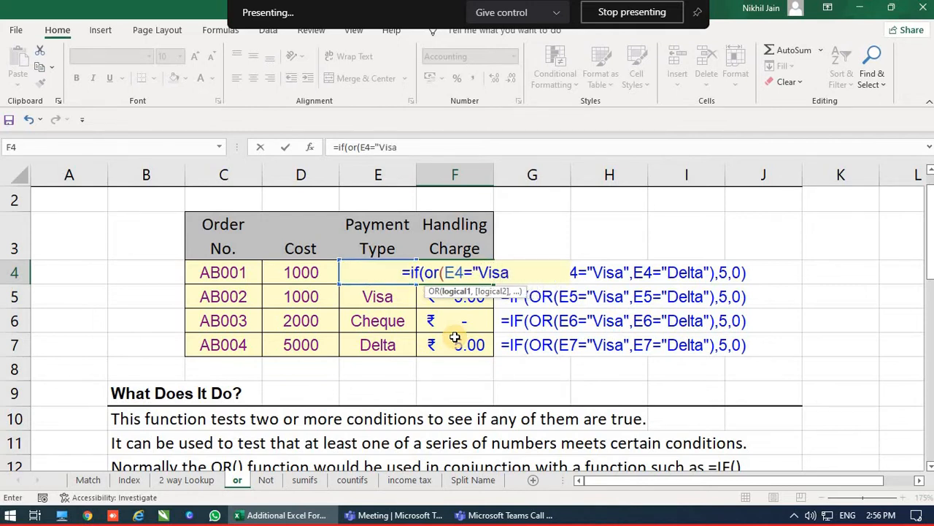
{"action": "type", "text": "\","}
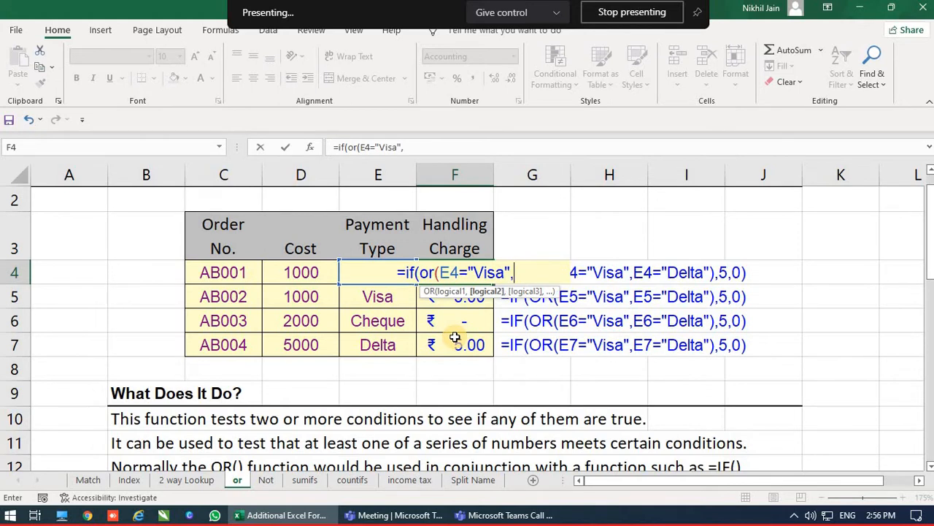
Step: Add E4="Delta" as the second OR condition in the F4 formula and close the OR function
{"action": "key", "text": "Left"}
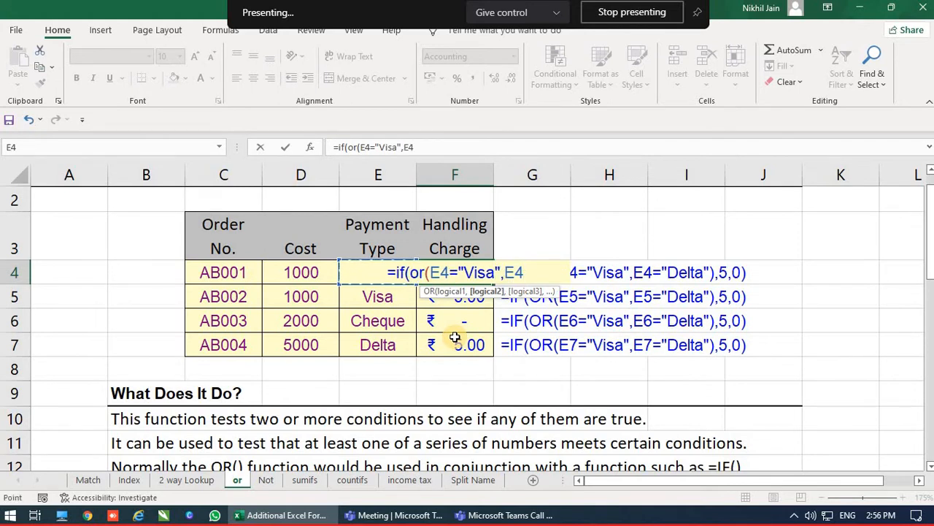
{"action": "type", "text": "="}
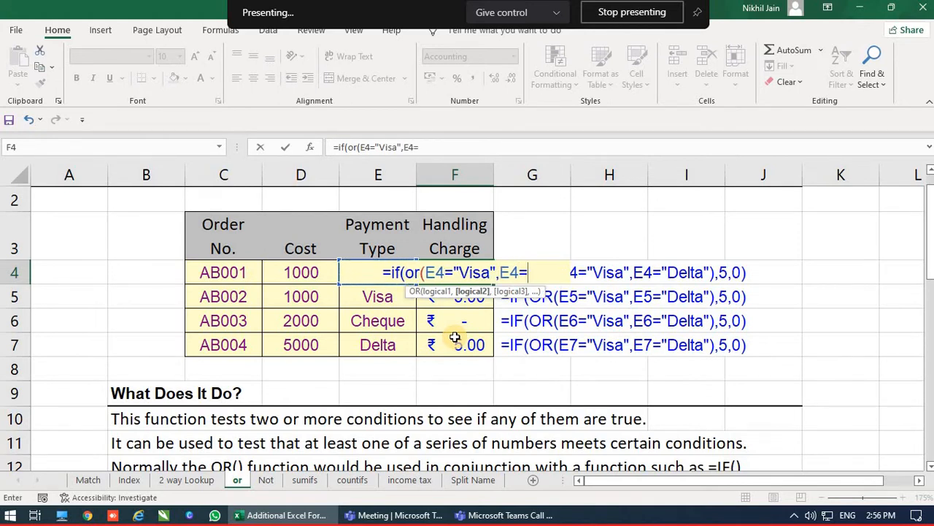
{"action": "type", "text": "\"Delta"}
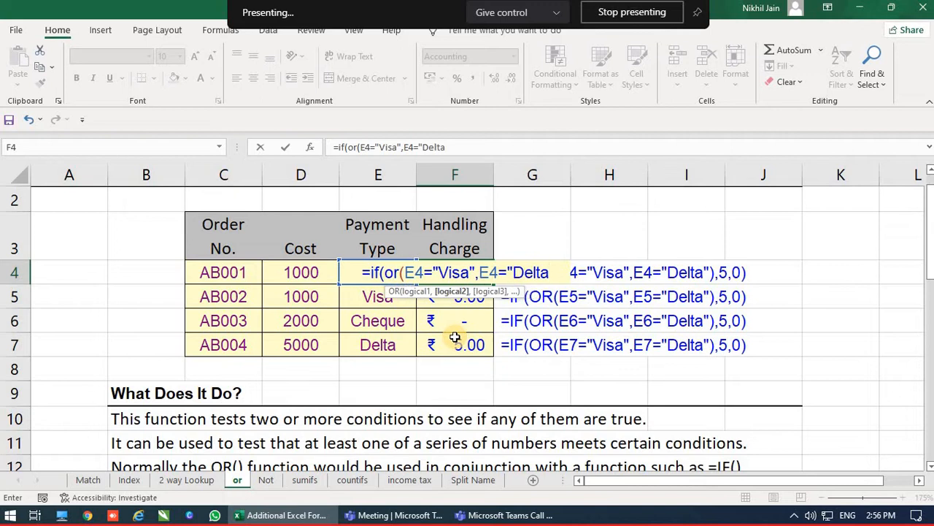
{"action": "type", "text": "\")"}
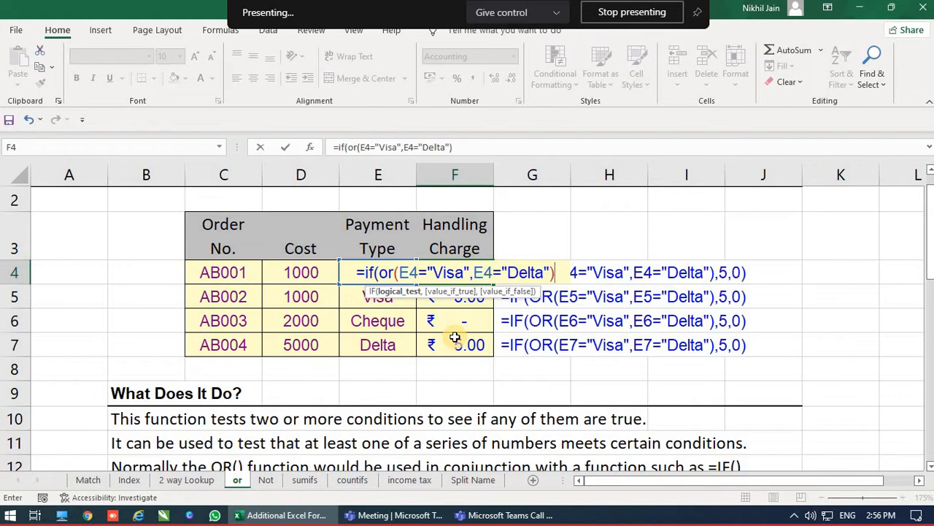
Step: Complete the F4 formula with 15 as the value if true and 0 as the value if false, and commit it
{"action": "type", "text": ","}
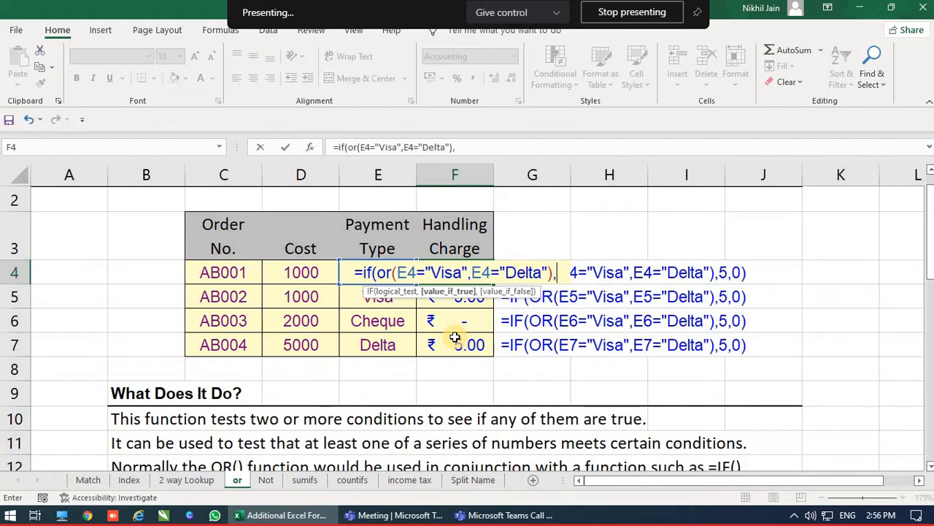
{"action": "type", "text": "5"}
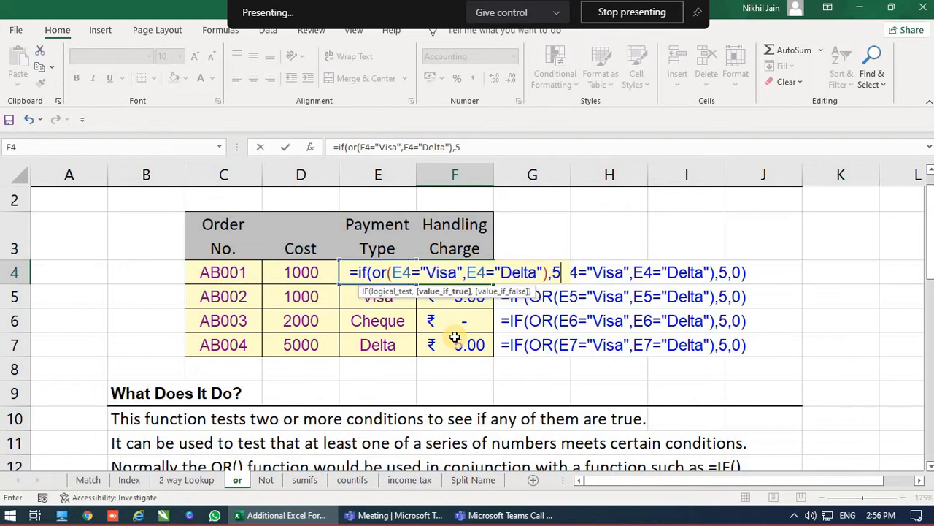
{"action": "key", "text": "BackSpace"}
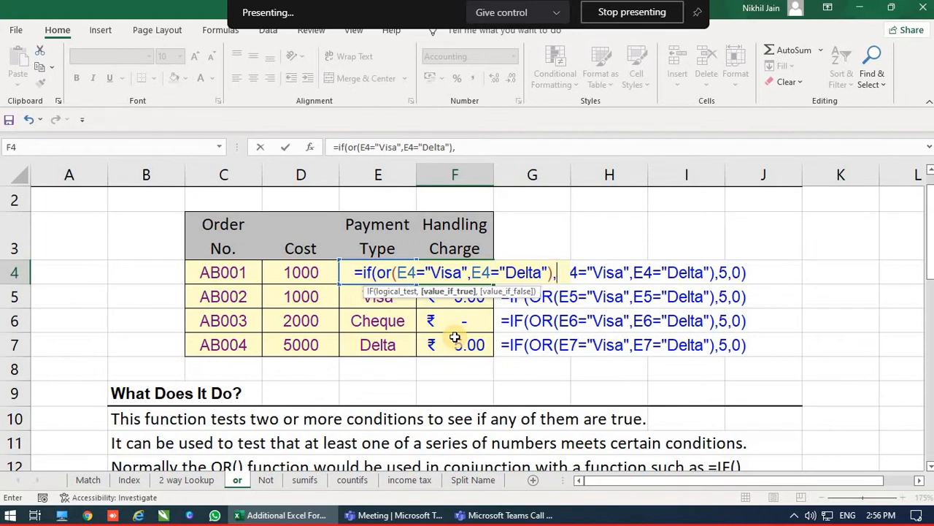
{"action": "type", "text": "15,"}
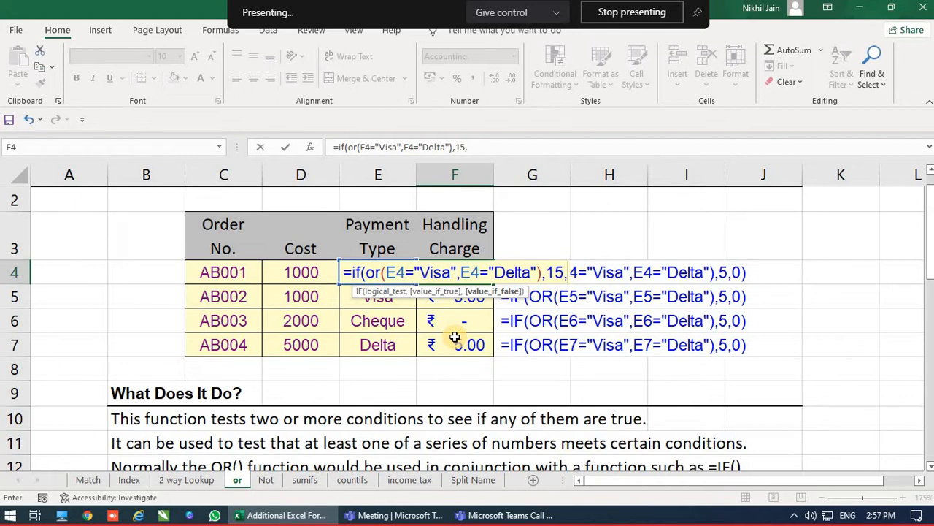
{"action": "type", "text": "0"}
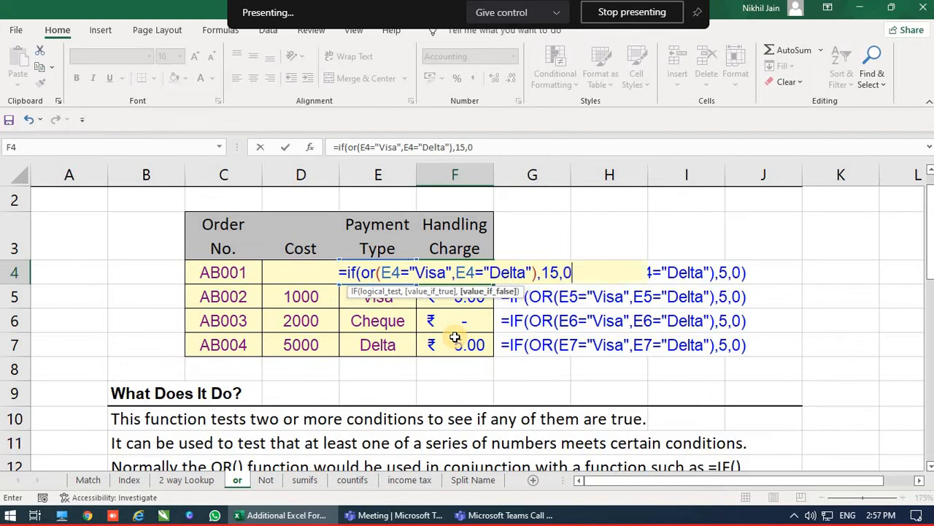
{"action": "type", "text": ")"}
{"action": "key", "text": "Return"}
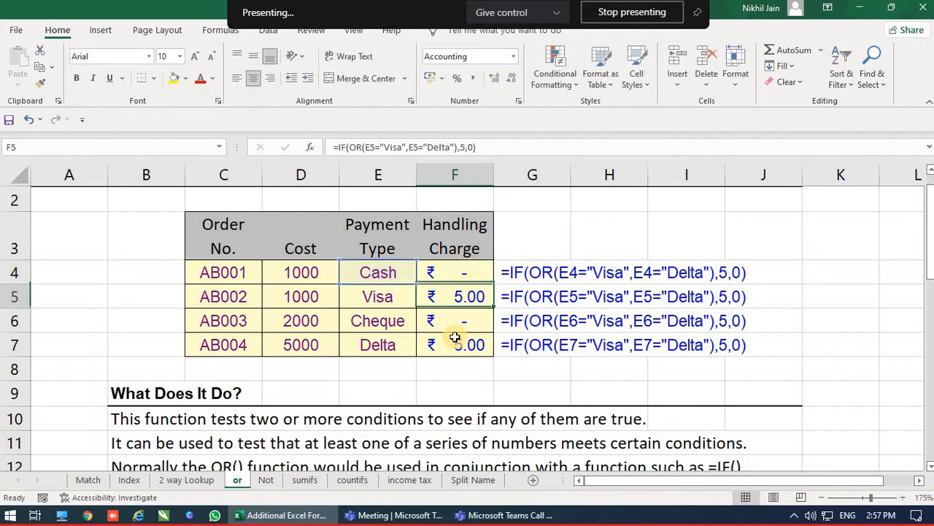
Step: Copy the complete IF with OR formula text from the handling charge cell F4
{"action": "key", "text": "Up"}
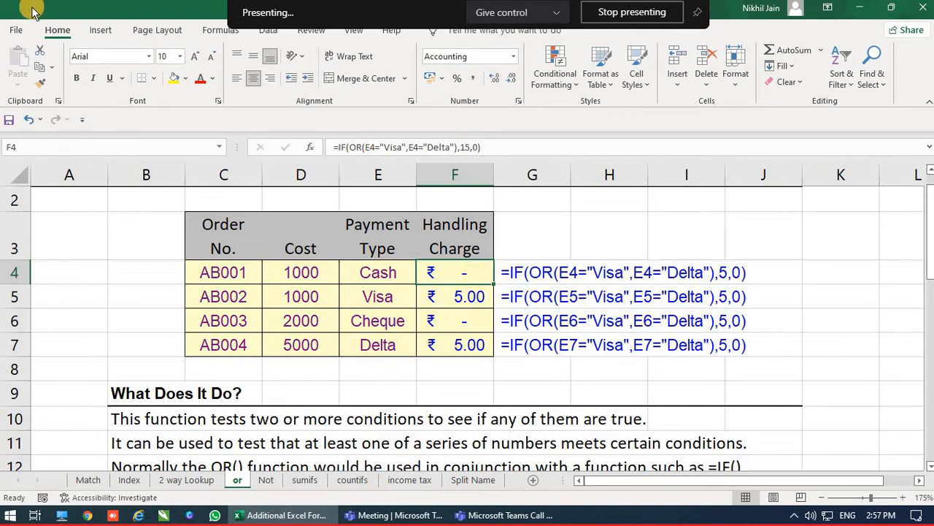
{"action": "double_click", "coordinate": [471, 271]}
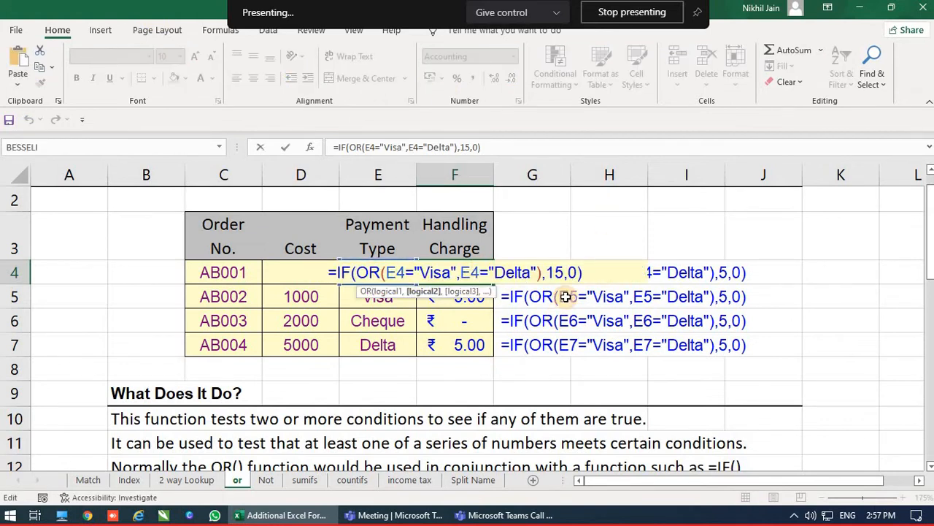
{"action": "key", "text": "Home"}
{"action": "key", "text": "shift+End"}
{"action": "key", "text": "ctrl+c"}
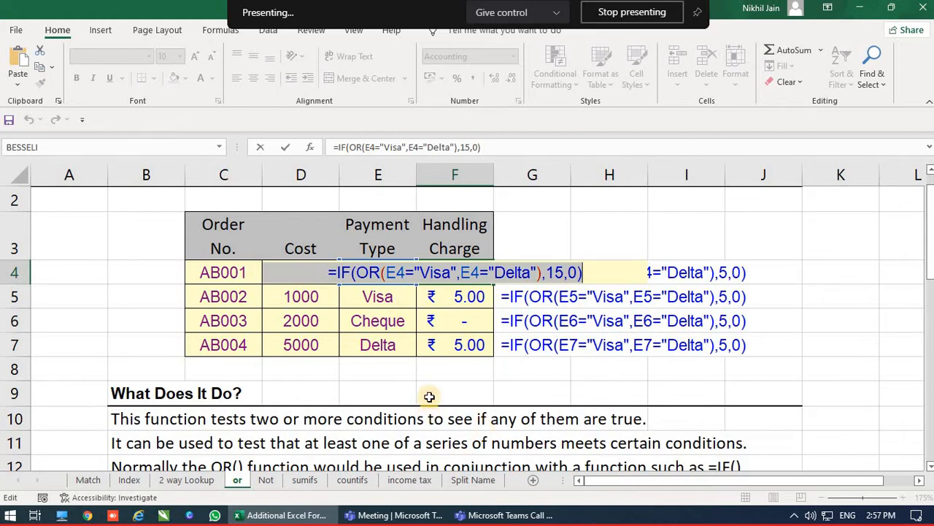
{"action": "type", "text": "="}
{"action": "left_click", "coordinate": [424, 386]}
{"action": "key", "text": "Escape"}
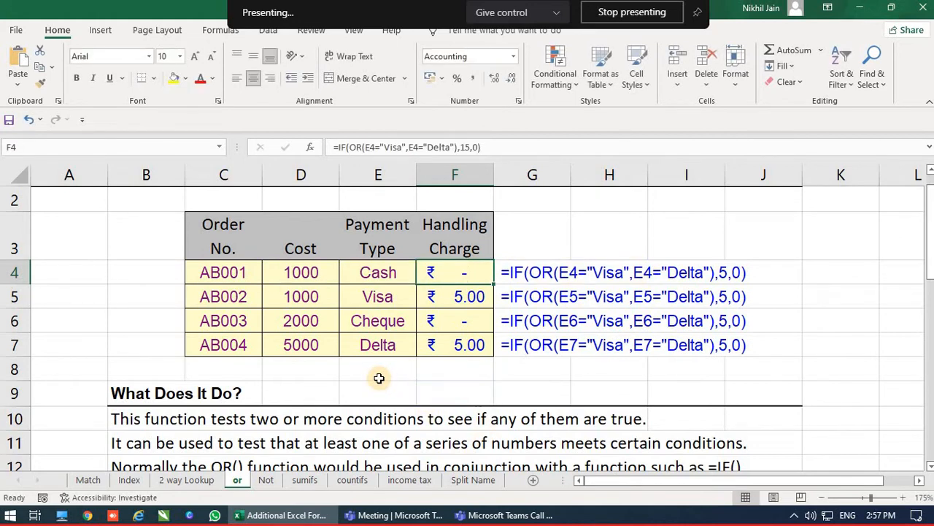
Step: Paste the copied formula text =IF(OR(E4="Visa",E4="Delta"),15,0) into F8 with its E4 references intact and commit it
{"action": "left_click", "coordinate": [379, 376]}
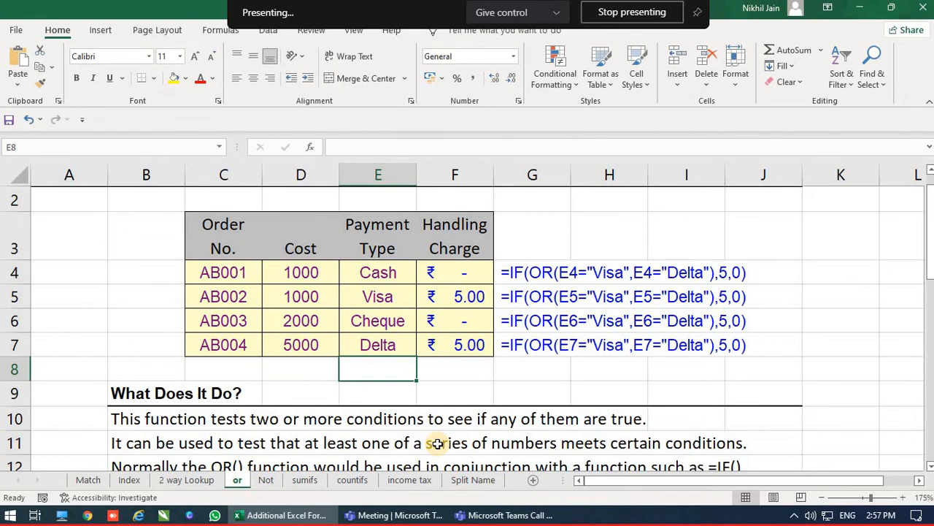
{"action": "key", "text": "Right"}
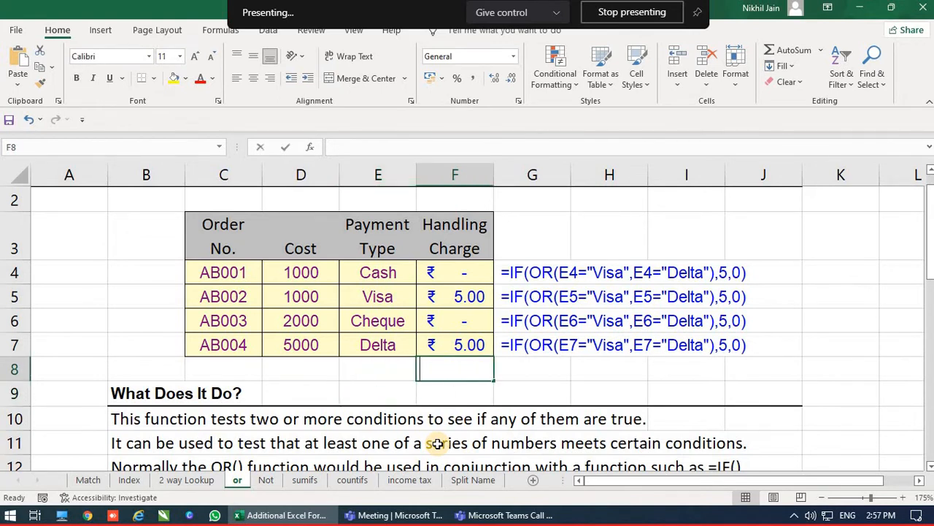
{"action": "type", "text": "="}
{"action": "key", "text": "BackSpace"}
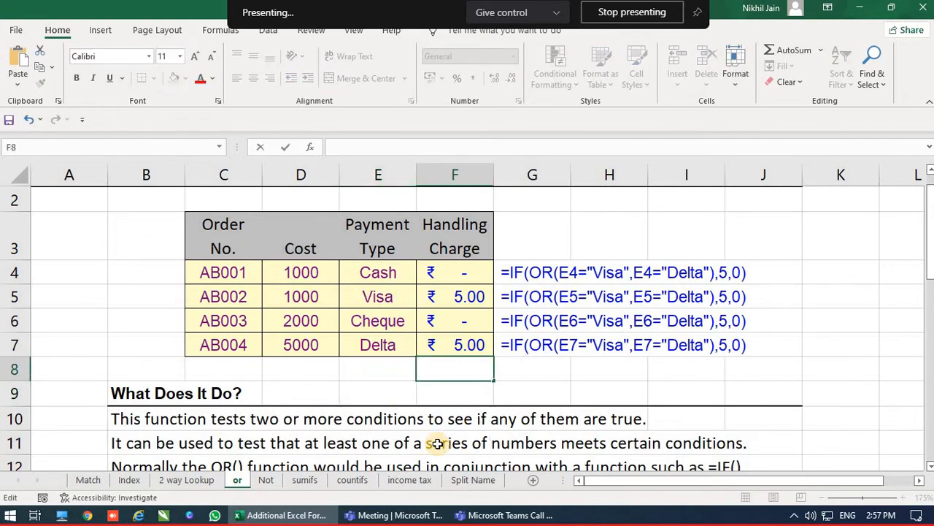
{"action": "key", "text": "ctrl+v"}
{"action": "key", "text": "Home"}
{"action": "key", "text": "Right"}
{"action": "key", "text": "Right"}
{"action": "key", "text": "Right"}
{"action": "key", "text": "Right"}
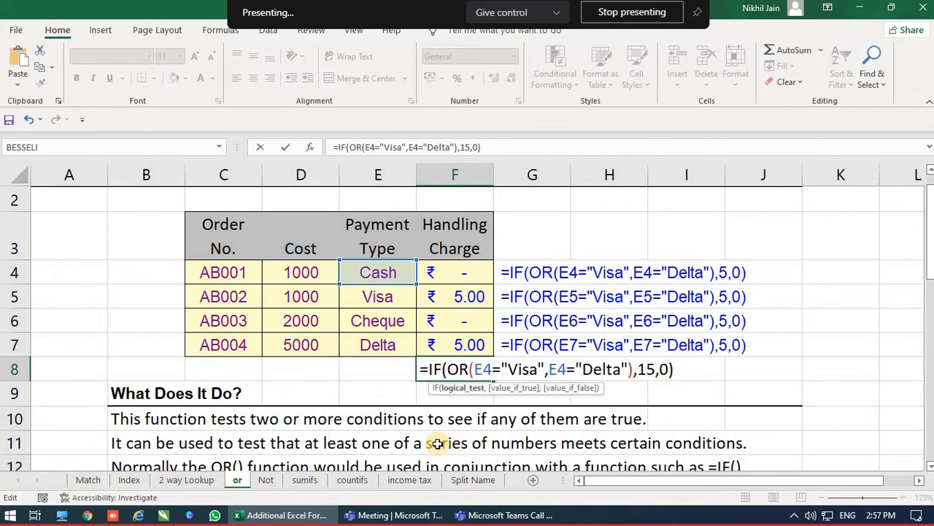
{"action": "key", "text": "Right"}
{"action": "key", "text": "Right"}
{"action": "key", "text": "Right"}
{"action": "key", "text": "Right"}
{"action": "key", "text": "Right"}
{"action": "key", "text": "Right"}
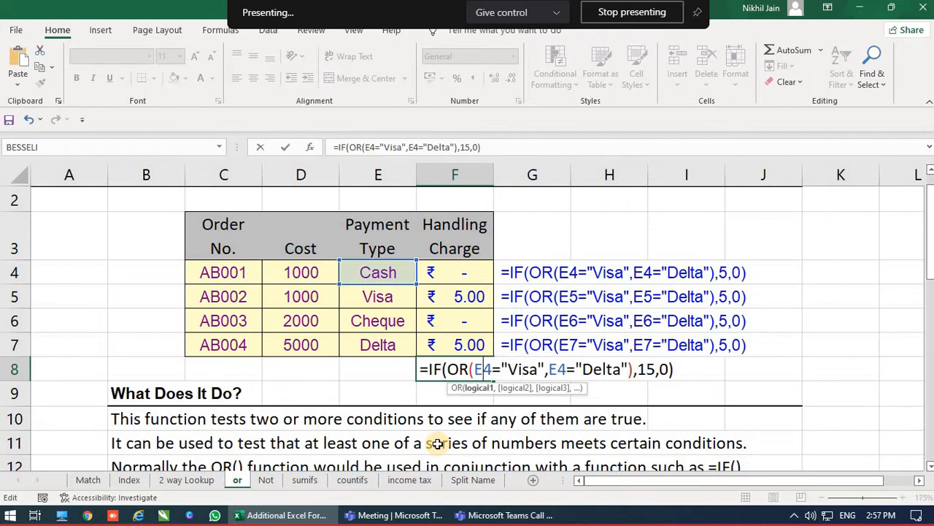
{"action": "key", "text": "ctrl+Return"}
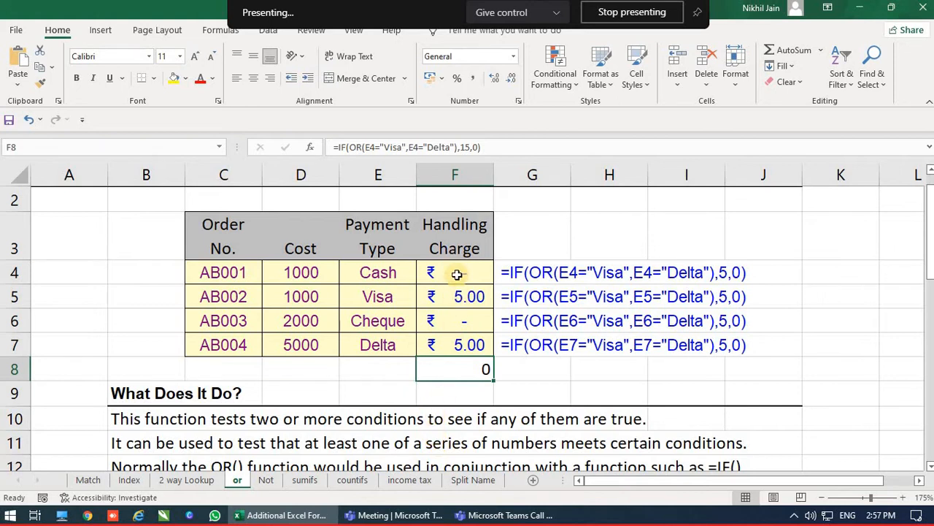
Step: Format F8 as Accounting with 2 decimal places and the ₹ symbol
{"action": "left_click", "coordinate": [513, 57]}
{"action": "left_click", "coordinate": [484, 374]}
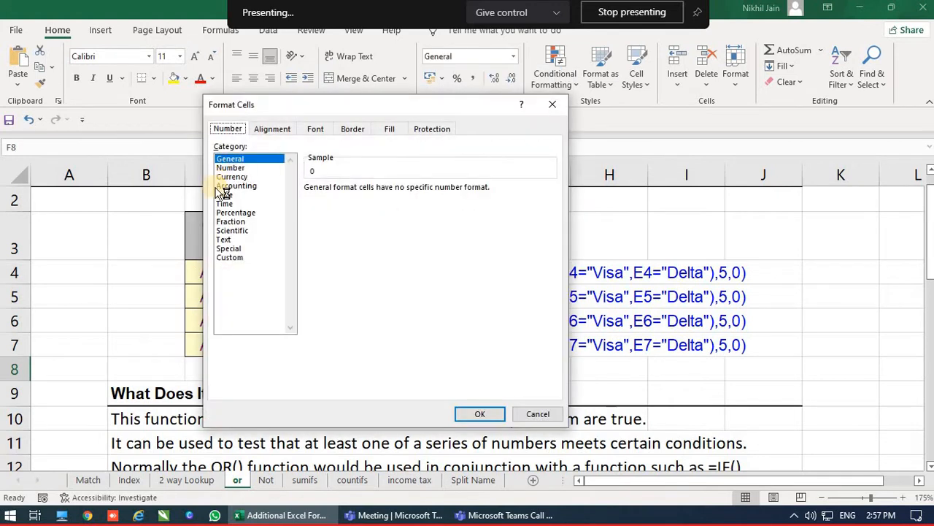
{"action": "left_click", "coordinate": [231, 259]}
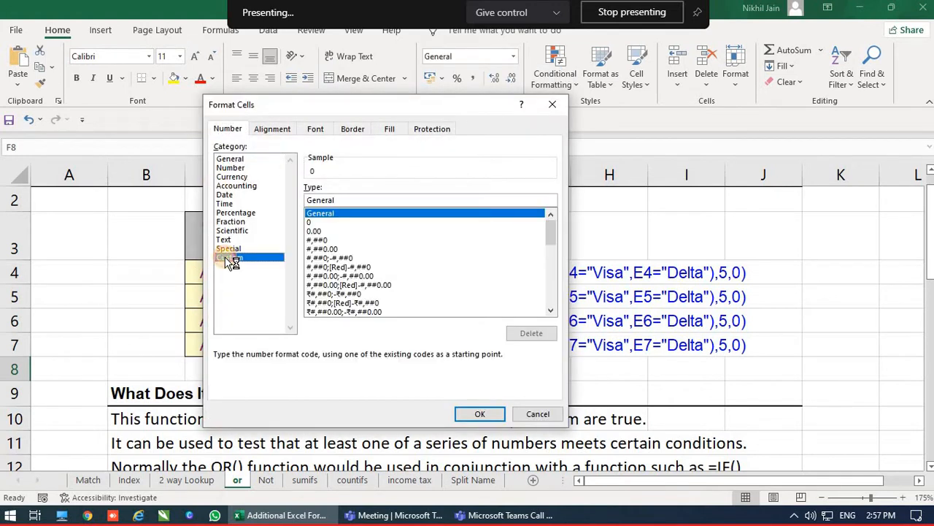
{"action": "left_click", "coordinate": [249, 185]}
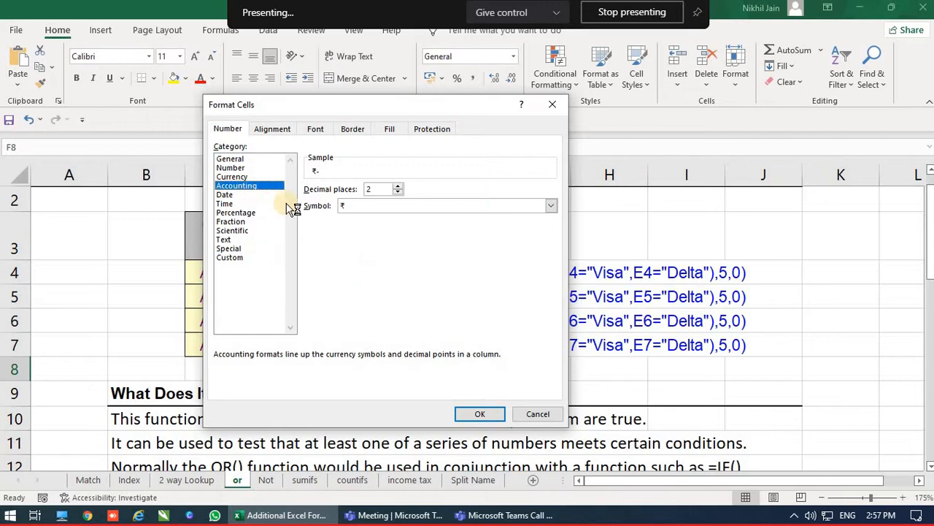
{"action": "left_click", "coordinate": [356, 206]}
{"action": "left_click", "coordinate": [357, 206]}
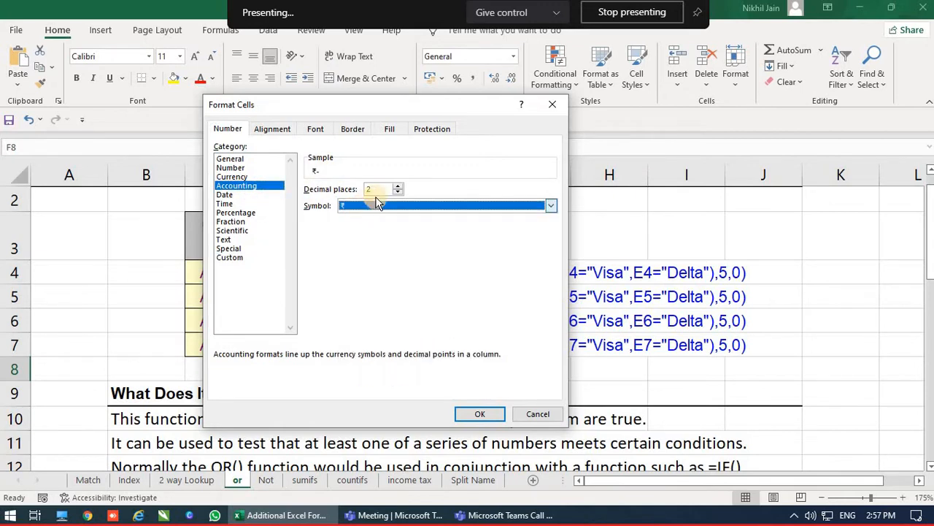
{"action": "left_click", "coordinate": [490, 413]}
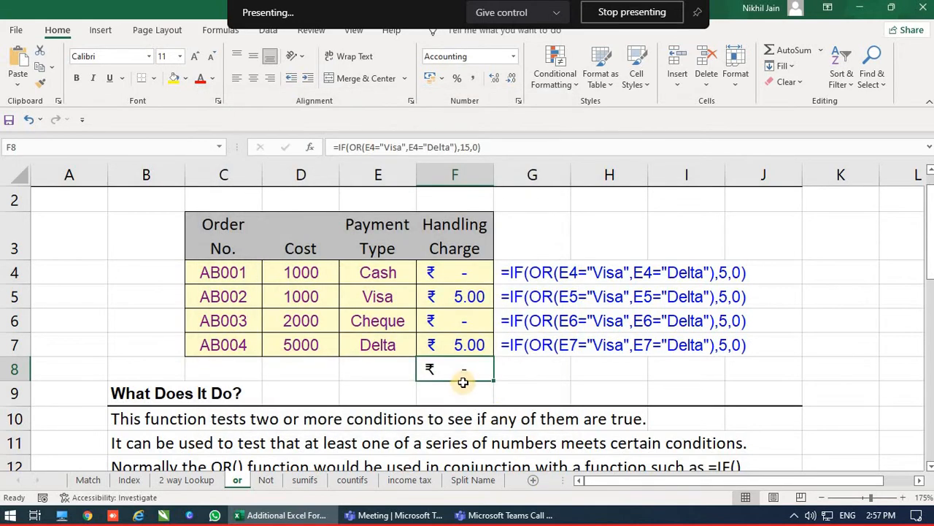
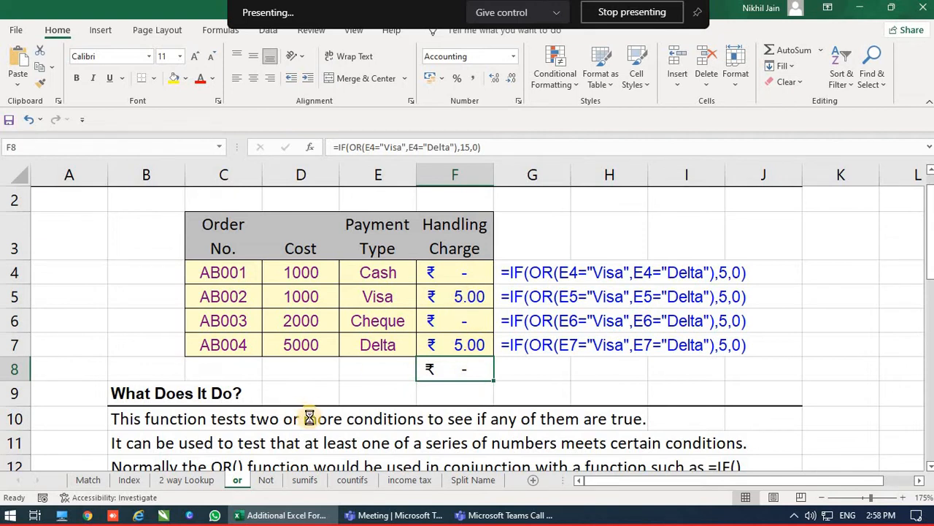
Step: Switch to the Not sheet and review the NOT function's explanation, syntax and example tables
{"action": "key", "text": "ctrl+Page_Down"}
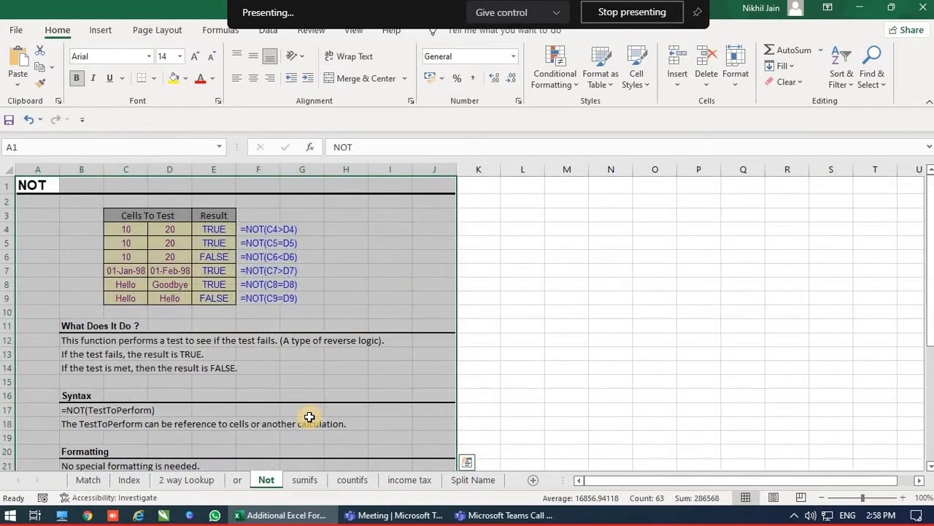
{"action": "scroll", "coordinate": [194, 325], "scroll_direction": "down", "scroll_amount": 5}
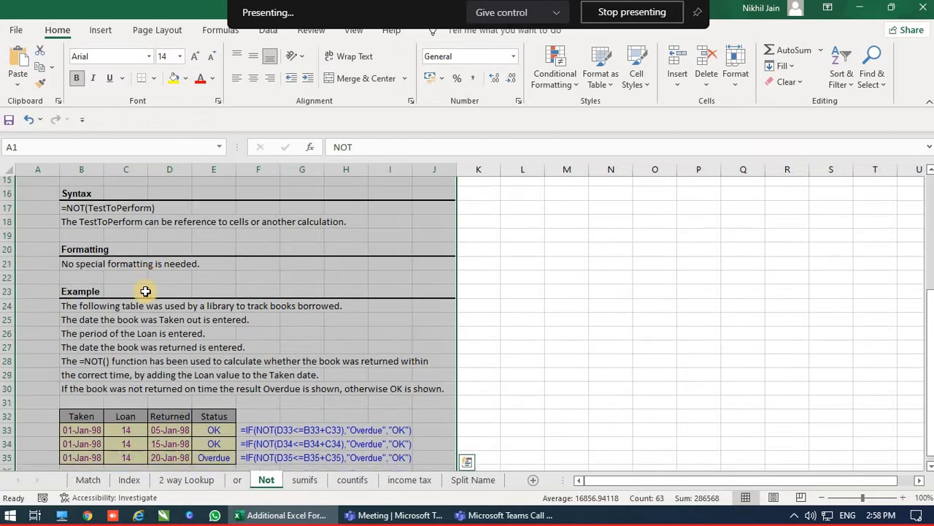
{"action": "scroll", "coordinate": [145, 292], "scroll_direction": "down", "scroll_amount": 2}
{"action": "scroll", "coordinate": [145, 291], "scroll_direction": "up", "scroll_amount": 7}
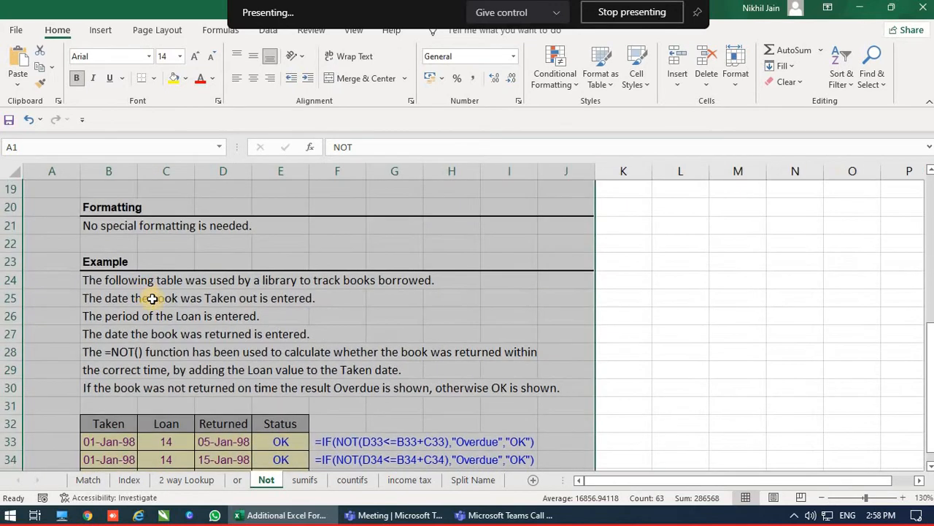
{"action": "scroll", "coordinate": [208, 275], "scroll_direction": "up", "scroll_amount": 2, "text": "ctrl"}
{"action": "left_click", "coordinate": [207, 274]}
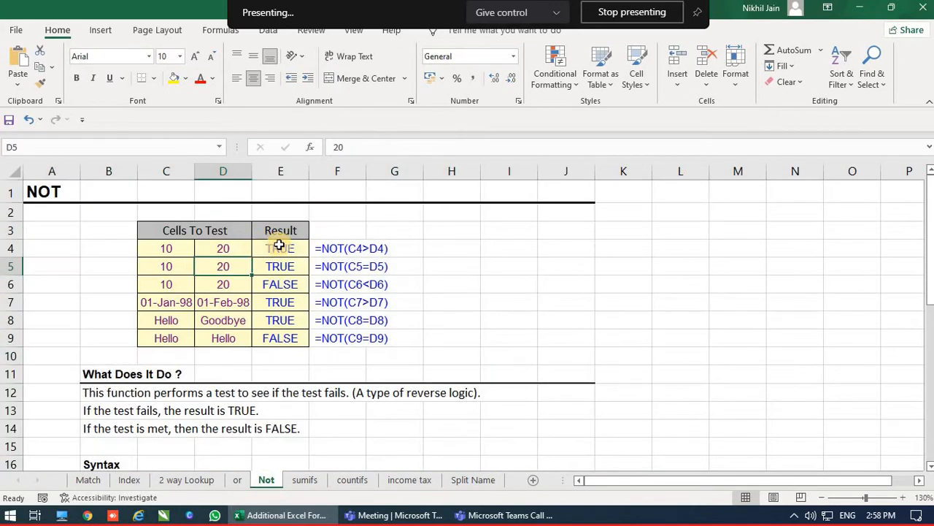
Step: Clear the result in E4 and start a new formula there comparing C4>=D4
{"action": "left_click", "coordinate": [280, 248]}
{"action": "key", "text": "Delete"}
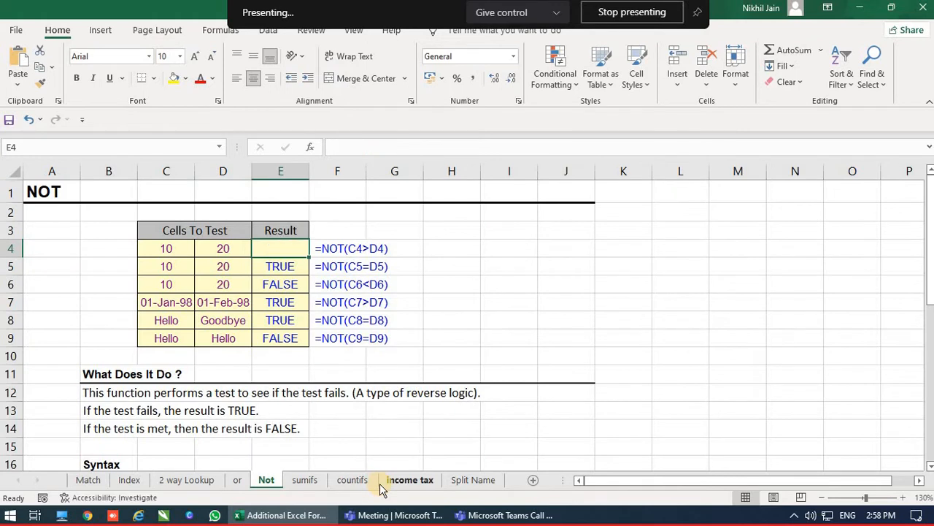
{"action": "type", "text": "="}
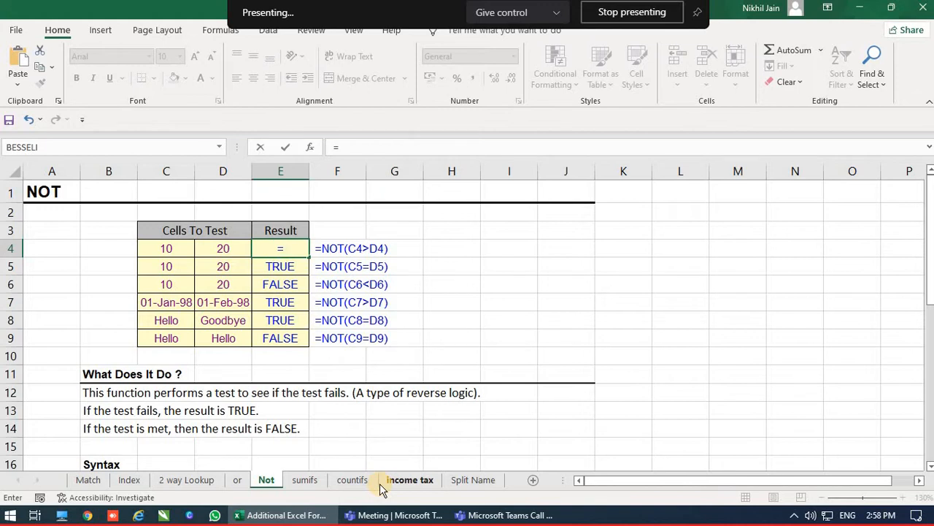
{"action": "key", "text": "Left"}
{"action": "key", "text": "Left"}
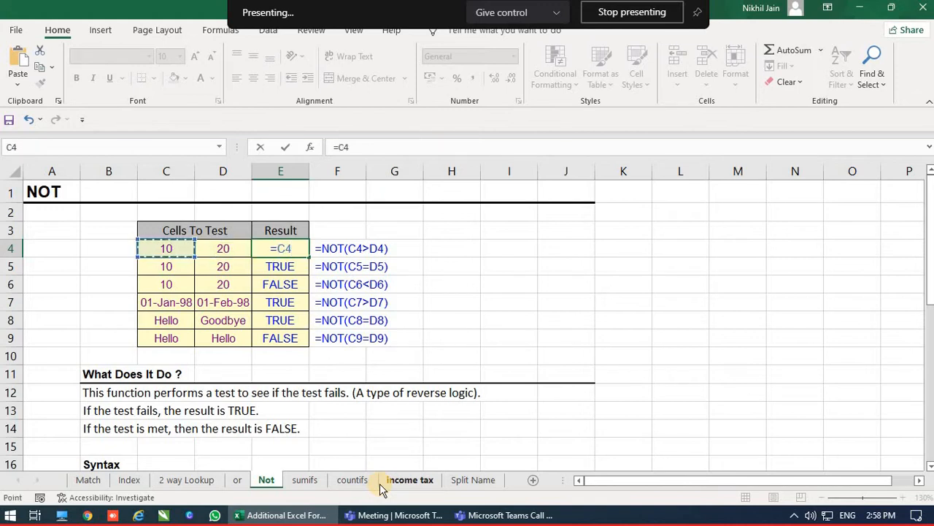
{"action": "type", "text": ">="}
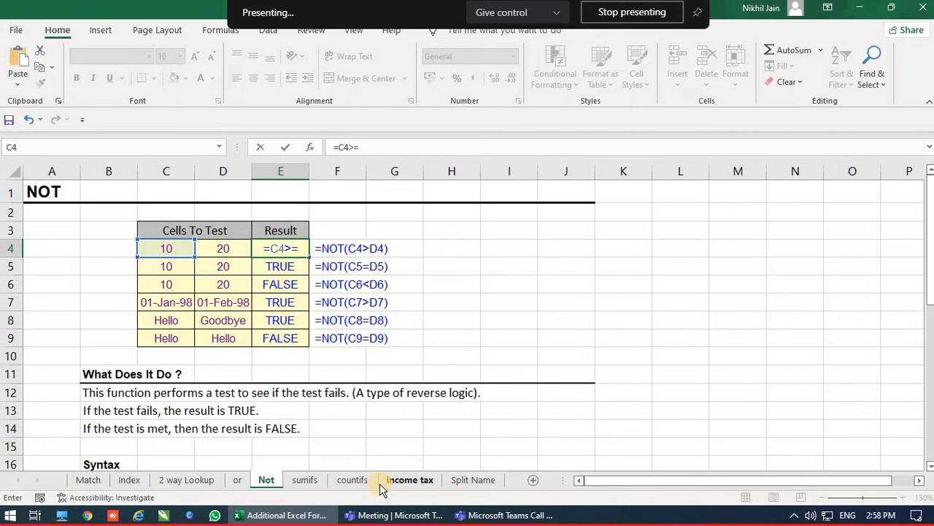
{"action": "key", "text": "Left"}
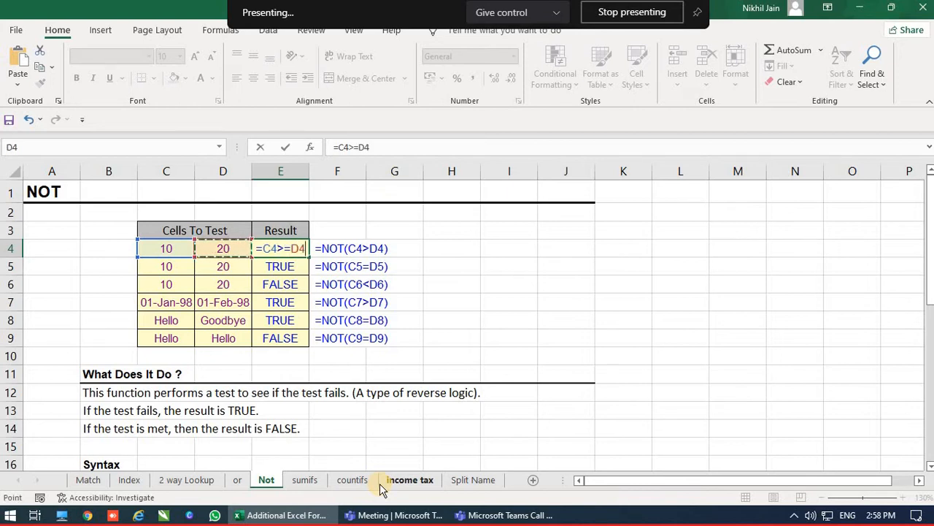
Step: Wrap the E4 comparison in a NOT function so the formula reads =NOT(C4>=D4), and commit it
{"action": "type", "text": ")"}
{"action": "key", "text": "BackSpace"}
{"action": "key", "text": "Left"}
{"action": "key", "text": "Left"}
{"action": "key", "text": "Left"}
{"action": "key", "text": "Left"}
{"action": "key", "text": "Left"}
{"action": "key", "text": "Left"}
{"action": "key", "text": "Left"}
{"action": "key", "text": "Right"}
{"action": "type", "text": "m"}
{"action": "key", "text": "BackSpace"}
{"action": "type", "text": "not("}
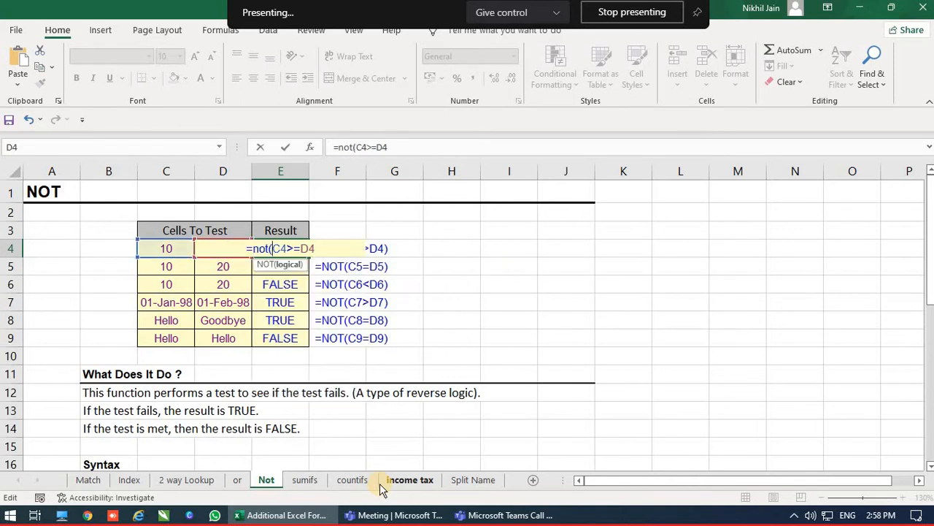
{"action": "type", "text": ")"}
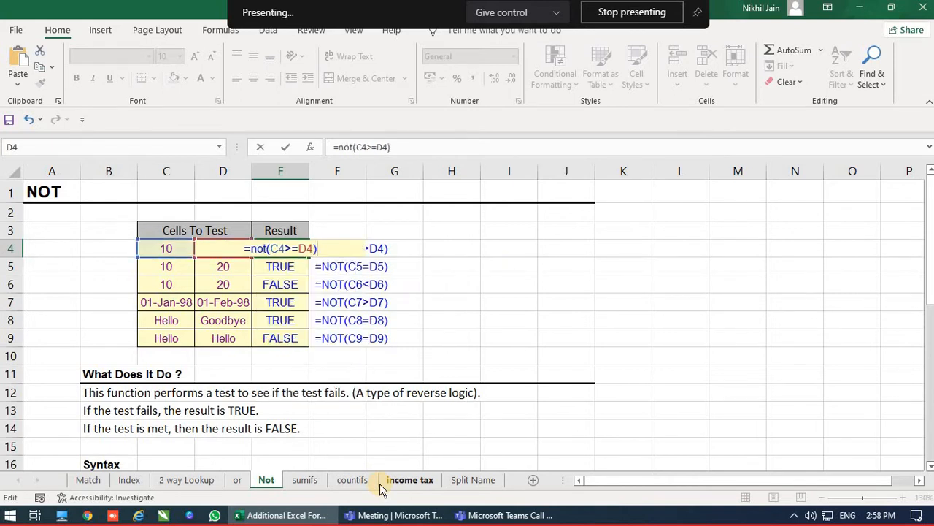
{"action": "key", "text": "Return"}
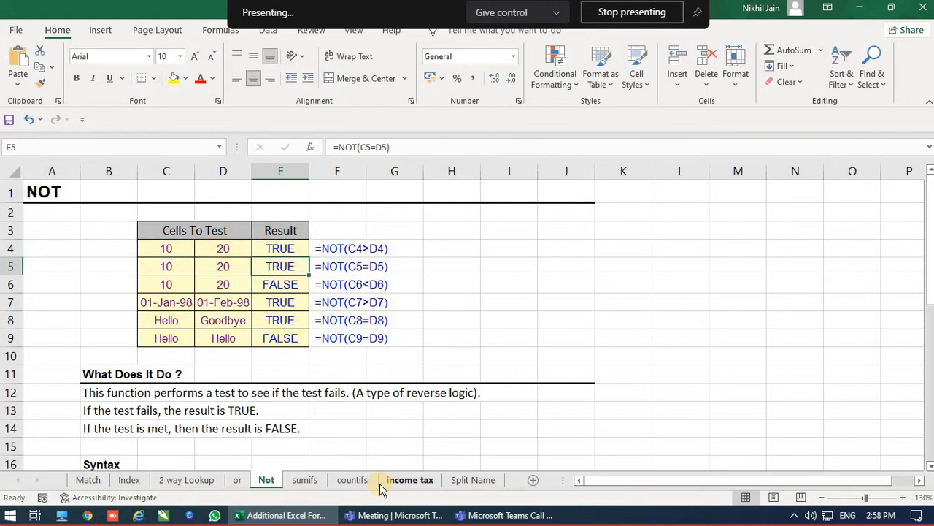
Step: Examine the comparison operator and cell references inside the NOT formula in E4
{"action": "key", "text": "Up"}
{"action": "key", "text": "F2"}
{"action": "key", "text": "Left"}
{"action": "key", "text": "Left"}
{"action": "key", "text": "Left"}
{"action": "key", "text": "Left"}
{"action": "key", "text": "Left"}
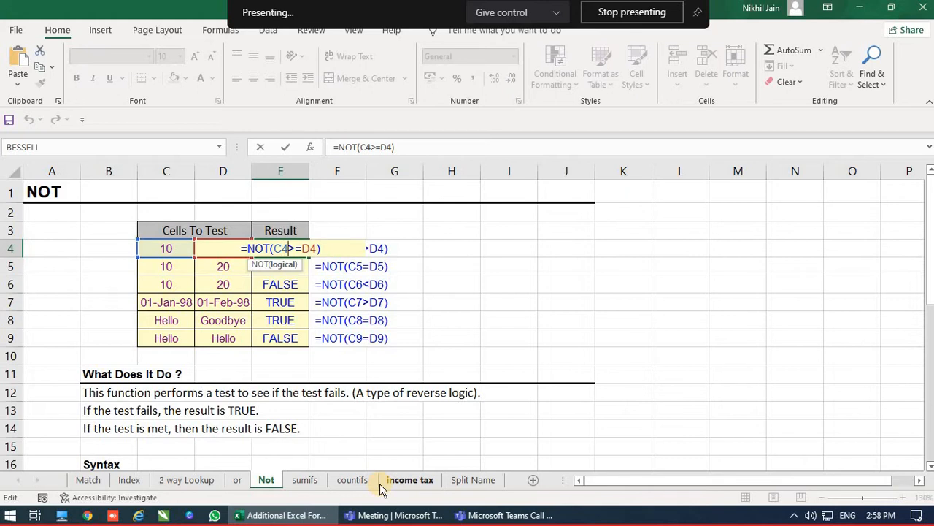
{"action": "key", "text": "Right"}
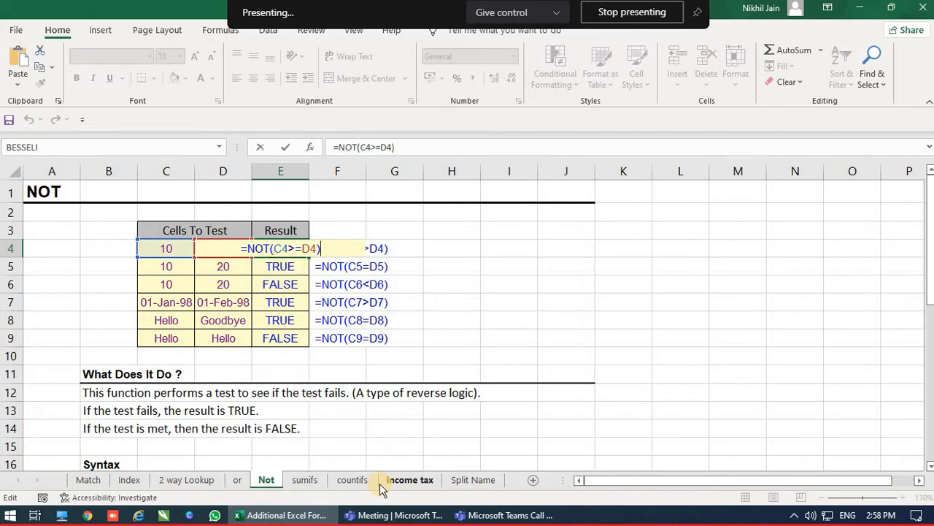
{"action": "key", "text": "Return"}
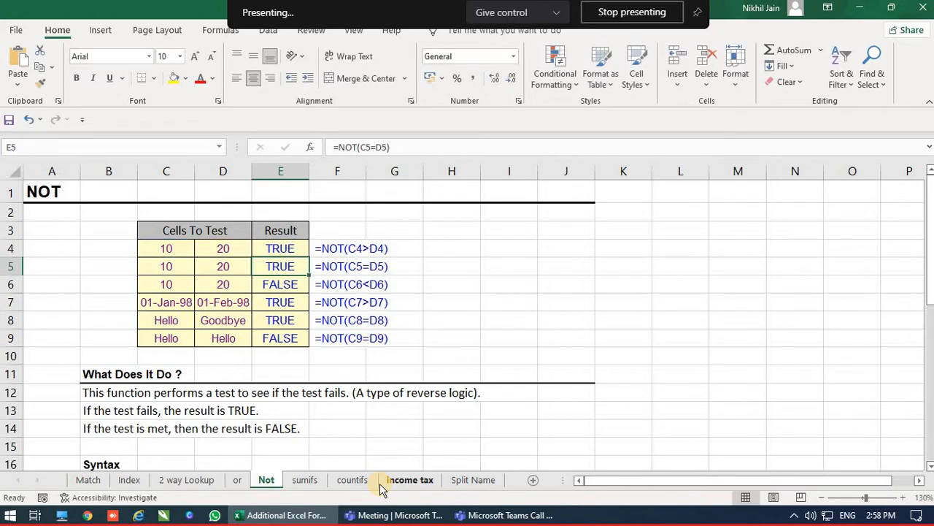
Step: Remove the equals sign from the comparison in E4 so the formula reads =NOT(C4>D4)
{"action": "key", "text": "Up"}
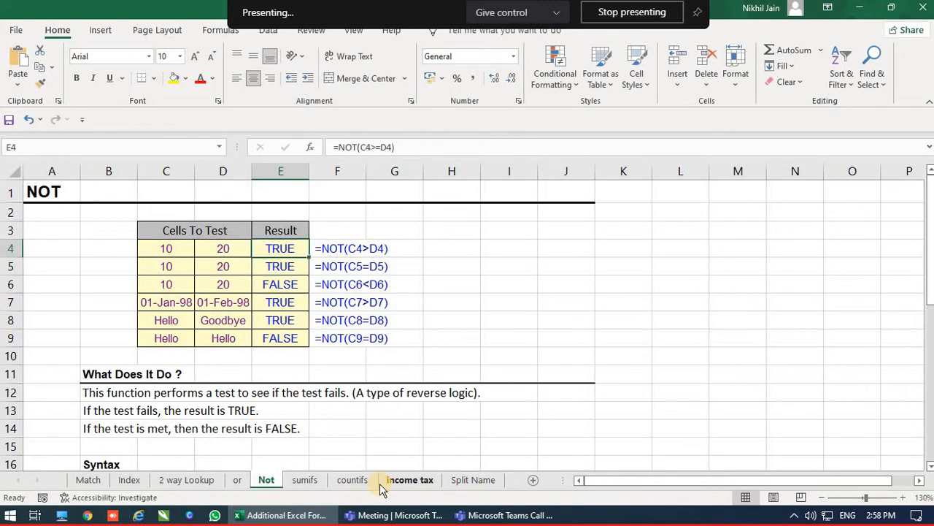
{"action": "key", "text": "F2"}
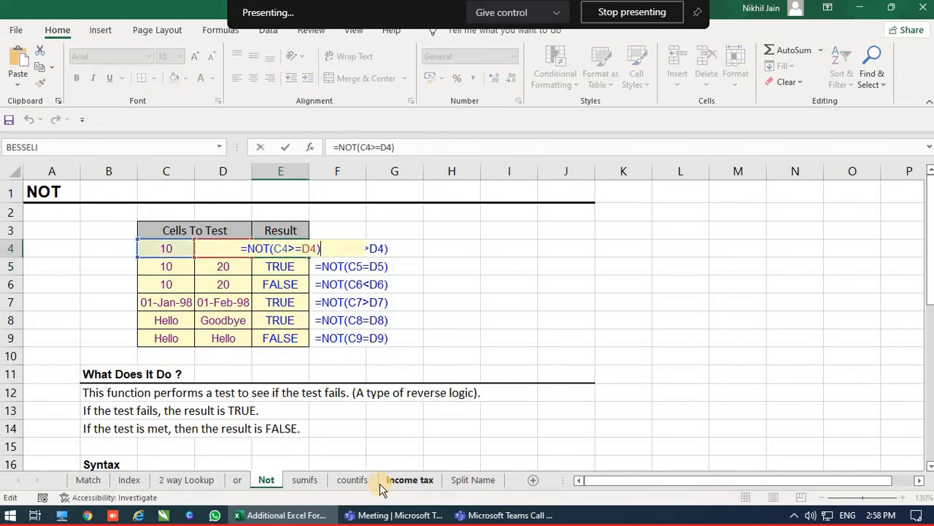
{"action": "key", "text": "Left"}
{"action": "key", "text": "Left"}
{"action": "key", "text": "Left"}
{"action": "key", "text": "BackSpace"}
{"action": "key", "text": "Return"}
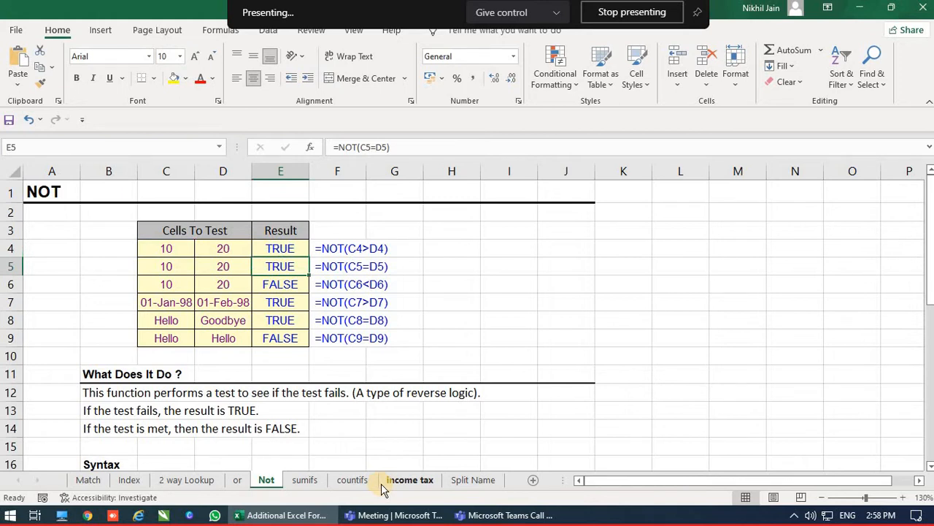
Step: Examine the row 13 note on what NOT returns when the test fails
{"action": "left_click", "coordinate": [119, 409]}
{"action": "left_click", "coordinate": [247, 413]}
{"action": "left_click", "coordinate": [254, 414]}
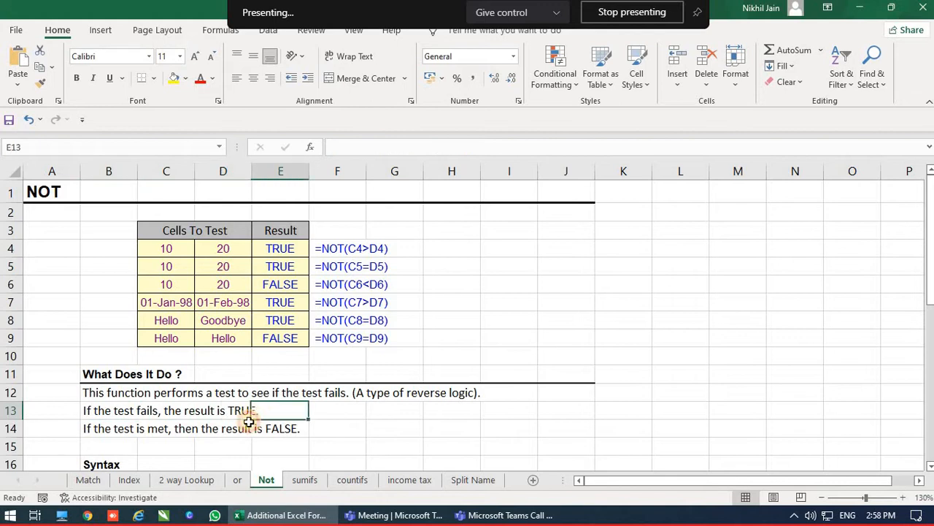
Step: Examine the row 14 note on what NOT returns when the test is met
{"action": "left_click", "coordinate": [117, 432]}
{"action": "left_click", "coordinate": [188, 432]}
{"action": "left_click", "coordinate": [241, 431]}
{"action": "left_click", "coordinate": [294, 431]}
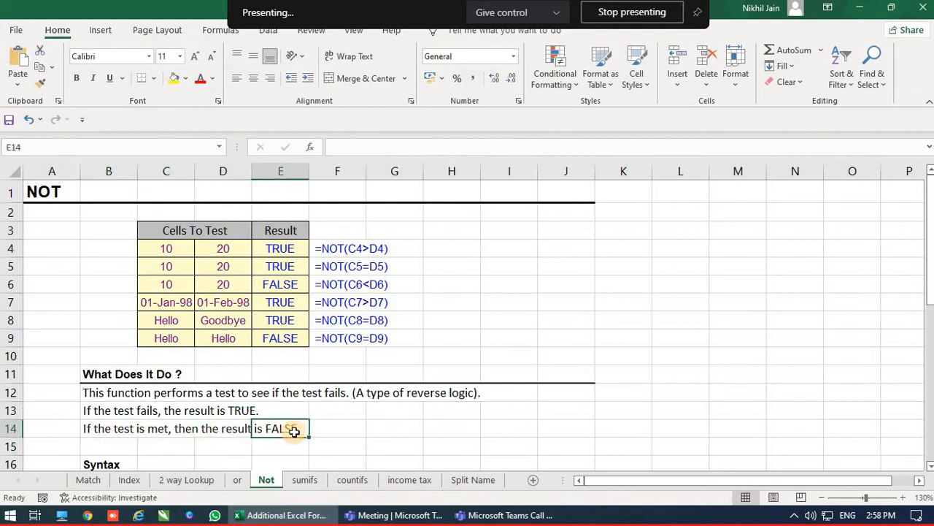
Step: Examine the NOT formula in E8 and the text comparison of C8 with D8 inside it
{"action": "left_click", "coordinate": [278, 322]}
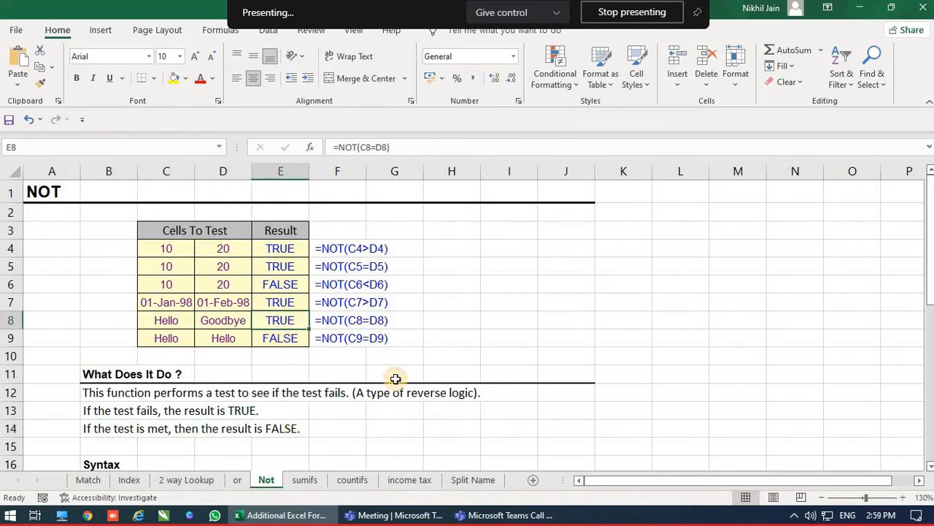
{"action": "left_click", "coordinate": [162, 318]}
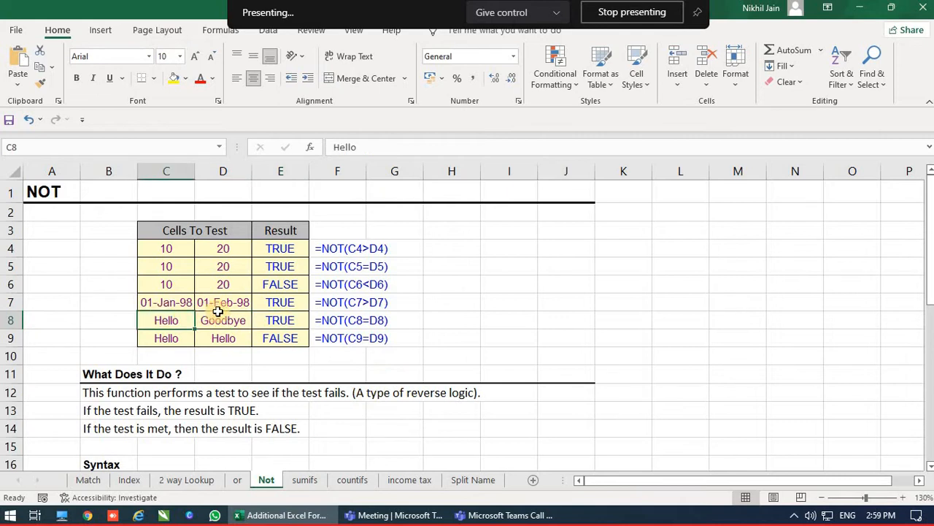
{"action": "left_click", "coordinate": [260, 320]}
{"action": "key", "text": "F2"}
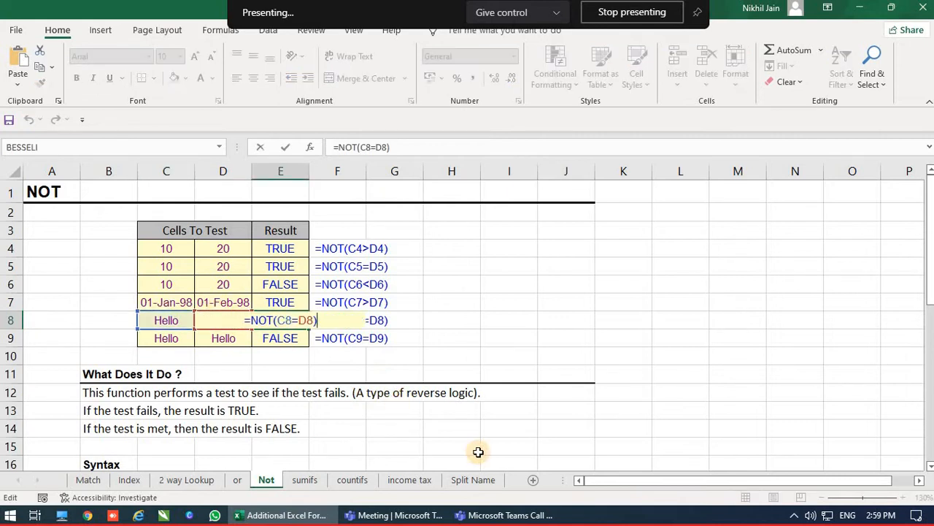
{"action": "key", "text": "Left"}
{"action": "key", "text": "Left"}
{"action": "key", "text": "Left"}
{"action": "key", "text": "Left"}
{"action": "key", "text": "Left"}
{"action": "key", "text": "Right"}
{"action": "key", "text": "Right"}
{"action": "key", "text": "Right"}
{"action": "key", "text": "Right"}
{"action": "key", "text": "Right"}
{"action": "key", "text": "Right"}
{"action": "key", "text": "Right"}
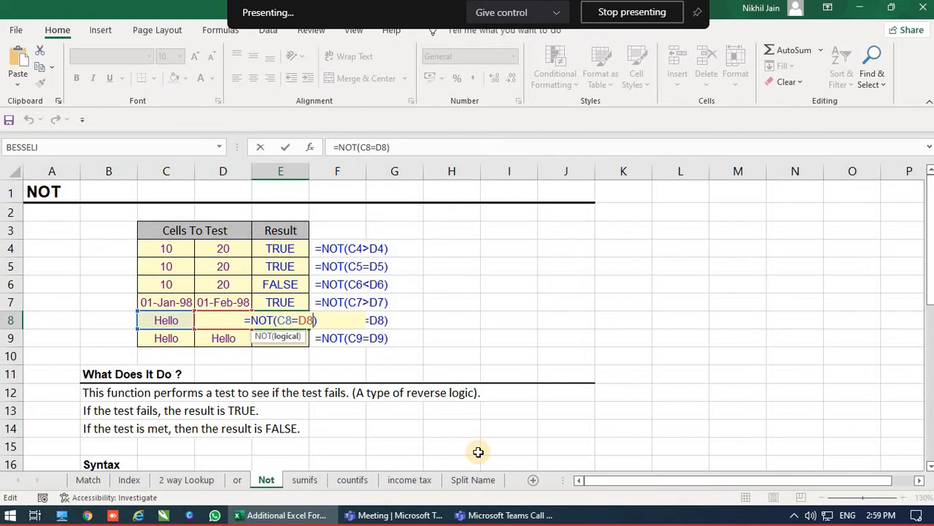
{"action": "key", "text": "Return"}
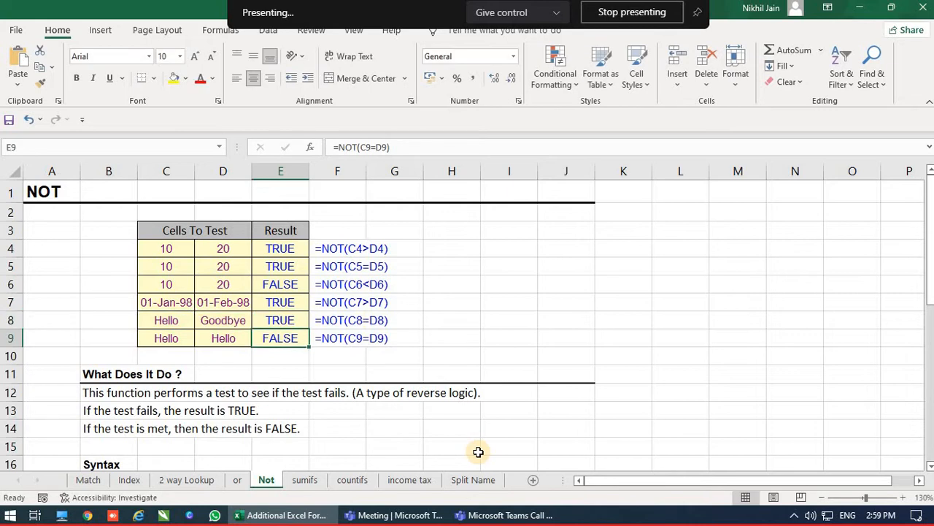
{"action": "key", "text": "Up"}
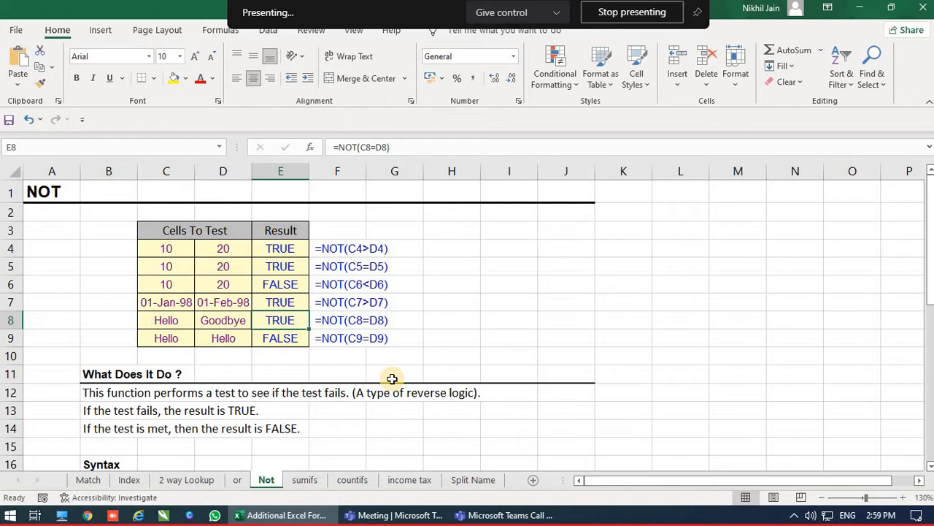
Step: Widen columns B, D and E of the book loan table so its dates and statuses fit
{"action": "scroll", "coordinate": [216, 309], "scroll_direction": "down", "scroll_amount": 7}
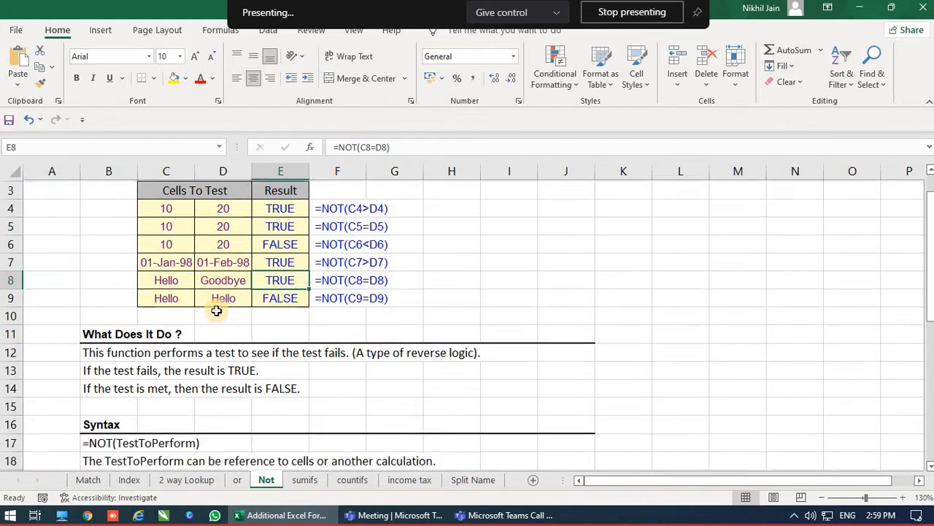
{"action": "scroll", "coordinate": [218, 310], "scroll_direction": "up", "scroll_amount": 1, "text": "ctrl"}
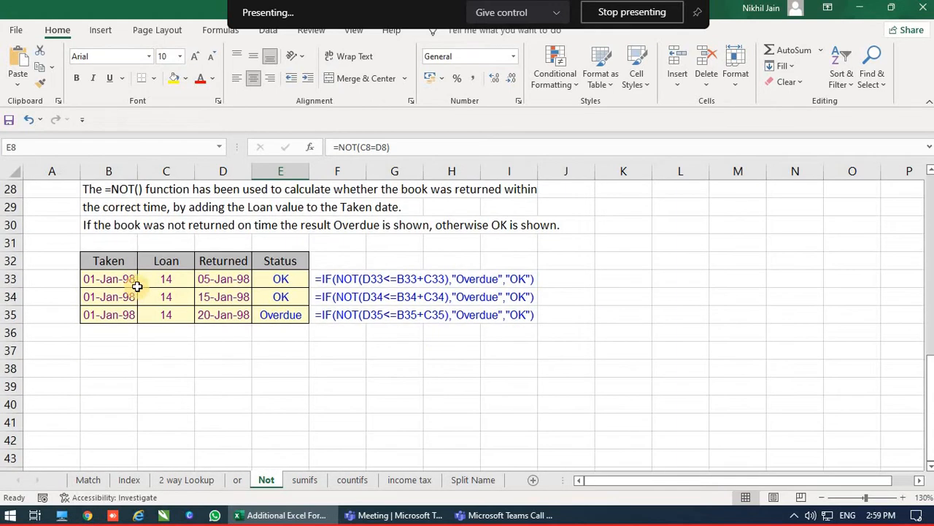
{"action": "scroll", "coordinate": [142, 277], "scroll_direction": "down", "scroll_amount": 2}
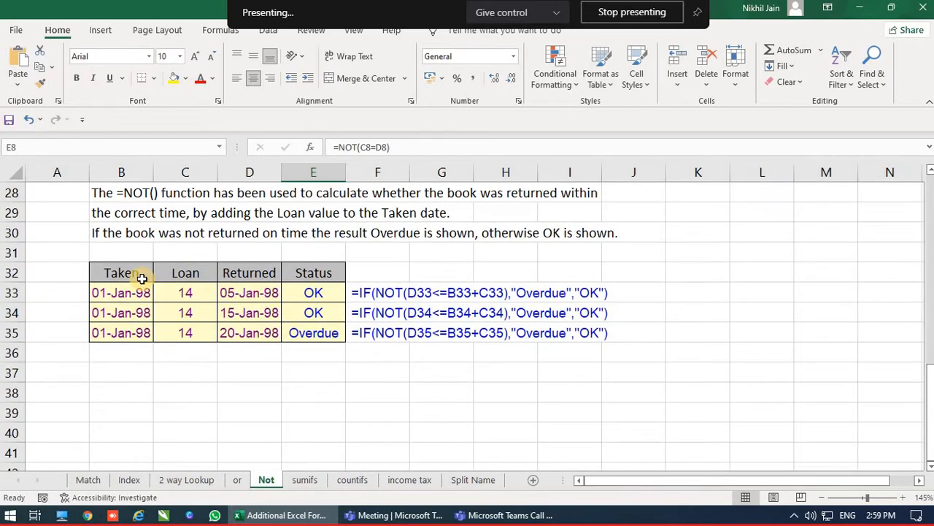
{"action": "scroll", "coordinate": [142, 278], "scroll_direction": "up", "scroll_amount": 1, "text": "ctrl"}
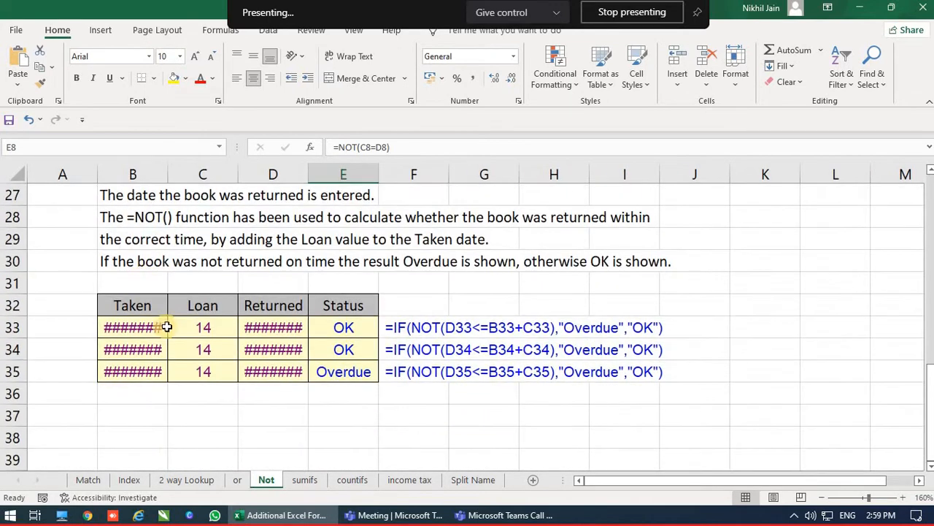
{"action": "left_click_drag", "start_coordinate": [168, 175], "coordinate": [187, 175]}
{"action": "left_click_drag", "start_coordinate": [397, 174], "coordinate": [426, 175]}
{"action": "left_click_drag", "start_coordinate": [328, 174], "coordinate": [365, 175]}
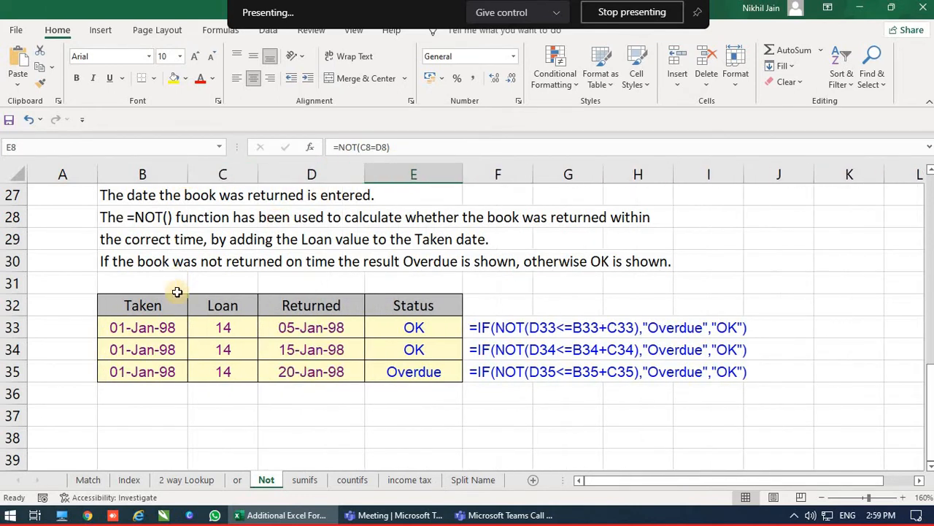
Step: Set the Taken date in B33 to 01-01-2021
{"action": "left_click", "coordinate": [179, 325]}
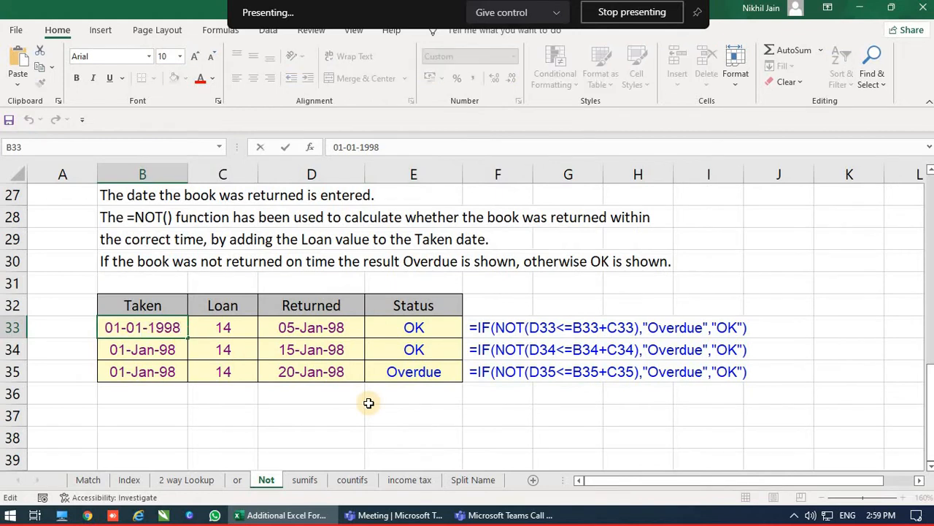
{"action": "key", "text": "BackSpace"}
{"action": "key", "text": "BackSpace"}
{"action": "key", "text": "BackSpace"}
{"action": "key", "text": "BackSpace"}
{"action": "type", "text": "2021"}
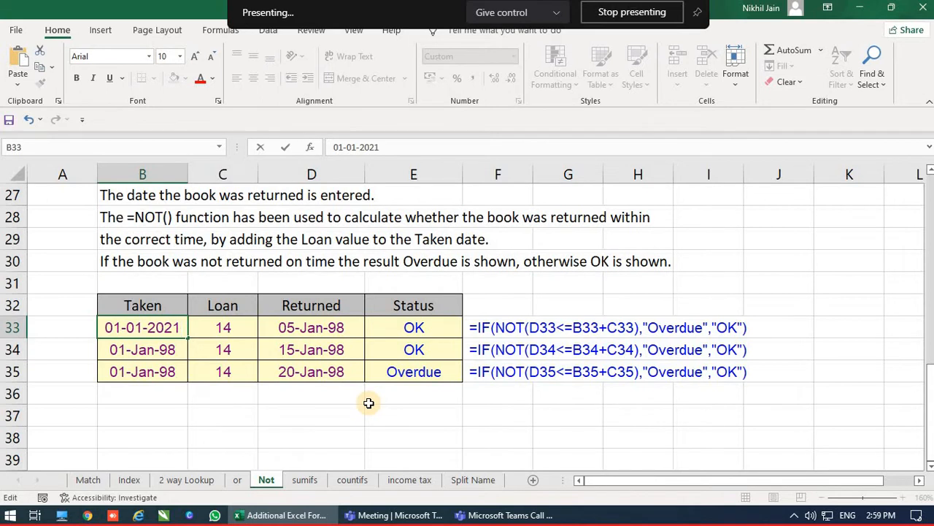
{"action": "key", "text": "Return"}
{"action": "key", "text": "Up"}
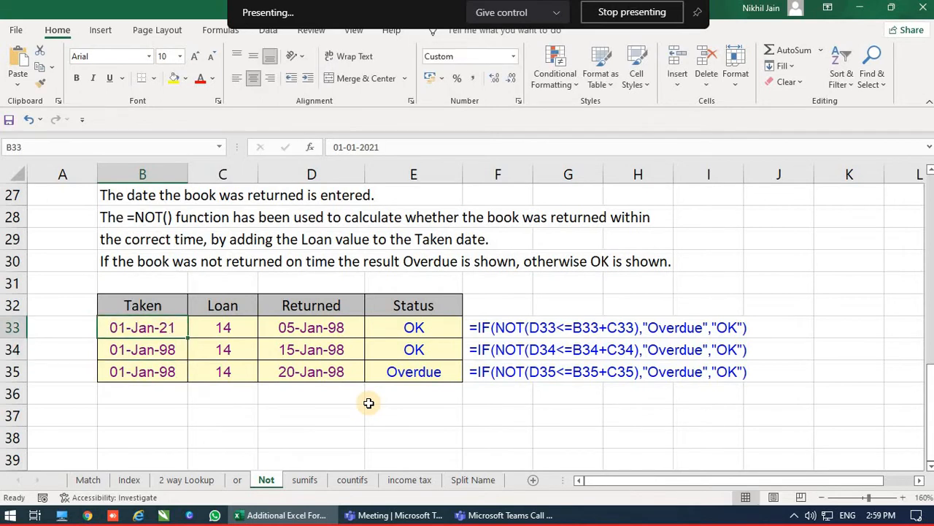
Step: Set the Returned date in D33 to 05-01-2021
{"action": "key", "text": "Right"}
{"action": "key", "text": "Right"}
{"action": "key", "text": "F2"}
{"action": "key", "text": "BackSpace"}
{"action": "key", "text": "BackSpace"}
{"action": "key", "text": "BackSpace"}
{"action": "key", "text": "BackSpace"}
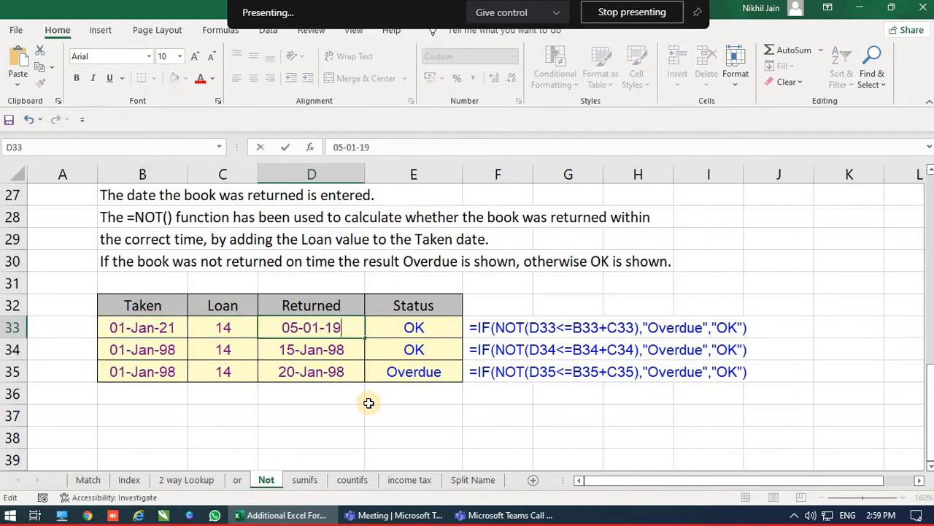
{"action": "type", "text": "22"}
{"action": "key", "text": "BackSpace"}
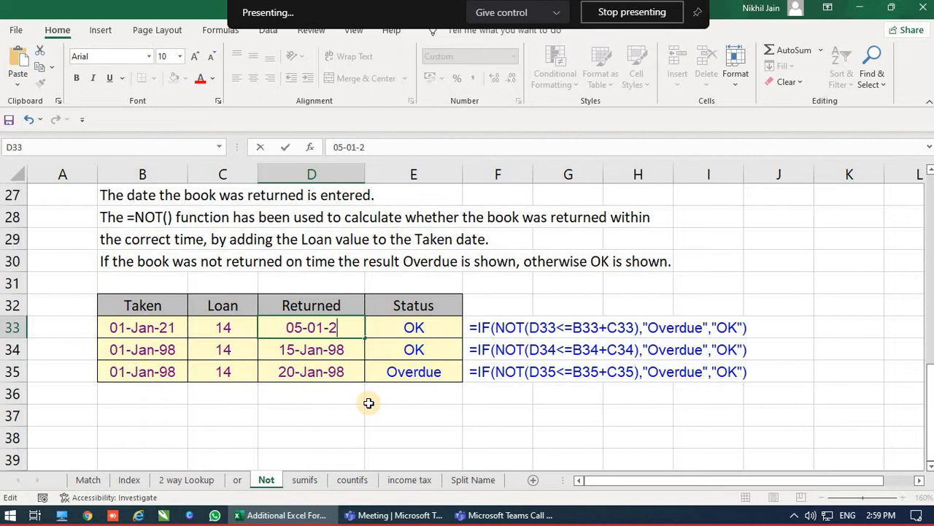
{"action": "type", "text": "021"}
{"action": "key", "text": "Return"}
{"action": "key", "text": "Up"}
Step: Copy the Taken date from B33 into B34:B35
{"action": "key", "text": "Left"}
{"action": "key", "text": "Left"}
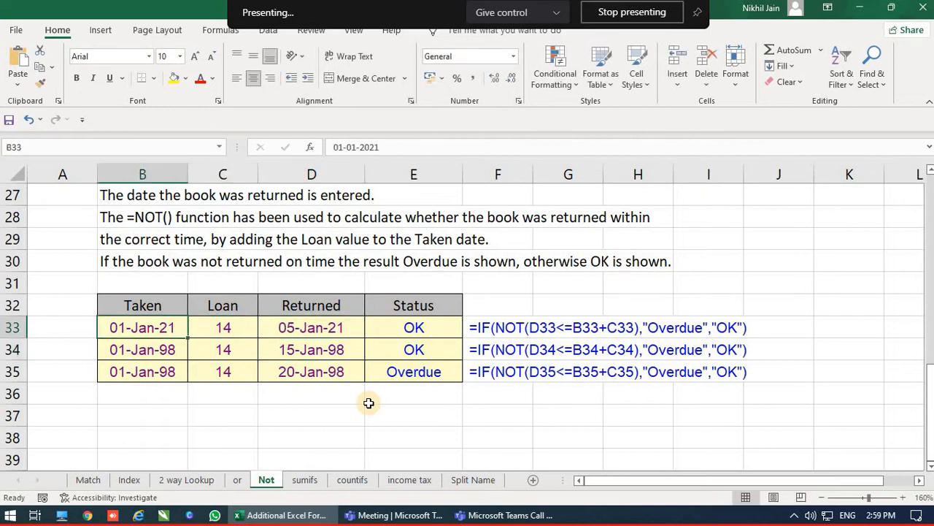
{"action": "key", "text": "ctrl+c"}
{"action": "key", "text": "Down"}
{"action": "key", "text": "shift+Down"}
{"action": "key", "text": "ctrl+v"}
Step: Set the Returned date in D34 to 15-01-2021
{"action": "key", "text": "Right"}
{"action": "key", "text": "Right"}
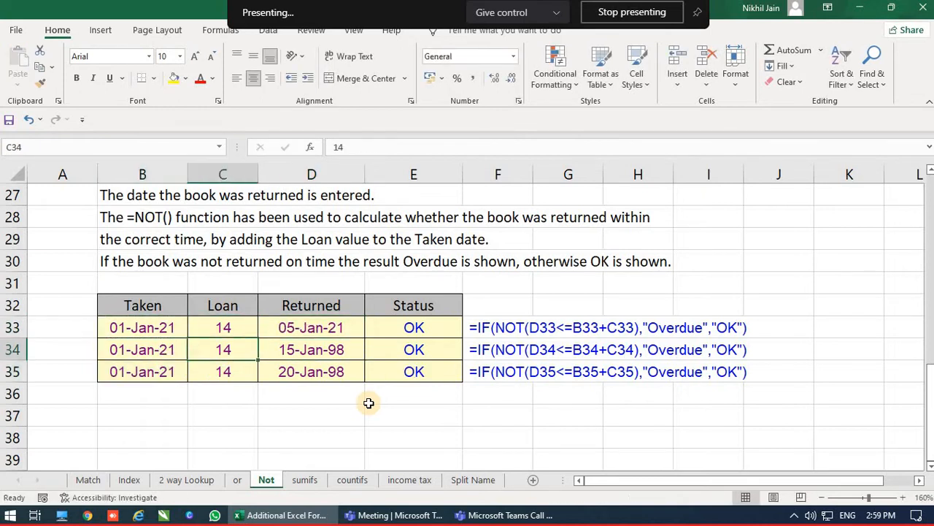
{"action": "key", "text": "F2"}
{"action": "key", "text": "BackSpace"}
{"action": "key", "text": "BackSpace"}
{"action": "key", "text": "BackSpace"}
{"action": "key", "text": "BackSpace"}
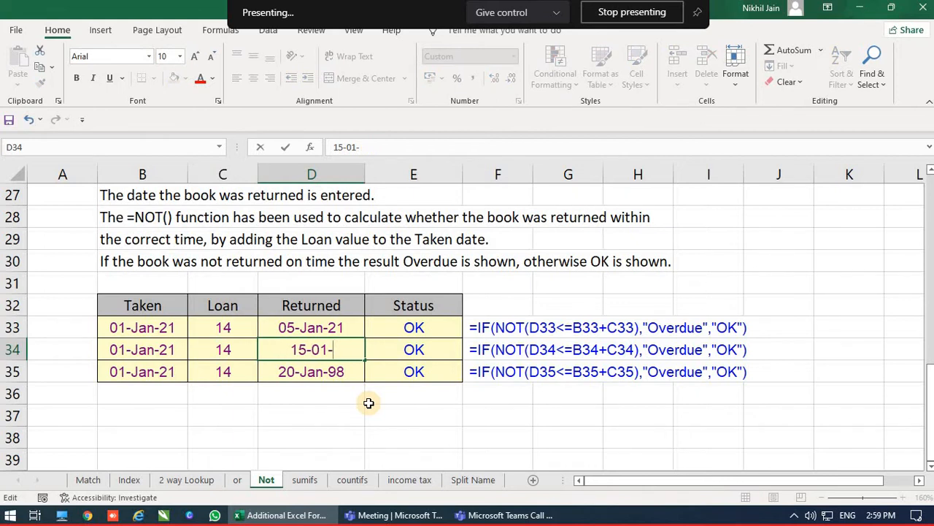
{"action": "type", "text": "2021"}
{"action": "key", "text": "Return"}
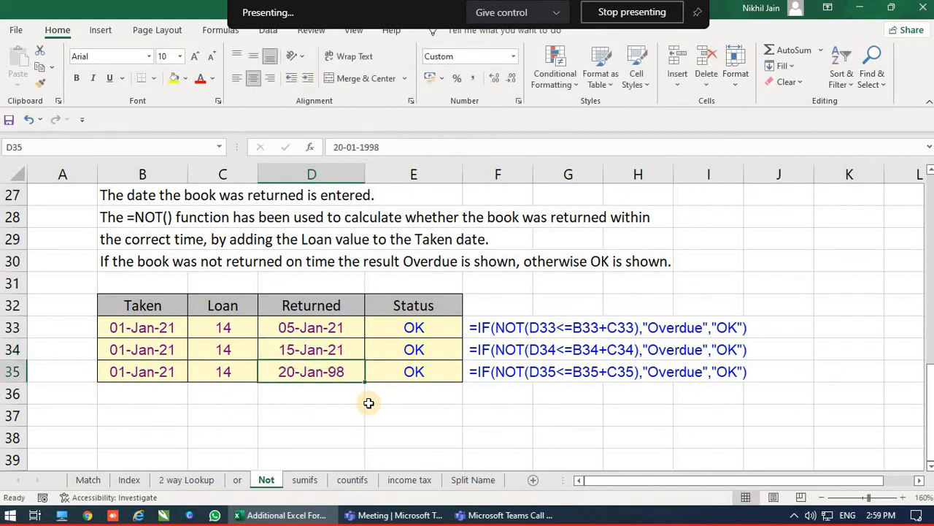
Step: Set the Returned date in D35 to 20-01-2021
{"action": "key", "text": "F2"}
{"action": "key", "text": "BackSpace"}
{"action": "key", "text": "BackSpace"}
{"action": "key", "text": "BackSpace"}
{"action": "key", "text": "BackSpace"}
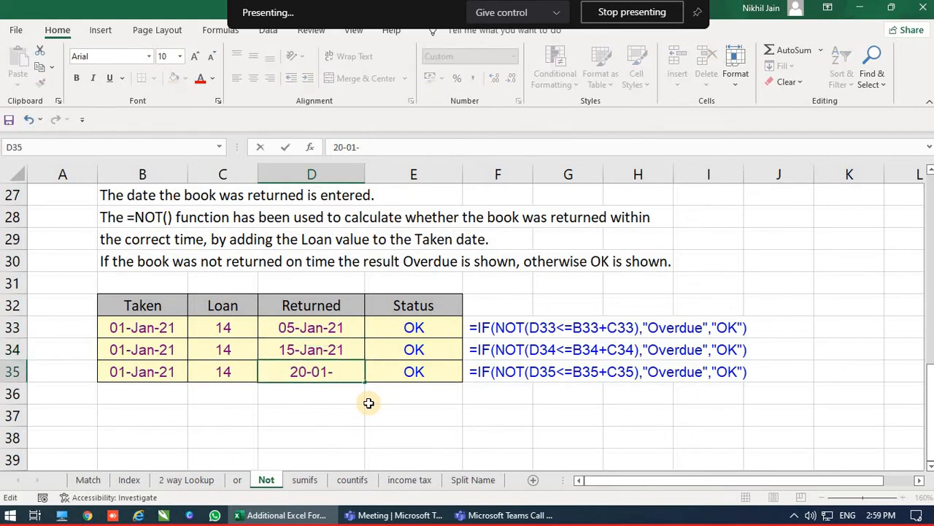
{"action": "type", "text": "2021"}
{"action": "key", "text": "Return"}
{"action": "key", "text": "Up"}
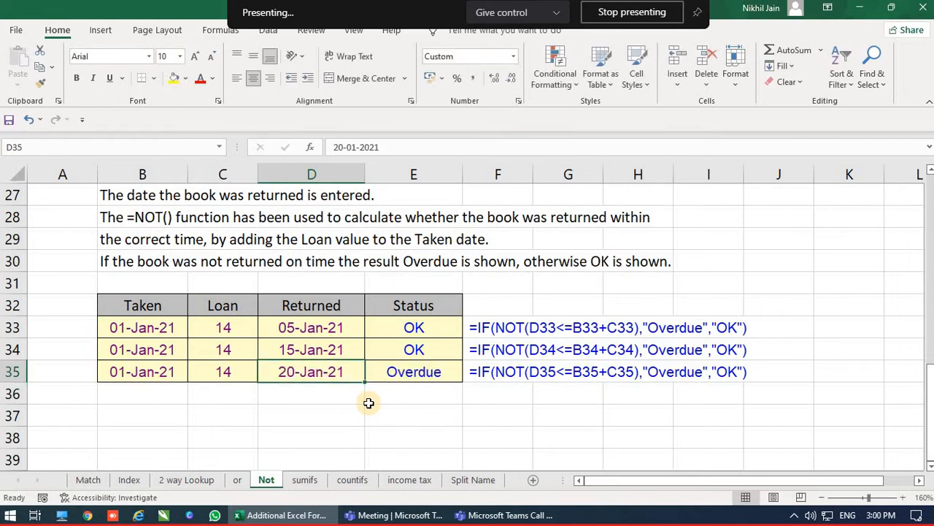
Step: Examine the taken date, loan period, return date and status formula of the first loan in row 33
{"action": "key", "text": "Up"}
{"action": "key", "text": "Left"}
{"action": "key", "text": "Left"}
{"action": "key", "text": "Up"}
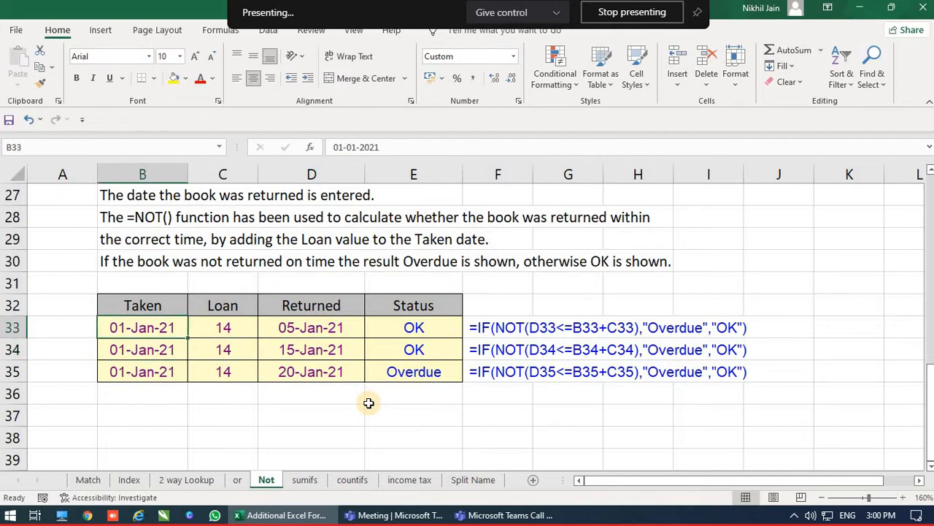
{"action": "key", "text": "Right"}
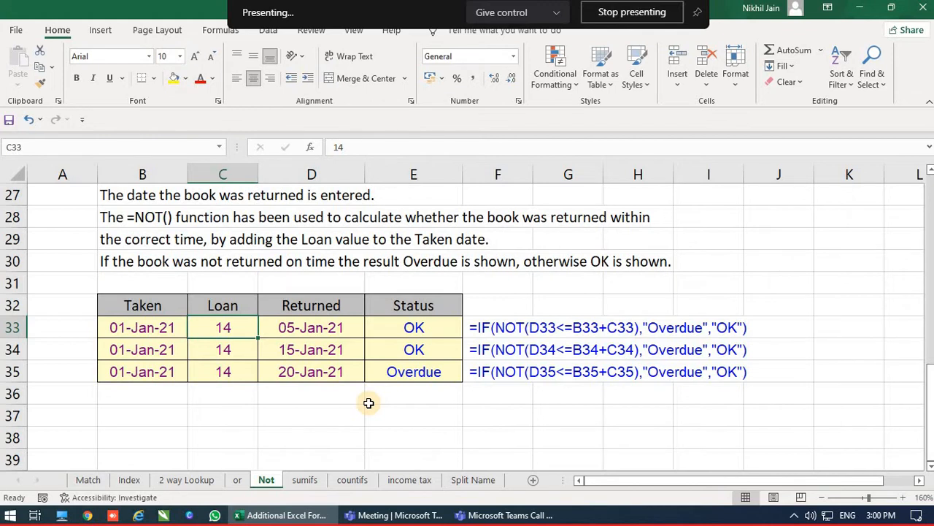
{"action": "key", "text": "Right"}
{"action": "key", "text": "Right"}
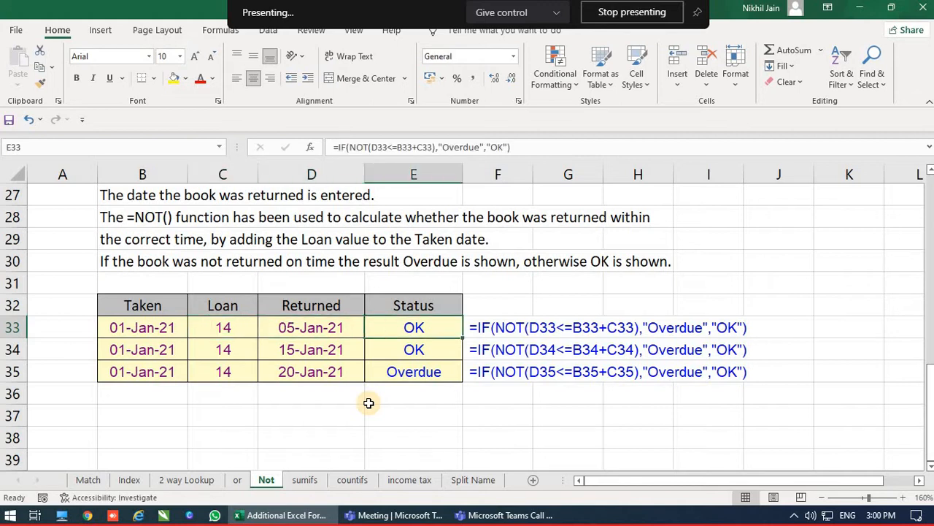
Step: Enter the borrowers' first names beside the first two loans, in A33 and A34
{"action": "key", "text": "Left"}
{"action": "key", "text": "Left"}
{"action": "key", "text": "Left"}
{"action": "key", "text": "Left"}
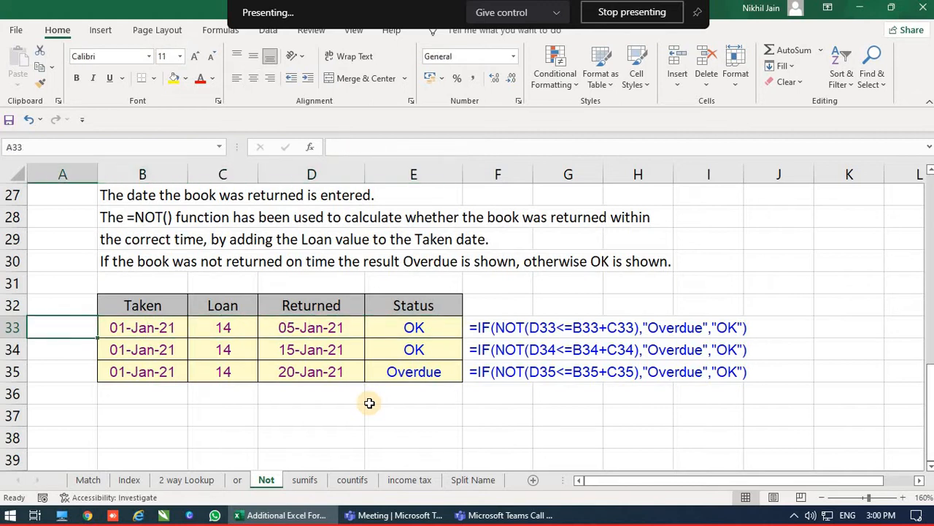
{"action": "type", "text": "Nikhil"}
{"action": "key", "text": "Return"}
{"action": "type", "text": "S"}
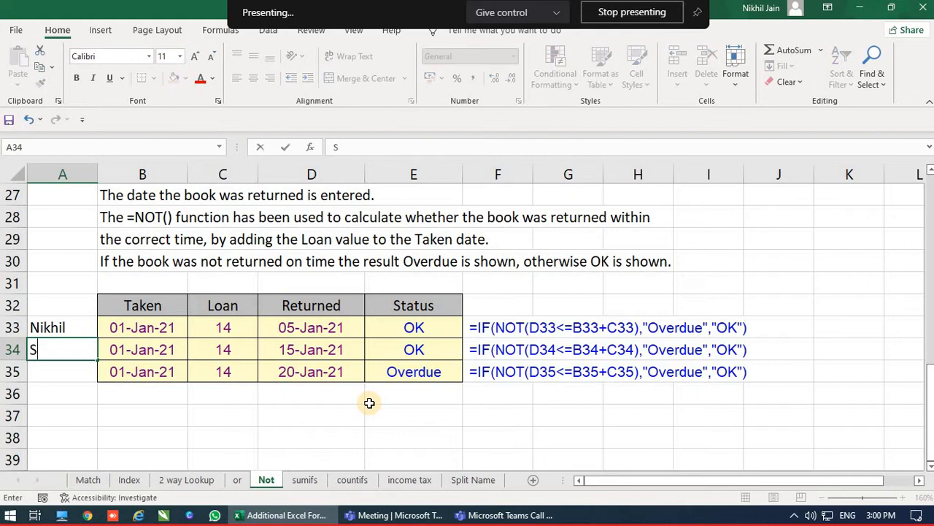
{"action": "type", "text": "ree"}
{"action": "key", "text": "Return"}
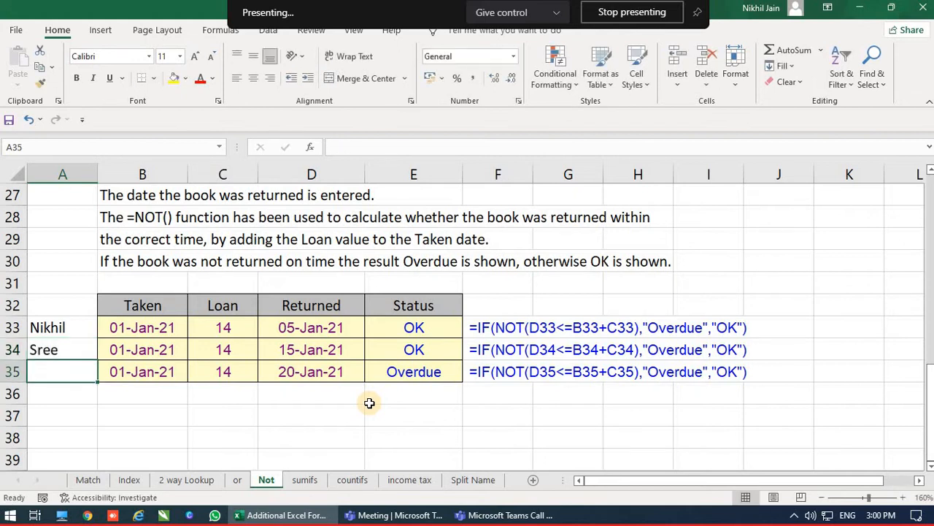
Step: Correct the spelling of the borrower's name in A34 and enter the third borrower's first name in A35
{"action": "key", "text": "Up"}
{"action": "key", "text": "F2"}
{"action": "key", "text": "BackSpace"}
{"action": "key", "text": "BackSpace"}
{"action": "key", "text": "BackSpace"}
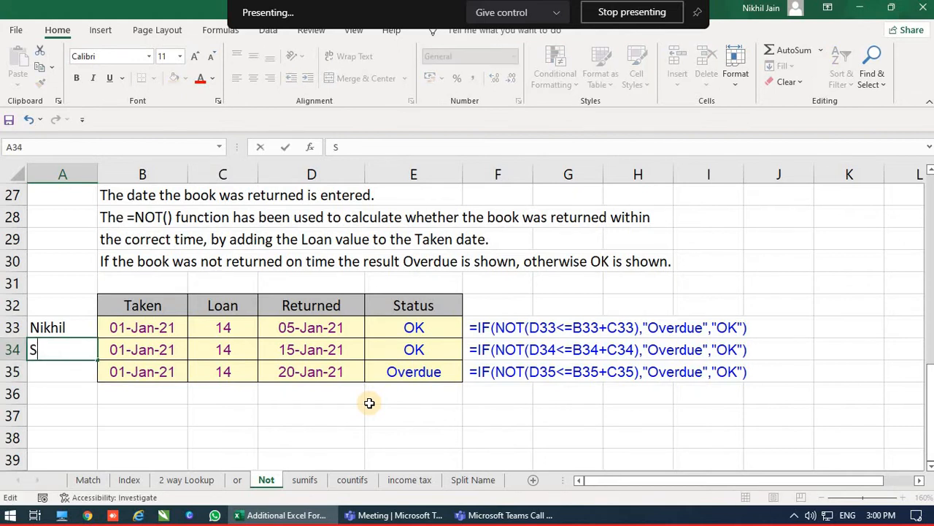
{"action": "type", "text": "j"}
{"action": "key", "text": "BackSpace"}
{"action": "type", "text": "h"}
{"action": "key", "text": "BackSpace"}
{"action": "type", "text": "hree"}
{"action": "key", "text": "Return"}
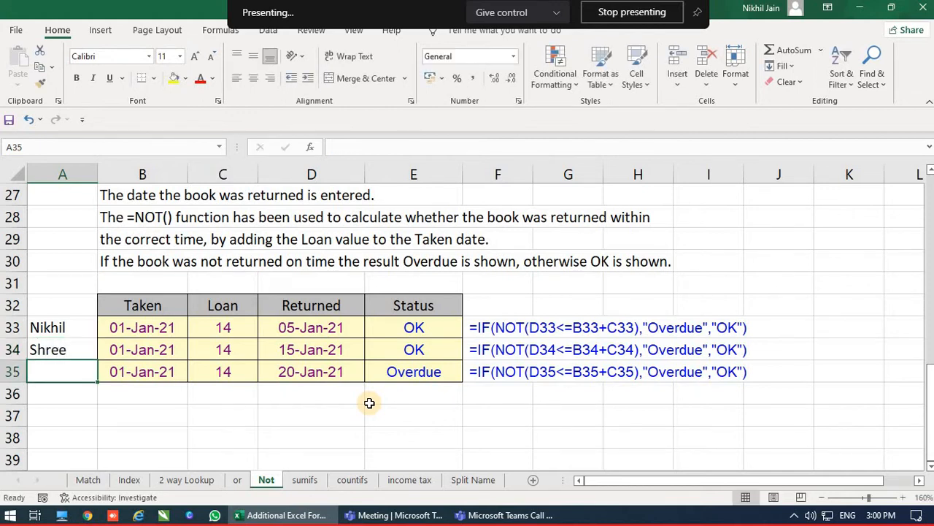
{"action": "type", "text": "Ashish"}
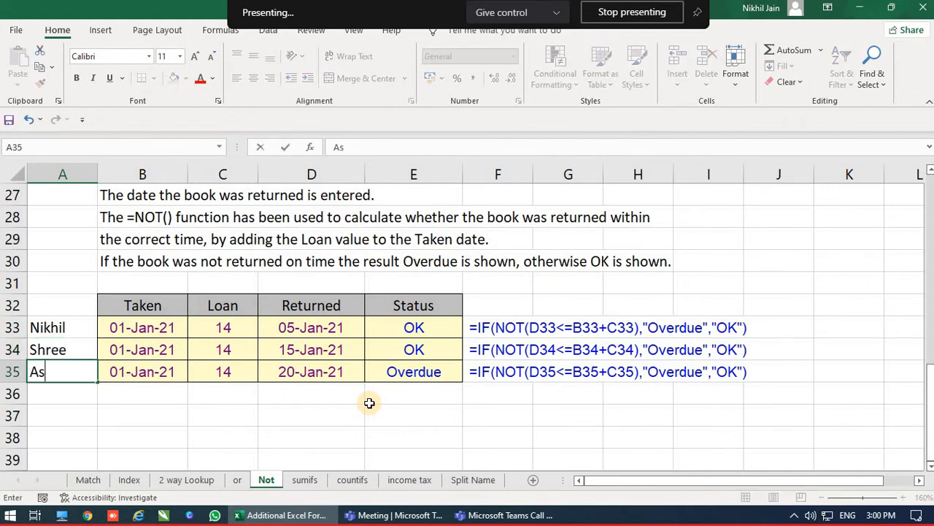
{"action": "key", "text": "Tab"}
Step: Examine the return date in row 35 and the taken date, loan period and return date in row 33
{"action": "key", "text": "Tab"}
{"action": "key", "text": "Tab"}
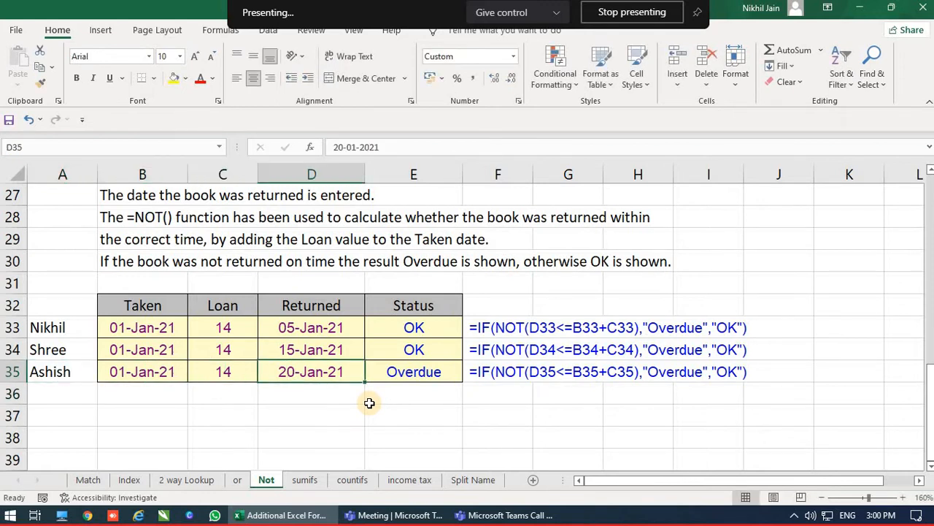
{"action": "key", "text": "Left"}
{"action": "key", "text": "Left"}
{"action": "key", "text": "Up"}
{"action": "key", "text": "Up"}
{"action": "key", "text": "Right"}
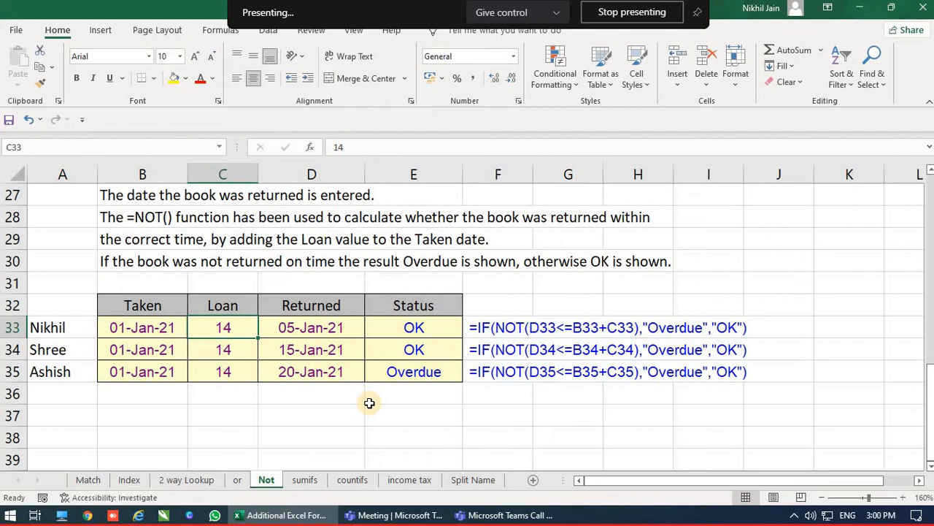
{"action": "key", "text": "Right"}
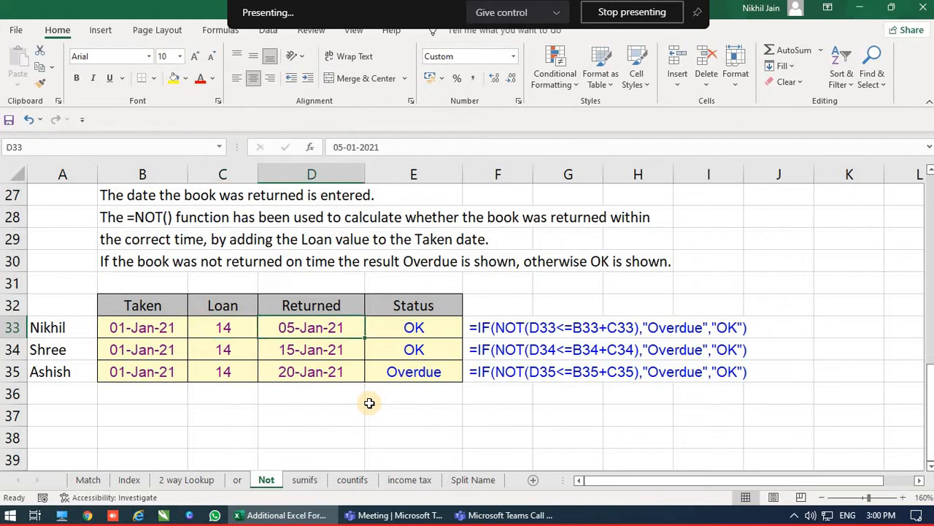
Step: Examine the first loan's borrower, taken date, loan period, return date and status across row 33
{"action": "key", "text": "Left"}
{"action": "key", "text": "Left"}
{"action": "key", "text": "Left"}
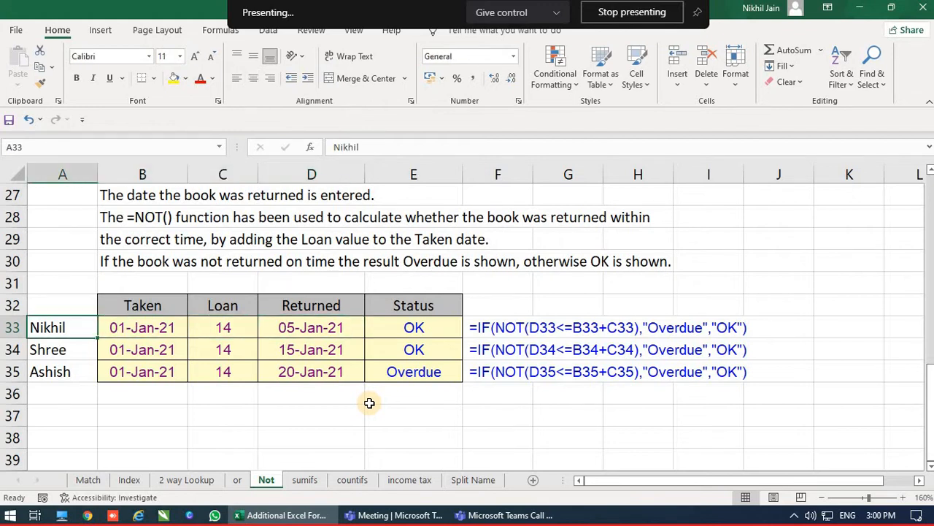
{"action": "key", "text": "Right"}
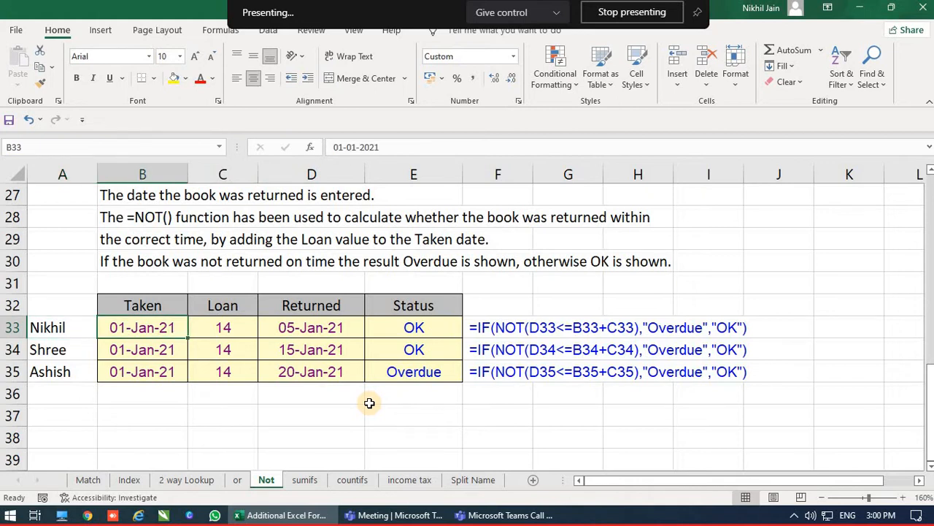
{"action": "key", "text": "Right"}
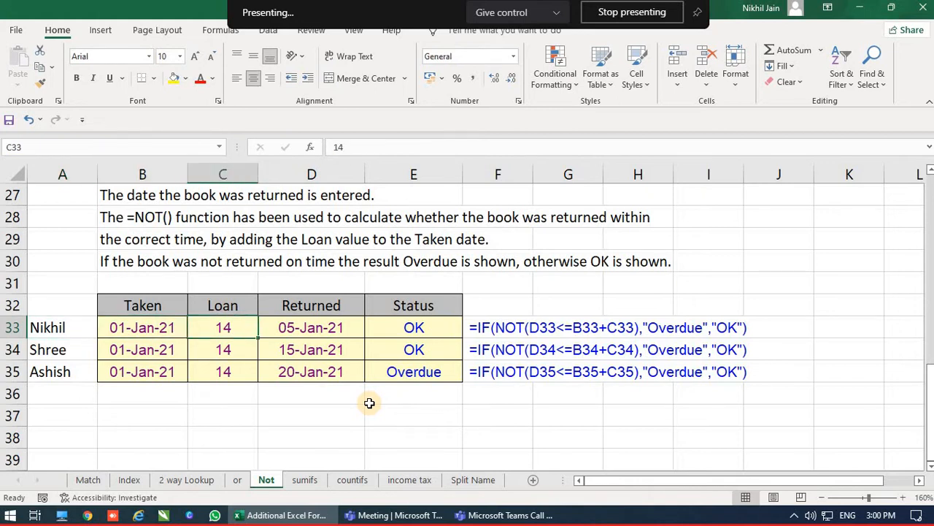
{"action": "key", "text": "Right"}
{"action": "key", "text": "Right"}
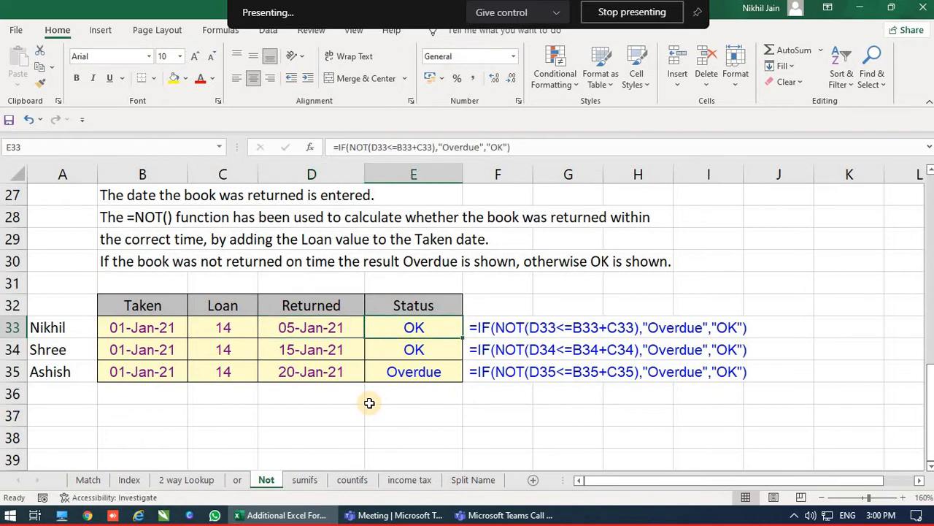
Step: Open the status formula in E33 and examine how NOT is nested as the logical test of IF
{"action": "key", "text": "F2"}
{"action": "key", "text": "Left"}
{"action": "key", "text": "Left"}
{"action": "key", "text": "Left"}
{"action": "key", "text": "Left"}
{"action": "key", "text": "Left"}
{"action": "key", "text": "Left"}
{"action": "key", "text": "Left"}
{"action": "key", "text": "Left"}
{"action": "key", "text": "Left"}
{"action": "key", "text": "Left"}
{"action": "key", "text": "Left"}
{"action": "key", "text": "Left"}
{"action": "key", "text": "Left"}
{"action": "key", "text": "Left"}
{"action": "key", "text": "Left"}
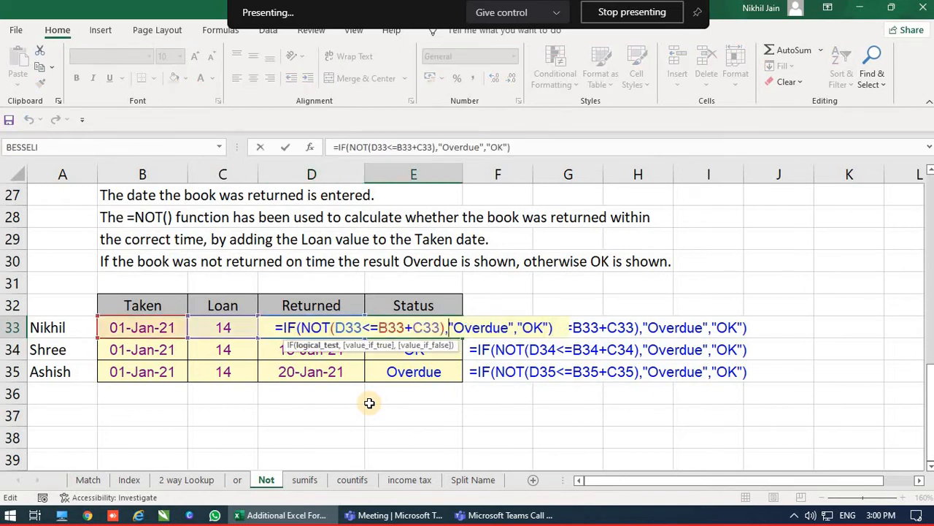
{"action": "key", "text": "Left"}
{"action": "key", "text": "Left"}
{"action": "key", "text": "Left"}
{"action": "key", "text": "Left"}
{"action": "key", "text": "Left"}
{"action": "key", "text": "Left"}
{"action": "key", "text": "Left"}
{"action": "key", "text": "Left"}
{"action": "key", "text": "Left"}
{"action": "key", "text": "Left"}
{"action": "key", "text": "Left"}
{"action": "key", "text": "Left"}
{"action": "key", "text": "Left"}
{"action": "key", "text": "Left"}
{"action": "key", "text": "Left"}
{"action": "key", "text": "Left"}
{"action": "key", "text": "Left"}
{"action": "key", "text": "Left"}
{"action": "key", "text": "Left"}
{"action": "key", "text": "Left"}
{"action": "key", "text": "Right"}
{"action": "key", "text": "Right"}
{"action": "key", "text": "Right"}
{"action": "key", "text": "Right"}
{"action": "key", "text": "Right"}
{"action": "key", "text": "Right"}
{"action": "key", "text": "Right"}
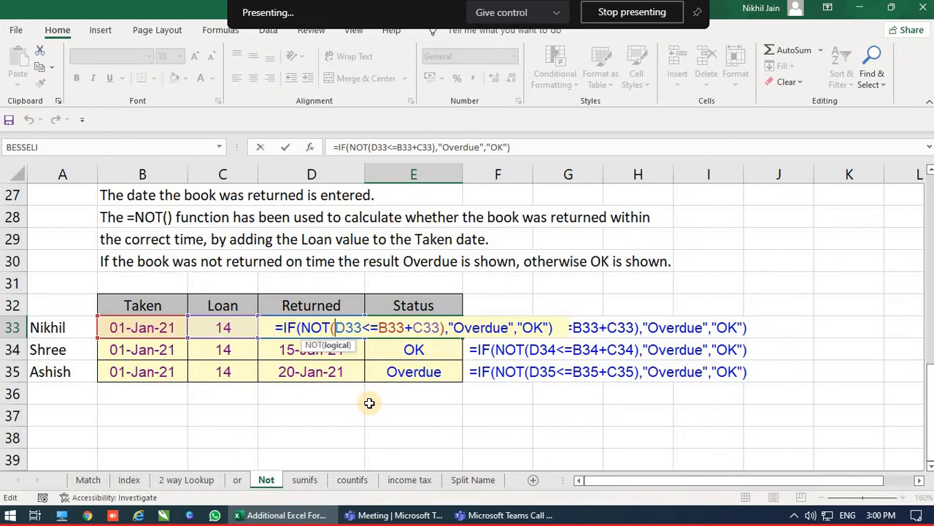
Step: Examine the D33<=B33+C33 comparison and the "Overdue" and "OK" arguments in the E33 formula, then leave the formula
{"action": "key", "text": "Right"}
{"action": "key", "text": "Right"}
{"action": "key", "text": "Right"}
{"action": "key", "text": "Right"}
{"action": "key", "text": "Right"}
{"action": "key", "text": "Right"}
{"action": "key", "text": "Right"}
{"action": "key", "text": "Right"}
{"action": "key", "text": "Right"}
{"action": "key", "text": "Right"}
{"action": "key", "text": "Right"}
{"action": "key", "text": "Right"}
{"action": "key", "text": "Right"}
{"action": "key", "text": "Right"}
{"action": "key", "text": "Right"}
{"action": "key", "text": "Right"}
{"action": "key", "text": "Right"}
{"action": "key", "text": "Right"}
{"action": "key", "text": "Right"}
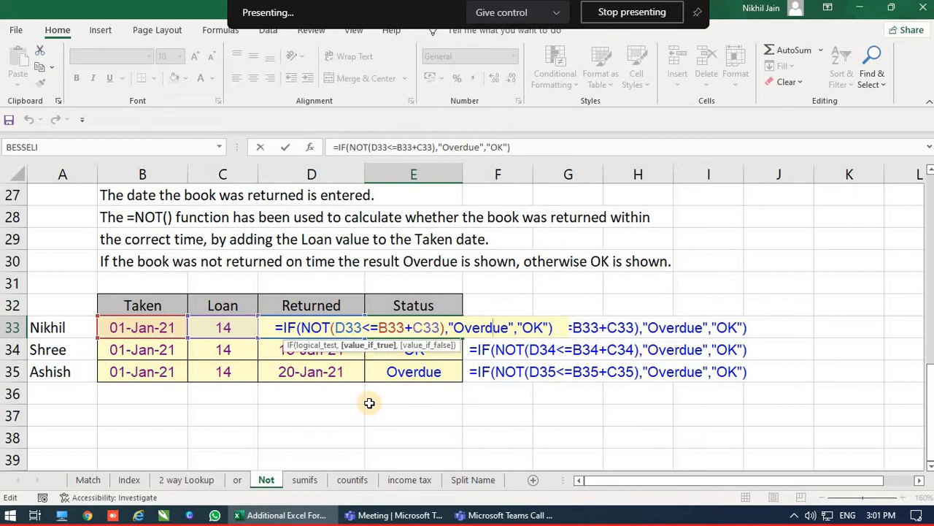
{"action": "key", "text": "Right"}
{"action": "key", "text": "Right"}
{"action": "key", "text": "Right"}
{"action": "key", "text": "Right"}
{"action": "key", "text": "Right"}
{"action": "key", "text": "Right"}
{"action": "key", "text": "Right"}
{"action": "key", "text": "Right"}
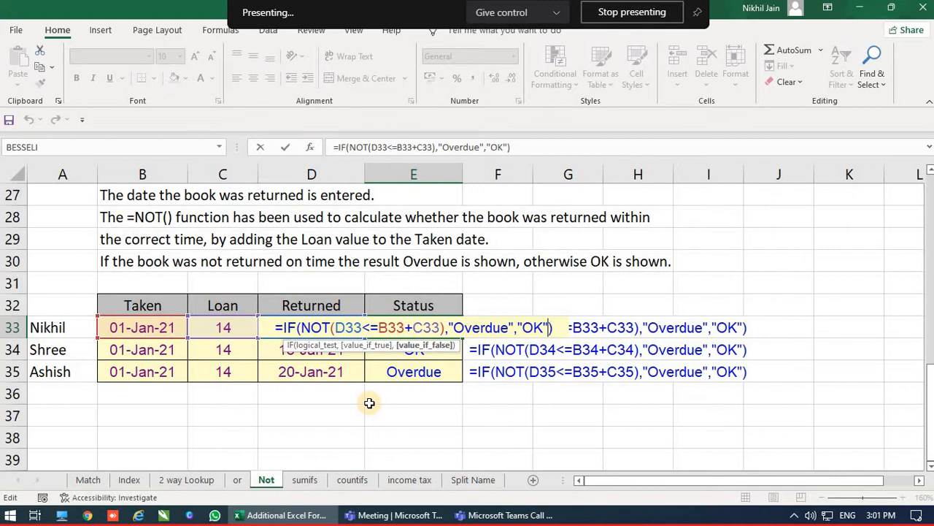
{"action": "key", "text": "Right"}
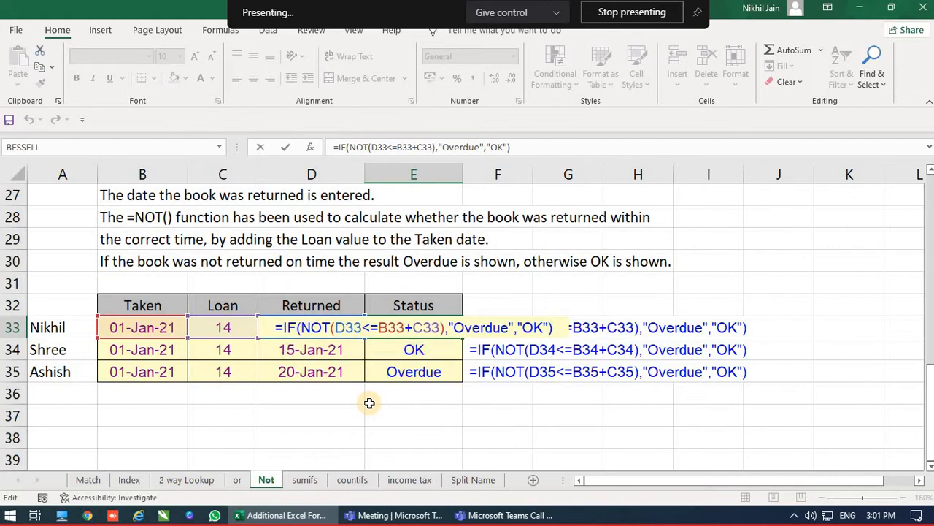
{"action": "key", "text": "Left"}
{"action": "key", "text": "Return"}
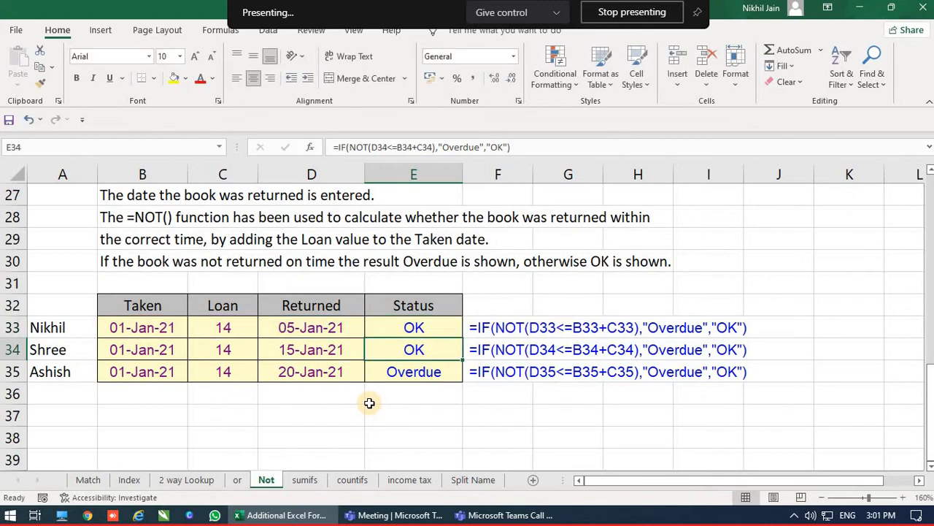
Step: Reopen the status formula in E33 and examine the NOT function wrapped around the return date comparison
{"action": "key", "text": "Up"}
{"action": "key", "text": "F2"}
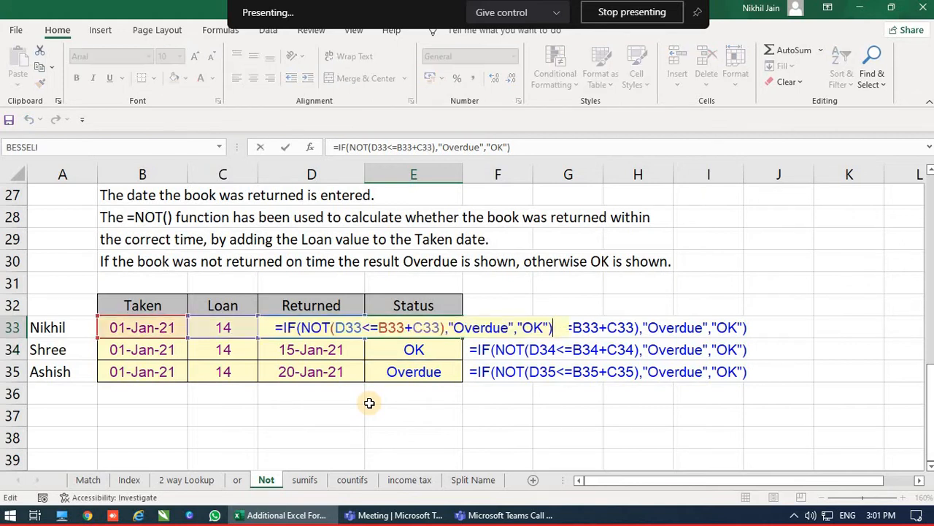
{"action": "key", "text": "Left"}
{"action": "key", "text": "Left"}
{"action": "key", "text": "Left"}
{"action": "key", "text": "Left"}
{"action": "key", "text": "Left"}
{"action": "key", "text": "Left"}
{"action": "key", "text": "Left"}
{"action": "key", "text": "Left"}
{"action": "key", "text": "Left"}
{"action": "key", "text": "Left"}
{"action": "key", "text": "Left"}
{"action": "key", "text": "Left"}
{"action": "key", "text": "Left"}
{"action": "key", "text": "Left"}
{"action": "key", "text": "Left"}
{"action": "key", "text": "Left"}
{"action": "key", "text": "Left"}
{"action": "key", "text": "Left"}
{"action": "key", "text": "Left"}
{"action": "key", "text": "Left"}
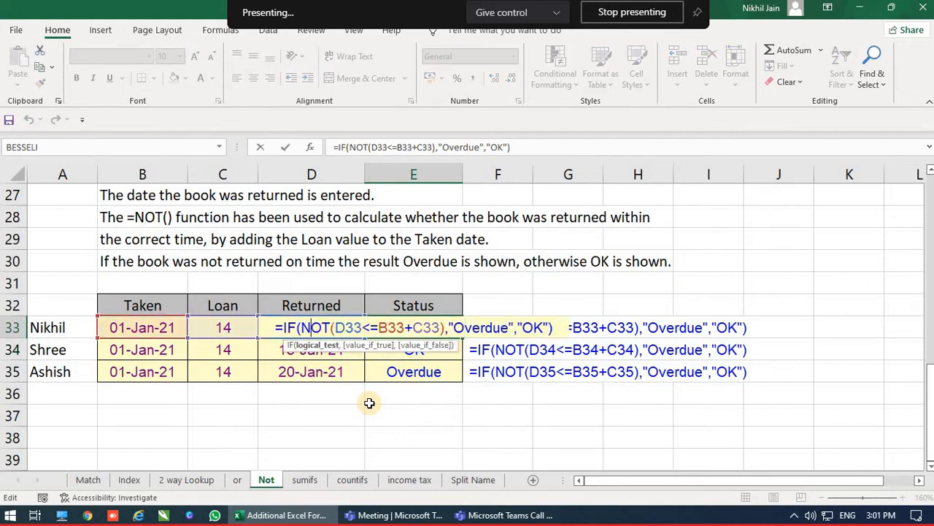
{"action": "key", "text": "Right"}
{"action": "key", "text": "Right"}
{"action": "key", "text": "Right"}
{"action": "key", "text": "Right"}
{"action": "key", "text": "Right"}
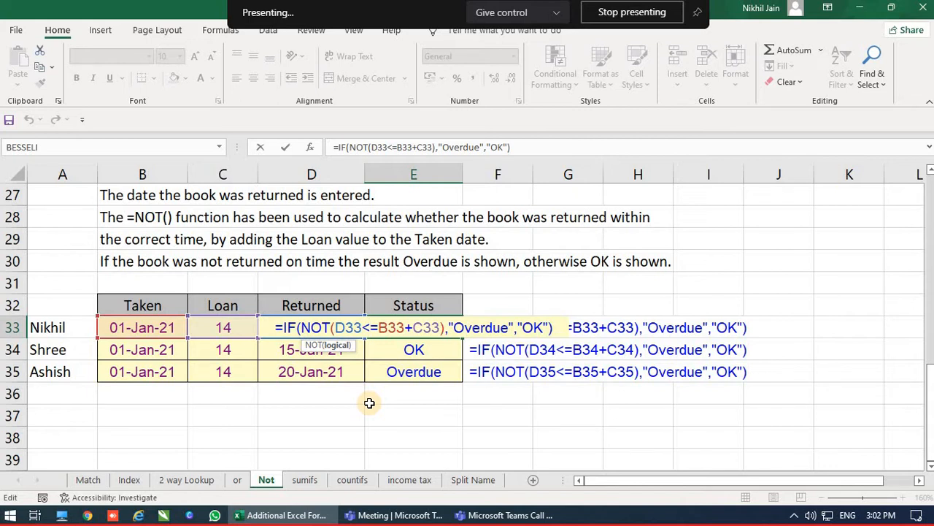
{"action": "key", "text": "Return"}
{"action": "key", "text": "Up"}
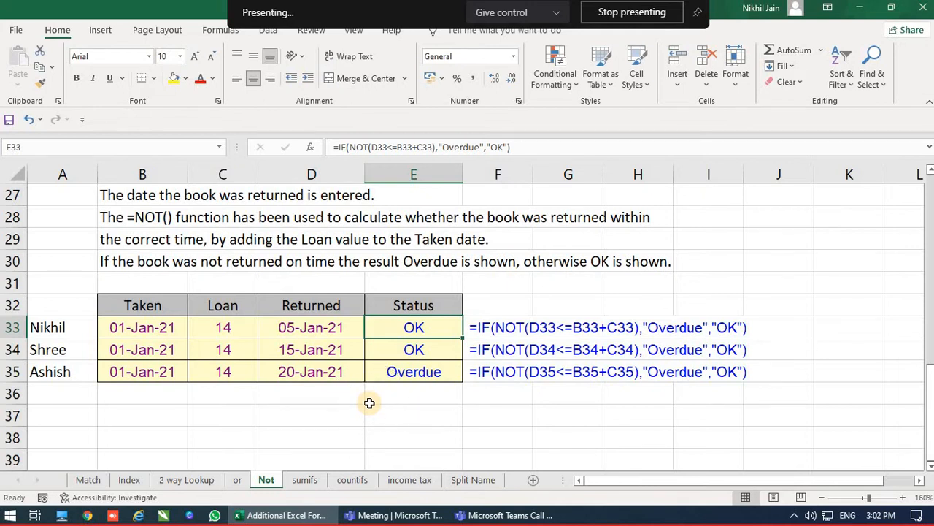
Step: Open the sumifs sheet and examine the sum range, criteria ranges and criteria of the SUMIFS formula in F2
{"action": "left_click", "coordinate": [307, 484]}
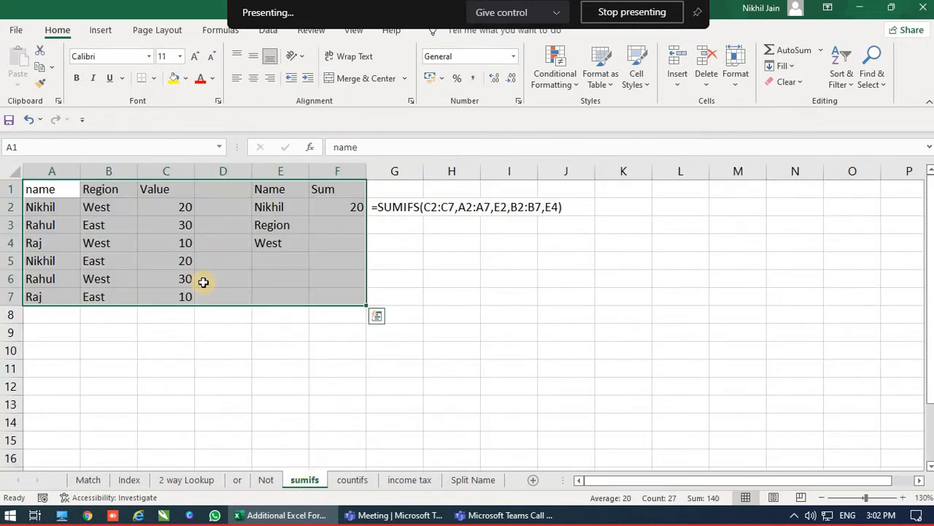
{"action": "left_click", "coordinate": [203, 282]}
{"action": "scroll", "coordinate": [206, 202], "scroll_direction": "up", "scroll_amount": 3}
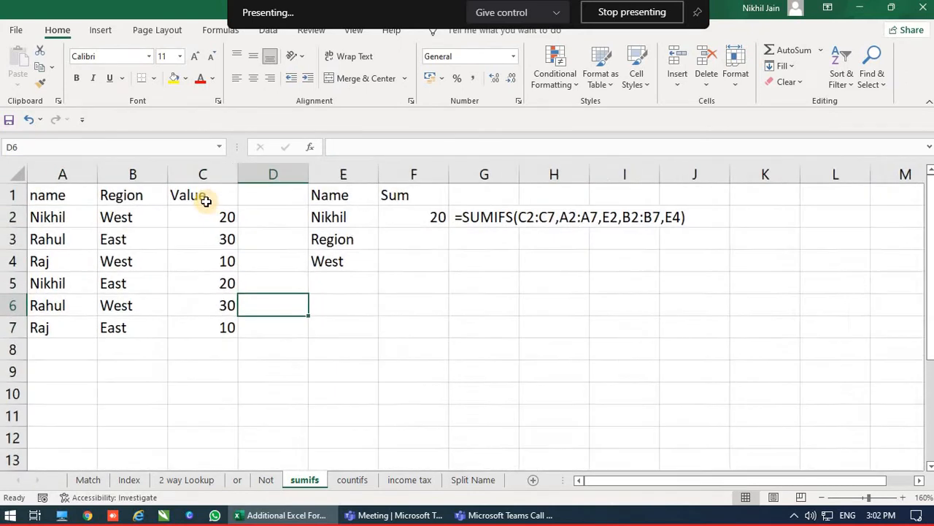
{"action": "scroll", "coordinate": [207, 202], "scroll_direction": "up", "scroll_amount": 2}
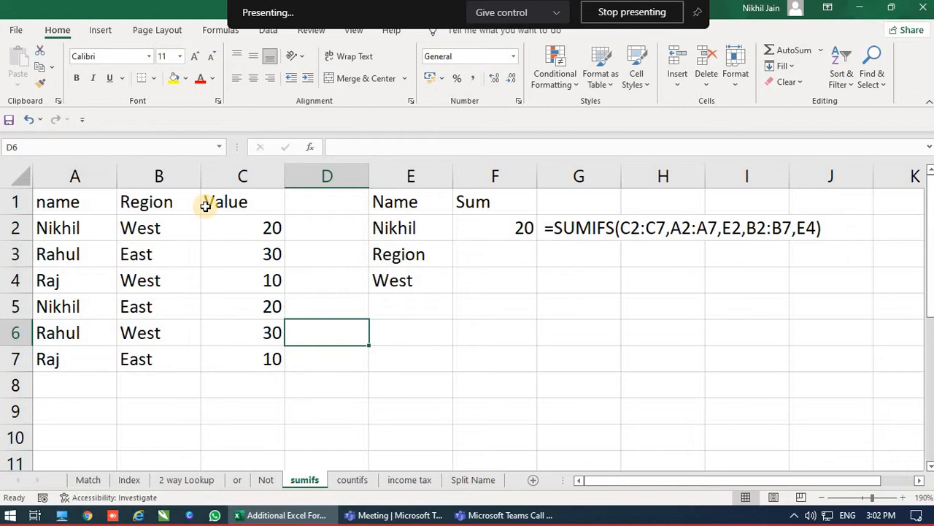
{"action": "key", "text": "Up"}
{"action": "key", "text": "Up"}
{"action": "key", "text": "Right"}
{"action": "key", "text": "Right"}
{"action": "key", "text": "Up"}
{"action": "key", "text": "Up"}
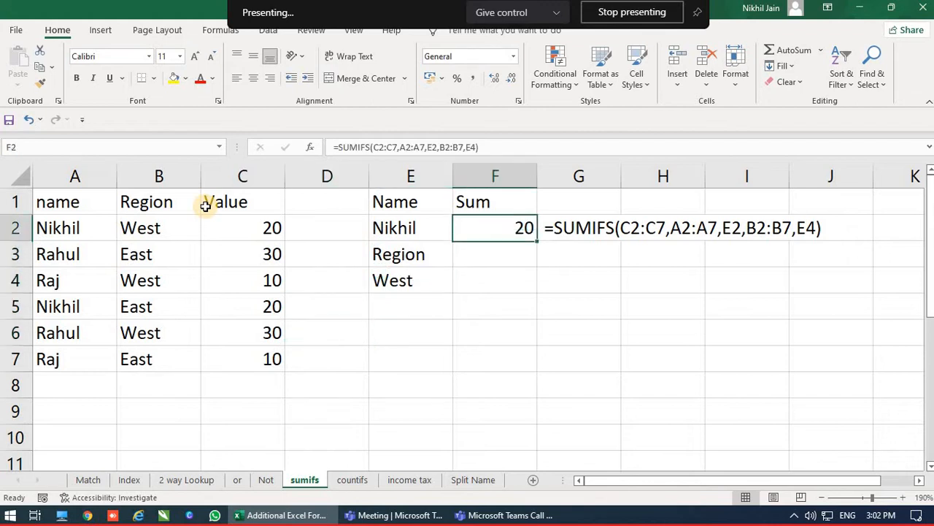
{"action": "key", "text": "F2"}
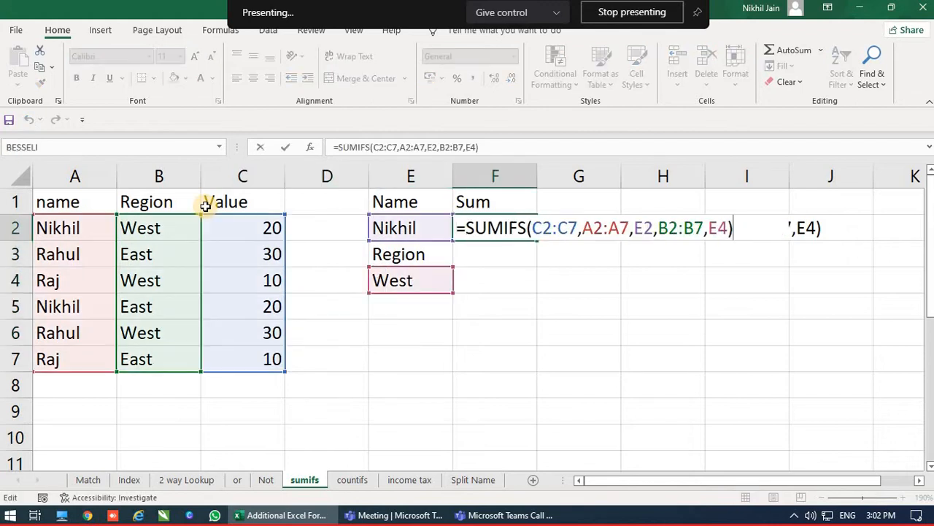
{"action": "key", "text": "Left"}
{"action": "key", "text": "Left"}
{"action": "key", "text": "Left"}
{"action": "key", "text": "Left"}
{"action": "key", "text": "Left"}
{"action": "key", "text": "Left"}
{"action": "key", "text": "Left"}
{"action": "key", "text": "Left"}
{"action": "key", "text": "Left"}
{"action": "key", "text": "Left"}
{"action": "key", "text": "Left"}
{"action": "key", "text": "Left"}
{"action": "key", "text": "Left"}
{"action": "key", "text": "Left"}
{"action": "key", "text": "Left"}
{"action": "key", "text": "Left"}
{"action": "key", "text": "Left"}
{"action": "key", "text": "Left"}
{"action": "key", "text": "Left"}
{"action": "key", "text": "Left"}
{"action": "key", "text": "Left"}
{"action": "key", "text": "Left"}
{"action": "key", "text": "Left"}
{"action": "key", "text": "Left"}
{"action": "key", "text": "Left"}
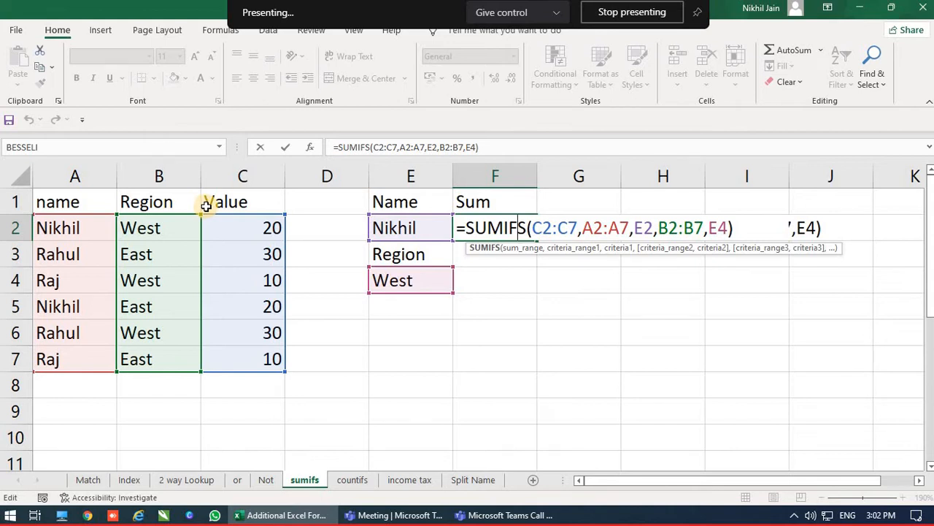
{"action": "key", "text": "Return"}
Step: Enter the labels sumif in F6 and sumifs in F7
{"action": "key", "text": "Down"}
{"action": "key", "text": "Down"}
{"action": "key", "text": "Down"}
{"action": "type", "text": "sumif"}
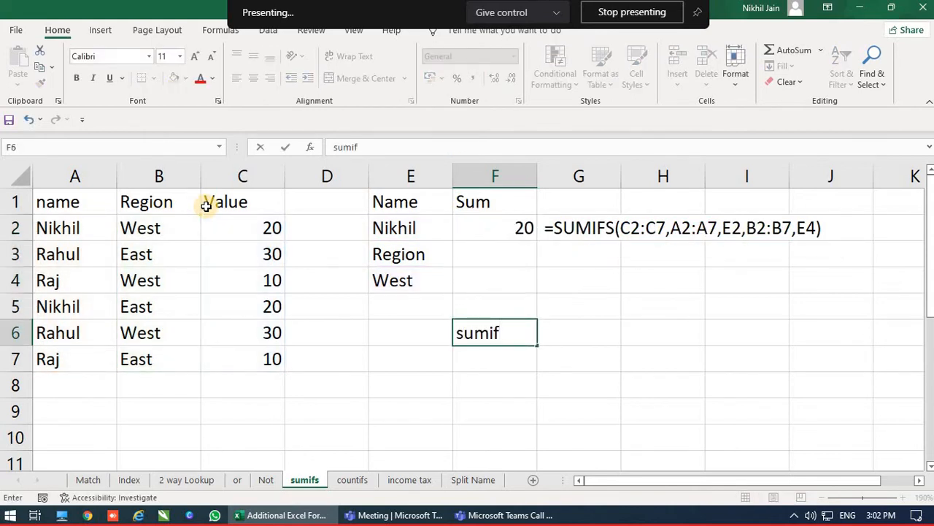
{"action": "key", "text": "Return"}
{"action": "type", "text": "sumifs"}
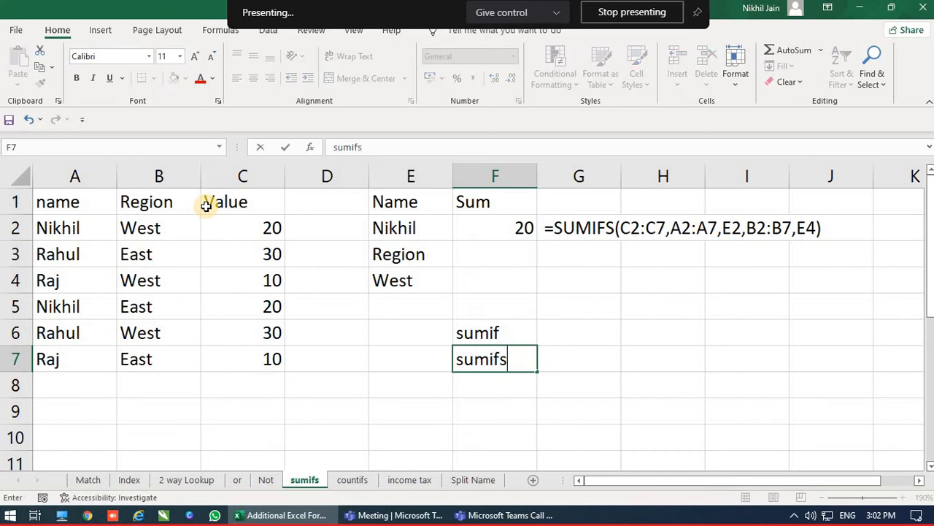
{"action": "key", "text": "Return"}
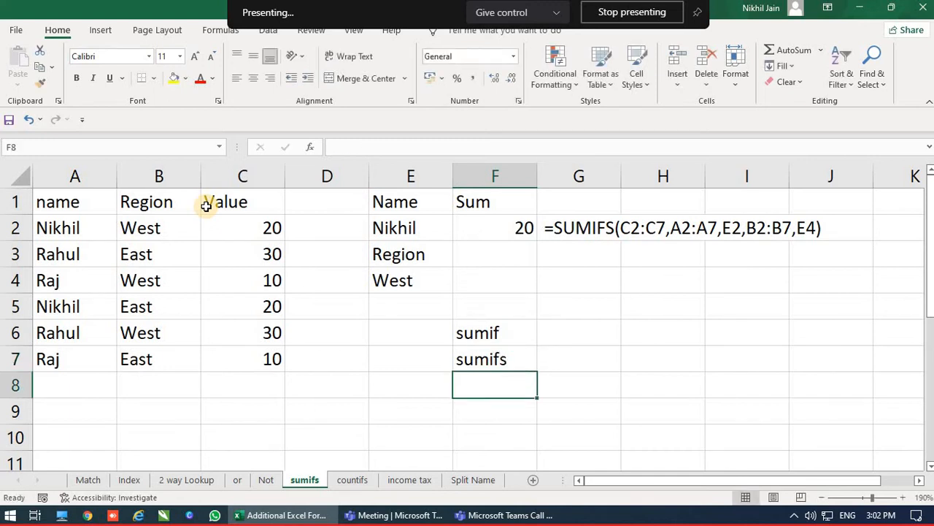
{"action": "key", "text": "Up"}
{"action": "key", "text": "Up"}
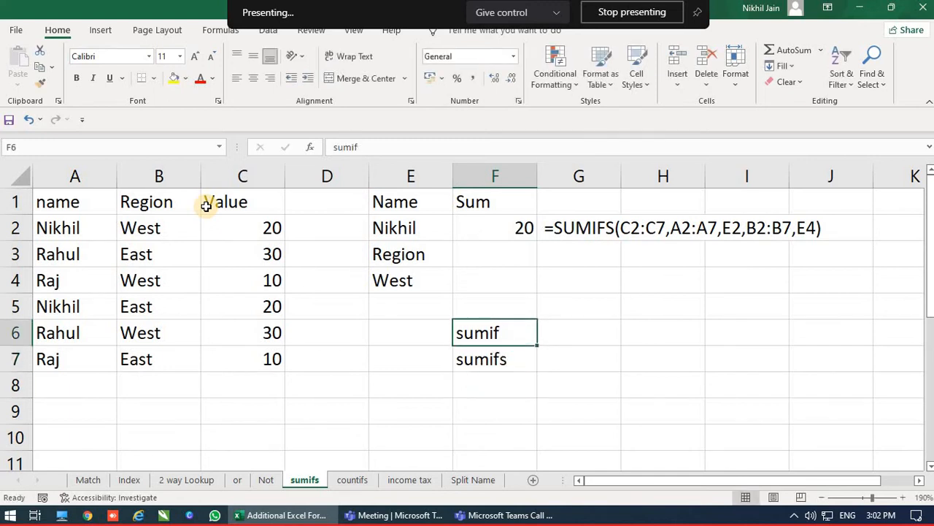
{"action": "key", "text": "Down"}
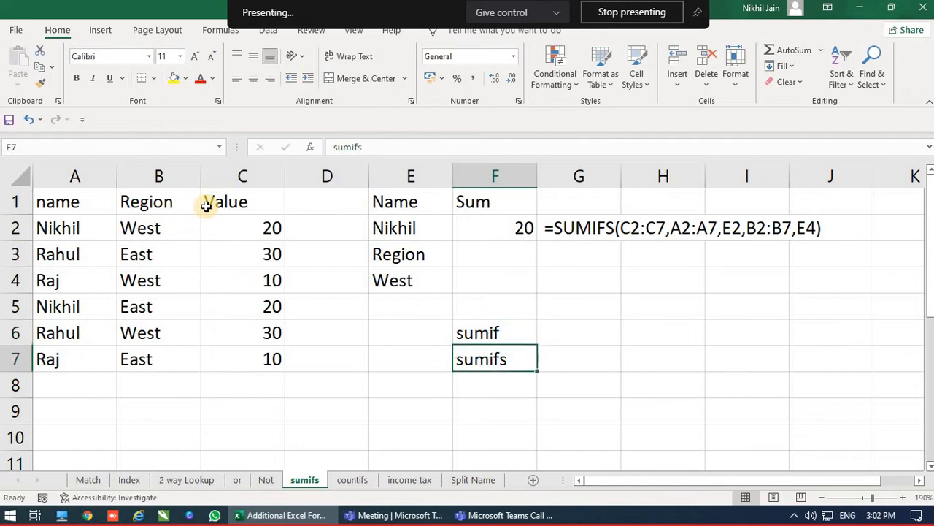
{"action": "key", "text": "Up"}
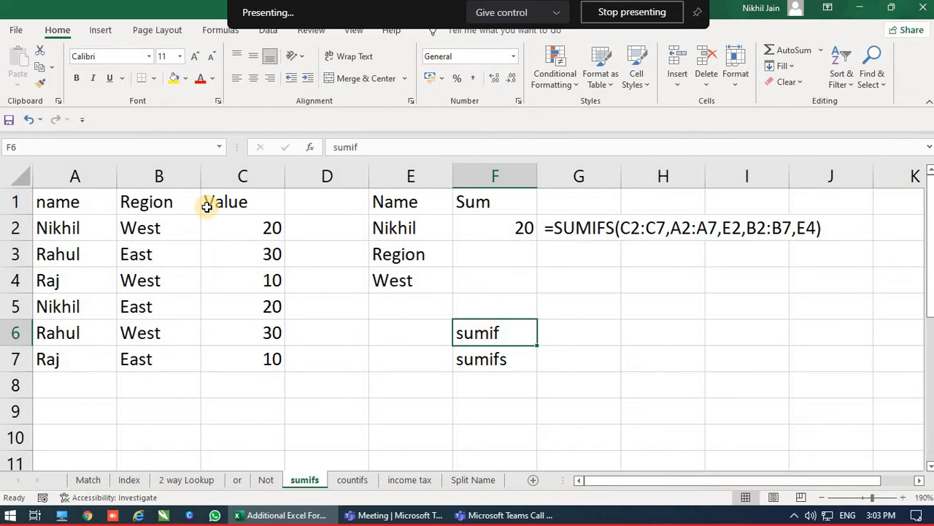
{"action": "key", "text": "Left"}
{"action": "key", "text": "Down"}
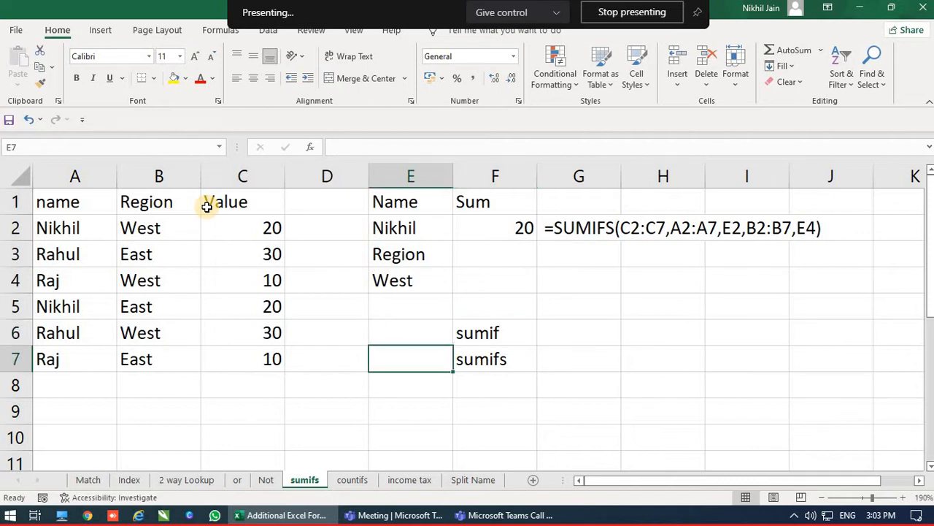
Step: Clear the sumif and sumifs labels from cells F6 and F7
{"action": "key", "text": "Up"}
{"action": "key", "text": "Right"}
{"action": "key", "text": "Delete"}
{"action": "key", "text": "Down"}
{"action": "key", "text": "Delete"}
{"action": "key", "text": "Left"}
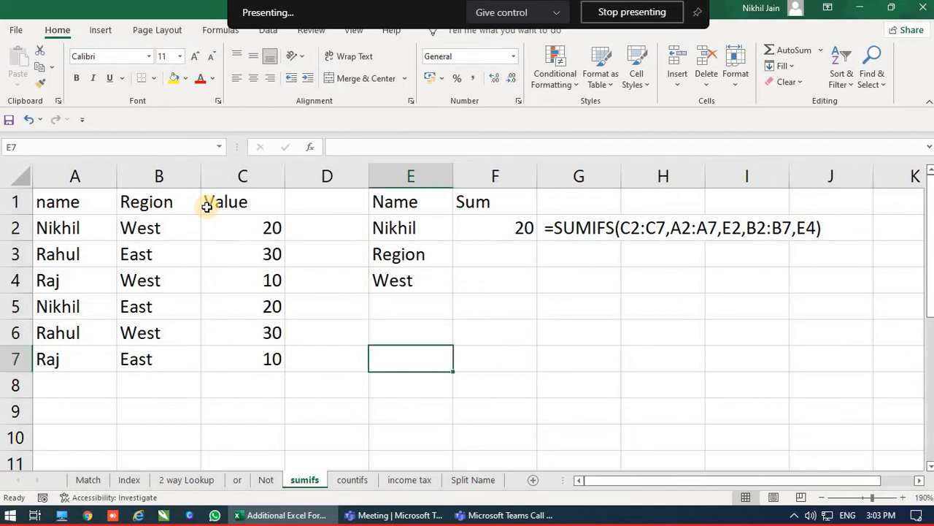
Step: Change the header in F1 to Sumifs
{"action": "key", "text": "Down"}
{"action": "key", "text": "Down"}
{"action": "key", "text": "Up"}
{"action": "key", "text": "Up"}
{"action": "key", "text": "Up"}
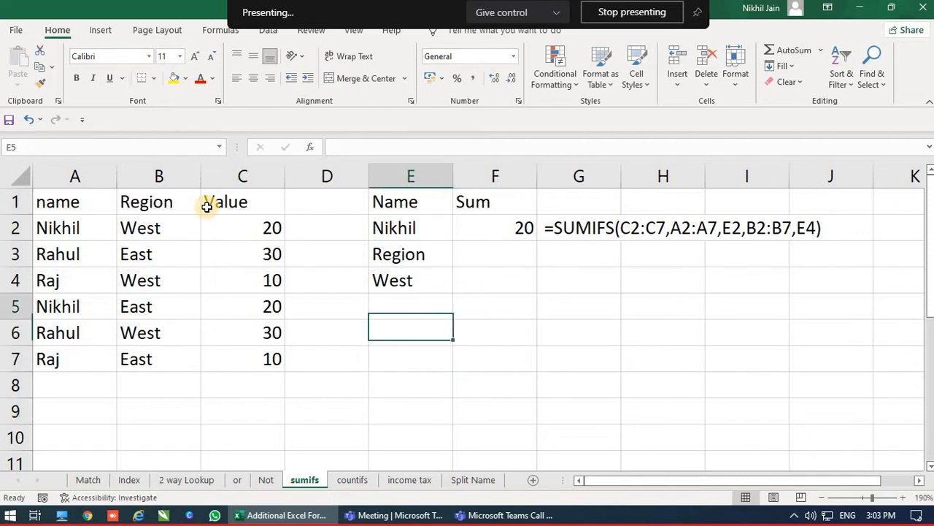
{"action": "key", "text": "Up"}
{"action": "key", "text": "Up"}
{"action": "key", "text": "Up"}
{"action": "key", "text": "Up"}
{"action": "key", "text": "Up"}
{"action": "key", "text": "Right"}
{"action": "key", "text": "F2"}
{"action": "type", "text": "ifs"}
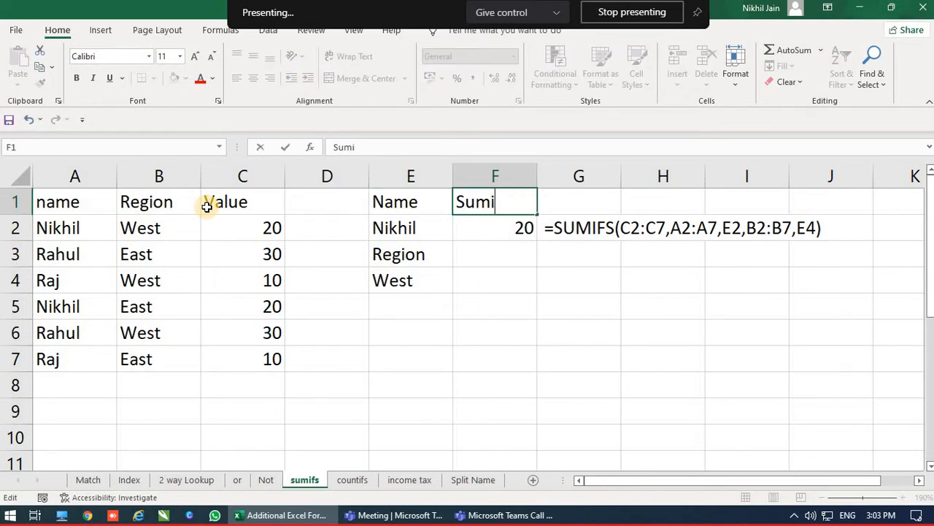
{"action": "key", "text": "Return"}
Step: Enter the label Sumif in cell E8
{"action": "key", "text": "Down"}
{"action": "key", "text": "Down"}
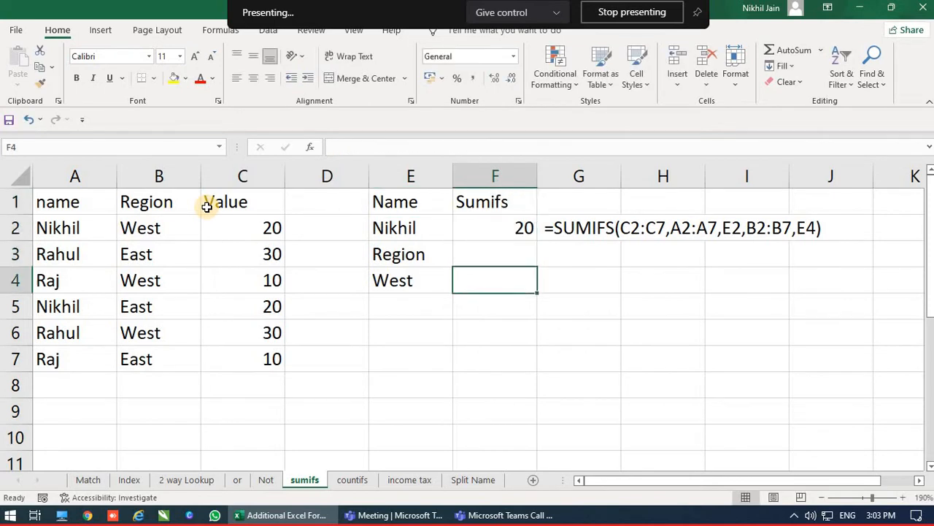
{"action": "key", "text": "Down"}
{"action": "key", "text": "Down"}
{"action": "key", "text": "Down"}
{"action": "key", "text": "Down"}
{"action": "key", "text": "Left"}
{"action": "type", "text": "Sumif"}
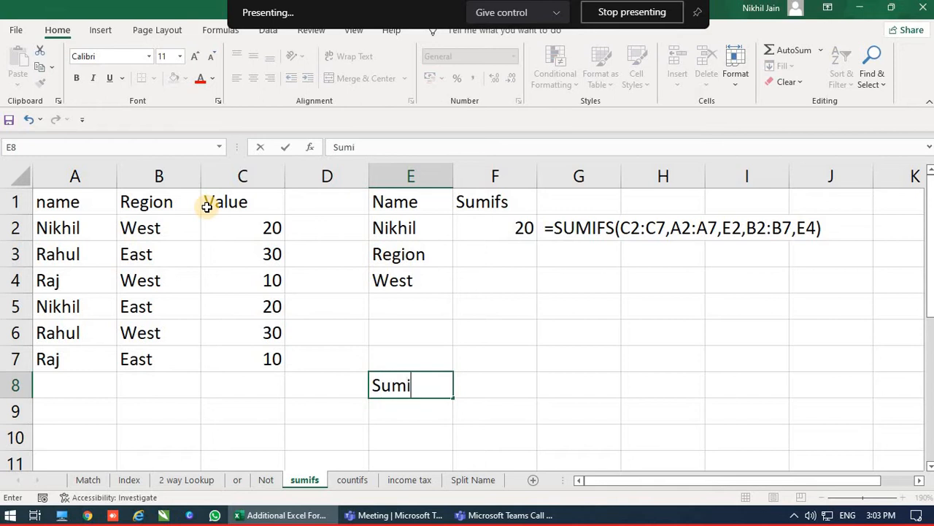
{"action": "key", "text": "Return"}
Step: Start a SUMIF formula in F8 with the name cells A2:A7 as the range argument
{"action": "key", "text": "Up"}
{"action": "key", "text": "Right"}
{"action": "type", "text": "=su"}
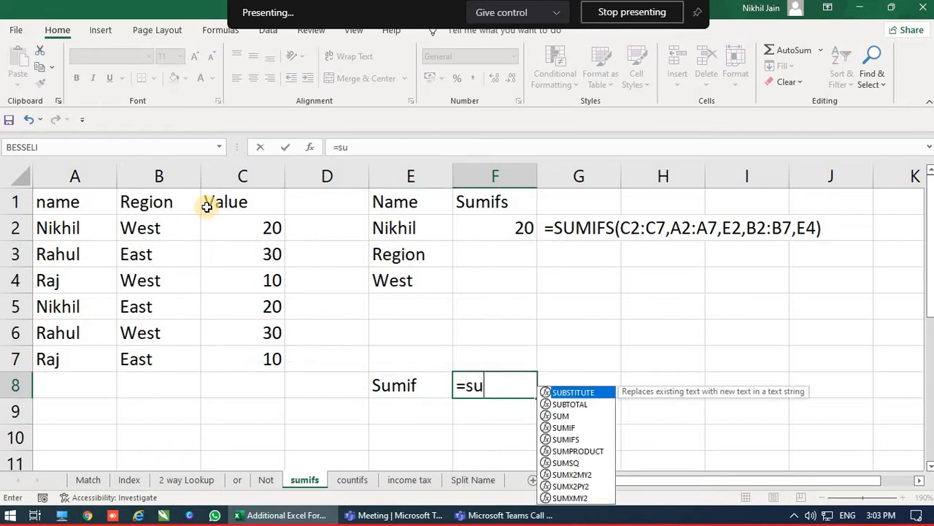
{"action": "type", "text": "mif("}
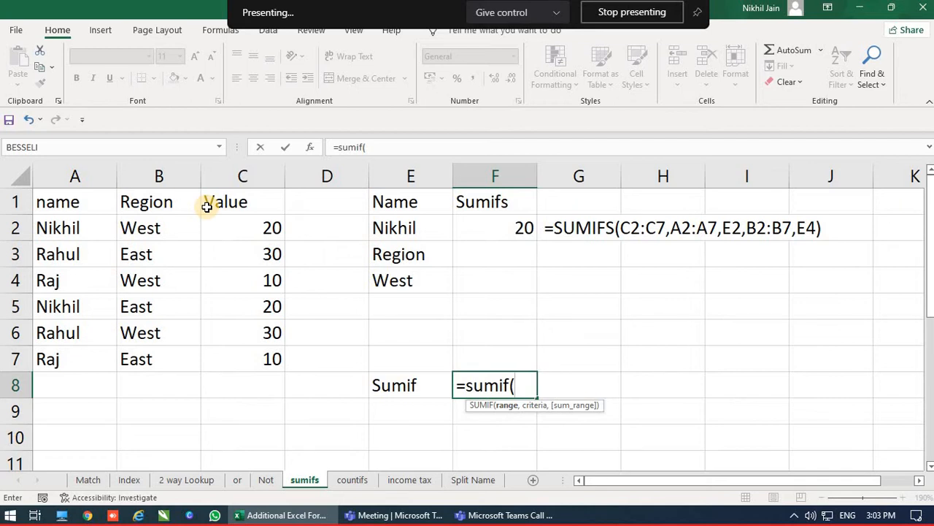
{"action": "key", "text": "Left"}
{"action": "key", "text": "Left"}
{"action": "key", "text": "Left"}
{"action": "key", "text": "Left"}
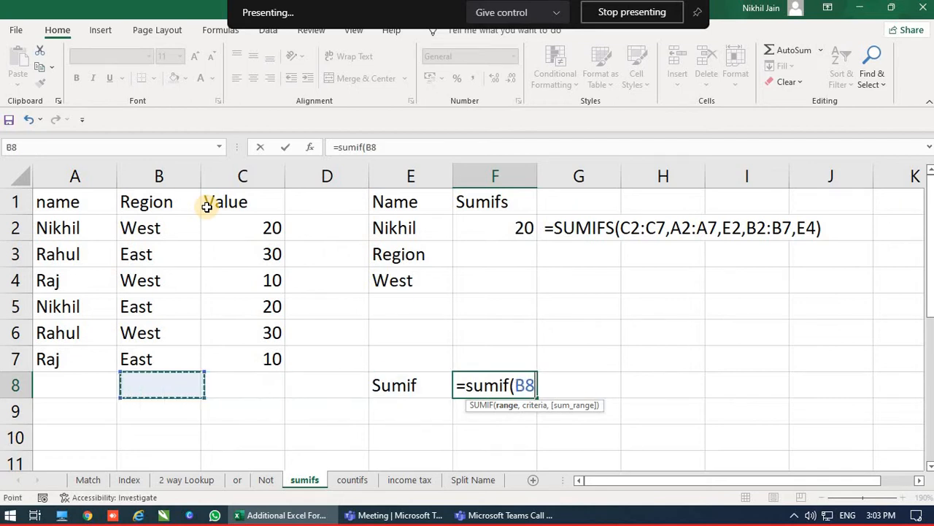
{"action": "key", "text": "Left"}
{"action": "key", "text": "Up"}
{"action": "key", "text": "shift+Up"}
{"action": "key", "text": "shift+Up"}
{"action": "key", "text": "shift+Up"}
{"action": "key", "text": "shift+Up"}
{"action": "key", "text": "shift+Up"}
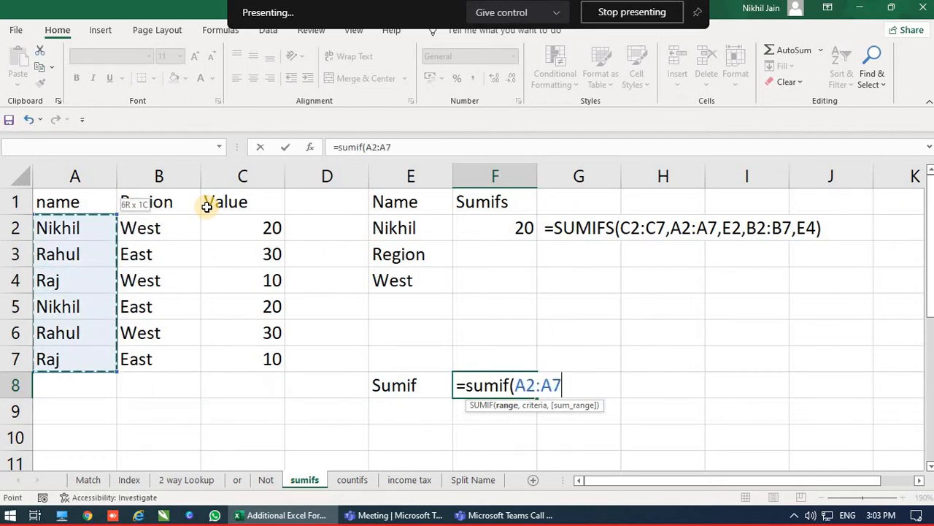
{"action": "type", "text": ","}
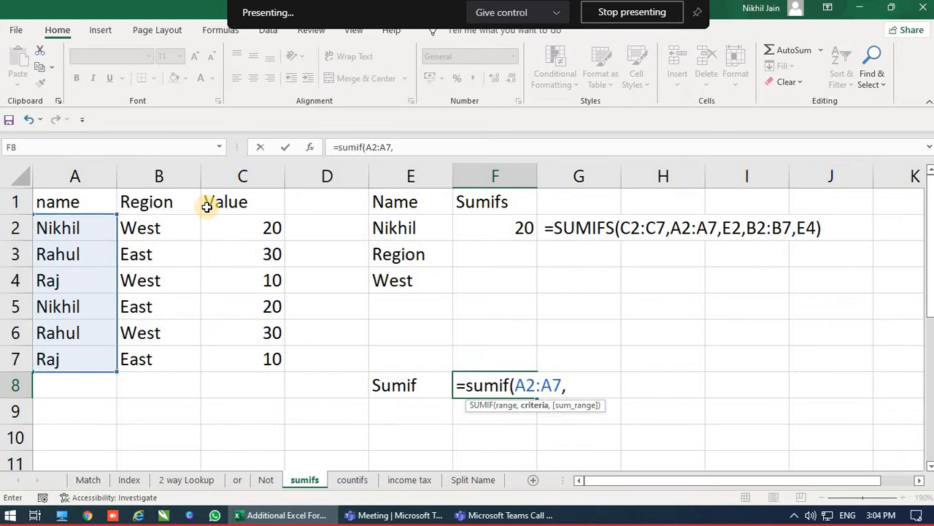
Step: Set cell E9 as the criteria argument of the SUMIF formula
{"action": "type", "text": "\"N"}
{"action": "key", "text": "BackSpace"}
{"action": "key", "text": "BackSpace"}
{"action": "key", "text": "Up"}
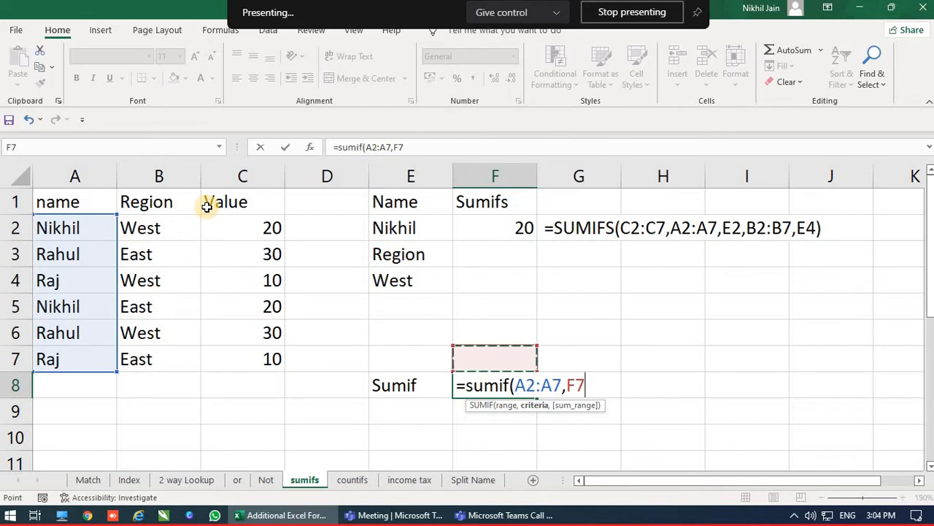
{"action": "key", "text": "Left"}
{"action": "key", "text": "Down"}
{"action": "key", "text": "Down"}
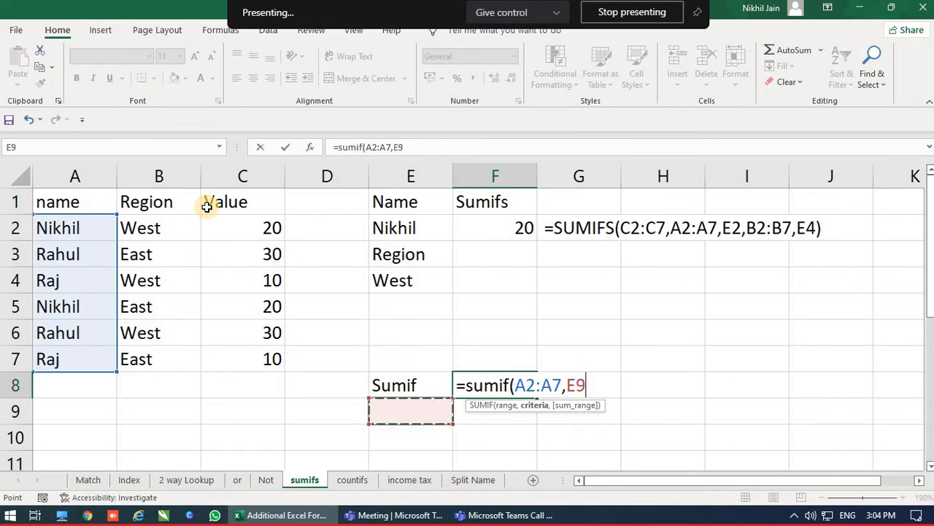
Step: Add C2:C7 as the sum range and complete the formula =SUMIF(A2:A7,E9,C2:C7) in F8
{"action": "type", "text": ","}
{"action": "key", "text": "Left"}
{"action": "key", "text": "Up"}
{"action": "key", "text": "Up"}
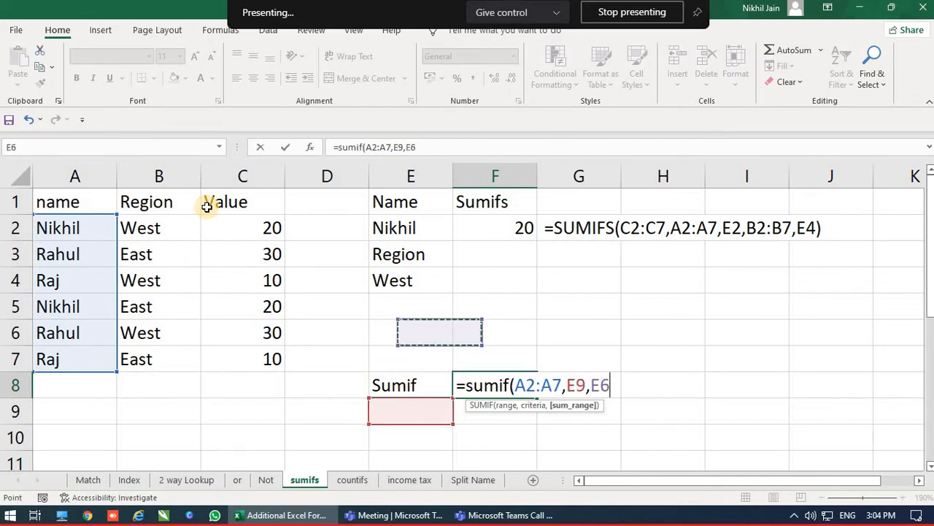
{"action": "key", "text": "Down"}
{"action": "key", "text": "Down"}
{"action": "key", "text": "Left"}
{"action": "key", "text": "Left"}
{"action": "key", "text": "Up"}
{"action": "key", "text": "shift+Up"}
{"action": "key", "text": "shift+Up"}
{"action": "key", "text": "shift+Up"}
{"action": "key", "text": "shift+Up"}
{"action": "key", "text": "shift+Up"}
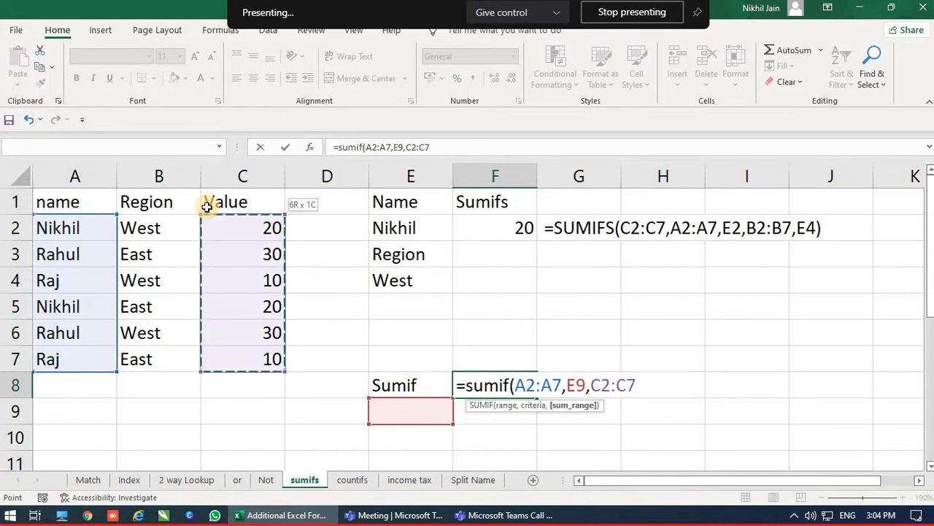
{"action": "type", "text": ")"}
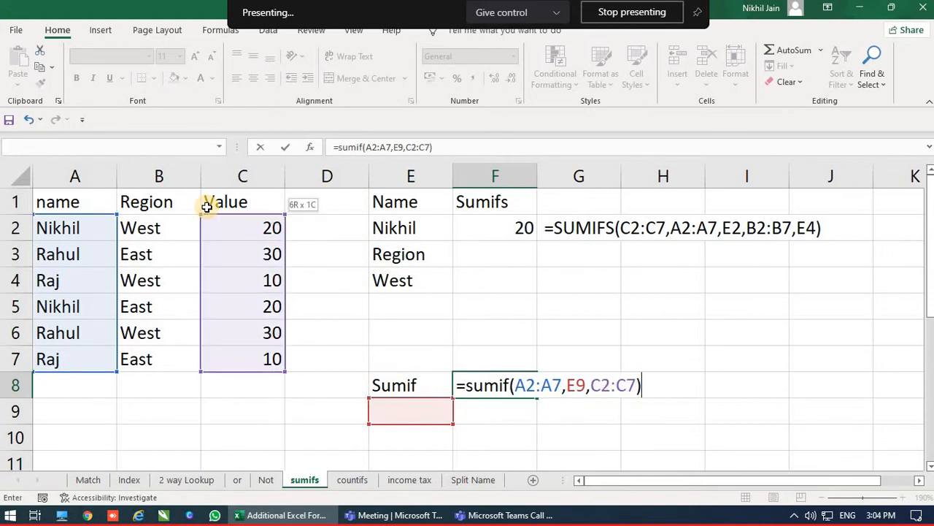
{"action": "key", "text": "Return"}
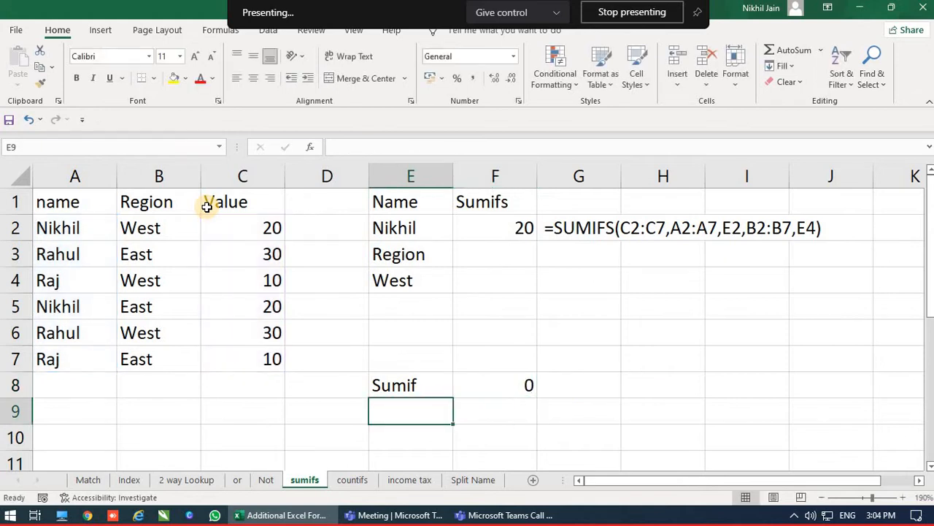
Step: Enter the same name as in A2 into E9 as the SUMIF criterion and select the formula cell F8
{"action": "type", "text": "Nikhil"}
{"action": "key", "text": "Return"}
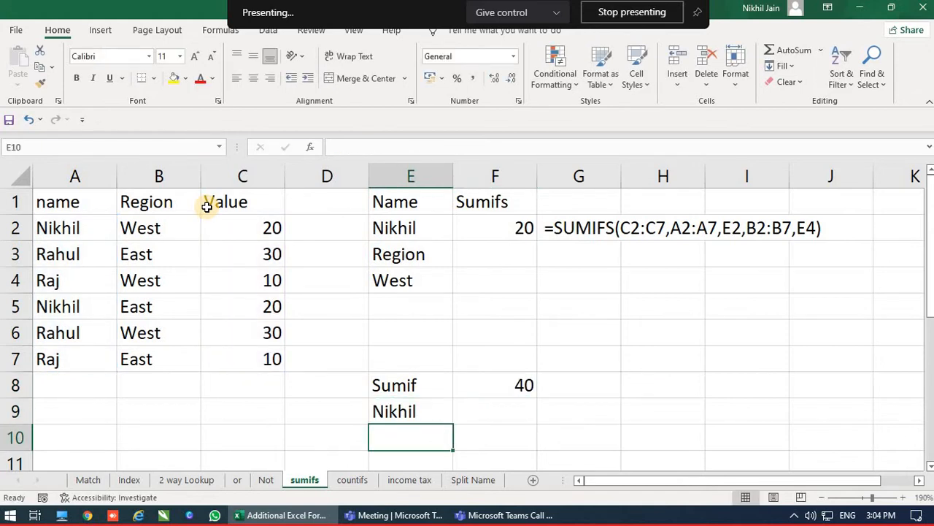
{"action": "key", "text": "Up"}
{"action": "key", "text": "Up"}
{"action": "key", "text": "Right"}
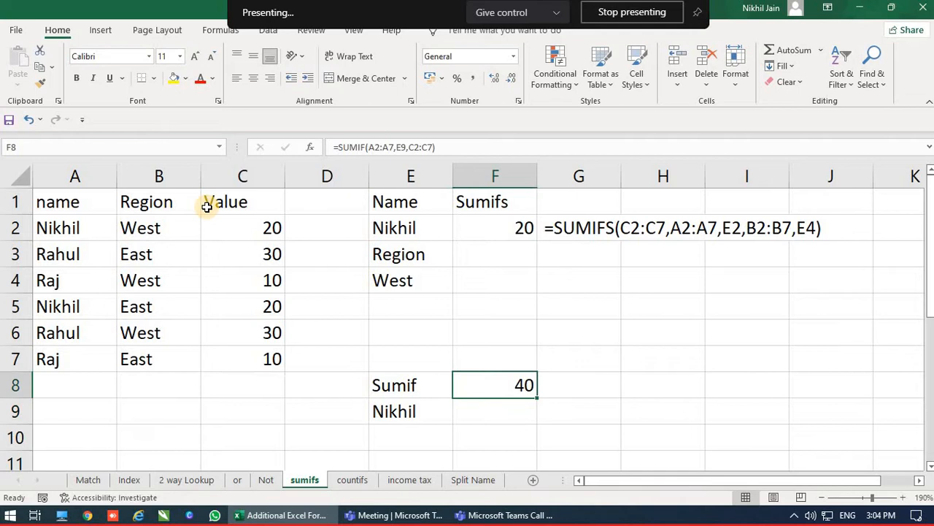
Step: Examine the values in C5 and C2 that belong to the criterion name, and the region beside them in B2
{"action": "key", "text": "Left"}
{"action": "key", "text": "Left"}
{"action": "key", "text": "Up"}
{"action": "key", "text": "Up"}
{"action": "key", "text": "Left"}
{"action": "key", "text": "Up"}
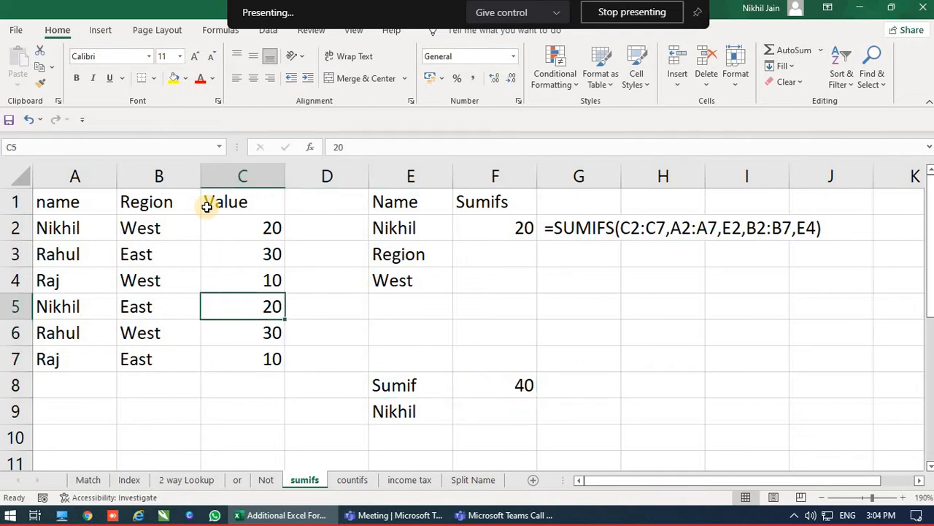
{"action": "key", "text": "Up"}
{"action": "key", "text": "Up"}
{"action": "key", "text": "Up"}
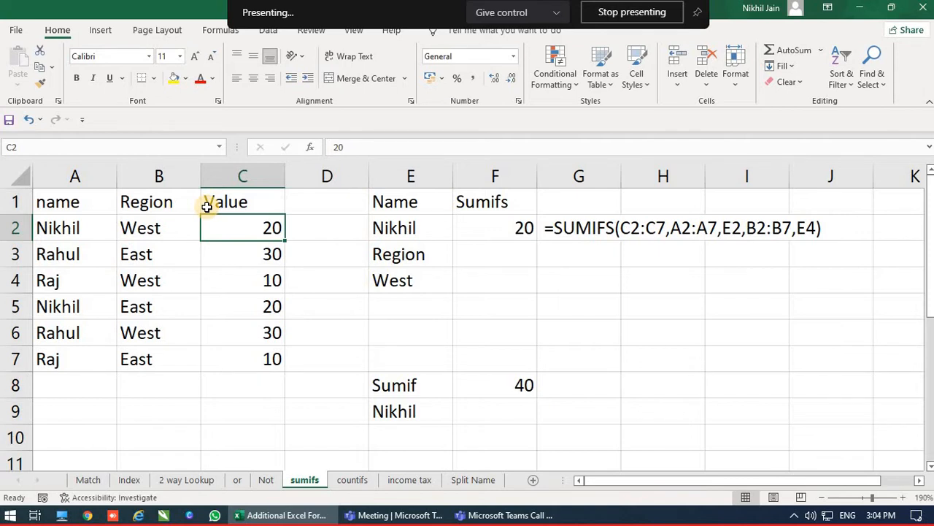
{"action": "key", "text": "Left"}
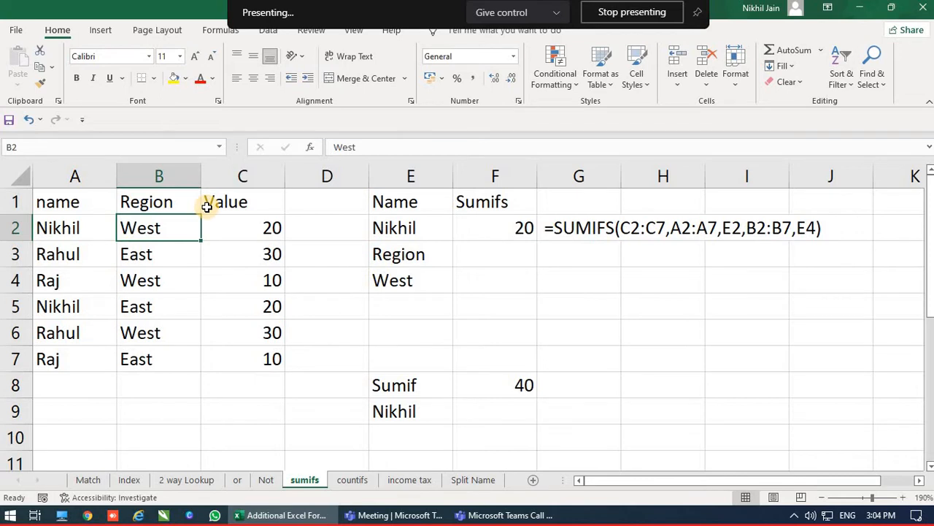
{"action": "key", "text": "Right"}
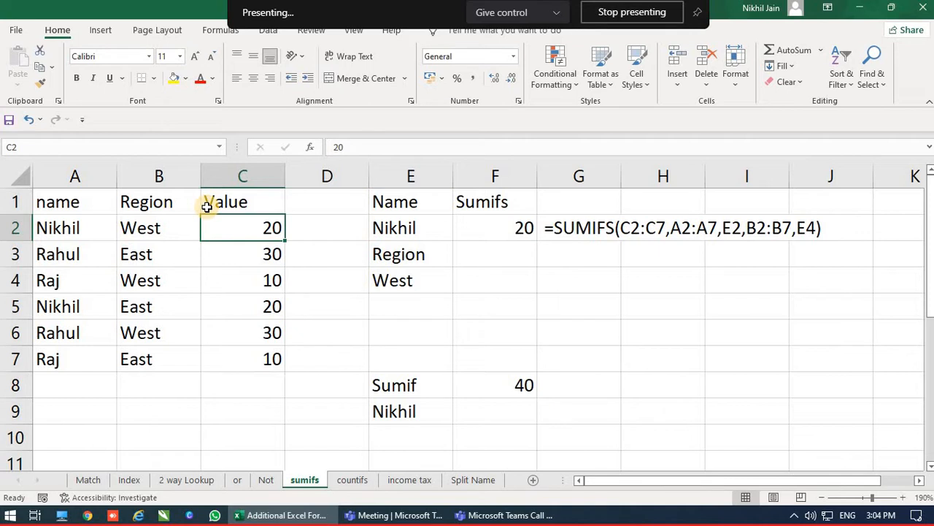
{"action": "key", "text": "Left"}
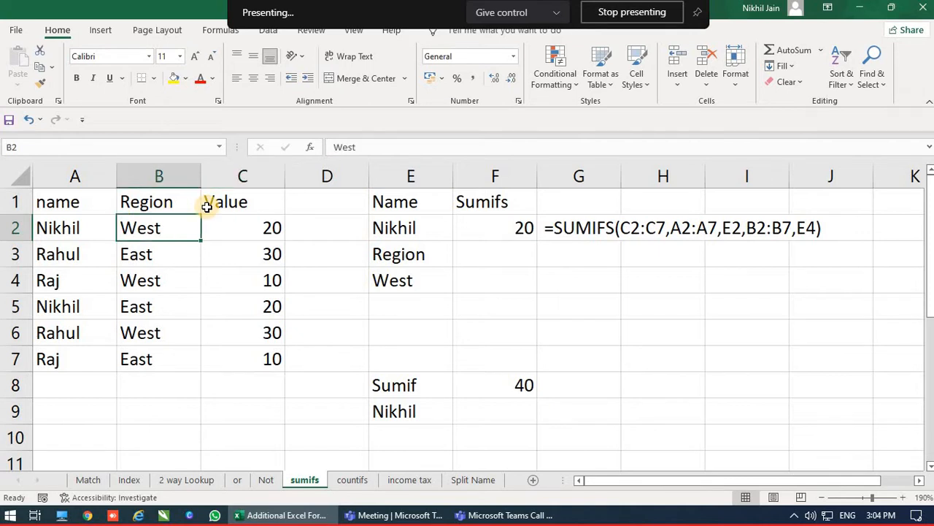
Step: Clear the existing SUMIFS formula from cell F2
{"action": "key", "text": "Right"}
{"action": "key", "text": "Right"}
{"action": "key", "text": "Right"}
{"action": "key", "text": "Right"}
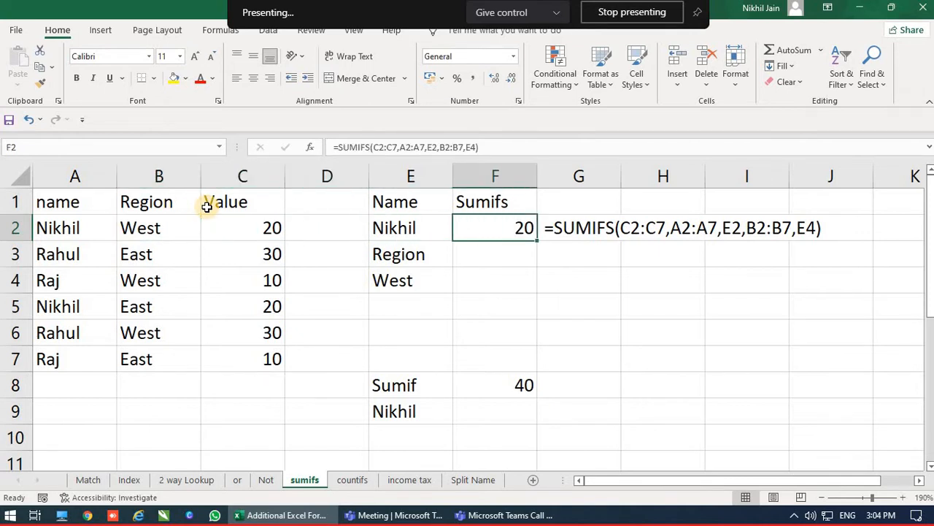
{"action": "key", "text": "Delete"}
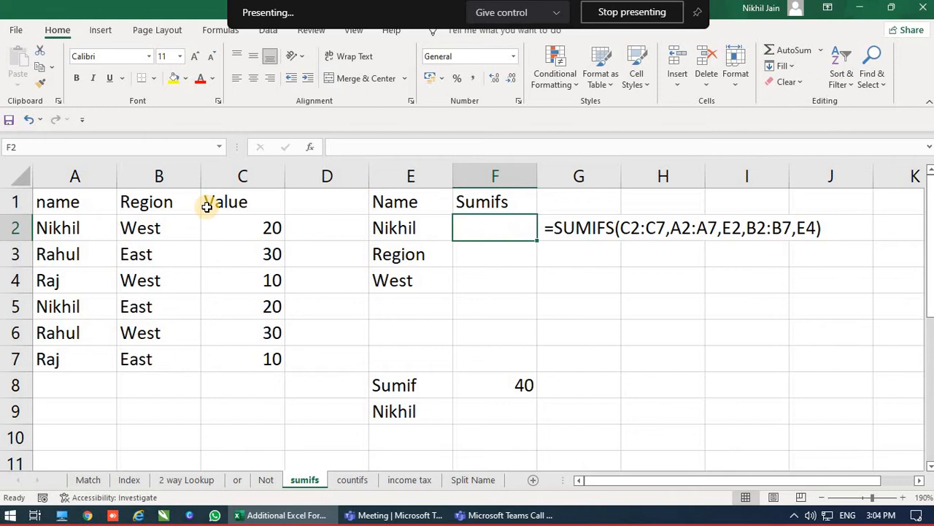
Step: Start a new SUMIFS formula in F2 with the value cells C2:C7 as the sum range
{"action": "type", "text": "=sumif"}
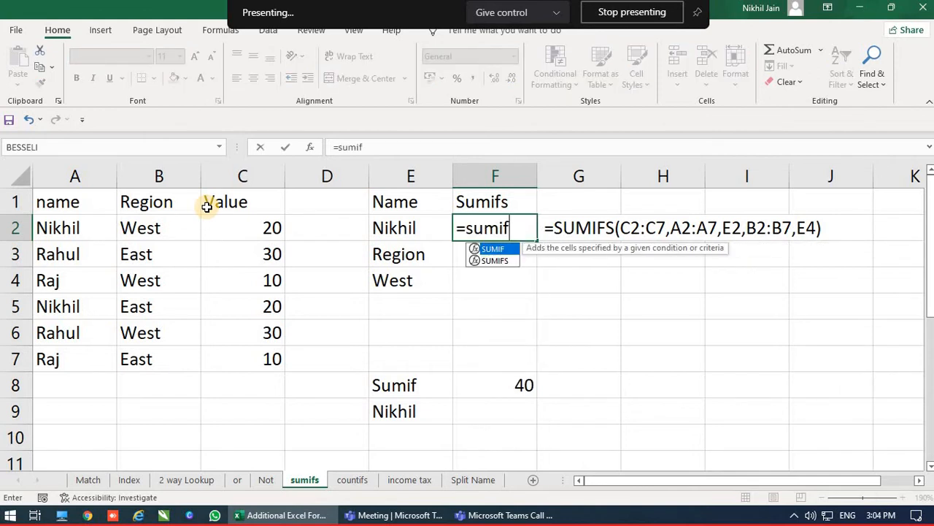
{"action": "type", "text": "s("}
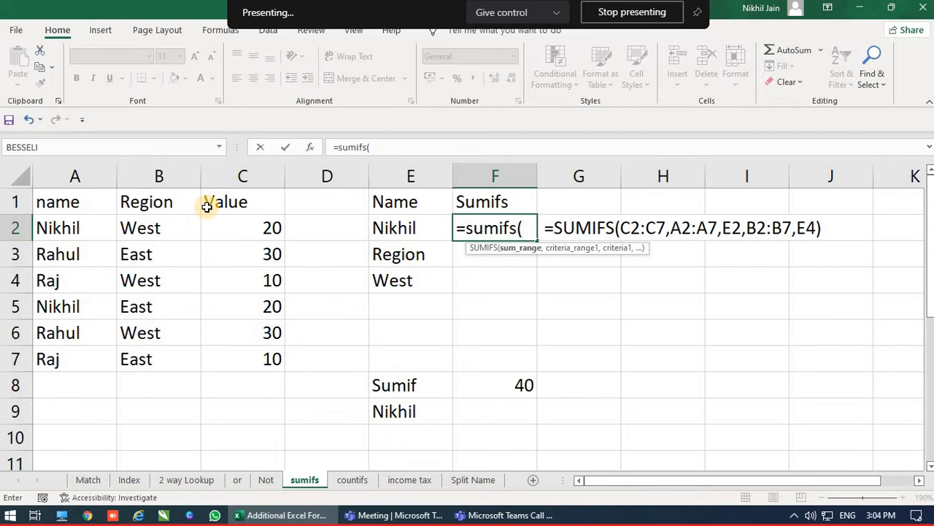
{"action": "key", "text": "Left"}
{"action": "key", "text": "Left"}
{"action": "key", "text": "Left"}
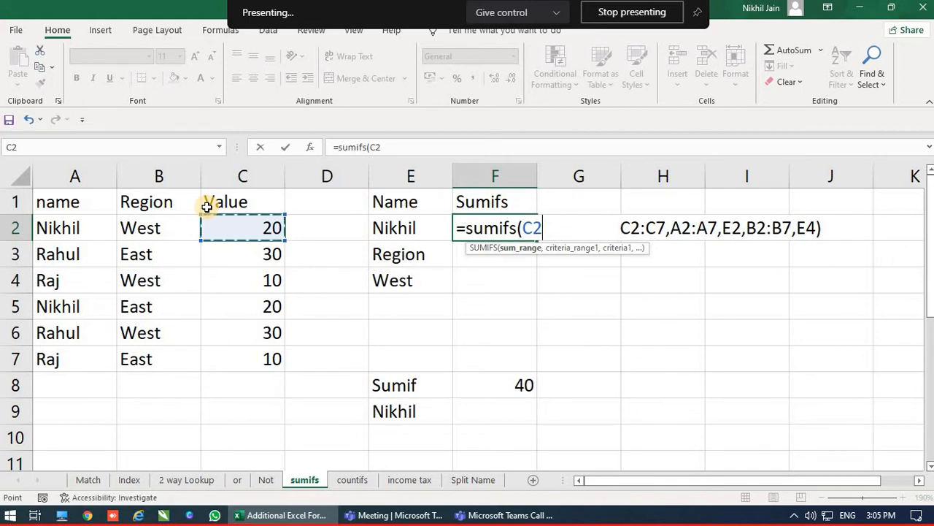
{"action": "key", "text": "shift+Down"}
{"action": "key", "text": "shift+Down"}
{"action": "key", "text": "shift+Down"}
{"action": "key", "text": "shift+Down"}
{"action": "key", "text": "shift+Down"}
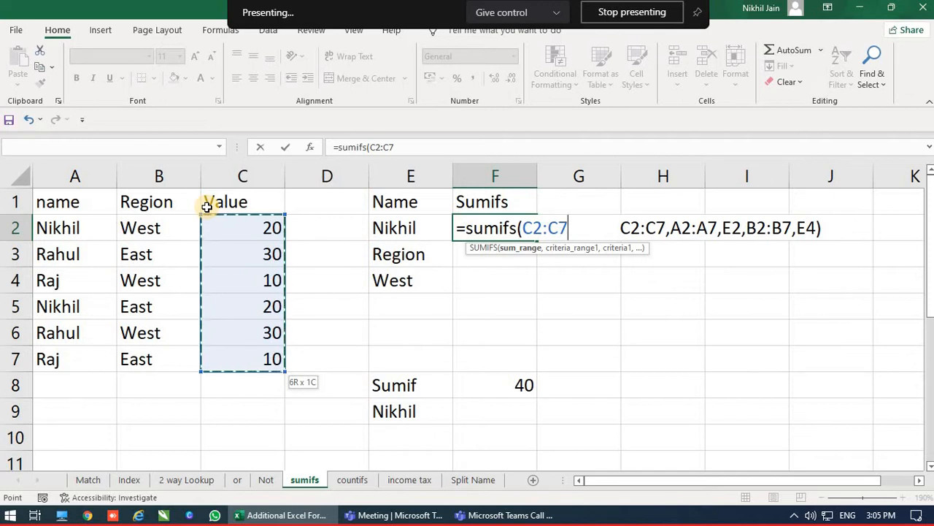
{"action": "type", "text": ","}
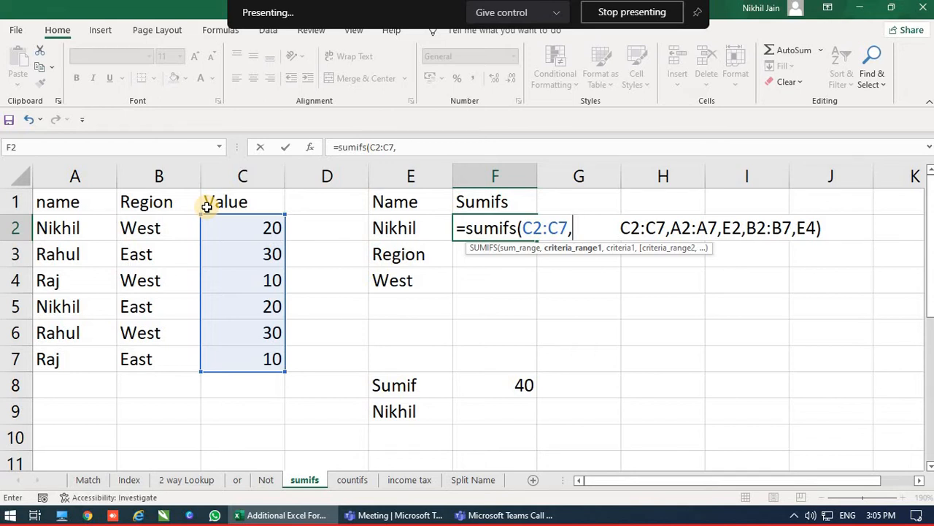
Step: Add the name column range A2:A7 as the first criteria range of the SUMIFS formula in F2
{"action": "key", "text": "Left"}
{"action": "key", "text": "Left"}
{"action": "key", "text": "Left"}
{"action": "key", "text": "Left"}
{"action": "key", "text": "Left"}
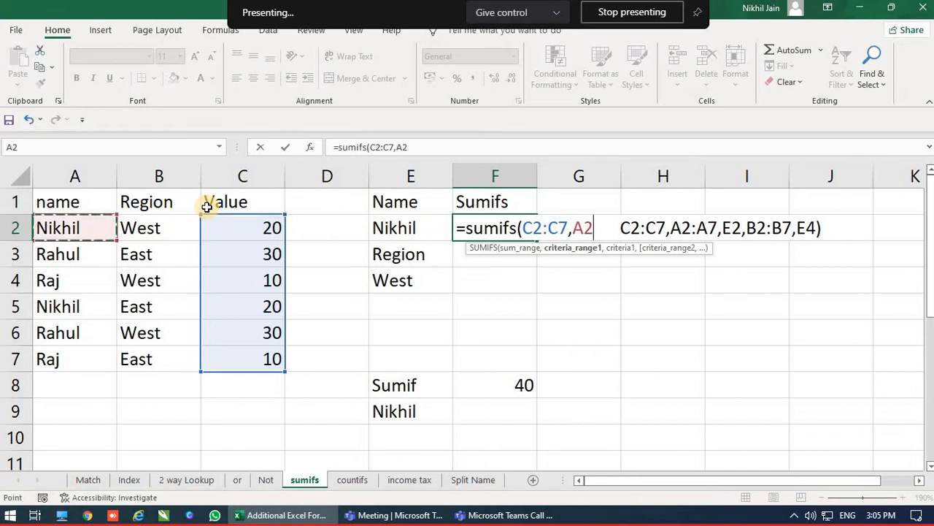
{"action": "key", "text": "shift+Down"}
{"action": "key", "text": "shift+Down"}
{"action": "key", "text": "shift+Down"}
{"action": "key", "text": "shift+Down"}
{"action": "key", "text": "shift+Down"}
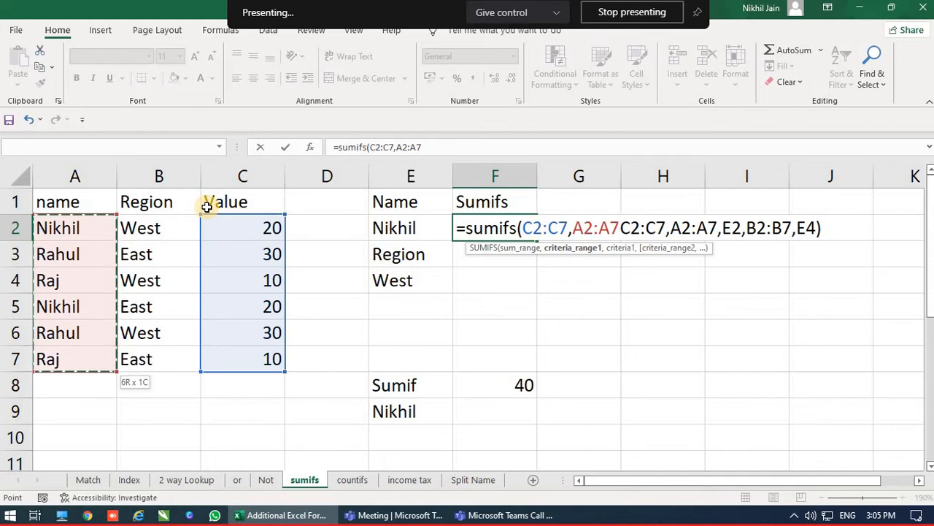
{"action": "type", "text": ","}
Step: Add the name cell E2 as the first criterion of the SUMIFS formula
{"action": "key", "text": "Left"}
{"action": "key", "text": "Left"}
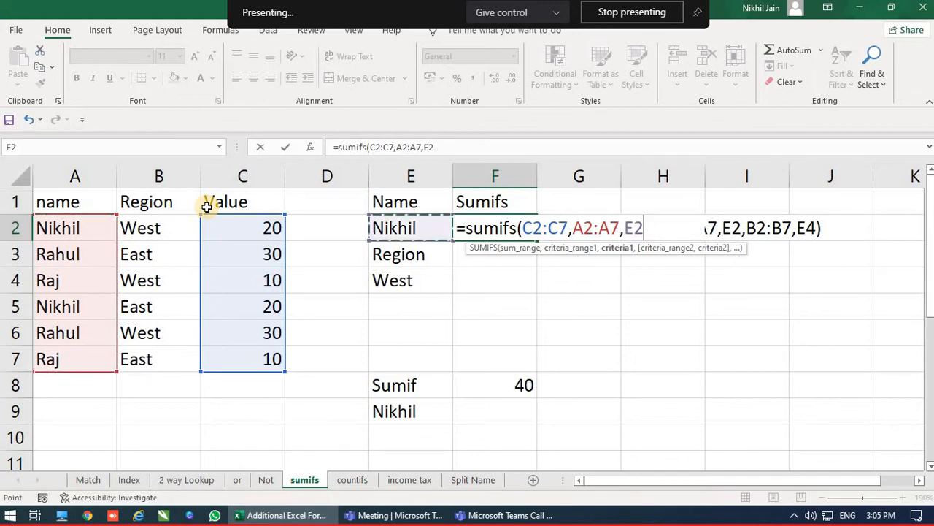
{"action": "key", "text": "Right"}
{"action": "type", "text": ","}
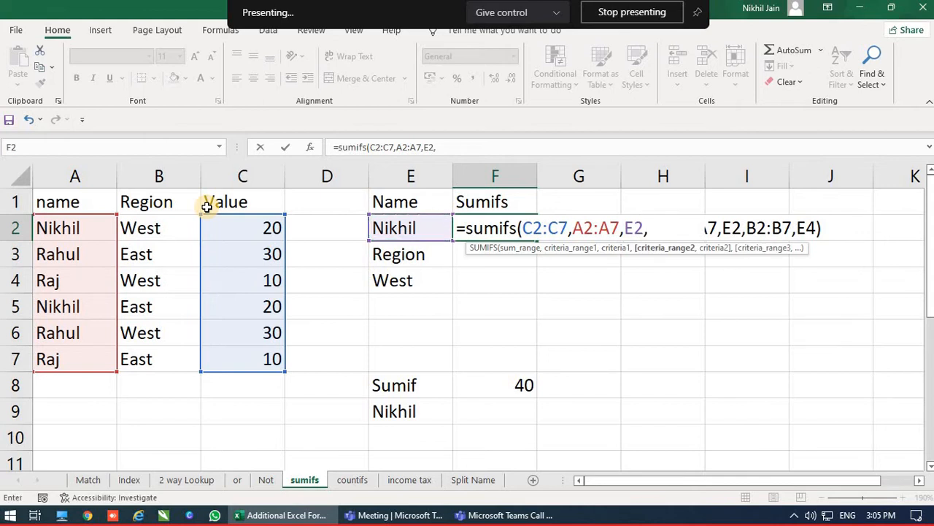
Step: Add the region column range B2:B7 as the second criteria range of the SUMIFS formula
{"action": "key", "text": "Left"}
{"action": "key", "text": "Left"}
{"action": "key", "text": "Left"}
{"action": "key", "text": "Left"}
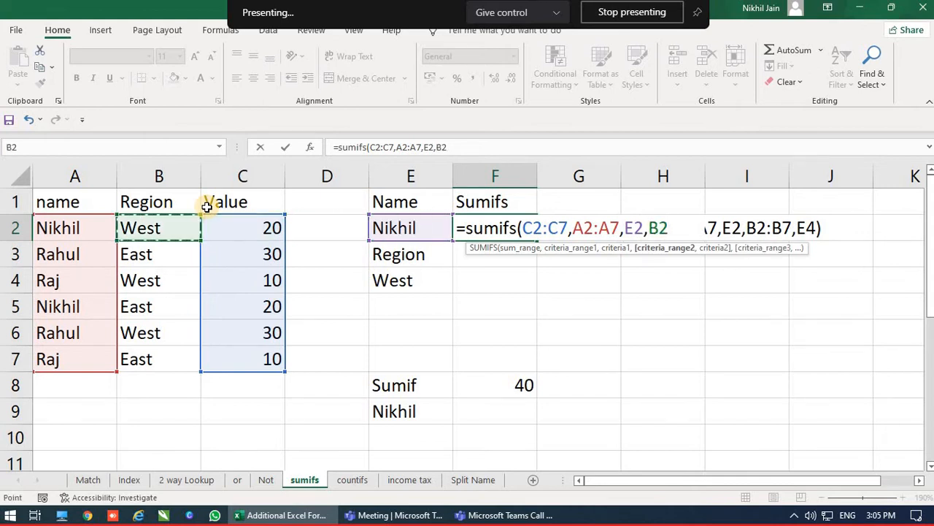
{"action": "key", "text": "shift+Down"}
{"action": "key", "text": "shift+Down"}
{"action": "key", "text": "shift+Down"}
{"action": "key", "text": "shift+Down"}
{"action": "key", "text": "shift+Down"}
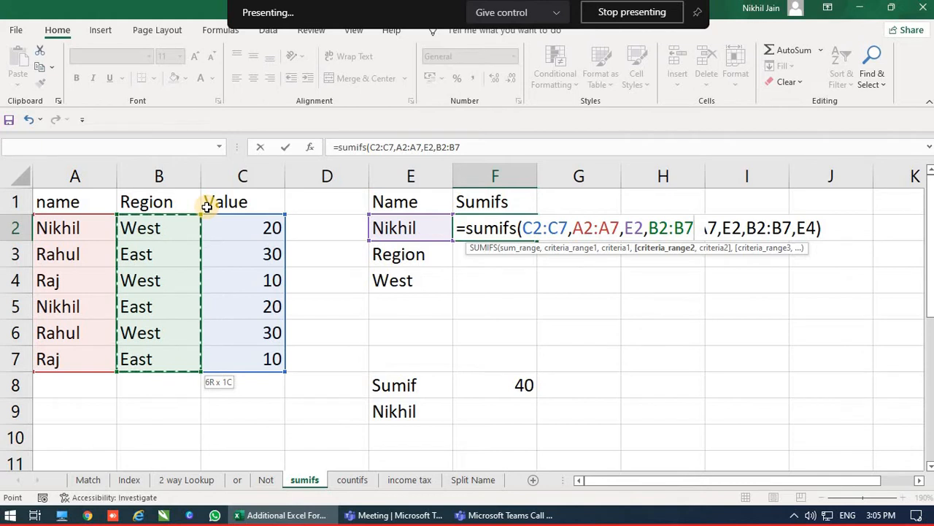
{"action": "type", "text": ","}
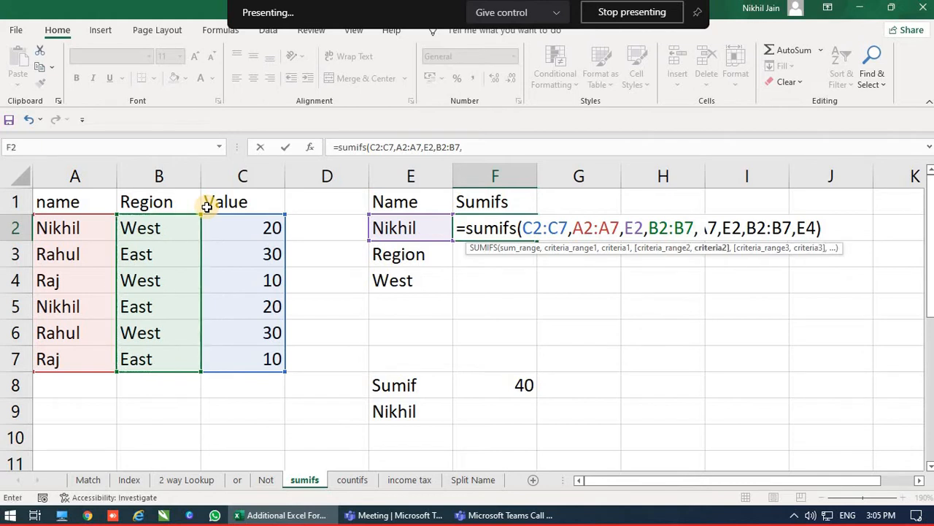
Step: Use region cell E4 as the second criterion and complete the SUMIFS formula in F2
{"action": "key", "text": "Left"}
{"action": "key", "text": "Down"}
{"action": "key", "text": "Down"}
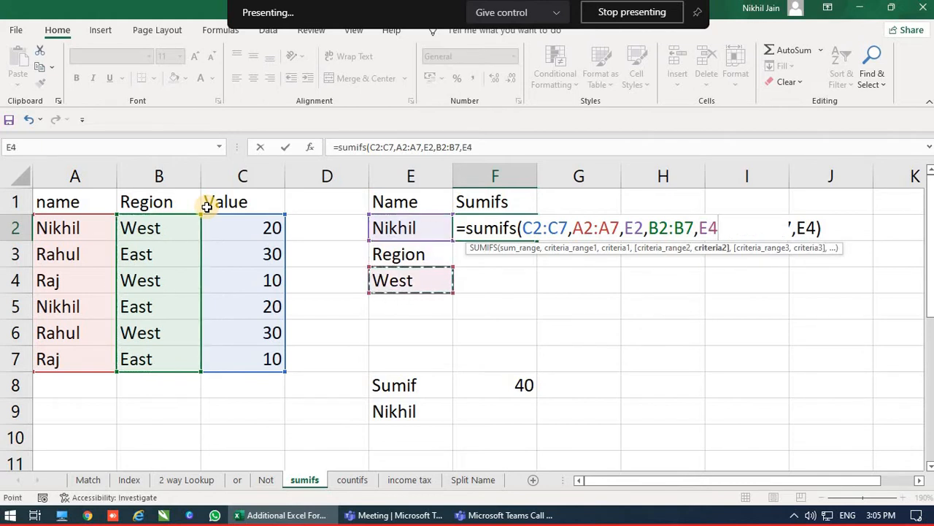
{"action": "type", "text": ")"}
{"action": "key", "text": "Return"}
{"action": "key", "text": "Up"}
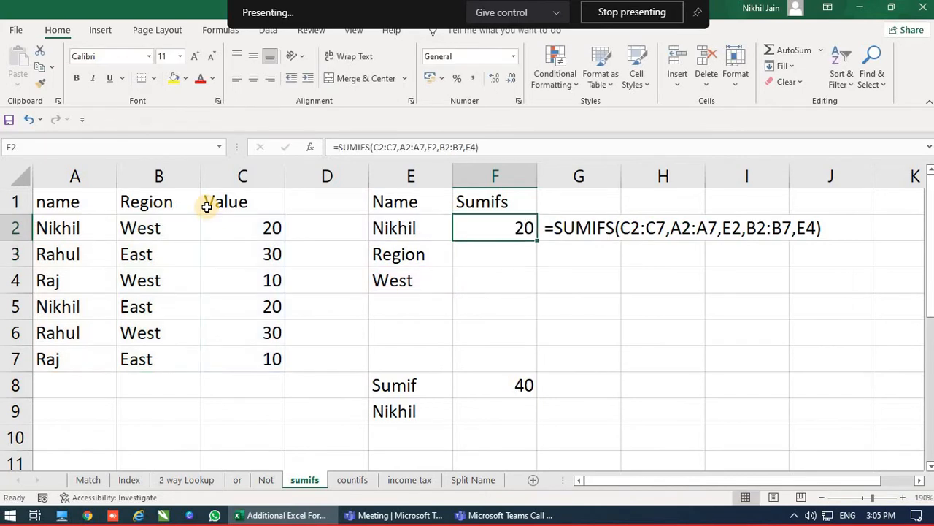
Step: Examine the name and region criteria in E2:E4 beside the SUMIFS result in F2
{"action": "key", "text": "Left"}
{"action": "key", "text": "Down"}
{"action": "key", "text": "Down"}
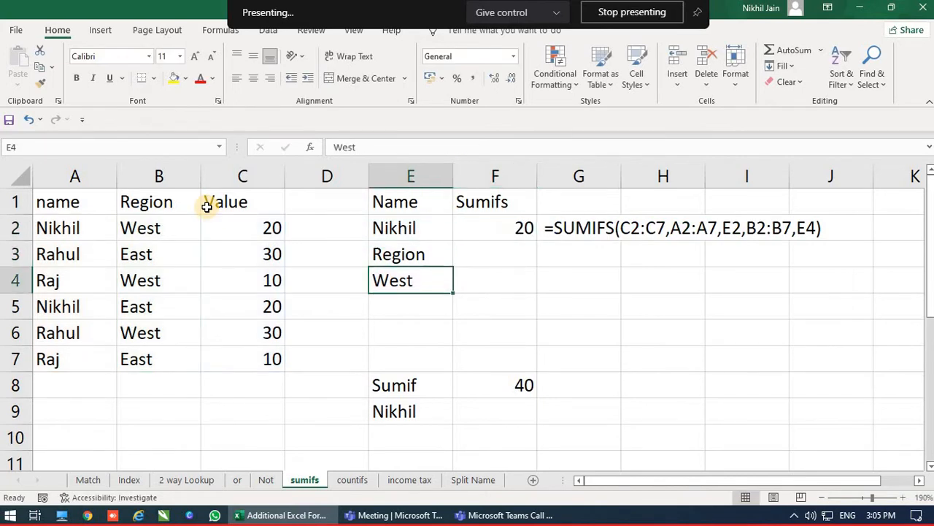
{"action": "key", "text": "Up"}
{"action": "key", "text": "Right"}
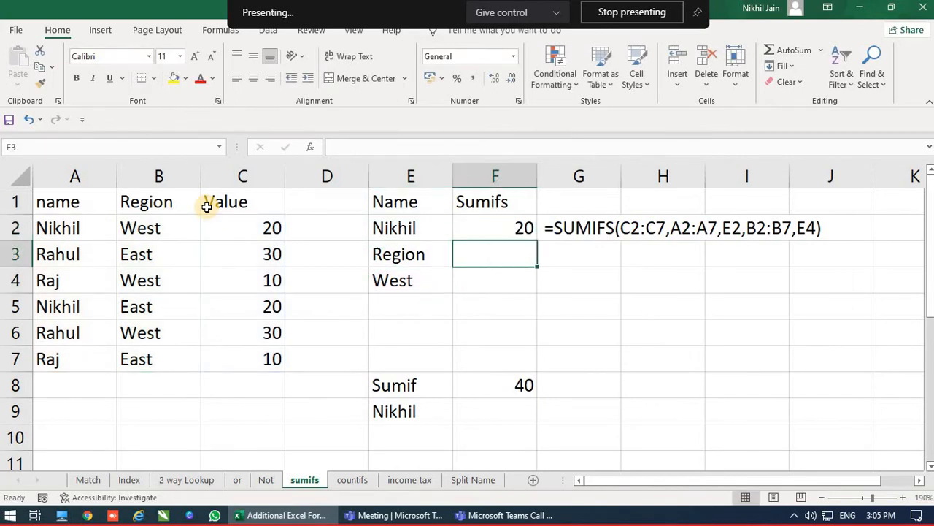
{"action": "key", "text": "Up"}
{"action": "key", "text": "Up"}
{"action": "key", "text": "Down"}
{"action": "key", "text": "Down"}
{"action": "key", "text": "Down"}
{"action": "key", "text": "Left"}
{"action": "key", "text": "Up"}
{"action": "key", "text": "Up"}
Step: Change the region in B5 to West
{"action": "key", "text": "Left"}
{"action": "key", "text": "Left"}
{"action": "key", "text": "Left"}
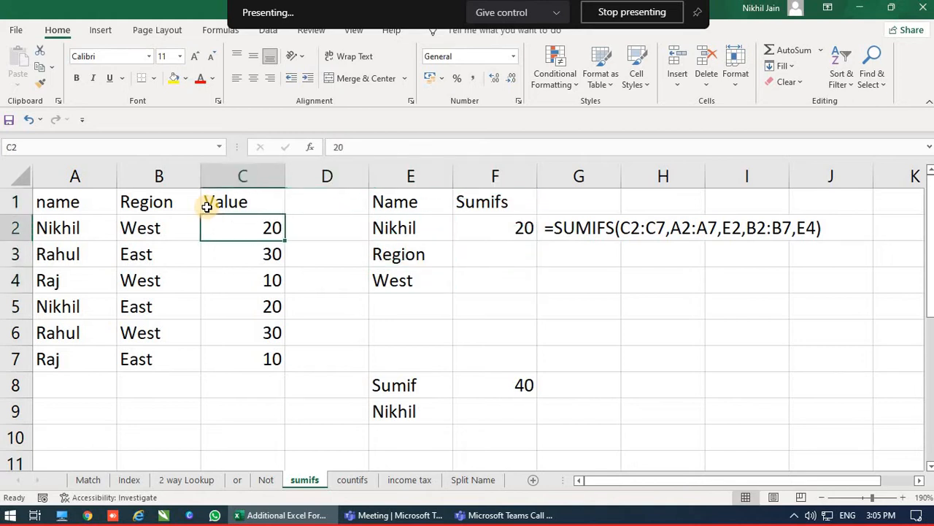
{"action": "key", "text": "Down"}
{"action": "key", "text": "Down"}
{"action": "key", "text": "Down"}
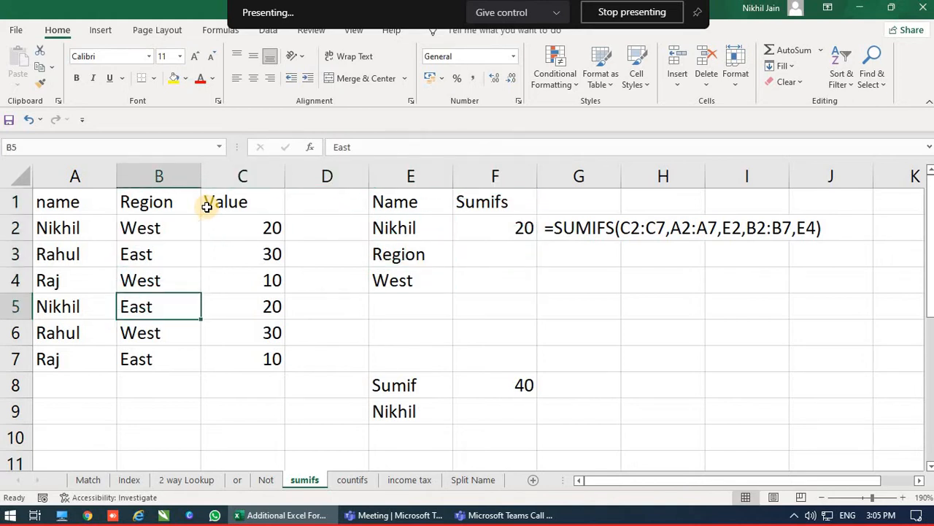
{"action": "type", "text": "EW"}
{"action": "key", "text": "BackSpace"}
{"action": "key", "text": "BackSpace"}
{"action": "type", "text": "West"}
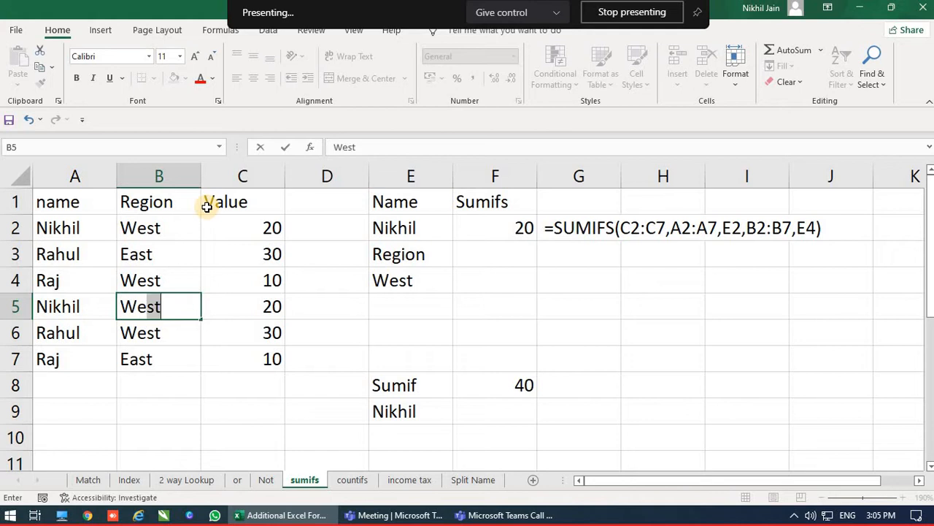
{"action": "key", "text": "Right"}
Step: Replace the name criterion in E2 with the name listed in A3
{"action": "key", "text": "Right"}
{"action": "key", "text": "Up"}
{"action": "key", "text": "Up"}
{"action": "key", "text": "Up"}
{"action": "key", "text": "Right"}
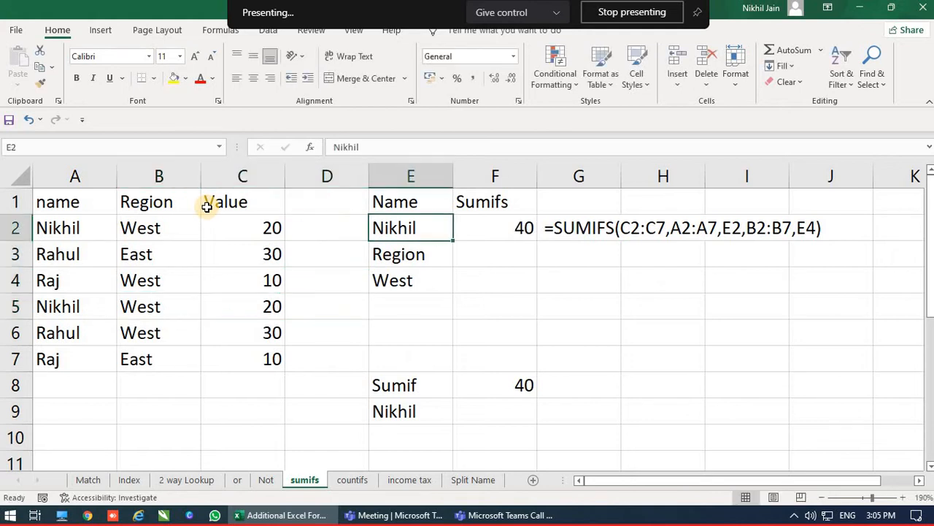
{"action": "key", "text": "Down"}
{"action": "key", "text": "Down"}
{"action": "key", "text": "Up"}
{"action": "key", "text": "Up"}
{"action": "type", "text": "Rahul"}
{"action": "key", "text": "Return"}
Step: Compare the regions and values of the data rows with the name and West criteria
{"action": "key", "text": "Down"}
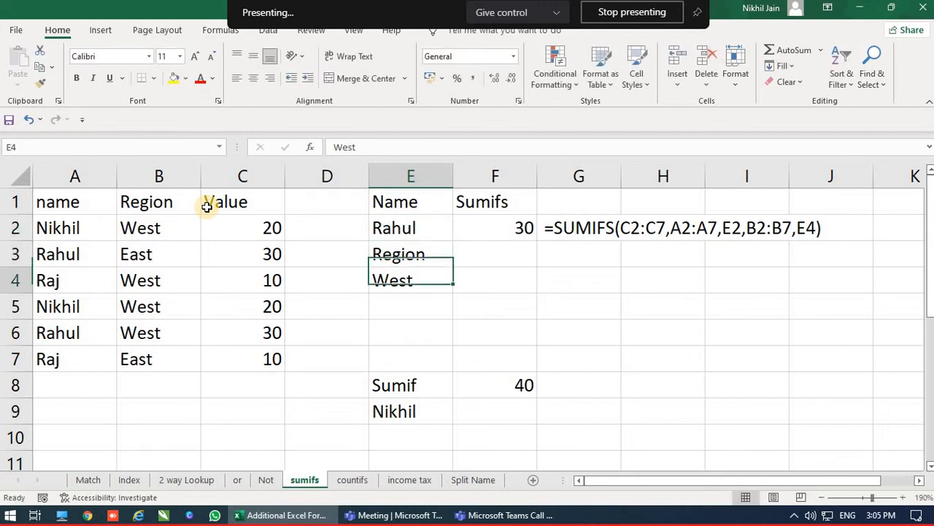
{"action": "key", "text": "Left"}
{"action": "key", "text": "Down"}
{"action": "key", "text": "Down"}
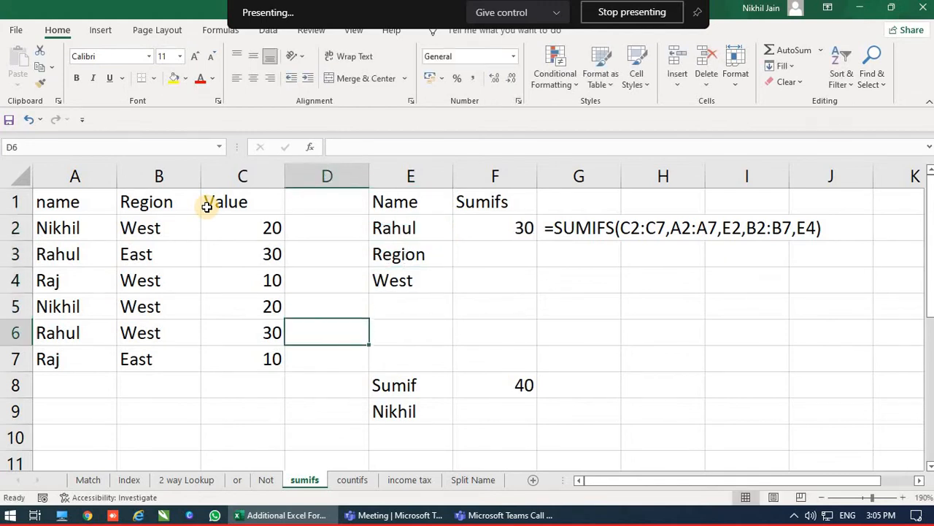
{"action": "key", "text": "Left"}
{"action": "key", "text": "Left"}
{"action": "key", "text": "Left"}
{"action": "key", "text": "Right"}
{"action": "key", "text": "Up"}
{"action": "key", "text": "Up"}
{"action": "key", "text": "Up"}
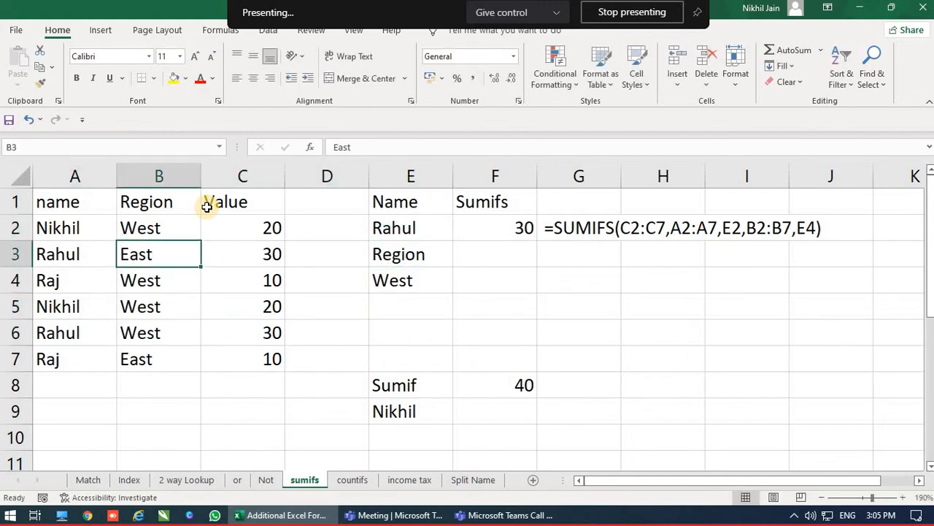
{"action": "key", "text": "Right"}
{"action": "key", "text": "Right"}
{"action": "key", "text": "Left"}
{"action": "key", "text": "Down"}
{"action": "key", "text": "Left"}
{"action": "key", "text": "Left"}
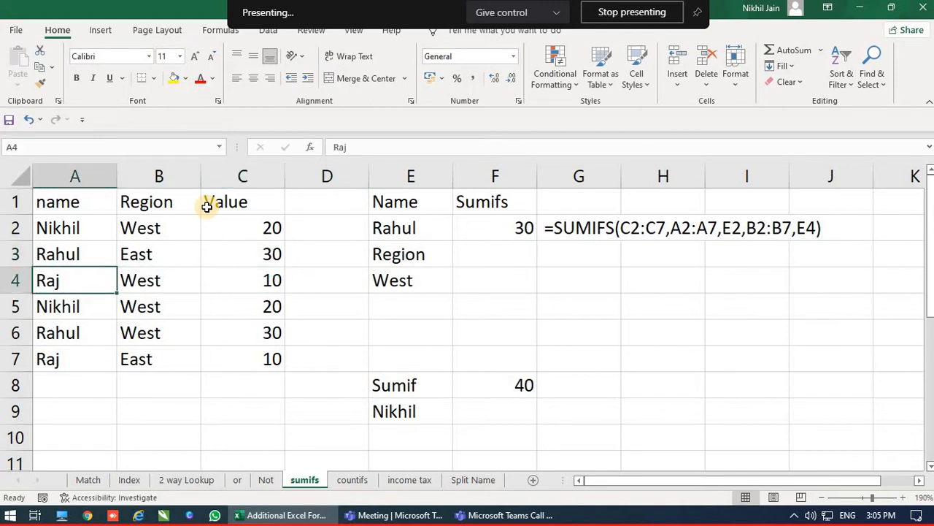
Step: Enter West in the name criterion cell E2 and clear the region criterion in E4
{"action": "key", "text": "Right"}
{"action": "key", "text": "Right"}
{"action": "key", "text": "Right"}
{"action": "key", "text": "Right"}
{"action": "key", "text": "Up"}
{"action": "key", "text": "Up"}
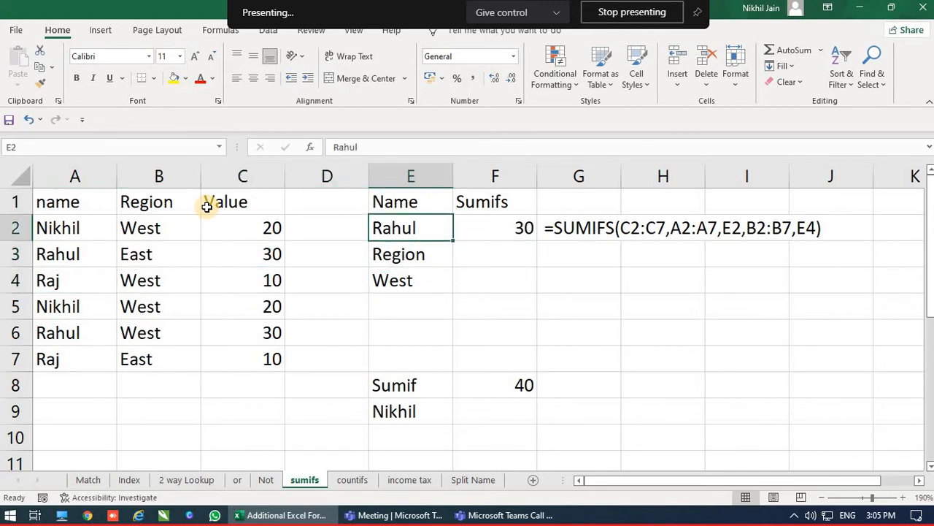
{"action": "type", "text": "West"}
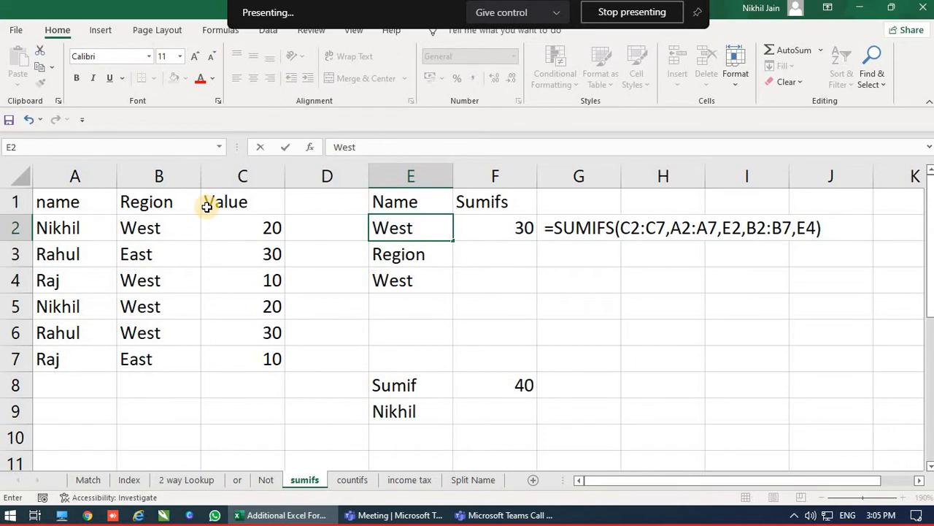
{"action": "key", "text": "Return"}
{"action": "key", "text": "Down"}
{"action": "key", "text": "Delete"}
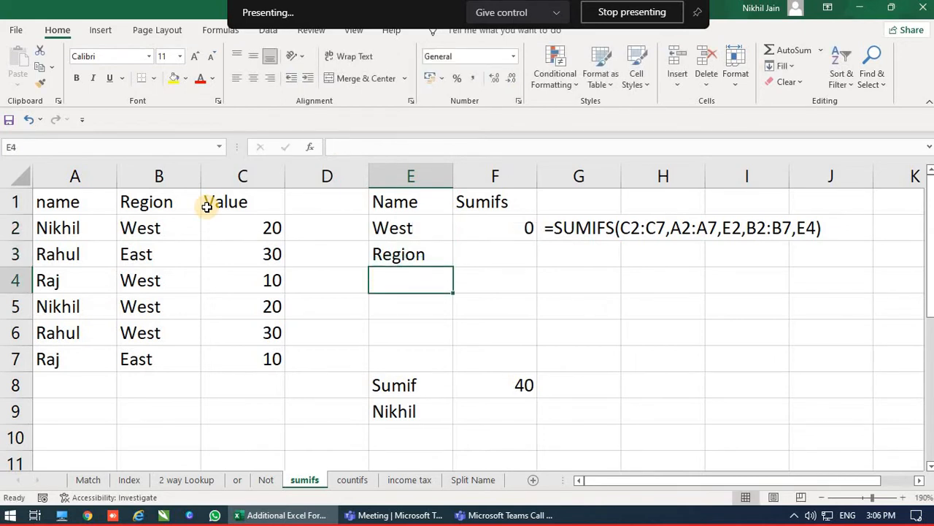
Step: Undo the clearing of the region criterion in E4
{"action": "key", "text": "Up"}
{"action": "key", "text": "Up"}
{"action": "key", "text": "Left"}
{"action": "key", "text": "Left"}
{"action": "key", "text": "Left"}
{"action": "key", "text": "Left"}
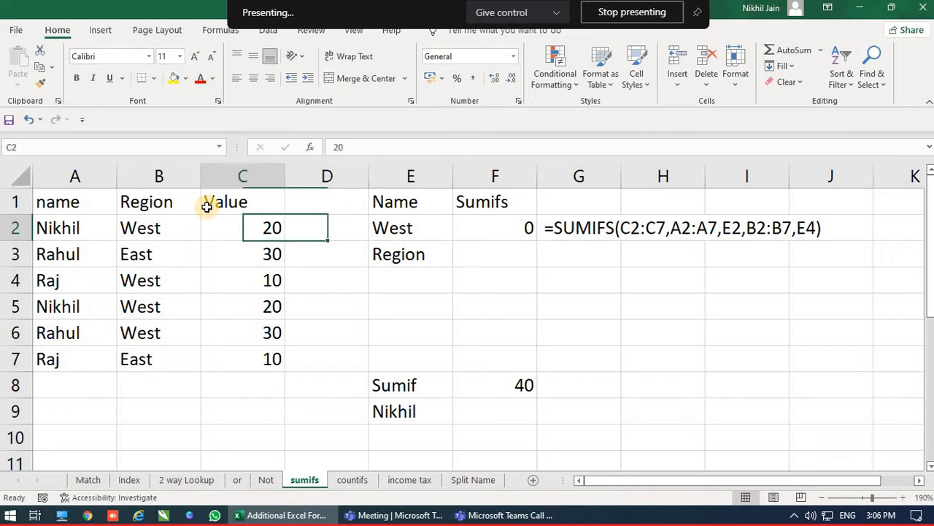
{"action": "key", "text": "ctrl+z"}
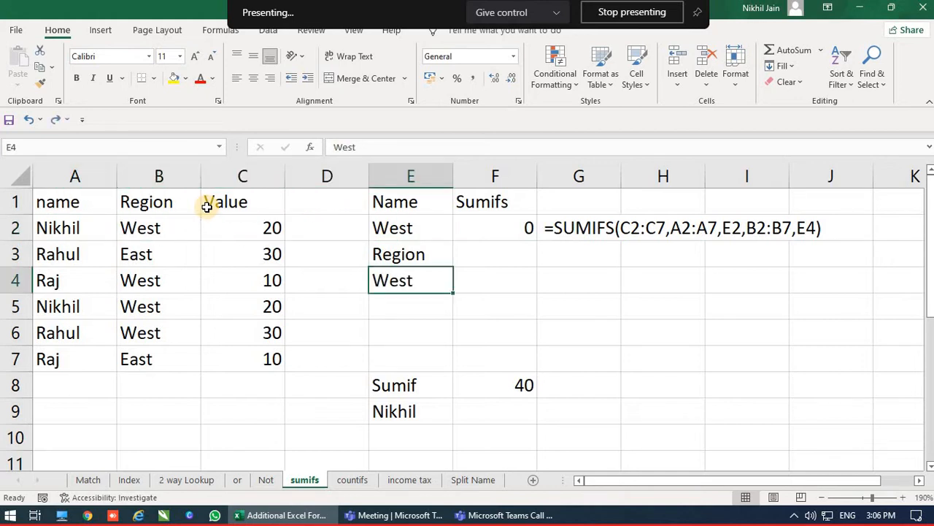
Step: Clear the name criterion in E2 and set the region criterion in E4 to East
{"action": "key", "text": "Up"}
{"action": "key", "text": "Up"}
{"action": "key", "text": "Delete"}
{"action": "key", "text": "Down"}
{"action": "key", "text": "Down"}
{"action": "type", "text": "East"}
{"action": "key", "text": "Right"}
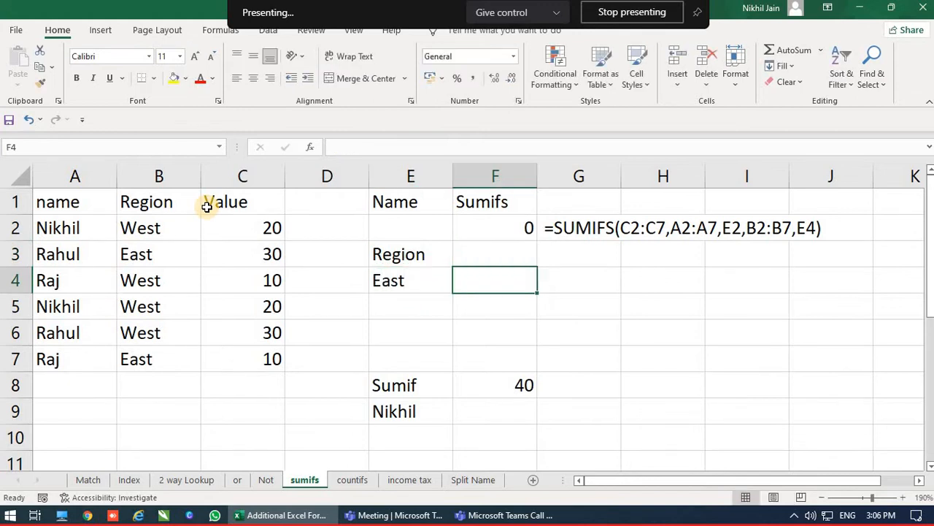
Step: Enter the name listed in A4 as the name criterion in E2
{"action": "key", "text": "Left"}
{"action": "key", "text": "Up"}
{"action": "key", "text": "Up"}
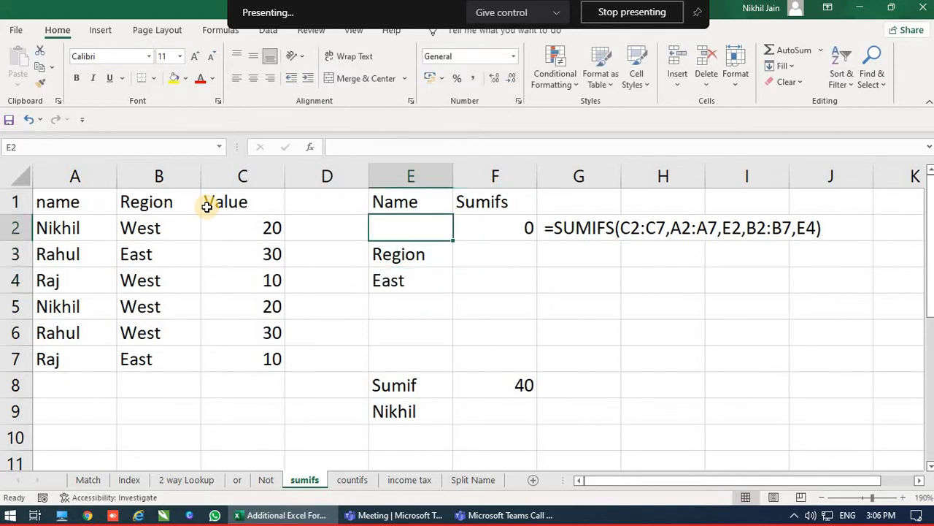
{"action": "key", "text": "Right"}
{"action": "key", "text": "Left"}
{"action": "type", "text": "Raj"}
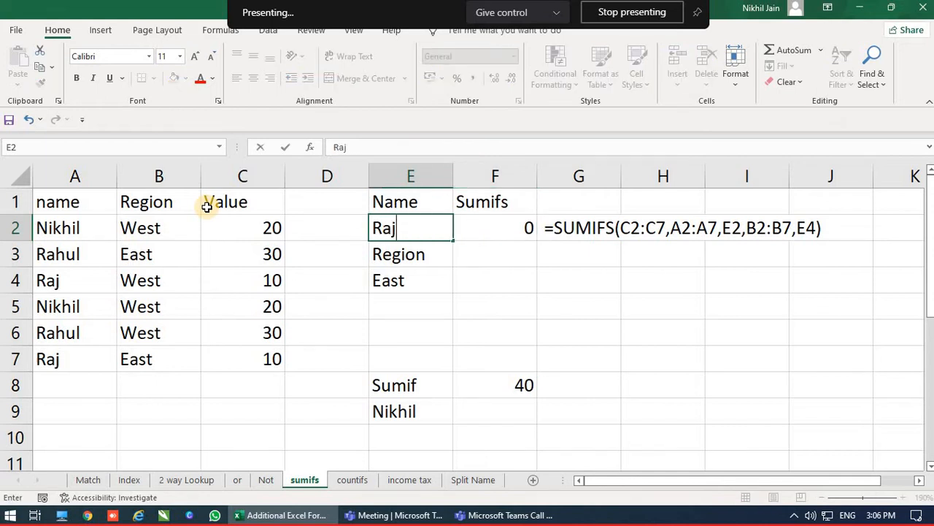
{"action": "key", "text": "Return"}
{"action": "key", "text": "Up"}
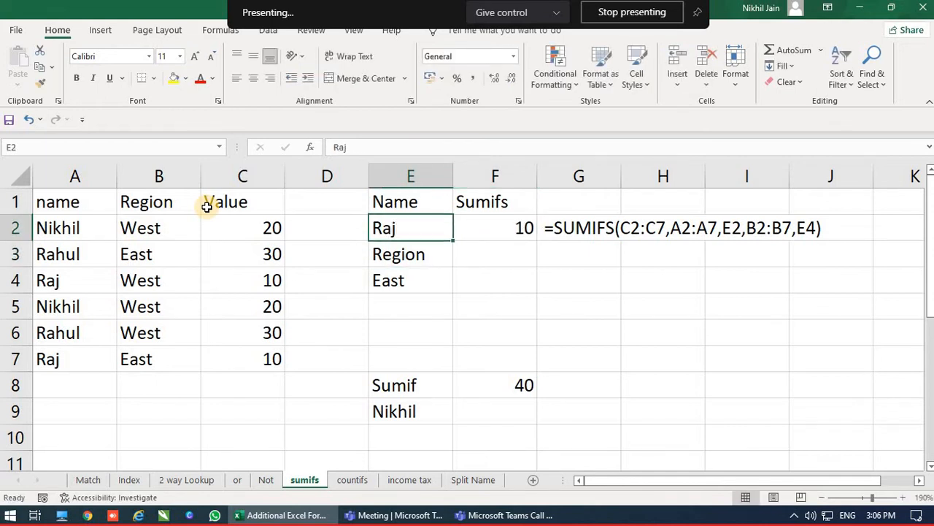
Step: Change the region in B4 to East
{"action": "key", "text": "Down"}
{"action": "key", "text": "Down"}
{"action": "key", "text": "Left"}
{"action": "key", "text": "Left"}
{"action": "key", "text": "Left"}
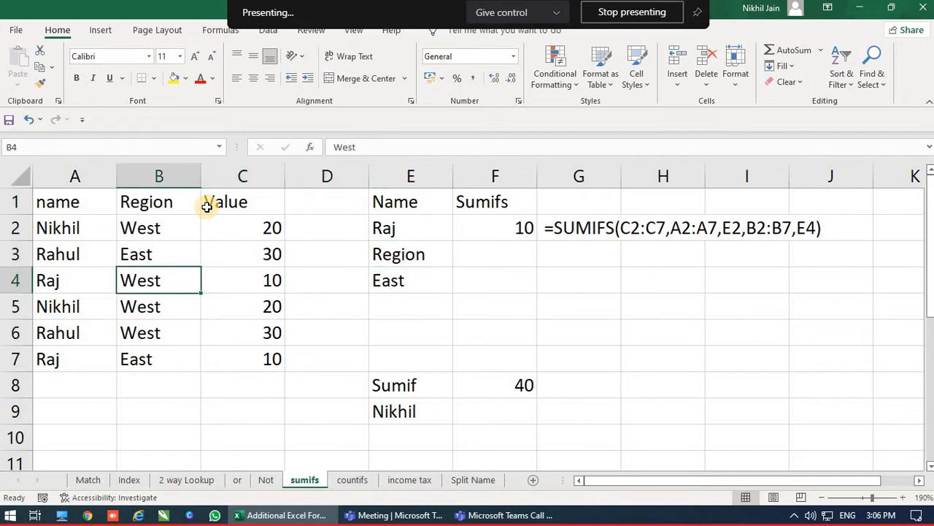
{"action": "type", "text": "East"}
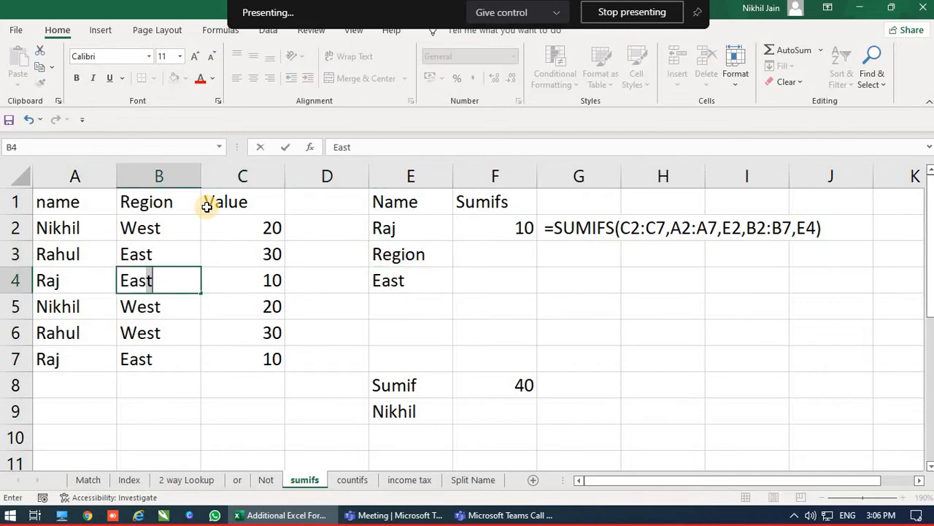
{"action": "key", "text": "Tab"}
Step: Check the SUMIFS formula and result in F2 against the name and region criteria in E2:E4
{"action": "key", "text": "Right"}
{"action": "key", "text": "Right"}
{"action": "key", "text": "Up"}
{"action": "key", "text": "Up"}
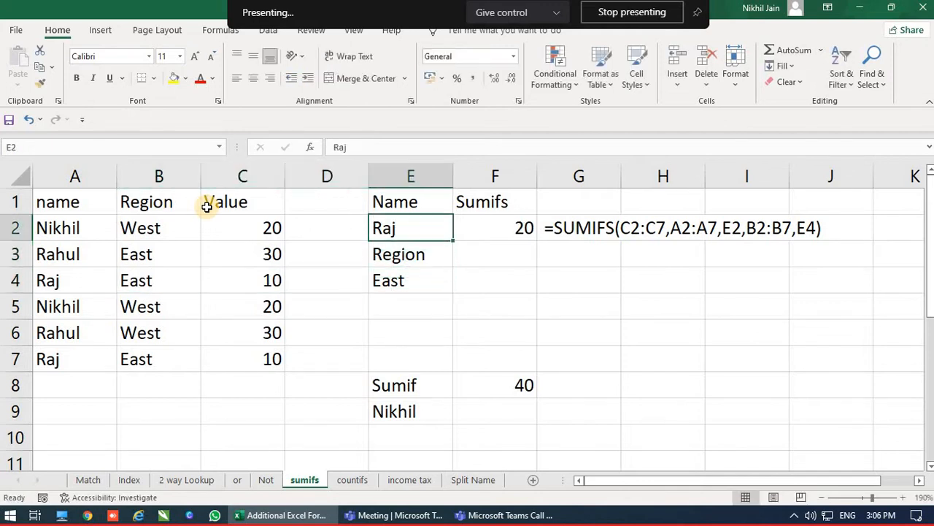
{"action": "key", "text": "Down"}
{"action": "key", "text": "Down"}
{"action": "key", "text": "Up"}
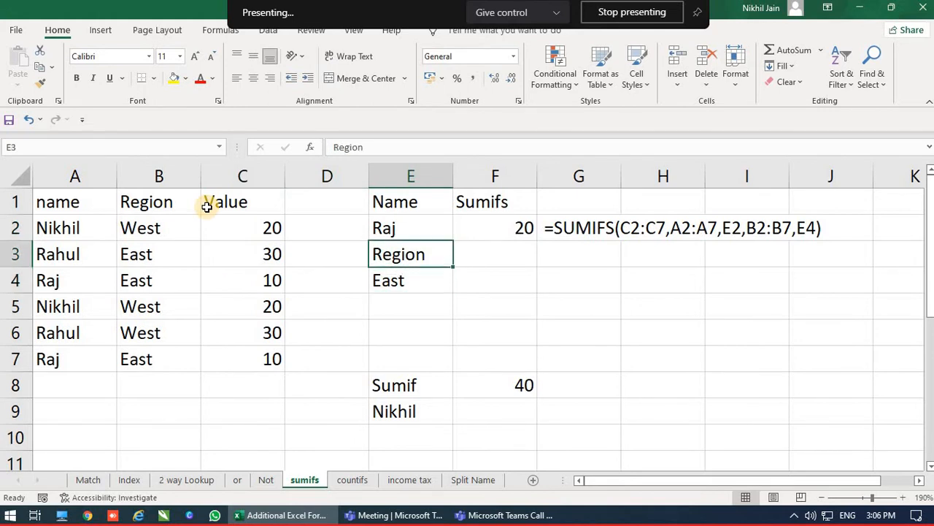
{"action": "key", "text": "Up"}
{"action": "key", "text": "Up"}
{"action": "key", "text": "Right"}
{"action": "key", "text": "Down"}
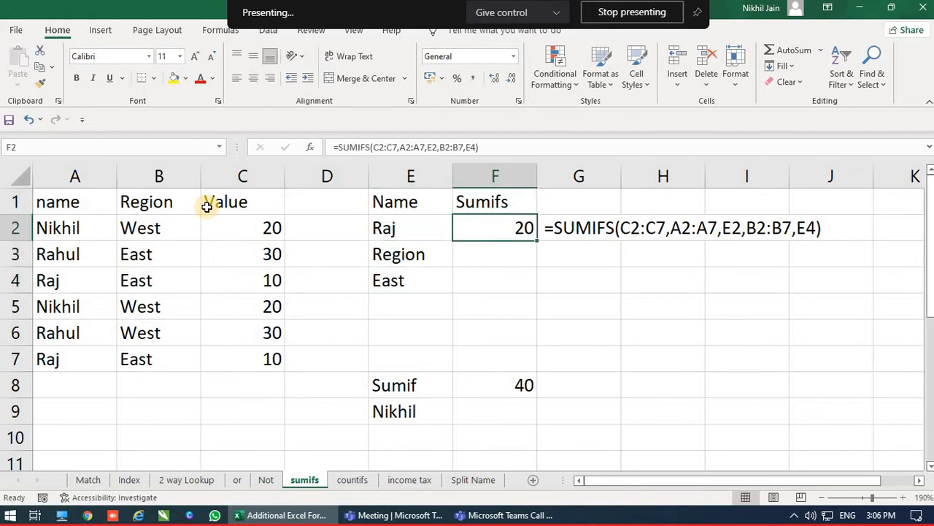
{"action": "key", "text": "Down"}
{"action": "key", "text": "Down"}
{"action": "key", "text": "Down"}
{"action": "key", "text": "Down"}
{"action": "key", "text": "Down"}
{"action": "key", "text": "Down"}
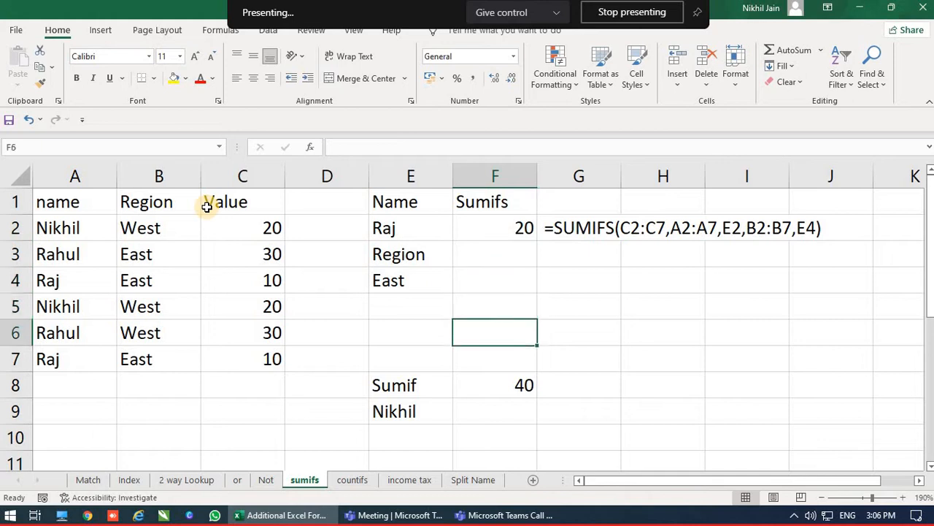
{"action": "key", "text": "Up"}
{"action": "key", "text": "Up"}
{"action": "key", "text": "Up"}
{"action": "key", "text": "Up"}
{"action": "key", "text": "Up"}
{"action": "key", "text": "Up"}
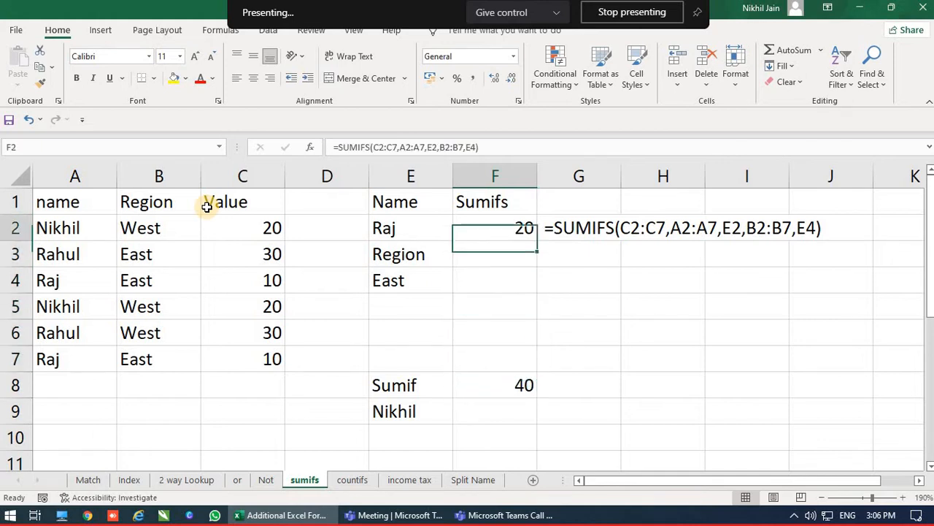
Step: Inspect the ranges and criteria cells referenced by the SUMIFS formula in F2
{"action": "key", "text": "F2"}
{"action": "key", "text": "Left"}
{"action": "key", "text": "Left"}
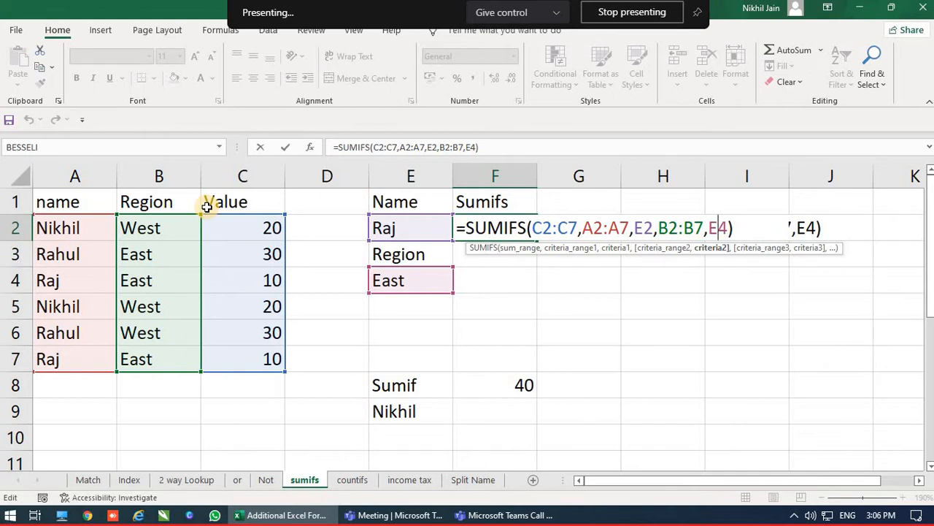
{"action": "key", "text": "Return"}
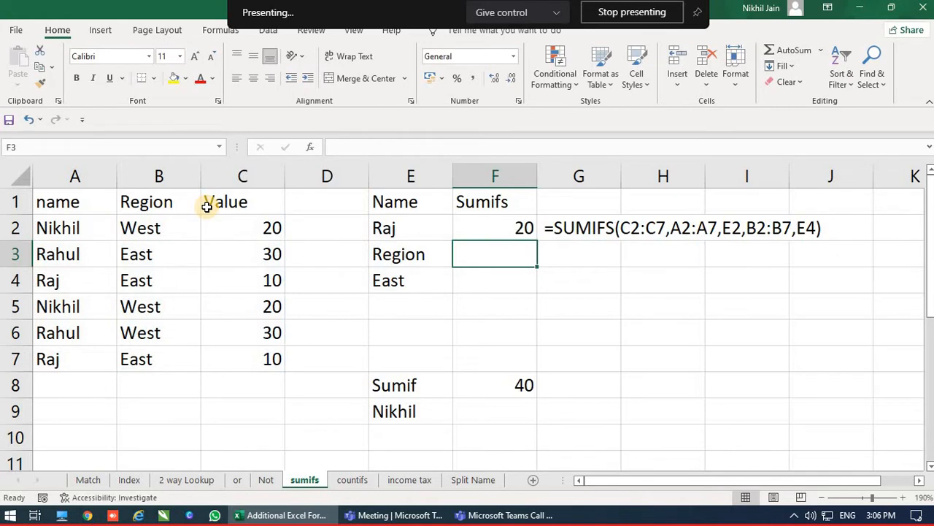
Step: Open the countifs sheet and review the name and region rows in the data table
{"action": "key", "text": "ctrl+Page_Down"}
{"action": "key", "text": "Right"}
{"action": "key", "text": "Right"}
{"action": "key", "text": "Right"}
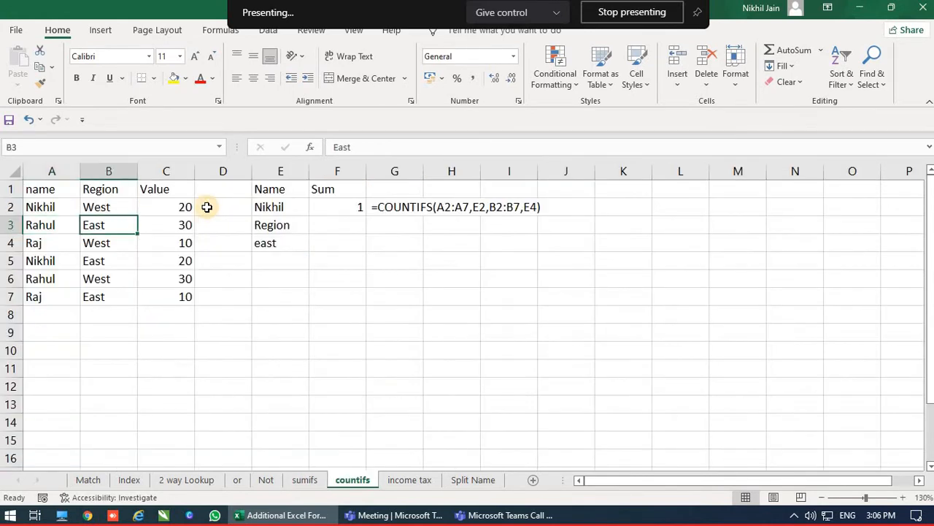
{"action": "key", "text": "Left"}
{"action": "key", "text": "Left"}
{"action": "key", "text": "Left"}
{"action": "key", "text": "Up"}
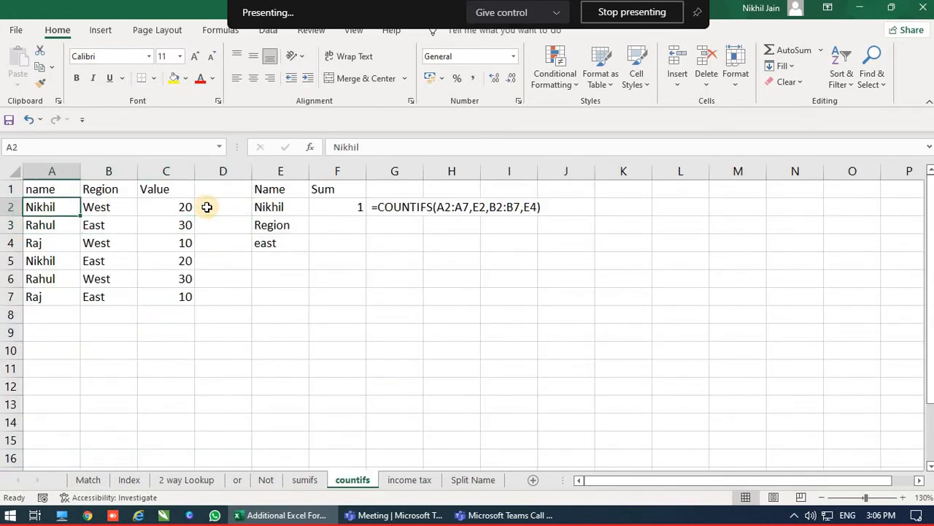
{"action": "key", "text": "Down"}
{"action": "key", "text": "Down"}
{"action": "key", "text": "Down"}
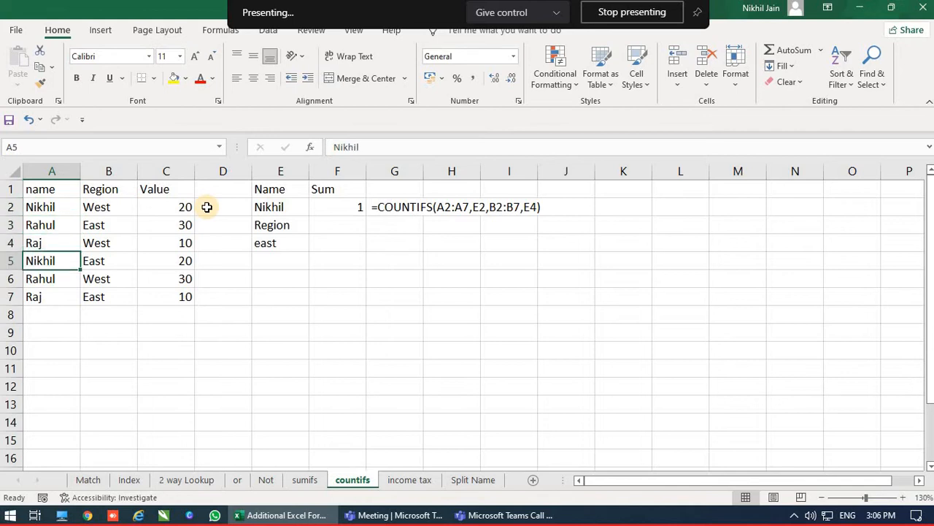
{"action": "key", "text": "Right"}
{"action": "key", "text": "Right"}
{"action": "key", "text": "Right"}
{"action": "key", "text": "Right"}
{"action": "key", "text": "Right"}
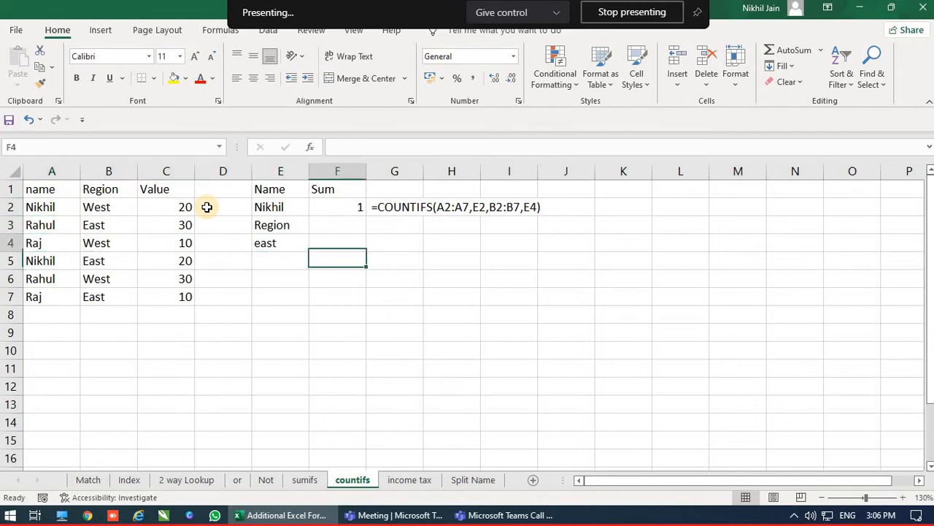
Step: Clear the existing COUNTIFS formula from F2
{"action": "key", "text": "Up"}
{"action": "key", "text": "Up"}
{"action": "key", "text": "Up"}
{"action": "key", "text": "Delete"}
{"action": "scroll", "coordinate": [206, 224], "scroll_direction": "up", "scroll_amount": 2}
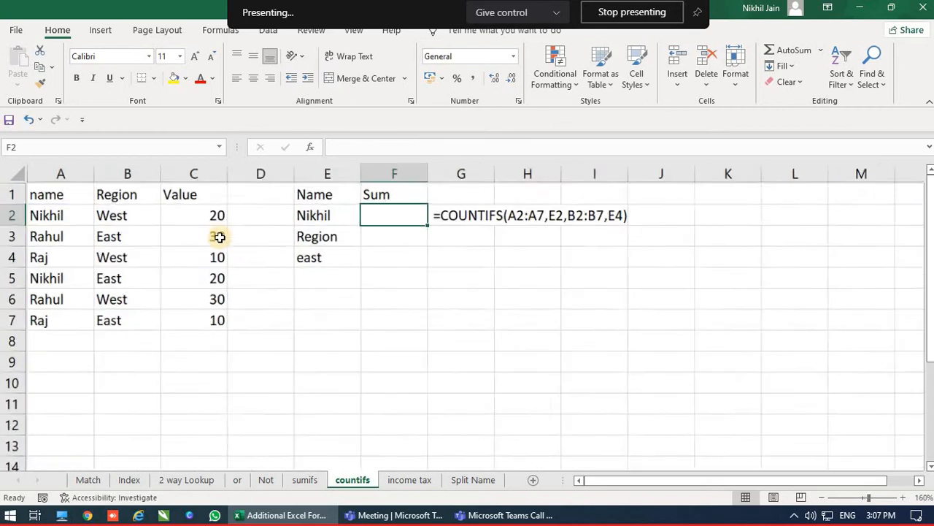
Step: Start a COUNTIFS formula in F2 with A2:A7 as the first criteria range and E2 as its criterion
{"action": "type", "text": "=c"}
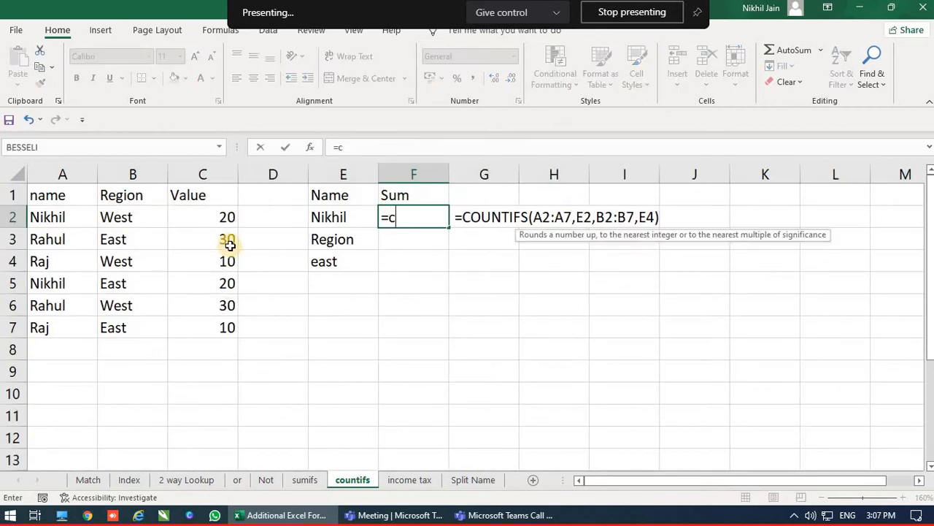
{"action": "type", "text": "ountifs("}
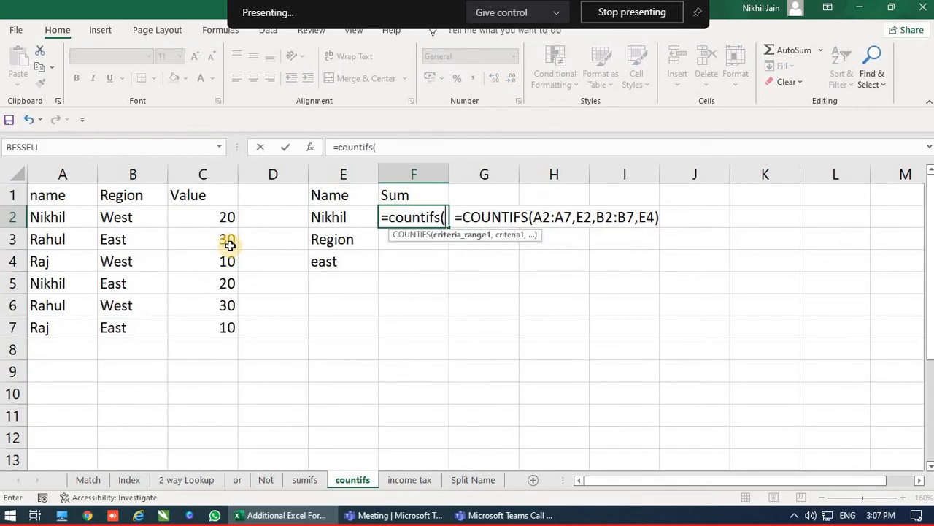
{"action": "key", "text": "Left"}
{"action": "key", "text": "Left"}
{"action": "key", "text": "Left"}
{"action": "key", "text": "Left"}
{"action": "key", "text": "Left"}
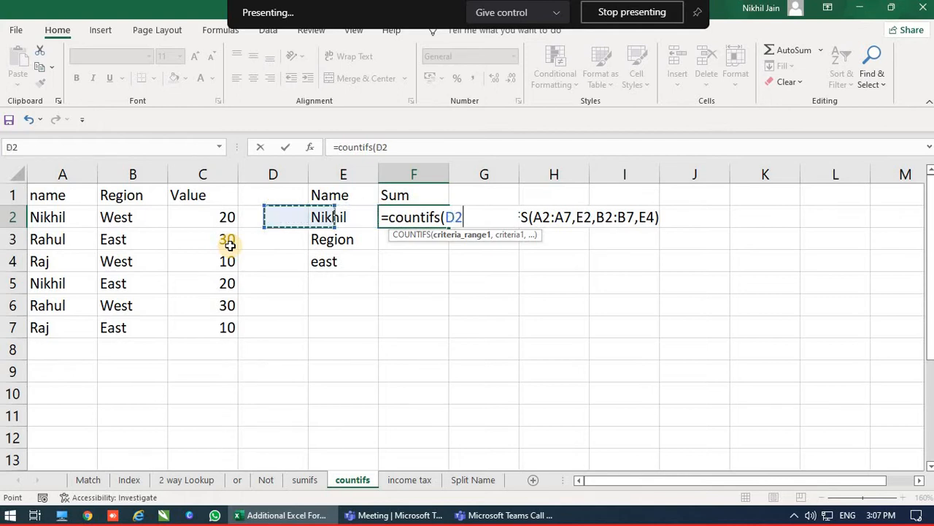
{"action": "key", "text": "shift+Down"}
{"action": "key", "text": "shift+Down"}
{"action": "key", "text": "shift+Down"}
{"action": "key", "text": "shift+Down"}
{"action": "key", "text": "shift+Down"}
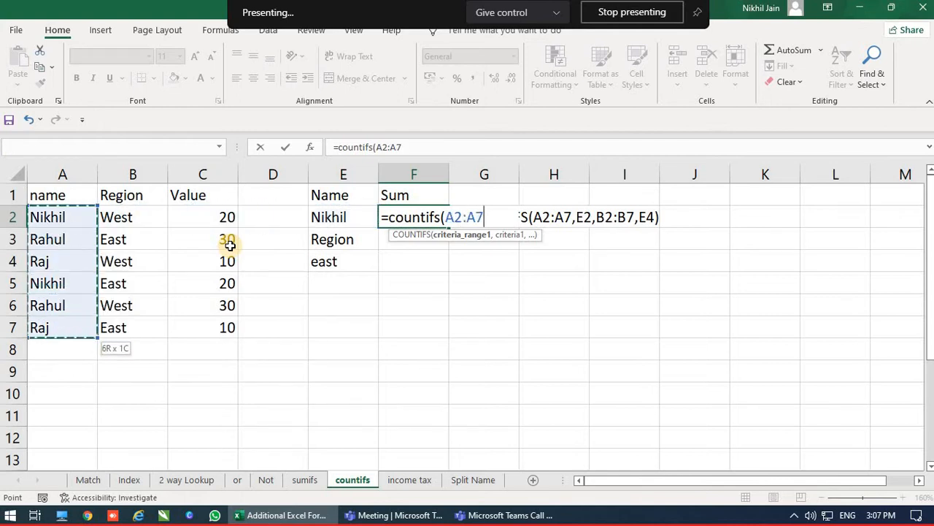
{"action": "type", "text": ","}
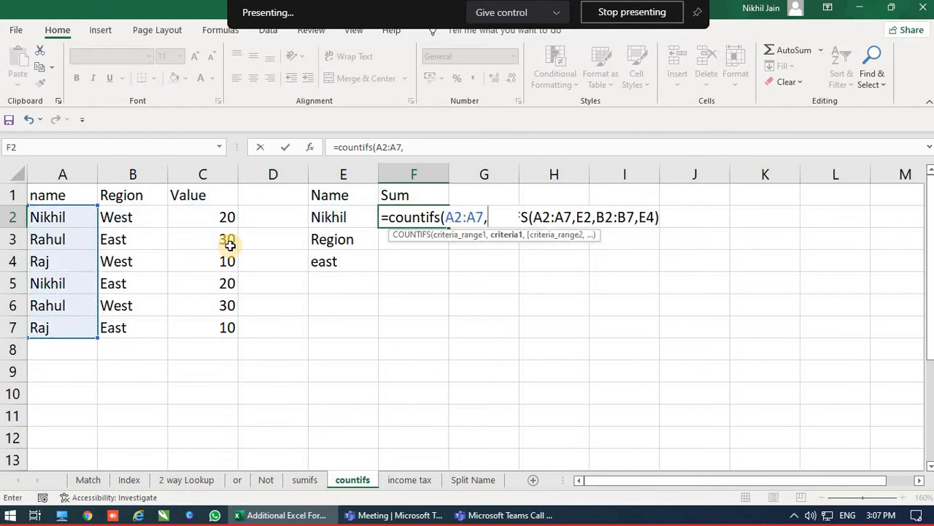
{"action": "key", "text": "Left"}
{"action": "type", "text": ","}
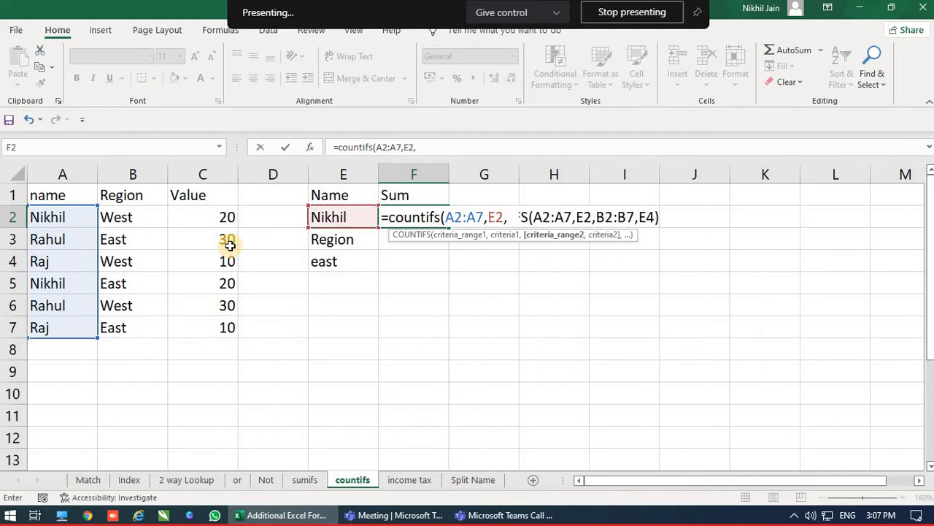
Step: Complete the COUNTIFS formula with B2:B7 as the second criteria range and E4 as its criterion
{"action": "key", "text": "Left"}
{"action": "key", "text": "Left"}
{"action": "key", "text": "Left"}
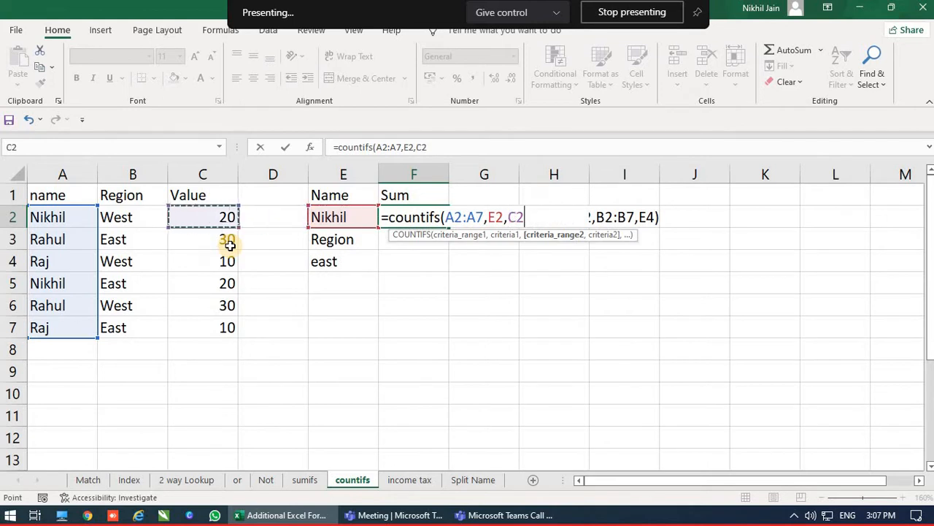
{"action": "key", "text": "Left"}
{"action": "key", "text": "shift+Down"}
{"action": "key", "text": "shift+Down"}
{"action": "key", "text": "shift+Down"}
{"action": "key", "text": "shift+Down"}
{"action": "key", "text": "shift+Down"}
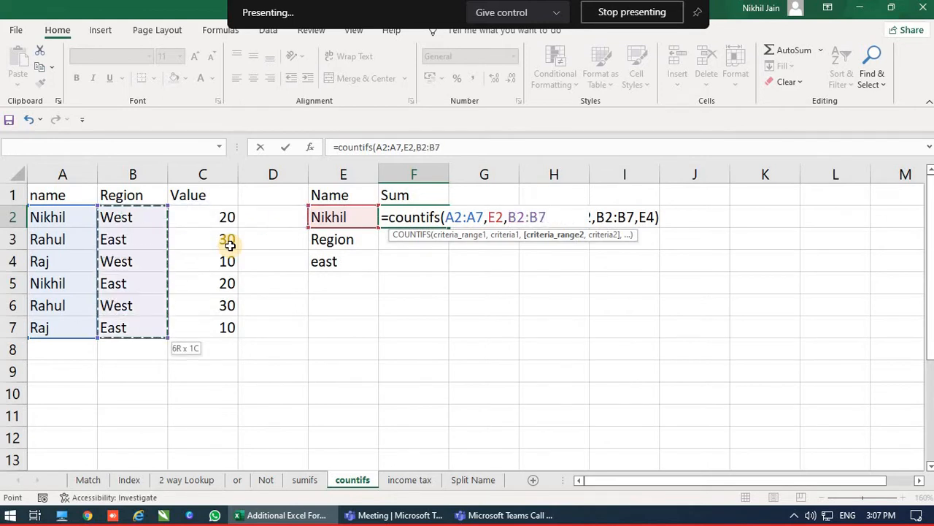
{"action": "type", "text": ","}
{"action": "key", "text": "Left"}
{"action": "key", "text": "Left"}
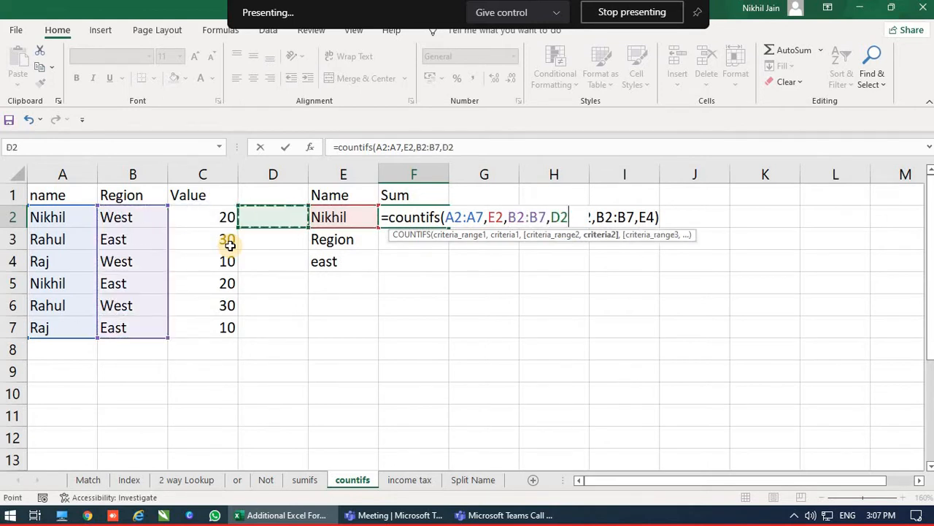
{"action": "key", "text": "Down"}
{"action": "key", "text": "Down"}
{"action": "key", "text": "Right"}
{"action": "type", "text": ")"}
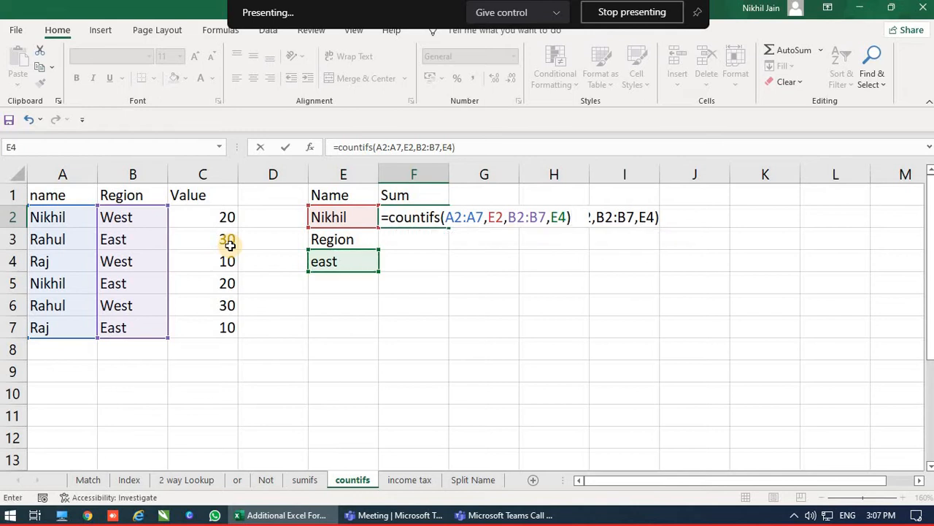
{"action": "key", "text": "Return"}
Step: Review the criteria in E2 and E4, and change the region in B2 to East
{"action": "key", "text": "Left"}
{"action": "key", "text": "Up"}
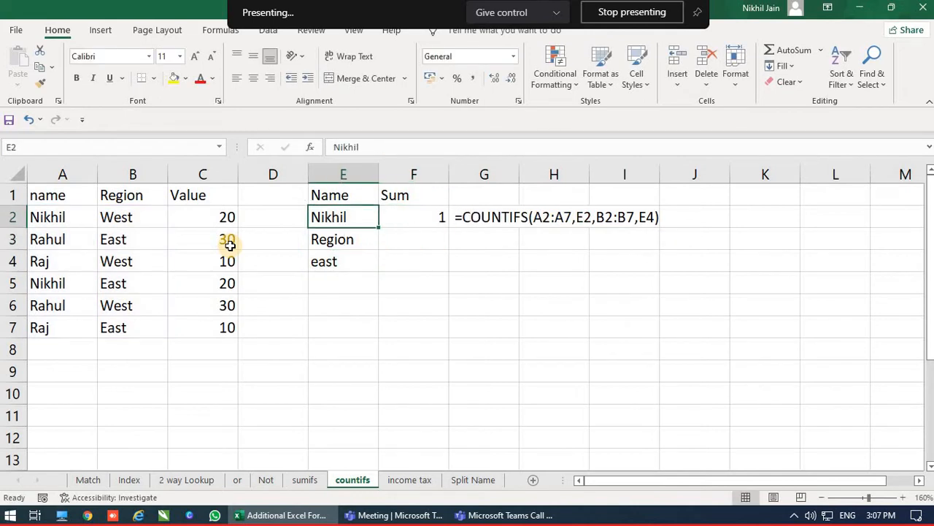
{"action": "key", "text": "Down"}
{"action": "key", "text": "Down"}
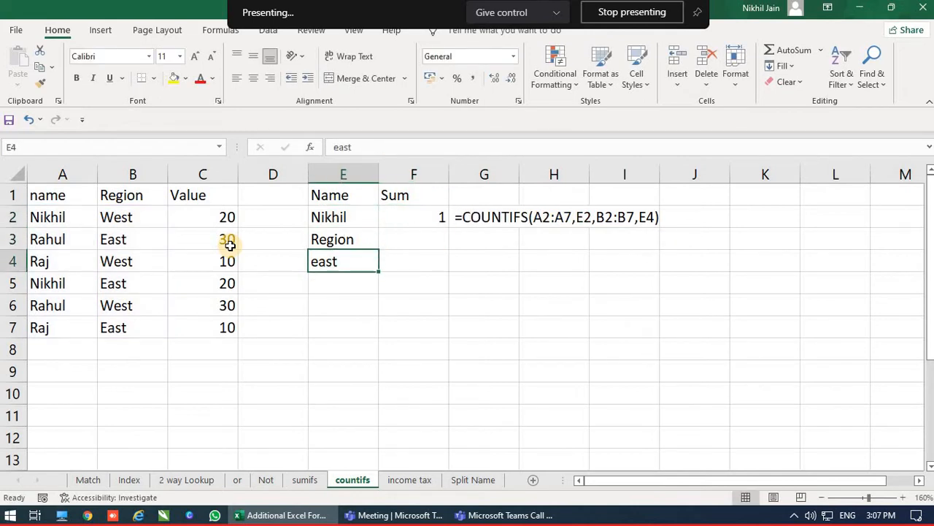
{"action": "key", "text": "Up"}
{"action": "key", "text": "Left"}
{"action": "key", "text": "Left"}
{"action": "key", "text": "Left"}
{"action": "key", "text": "Up"}
{"action": "type", "text": "East"}
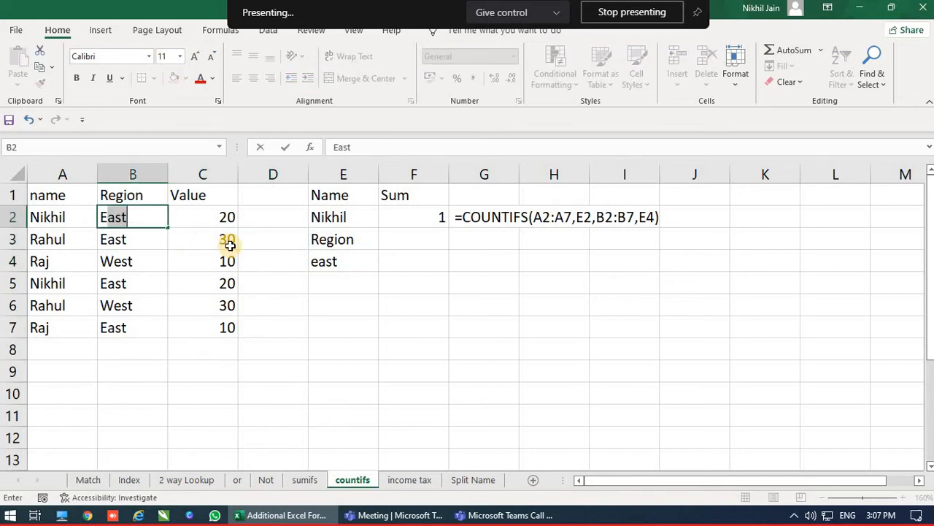
{"action": "key", "text": "Right"}
Step: Check the COUNTIFS result in F2 against the region criterion in E4
{"action": "key", "text": "Right"}
{"action": "key", "text": "Right"}
{"action": "key", "text": "Down"}
{"action": "key", "text": "Down"}
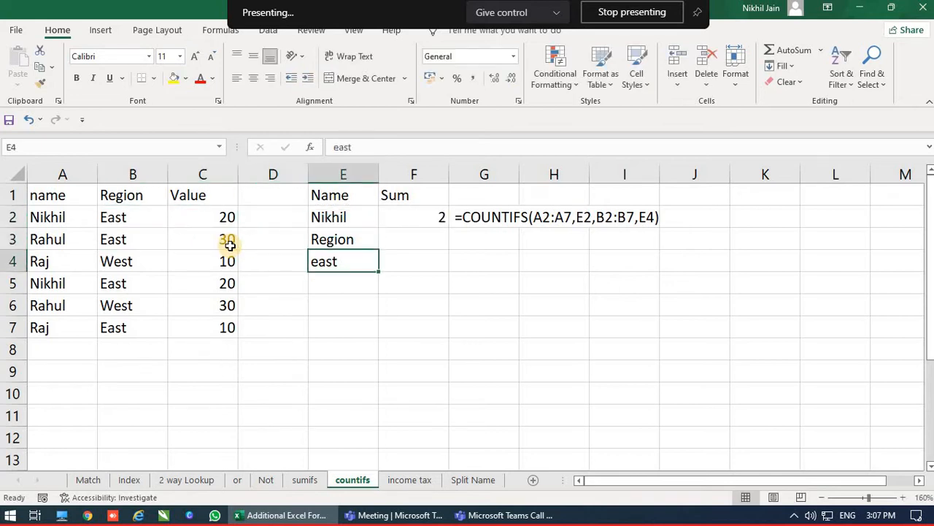
{"action": "key", "text": "Right"}
{"action": "key", "text": "Up"}
{"action": "key", "text": "Up"}
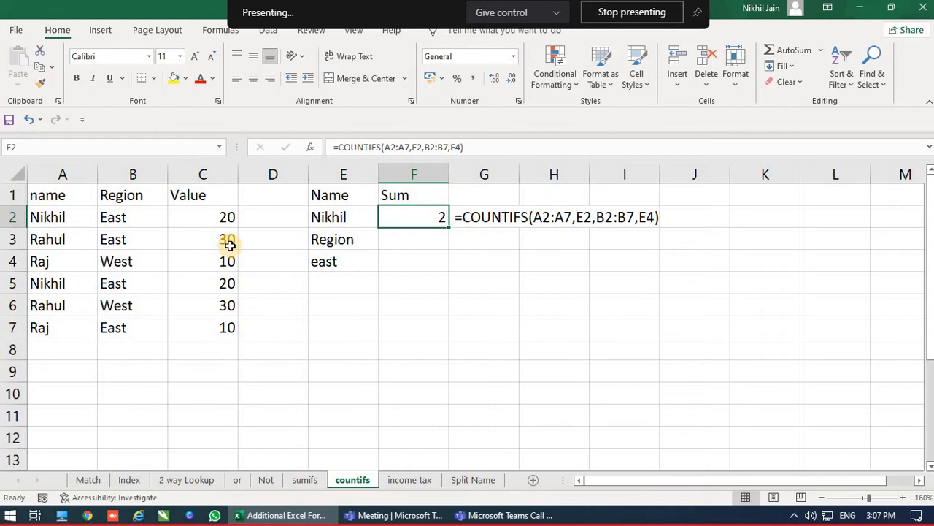
Step: Open the income tax sheet and widen column B to fit the slab ranges
{"action": "key", "text": "ctrl+Page_Down"}
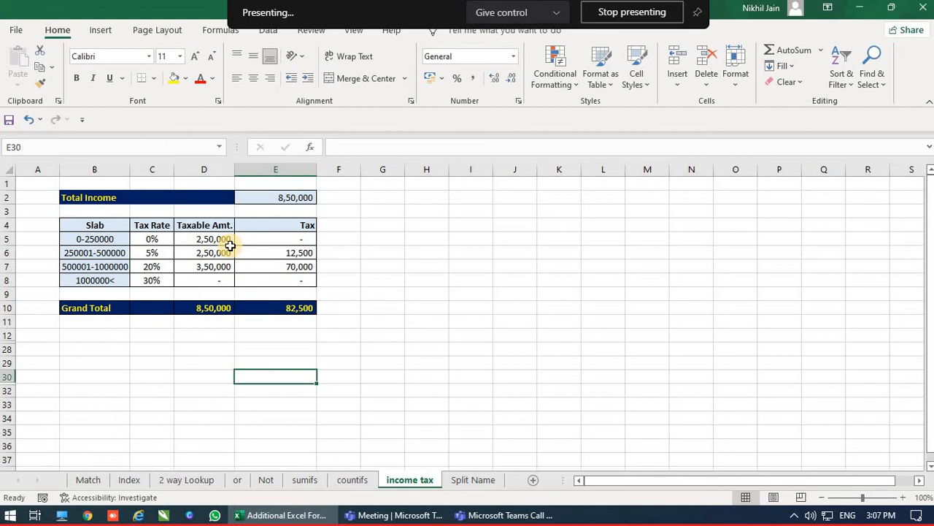
{"action": "scroll", "coordinate": [230, 246], "scroll_direction": "up", "scroll_amount": 3, "text": "ctrl"}
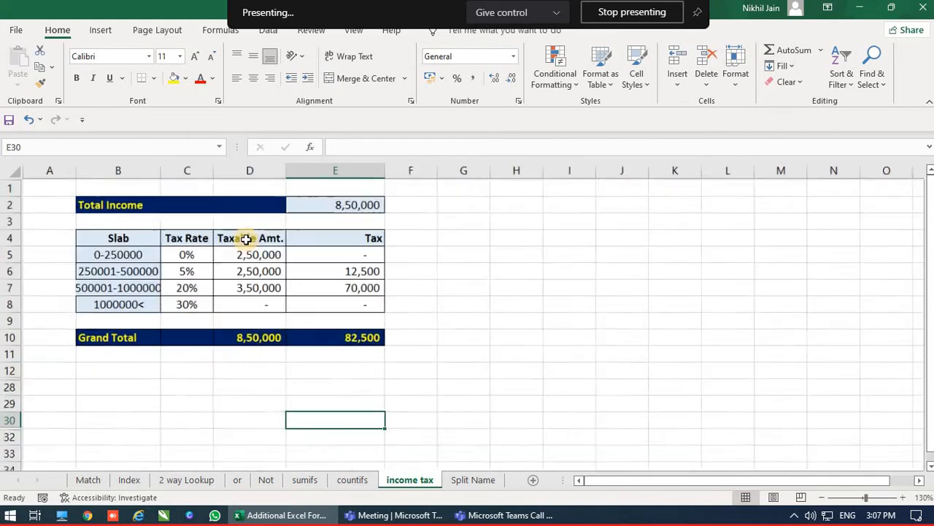
{"action": "scroll", "coordinate": [477, 223], "scroll_direction": "up", "scroll_amount": 1}
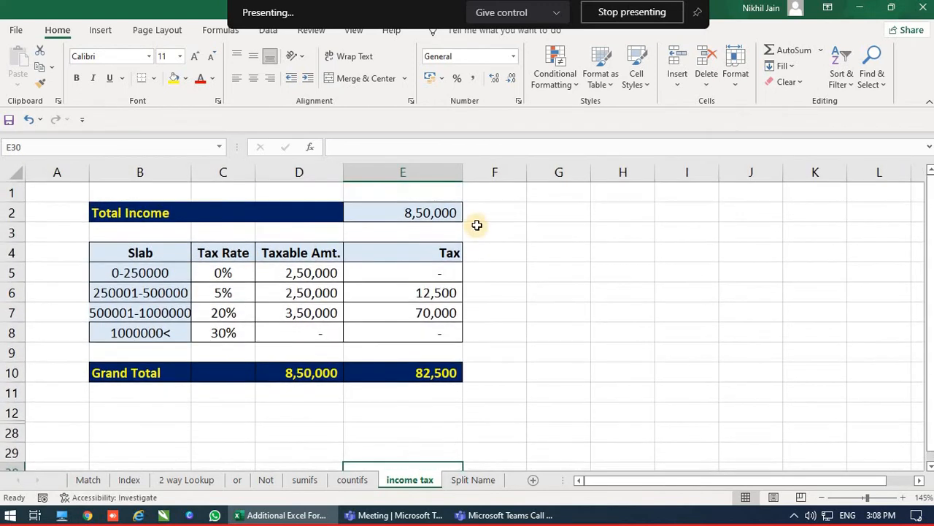
{"action": "left_click", "coordinate": [423, 211]}
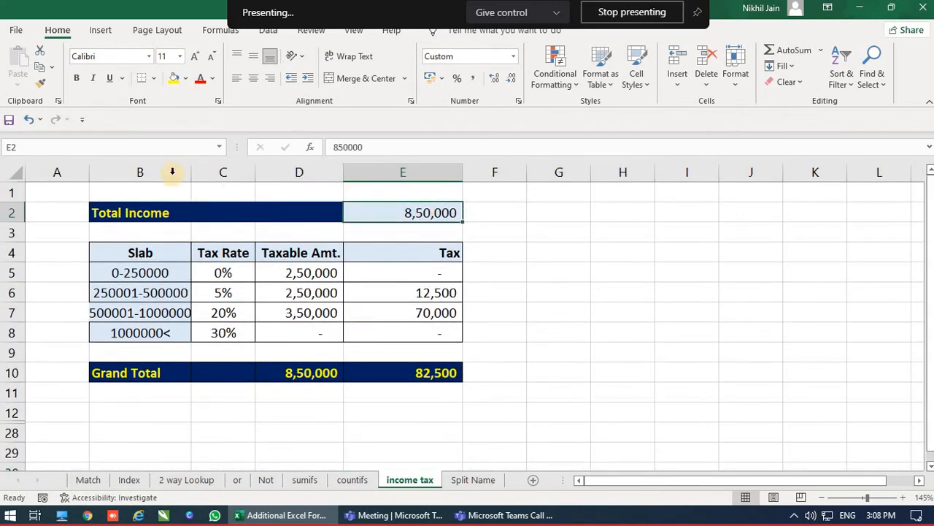
{"action": "left_click_drag", "start_coordinate": [191, 173], "coordinate": [215, 174]}
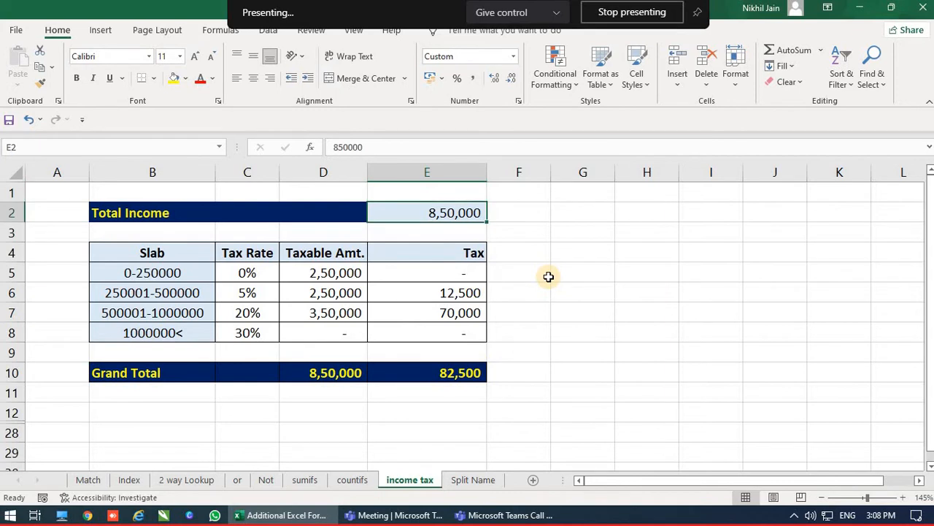
Step: Set the total income in E2 to 350000
{"action": "type", "text": "3,50,00"}
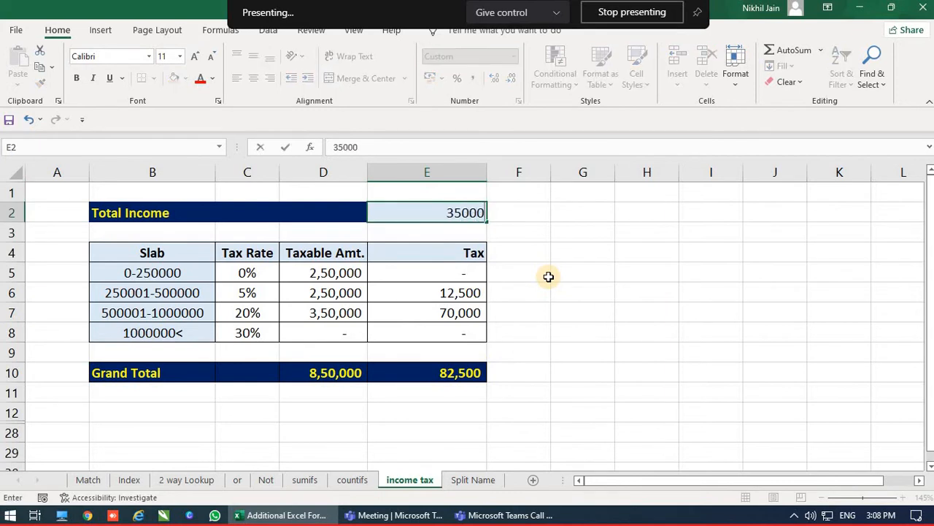
{"action": "type", "text": "0"}
{"action": "key", "text": "Return"}
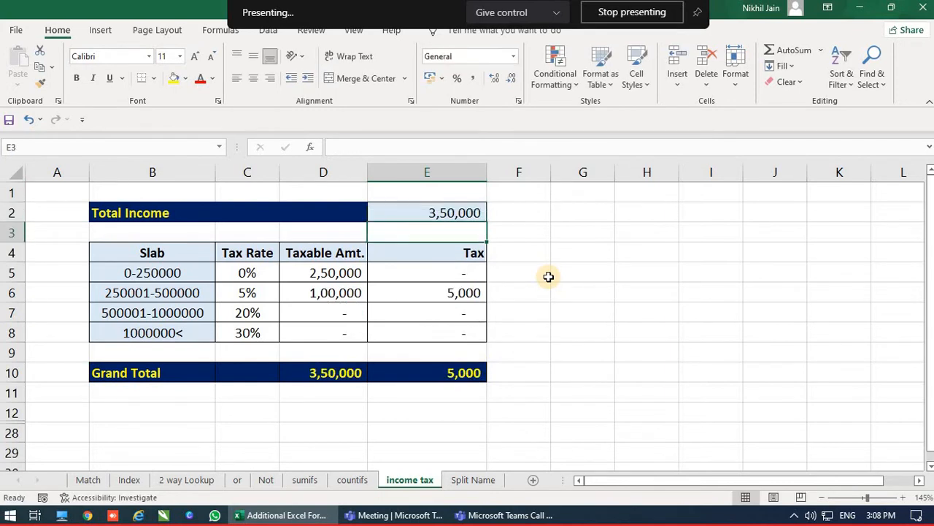
Step: Examine the 0-250000 slab row, including its tax rate and the taxable amount formula in D5
{"action": "key", "text": "Left"}
{"action": "key", "text": "Down"}
{"action": "key", "text": "Left"}
{"action": "key", "text": "Left"}
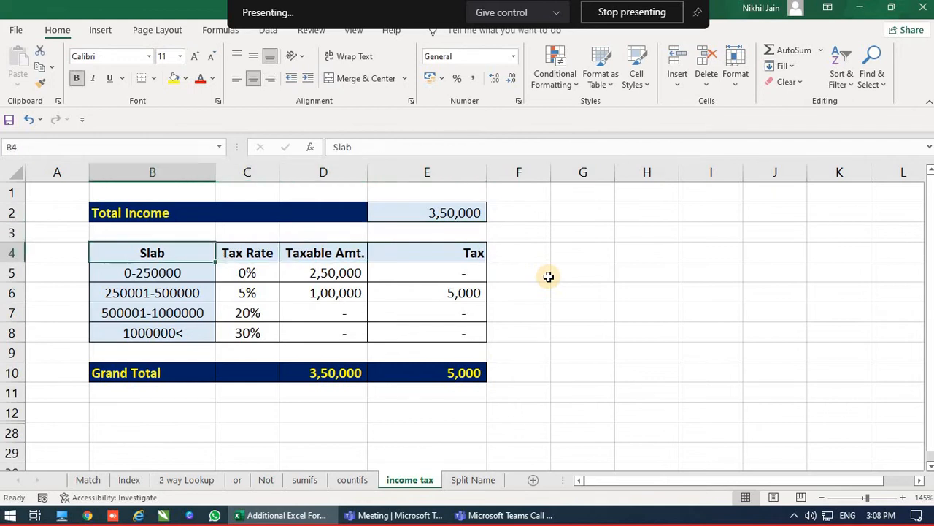
{"action": "key", "text": "Down"}
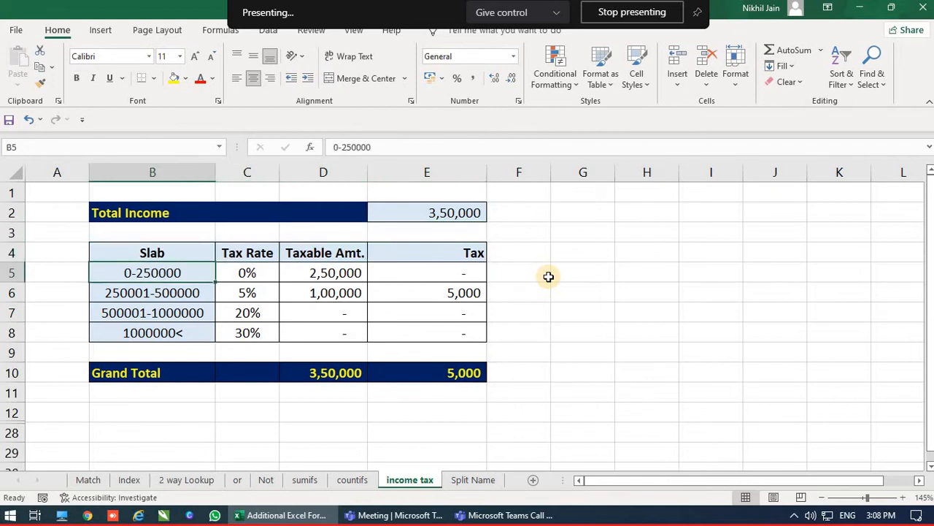
{"action": "key", "text": "Right"}
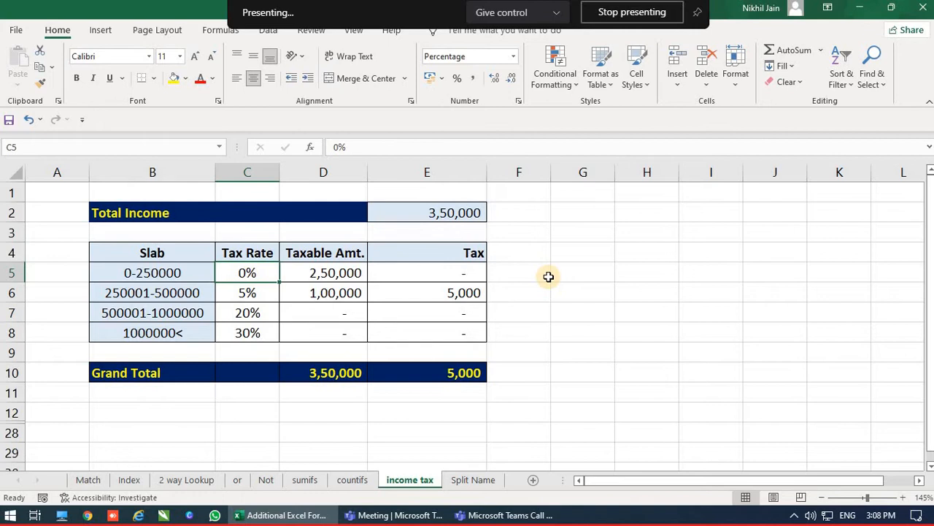
{"action": "key", "text": "Right"}
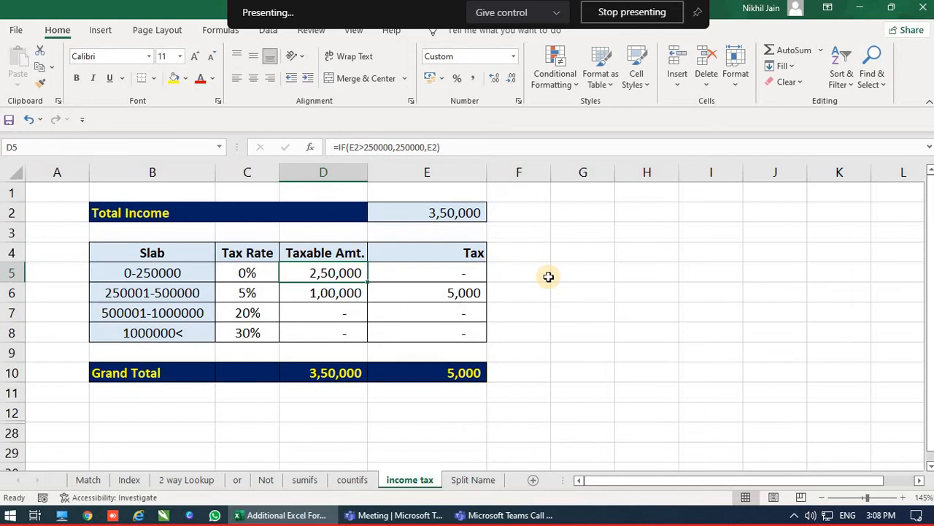
{"action": "key", "text": "Right"}
{"action": "key", "text": "Left"}
{"action": "key", "text": "Left"}
{"action": "key", "text": "Left"}
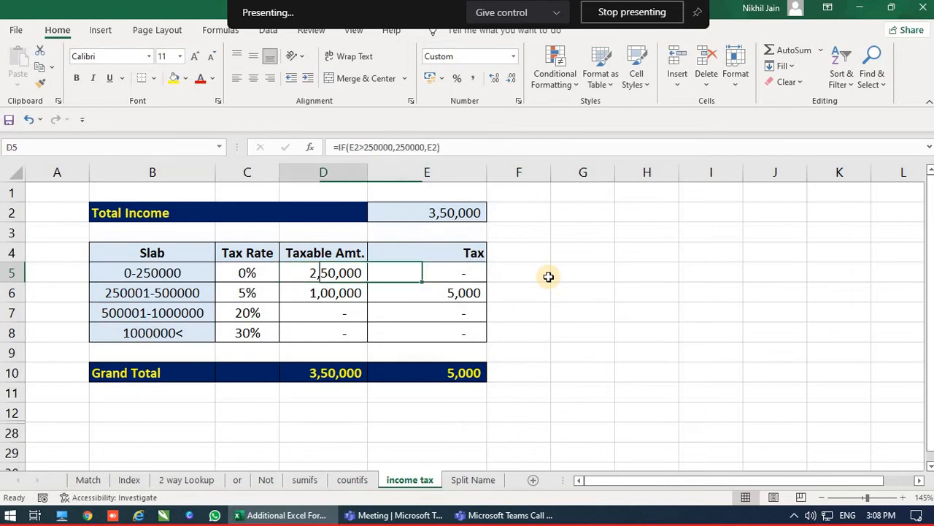
{"action": "key", "text": "Down"}
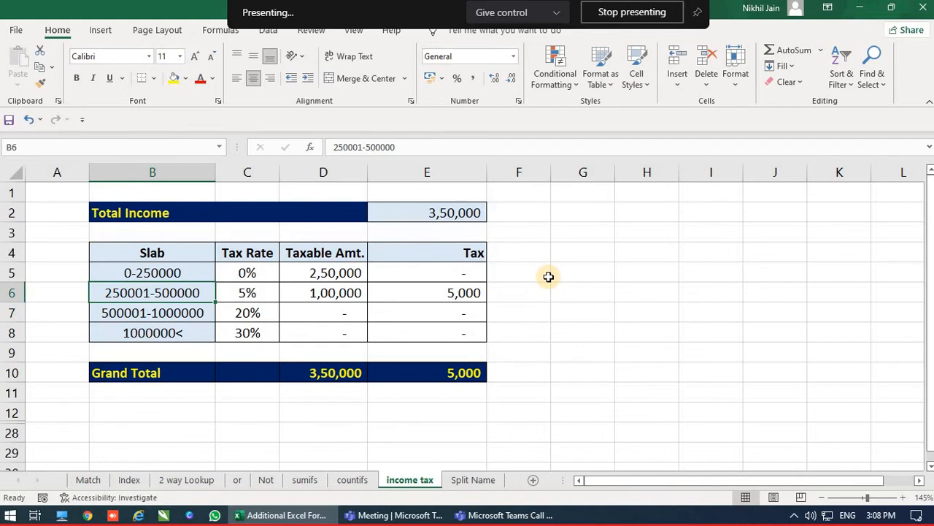
{"action": "key", "text": "Right"}
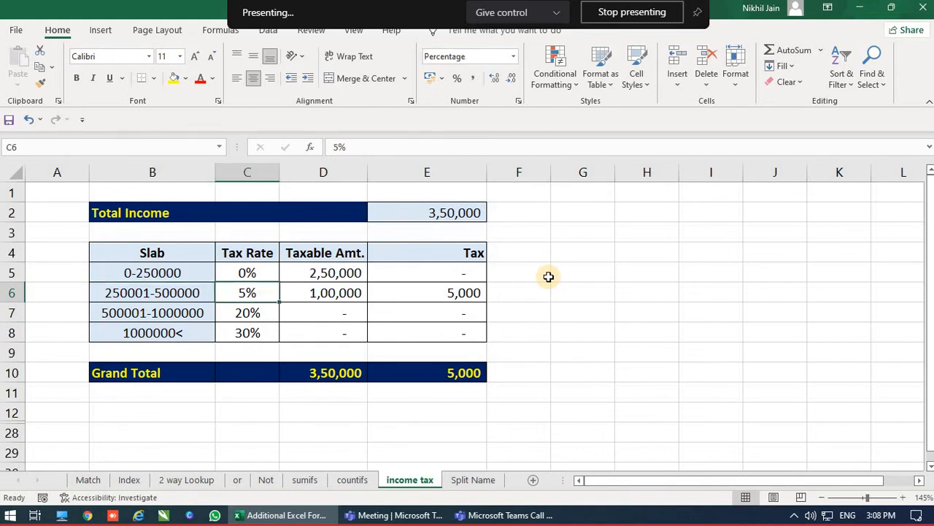
{"action": "key", "text": "Right"}
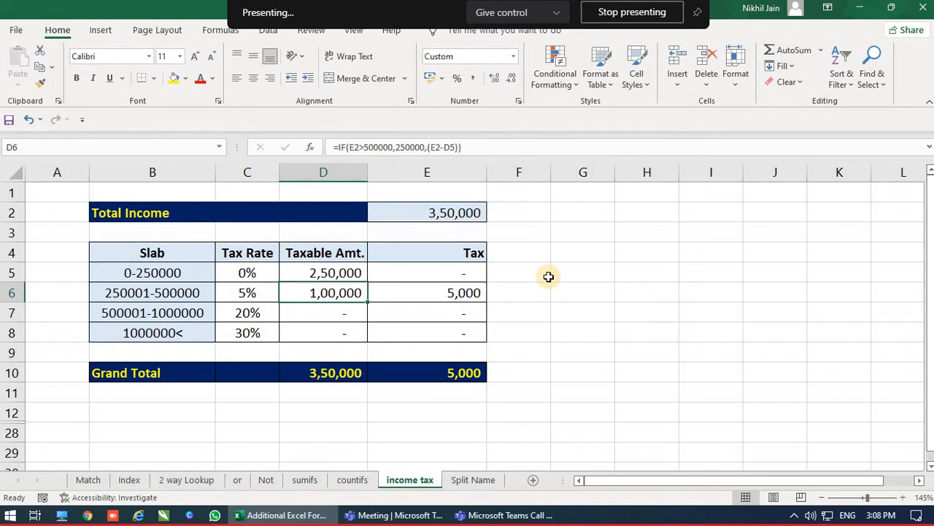
{"action": "key", "text": "Right"}
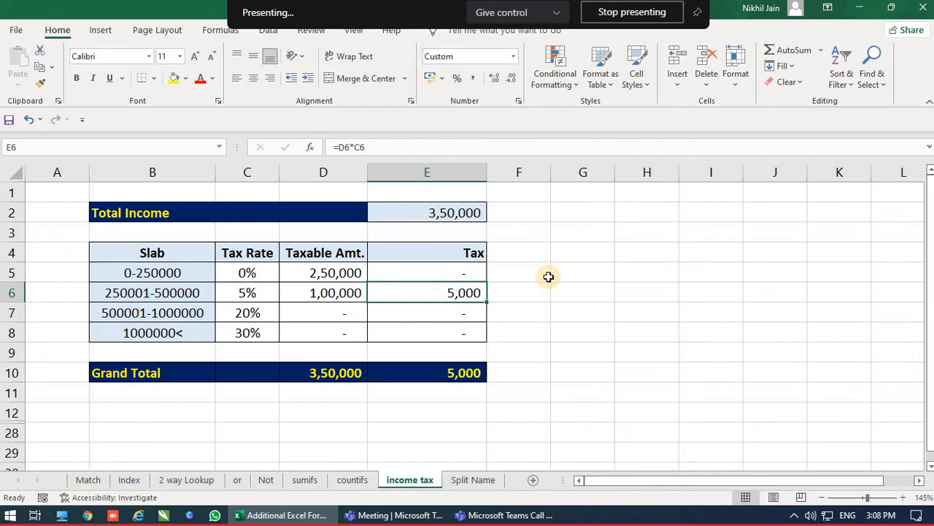
{"action": "key", "text": "Left"}
{"action": "key", "text": "Left"}
{"action": "key", "text": "Down"}
{"action": "key", "text": "Left"}
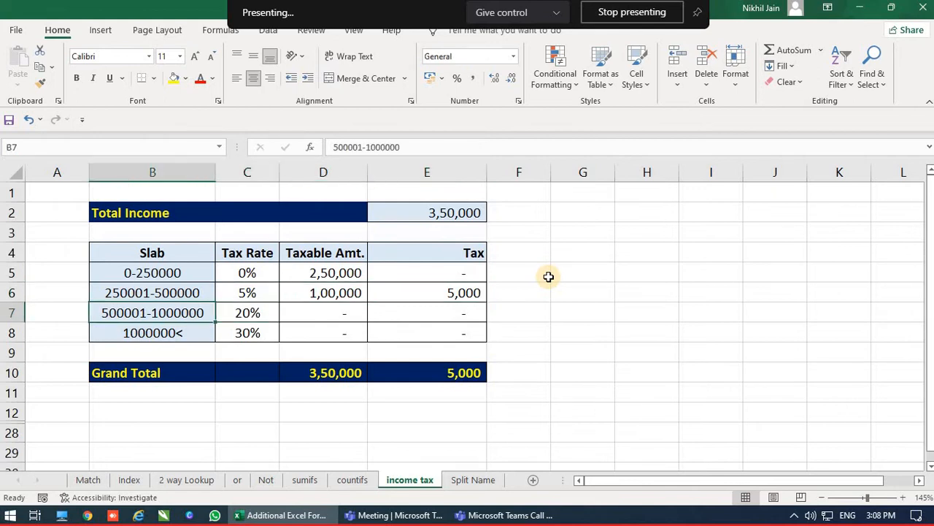
{"action": "key", "text": "Right"}
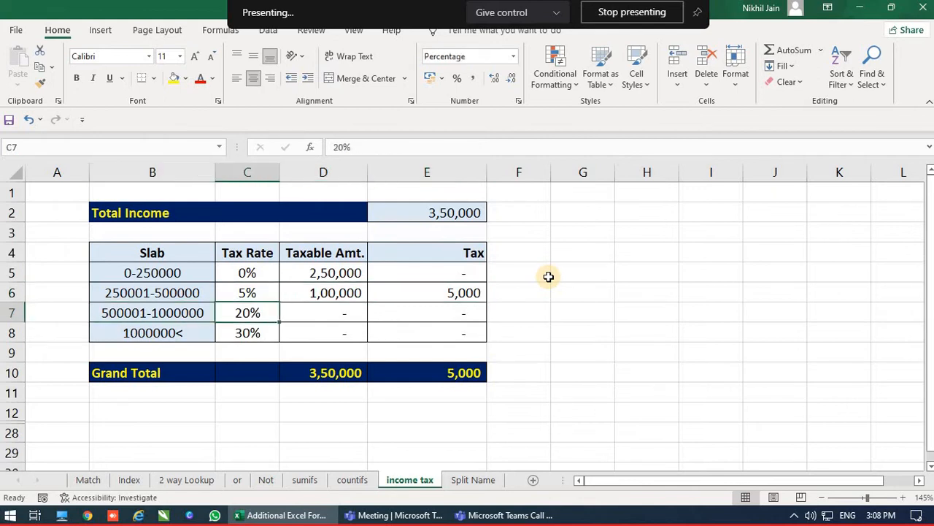
{"action": "key", "text": "Right"}
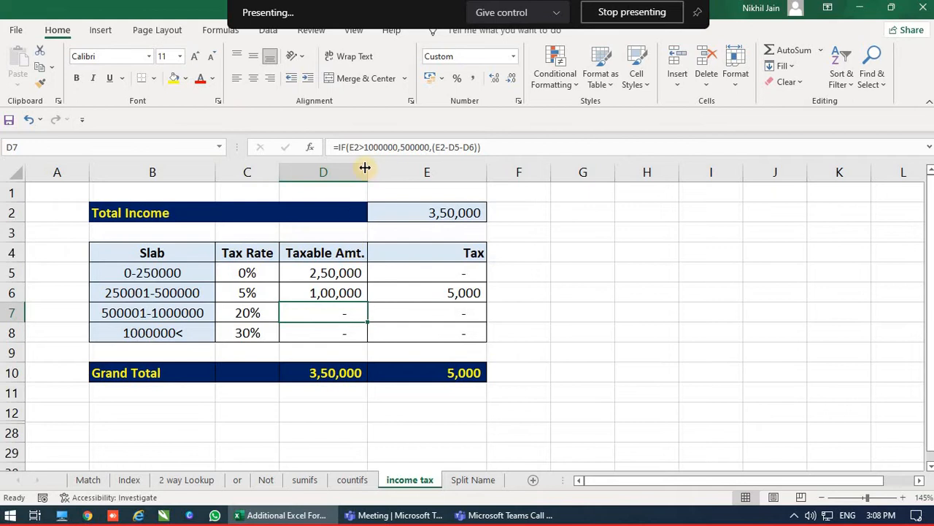
Step: Widen column D and display the sheet's formulas instead of their results
{"action": "left_click_drag", "start_coordinate": [365, 168], "coordinate": [515, 174]}
{"action": "left_click", "coordinate": [218, 30]}
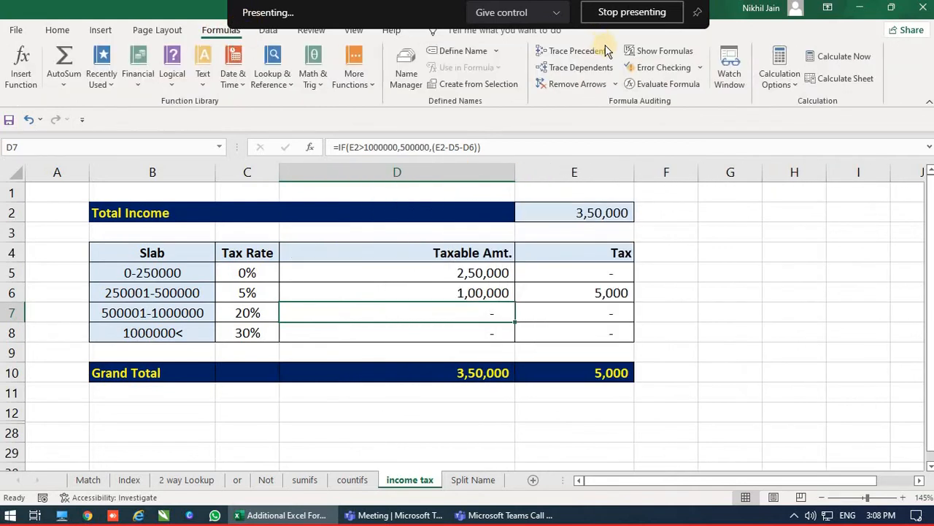
{"action": "left_click", "coordinate": [660, 51]}
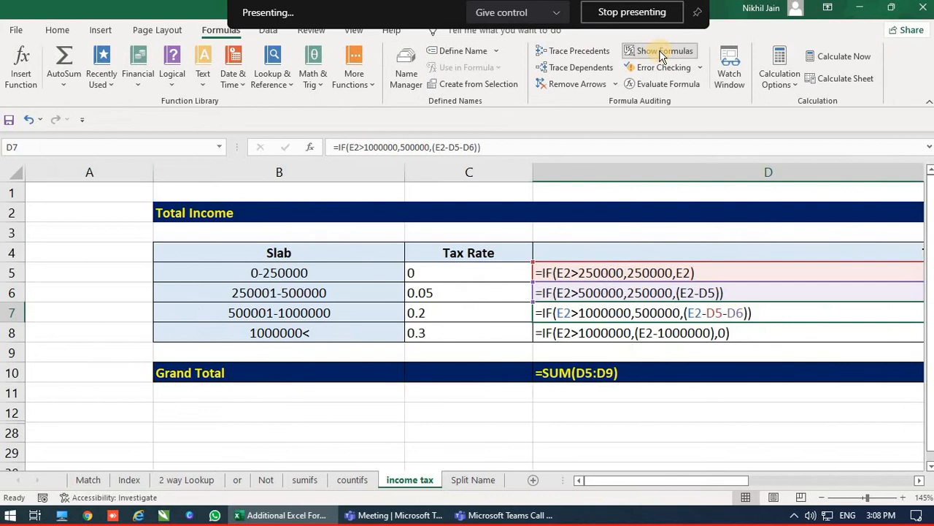
Step: Narrow columns C and D to fit the tax rates and the taxable amount formulas
{"action": "left_click", "coordinate": [444, 436]}
{"action": "left_click_drag", "start_coordinate": [530, 175], "coordinate": [458, 175]}
{"action": "scroll", "coordinate": [759, 233], "scroll_direction": "down", "scroll_amount": 1, "text": "ctrl"}
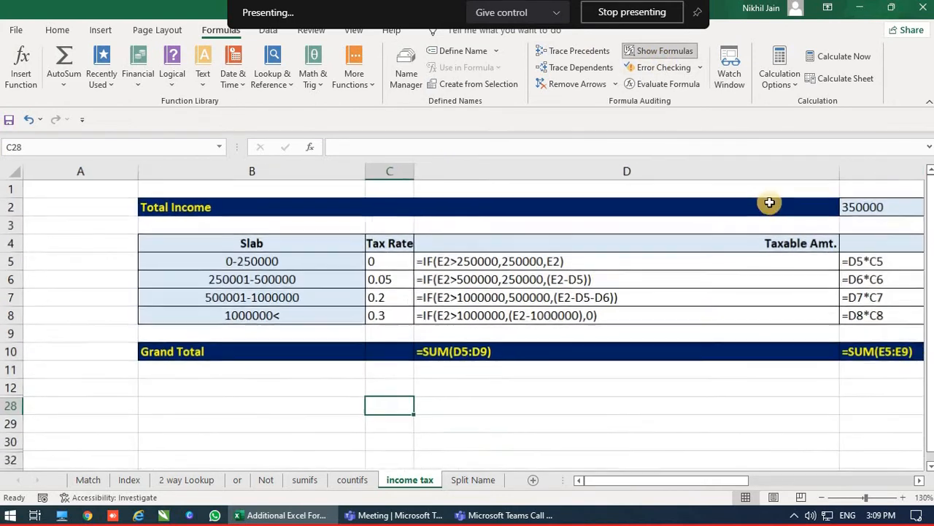
{"action": "left_click_drag", "start_coordinate": [834, 171], "coordinate": [625, 171]}
{"action": "left_click_drag", "start_coordinate": [838, 169], "coordinate": [736, 174]}
{"action": "scroll", "coordinate": [621, 214], "scroll_direction": "up", "scroll_amount": 1, "text": "ctrl"}
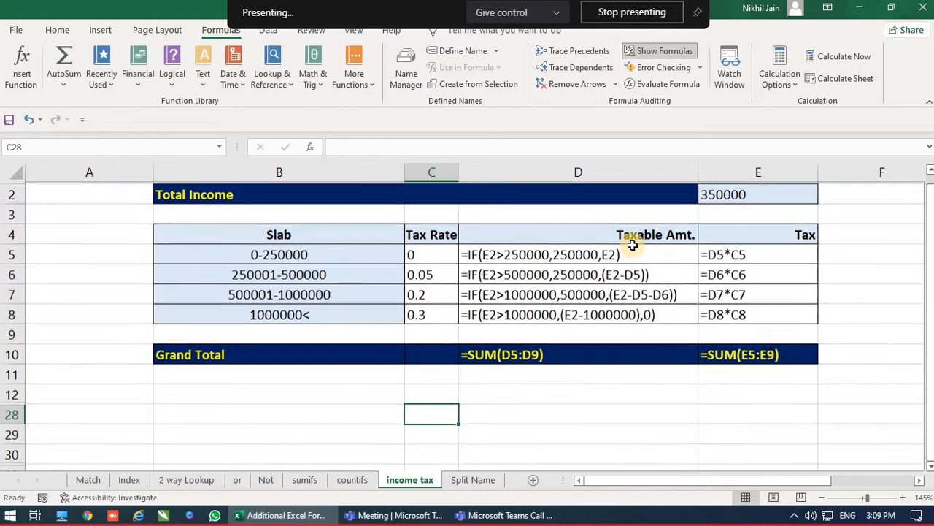
Step: Collapse the ribbon and narrow column A to give the tax table more room
{"action": "scroll", "coordinate": [622, 198], "scroll_direction": "up", "scroll_amount": 1}
{"action": "double_click", "coordinate": [213, 32]}
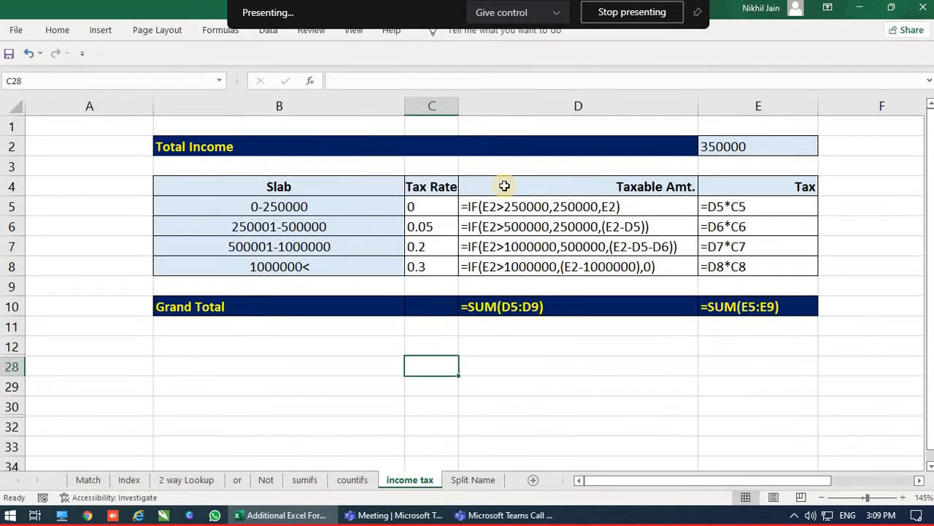
{"action": "scroll", "coordinate": [608, 169], "scroll_direction": "up", "scroll_amount": 1, "text": "ctrl"}
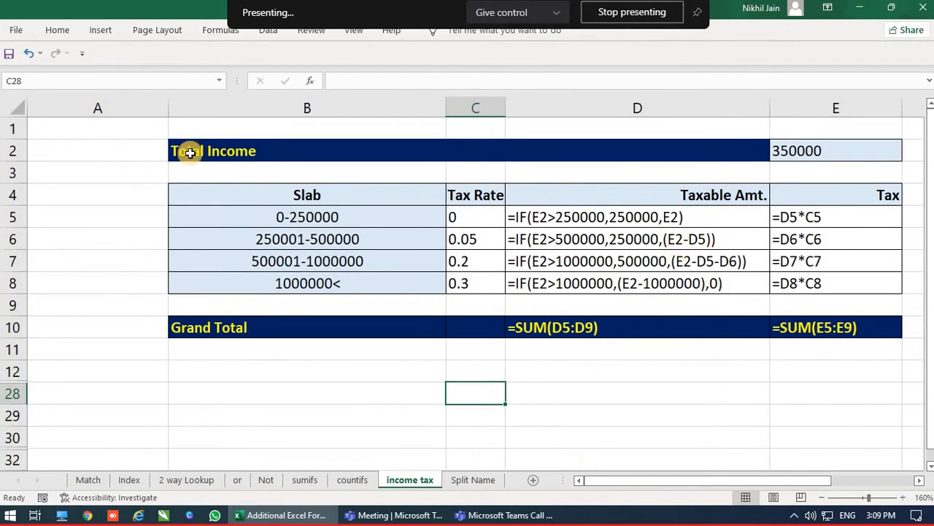
{"action": "left_click_drag", "start_coordinate": [162, 98], "coordinate": [76, 110]}
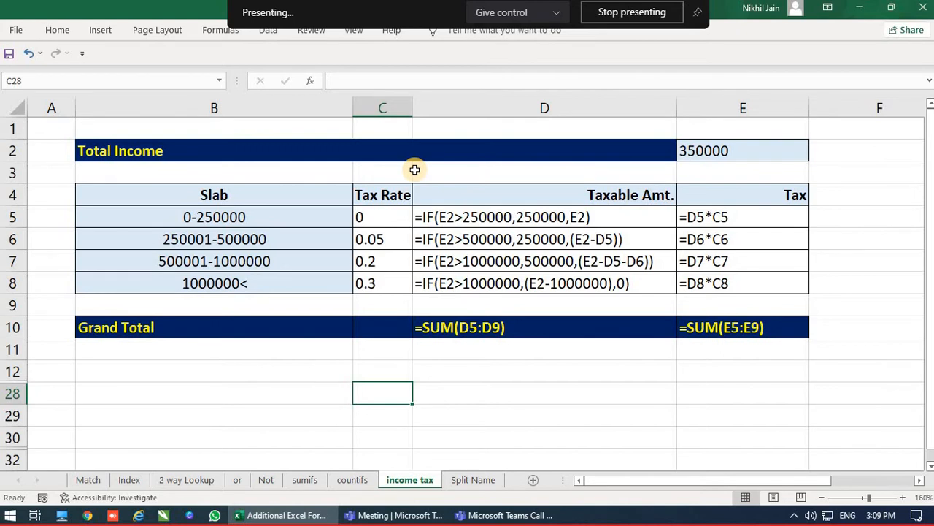
{"action": "key", "text": "Left"}
{"action": "key", "text": "Left"}
{"action": "key", "text": "Up"}
{"action": "key", "text": "Up"}
{"action": "key", "text": "Up"}
{"action": "key", "text": "Up"}
{"action": "key", "text": "Up"}
{"action": "key", "text": "Up"}
{"action": "key", "text": "Up"}
{"action": "key", "text": "Up"}
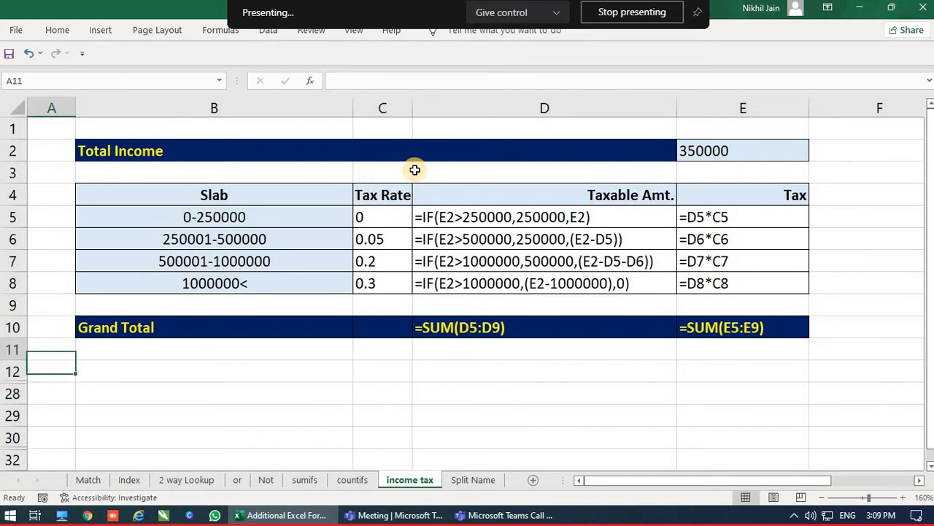
{"action": "key", "text": "Right"}
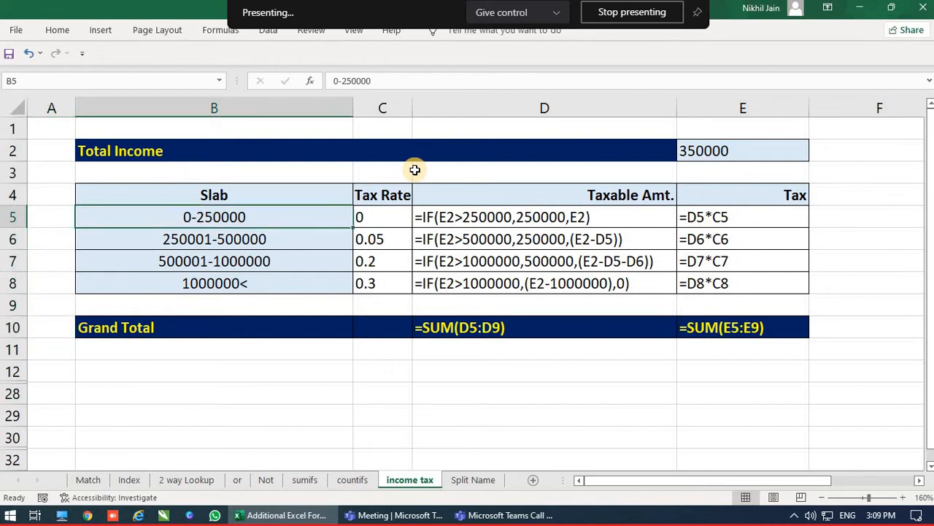
{"action": "key", "text": "Down"}
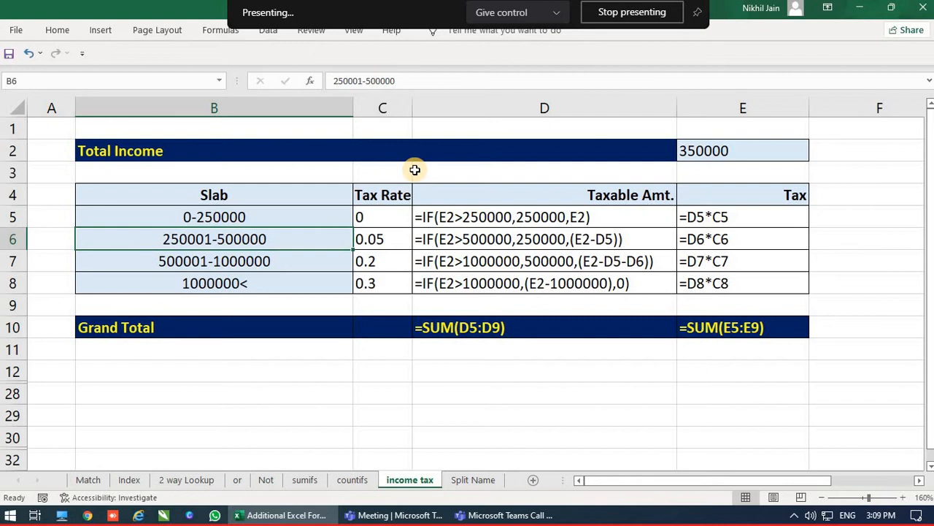
{"action": "key", "text": "Right"}
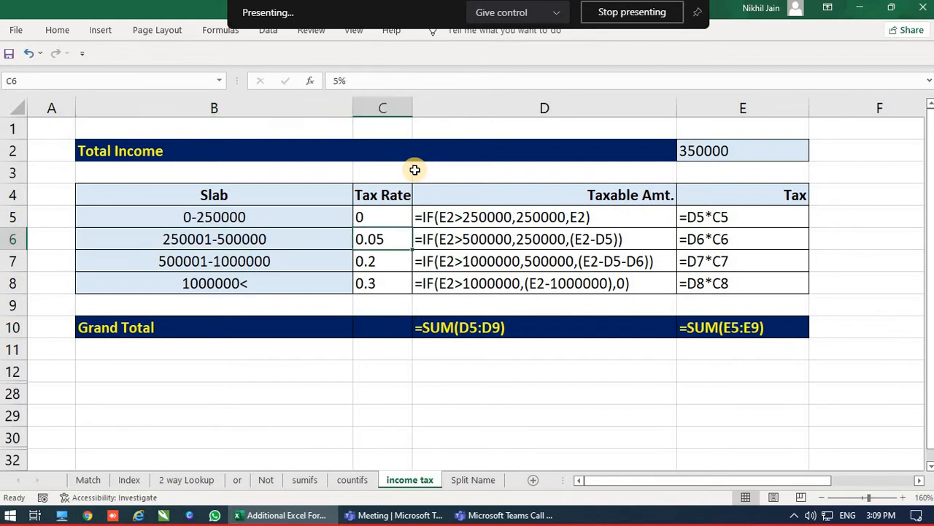
{"action": "key", "text": "Right"}
{"action": "key", "text": "Left"}
{"action": "key", "text": "Left"}
{"action": "key", "text": "Left"}
{"action": "key", "text": "Right"}
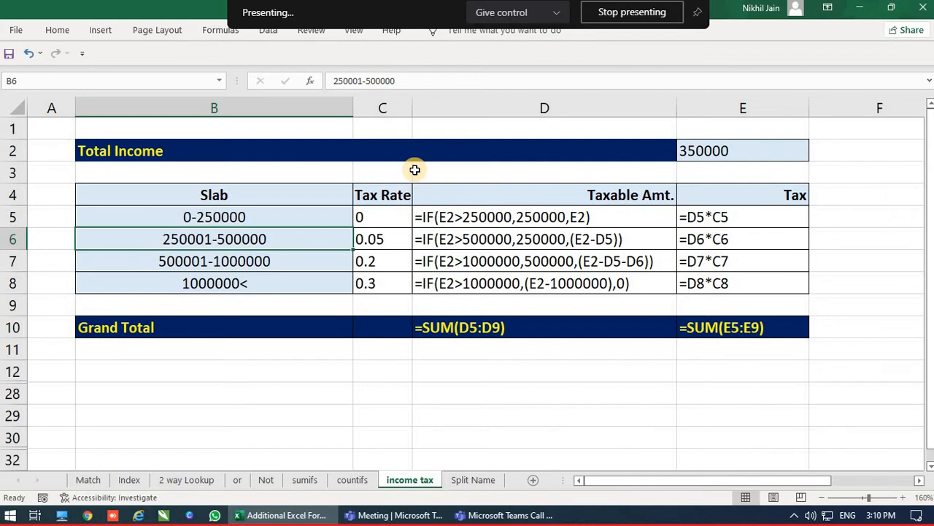
{"action": "left_click", "coordinate": [185, 260]}
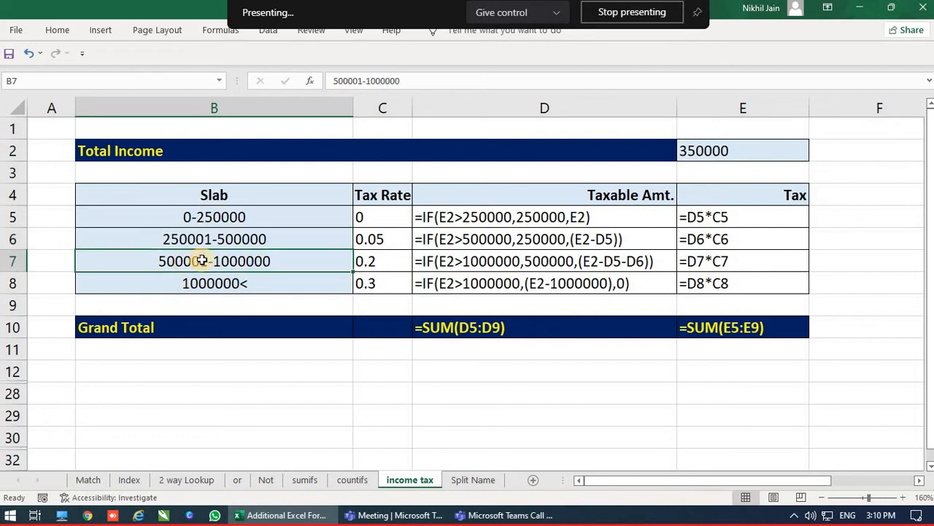
Step: Set the total income in E2 to 600000
{"action": "left_click", "coordinate": [701, 155]}
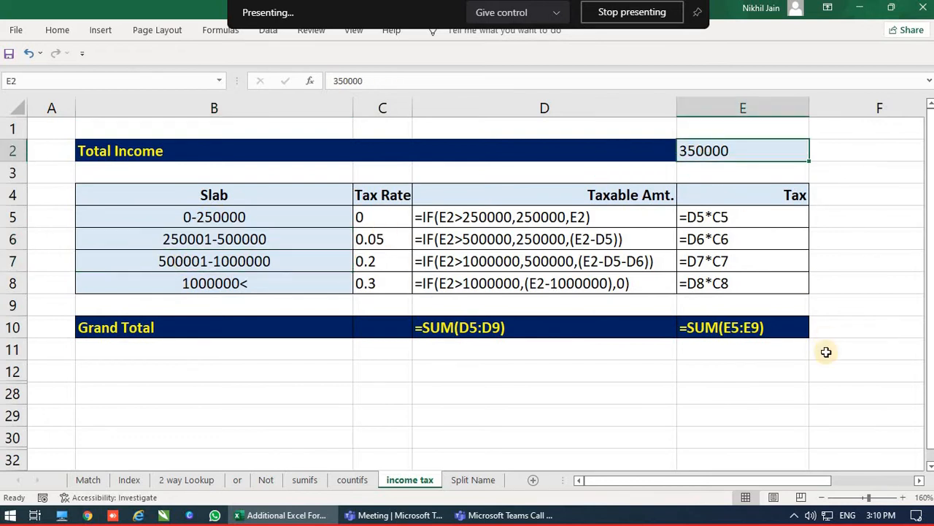
{"action": "type", "text": "6000"}
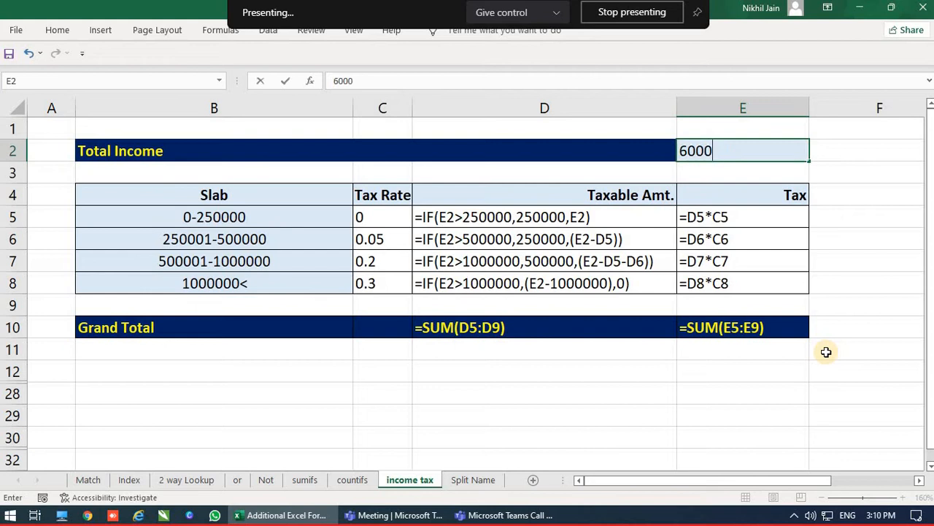
{"action": "type", "text": "00"}
{"action": "key", "text": "Return"}
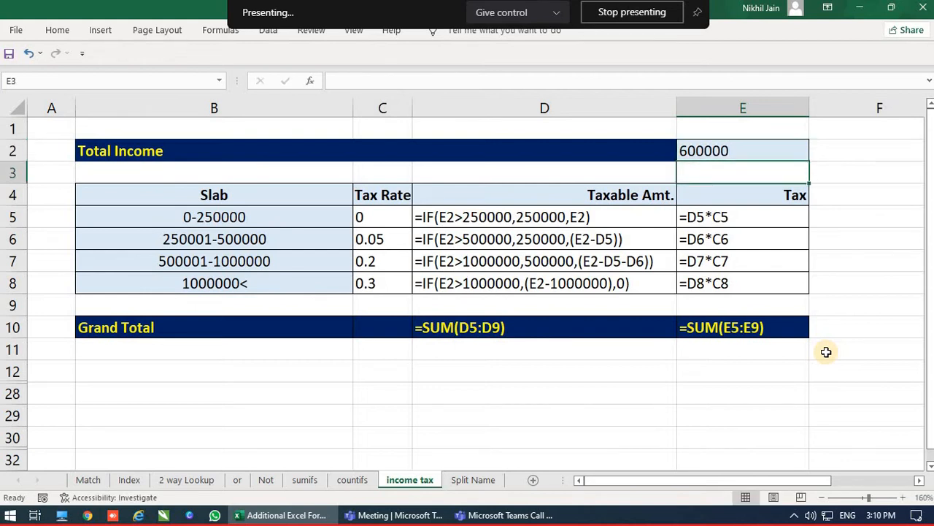
{"action": "key", "text": "Left"}
{"action": "key", "text": "Left"}
{"action": "key", "text": "Left"}
{"action": "key", "text": "Down"}
{"action": "key", "text": "Down"}
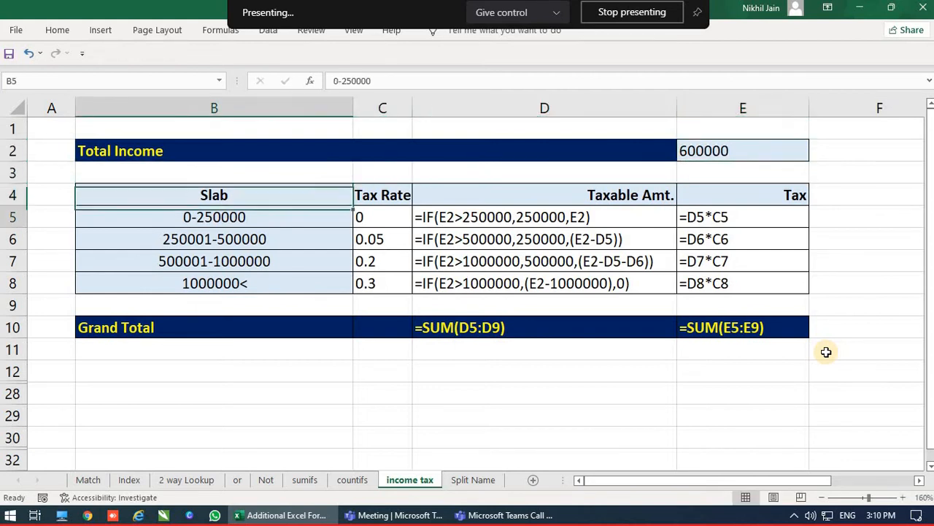
{"action": "key", "text": "Down"}
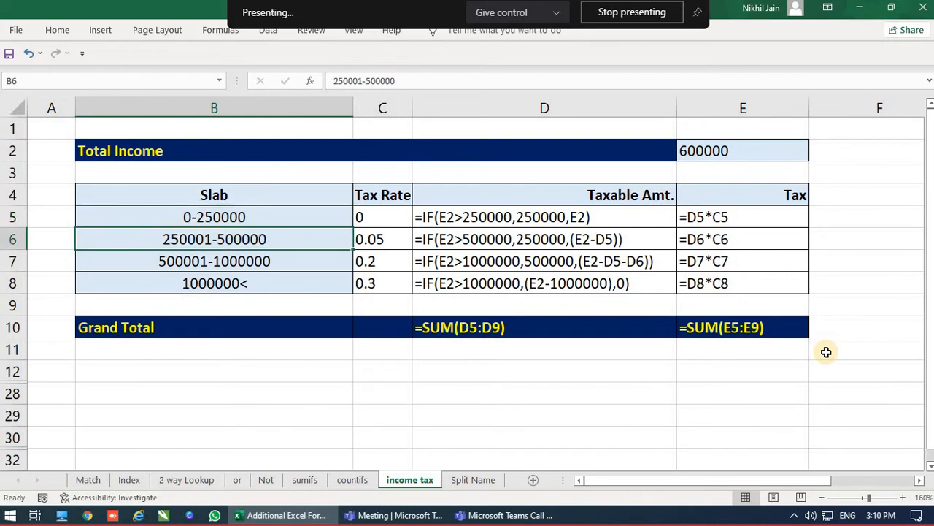
{"action": "key", "text": "Right"}
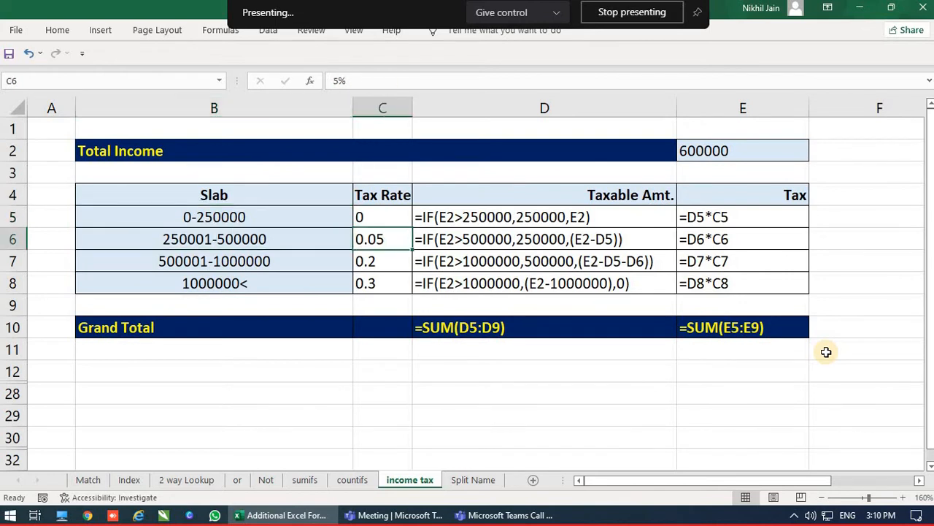
Step: Restore the ribbon, display results instead of formulas, and widen column C to fit the tax rates
{"action": "double_click", "coordinate": [210, 34]}
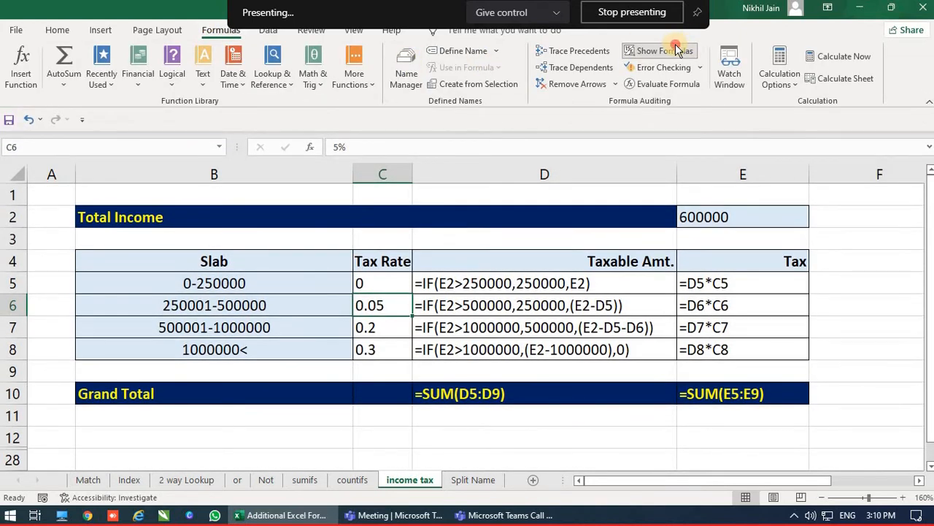
{"action": "left_click", "coordinate": [675, 45]}
{"action": "left_click", "coordinate": [287, 289]}
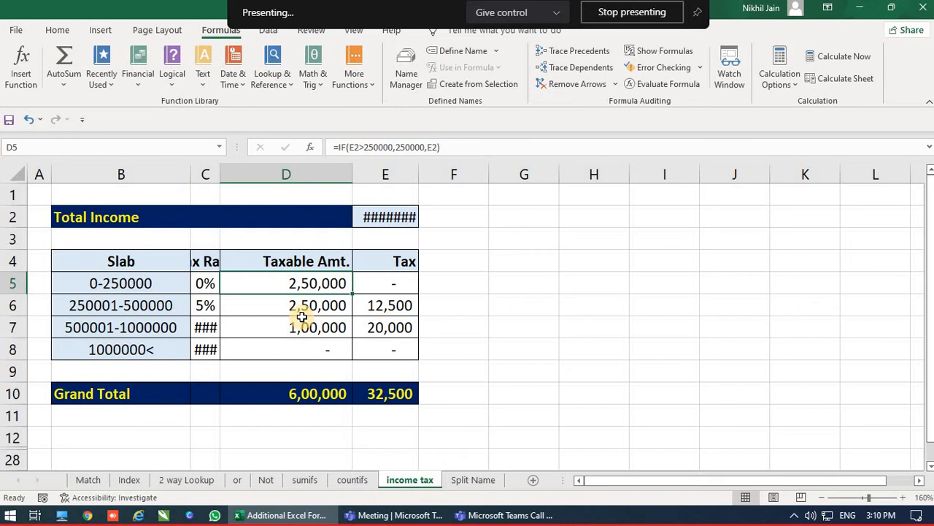
{"action": "left_click", "coordinate": [302, 310]}
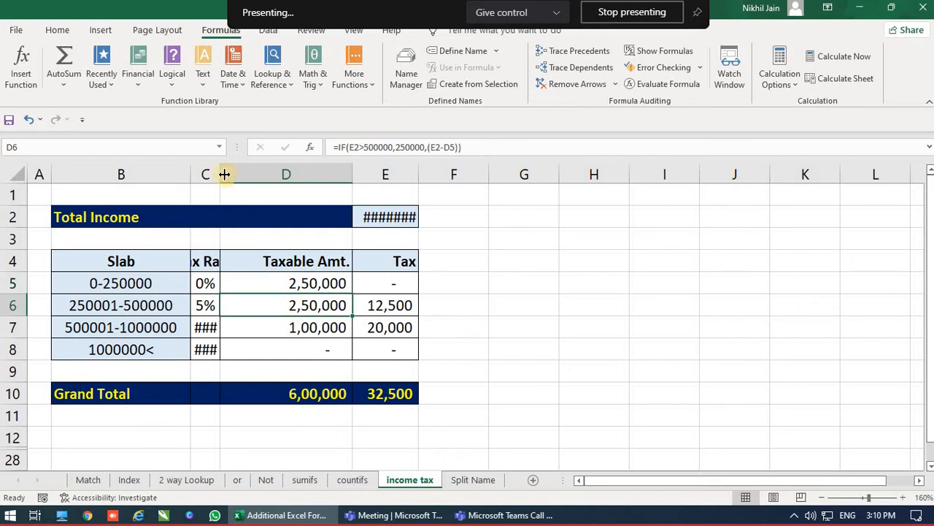
{"action": "left_click_drag", "start_coordinate": [221, 174], "coordinate": [253, 173]}
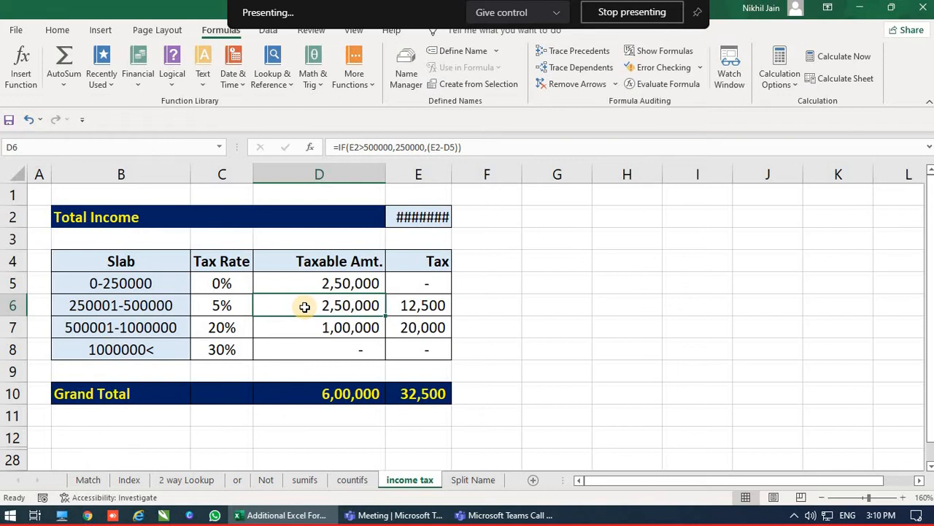
{"action": "key", "text": "Right"}
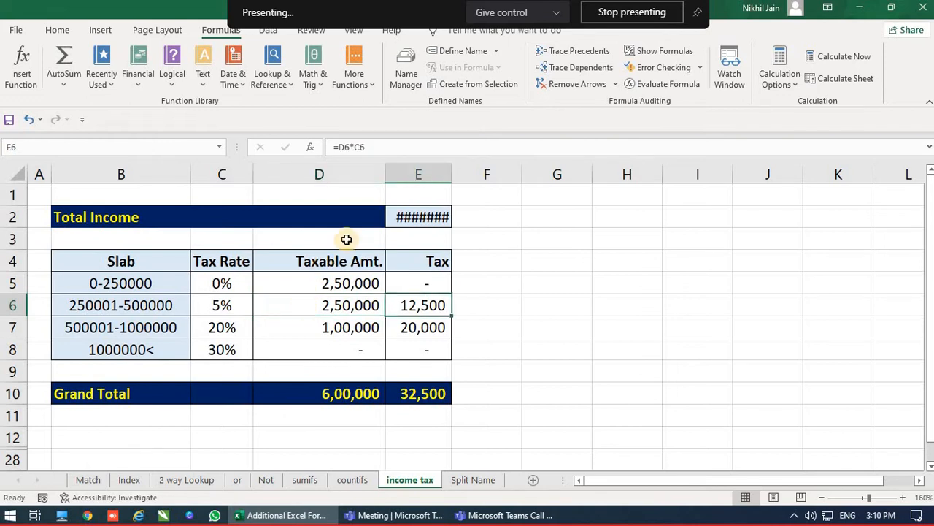
{"action": "left_click_drag", "start_coordinate": [452, 174], "coordinate": [476, 175]}
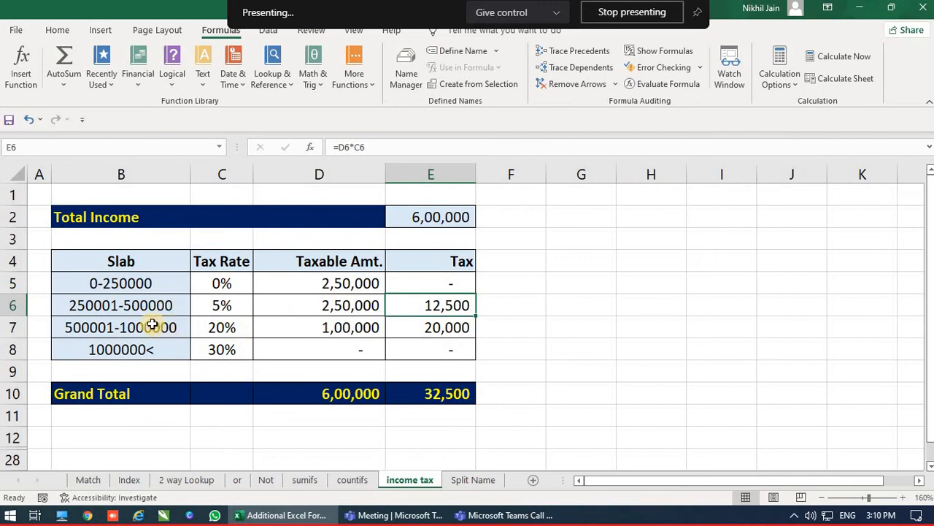
{"action": "left_click", "coordinate": [228, 328]}
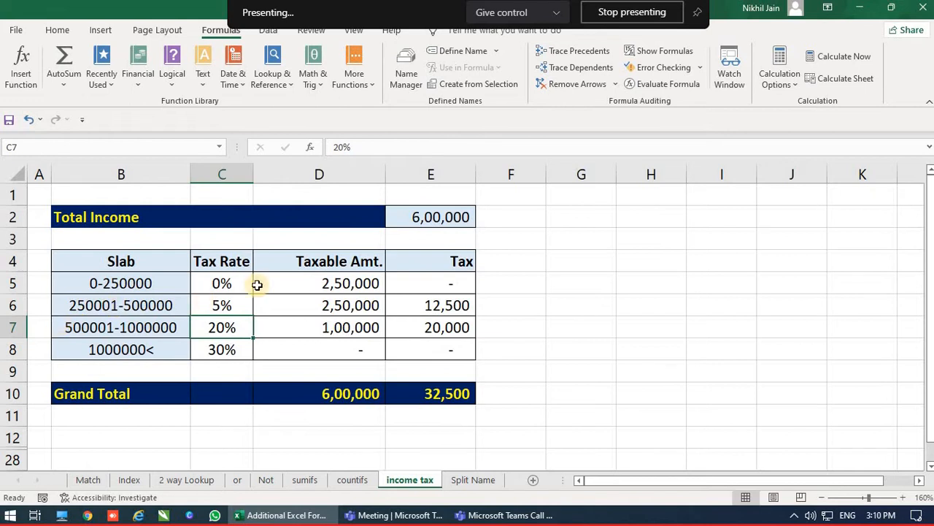
{"action": "left_click", "coordinate": [292, 327]}
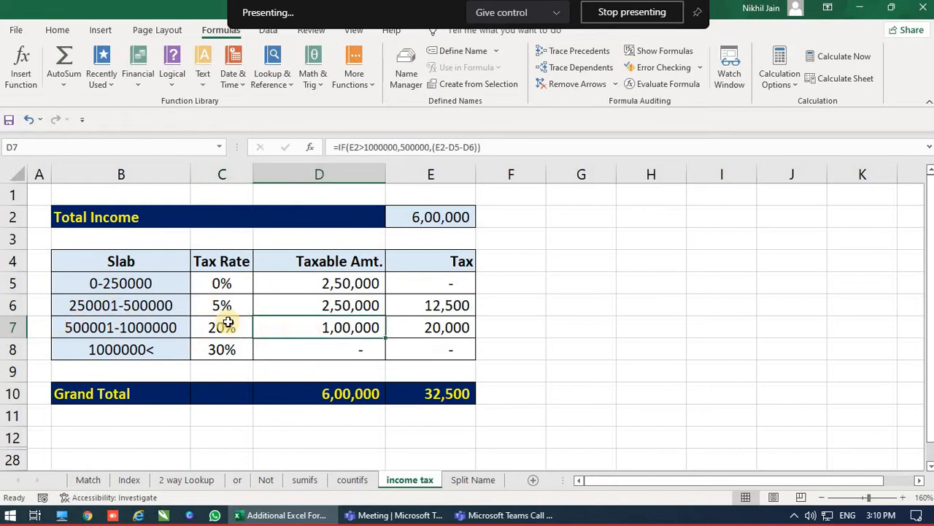
{"action": "left_click", "coordinate": [448, 323]}
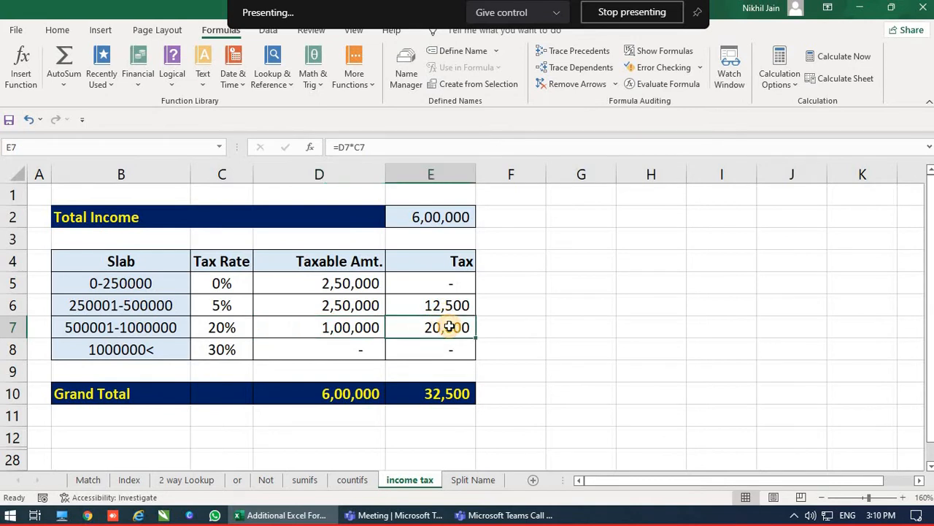
{"action": "left_click", "coordinate": [428, 216]}
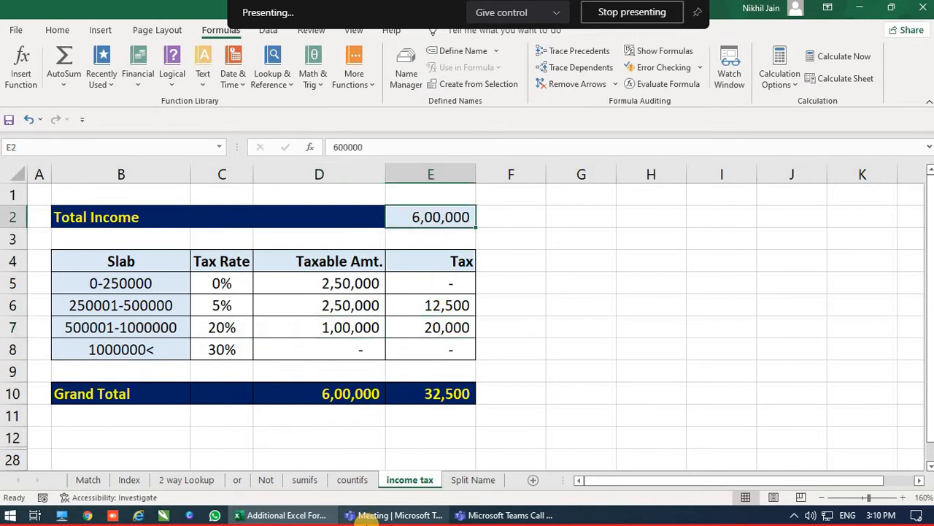
{"action": "left_click", "coordinate": [424, 371]}
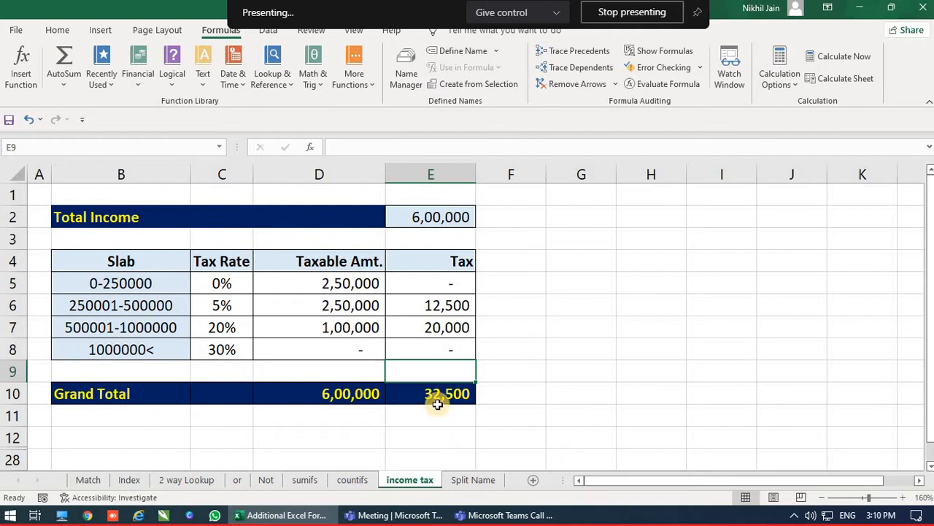
Step: Set the total income in E2 to 1150000
{"action": "left_click", "coordinate": [424, 211]}
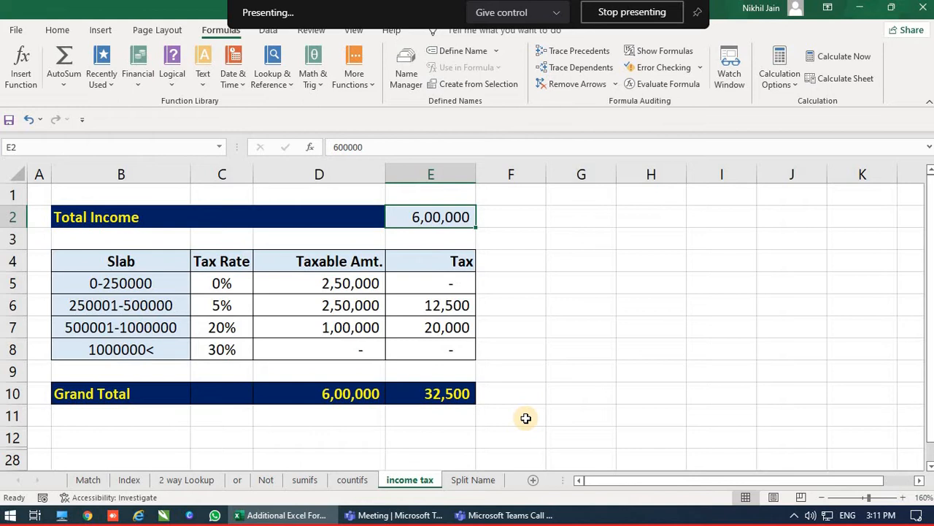
{"action": "type", "text": "1"}
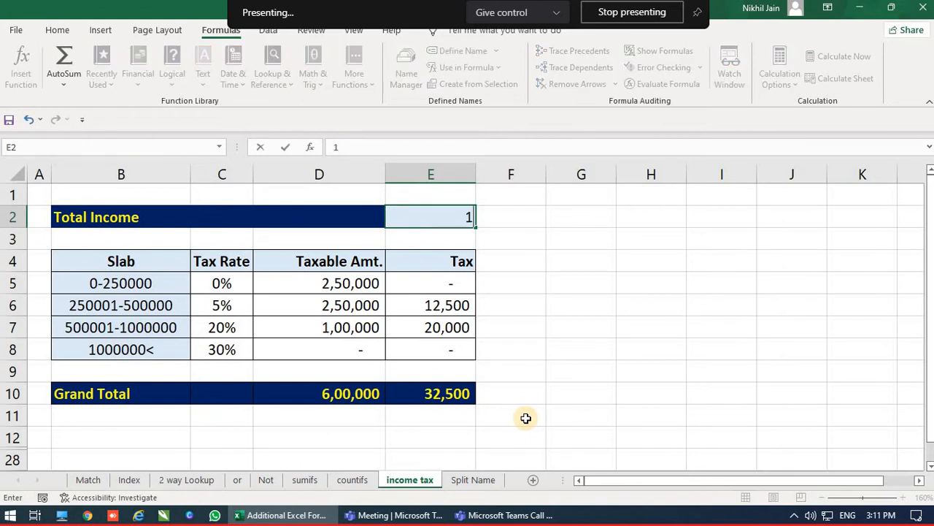
{"action": "type", "text": "15000"}
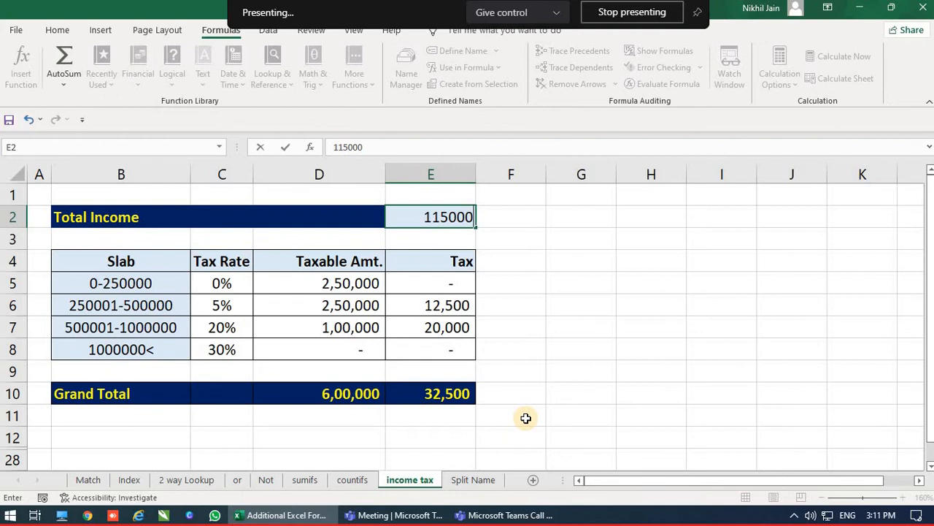
{"action": "key", "text": "BackSpace"}
{"action": "key", "text": "BackSpace"}
{"action": "type", "text": "000"}
{"action": "key", "text": "Return"}
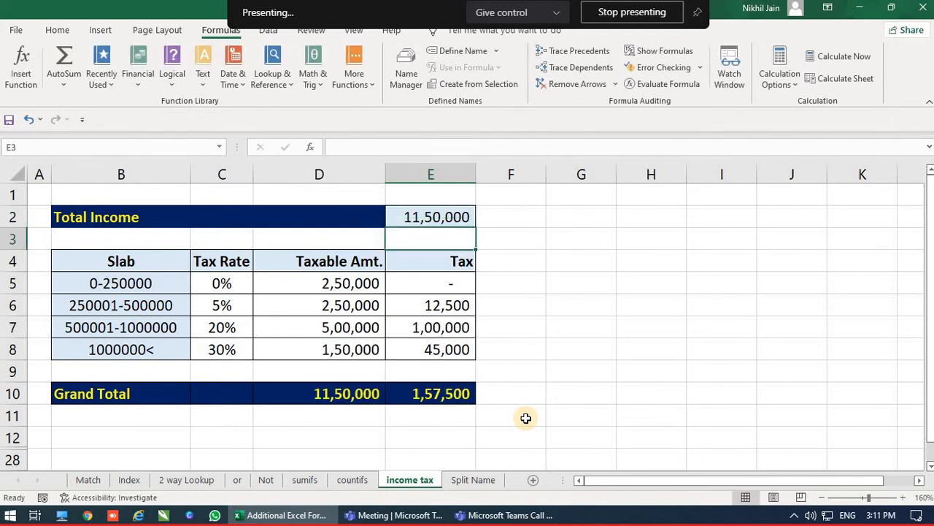
{"action": "left_click", "coordinate": [438, 393]}
{"action": "mouse_move", "coordinate": [495, 520]}
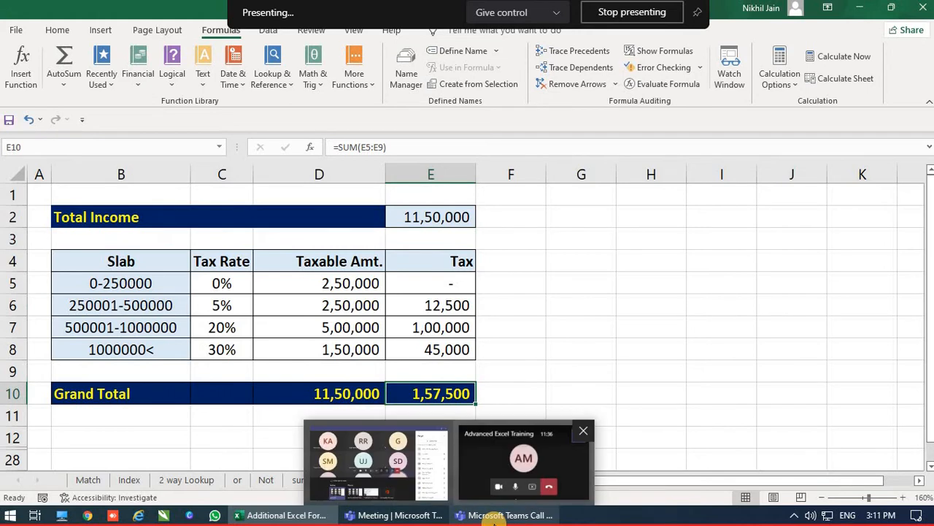
{"action": "left_click", "coordinate": [538, 351]}
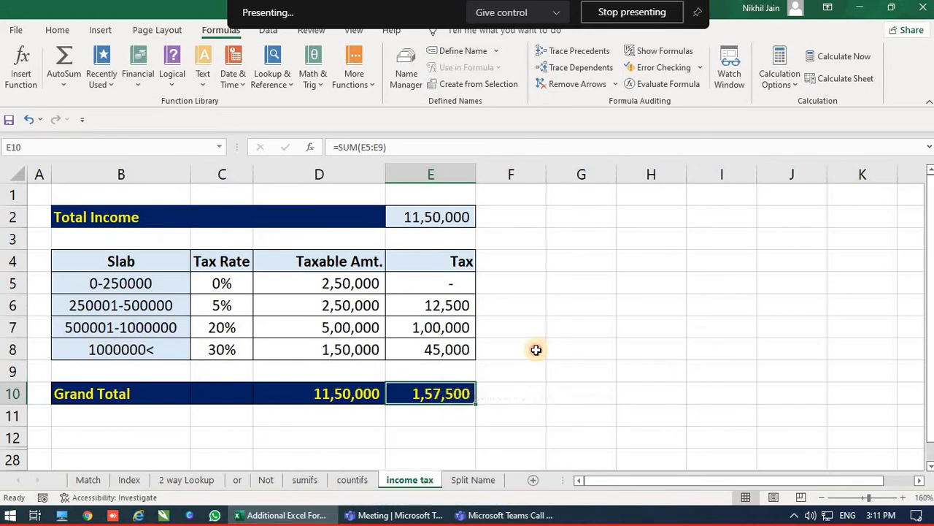
{"action": "left_click", "coordinate": [457, 392]}
{"action": "mouse_move", "coordinate": [476, 520]}
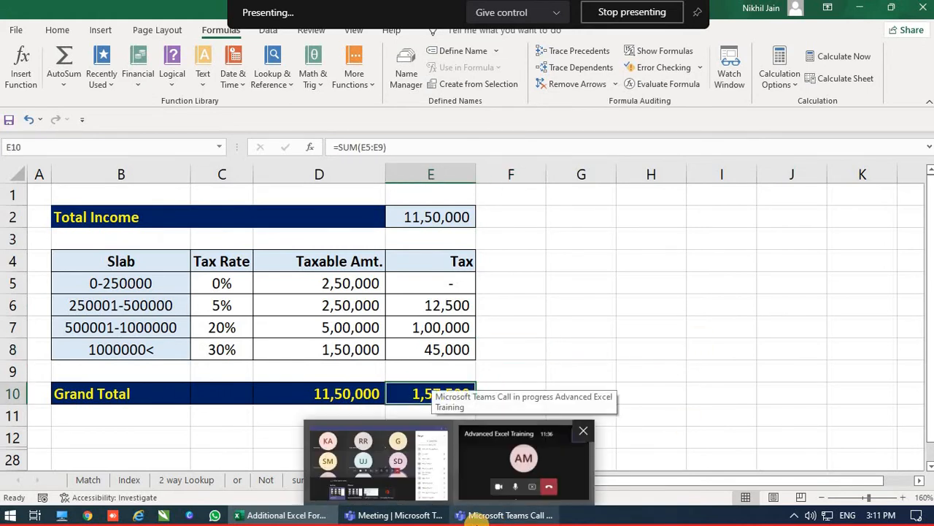
{"action": "left_click", "coordinate": [319, 330]}
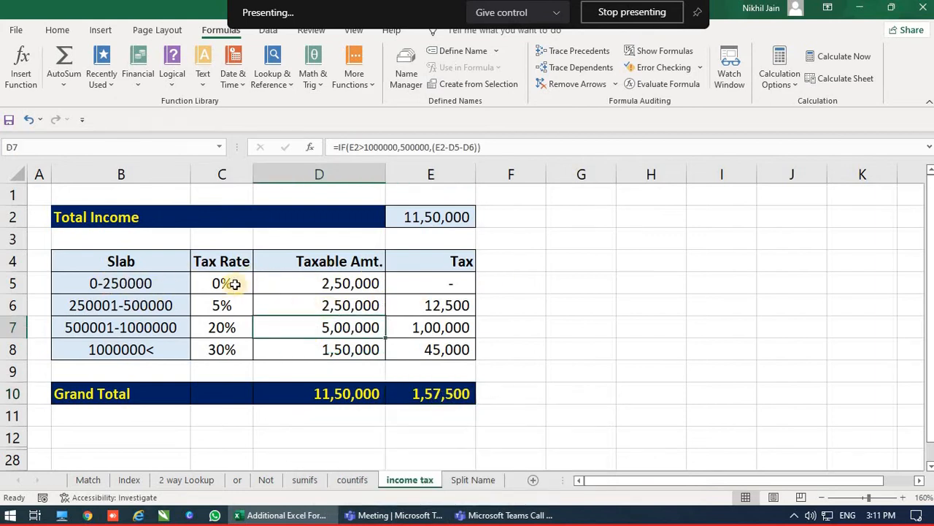
{"action": "left_click", "coordinate": [441, 291]}
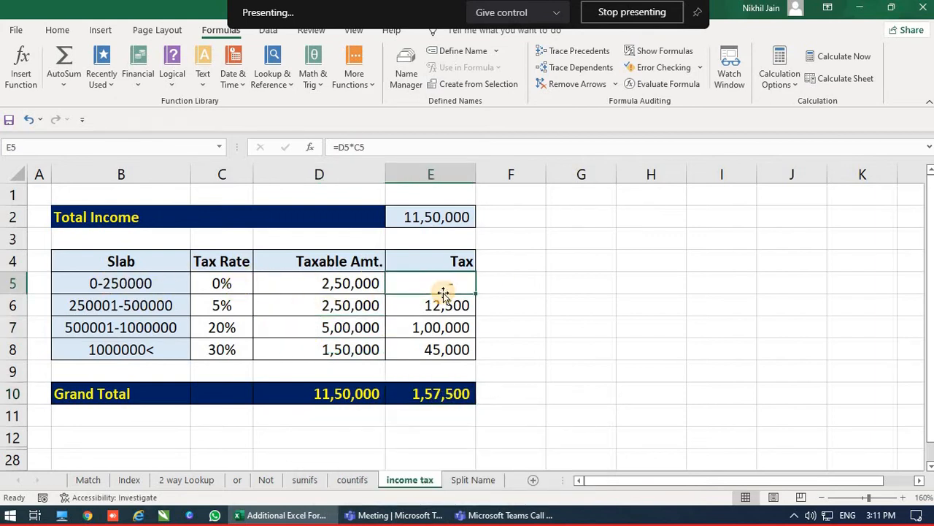
{"action": "left_click", "coordinate": [109, 306]}
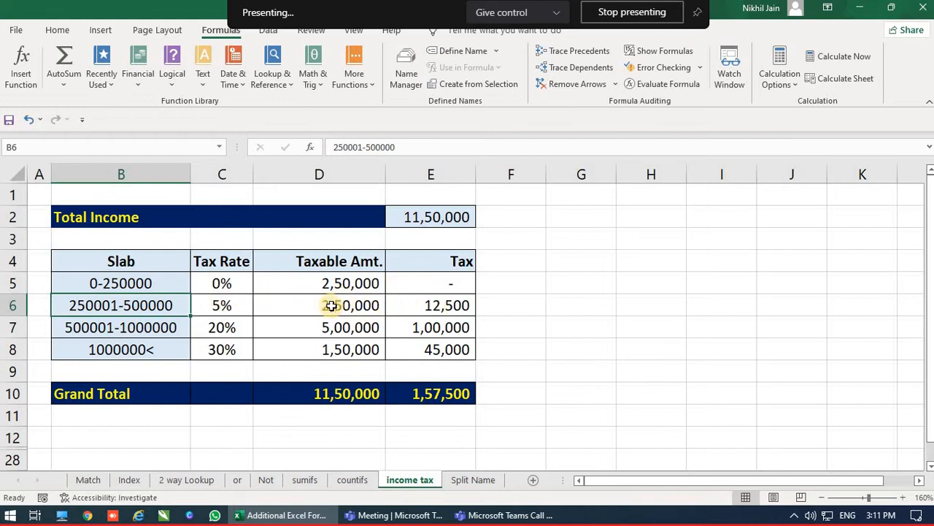
{"action": "left_click", "coordinate": [451, 307]}
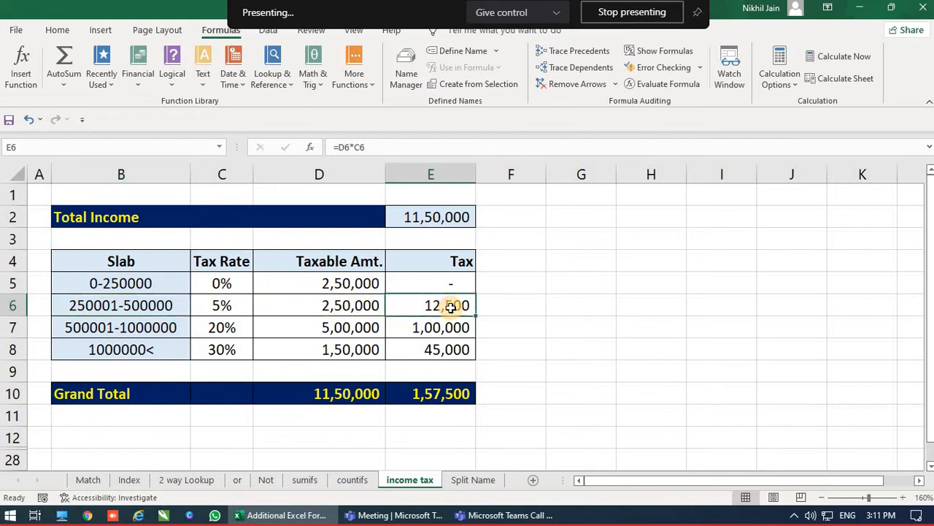
{"action": "left_click", "coordinate": [119, 329]}
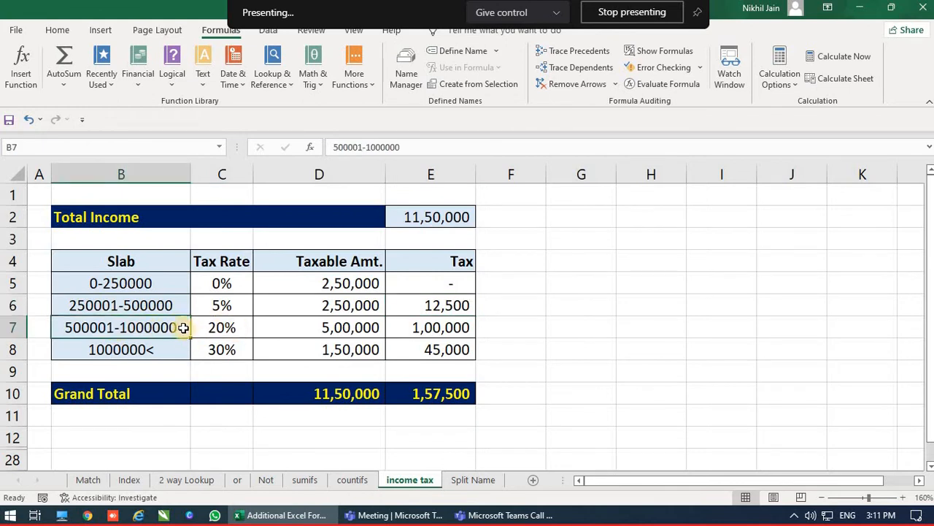
{"action": "left_click", "coordinate": [229, 332]}
{"action": "left_click", "coordinate": [322, 326]}
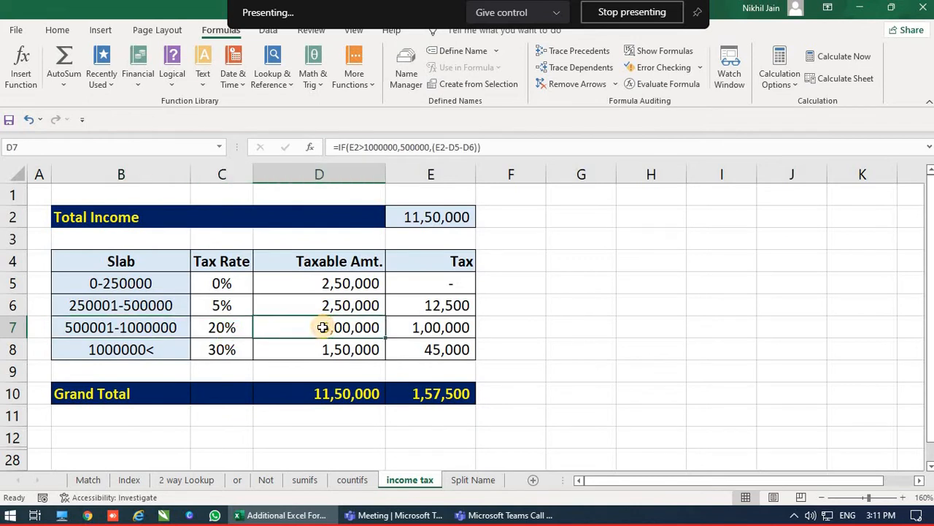
{"action": "left_click", "coordinate": [463, 328]}
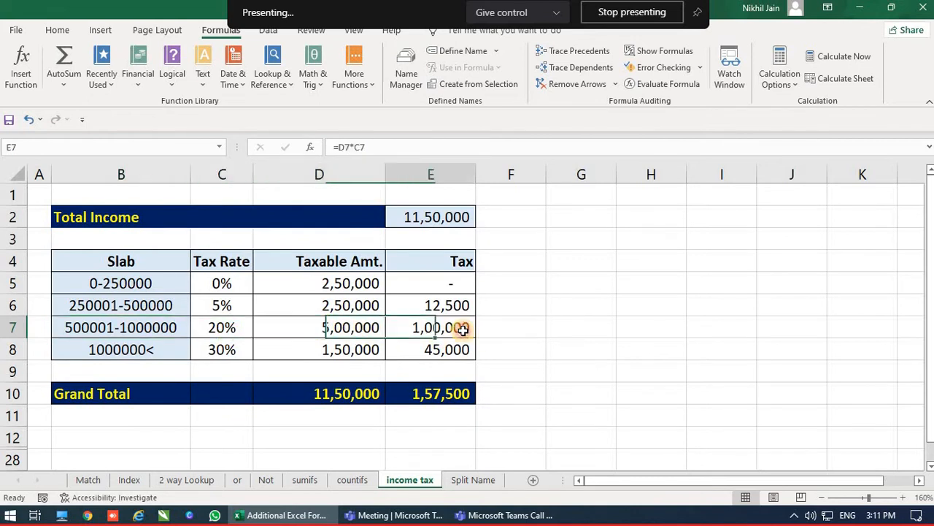
{"action": "left_click", "coordinate": [89, 353]}
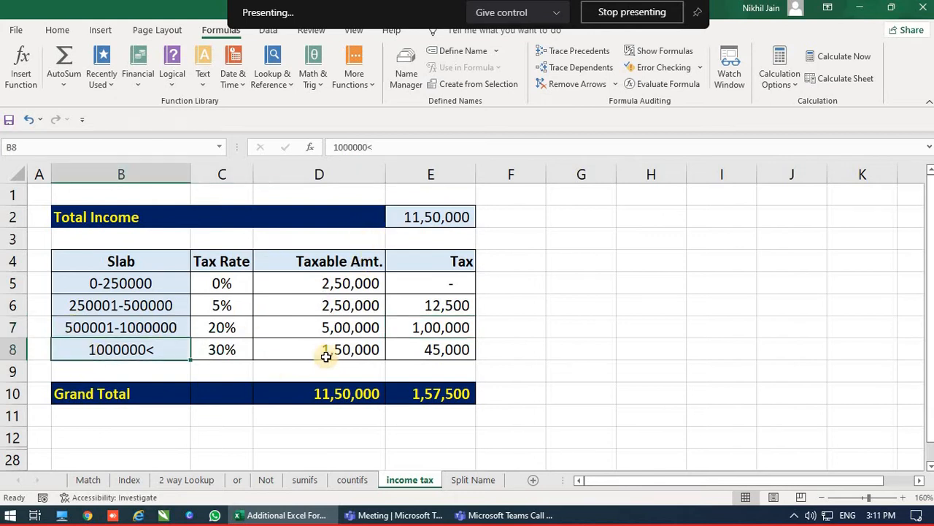
{"action": "left_click", "coordinate": [327, 355]}
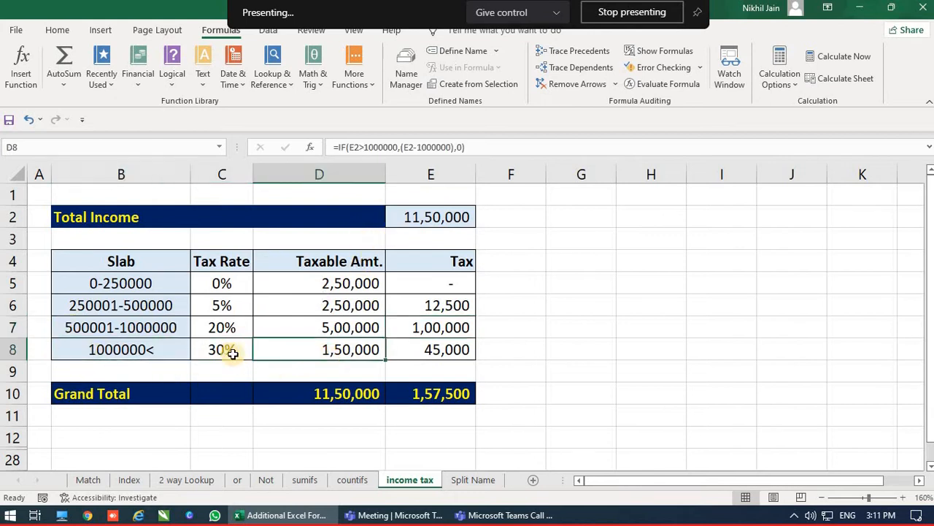
{"action": "left_click", "coordinate": [428, 353]}
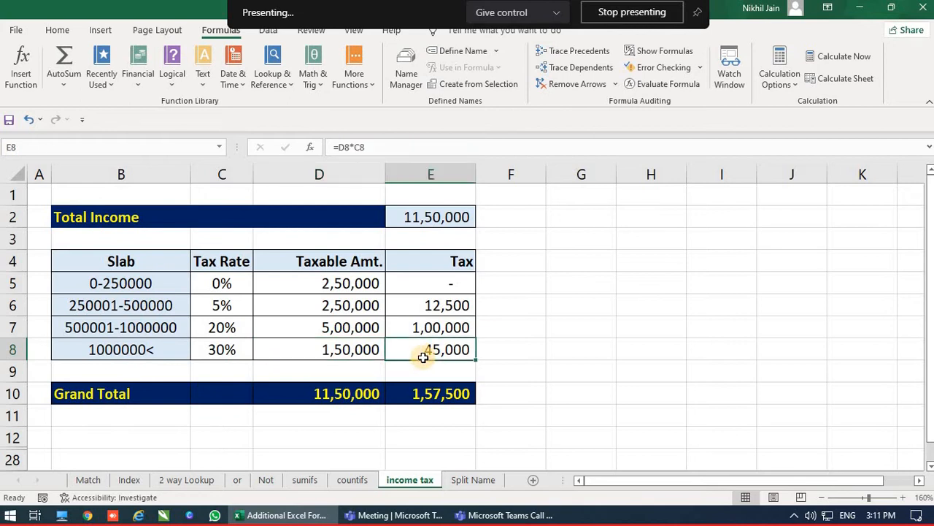
{"action": "left_click", "coordinate": [436, 392]}
{"action": "mouse_move", "coordinate": [449, 517]}
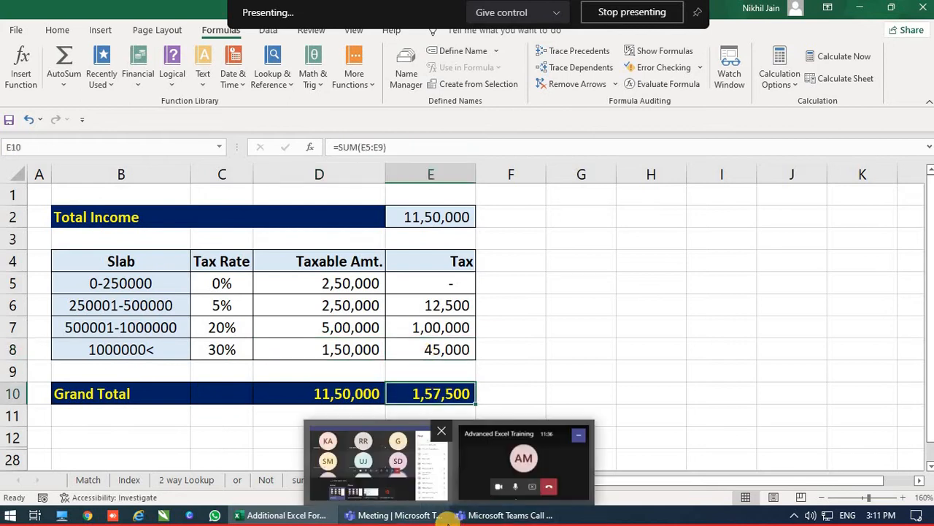
{"action": "left_click", "coordinate": [593, 353]}
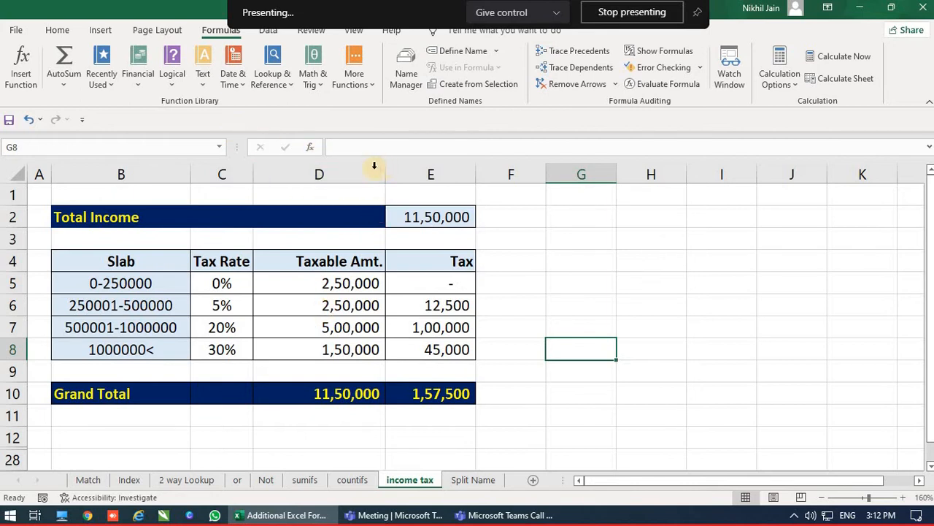
Step: Inspect the IF formula in D5 and display formulas instead of results across the income tax sheet
{"action": "double_click", "coordinate": [327, 284]}
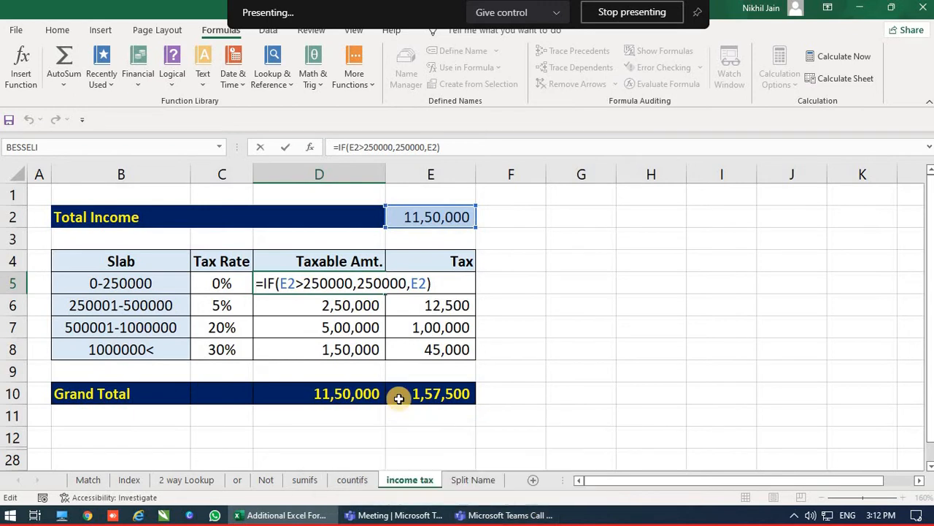
{"action": "key", "text": "Return"}
{"action": "left_click", "coordinate": [661, 51]}
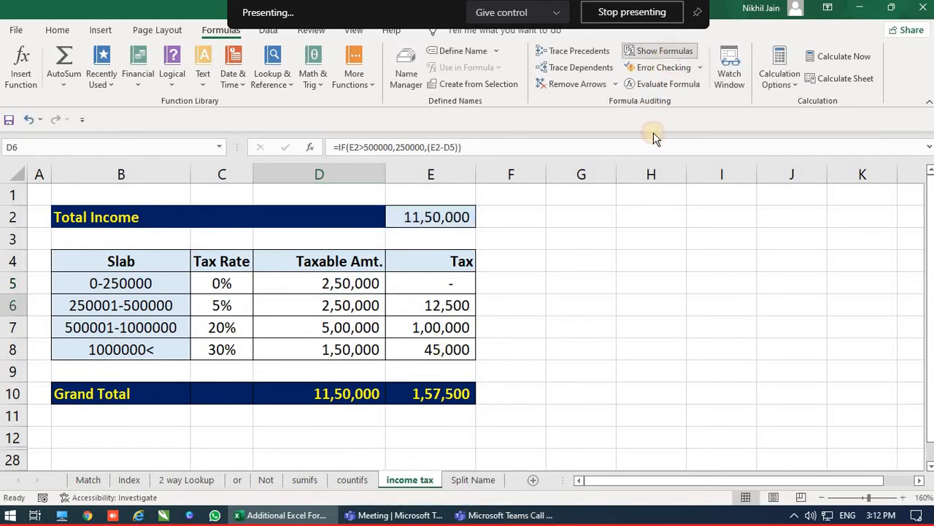
{"action": "left_click", "coordinate": [402, 329]}
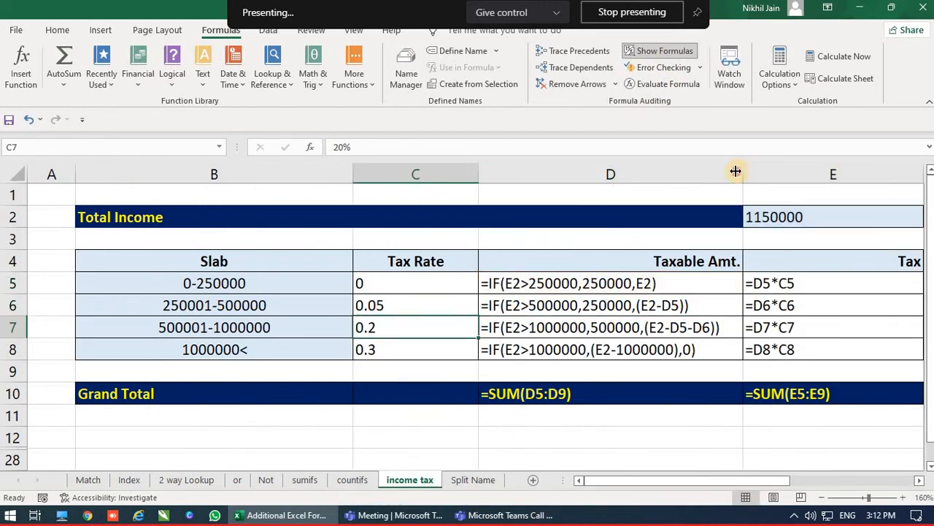
Step: Narrow columns D, B and E to fit the slab table more compactly around its displayed formulas
{"action": "mouse_move", "coordinate": [743, 173]}
{"action": "left_mouse_down"}
{"action": "mouse_move", "coordinate": [668, 171]}
{"action": "mouse_move", "coordinate": [728, 175]}
{"action": "left_mouse_up"}
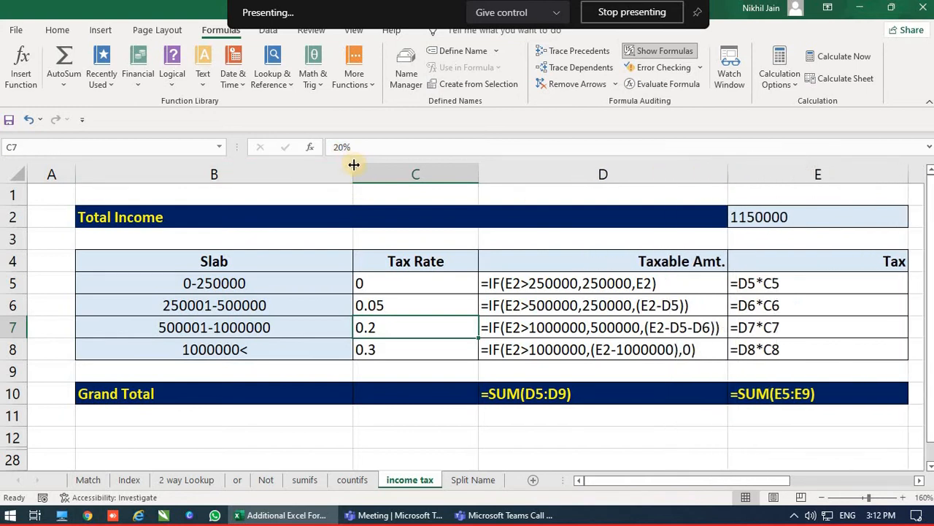
{"action": "left_click_drag", "start_coordinate": [353, 174], "coordinate": [292, 178]}
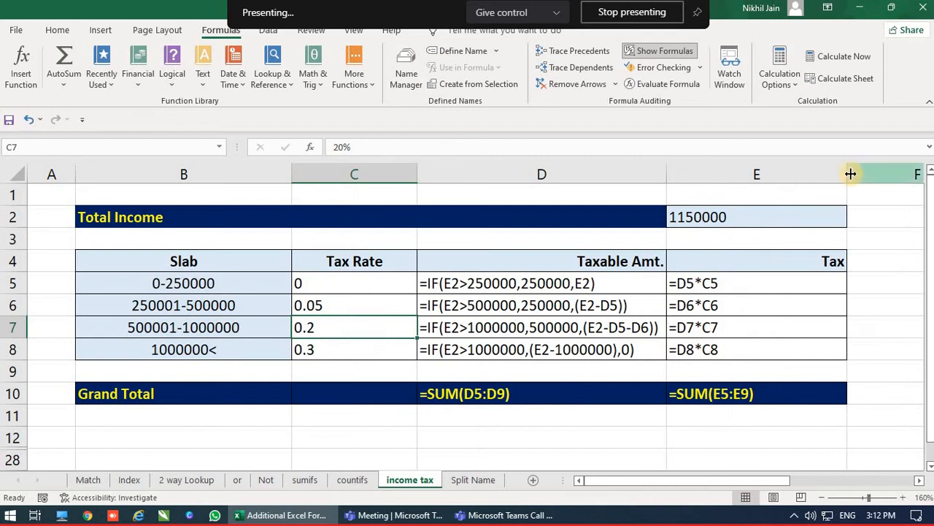
{"action": "left_click_drag", "start_coordinate": [848, 176], "coordinate": [796, 186]}
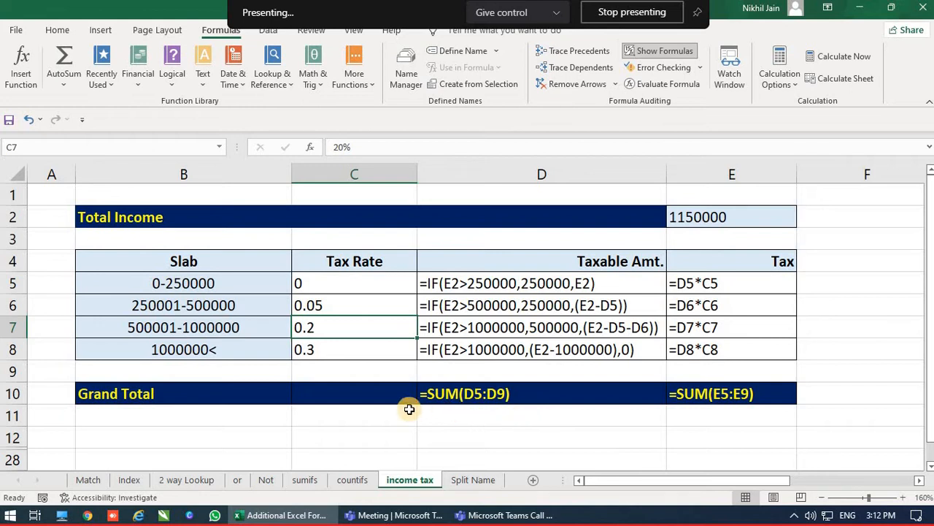
Step: Open the Split Name sheet at its introduction on splitting forename and surname
{"action": "left_click", "coordinate": [467, 482]}
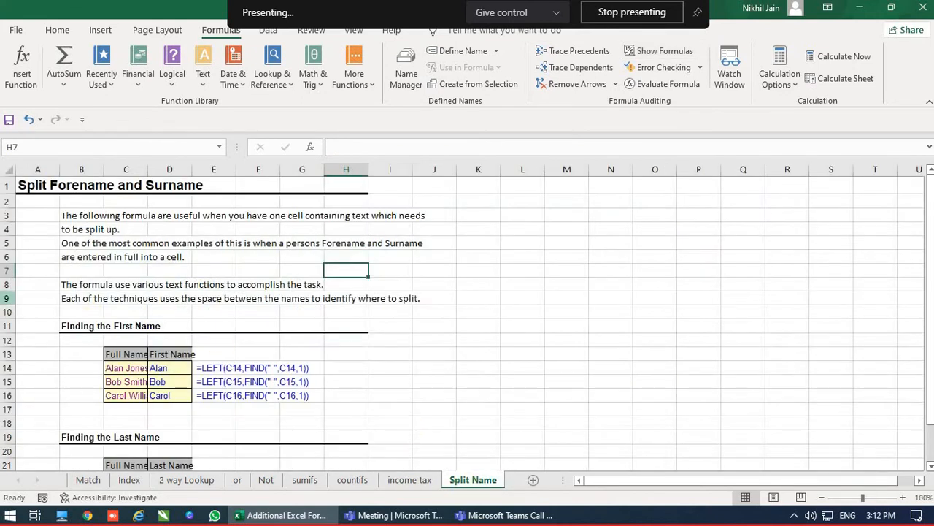
{"action": "scroll", "coordinate": [7, 271], "scroll_direction": "up", "scroll_amount": 3, "text": "ctrl"}
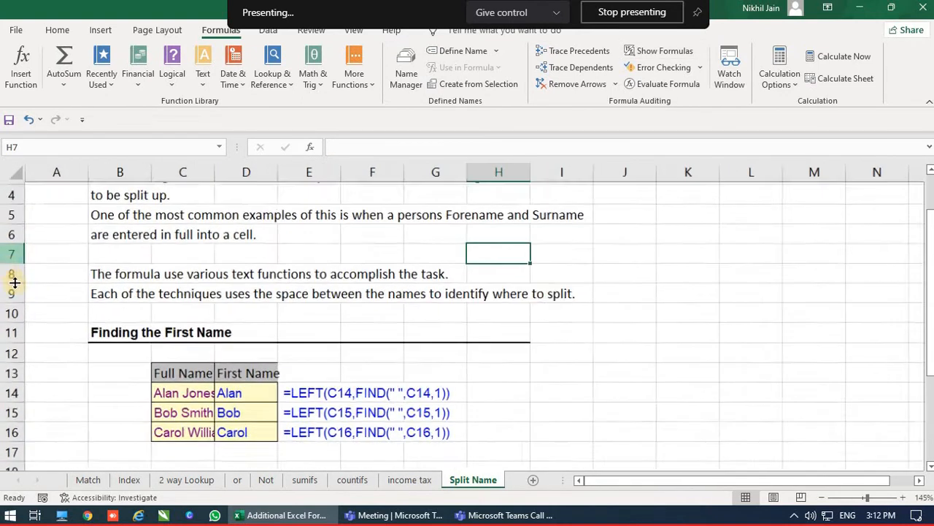
{"action": "scroll", "coordinate": [61, 322], "scroll_direction": "up", "scroll_amount": 1}
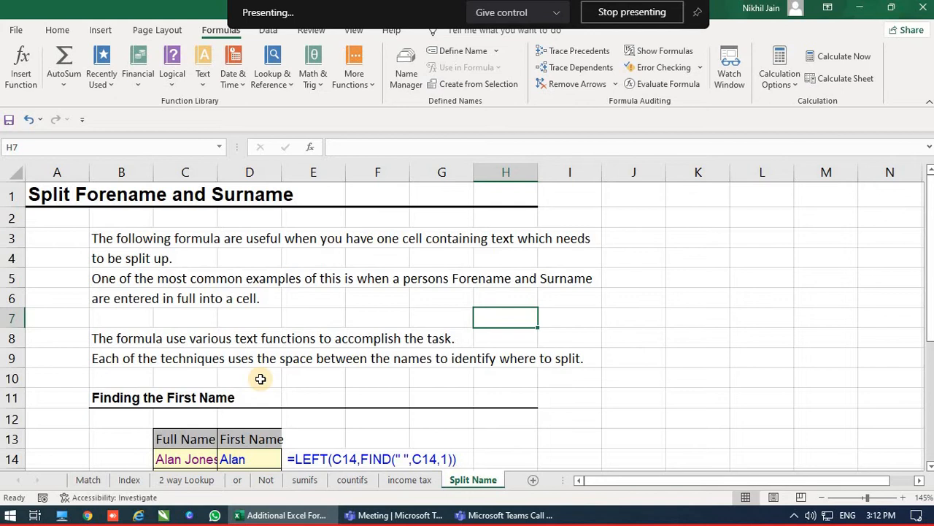
Step: Enter a sample full name, first name and surname separated by a space, in I14 beside the Finding the First Name table
{"action": "key", "text": "Down"}
{"action": "key", "text": "Down"}
{"action": "key", "text": "Down"}
{"action": "key", "text": "Down"}
{"action": "key", "text": "Down"}
{"action": "key", "text": "Down"}
{"action": "key", "text": "Down"}
{"action": "key", "text": "Down"}
{"action": "key", "text": "Down"}
{"action": "key", "text": "Down"}
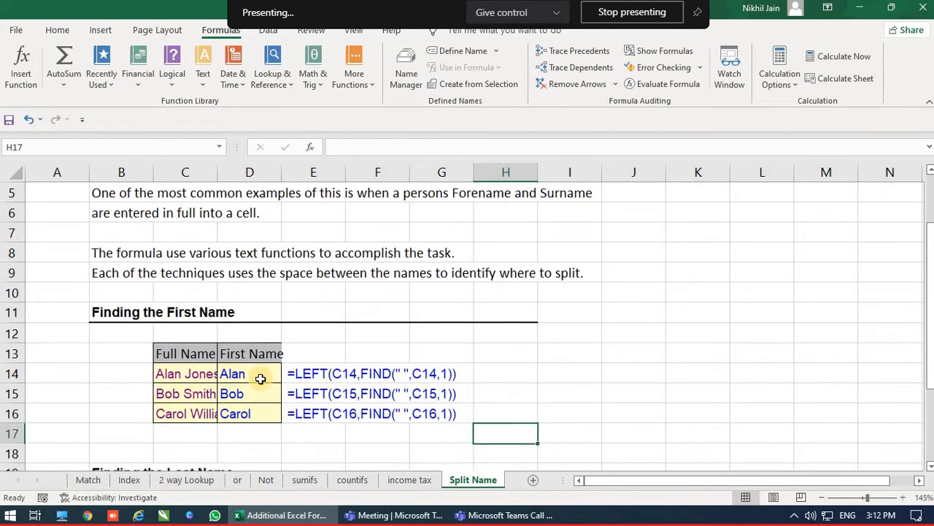
{"action": "key", "text": "Up"}
{"action": "key", "text": "Up"}
{"action": "key", "text": "Up"}
{"action": "key", "text": "Right"}
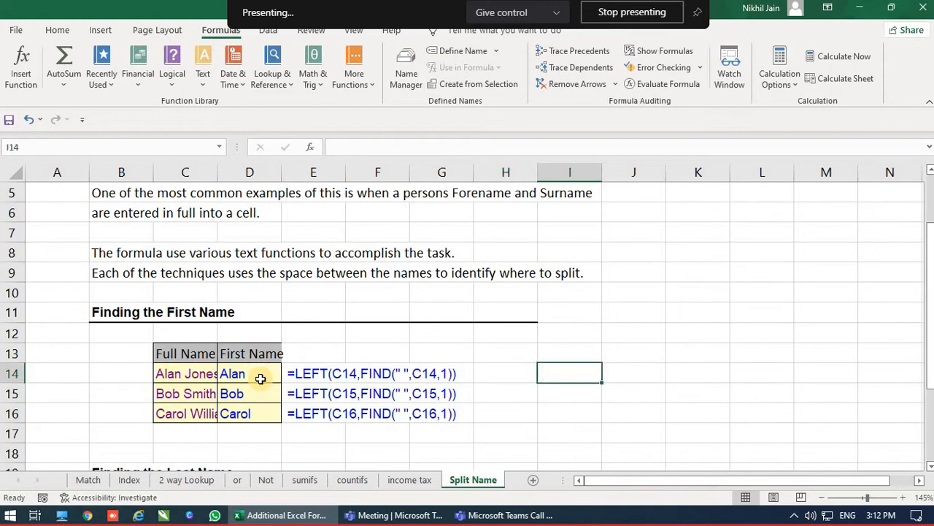
{"action": "type", "text": "Nikhil Jai"}
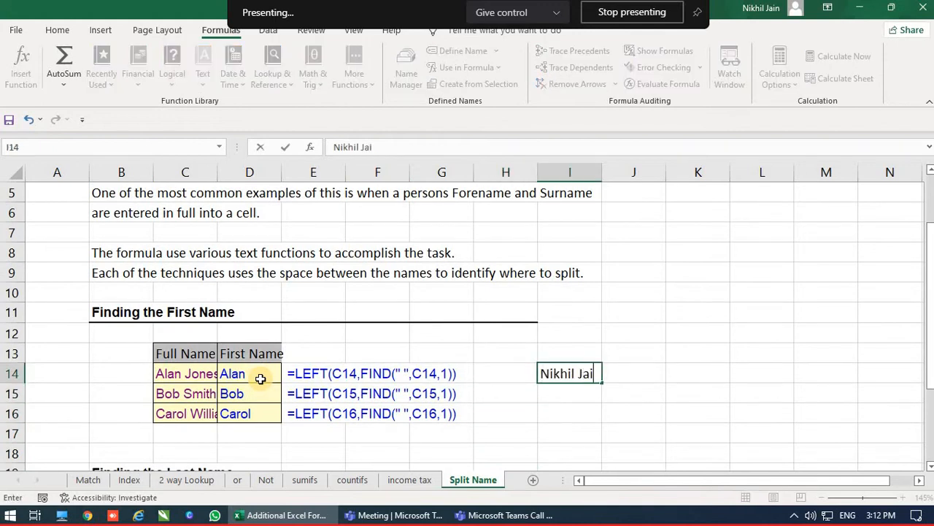
{"action": "type", "text": "n"}
{"action": "key", "text": "Return"}
Step: Add the heading "First Name" in K13
{"action": "key", "text": "Up"}
{"action": "key", "text": "Right"}
{"action": "key", "text": "Right"}
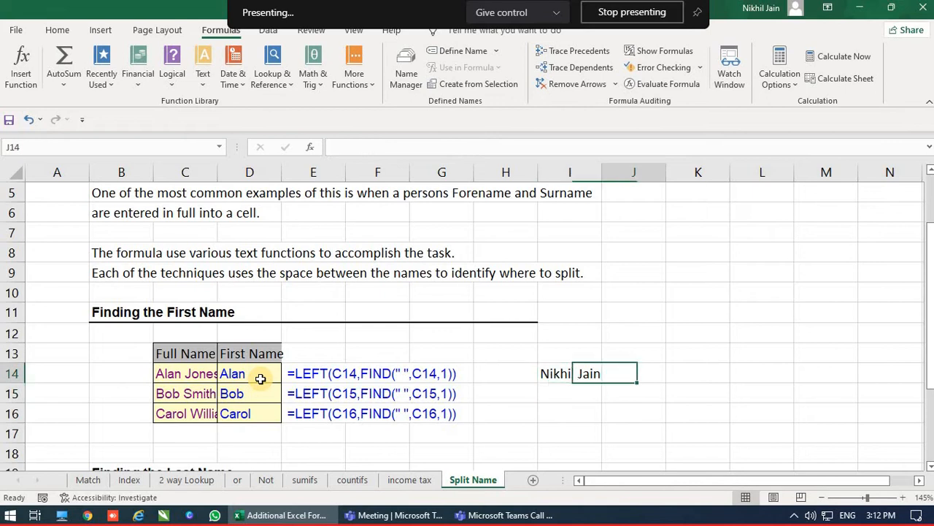
{"action": "key", "text": "Up"}
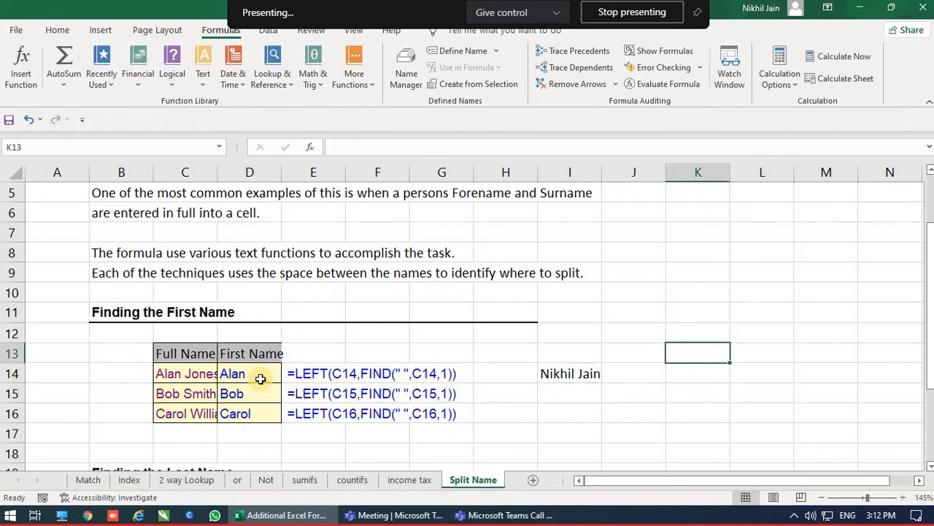
{"action": "type", "text": "Fis"}
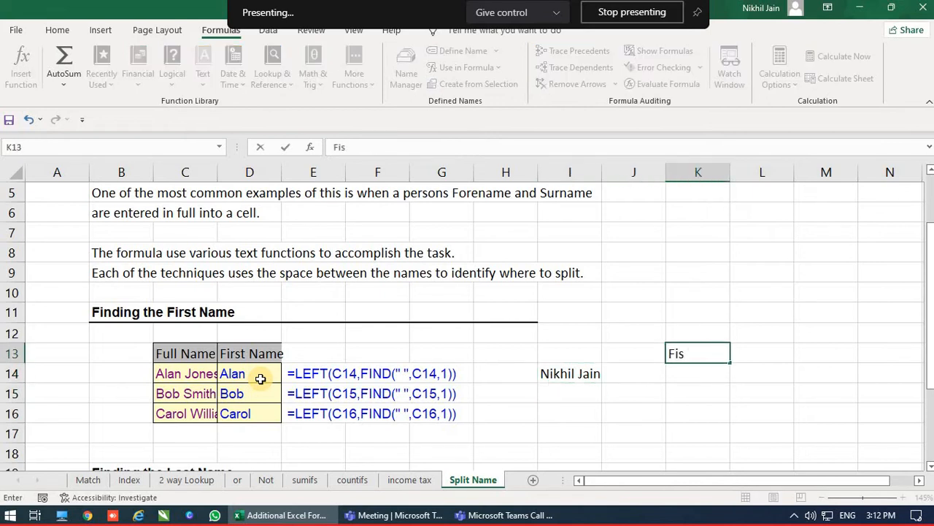
{"action": "key", "text": "BackSpace"}
{"action": "key", "text": "BackSpace"}
{"action": "key", "text": "BackSpace"}
{"action": "type", "text": "irst Name"}
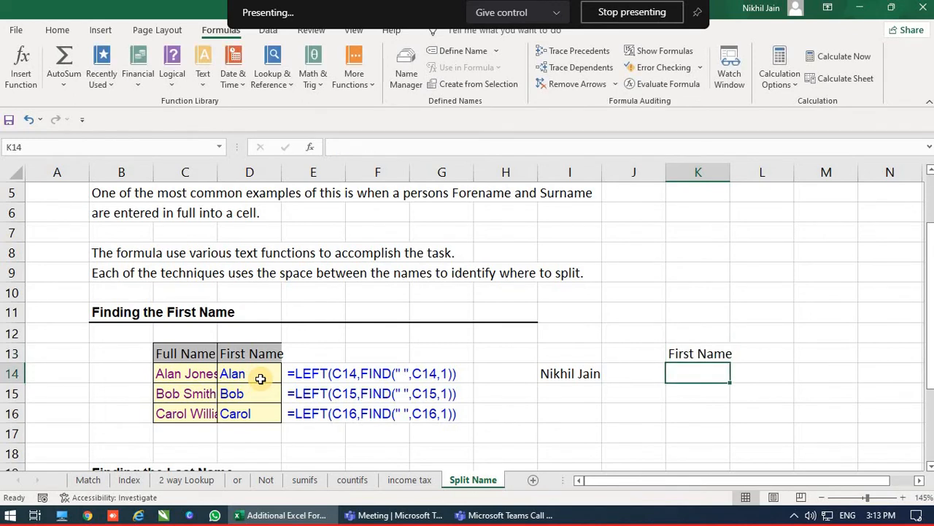
Step: Extract the first name in K14 with the formula =LEFT(I14,FIND(" ",I14,1))
{"action": "type", "text": "=lef"}
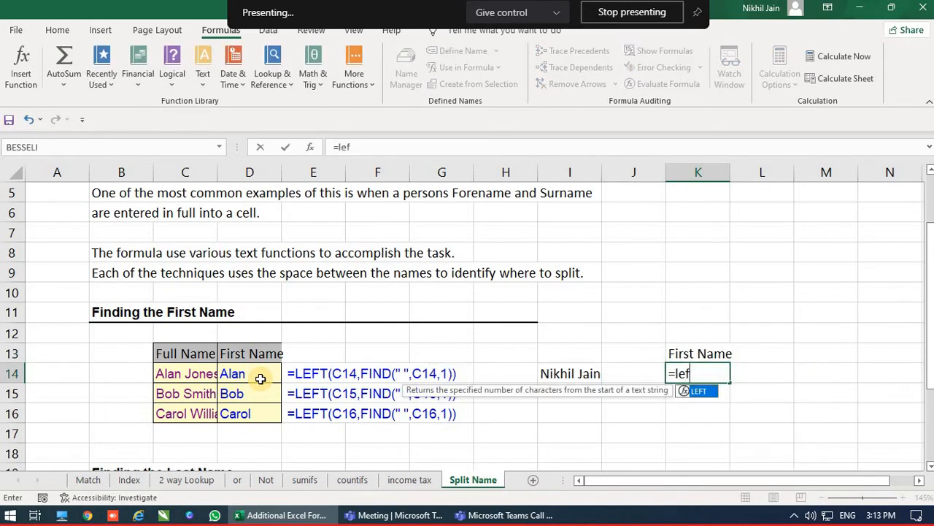
{"action": "type", "text": "t("}
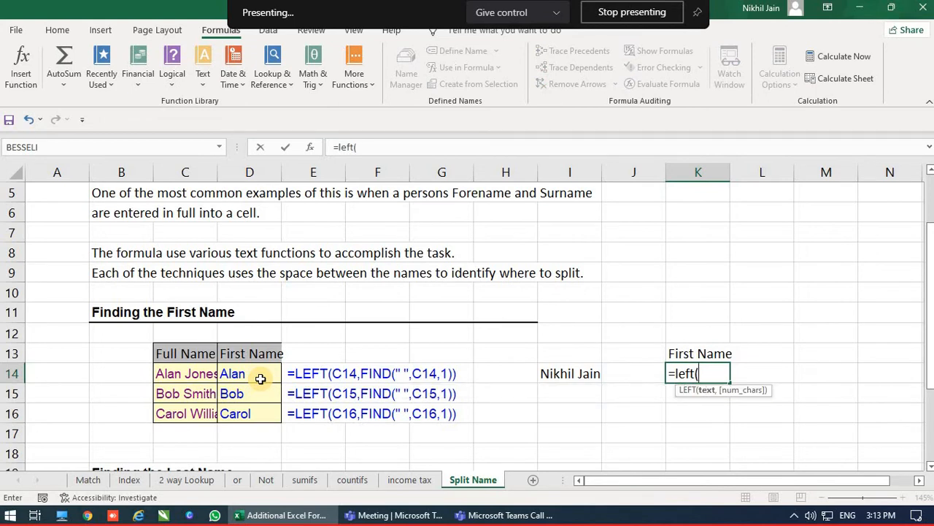
{"action": "key", "text": "Left"}
{"action": "key", "text": "Left"}
{"action": "type", "text": ","}
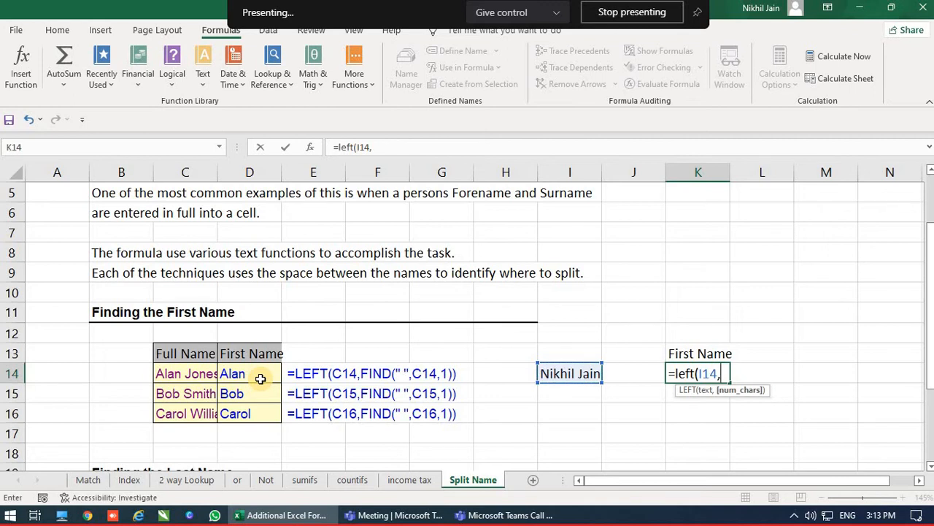
{"action": "type", "text": "find"}
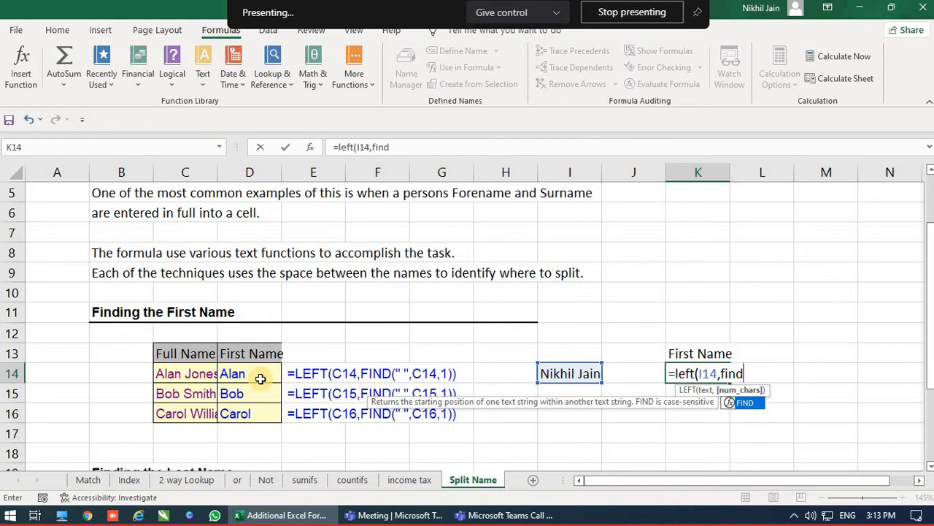
{"action": "type", "text": "("}
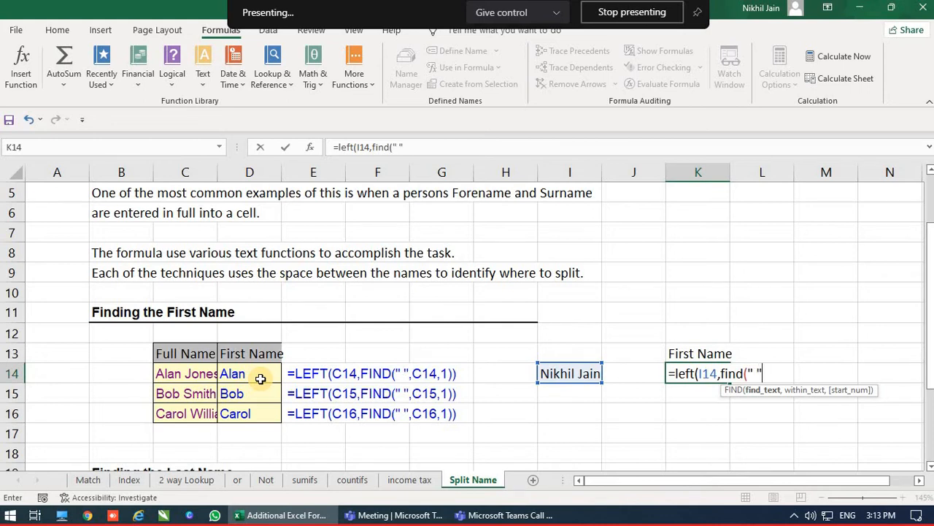
{"action": "type", "text": ","}
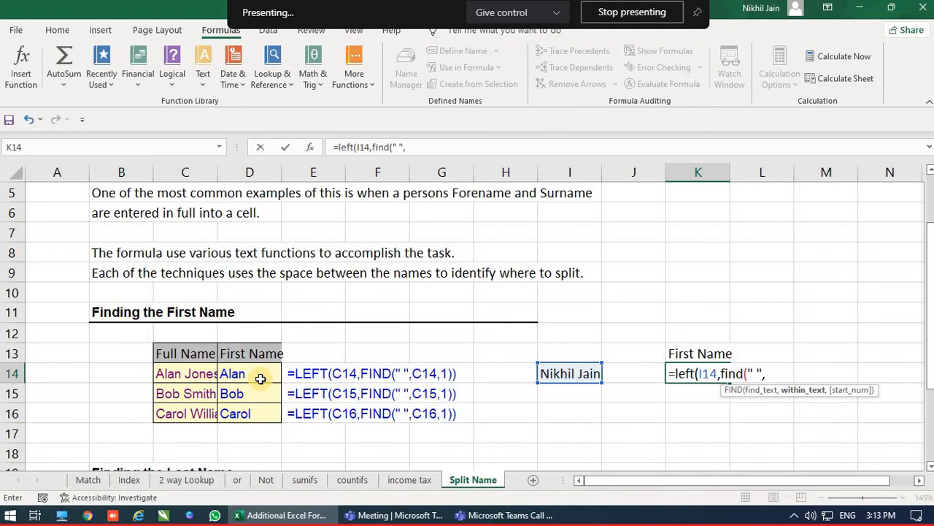
{"action": "key", "text": "Left"}
{"action": "key", "text": "Left"}
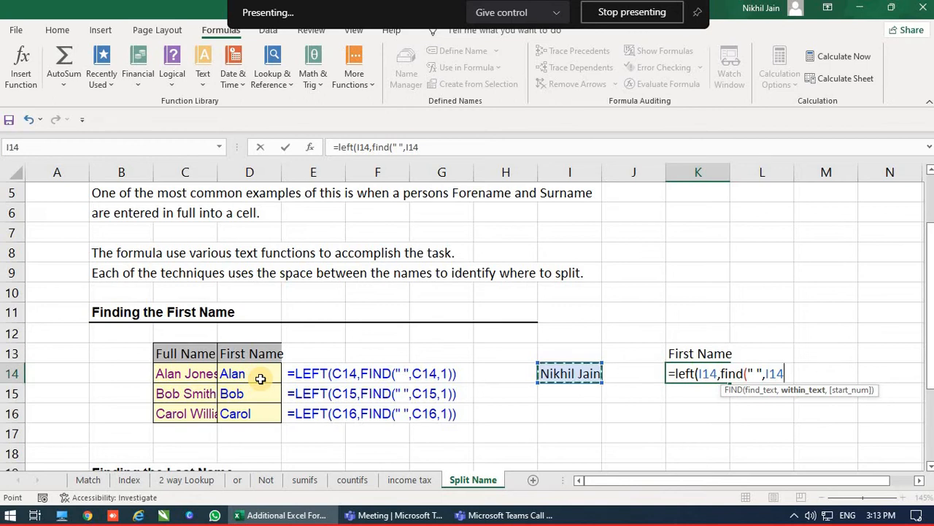
{"action": "type", "text": ","}
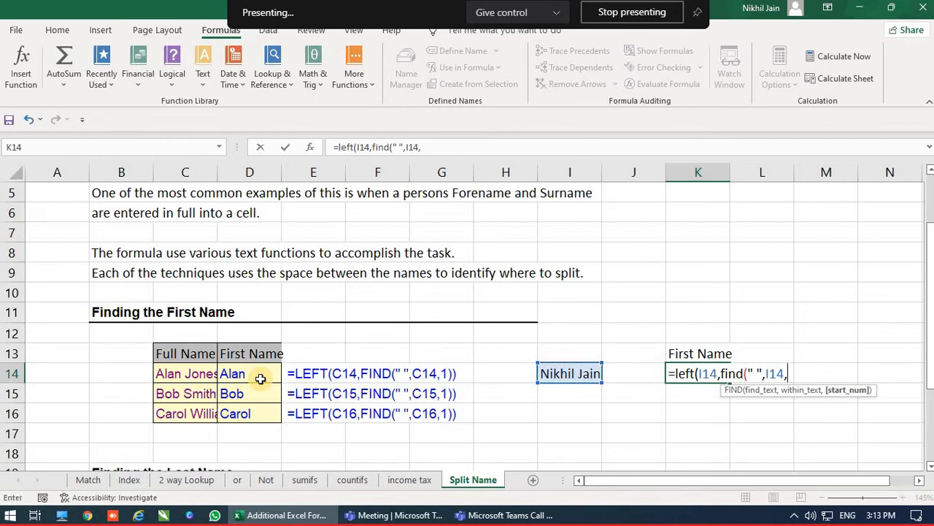
{"action": "type", "text": "1))"}
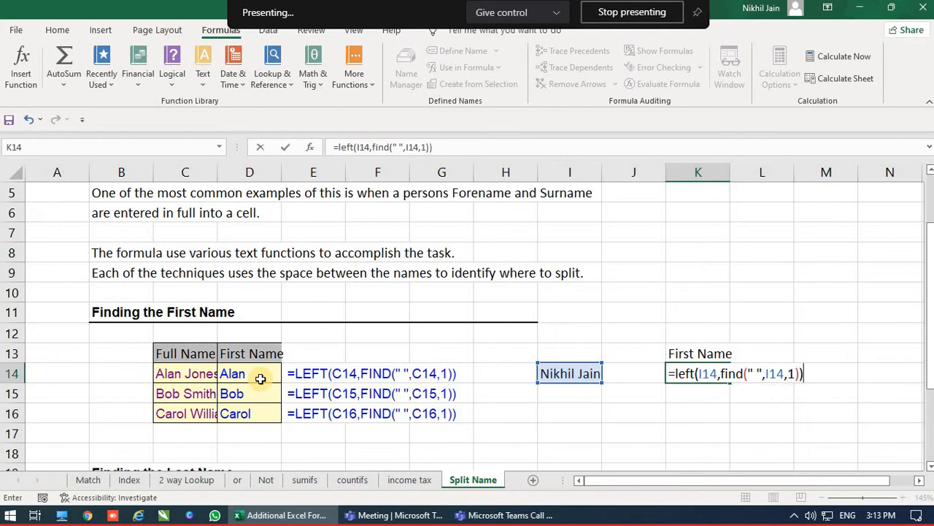
{"action": "key", "text": "Return"}
{"action": "key", "text": "Up"}
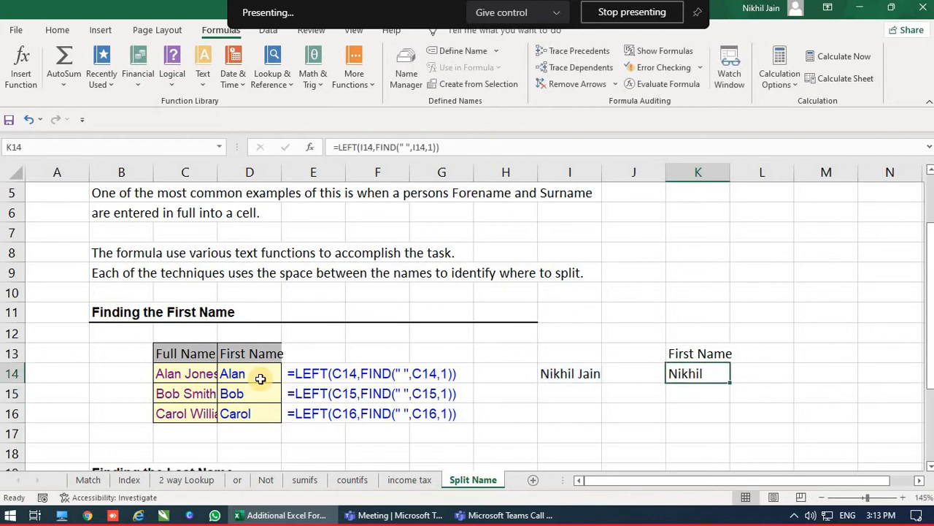
Step: Insert a middle name between the first name and surname in I14
{"action": "key", "text": "Left"}
{"action": "key", "text": "Left"}
{"action": "key", "text": "F2"}
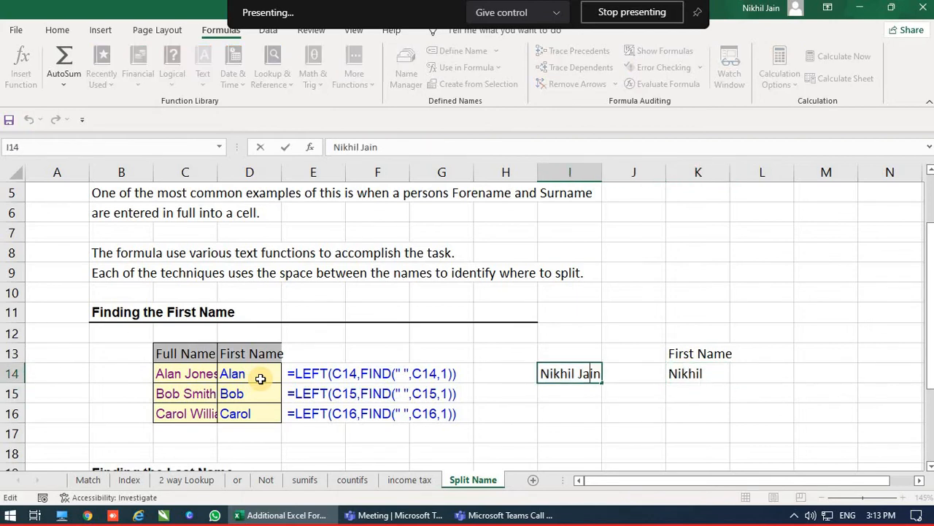
{"action": "key", "text": "Left"}
{"action": "key", "text": "Left"}
{"action": "key", "text": "BackSpace"}
{"action": "type", "text": "Dayal"}
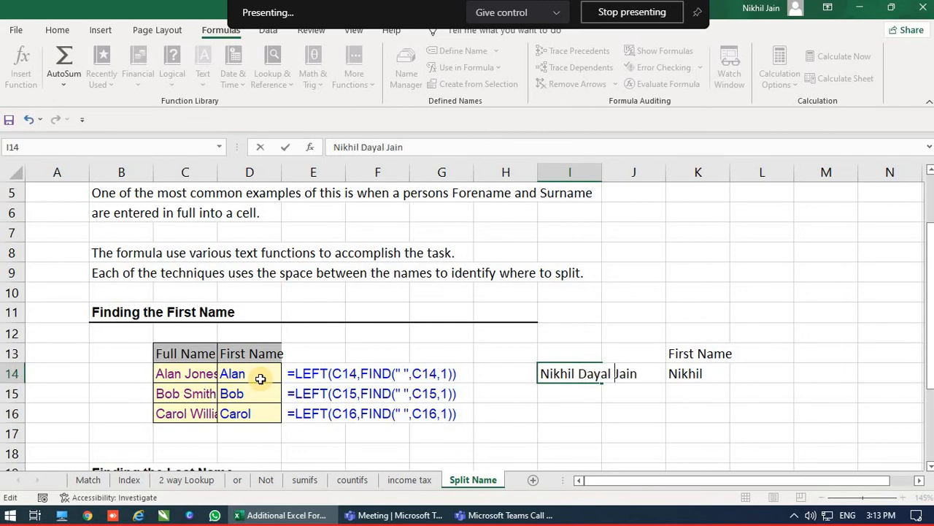
{"action": "key", "text": "Return"}
{"action": "key", "text": "Up"}
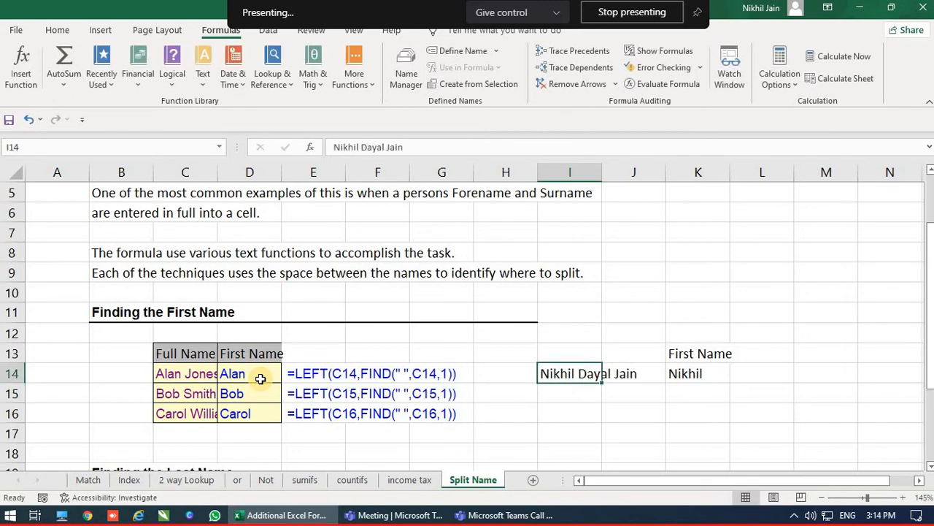
Step: Inspect the first-name formula in K14 against the three-part name in I14
{"action": "key", "text": "Right"}
{"action": "key", "text": "Right"}
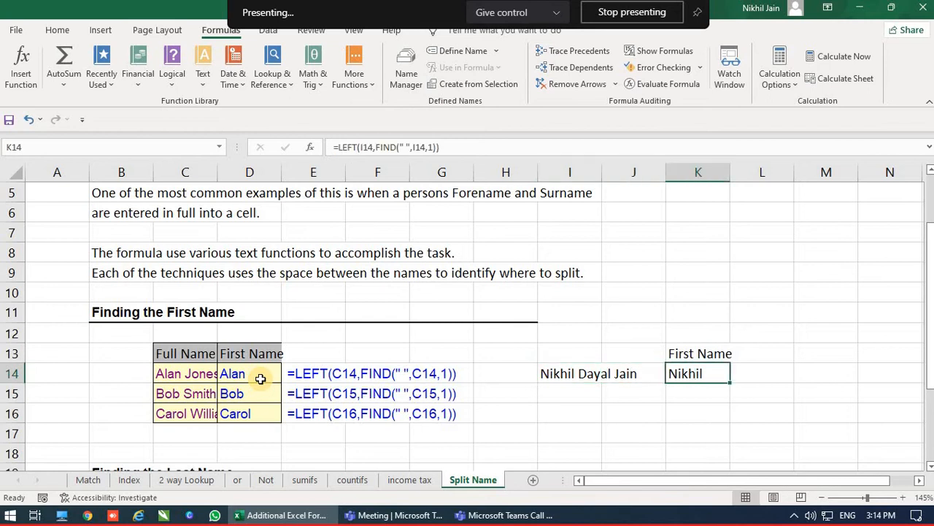
{"action": "key", "text": "F2"}
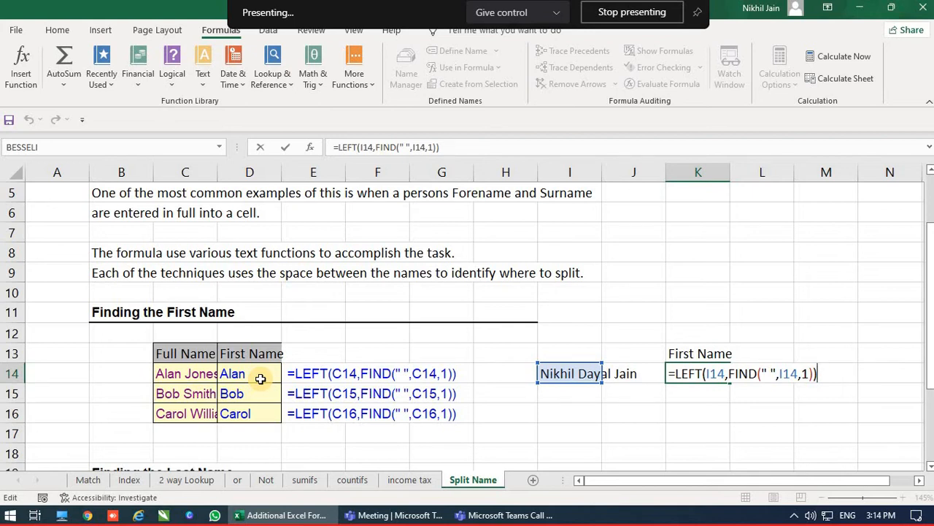
{"action": "key", "text": "Return"}
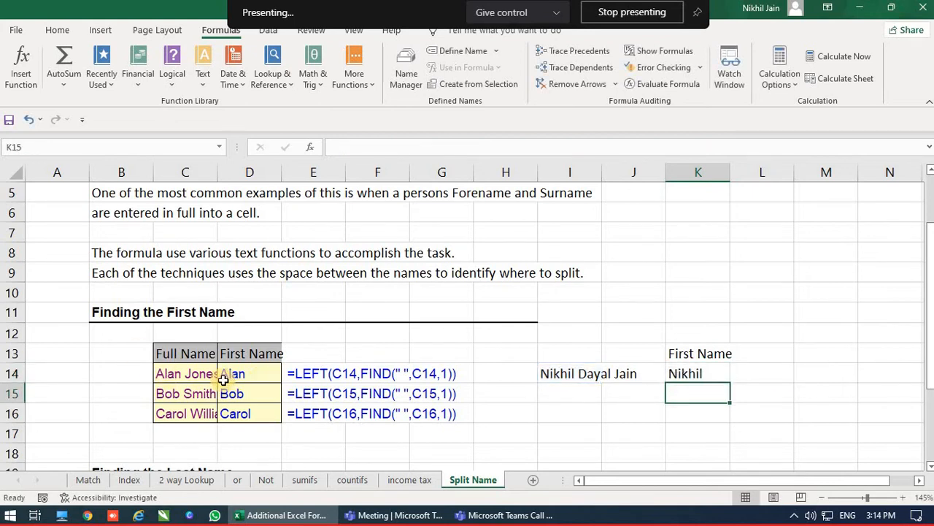
Step: Fit the width of column C to the full names in the Finding the Last Name table
{"action": "scroll", "coordinate": [217, 357], "scroll_direction": "down", "scroll_amount": 4}
{"action": "scroll", "coordinate": [205, 249], "scroll_direction": "up", "scroll_amount": 1}
{"action": "scroll", "coordinate": [204, 248], "scroll_direction": "up", "scroll_amount": 1, "text": "ctrl"}
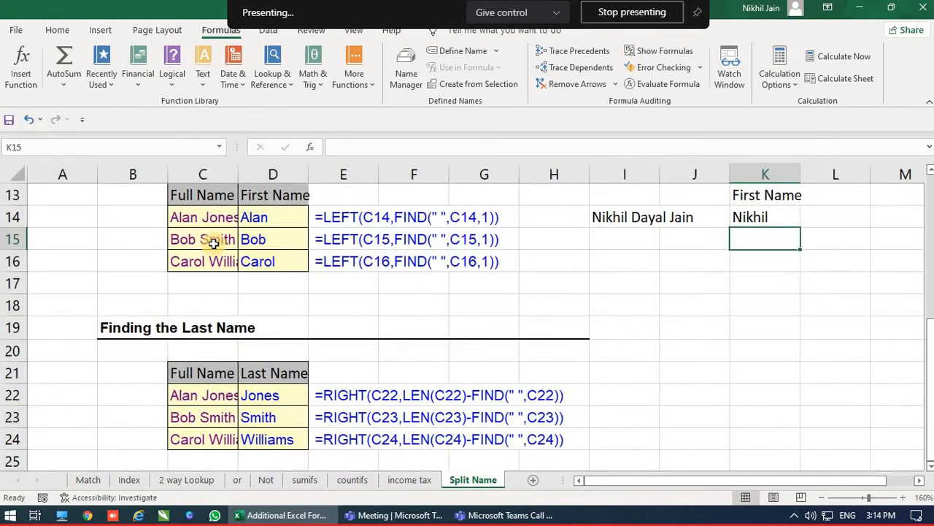
{"action": "scroll", "coordinate": [236, 350], "scroll_direction": "down", "scroll_amount": 2}
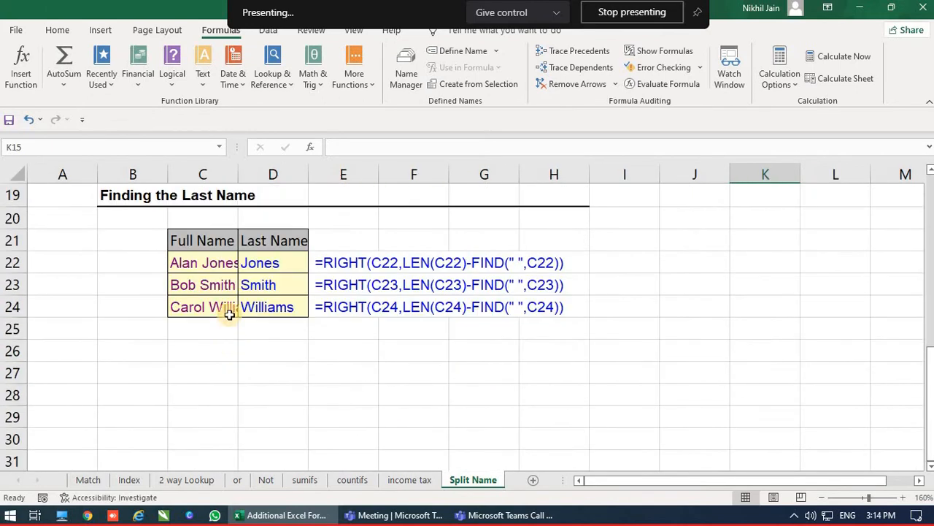
{"action": "double_click", "coordinate": [242, 175]}
Step: Inspect the RIGHT formula in D22 that extracts the last name, back to its first argument
{"action": "left_click", "coordinate": [299, 267]}
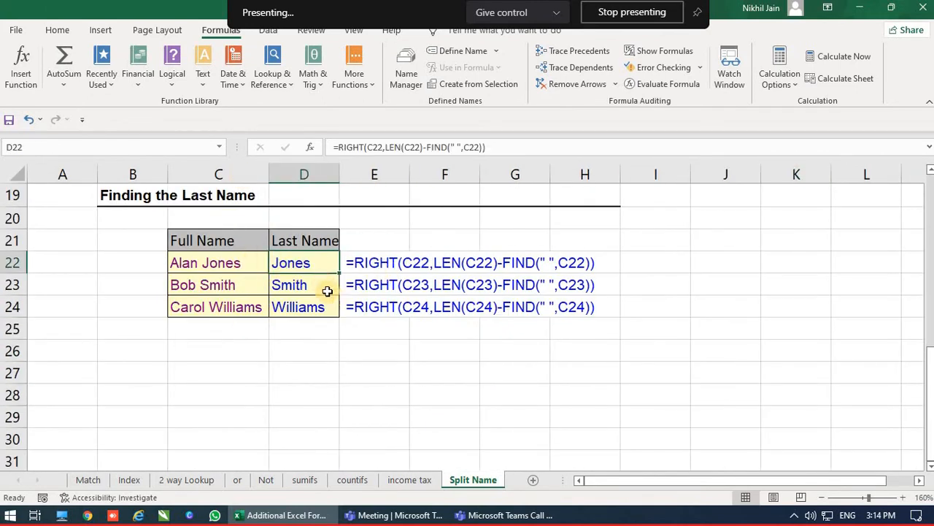
{"action": "key", "text": "F2"}
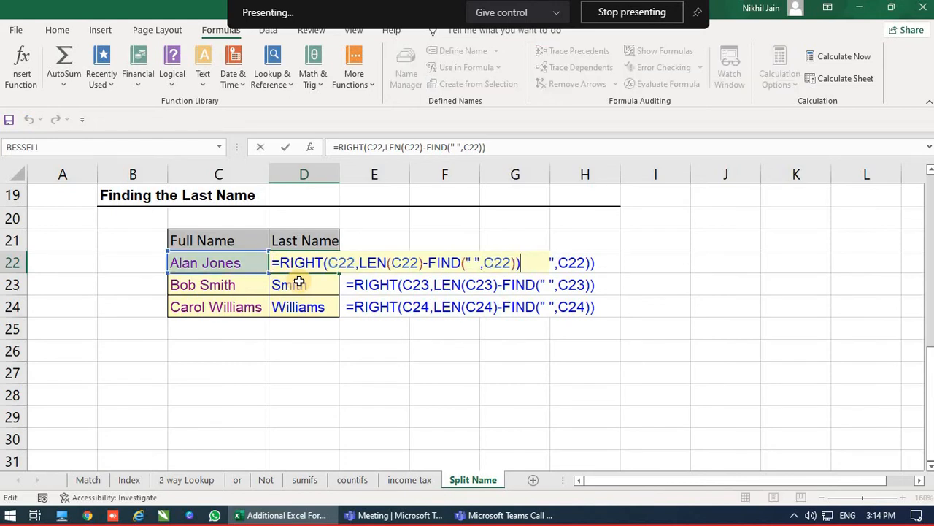
{"action": "key", "text": "Left"}
{"action": "key", "text": "Left"}
{"action": "key", "text": "Left"}
{"action": "key", "text": "Left"}
{"action": "key", "text": "Left"}
{"action": "key", "text": "Left"}
{"action": "key", "text": "Left"}
{"action": "key", "text": "Left"}
{"action": "key", "text": "Left"}
{"action": "key", "text": "Left"}
{"action": "key", "text": "Left"}
{"action": "key", "text": "Left"}
{"action": "key", "text": "Left"}
{"action": "key", "text": "Left"}
{"action": "key", "text": "Left"}
{"action": "key", "text": "Left"}
{"action": "key", "text": "Left"}
{"action": "key", "text": "Left"}
{"action": "key", "text": "Left"}
{"action": "key", "text": "Left"}
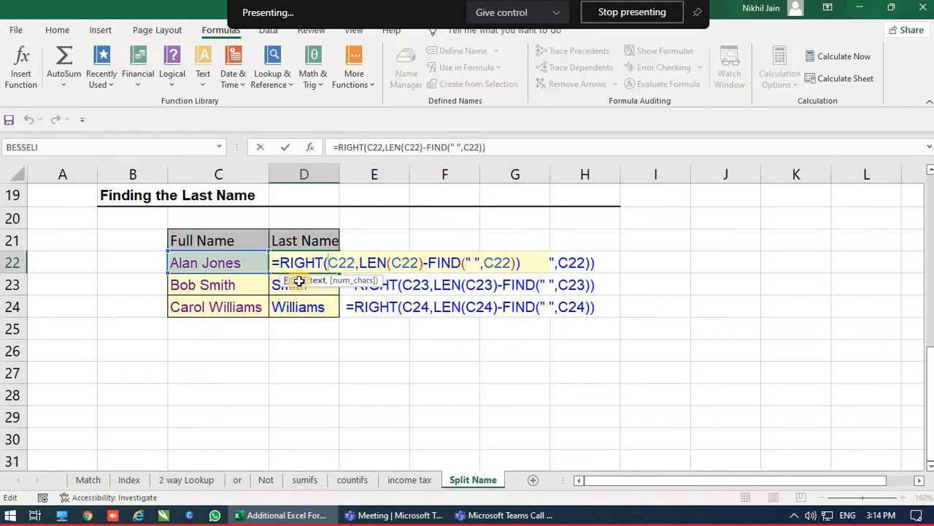
{"action": "key", "text": "Return"}
Step: Replace the full name in C22 with a different first name and surname
{"action": "key", "text": "Up"}
{"action": "key", "text": "Left"}
{"action": "type", "text": "Nikhil"}
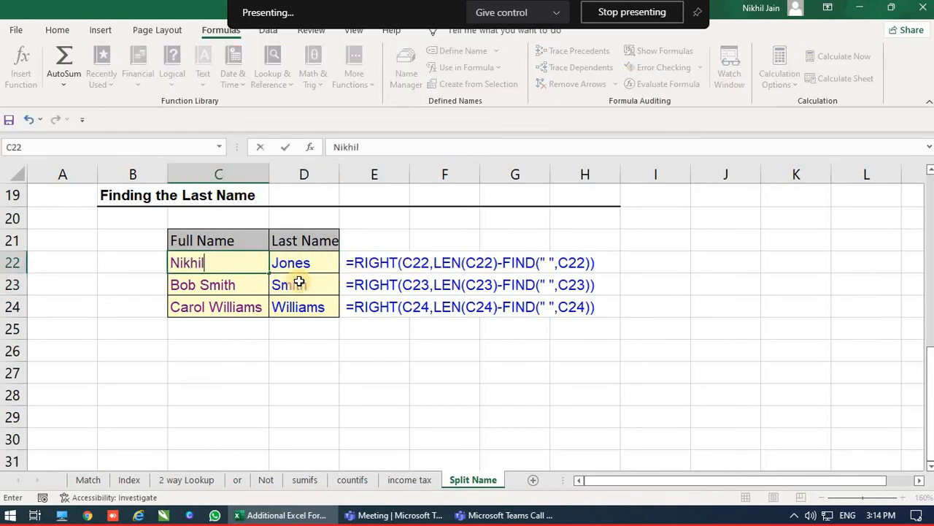
{"action": "type", "text": " Jain"}
{"action": "key", "text": "Tab"}
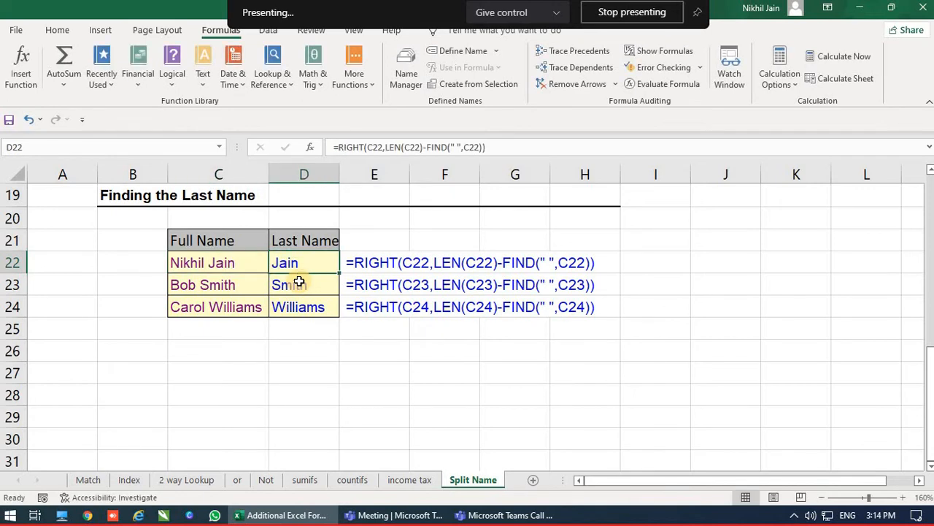
Step: Examine the text argument of RIGHT and the LEN(C22) part of the last-name formula in D22
{"action": "key", "text": "F2"}
{"action": "key", "text": "Left"}
{"action": "key", "text": "Left"}
{"action": "key", "text": "Left"}
{"action": "key", "text": "Left"}
{"action": "key", "text": "Left"}
{"action": "key", "text": "Left"}
{"action": "key", "text": "Left"}
{"action": "key", "text": "Left"}
{"action": "key", "text": "Left"}
{"action": "key", "text": "Left"}
{"action": "key", "text": "Left"}
{"action": "key", "text": "Left"}
{"action": "key", "text": "Left"}
{"action": "key", "text": "Left"}
{"action": "key", "text": "Left"}
{"action": "key", "text": "Left"}
{"action": "key", "text": "Left"}
{"action": "key", "text": "Left"}
{"action": "key", "text": "Left"}
{"action": "key", "text": "Left"}
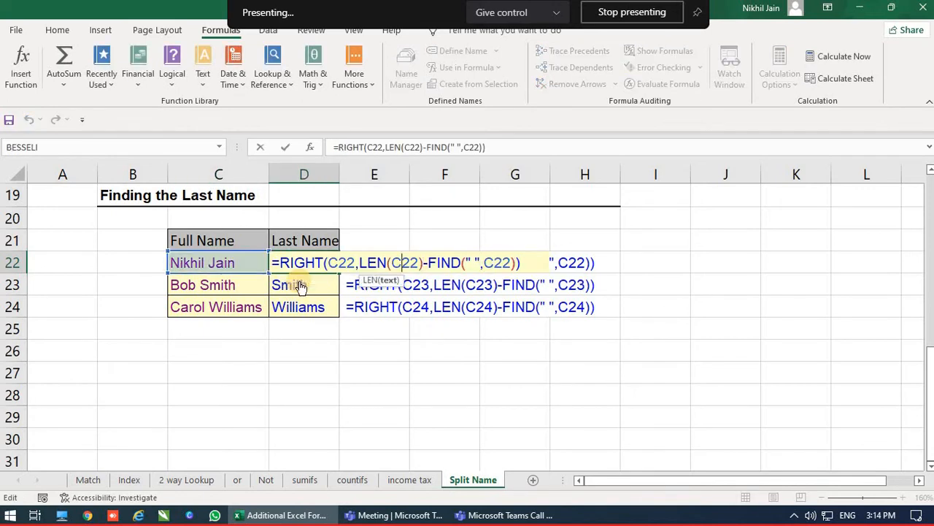
{"action": "key", "text": "Right"}
{"action": "key", "text": "Right"}
{"action": "key", "text": "Right"}
{"action": "key", "text": "Right"}
{"action": "key", "text": "Right"}
{"action": "key", "text": "Right"}
{"action": "key", "text": "Right"}
{"action": "key", "text": "Left"}
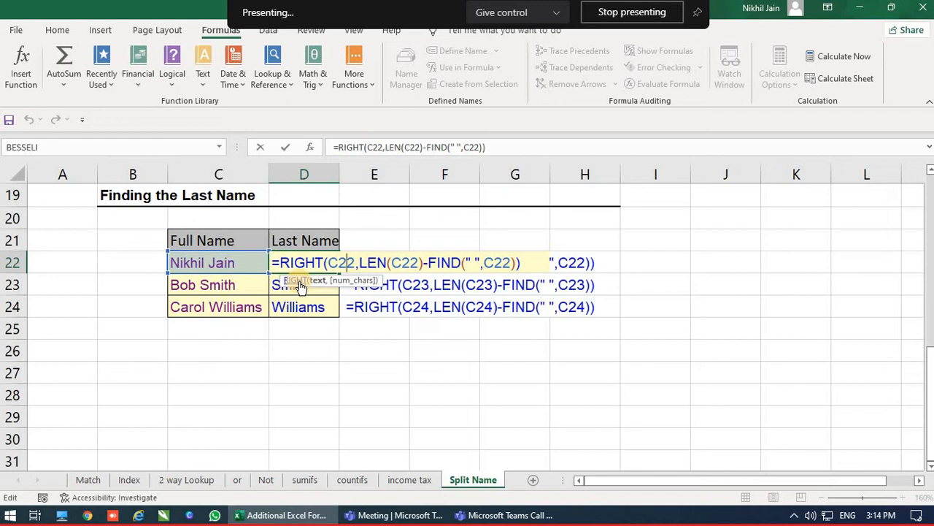
{"action": "key", "text": "Right"}
{"action": "key", "text": "Right"}
{"action": "key", "text": "Right"}
{"action": "key", "text": "Right"}
{"action": "key", "text": "Right"}
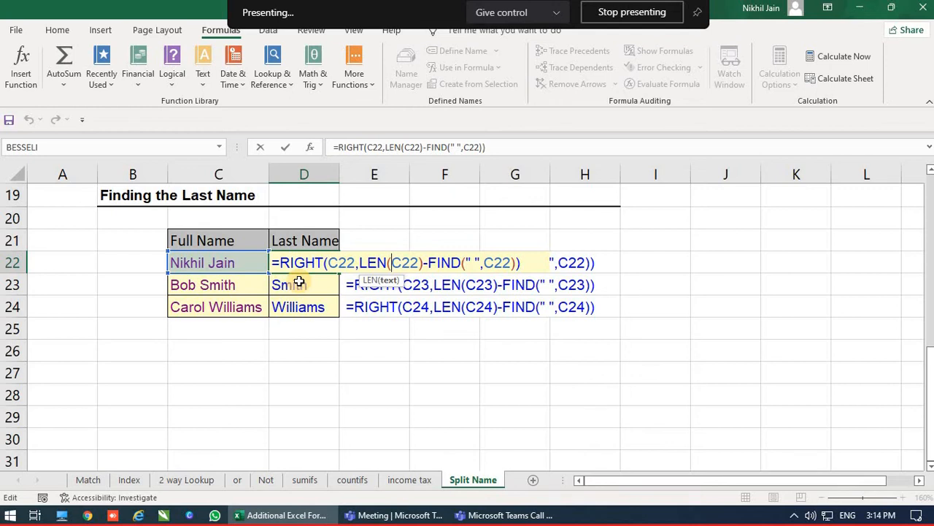
{"action": "key", "text": "Left"}
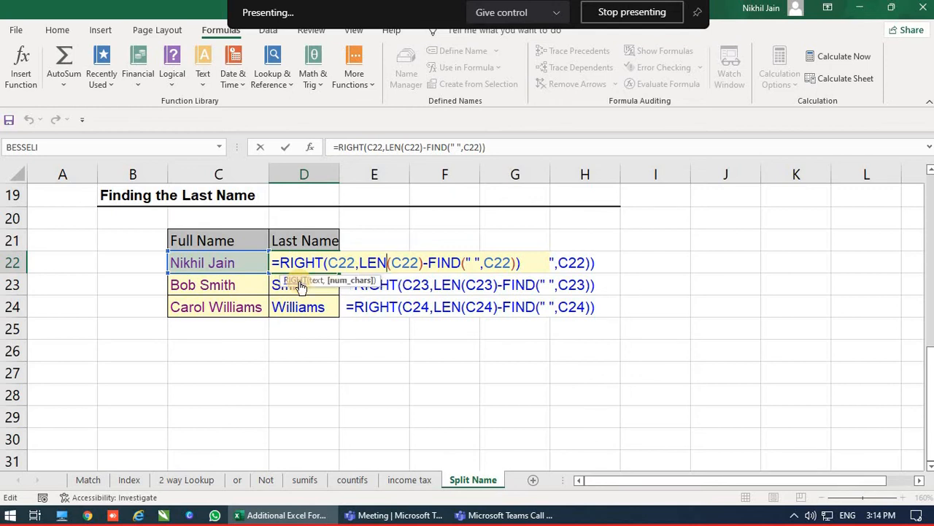
Step: Examine the FIND part of the last-name formula in D22, covering its find_text and within_text arguments
{"action": "key", "text": "Right"}
{"action": "key", "text": "Right"}
{"action": "key", "text": "Right"}
{"action": "key", "text": "Right"}
{"action": "key", "text": "Right"}
{"action": "key", "text": "Right"}
{"action": "key", "text": "Right"}
{"action": "key", "text": "Right"}
{"action": "key", "text": "Right"}
{"action": "key", "text": "Right"}
{"action": "key", "text": "Right"}
{"action": "key", "text": "Right"}
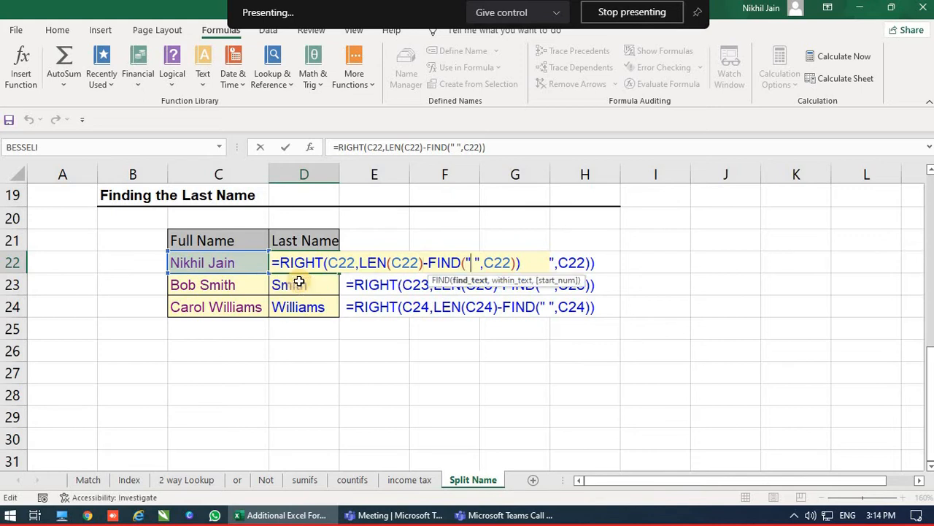
{"action": "key", "text": "Right"}
{"action": "key", "text": "Right"}
{"action": "key", "text": "Right"}
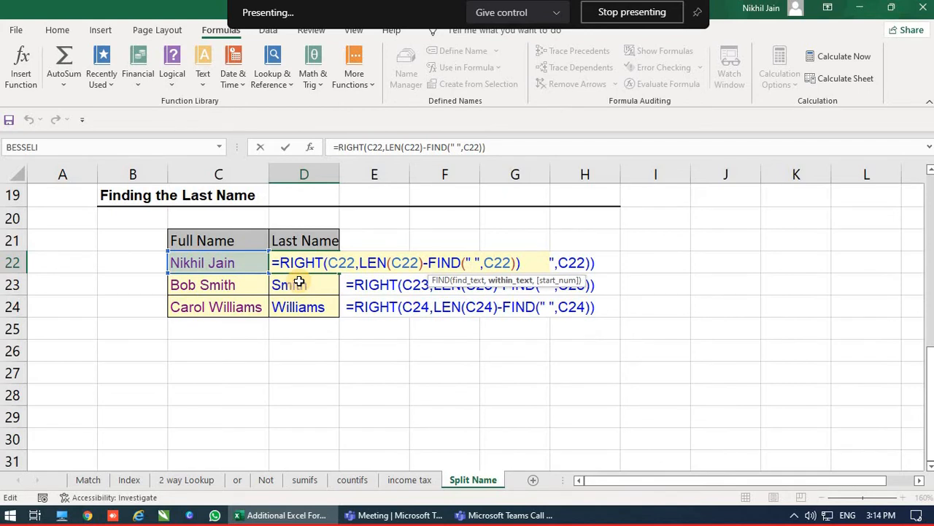
{"action": "key", "text": "Return"}
Step: Clear D22 and start a new RIGHT formula with C22 as the text and LEN(C22) beginning the character count
{"action": "key", "text": "Left"}
{"action": "key", "text": "Up"}
{"action": "key", "text": "Right"}
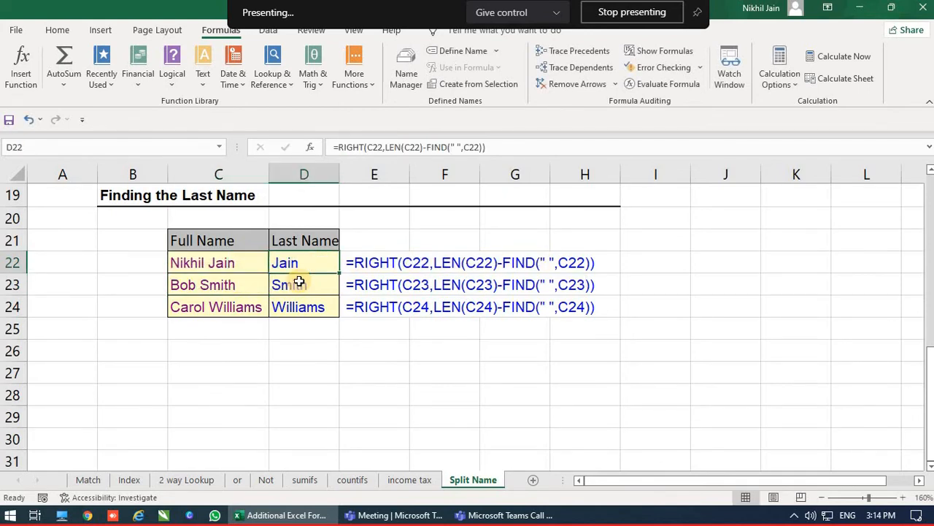
{"action": "key", "text": "Delete"}
{"action": "type", "text": "="}
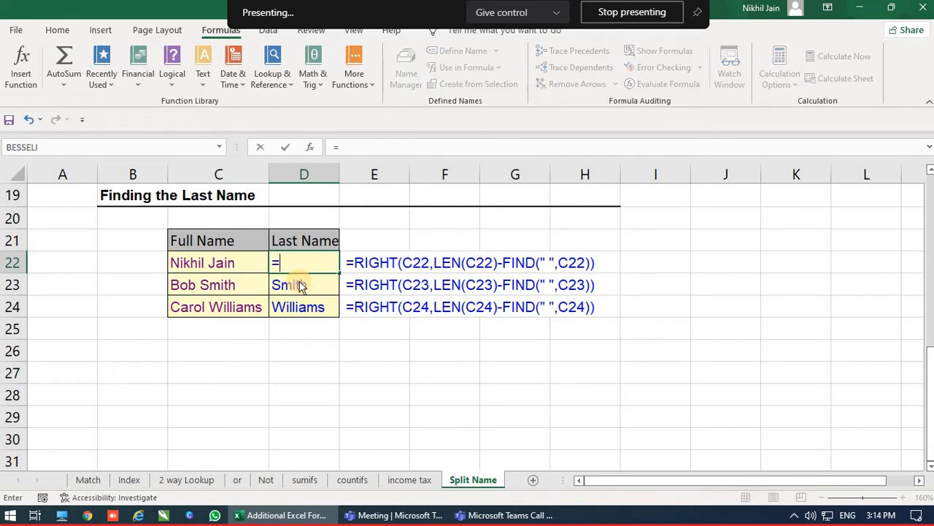
{"action": "type", "text": "right("}
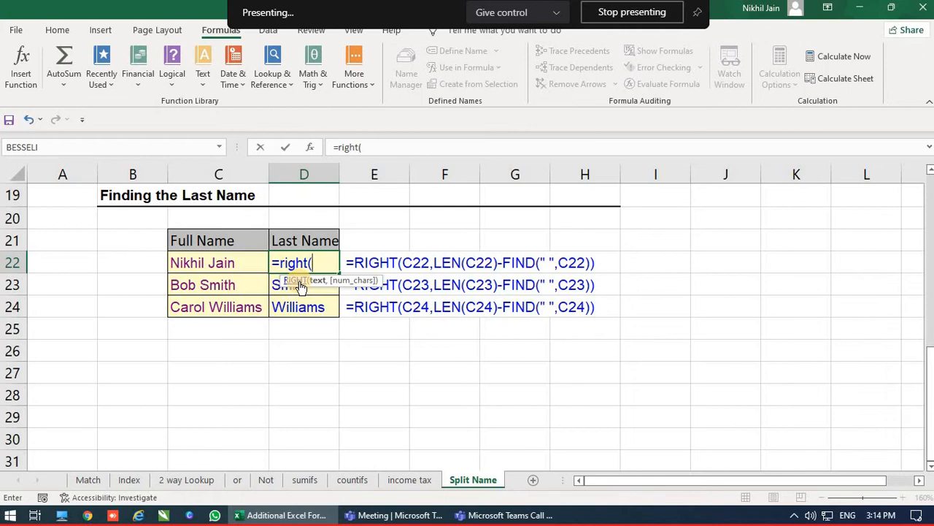
{"action": "key", "text": "Left"}
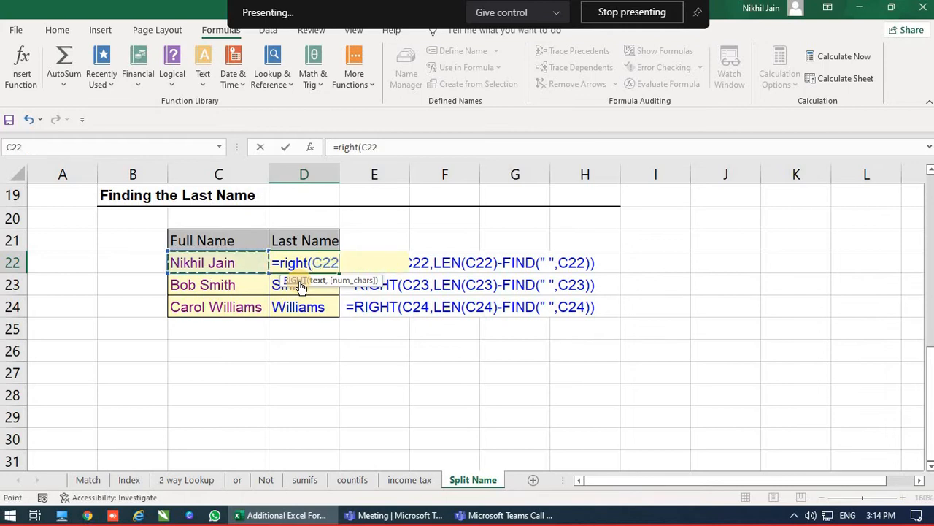
{"action": "type", "text": ",le"}
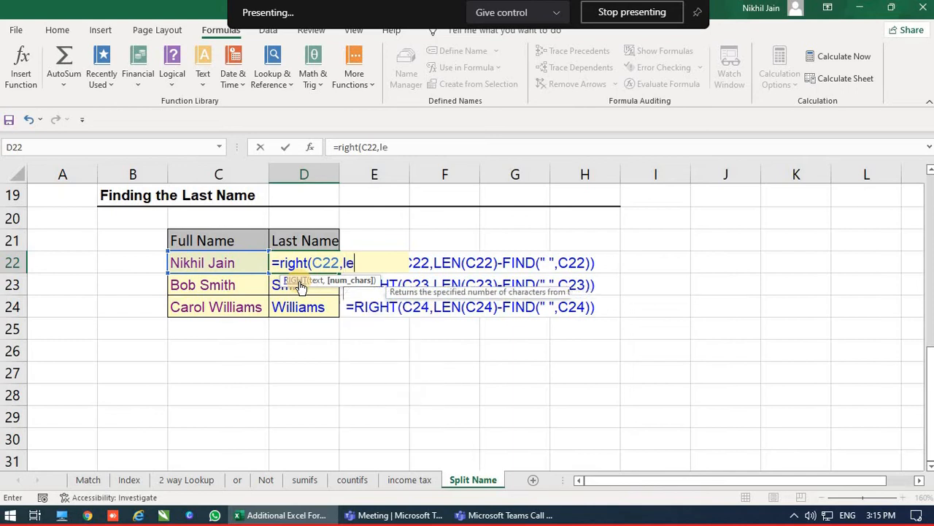
{"action": "type", "text": "n"}
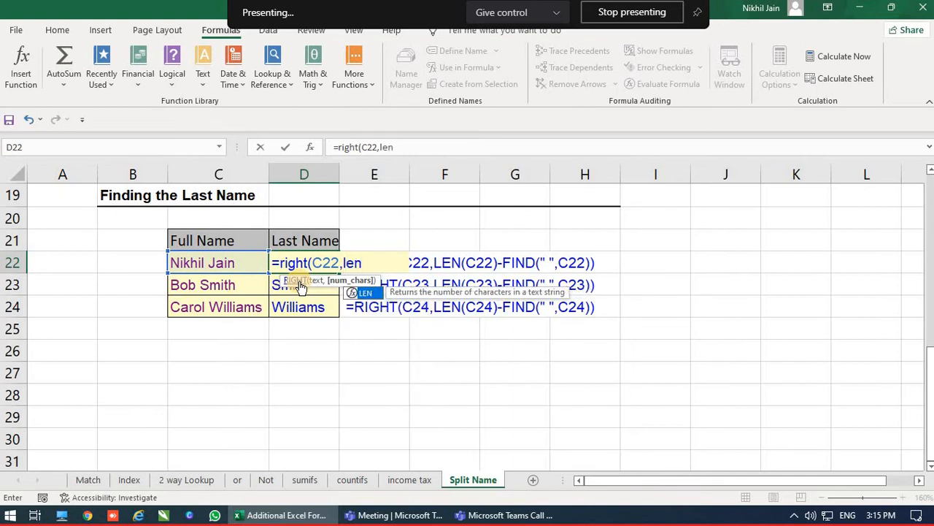
{"action": "type", "text": "("}
{"action": "key", "text": "Left"}
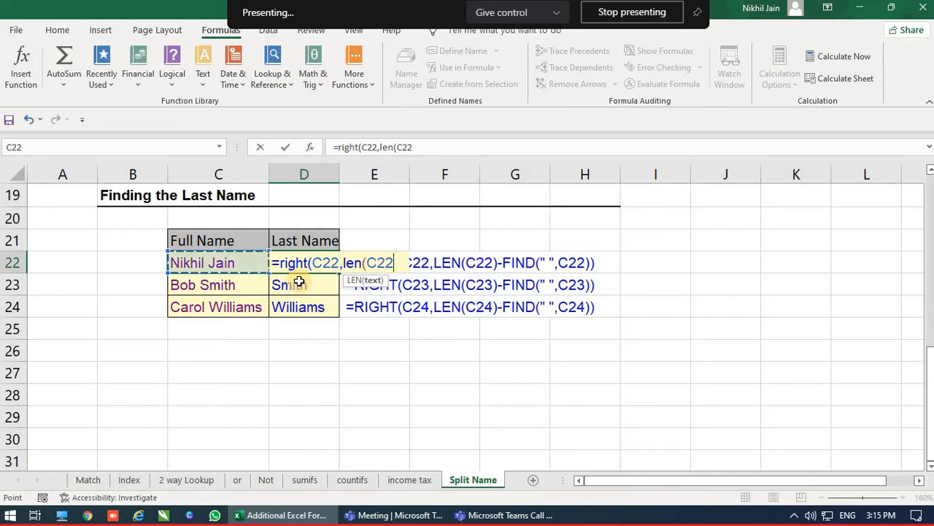
{"action": "type", "text": ")"}
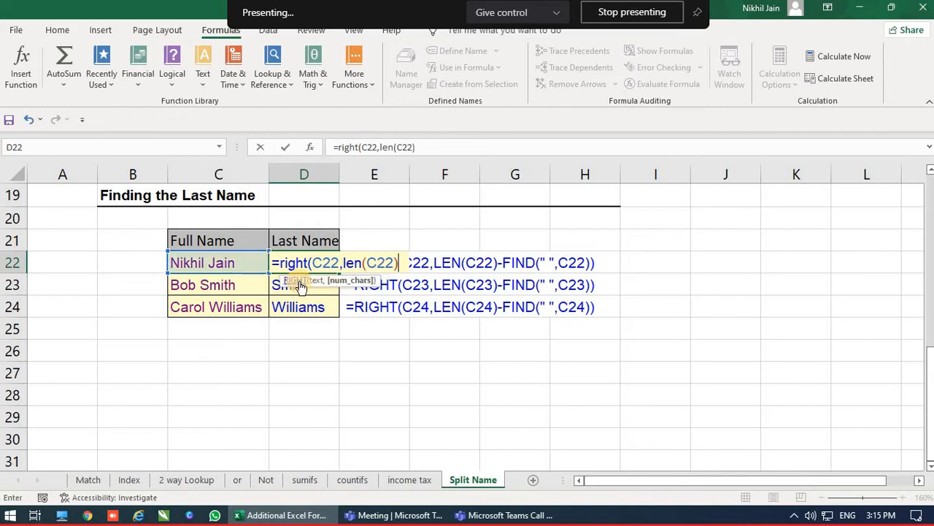
Step: Complete the D22 formula by subtracting FIND(" ",C22) from the length and closing the RIGHT function
{"action": "type", "text": "-find"}
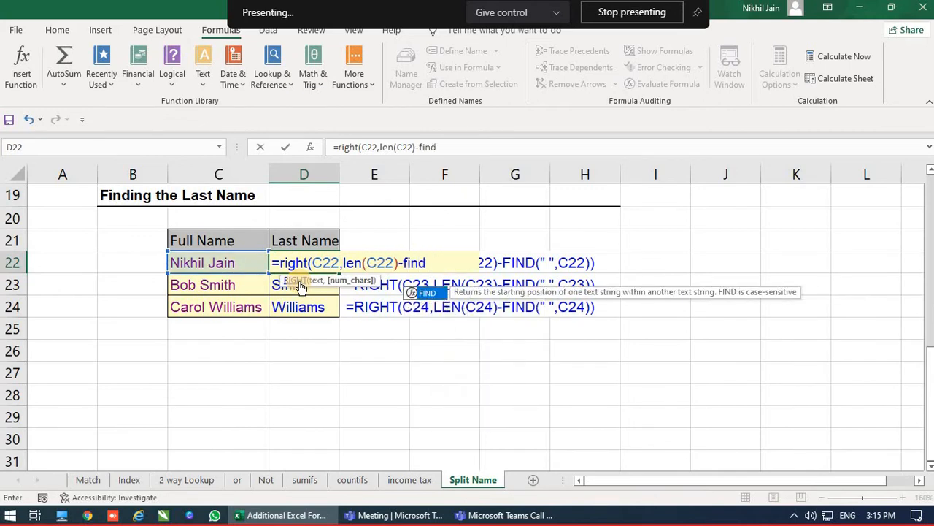
{"action": "type", "text": "("}
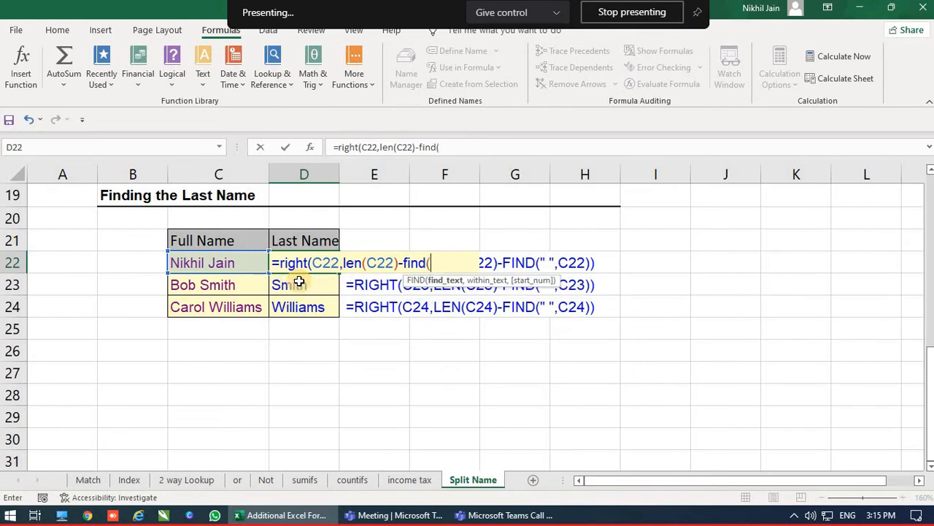
{"action": "type", "text": "\" \","}
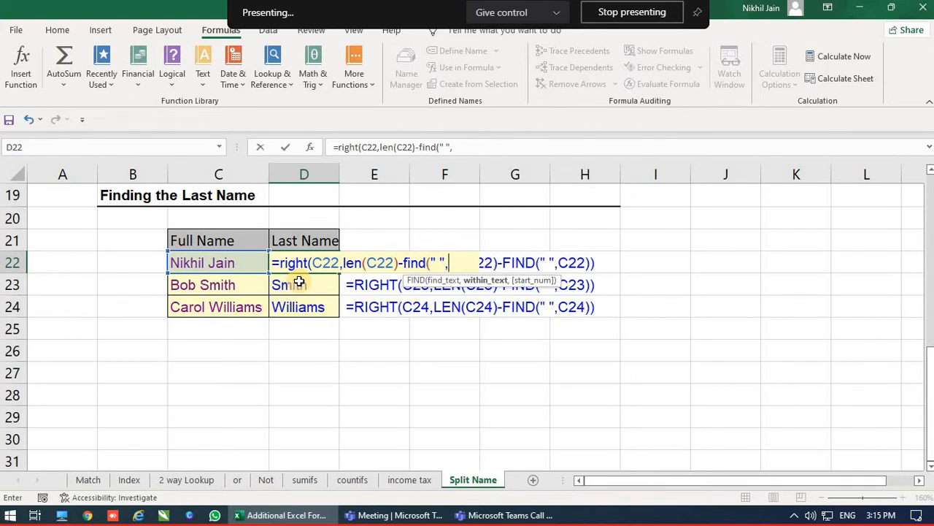
{"action": "key", "text": "Left"}
{"action": "type", "text": ")"}
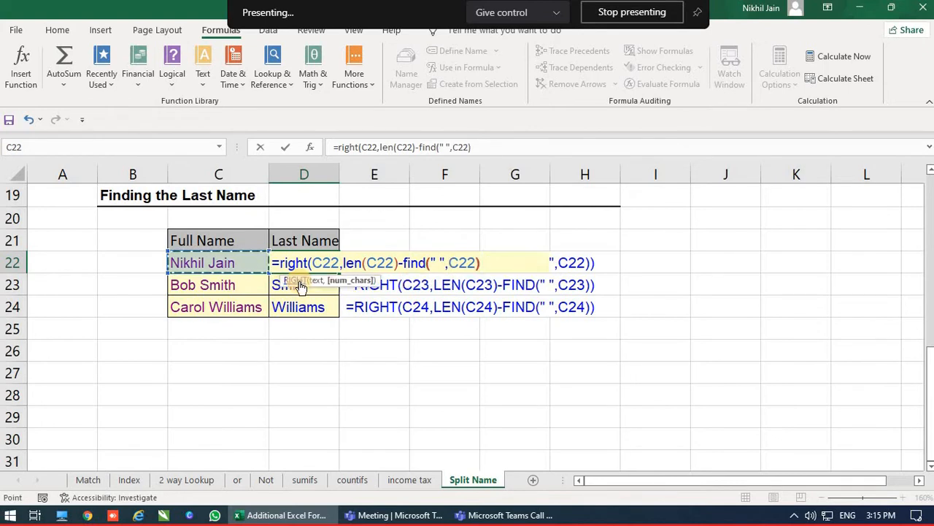
{"action": "type", "text": ")"}
{"action": "key", "text": "Return"}
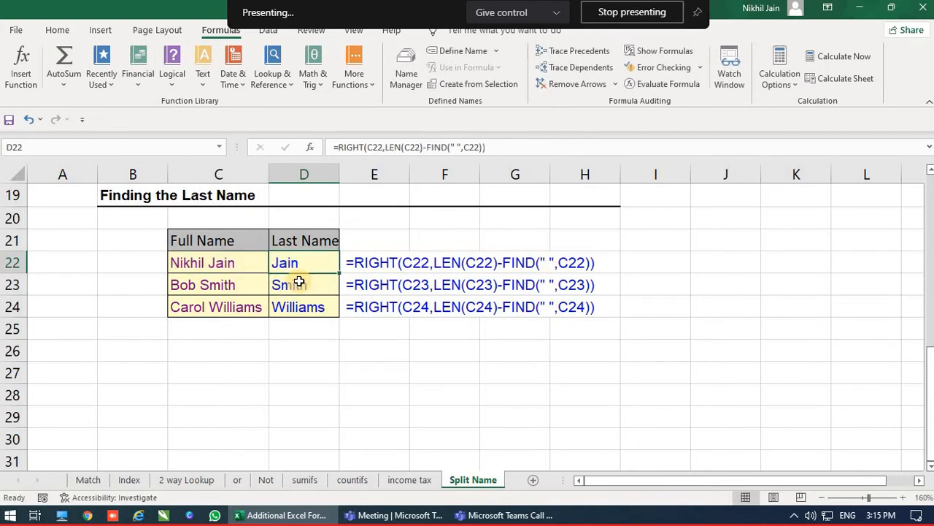
{"action": "key", "text": "Down"}
{"action": "key", "text": "Down"}
{"action": "key", "text": "Down"}
{"action": "type", "text": "="}
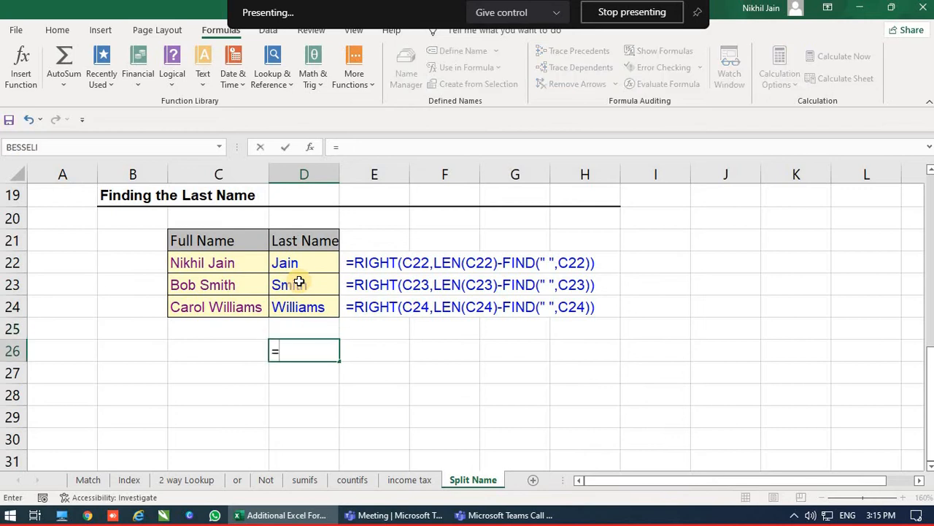
{"action": "type", "text": "right("}
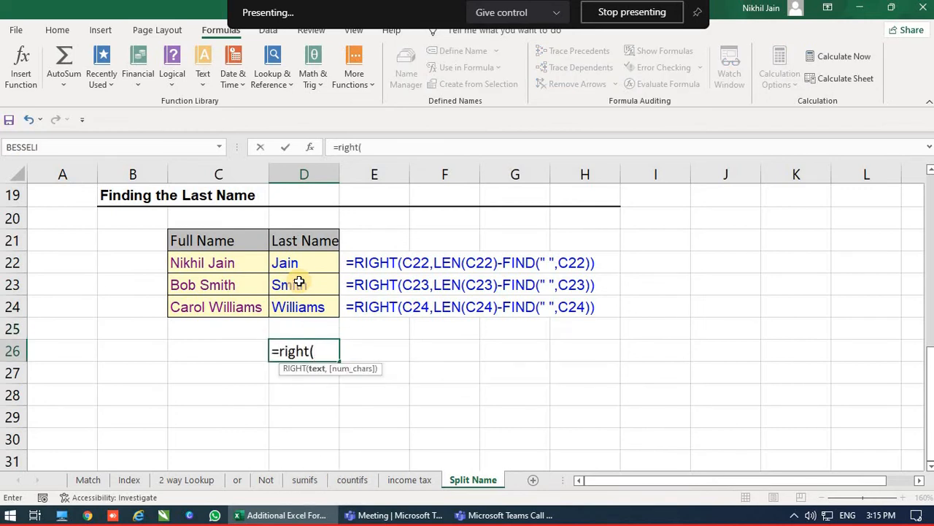
{"action": "key", "text": "shift+Home"}
{"action": "key", "text": "BackSpace"}
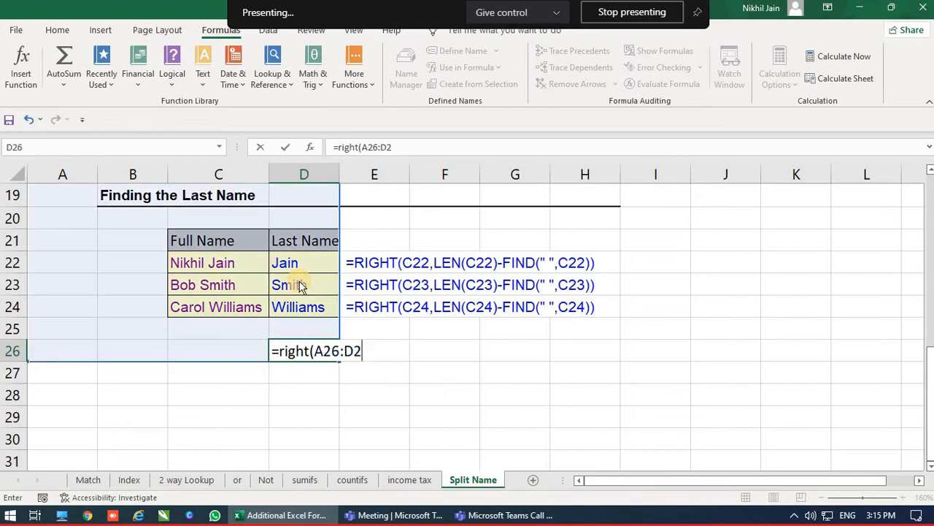
{"action": "key", "text": "Return"}
{"action": "key", "text": "Return"}
{"action": "key", "text": "Up"}
{"action": "key", "text": "Delete"}
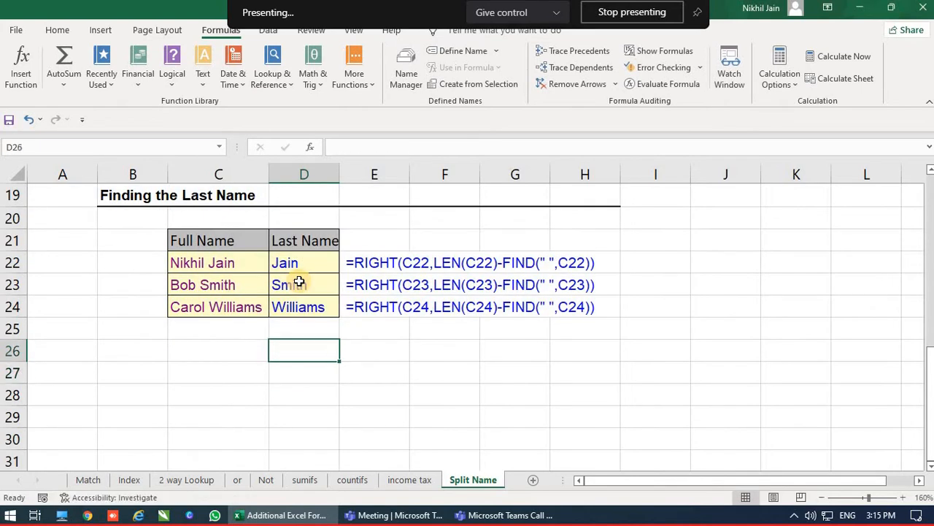
Step: Start a RIGHT formula in I16 that takes the three-part full name in I14 as its text
{"action": "key", "text": "Up"}
{"action": "key", "text": "Up"}
{"action": "key", "text": "Up"}
{"action": "key", "text": "Up"}
{"action": "key", "text": "Up"}
{"action": "key", "text": "Up"}
{"action": "key", "text": "Up"}
{"action": "key", "text": "Up"}
{"action": "key", "text": "Up"}
{"action": "key", "text": "Up"}
{"action": "key", "text": "Up"}
{"action": "key", "text": "Up"}
{"action": "key", "text": "Up"}
{"action": "key", "text": "Right"}
{"action": "key", "text": "Right"}
{"action": "key", "text": "Right"}
{"action": "key", "text": "Right"}
{"action": "key", "text": "Right"}
{"action": "key", "text": "Right"}
{"action": "key", "text": "Right"}
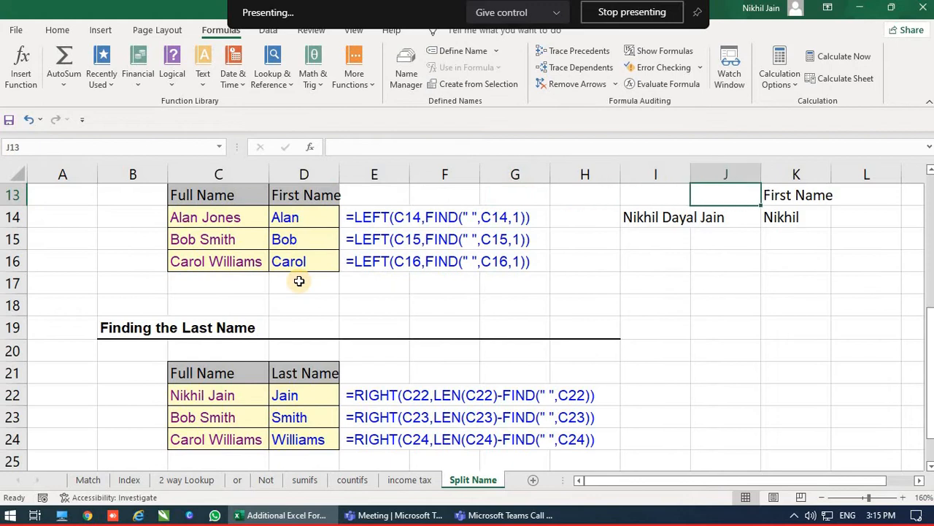
{"action": "scroll", "coordinate": [300, 281], "scroll_direction": "up", "scroll_amount": 1}
{"action": "key", "text": "Down"}
{"action": "key", "text": "Down"}
{"action": "key", "text": "Down"}
{"action": "key", "text": "Left"}
{"action": "key", "text": "Down"}
{"action": "key", "text": "Left"}
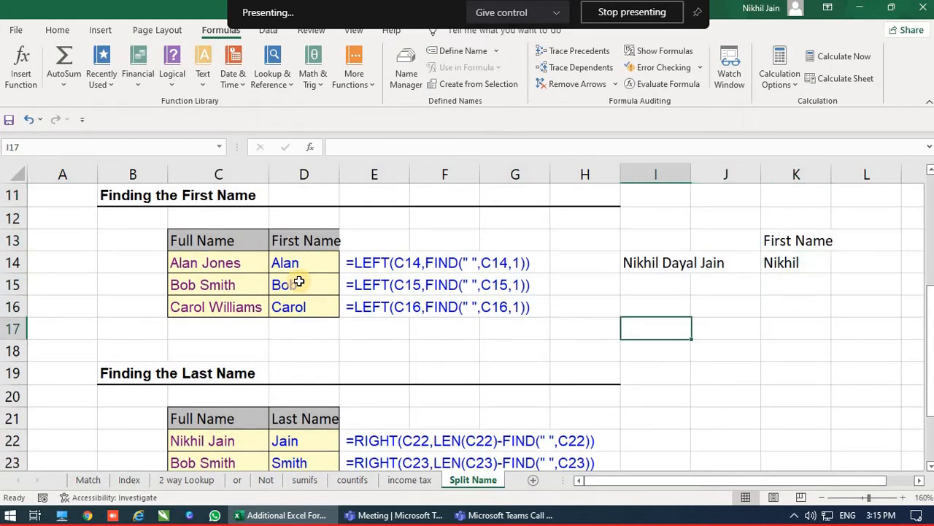
{"action": "key", "text": "Up"}
{"action": "type", "text": "=right("}
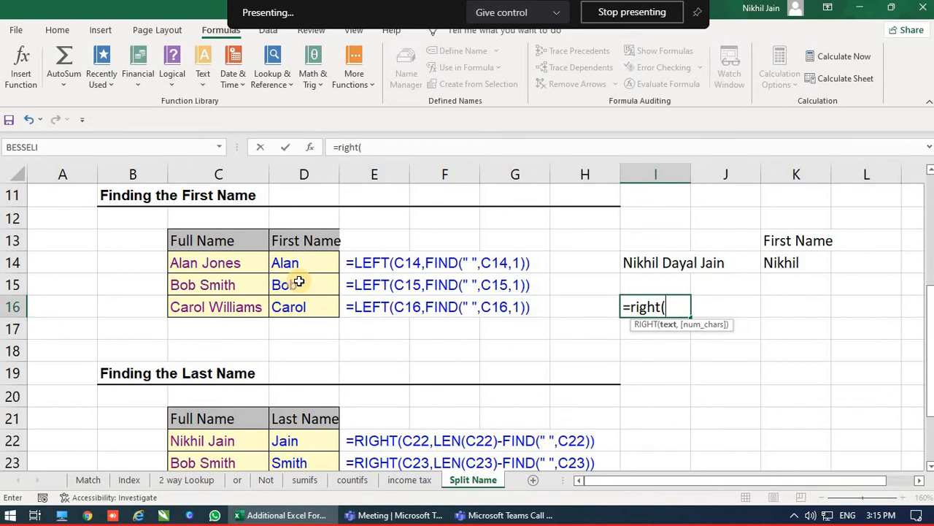
{"action": "key", "text": "Up"}
{"action": "key", "text": "Up"}
{"action": "type", "text": ","}
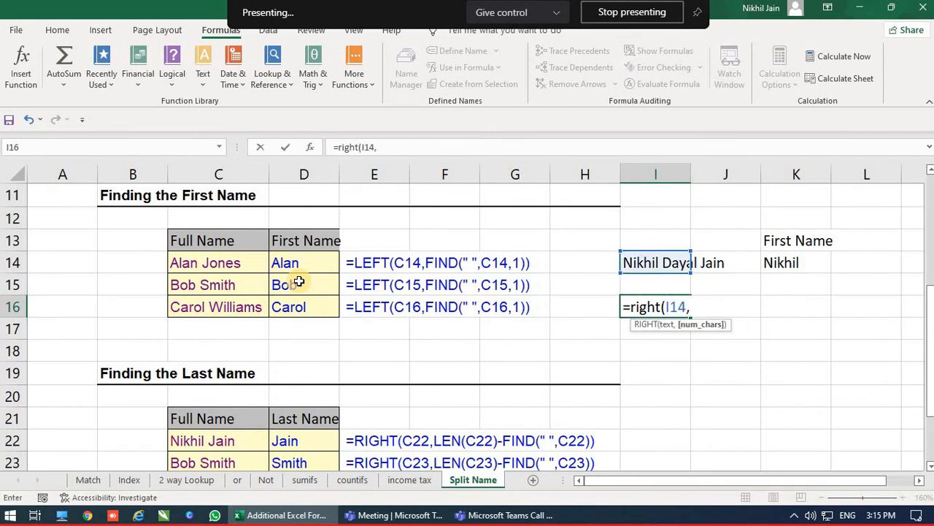
Step: Complete the I16 formula with FIND(" ",I14,1) as the number of characters
{"action": "type", "text": "fin"}
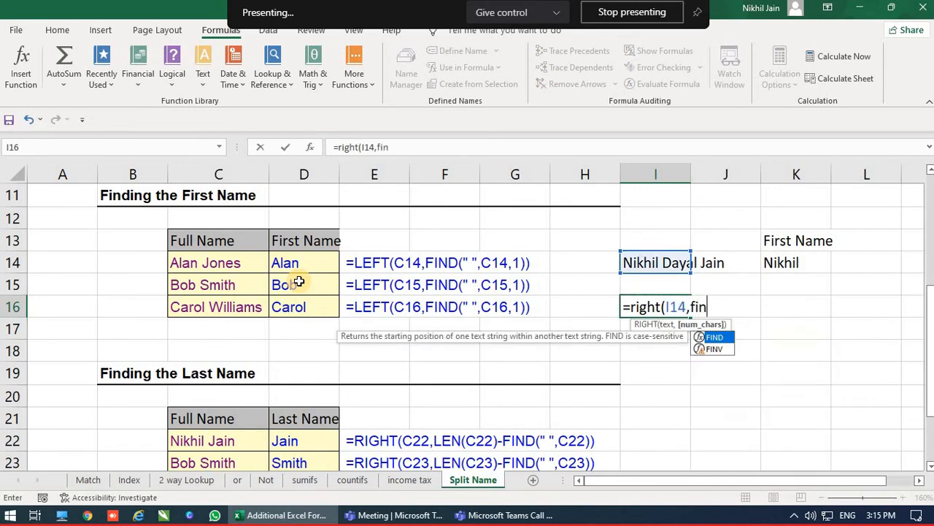
{"action": "type", "text": "d("}
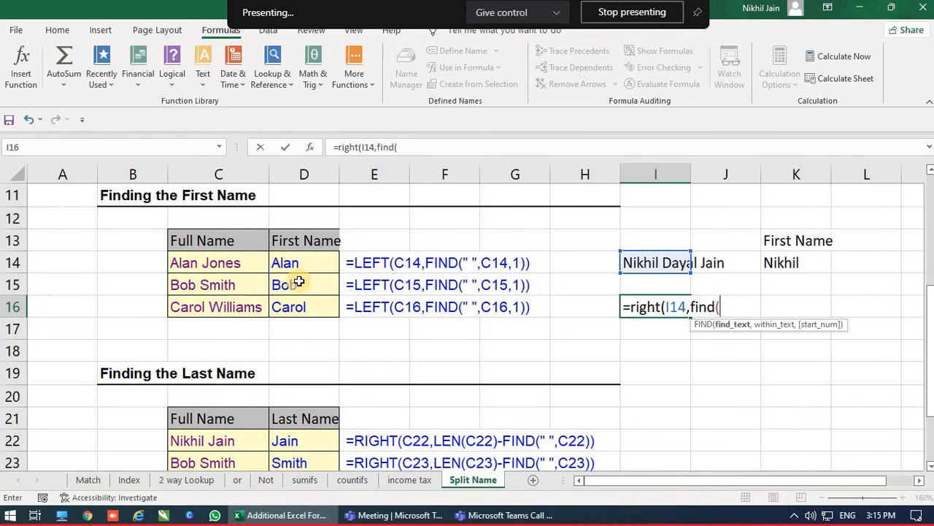
{"action": "type", "text": "\" \""}
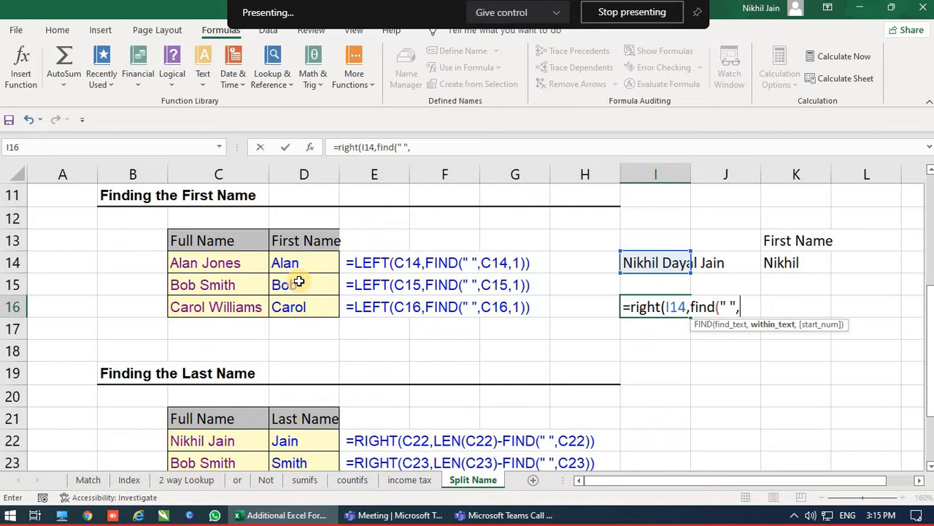
{"action": "type", "text": ","}
{"action": "key", "text": "Up"}
{"action": "key", "text": "Up"}
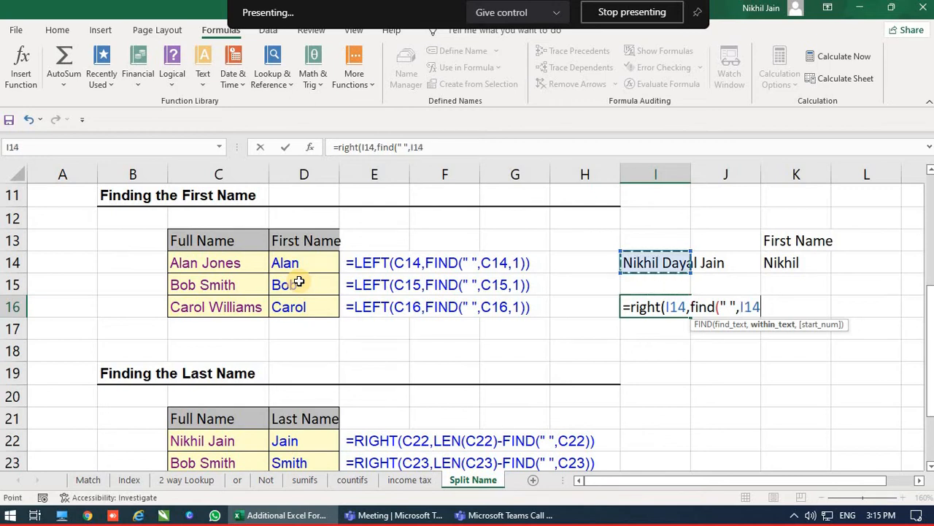
{"action": "type", "text": ","}
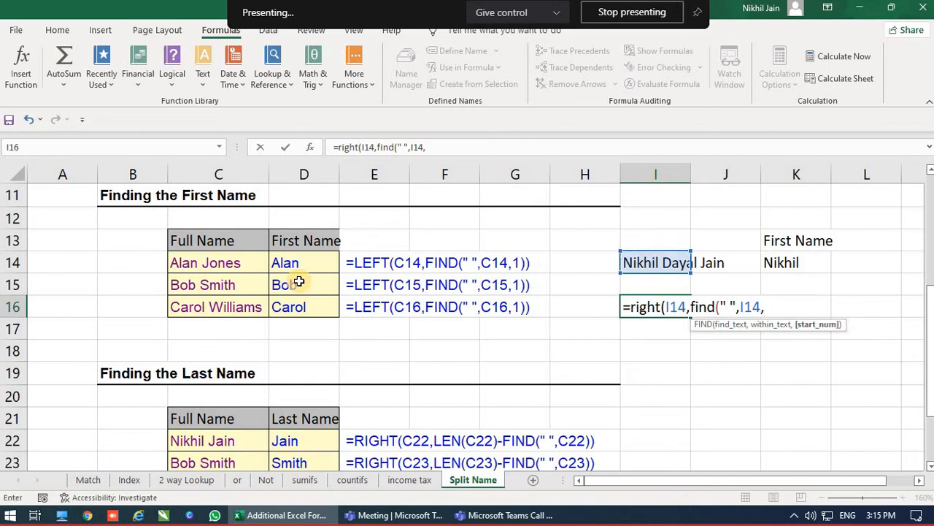
{"action": "type", "text": "1))"}
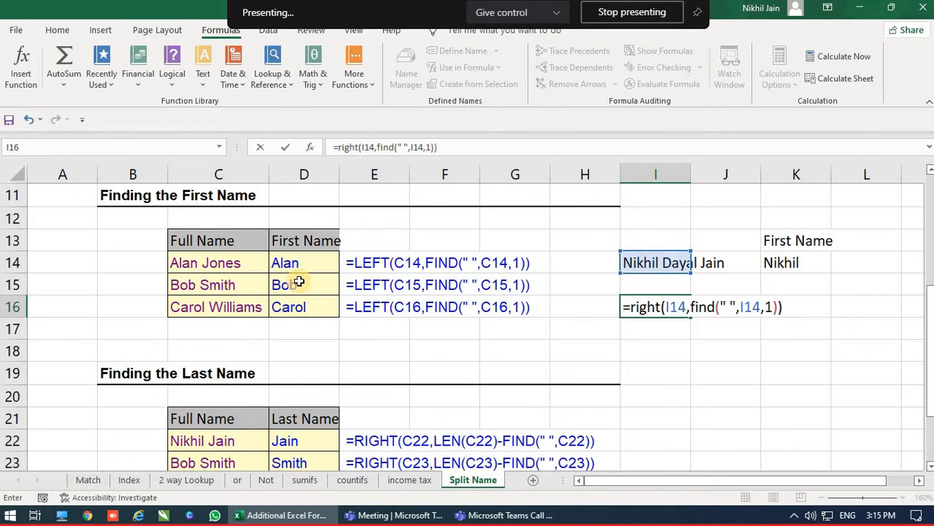
{"action": "key", "text": "Return"}
{"action": "key", "text": "Up"}
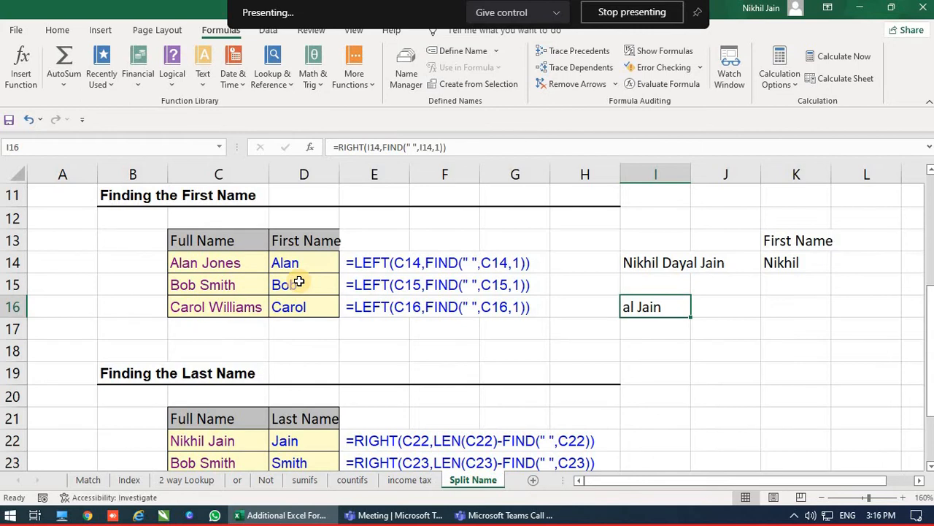
Step: Remove the middle name from the full name in I14, leaving one space between first name and surname
{"action": "key", "text": "Up"}
{"action": "key", "text": "Up"}
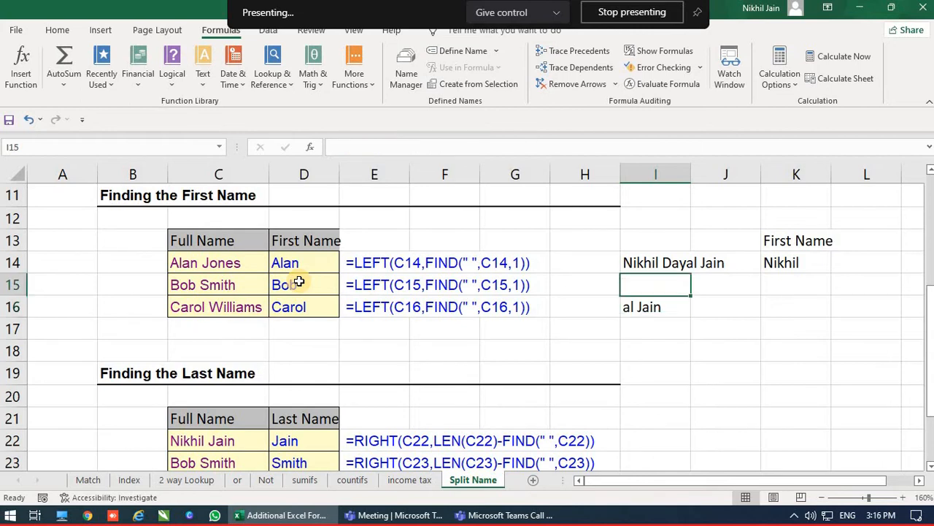
{"action": "key", "text": "F2"}
{"action": "key", "text": "Left"}
{"action": "key", "text": "Left"}
{"action": "key", "text": "Left"}
{"action": "key", "text": "Left"}
{"action": "key", "text": "Left"}
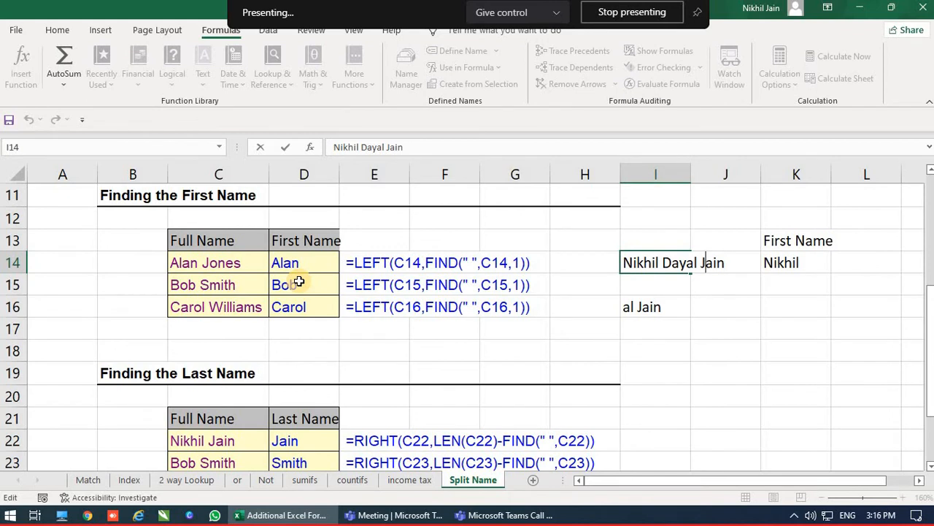
{"action": "key", "text": "BackSpace"}
{"action": "key", "text": "BackSpace"}
{"action": "key", "text": "BackSpace"}
{"action": "key", "text": "BackSpace"}
{"action": "key", "text": "BackSpace"}
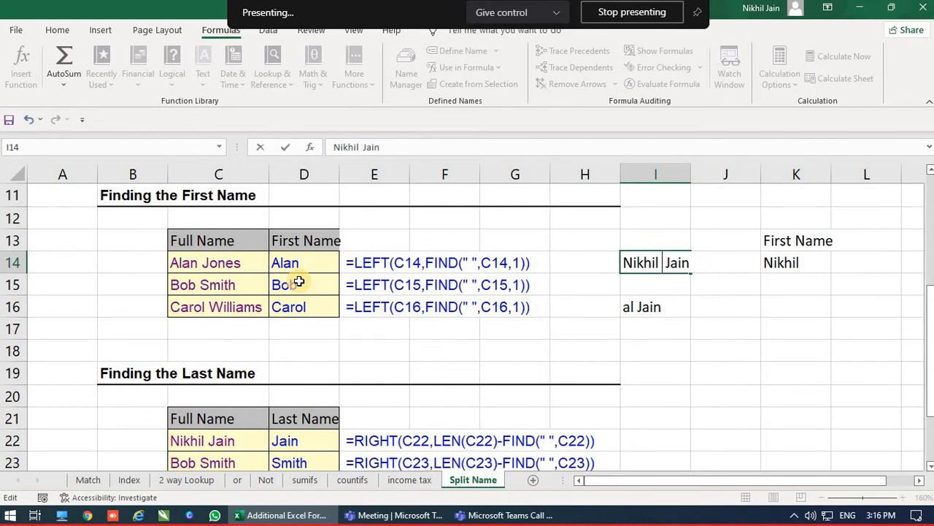
{"action": "key", "text": "BackSpace"}
{"action": "key", "text": "Return"}
Step: Change the start position of FIND in the I16 formula to 0
{"action": "key", "text": "Down"}
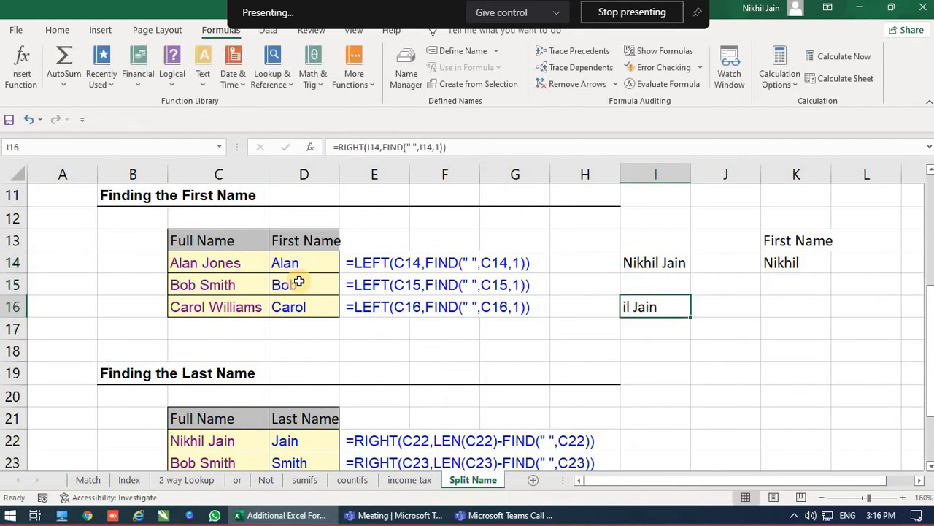
{"action": "key", "text": "F2"}
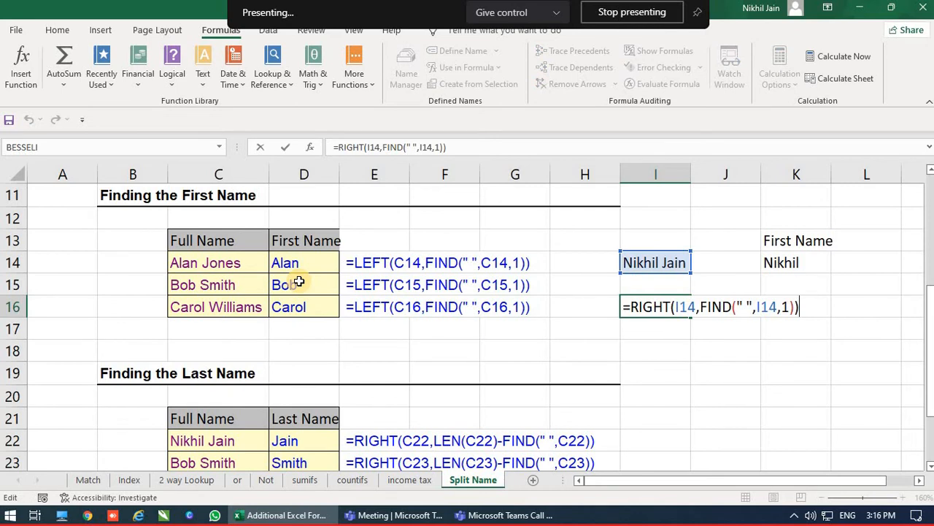
{"action": "key", "text": "Left"}
{"action": "key", "text": "Left"}
{"action": "key", "text": "BackSpace"}
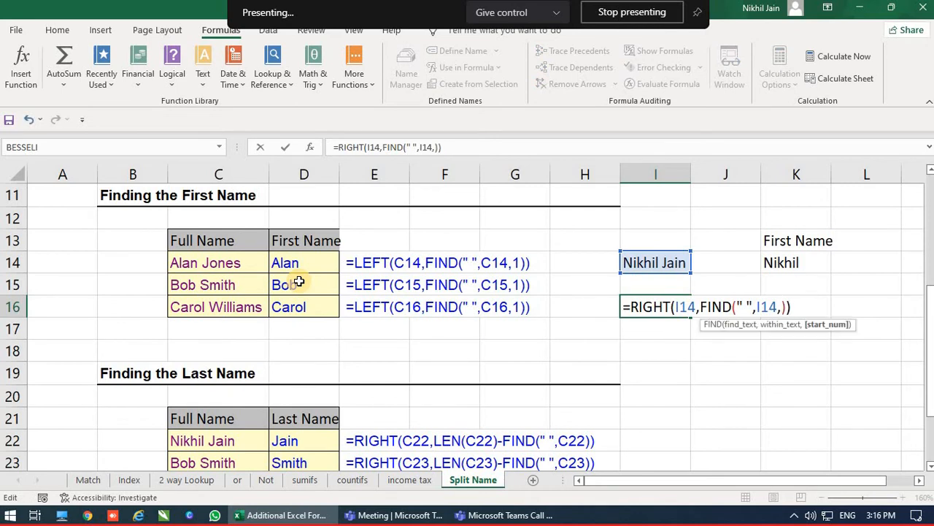
{"action": "type", "text": "0"}
{"action": "key", "text": "Return"}
{"action": "key", "text": "Up"}
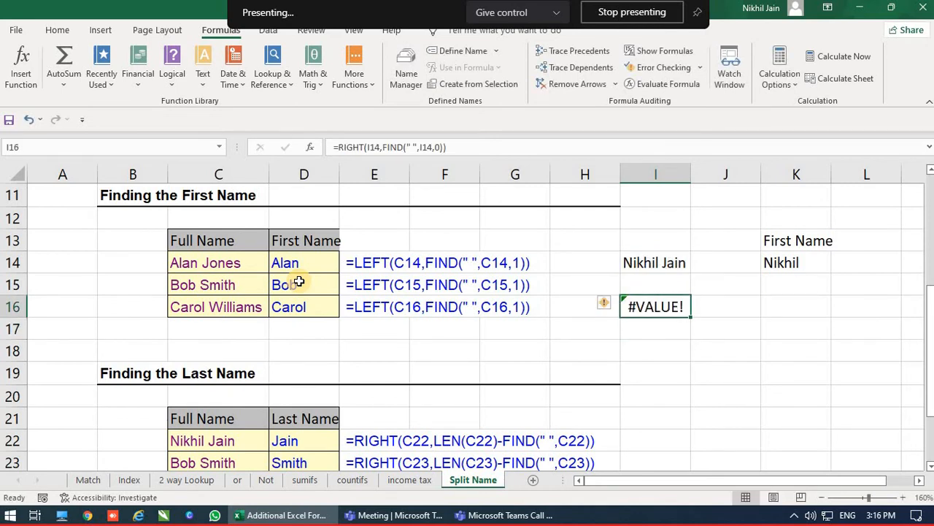
Step: Set the start position of FIND in the I16 formula back to 1
{"action": "key", "text": "F2"}
{"action": "key", "text": "Left"}
{"action": "key", "text": "Left"}
{"action": "key", "text": "BackSpace"}
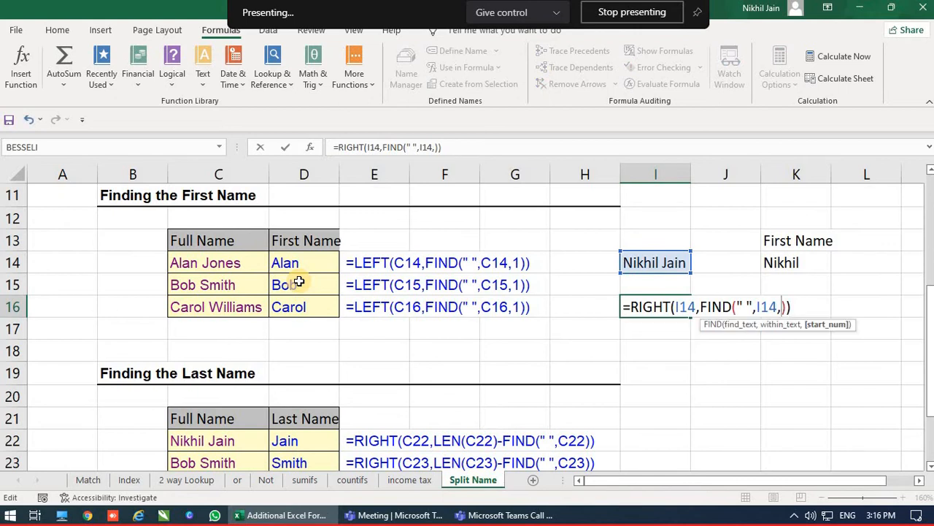
{"action": "type", "text": "1"}
{"action": "key", "text": "Return"}
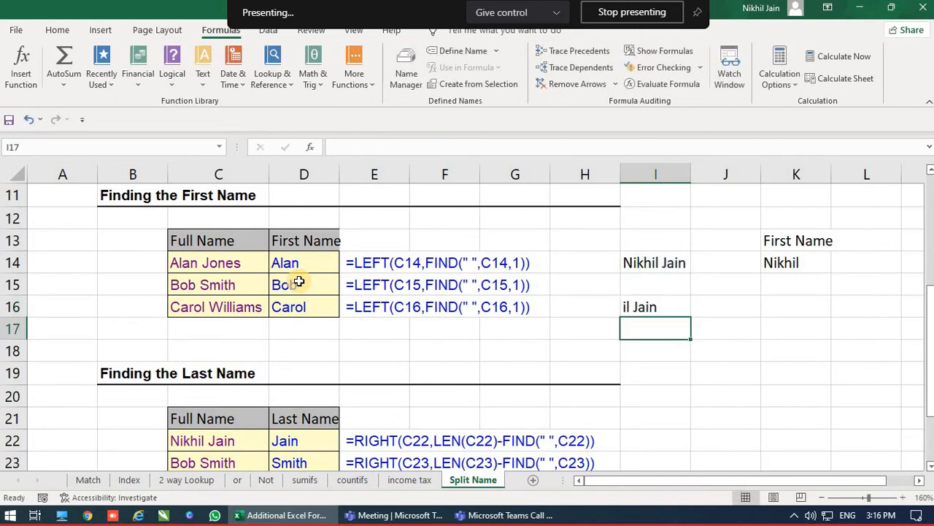
{"action": "key", "text": "Up"}
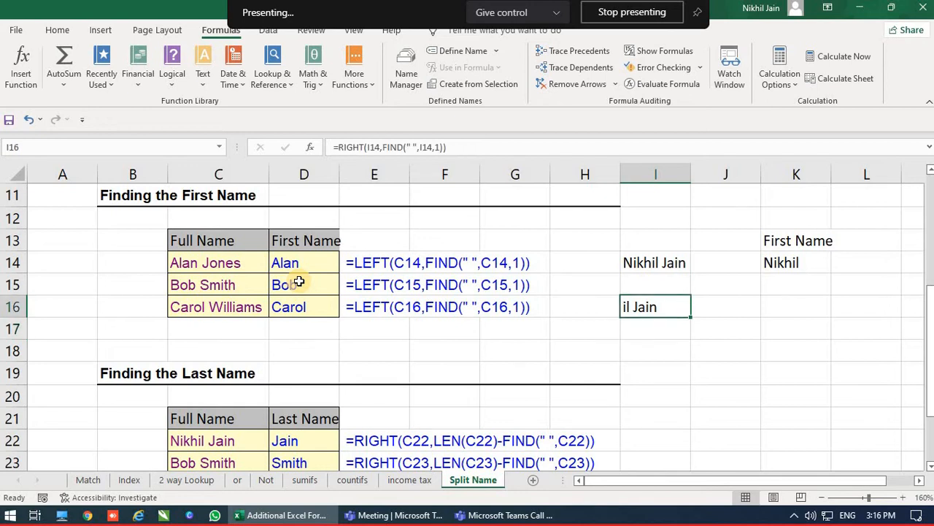
Step: Review the last-name formulas in D22 to D24 that combine RIGHT, LEN and FIND
{"action": "key", "text": "Down"}
{"action": "key", "text": "Down"}
{"action": "key", "text": "Down"}
{"action": "key", "text": "Down"}
{"action": "key", "text": "Down"}
{"action": "key", "text": "Down"}
{"action": "key", "text": "Down"}
{"action": "key", "text": "Down"}
{"action": "key", "text": "Down"}
{"action": "key", "text": "Down"}
{"action": "key", "text": "Down"}
{"action": "key", "text": "Down"}
{"action": "key", "text": "Down"}
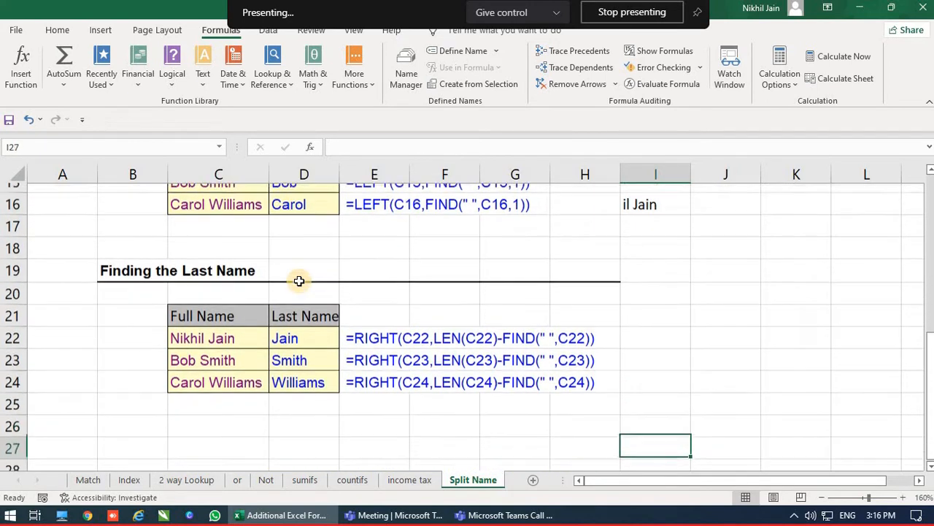
{"action": "key", "text": "Left"}
{"action": "key", "text": "Left"}
{"action": "key", "text": "Left"}
{"action": "key", "text": "Left"}
{"action": "key", "text": "Up"}
{"action": "key", "text": "Up"}
{"action": "key", "text": "Up"}
{"action": "key", "text": "Up"}
{"action": "key", "text": "Up"}
{"action": "key", "text": "Left"}
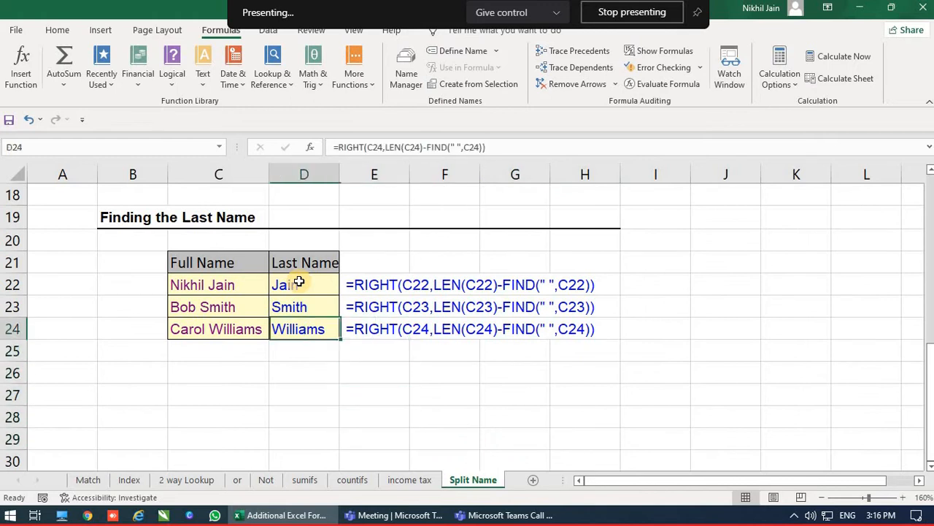
{"action": "key", "text": "Up"}
{"action": "key", "text": "Up"}
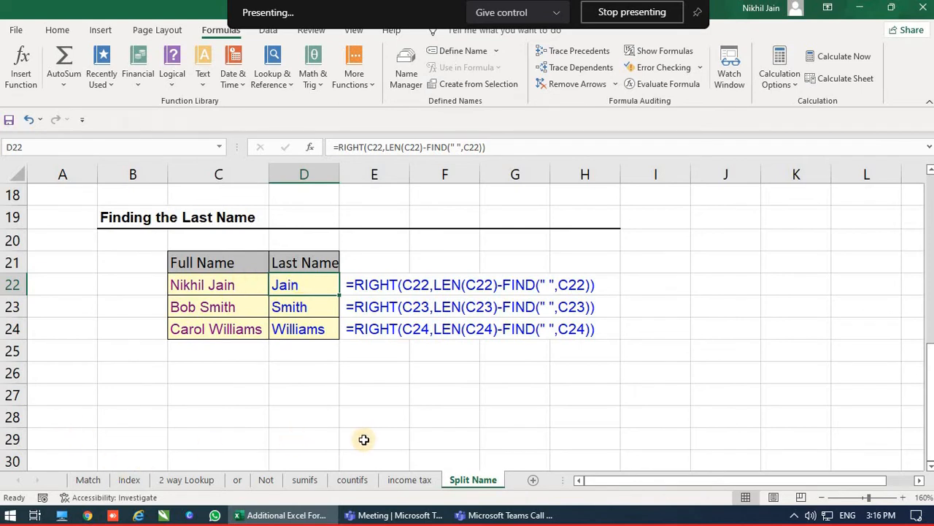
{"action": "left_click", "coordinate": [363, 438]}
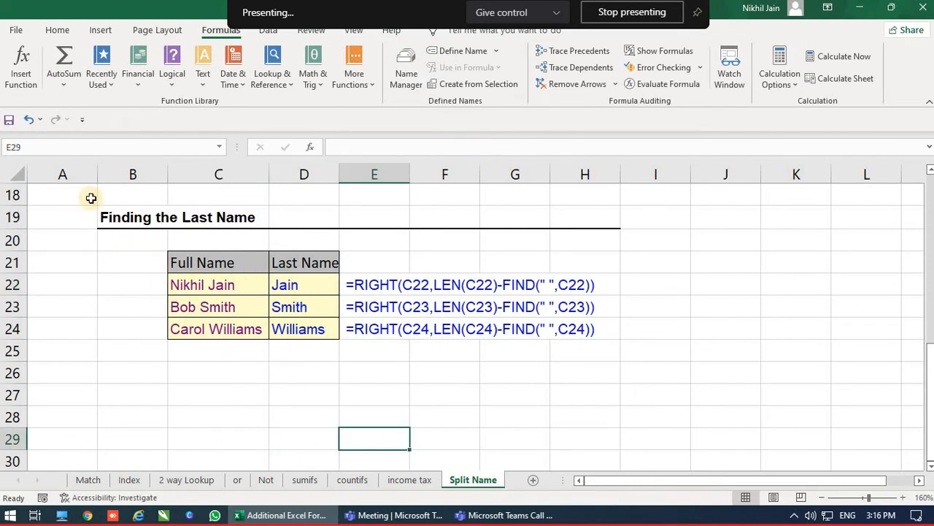
{"action": "left_click", "coordinate": [18, 29]}
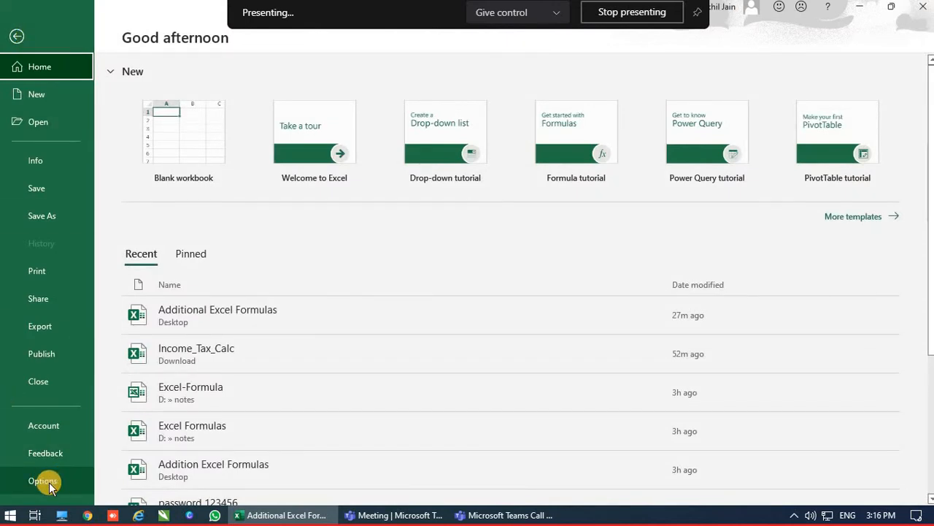
{"action": "left_click", "coordinate": [36, 95]}
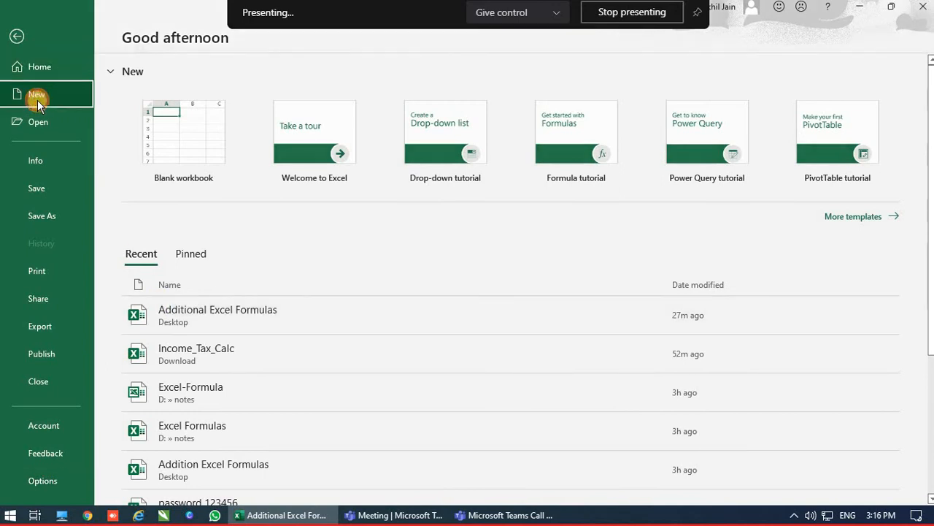
{"action": "scroll", "coordinate": [330, 360], "scroll_direction": "down", "scroll_amount": 2}
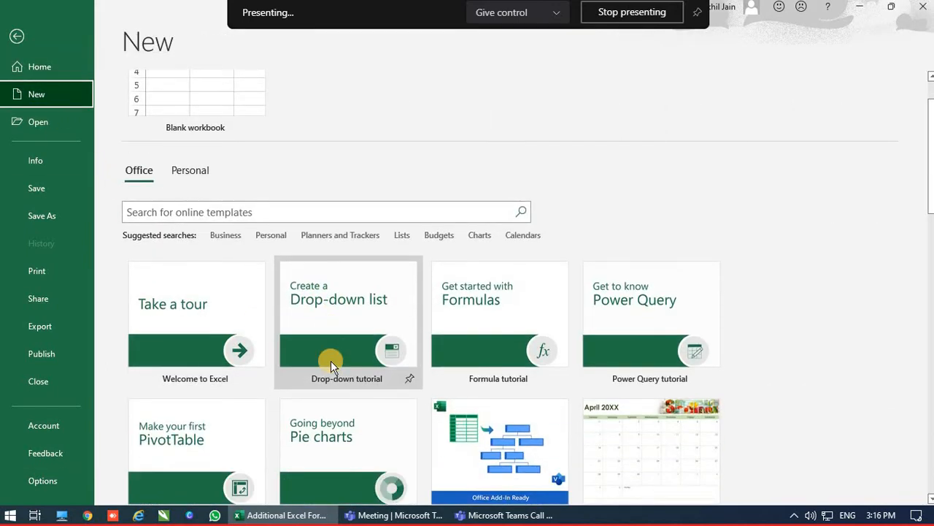
{"action": "key", "text": "Escape"}
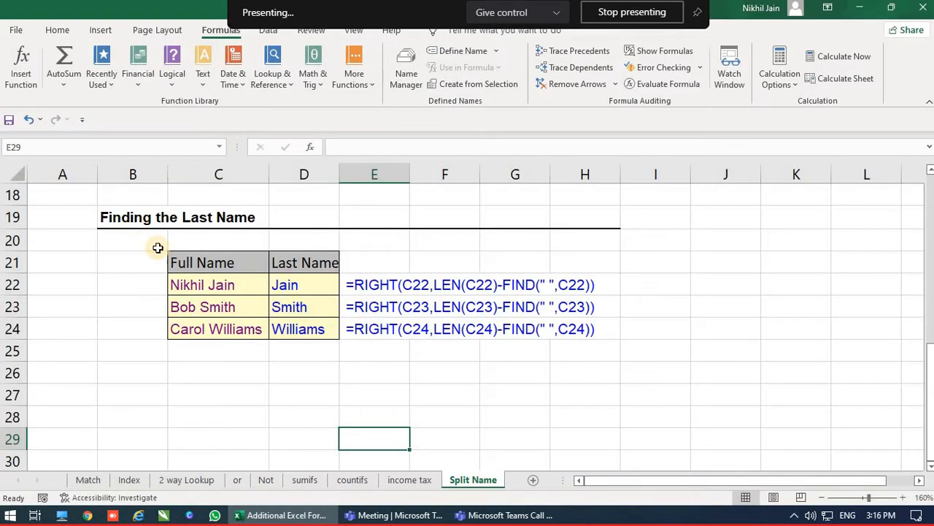
{"action": "left_click", "coordinate": [121, 303]}
{"action": "scroll", "coordinate": [162, 310], "scroll_direction": "up", "scroll_amount": 6}
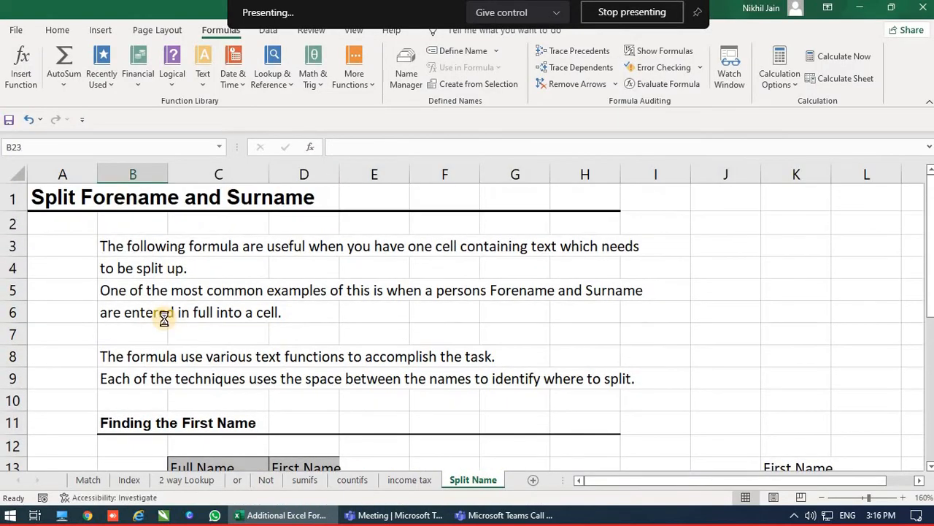
{"action": "scroll", "coordinate": [164, 318], "scroll_direction": "down", "scroll_amount": 2}
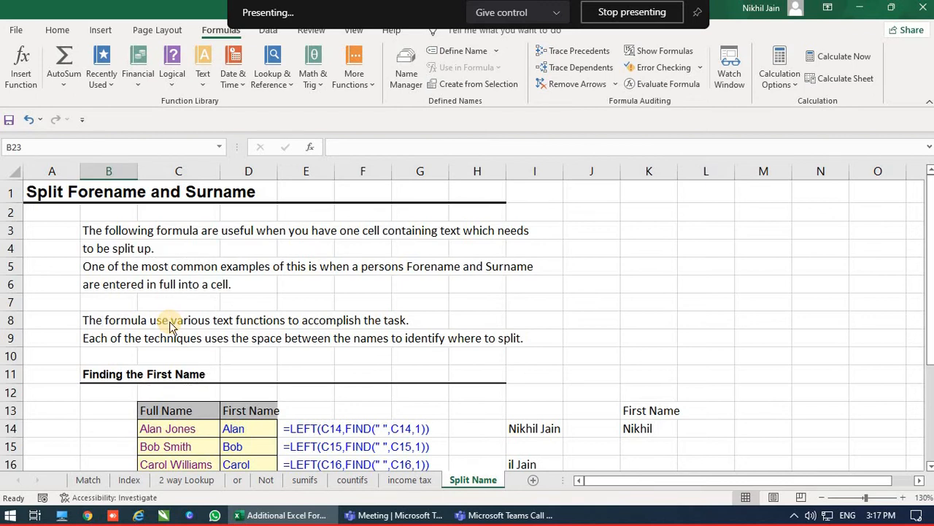
Step: Open the Excel Options and try optimizing multiple displays for compatibility, returning to Optimize for best appearance
{"action": "key", "text": "alt+f"}
{"action": "left_click", "coordinate": [37, 478]}
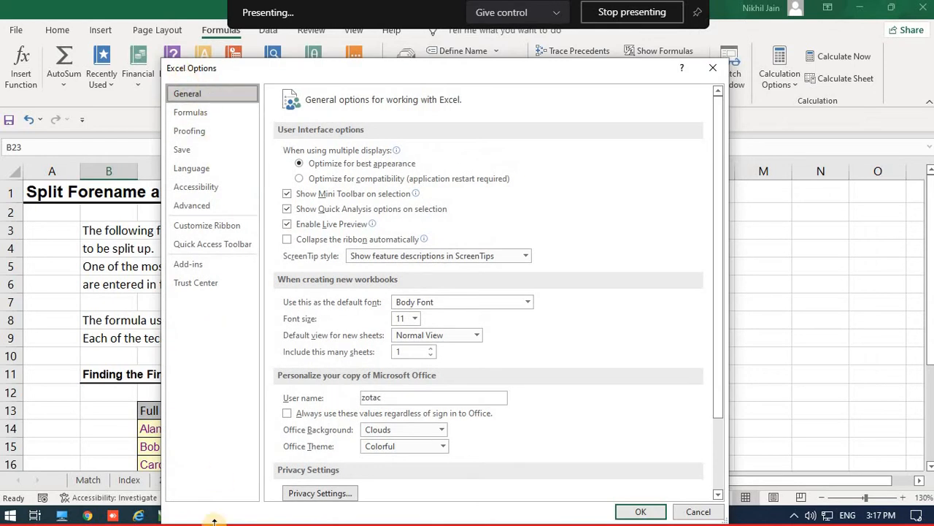
{"action": "mouse_move", "coordinate": [304, 157]}
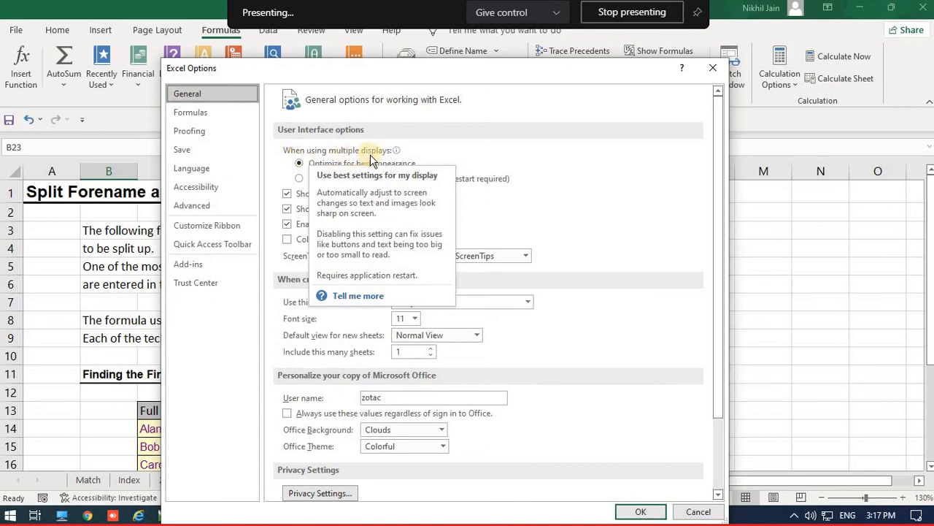
{"action": "left_click", "coordinate": [308, 160]}
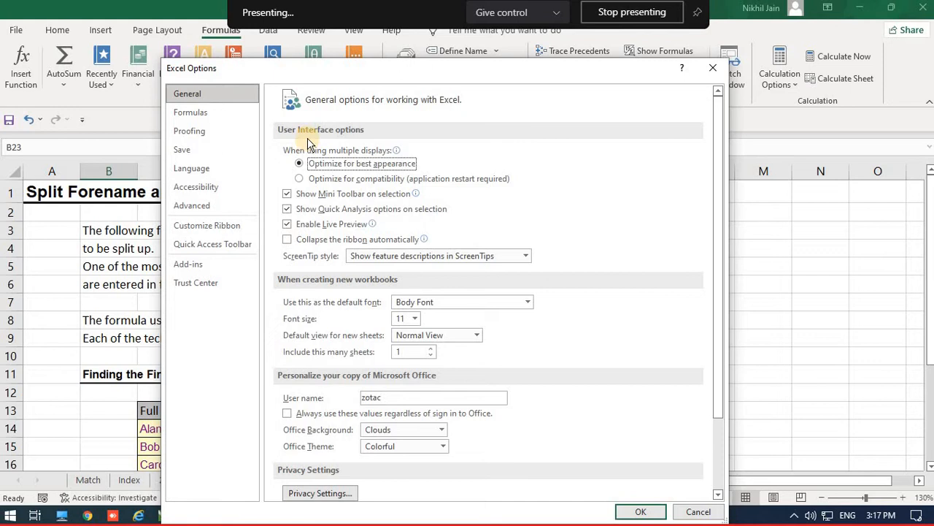
{"action": "left_click", "coordinate": [314, 179]}
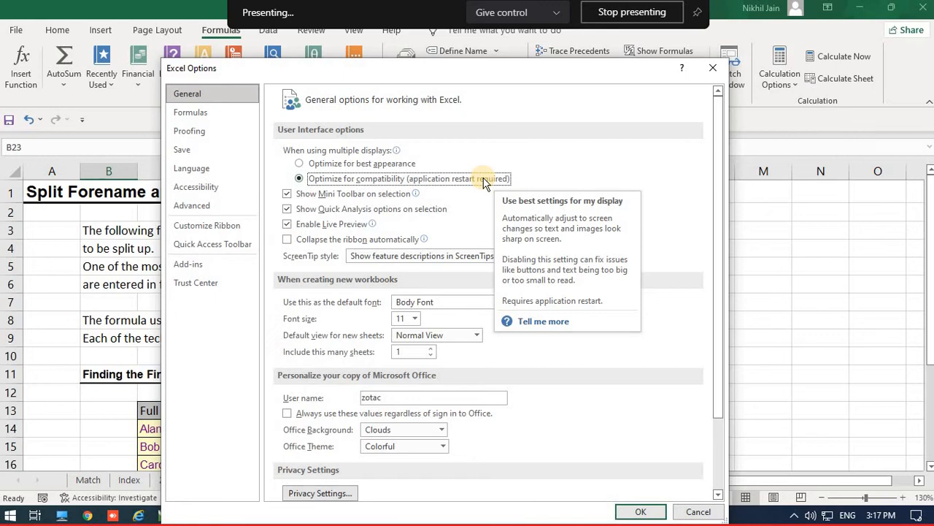
{"action": "left_click", "coordinate": [324, 167]}
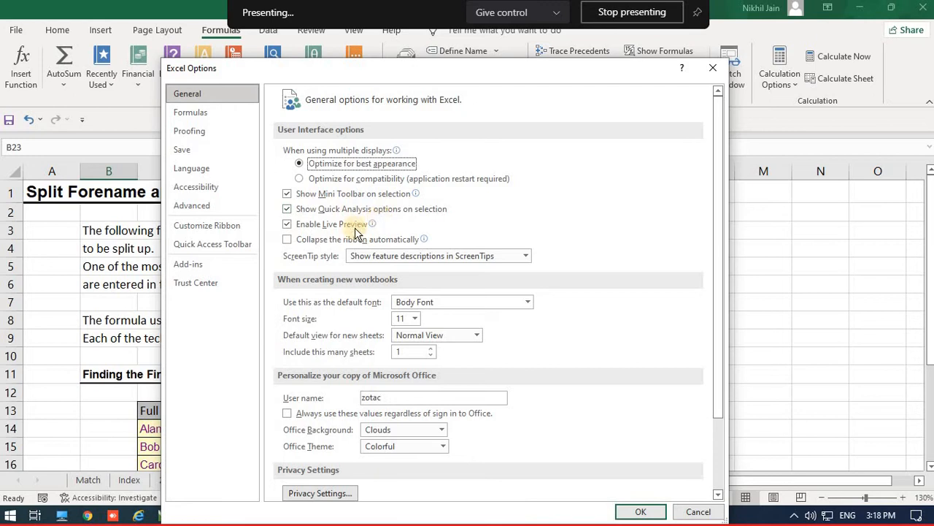
Step: Review the ScreenTip style choices, keeping Show feature descriptions in ScreenTips
{"action": "mouse_move", "coordinate": [358, 233]}
{"action": "left_click", "coordinate": [443, 257]}
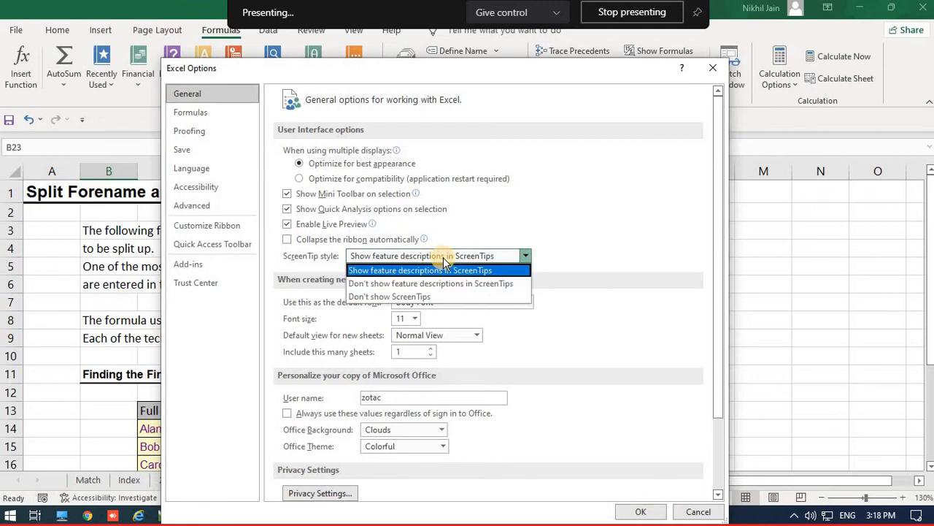
{"action": "left_click", "coordinate": [483, 261]}
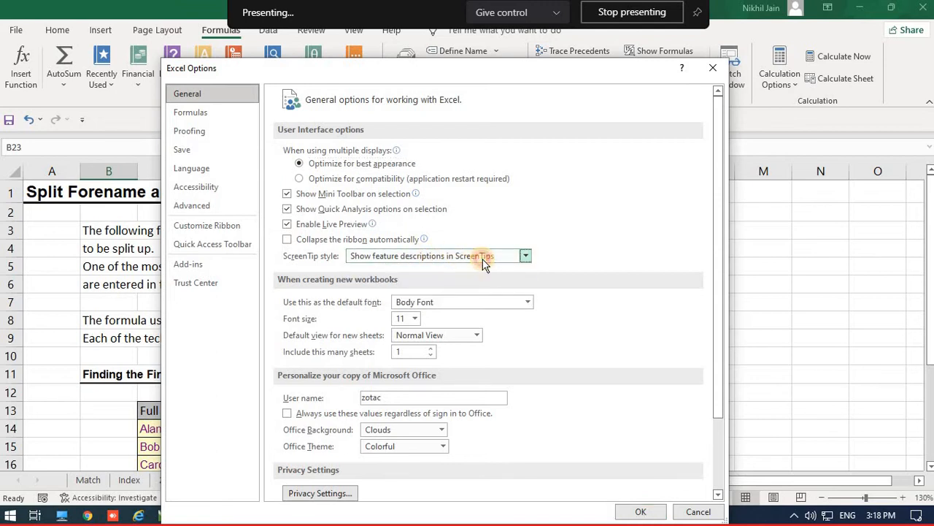
{"action": "left_click", "coordinate": [482, 257]}
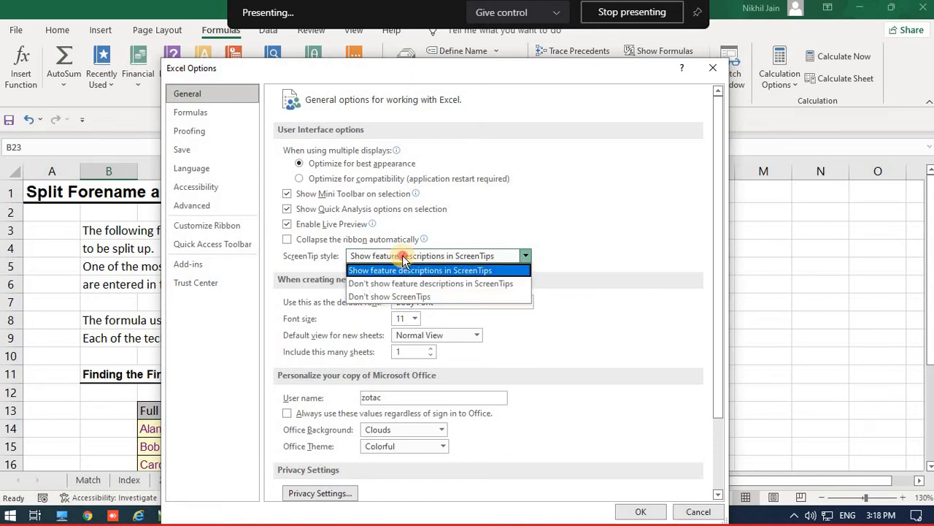
{"action": "left_click", "coordinate": [398, 270]}
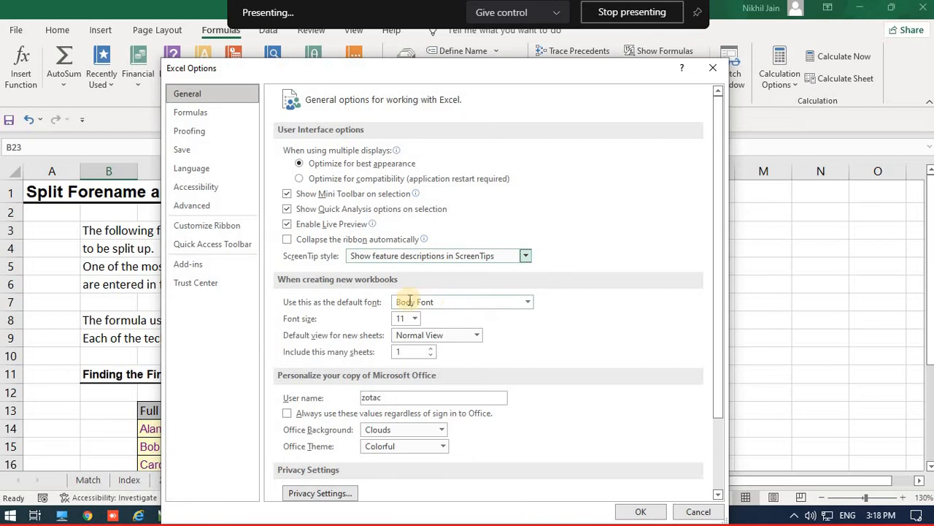
Step: Set the default font for new workbooks to Calibri with a font size of 12
{"action": "left_click", "coordinate": [440, 302]}
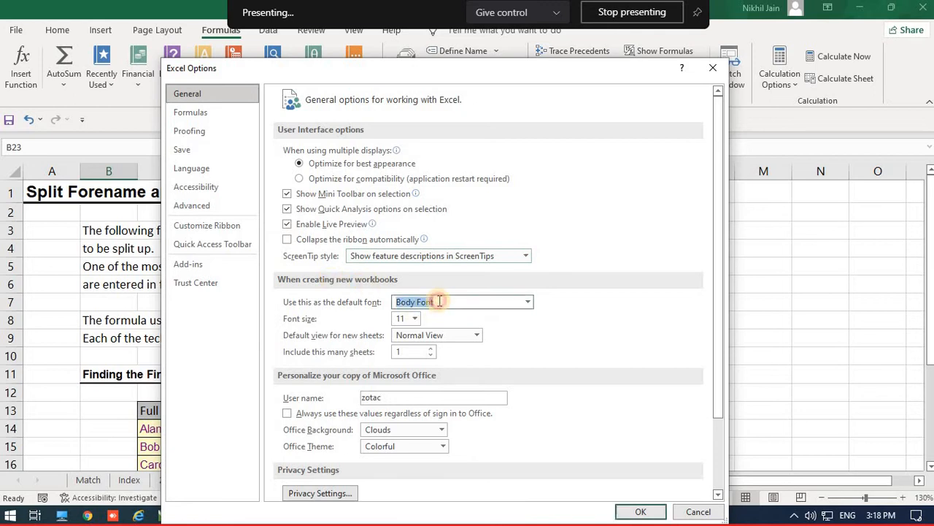
{"action": "left_click", "coordinate": [528, 303]}
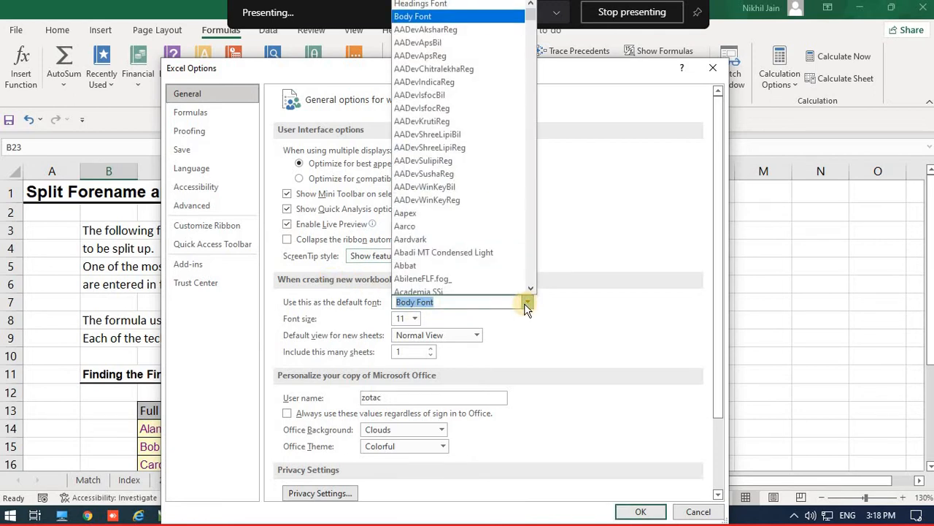
{"action": "type", "text": "Cal"}
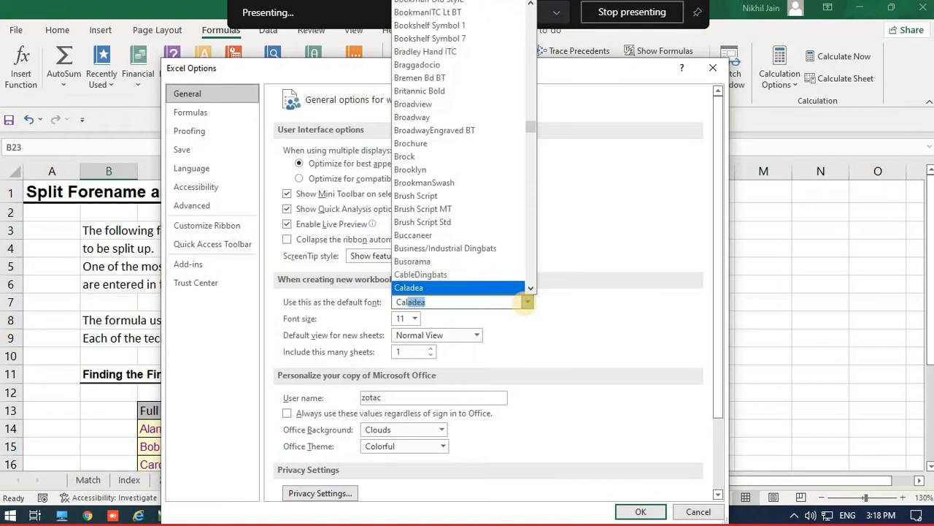
{"action": "type", "text": "ibri"}
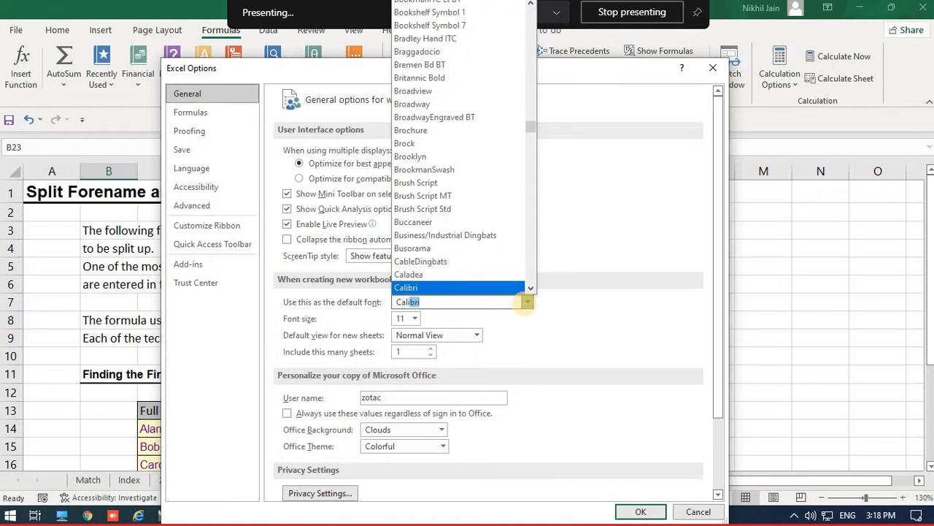
{"action": "left_click", "coordinate": [409, 287]}
{"action": "left_click", "coordinate": [417, 321]}
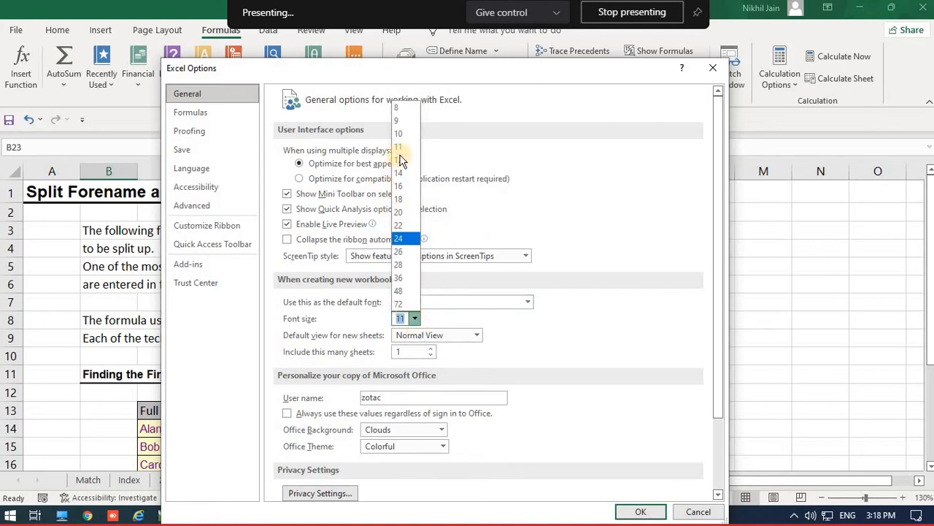
{"action": "left_click", "coordinate": [405, 153]}
Step: Keep Normal View as the default view for new sheets and set new workbooks to include 3 sheets
{"action": "left_click", "coordinate": [434, 337]}
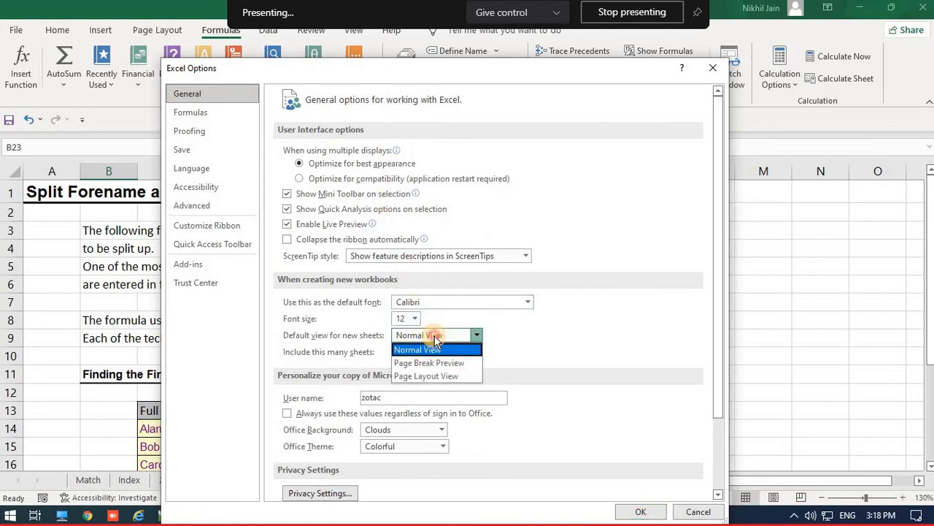
{"action": "left_click", "coordinate": [434, 339]}
{"action": "left_click", "coordinate": [435, 339]}
{"action": "left_click", "coordinate": [453, 350]}
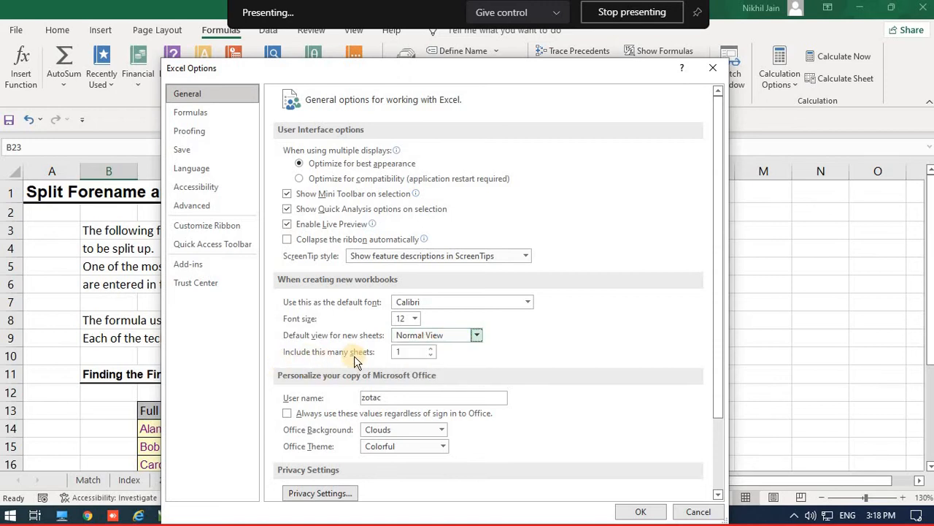
{"action": "left_click", "coordinate": [431, 348]}
{"action": "left_click", "coordinate": [431, 348]}
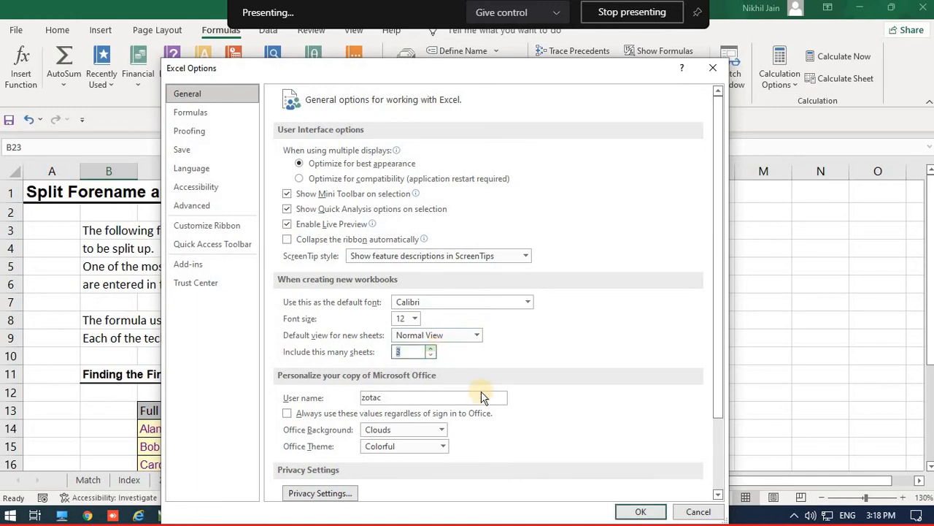
{"action": "left_click", "coordinate": [421, 352]}
Step: Replace the Office user name in the General options with the user's full name
{"action": "scroll", "coordinate": [362, 347], "scroll_direction": "down", "scroll_amount": 3}
{"action": "double_click", "coordinate": [392, 331]}
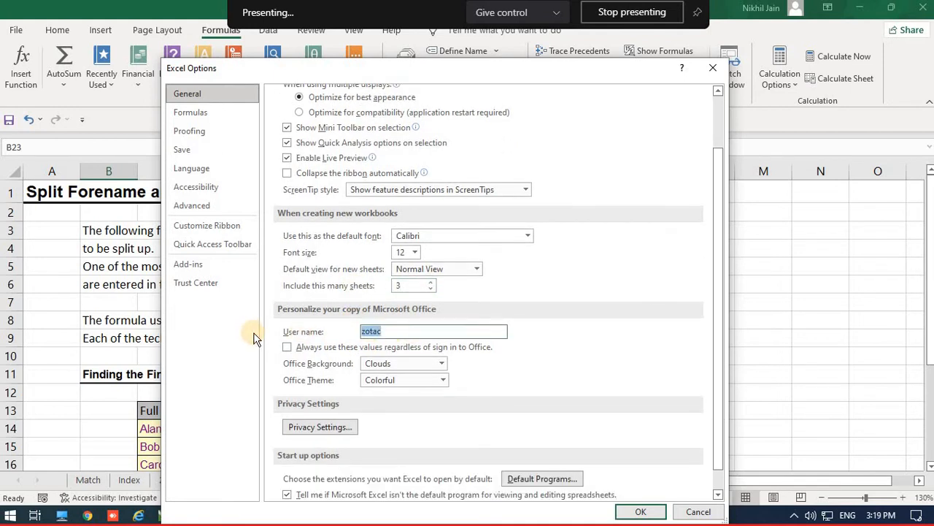
{"action": "key", "text": "BackSpace"}
{"action": "type", "text": "Nikhil Jain"}
Step: Set the Office Background to No Background and the Office Theme to Dark Gray, and apply the options
{"action": "left_click", "coordinate": [394, 367]}
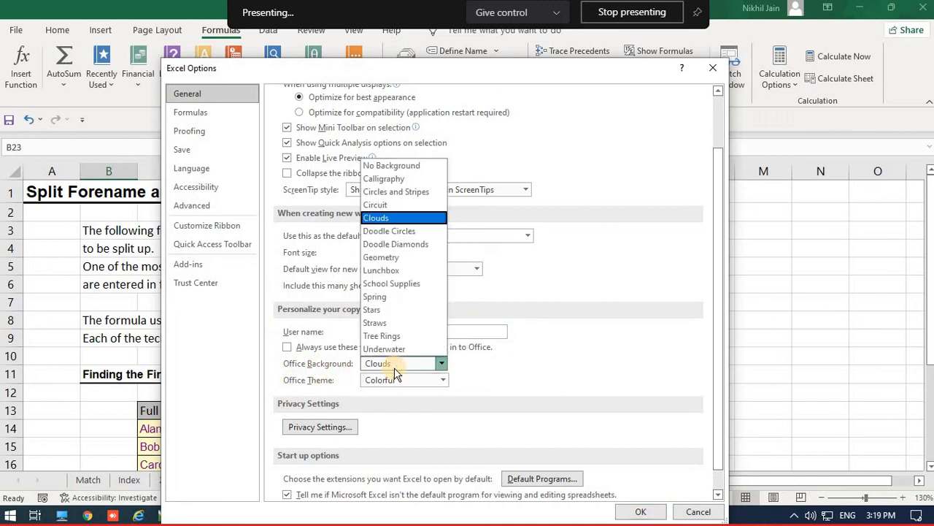
{"action": "left_click", "coordinate": [426, 166]}
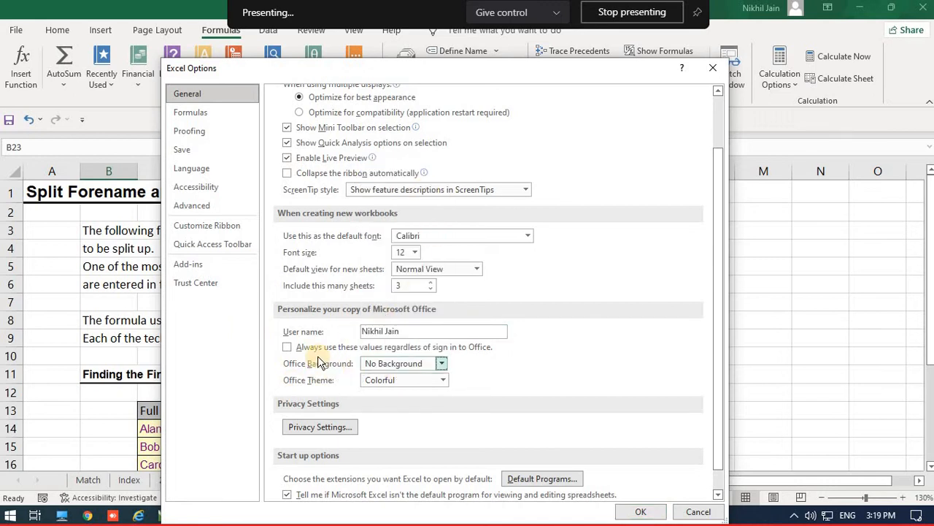
{"action": "left_click", "coordinate": [395, 380]}
{"action": "left_click", "coordinate": [426, 408]}
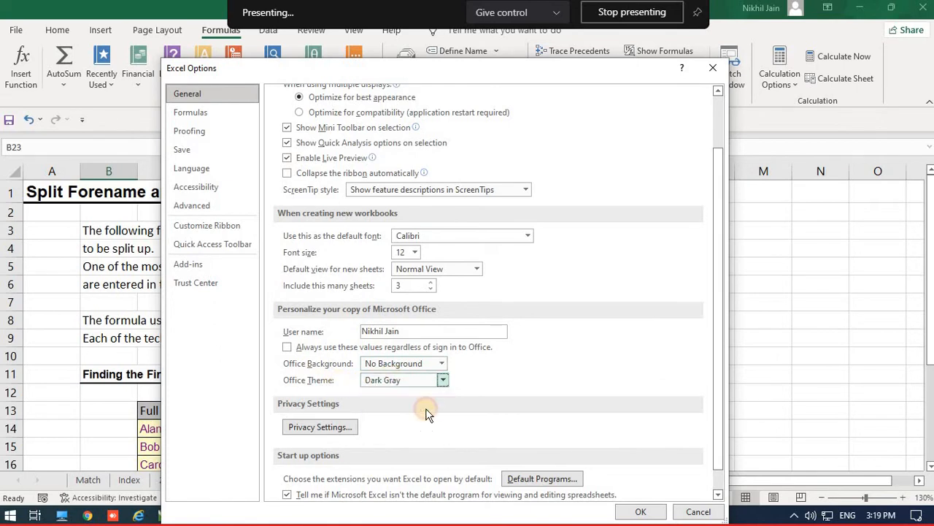
{"action": "left_click", "coordinate": [414, 382]}
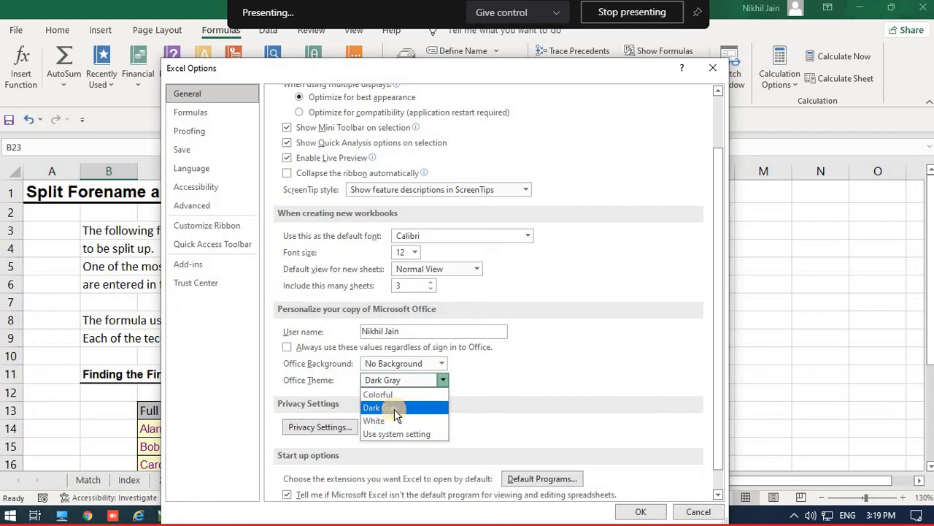
{"action": "left_click", "coordinate": [395, 409]}
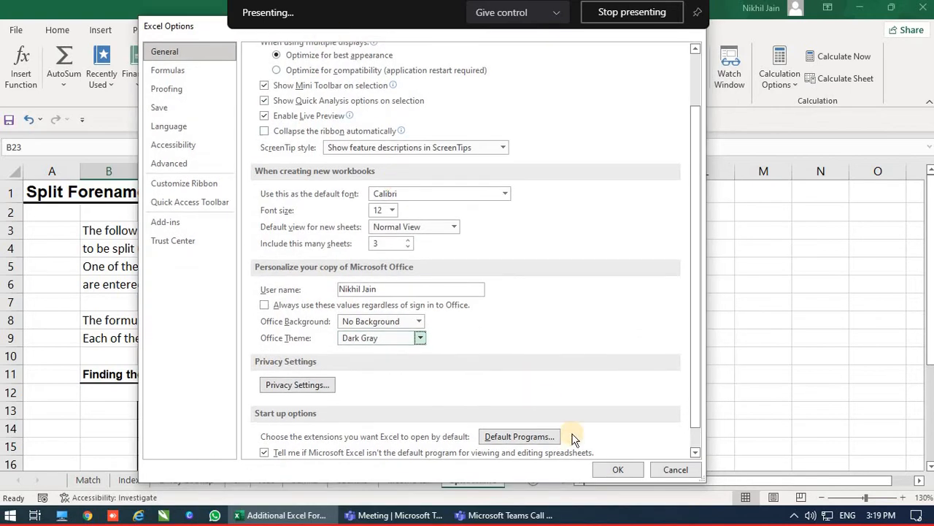
{"action": "left_click", "coordinate": [617, 470]}
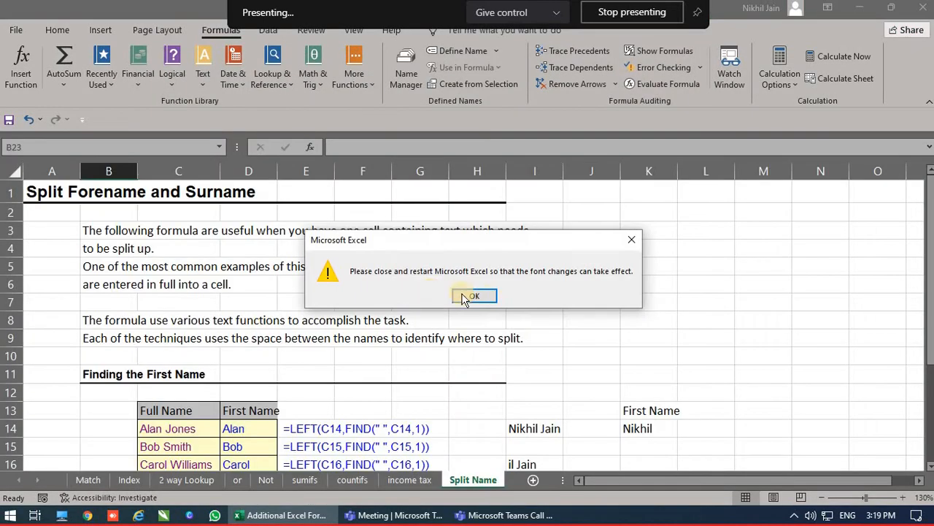
{"action": "left_click", "coordinate": [482, 295]}
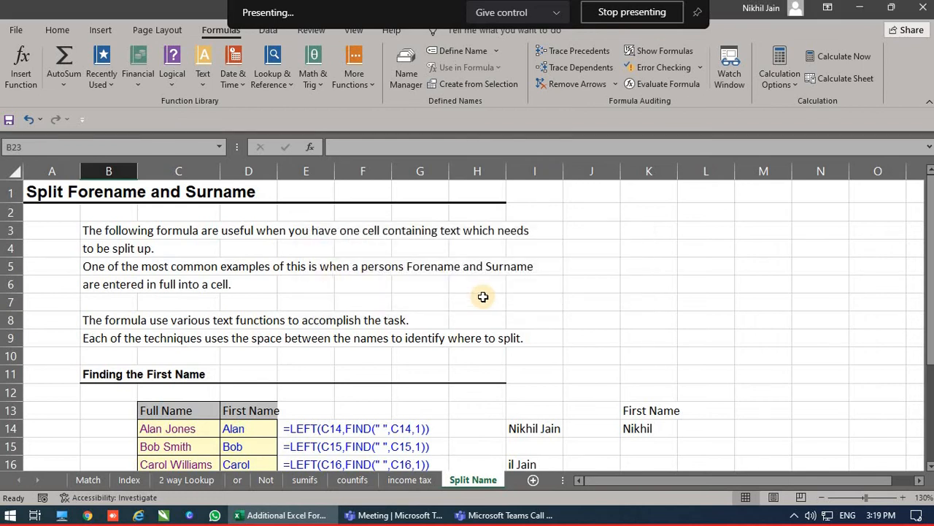
{"action": "left_click", "coordinate": [482, 296]}
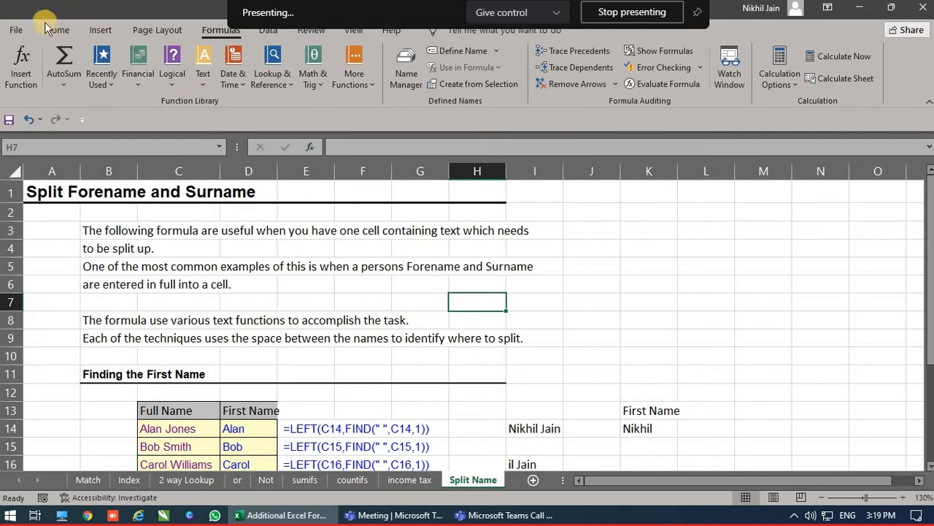
Step: Reopen the Excel Options and review the formula calculation and working settings, keeping workbook calculation on Automatic
{"action": "left_click", "coordinate": [16, 30]}
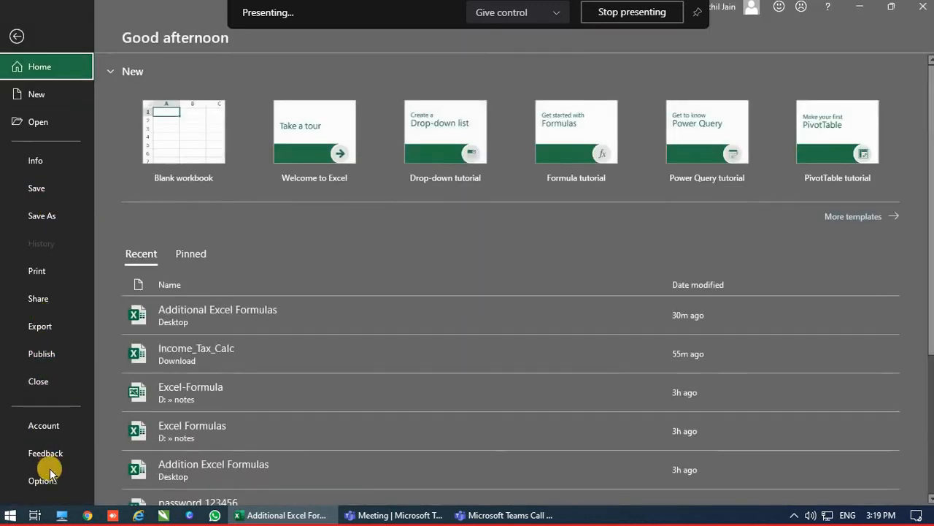
{"action": "left_click", "coordinate": [39, 480]}
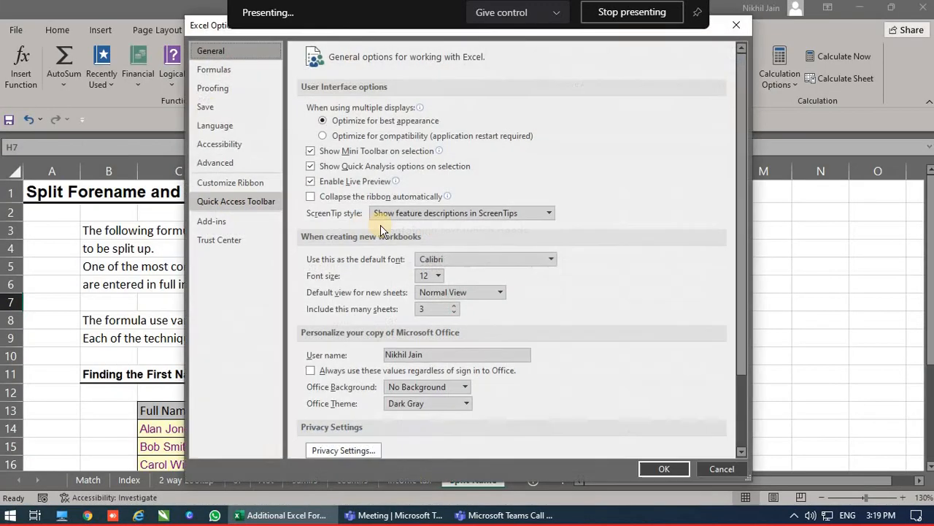
{"action": "left_click", "coordinate": [222, 73]}
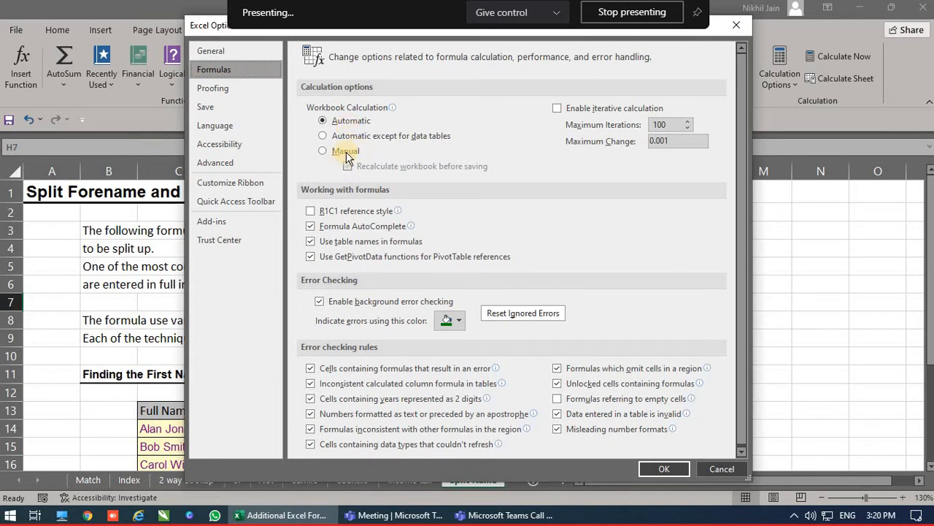
{"action": "mouse_move", "coordinate": [347, 158]}
{"action": "left_click", "coordinate": [342, 122]}
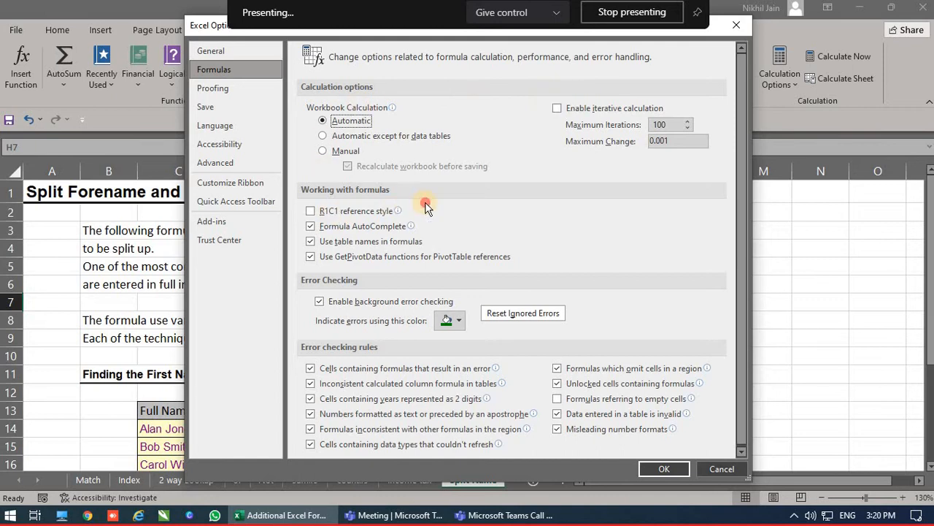
{"action": "scroll", "coordinate": [394, 223], "scroll_direction": "down", "scroll_amount": 1}
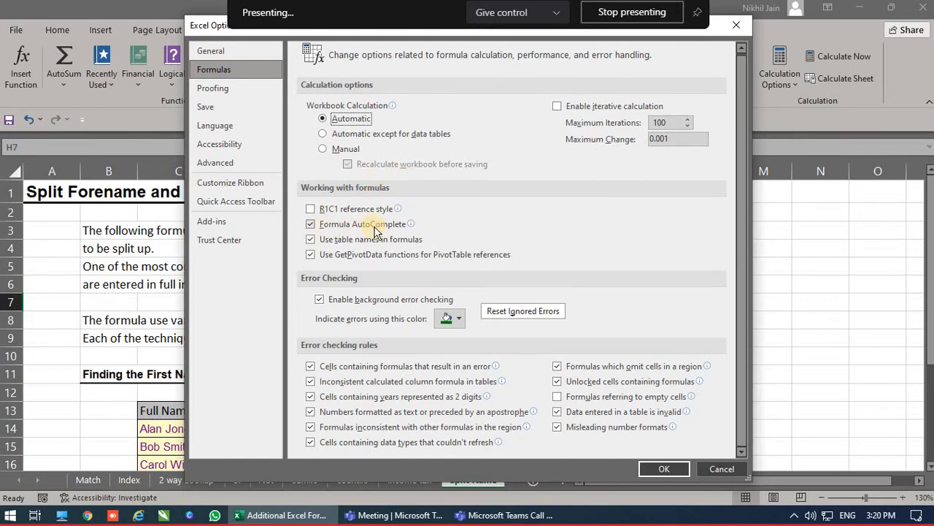
{"action": "mouse_move", "coordinate": [378, 232]}
{"action": "mouse_move", "coordinate": [345, 211]}
Step: Change the background error checking indicator color to orange and apply the options
{"action": "left_click", "coordinate": [463, 319]}
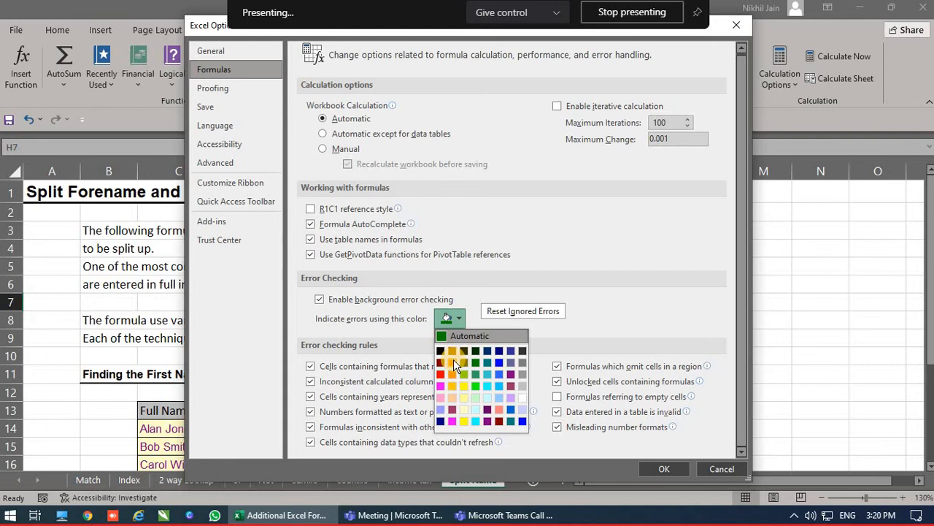
{"action": "left_click", "coordinate": [453, 359]}
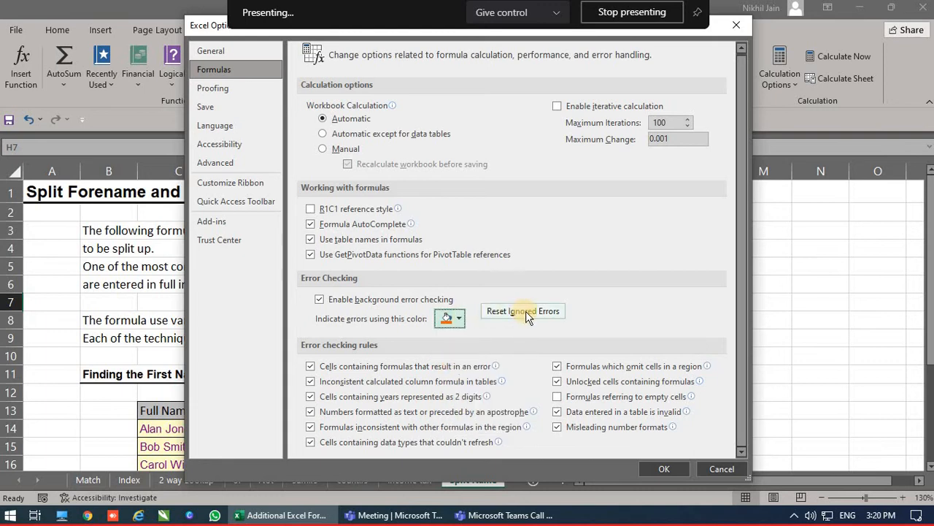
{"action": "left_click", "coordinate": [664, 469]}
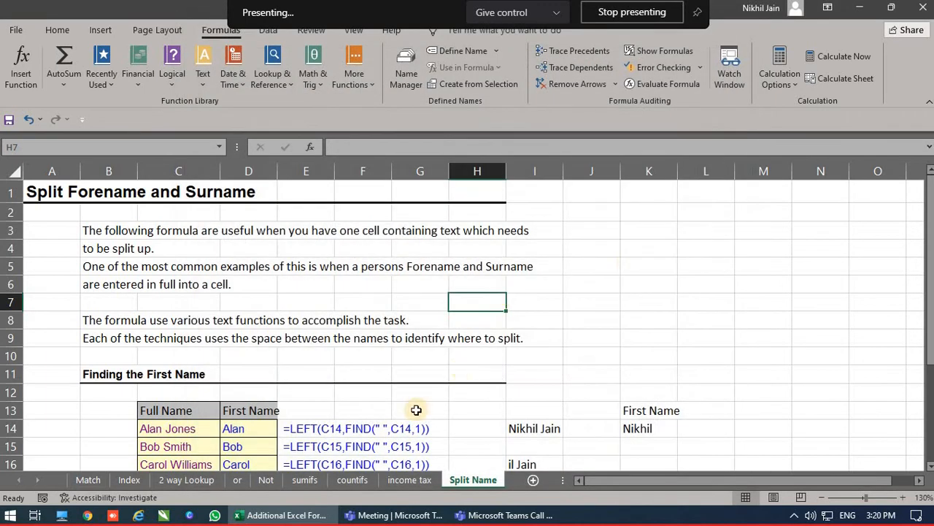
Step: Enter the formula =I5*J4 in cell J5 of the Split Name sheet
{"action": "left_click", "coordinate": [607, 261]}
{"action": "type", "text": "="}
{"action": "key", "text": "Left"}
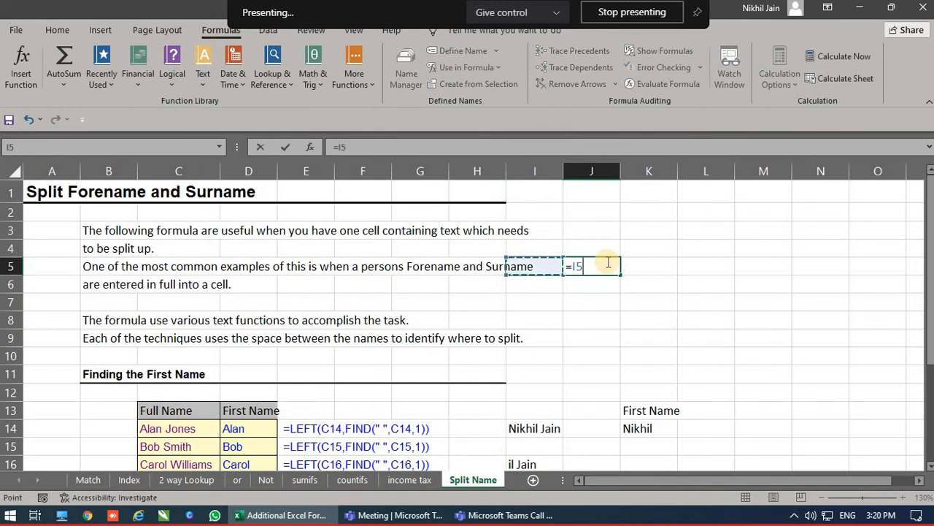
{"action": "type", "text": "*4"}
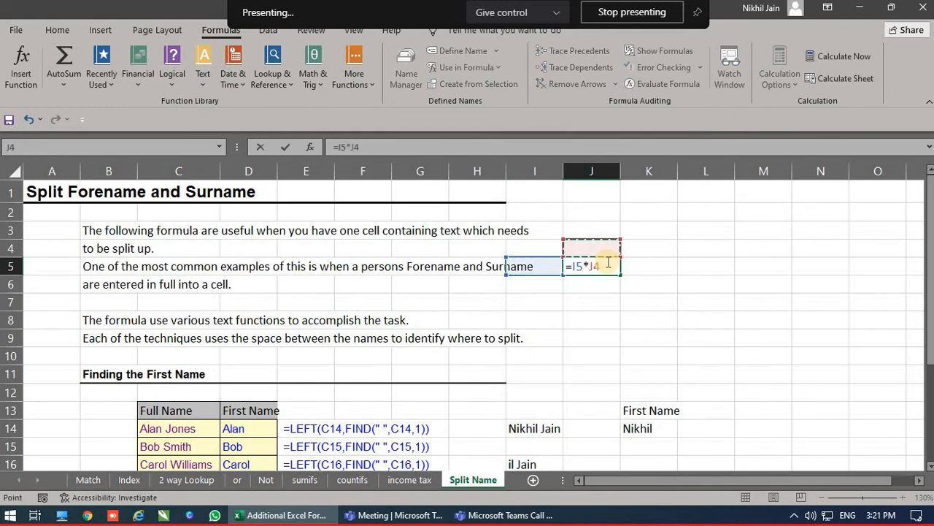
{"action": "key", "text": "Return"}
Step: Enter the formula =0/0 in cell J4 and select that cell to check its error indicator
{"action": "key", "text": "Up"}
{"action": "key", "text": "Up"}
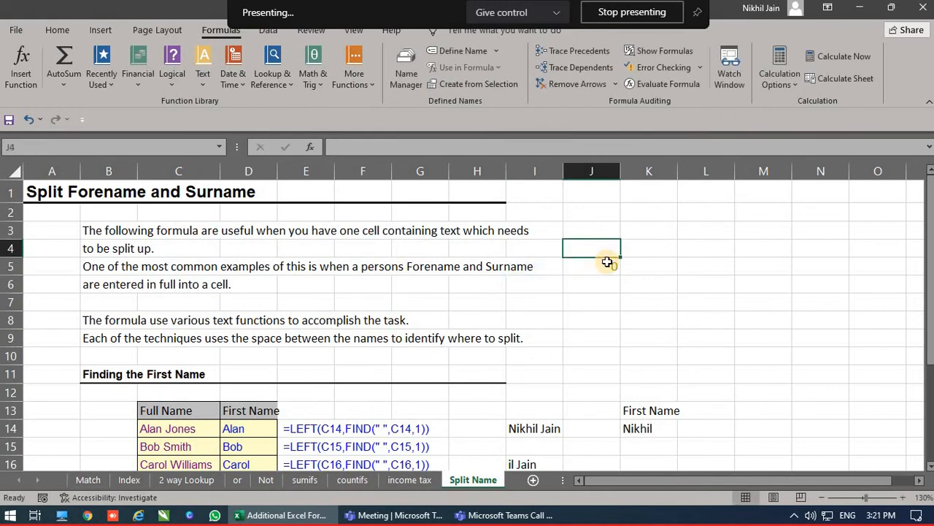
{"action": "type", "text": "="}
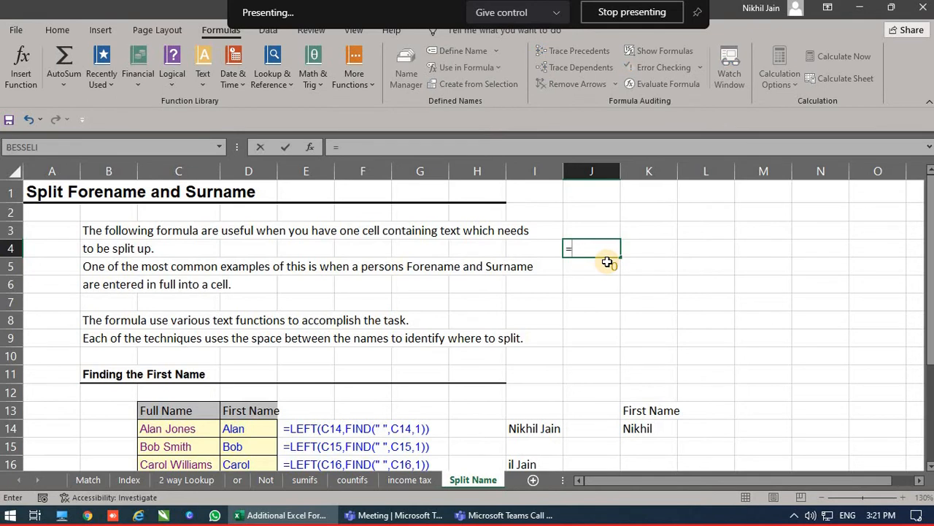
{"action": "type", "text": "0"}
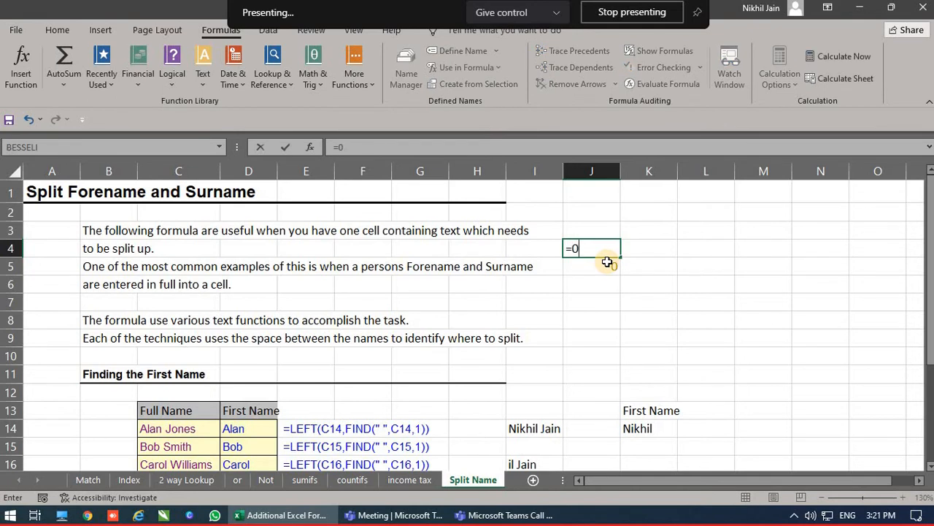
{"action": "type", "text": "/0"}
{"action": "key", "text": "Return"}
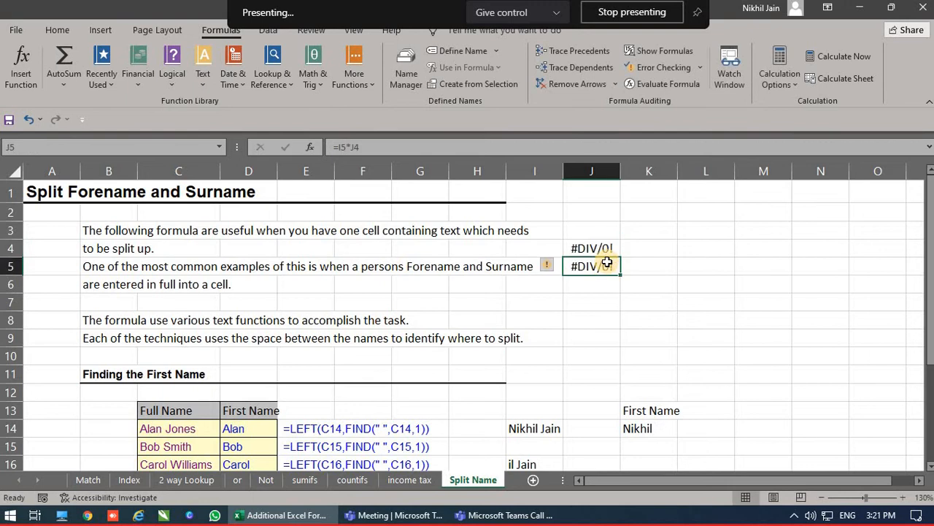
{"action": "left_click", "coordinate": [577, 247]}
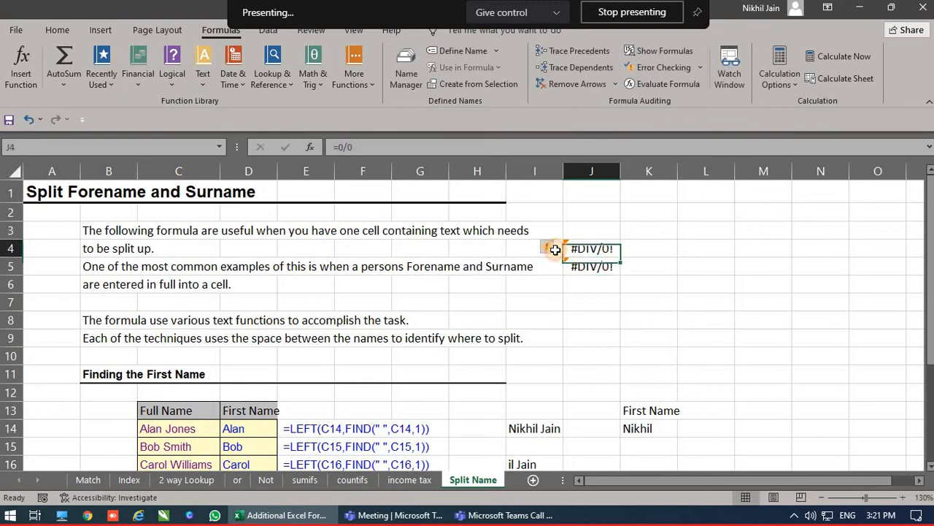
Step: Reopen the Excel Options and review the error checking rules in the Formulas settings
{"action": "left_click", "coordinate": [15, 30]}
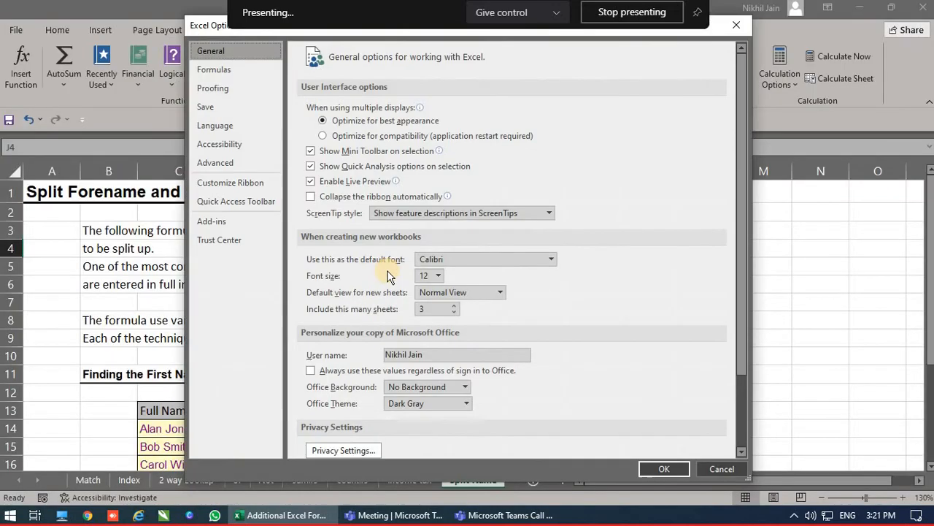
{"action": "scroll", "coordinate": [350, 248], "scroll_direction": "down", "scroll_amount": 3}
{"action": "left_click", "coordinate": [214, 69]}
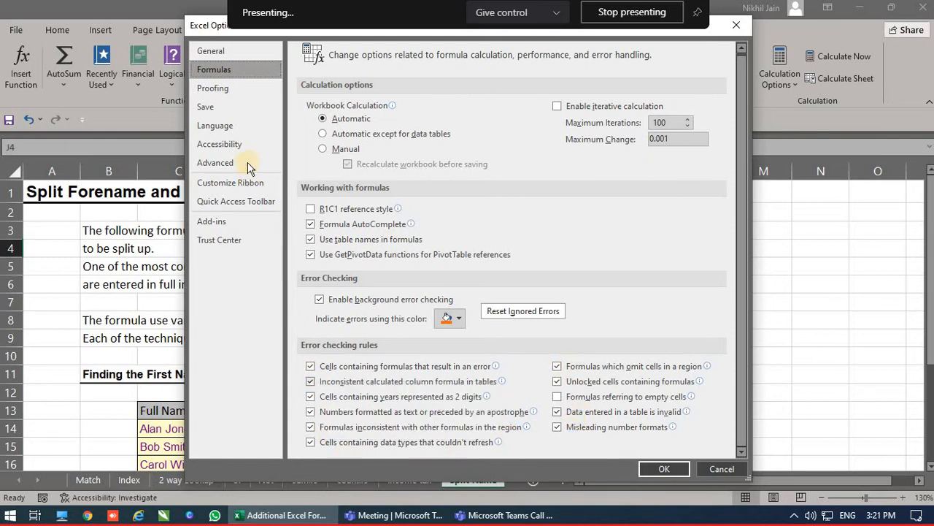
Step: In the Proofing settings, try to set RSTIL as AutoCorrect text to replace without a replacement, and confirm the options
{"action": "left_click", "coordinate": [206, 92]}
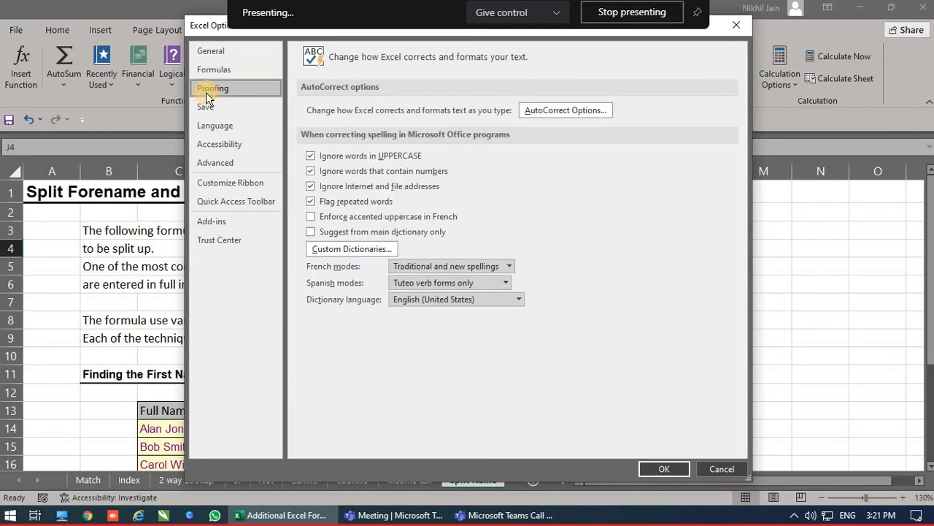
{"action": "left_click", "coordinate": [550, 111]}
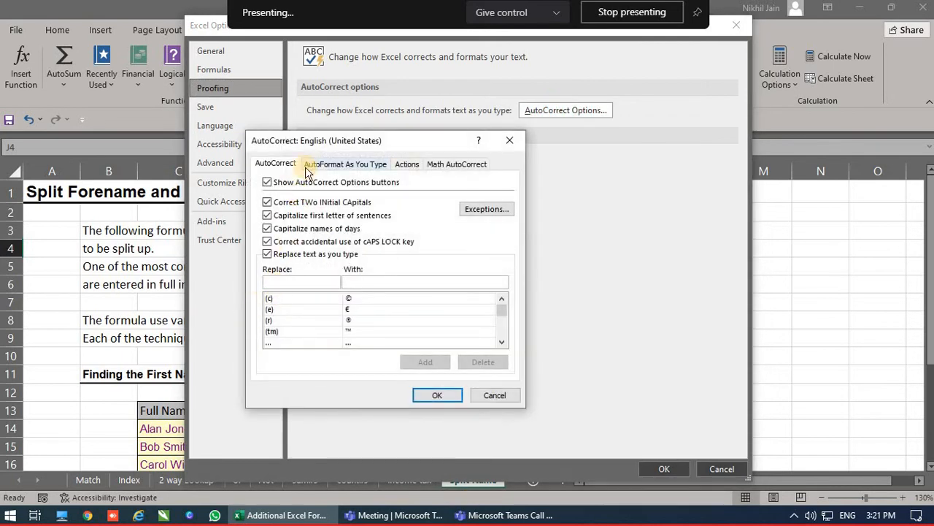
{"action": "left_click", "coordinate": [303, 284]}
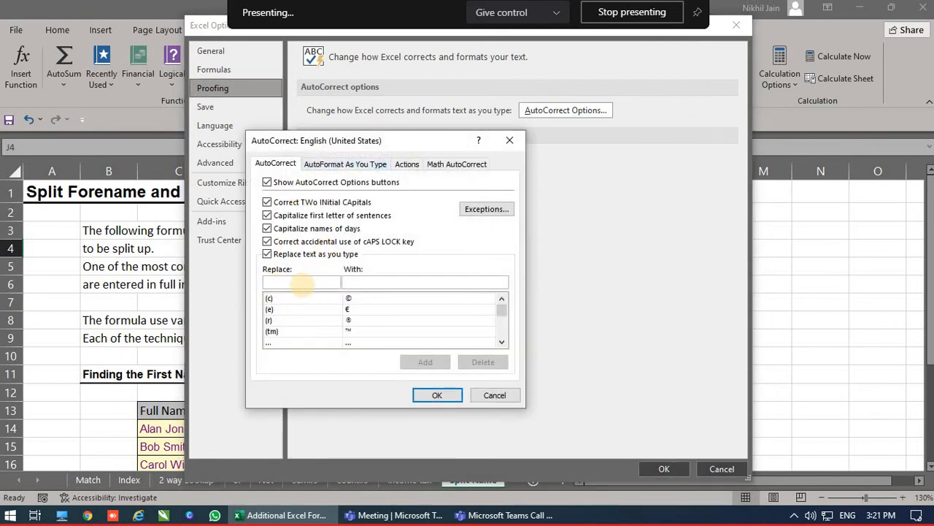
{"action": "type", "text": "RSTIL"}
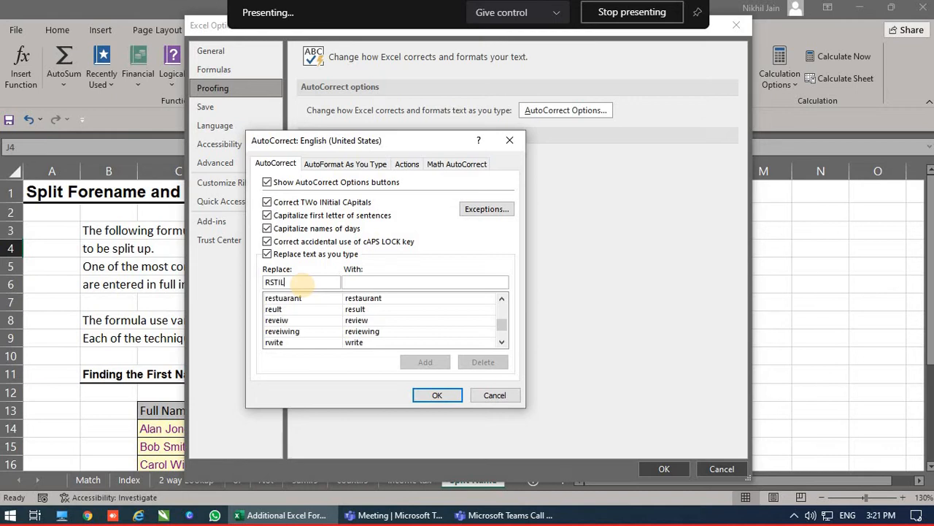
{"action": "left_click", "coordinate": [450, 395]}
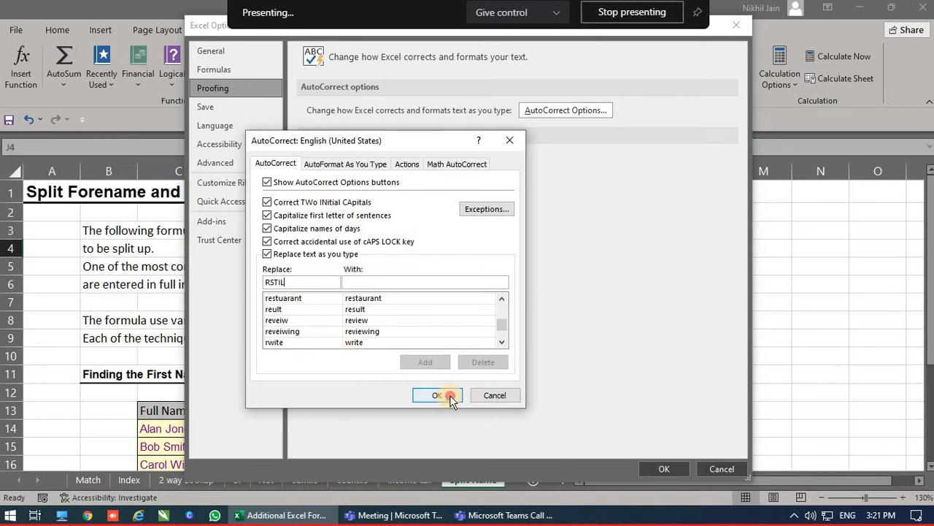
{"action": "left_click", "coordinate": [655, 465]}
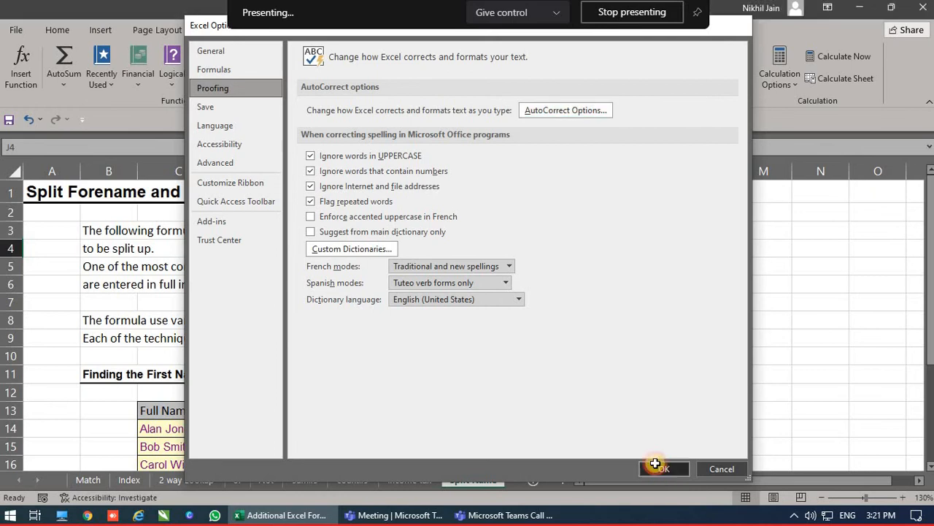
Step: Insert a new worksheet and enter RSTIL in cell A1 to test AutoCorrect
{"action": "left_click", "coordinate": [636, 317]}
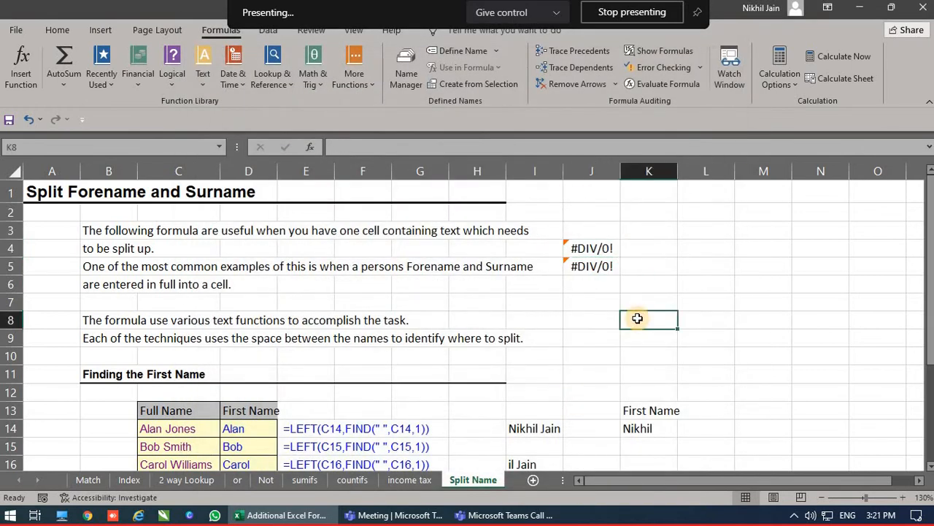
{"action": "left_click", "coordinate": [527, 478]}
{"action": "type", "text": "RSTIL"}
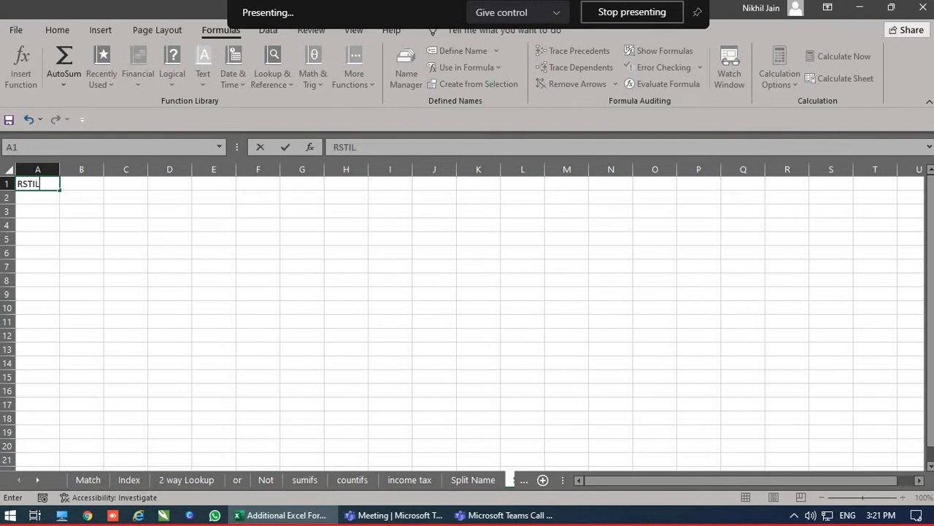
{"action": "key", "text": "Return"}
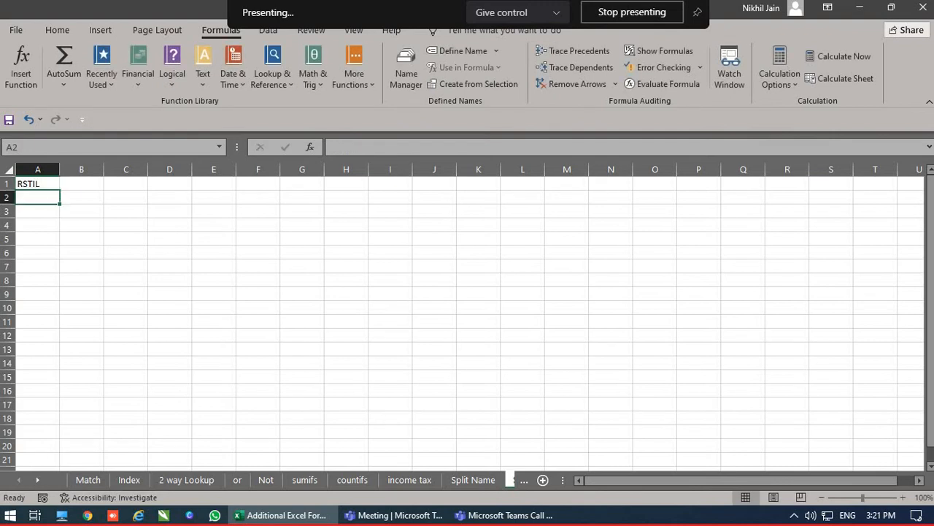
Step: Select cell B3 and open the AutoCorrect options from the Proofing settings in Excel Options
{"action": "key", "text": "Up"}
{"action": "key", "text": "Down"}
{"action": "key", "text": "Up"}
{"action": "key", "text": "Right"}
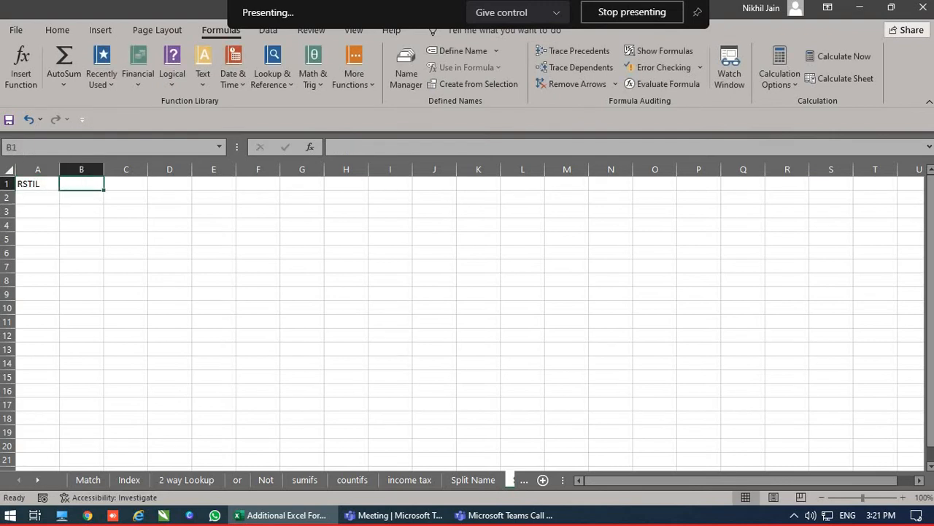
{"action": "key", "text": "Down"}
{"action": "key", "text": "Down"}
{"action": "key", "text": "alt"}
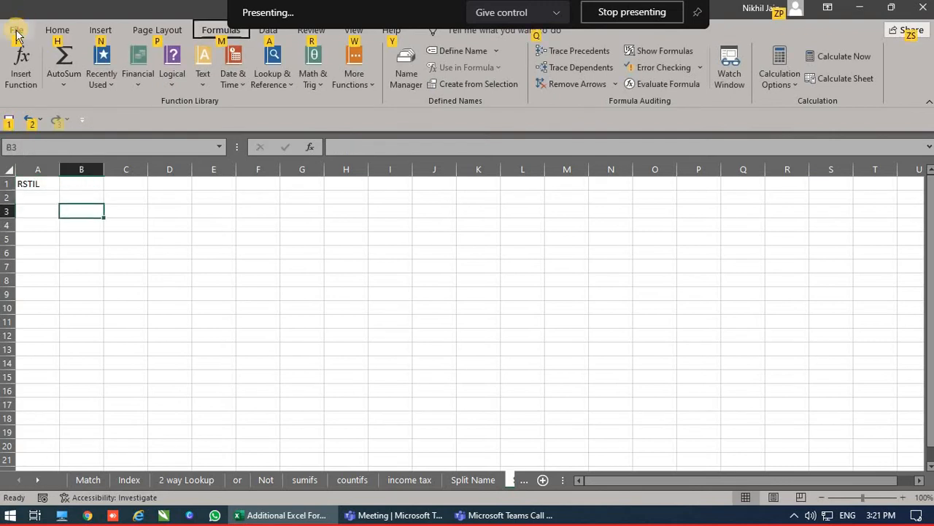
{"action": "key", "text": "f"}
{"action": "left_click", "coordinate": [56, 481]}
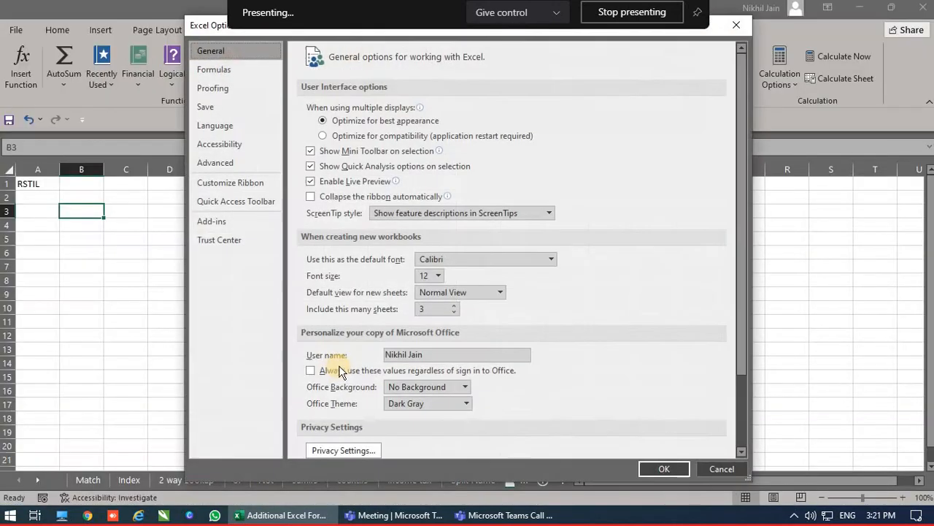
{"action": "left_click", "coordinate": [241, 86]}
{"action": "left_click", "coordinate": [235, 71]}
{"action": "left_click", "coordinate": [223, 90]}
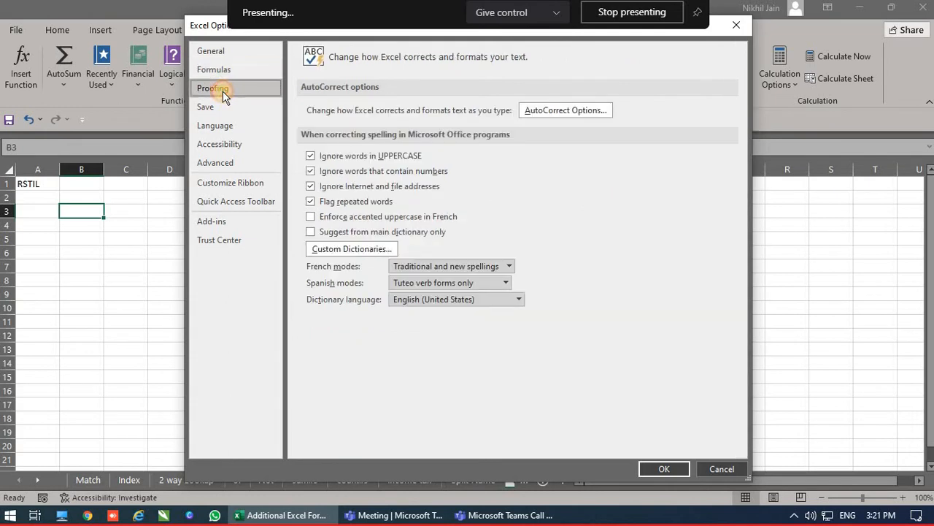
{"action": "left_click", "coordinate": [578, 109]}
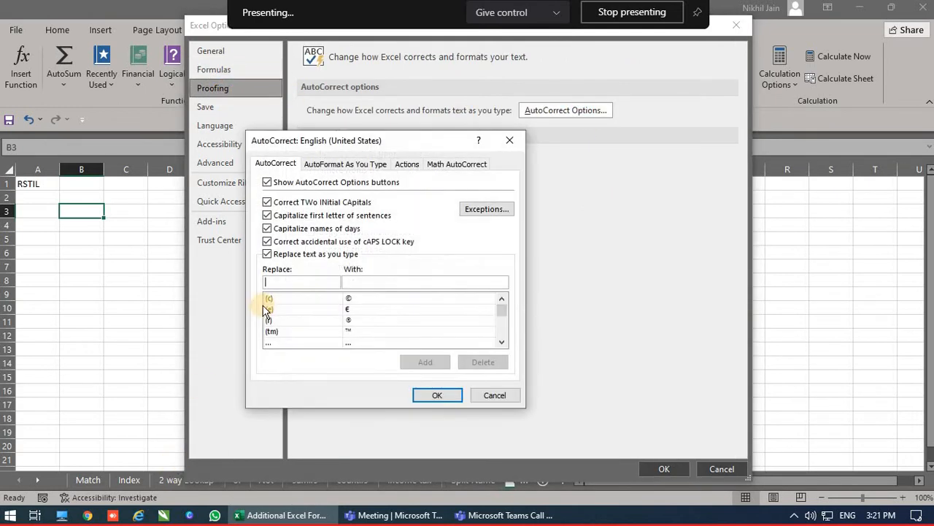
Step: Add an AutoCorrect entry replacing Rstil with Raj Software Technology India Ltd and confirm the options
{"action": "type", "text": "Rstil"}
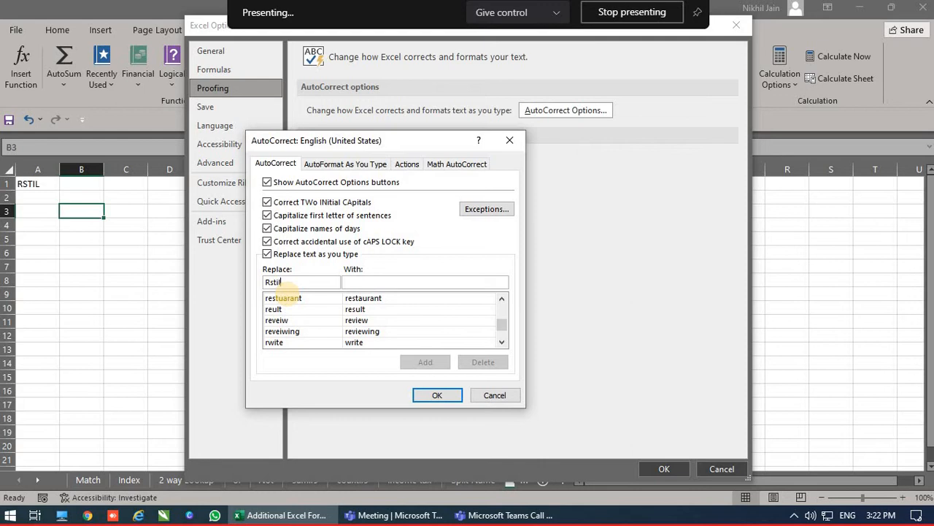
{"action": "type", "text": "Raj "}
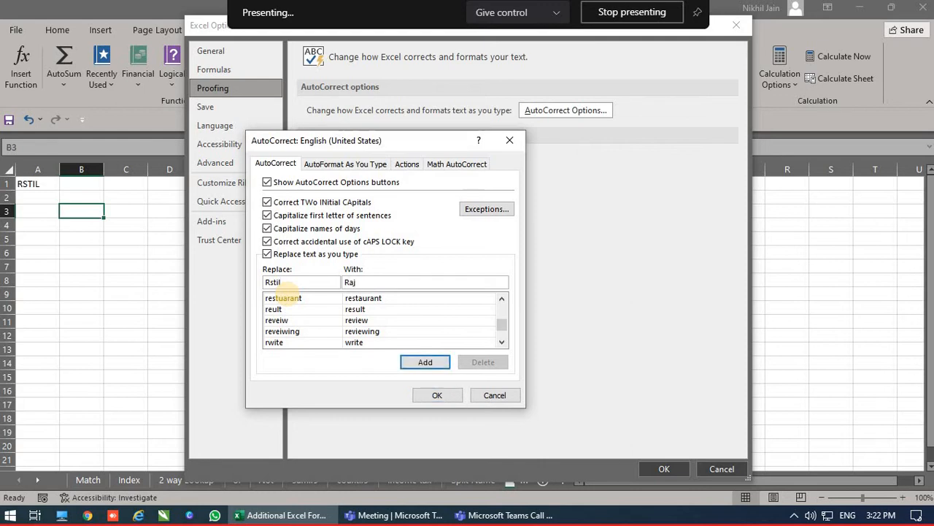
{"action": "type", "text": "Software Technology India "}
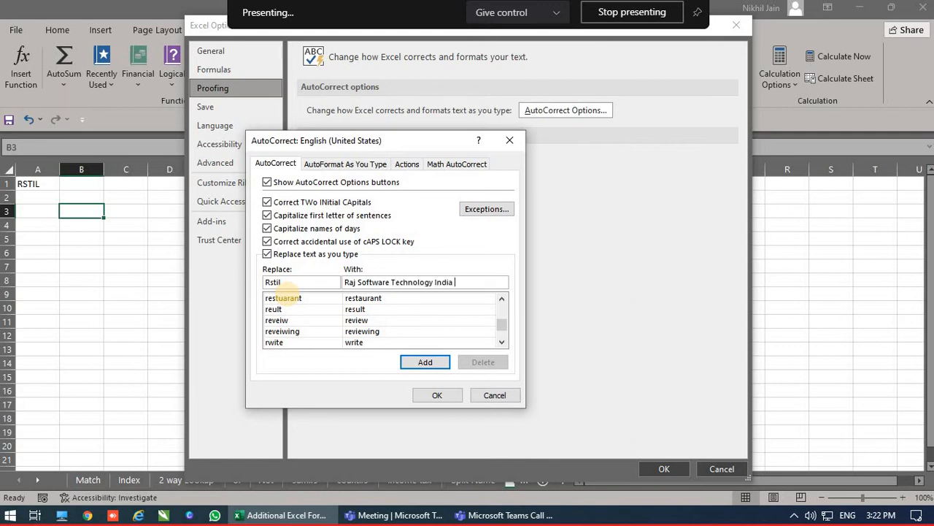
{"action": "type", "text": "Ltd"}
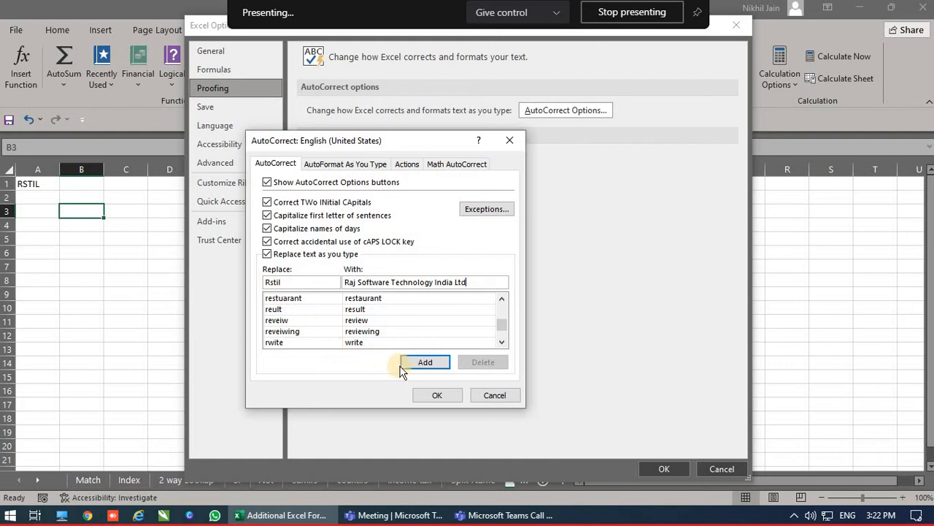
{"action": "left_click", "coordinate": [424, 363]}
{"action": "left_click", "coordinate": [429, 395]}
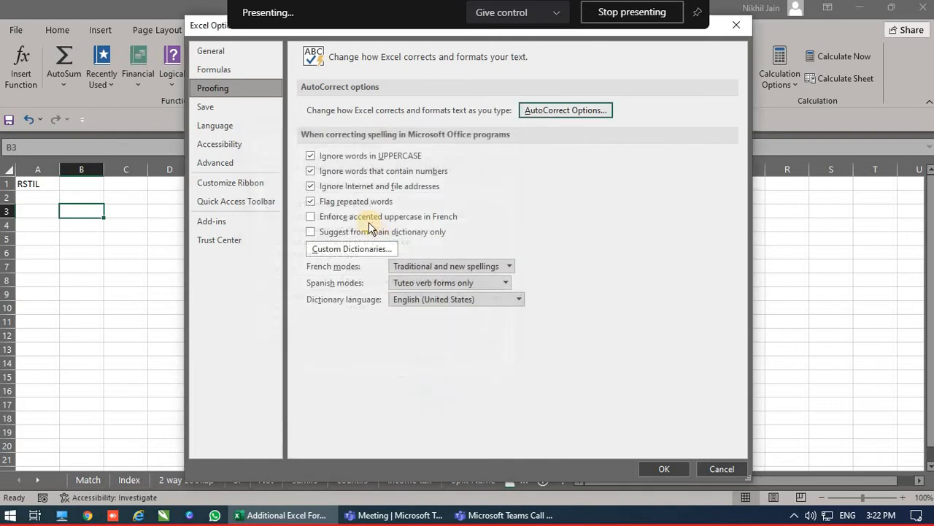
{"action": "left_click", "coordinate": [642, 471]}
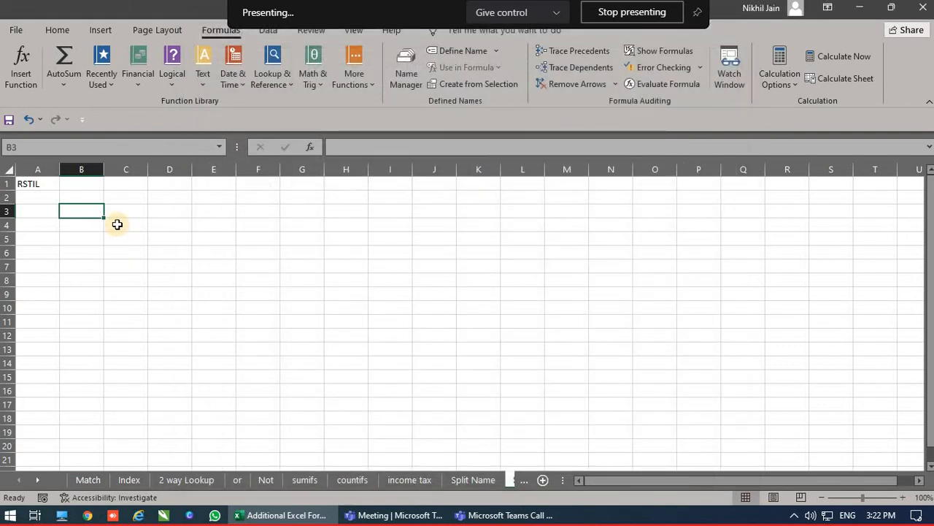
Step: Enter Rstil in cell B3 to test the new AutoCorrect entry
{"action": "type", "text": "RE"}
{"action": "key", "text": "BackSpace"}
{"action": "key", "text": "BackSpace"}
{"action": "type", "text": "Rstil"}
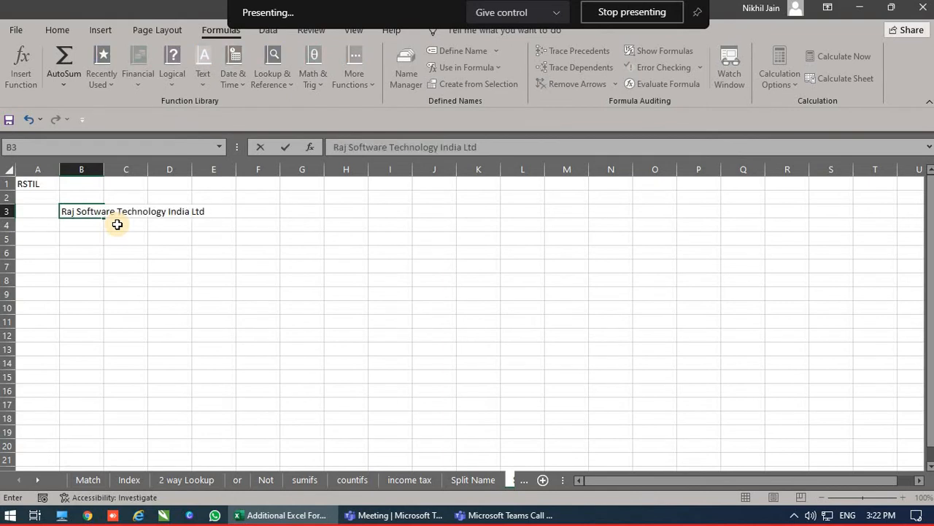
{"action": "key", "text": "Return"}
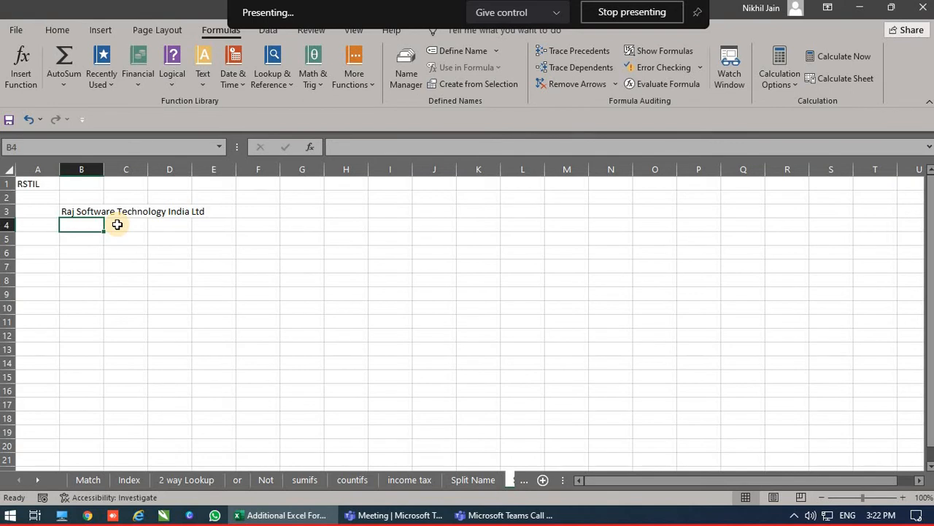
Step: In the Proofing settings, add an AutoCorrect entry replacing WF with WeFrieght Co. and confirm the options
{"action": "left_click", "coordinate": [16, 29]}
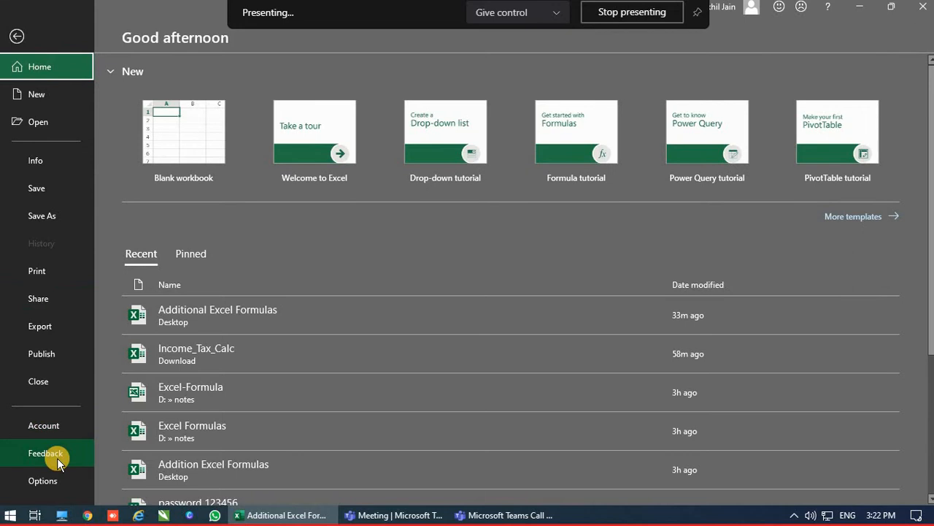
{"action": "left_click", "coordinate": [47, 483]}
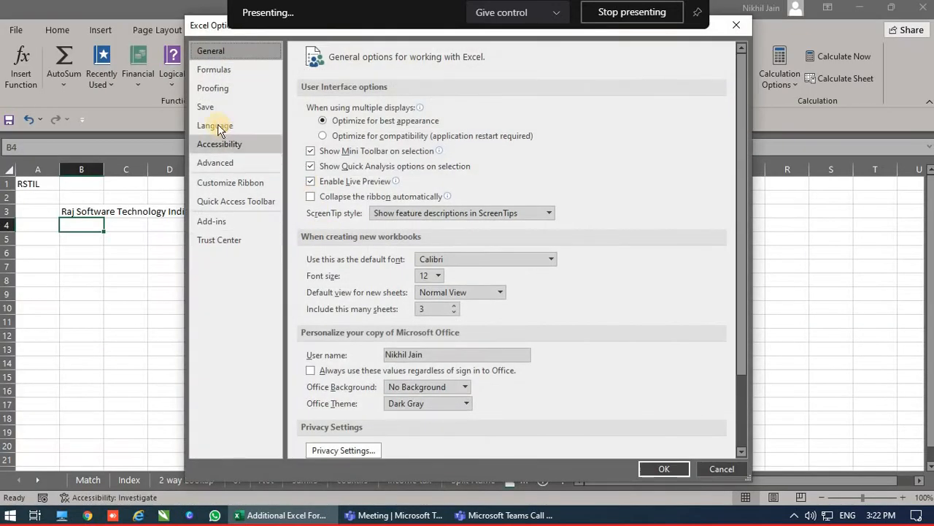
{"action": "left_click", "coordinate": [213, 89]}
{"action": "left_click", "coordinate": [588, 108]}
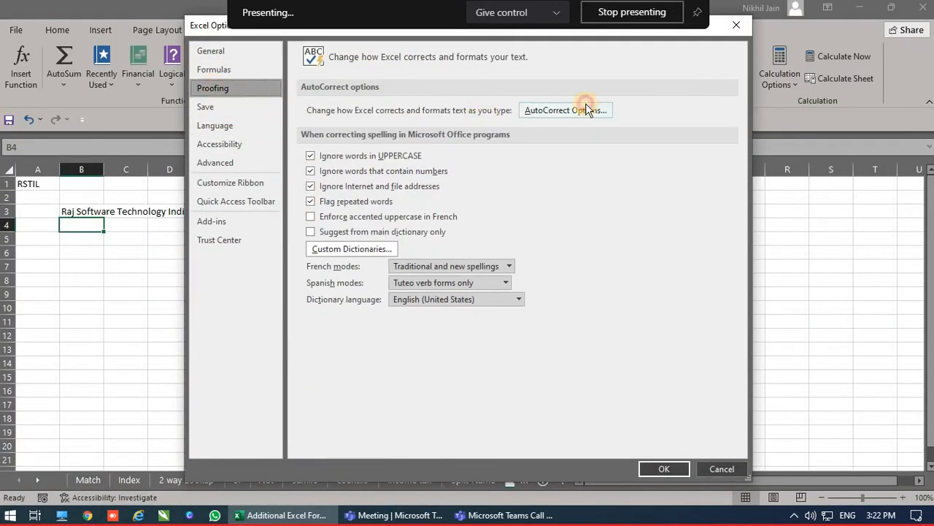
{"action": "type", "text": "WF"}
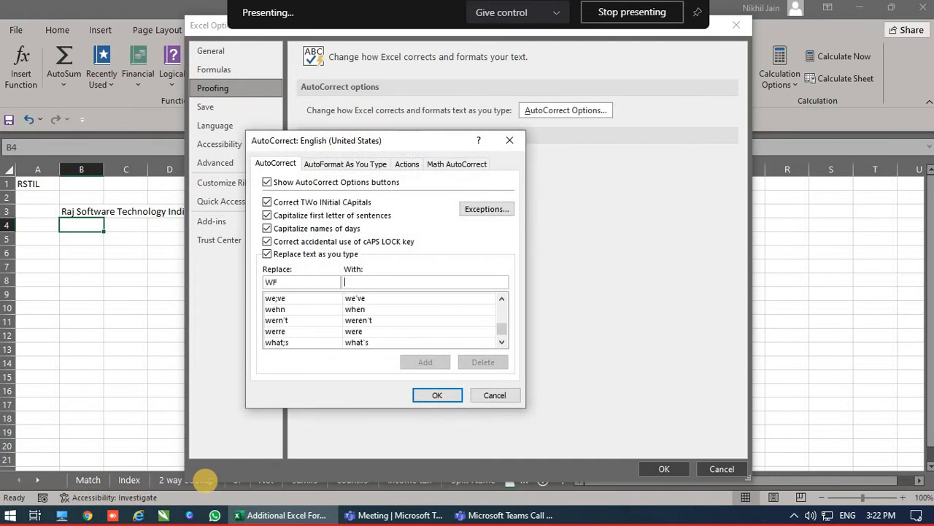
{"action": "type", "text": "WeF"}
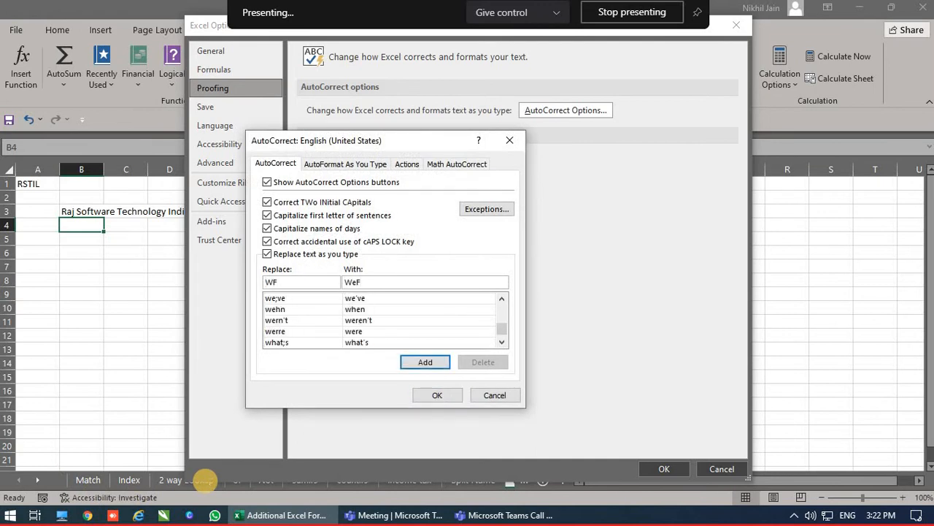
{"action": "type", "text": "rieght CO"}
{"action": "left_click", "coordinate": [422, 361]}
{"action": "left_click", "coordinate": [438, 395]}
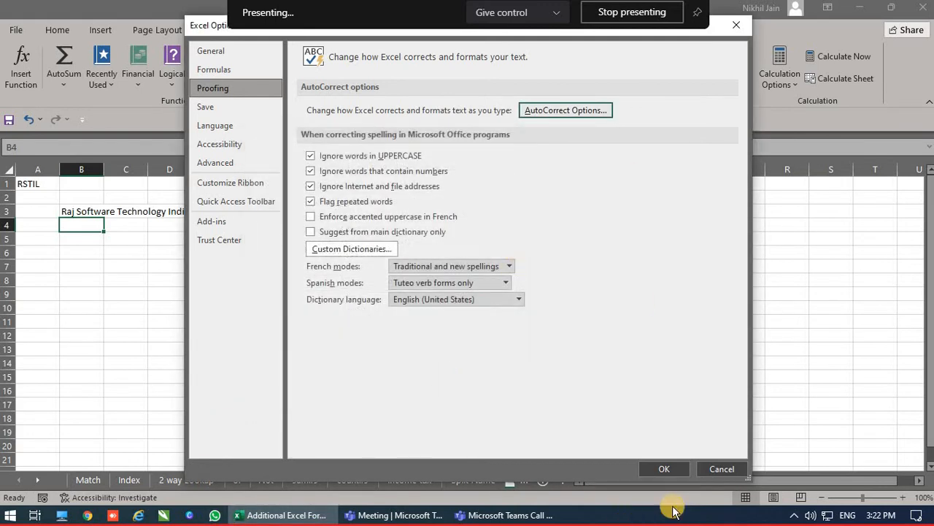
{"action": "key", "text": "Return"}
Step: Enter WF in cell B6 to test its AutoCorrect replacement
{"action": "key", "text": "Down"}
{"action": "key", "text": "Down"}
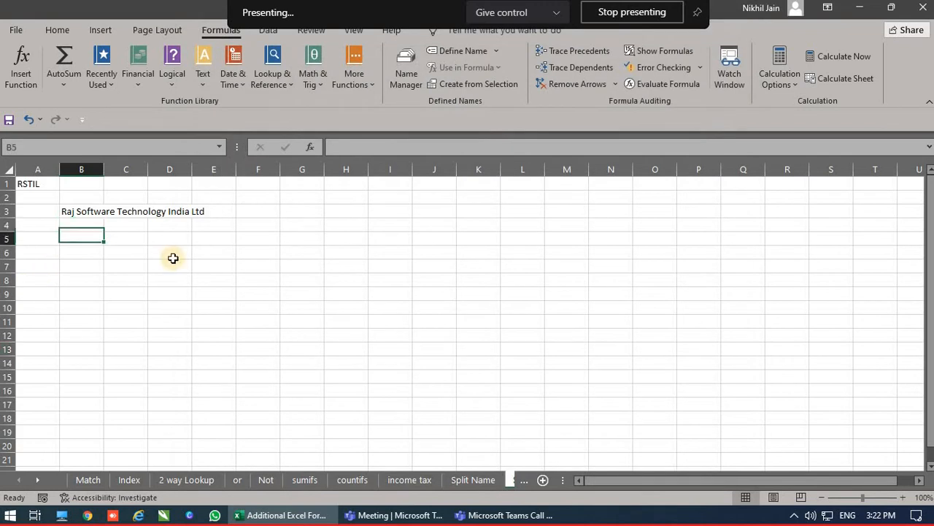
{"action": "type", "text": "WF"}
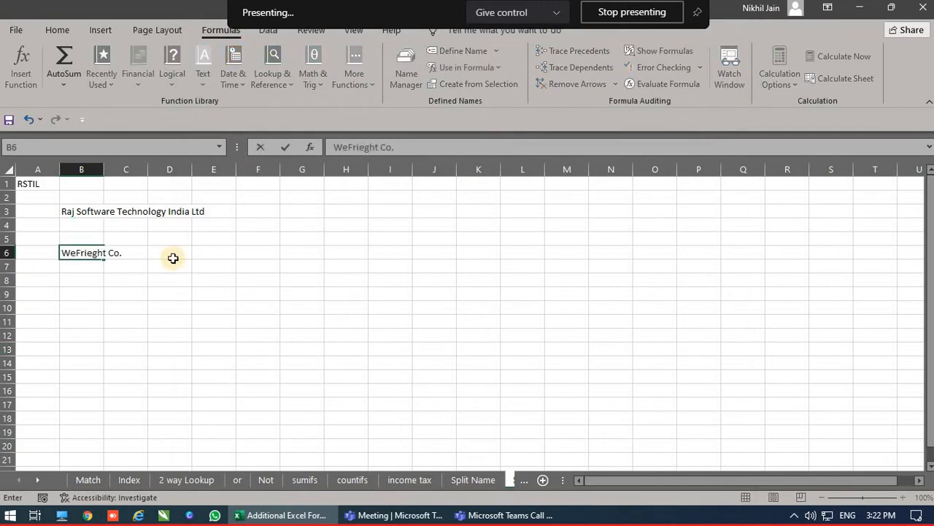
{"action": "key", "text": "Return"}
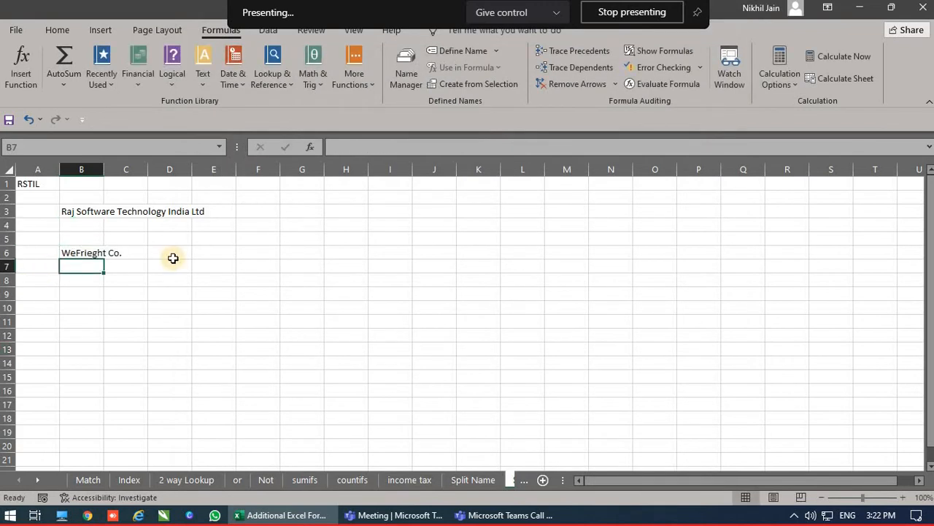
Step: Reopen the Excel Options and review the Spanish and French mode choices in the Proofing settings
{"action": "key", "text": "alt+f"}
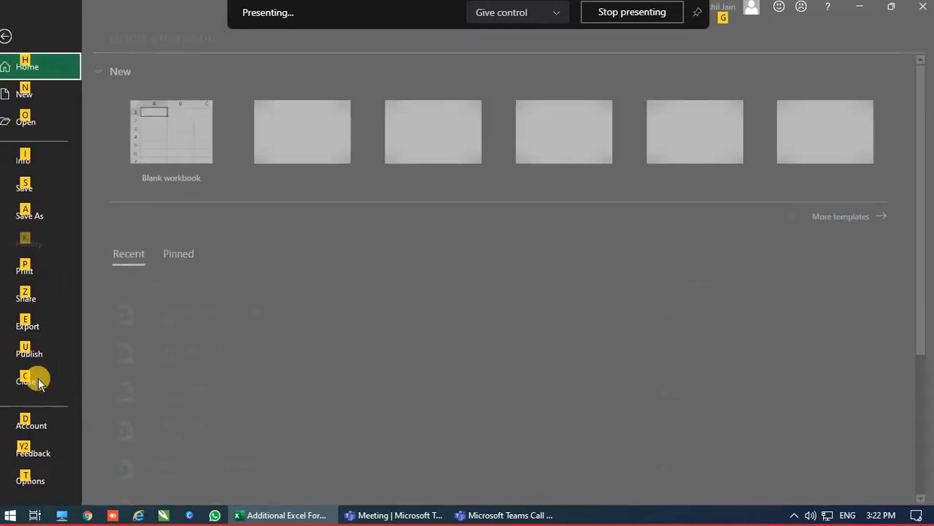
{"action": "left_click", "coordinate": [64, 479]}
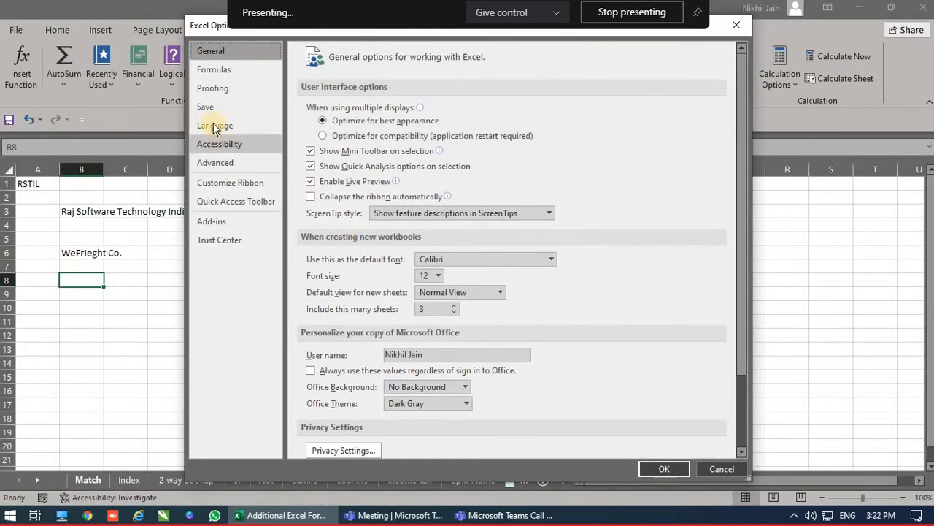
{"action": "left_click", "coordinate": [211, 107]}
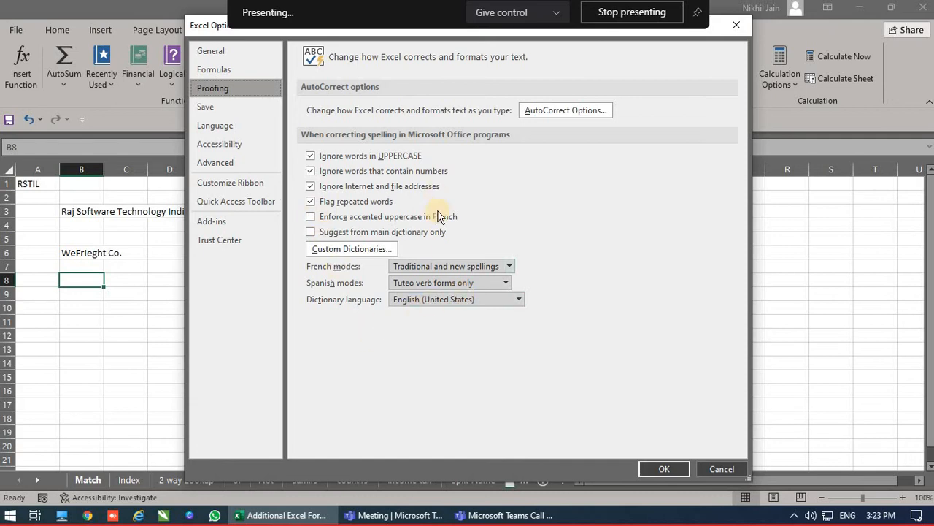
{"action": "left_click", "coordinate": [479, 284]}
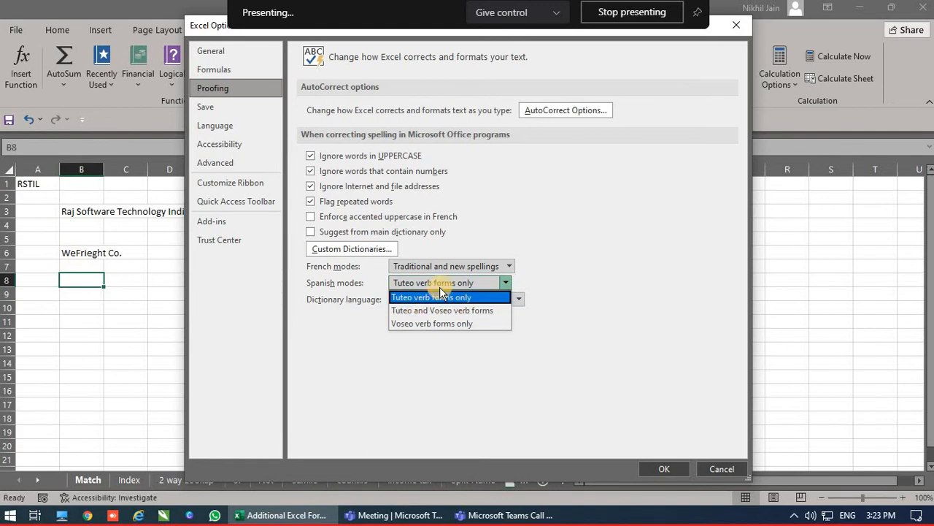
{"action": "left_click", "coordinate": [438, 266]}
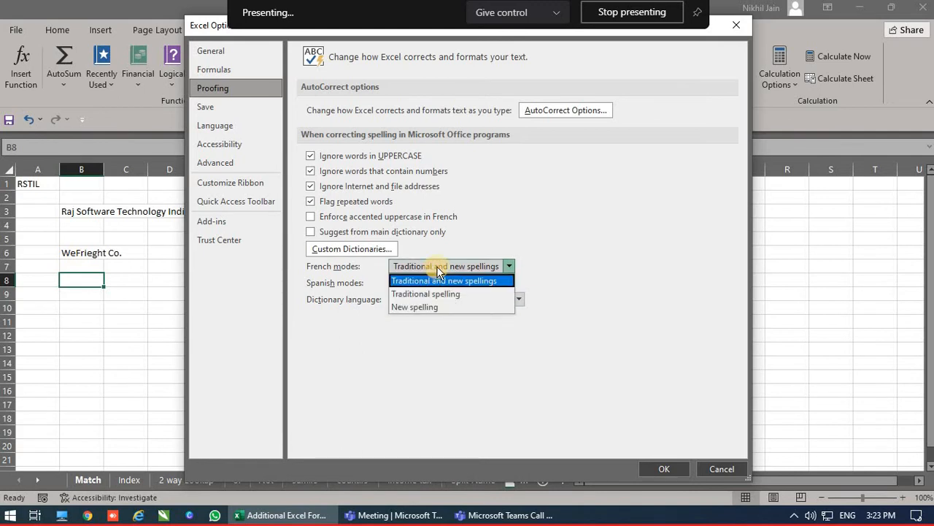
{"action": "left_click", "coordinate": [437, 267]}
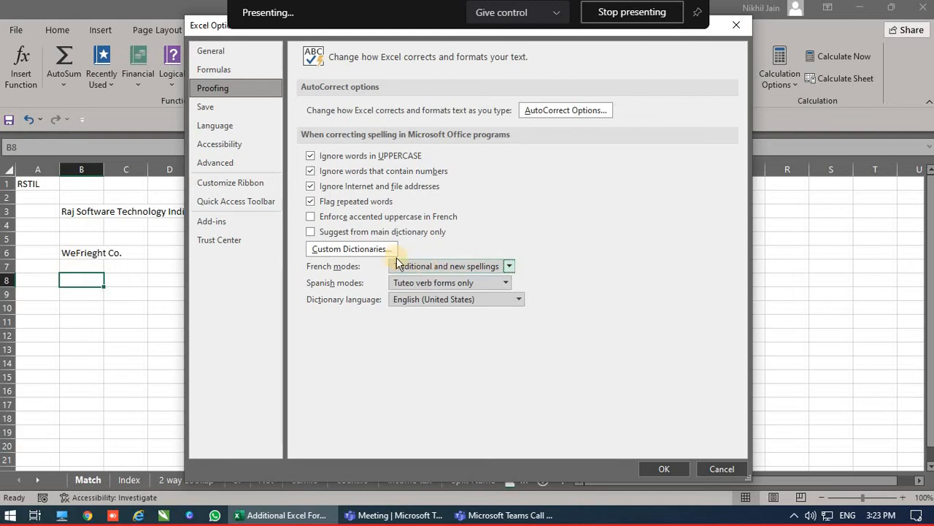
Step: In the Save settings, review the available file formats and set the AutoRecover save interval to 5 minutes
{"action": "left_click", "coordinate": [199, 108]}
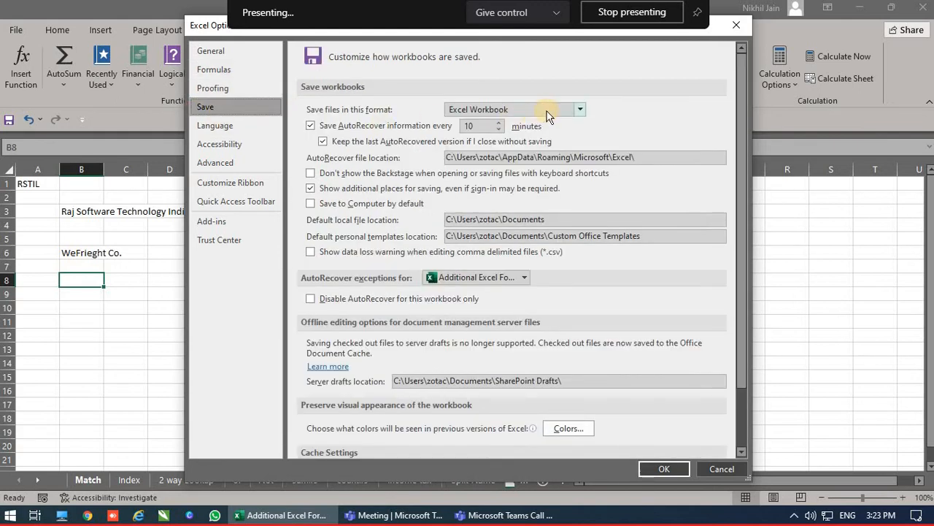
{"action": "left_click", "coordinate": [500, 108]}
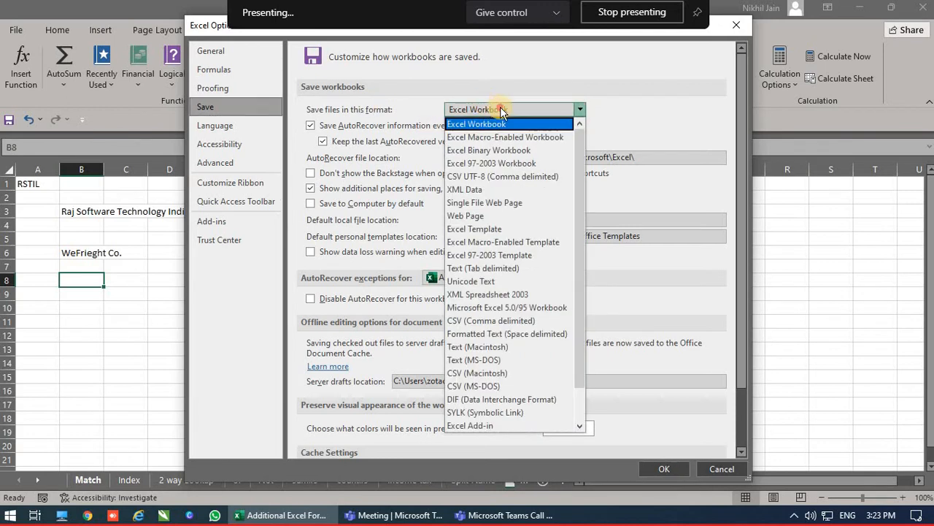
{"action": "left_click", "coordinate": [500, 108]}
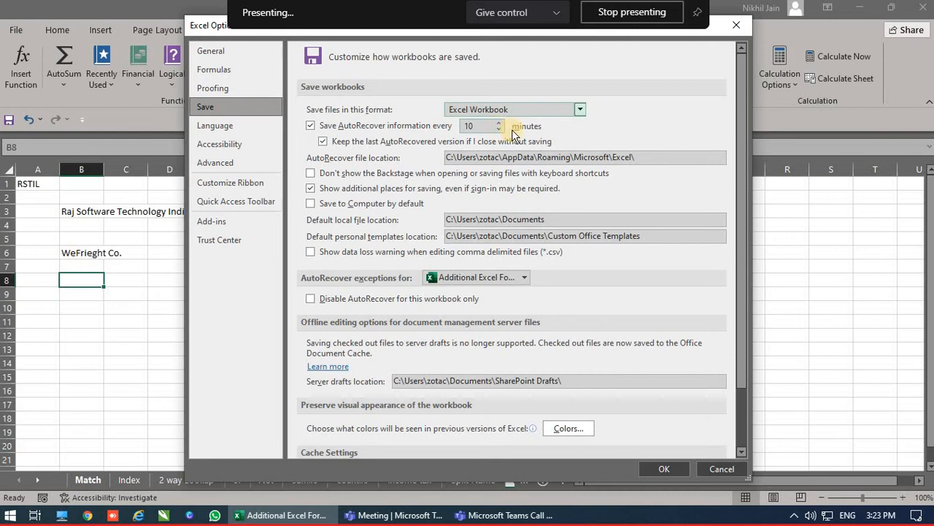
{"action": "left_click", "coordinate": [502, 128]}
{"action": "left_click", "coordinate": [502, 129]}
{"action": "left_click", "coordinate": [503, 129]}
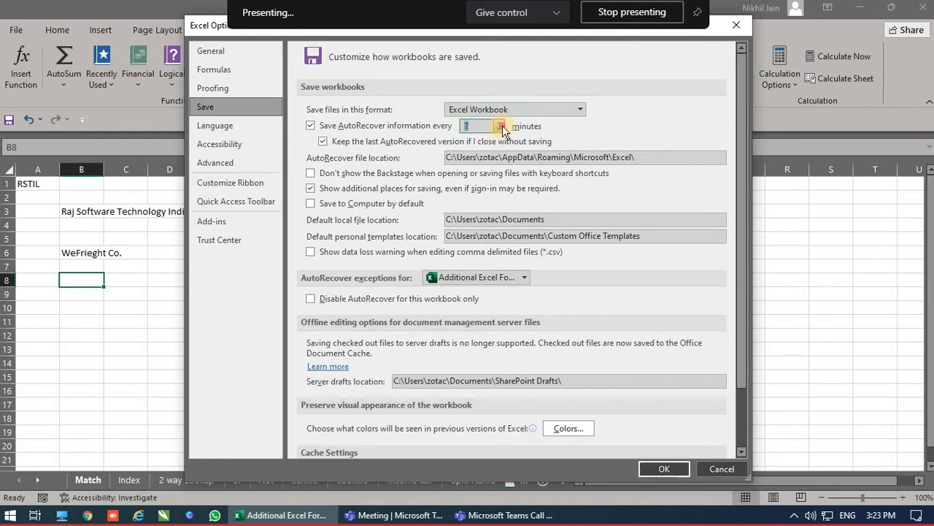
{"action": "left_click", "coordinate": [503, 129]}
{"action": "left_click", "coordinate": [502, 128]}
Step: Review the option to keep the last AutoRecovered version and the AutoRecover file location
{"action": "left_click", "coordinate": [358, 144]}
{"action": "left_click", "coordinate": [357, 144]}
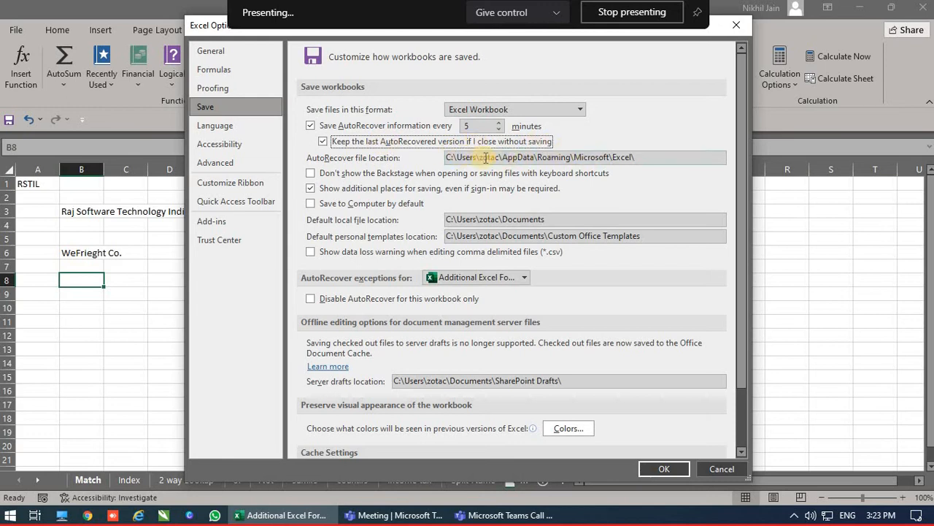
{"action": "left_click", "coordinate": [651, 160]}
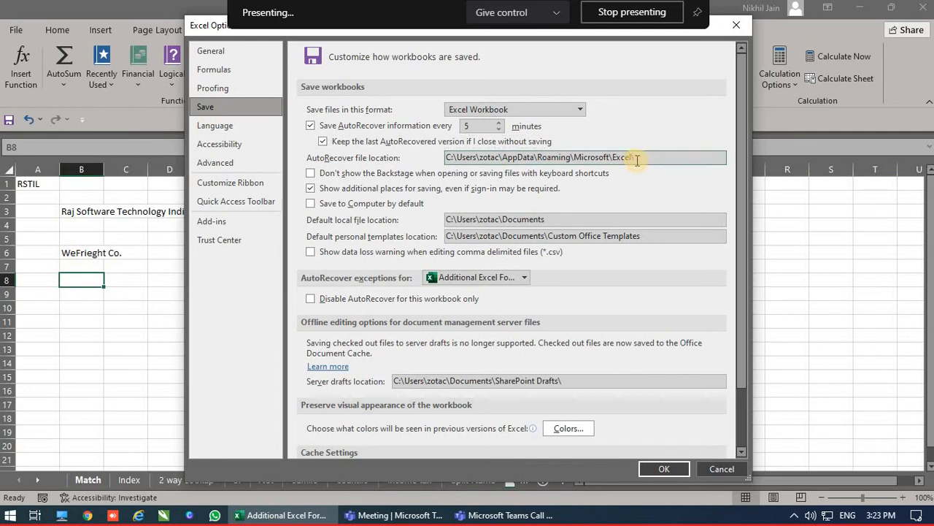
{"action": "left_click", "coordinate": [480, 157]}
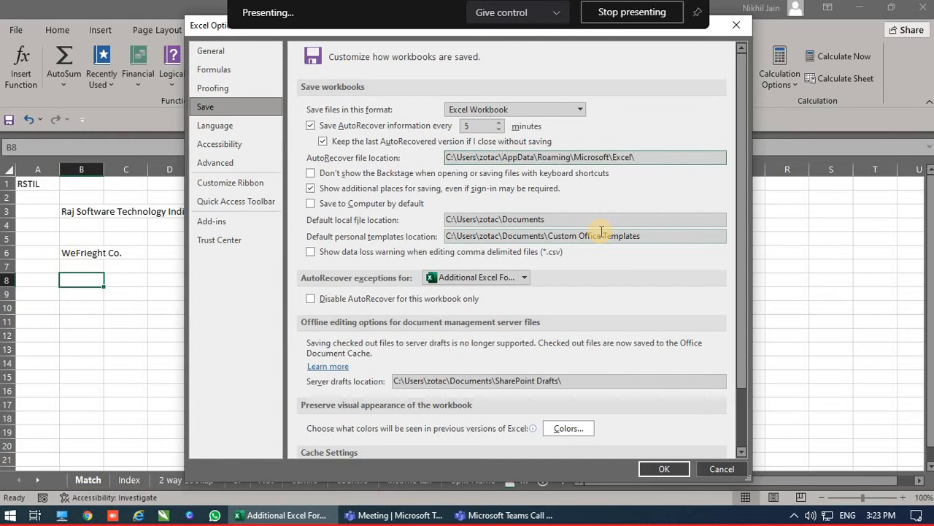
Step: Shorten the AutoRecover file location to C:\Users\zotac\Microsoft\Excel\ by removing its AppData\Roaming portion
{"action": "key", "text": "Delete"}
{"action": "key", "text": "Delete"}
{"action": "key", "text": "Delete"}
{"action": "key", "text": "Delete"}
{"action": "key", "text": "Delete"}
{"action": "key", "text": "Delete"}
{"action": "key", "text": "Delete"}
{"action": "key", "text": "Delete"}
{"action": "key", "text": "Delete"}
{"action": "key", "text": "Delete"}
{"action": "key", "text": "Delete"}
{"action": "key", "text": "Delete"}
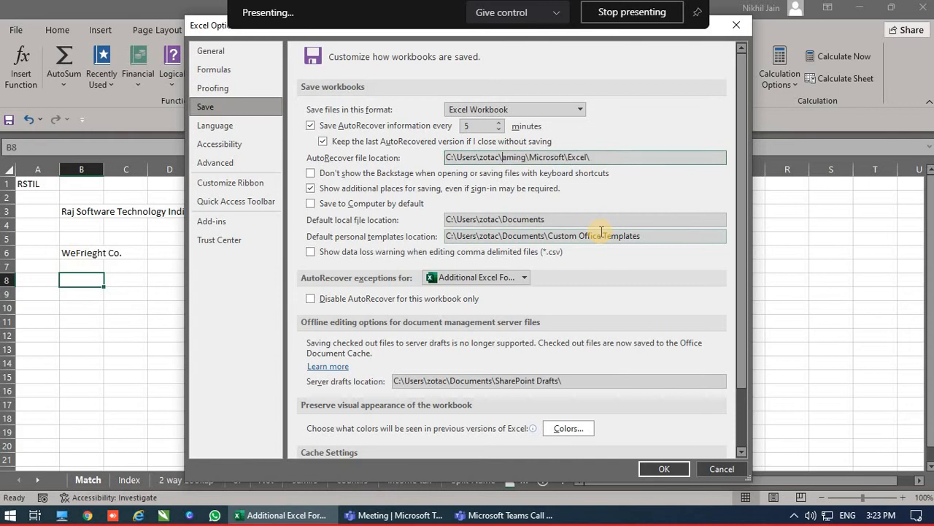
{"action": "key", "text": "Delete"}
{"action": "key", "text": "Delete"}
{"action": "key", "text": "Delete"}
{"action": "key", "text": "Delete"}
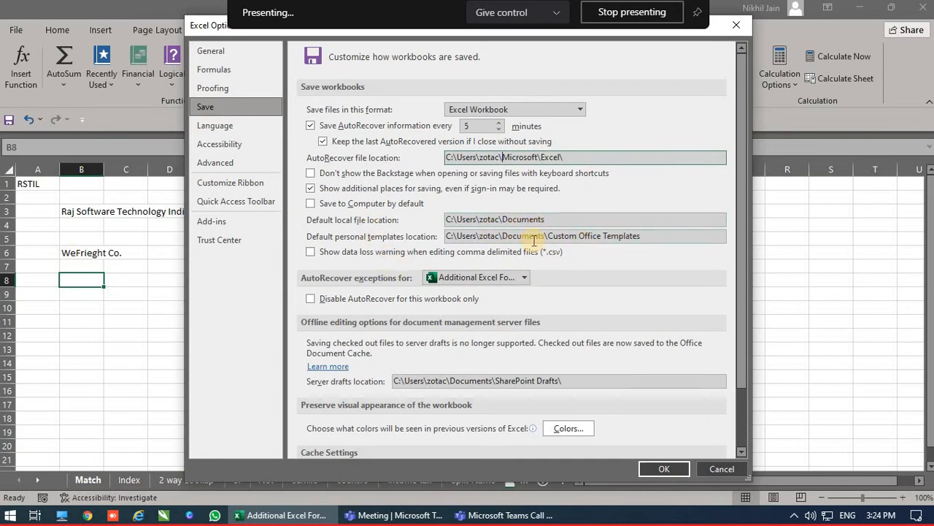
Step: Review the remaining Save settings and delete all cached files from the Office Document Cache
{"action": "scroll", "coordinate": [533, 241], "scroll_direction": "down", "scroll_amount": 1}
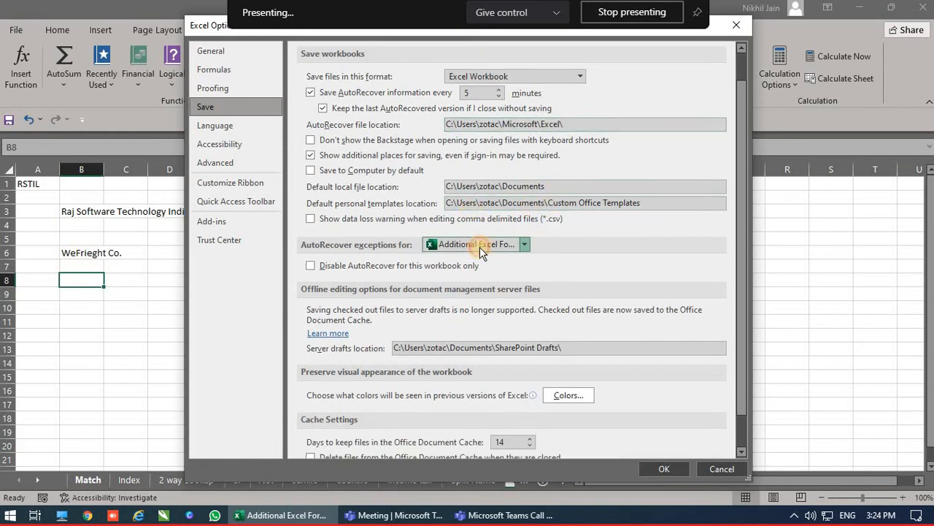
{"action": "scroll", "coordinate": [347, 320], "scroll_direction": "down", "scroll_amount": 1}
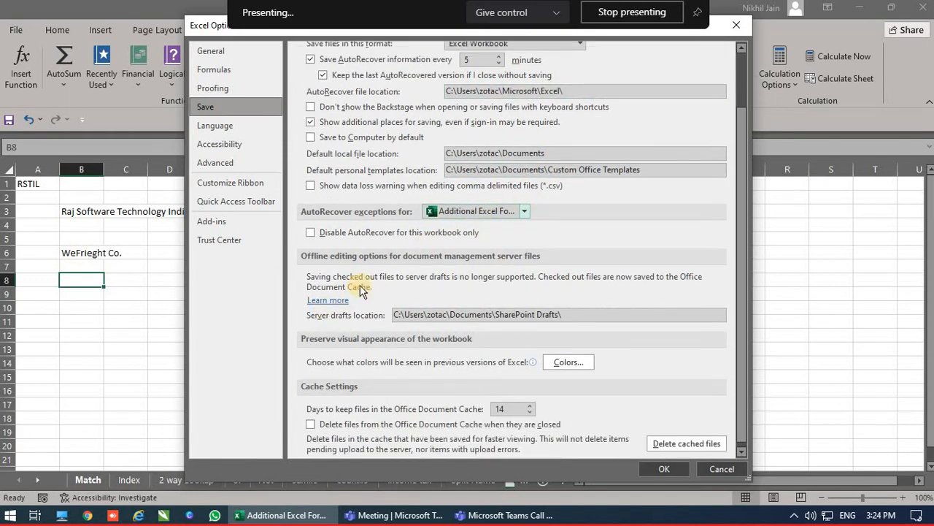
{"action": "scroll", "coordinate": [422, 357], "scroll_direction": "down", "scroll_amount": 1}
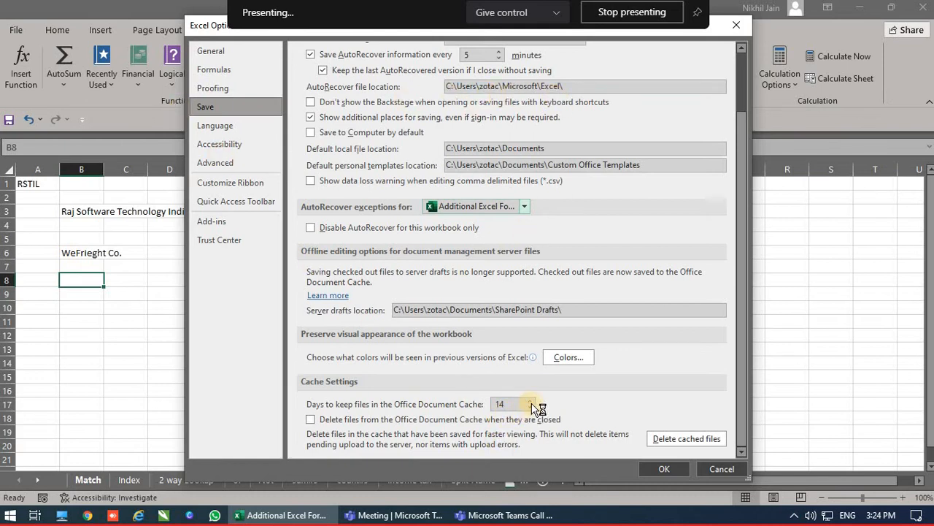
{"action": "left_click", "coordinate": [688, 439]}
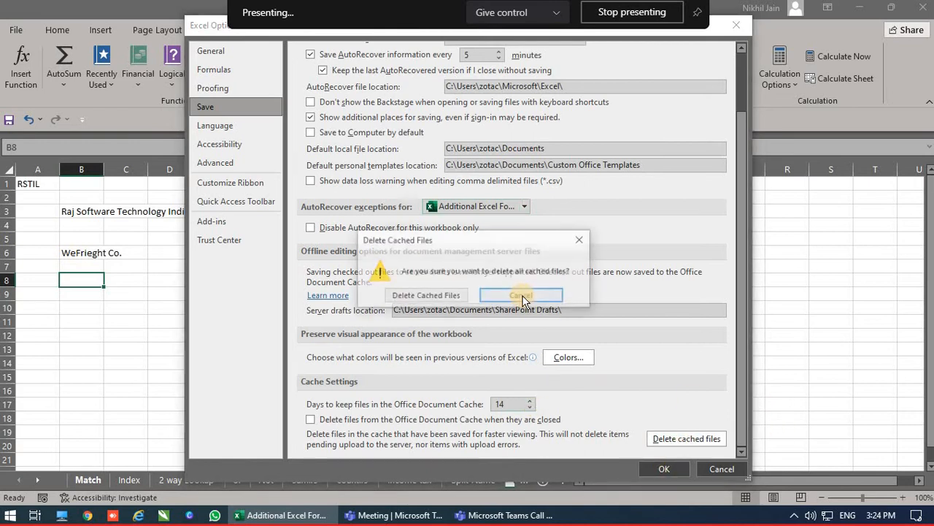
{"action": "left_click", "coordinate": [434, 296]}
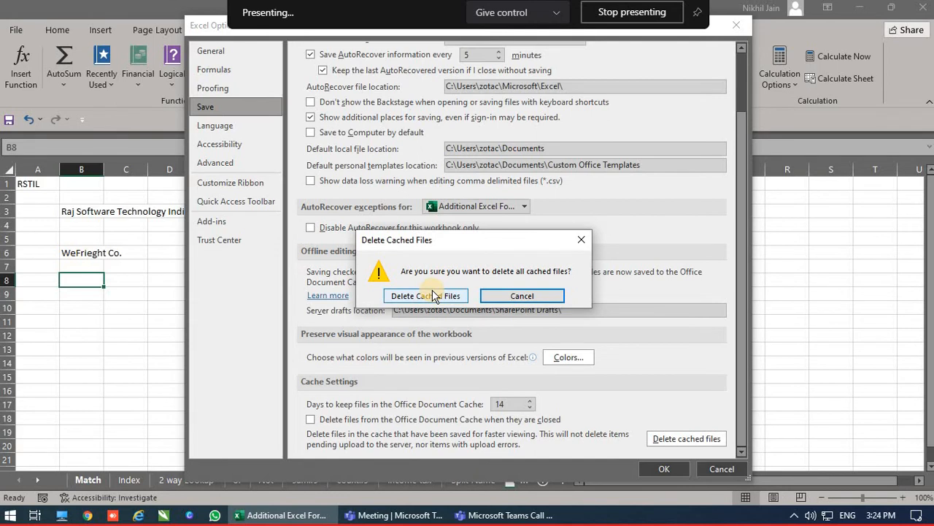
{"action": "left_click", "coordinate": [434, 296]}
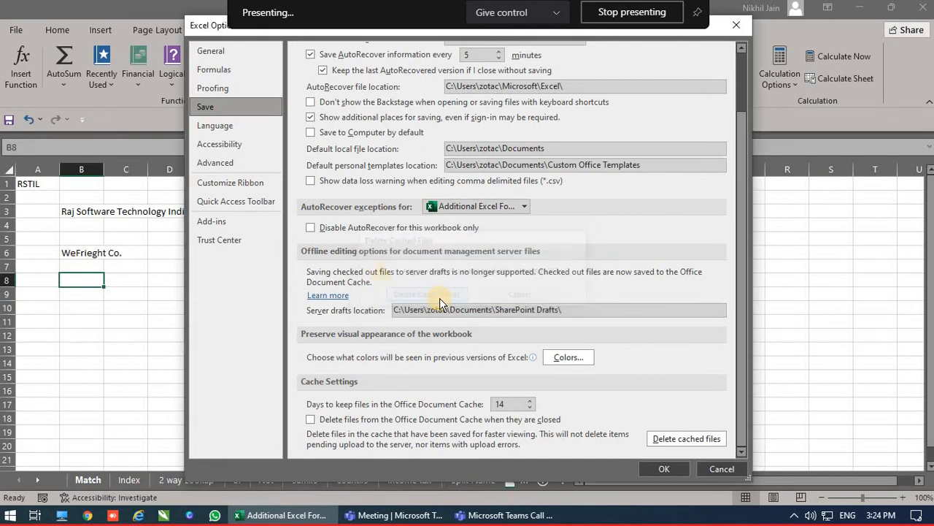
Step: Open the Language settings and examine the Hindi and English entries among the Office display languages
{"action": "left_click", "coordinate": [220, 125]}
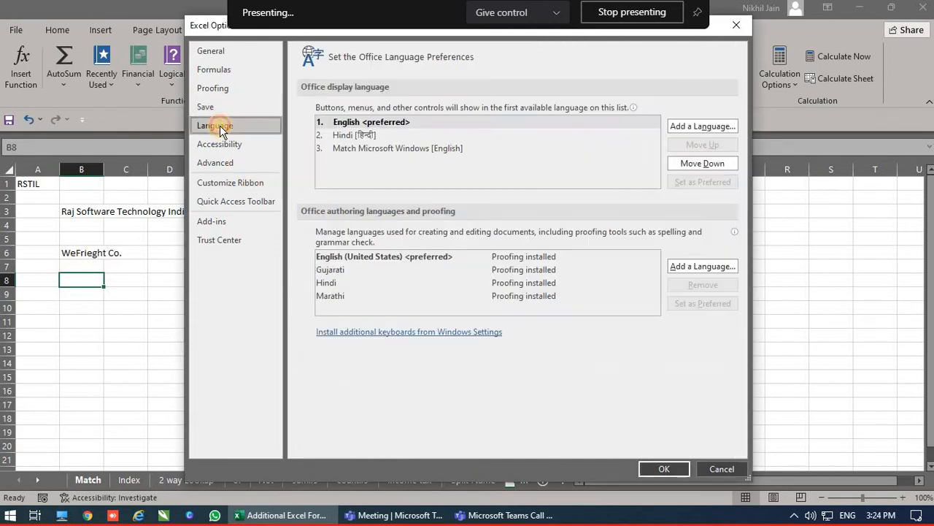
{"action": "left_click", "coordinate": [365, 138]}
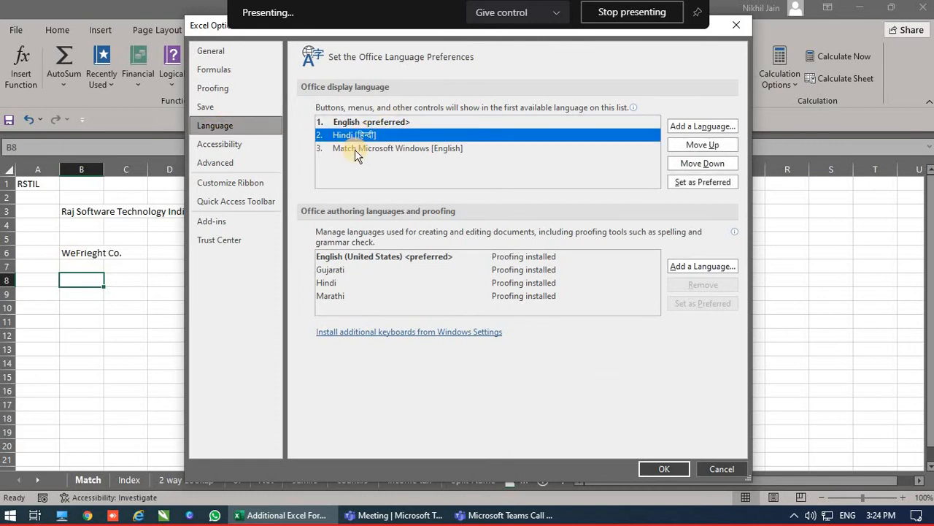
{"action": "left_click", "coordinate": [374, 122]}
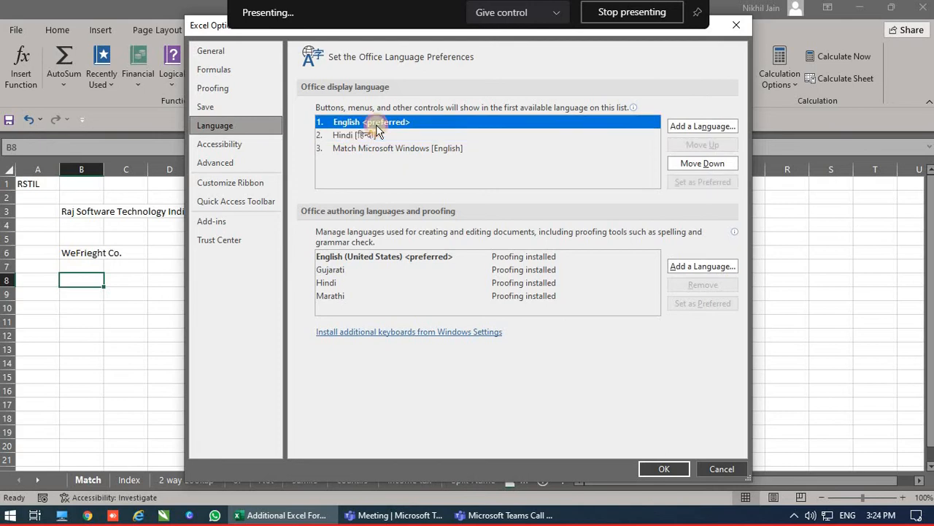
Step: Browse the installable Office display languages, select Gujarati, and close the list without installing it
{"action": "left_click", "coordinate": [709, 126]}
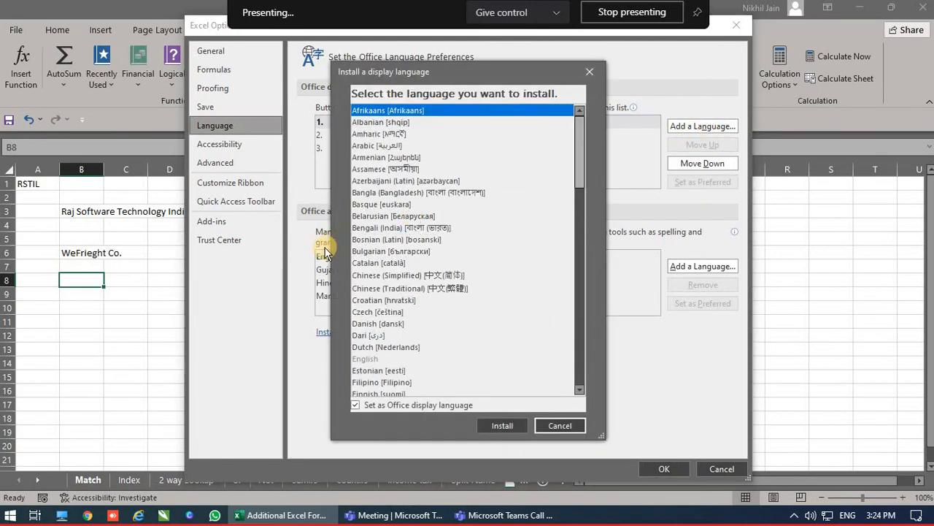
{"action": "scroll", "coordinate": [421, 258], "scroll_direction": "down", "scroll_amount": 2}
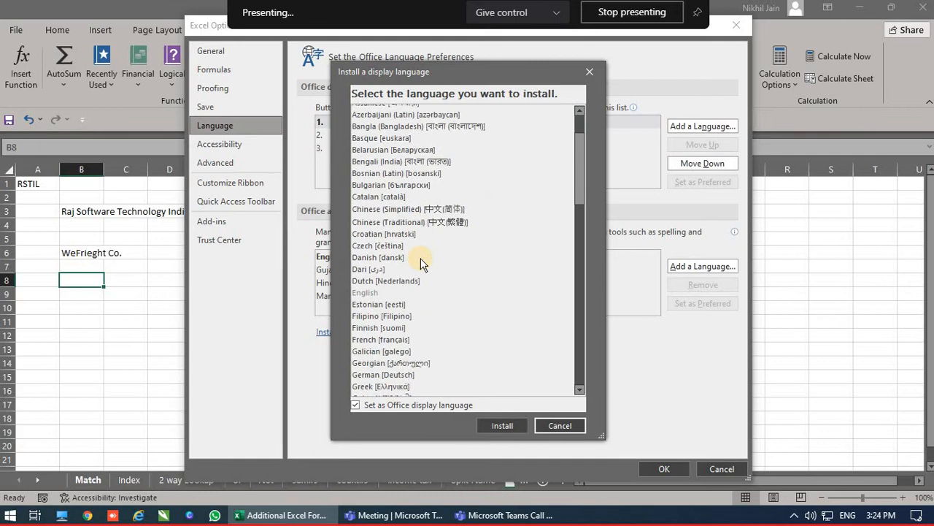
{"action": "scroll", "coordinate": [420, 257], "scroll_direction": "down", "scroll_amount": 7}
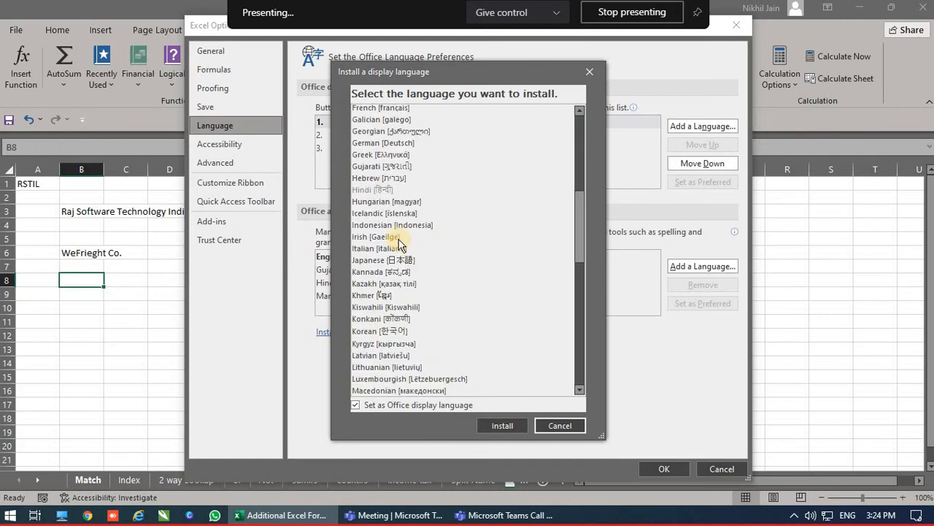
{"action": "left_click", "coordinate": [384, 167]}
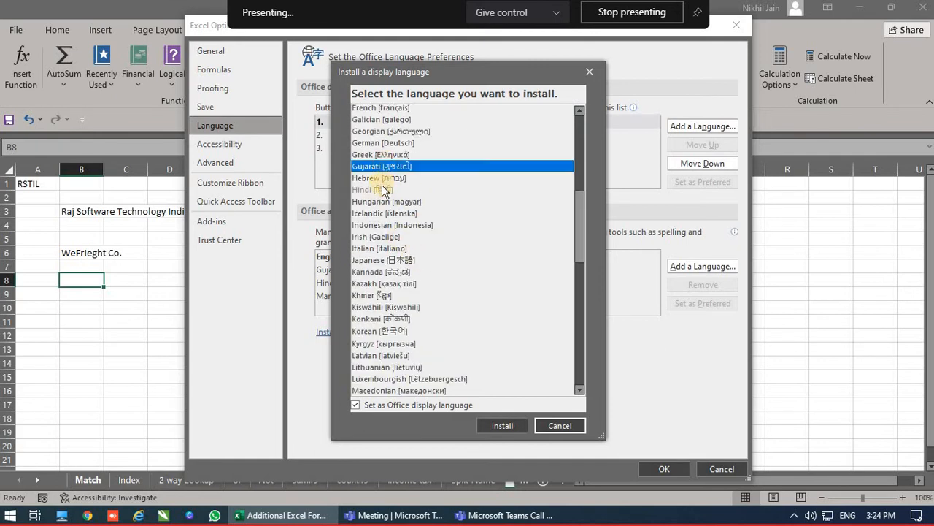
{"action": "left_click_drag", "start_coordinate": [394, 73], "coordinate": [685, 60]}
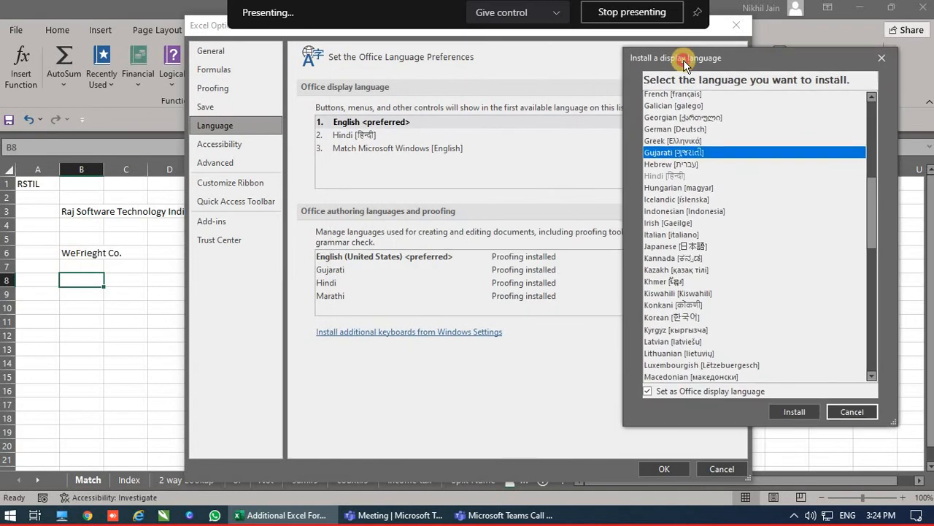
{"action": "left_click", "coordinate": [794, 414]}
{"action": "left_click", "coordinate": [851, 412]}
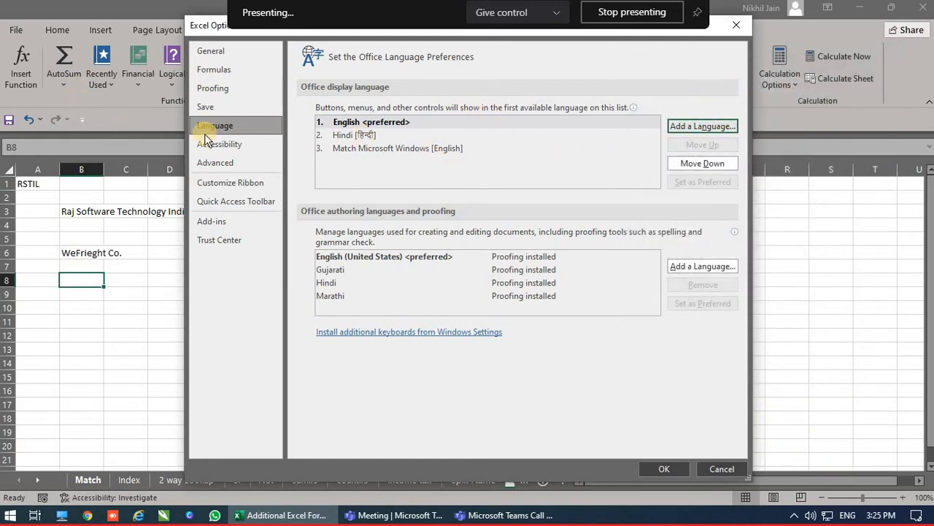
Step: In the Accessibility settings, turn off keeping the accessibility checker running while working and apply the options
{"action": "left_click", "coordinate": [223, 147]}
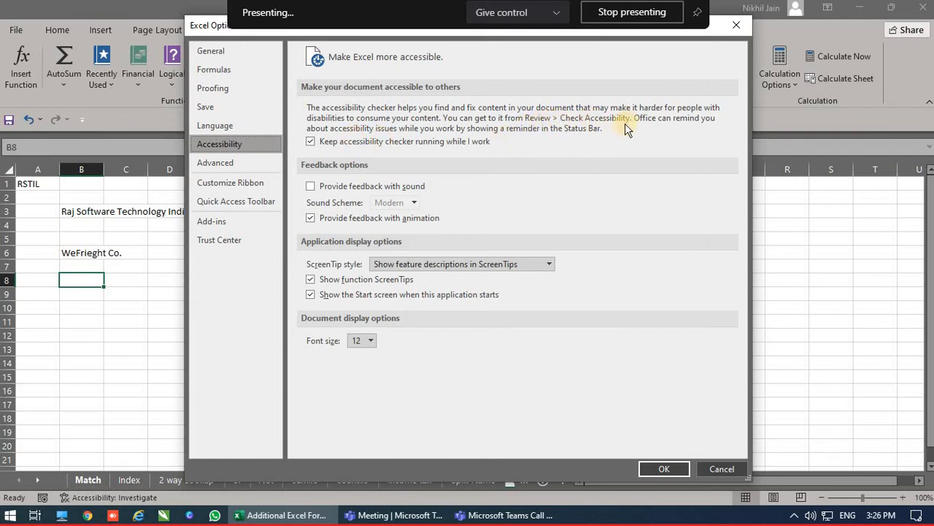
{"action": "left_click", "coordinate": [340, 144]}
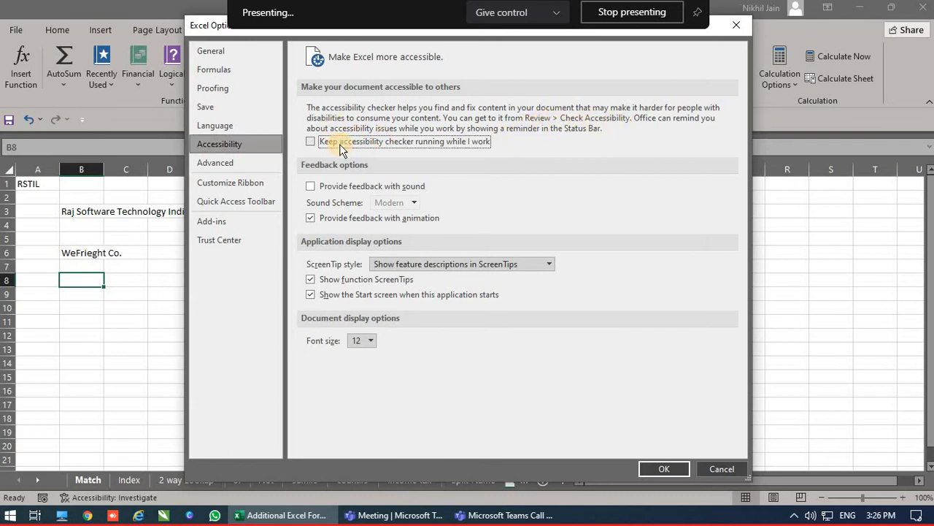
{"action": "left_click", "coordinate": [681, 469]}
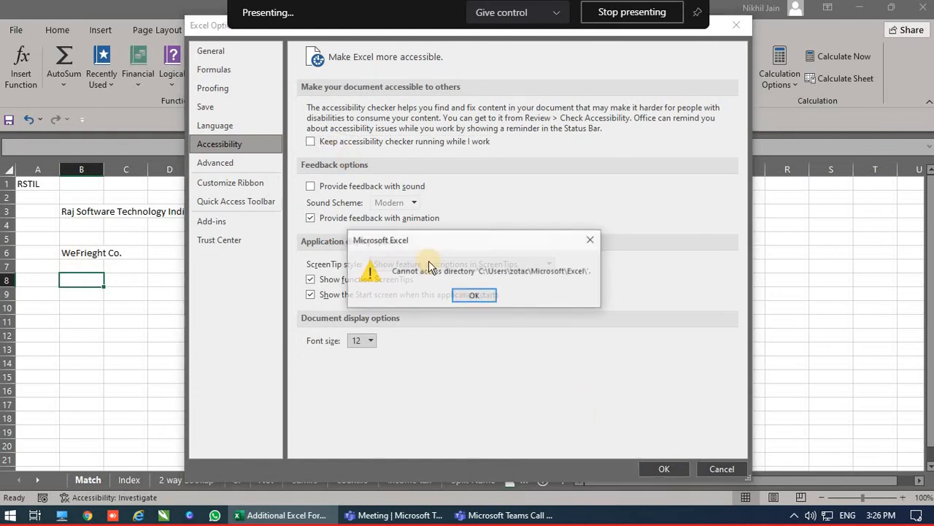
{"action": "left_click", "coordinate": [476, 295]}
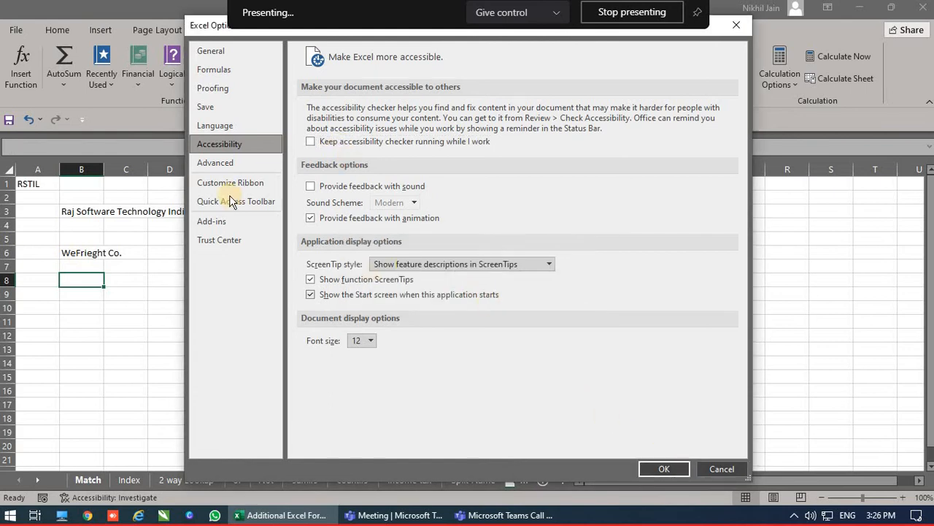
{"action": "left_click", "coordinate": [684, 469]}
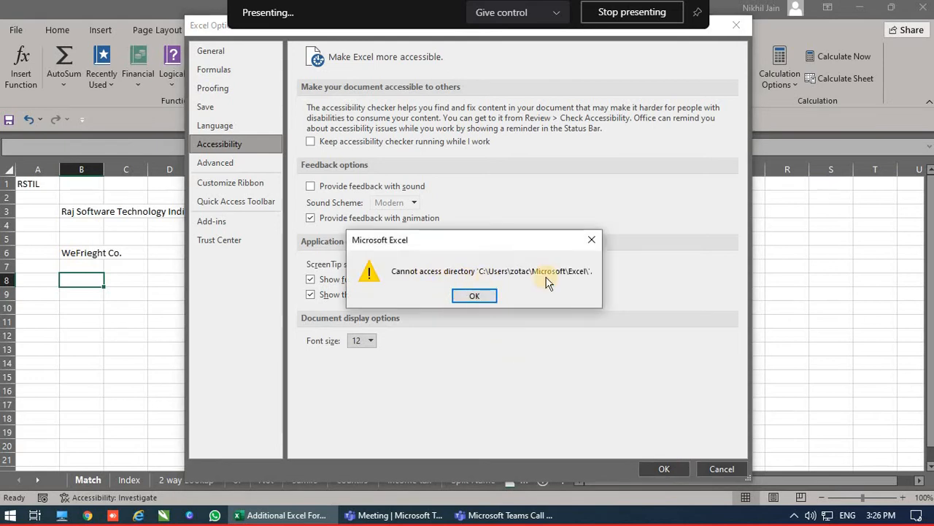
{"action": "left_click", "coordinate": [476, 296]}
{"action": "left_click", "coordinate": [212, 109]}
{"action": "left_click", "coordinate": [217, 124]}
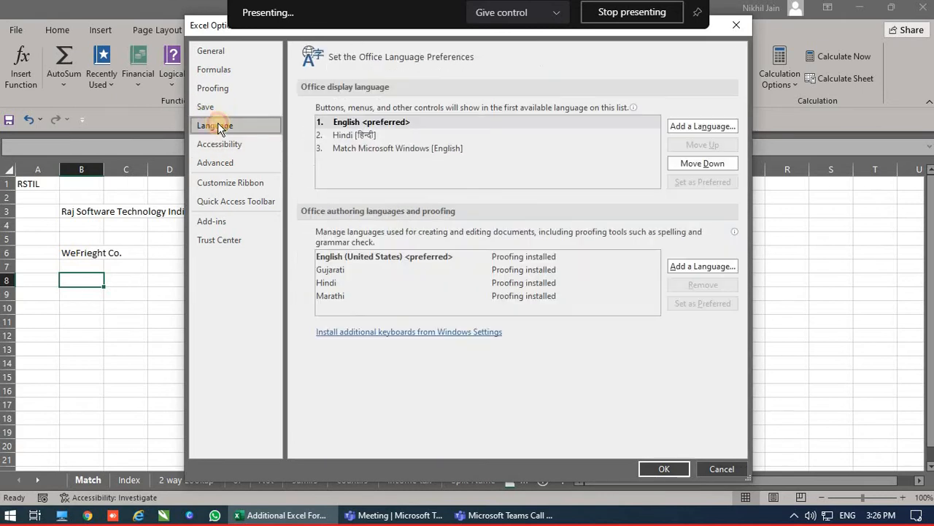
{"action": "left_click", "coordinate": [207, 107]}
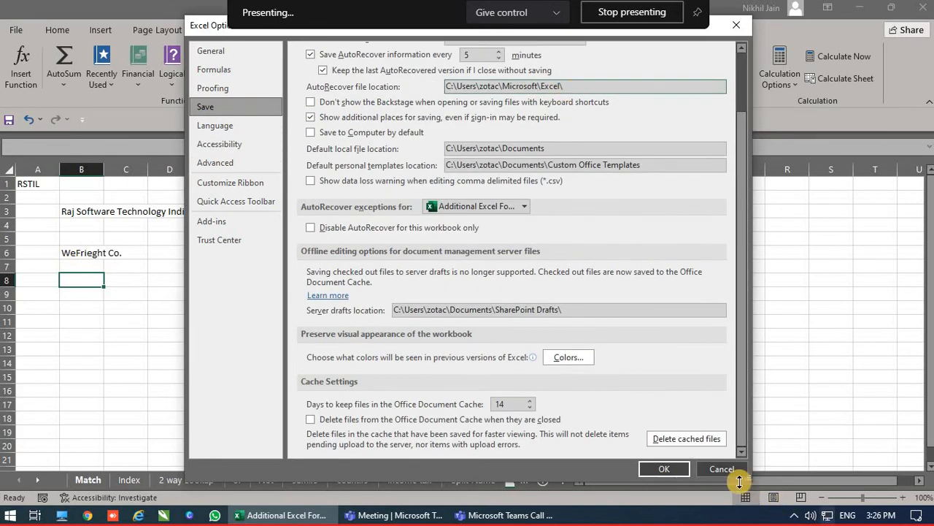
{"action": "left_click", "coordinate": [720, 468]}
Step: Turn off keeping the accessibility checker running while working in Excel's accessibility options and apply the change
{"action": "left_click", "coordinate": [16, 30]}
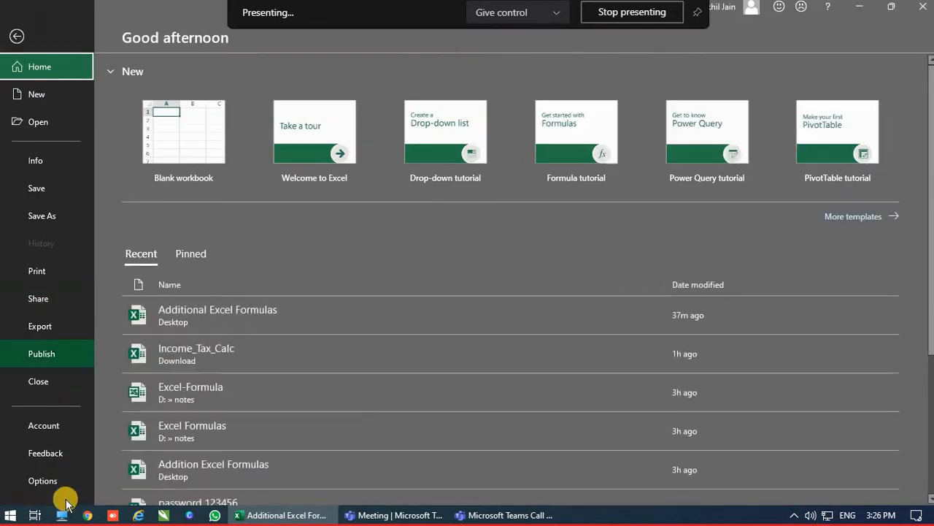
{"action": "left_click", "coordinate": [26, 479]}
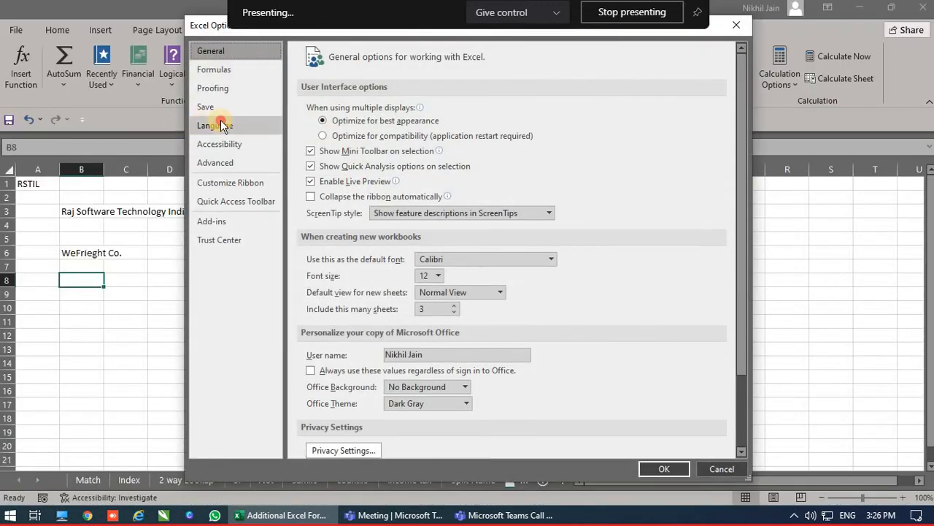
{"action": "left_click", "coordinate": [219, 125]}
{"action": "left_click", "coordinate": [233, 143]}
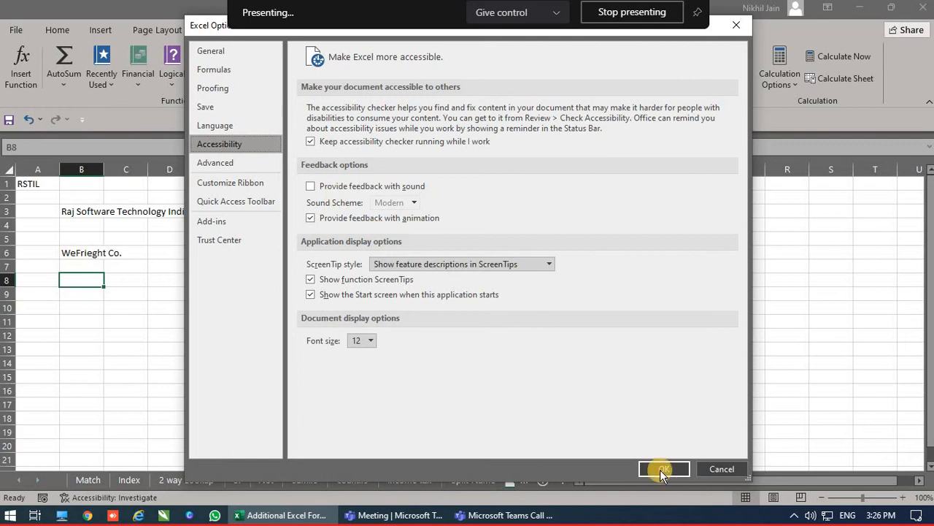
{"action": "left_click", "coordinate": [371, 142]}
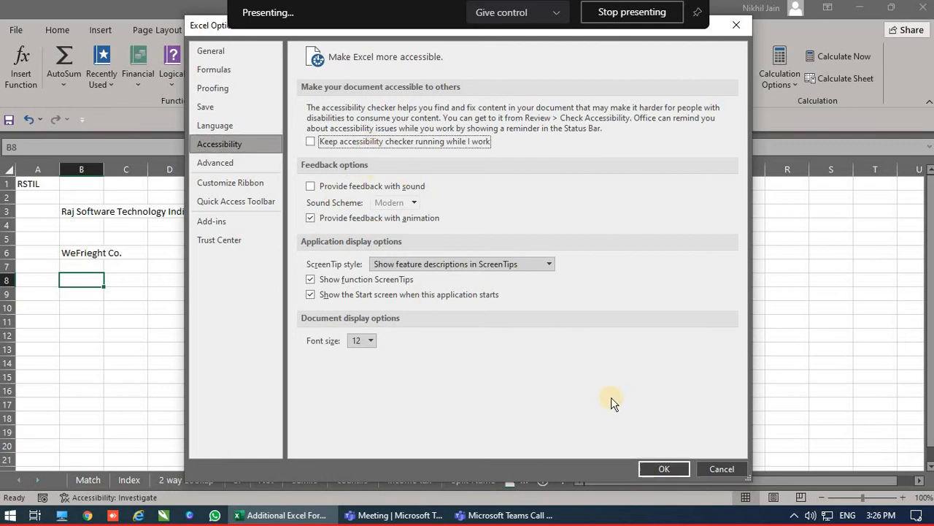
{"action": "left_click", "coordinate": [664, 469]}
{"action": "left_click", "coordinate": [346, 321]}
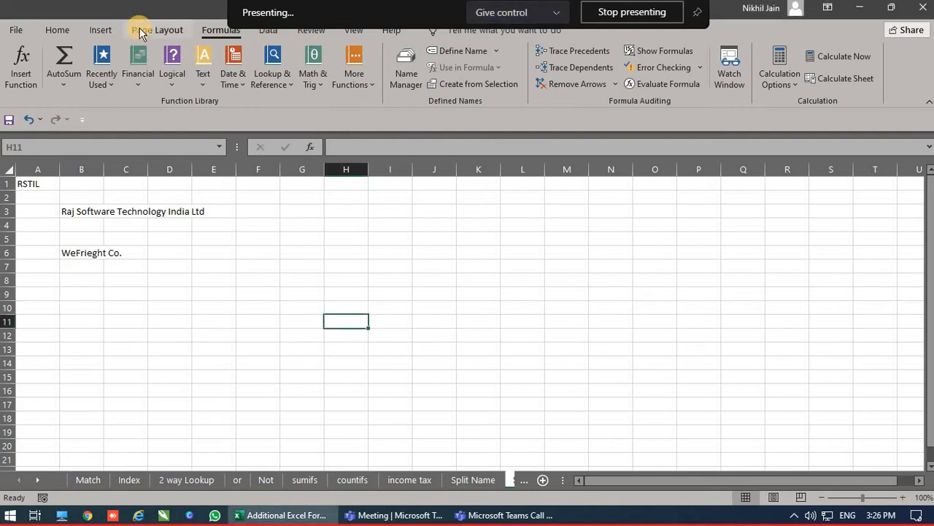
{"action": "left_click", "coordinate": [338, 268]}
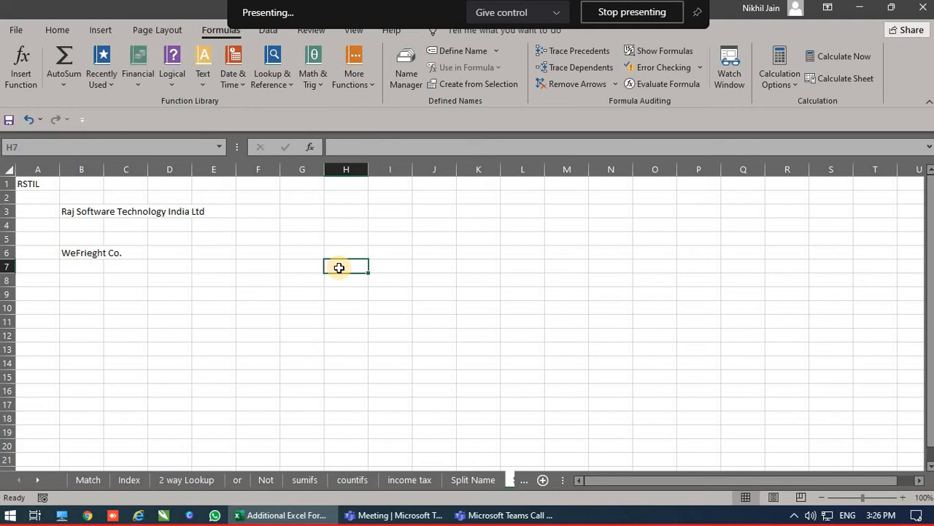
{"action": "key", "text": "alt"}
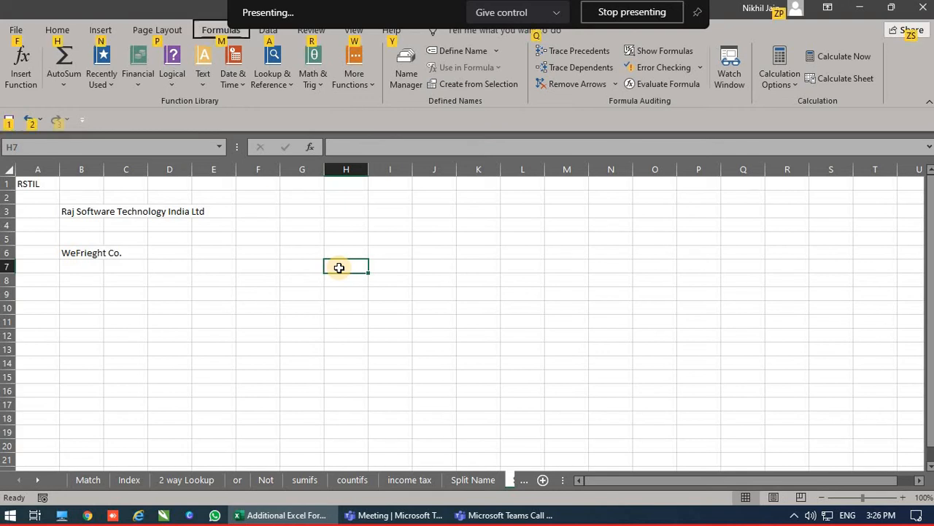
{"action": "key", "text": "r"}
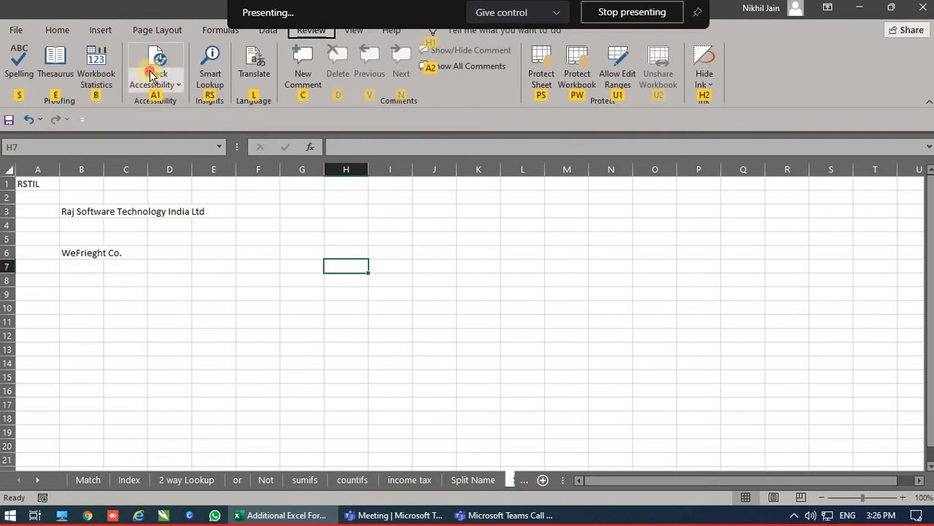
{"action": "left_click", "coordinate": [152, 75]}
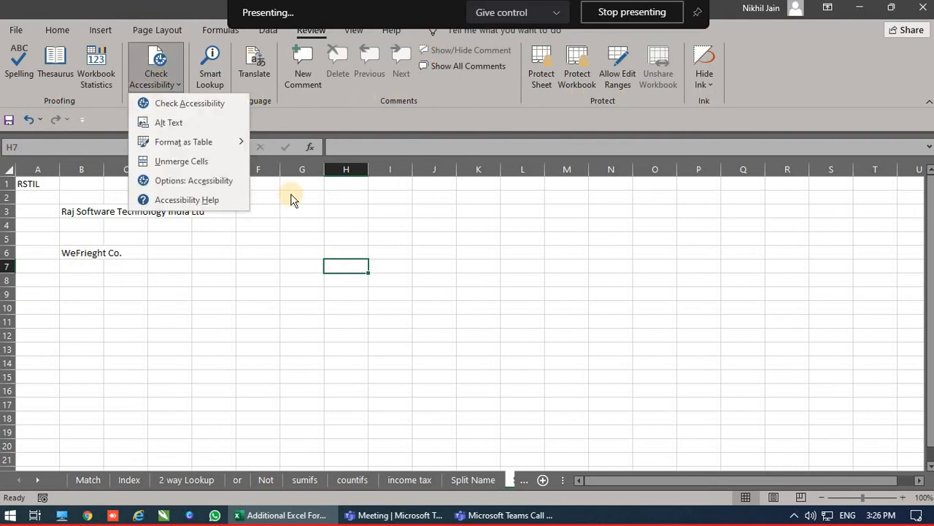
{"action": "left_click", "coordinate": [290, 241]}
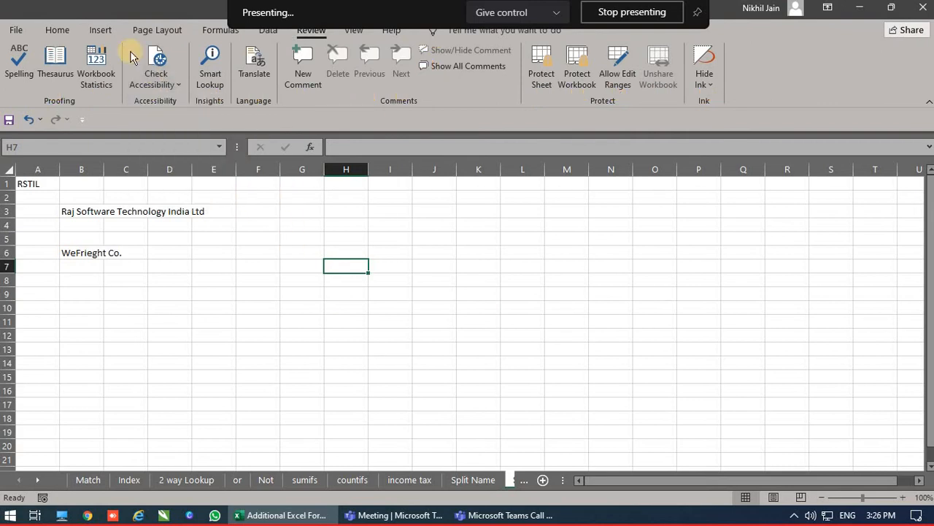
Step: Look through the Customize Ribbon, Accessibility and Language pages of Excel's options and bring up the Advanced options
{"action": "left_click", "coordinate": [13, 31]}
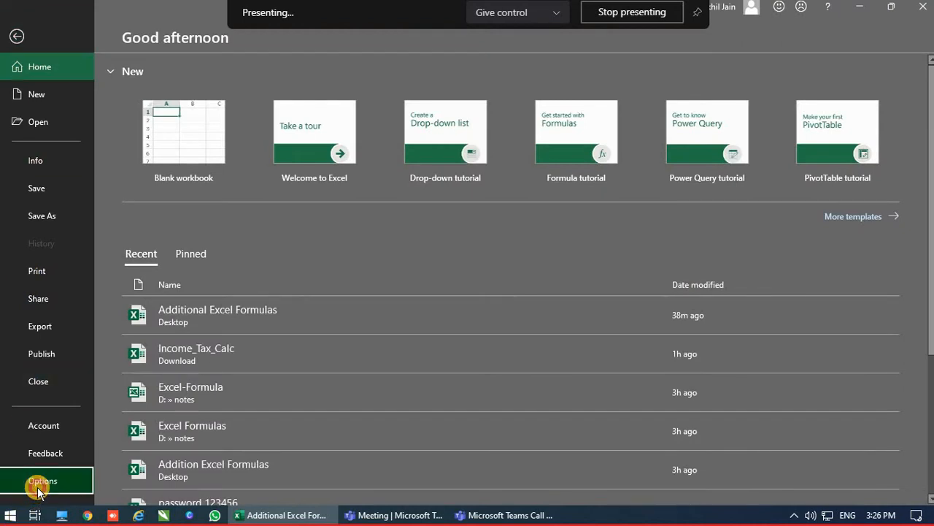
{"action": "left_click", "coordinate": [18, 480]}
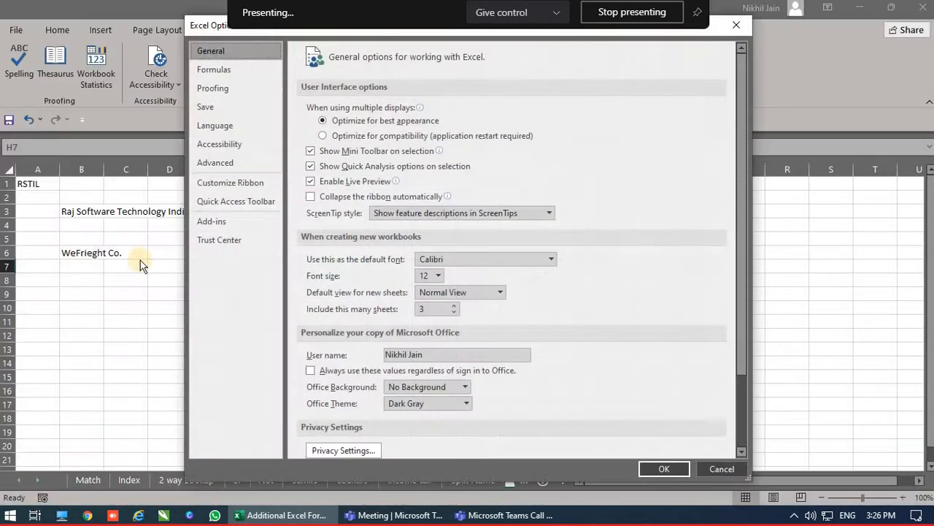
{"action": "left_click", "coordinate": [223, 194]}
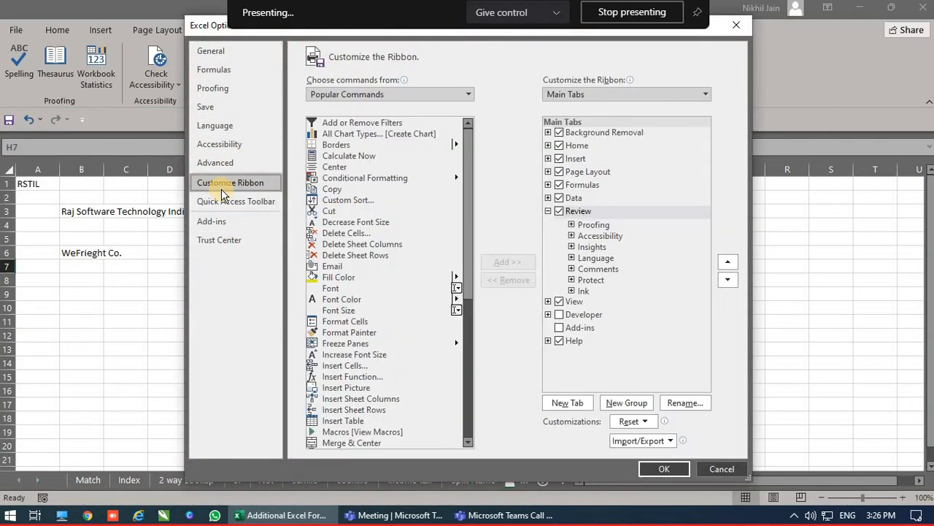
{"action": "left_click", "coordinate": [228, 145]}
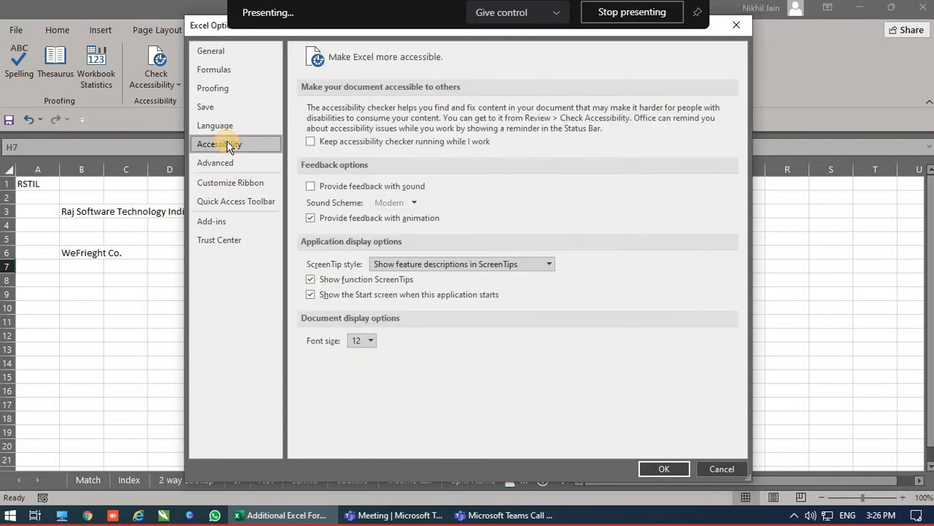
{"action": "left_click", "coordinate": [227, 132]}
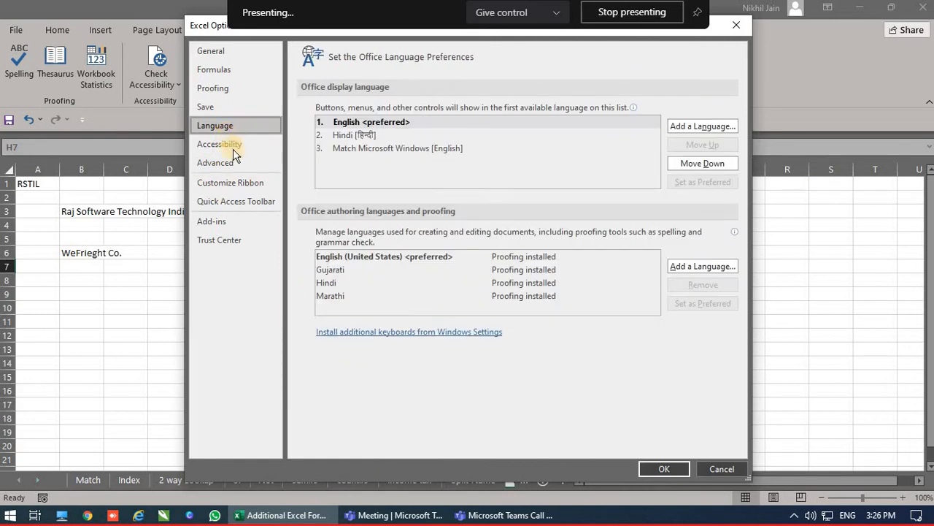
{"action": "left_click", "coordinate": [233, 149]}
{"action": "left_click", "coordinate": [233, 159]}
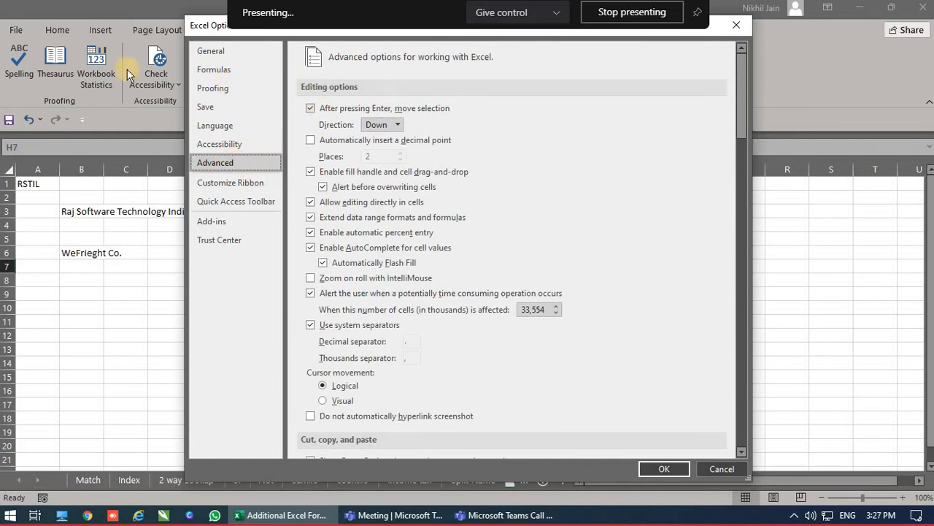
Step: Set the direction in which the selection moves after Enter to Right and apply the options
{"action": "left_click", "coordinate": [397, 126]}
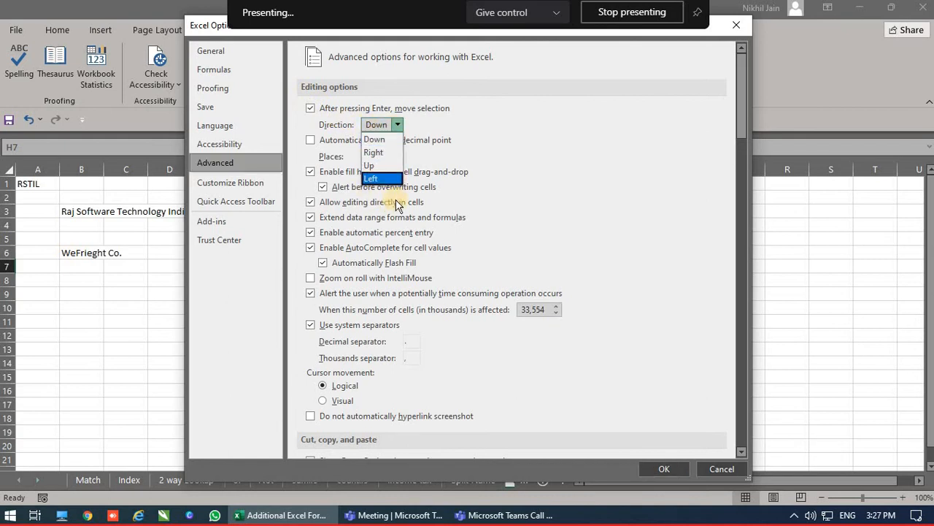
{"action": "left_click", "coordinate": [378, 151]}
{"action": "left_click", "coordinate": [400, 122]}
{"action": "left_click", "coordinate": [390, 128]}
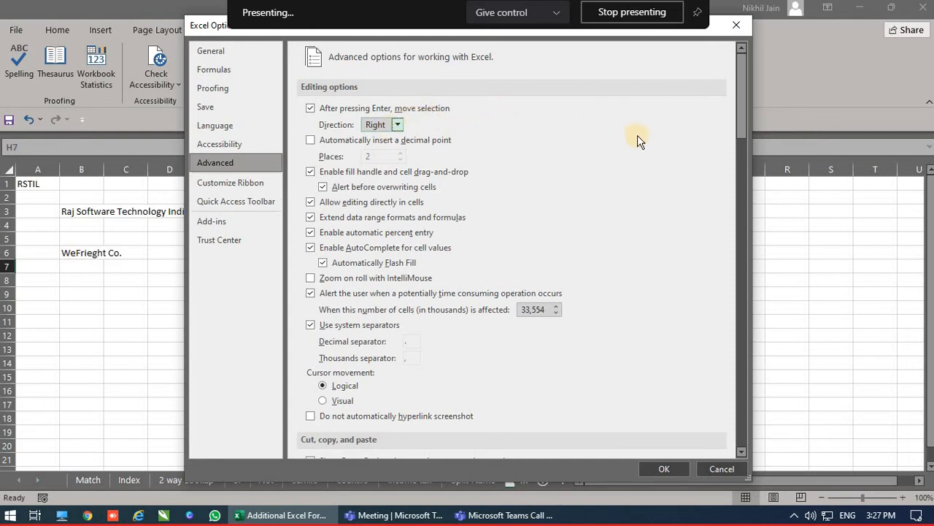
{"action": "left_click", "coordinate": [396, 126]}
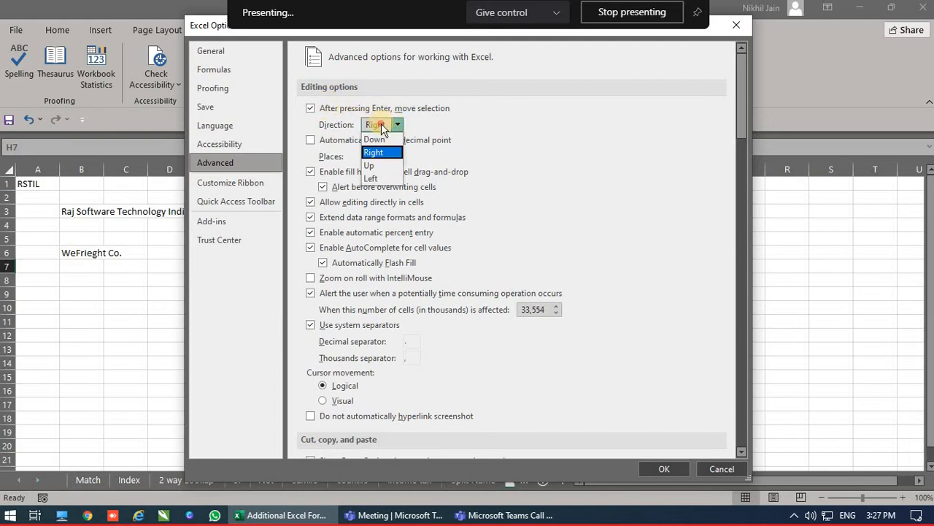
{"action": "left_click", "coordinate": [381, 128]}
{"action": "left_click", "coordinate": [384, 127]}
{"action": "left_click", "coordinate": [380, 139]}
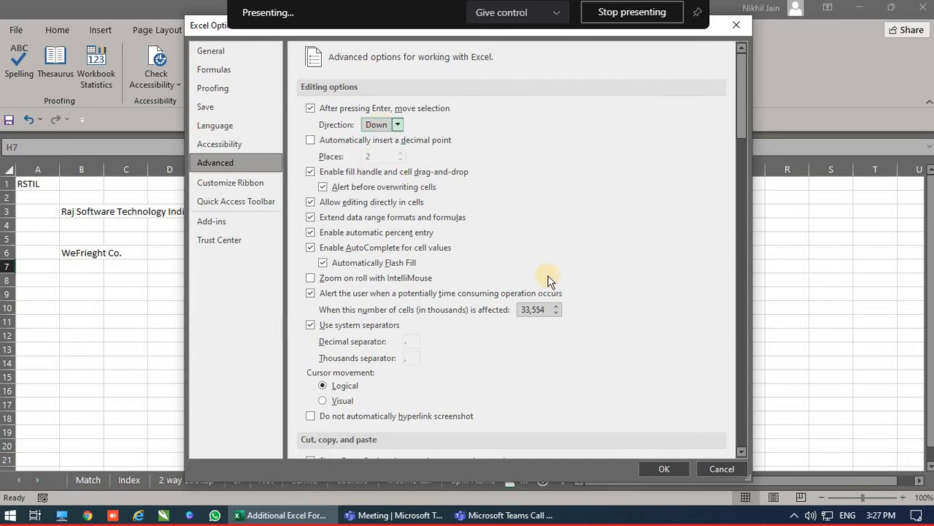
{"action": "left_click", "coordinate": [387, 125]}
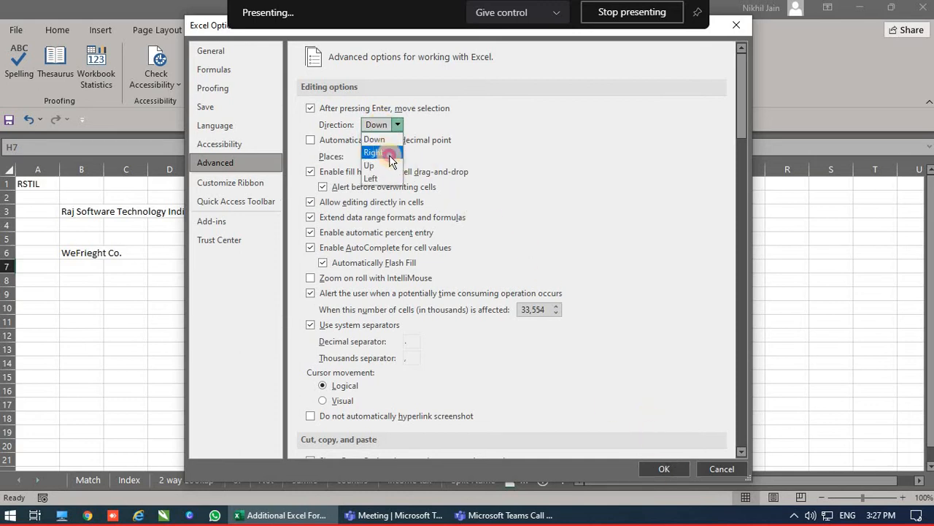
{"action": "left_click", "coordinate": [381, 146]}
{"action": "left_click", "coordinate": [676, 470]}
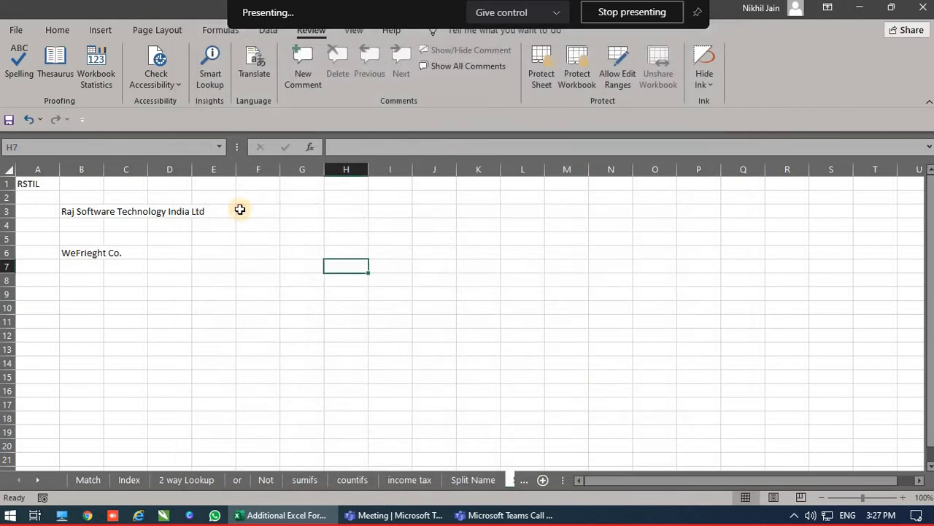
Step: Test the Enter movement direction by advancing the selection along row 3 from cell F3 to N3
{"action": "left_click", "coordinate": [245, 211]}
{"action": "key", "text": "Return"}
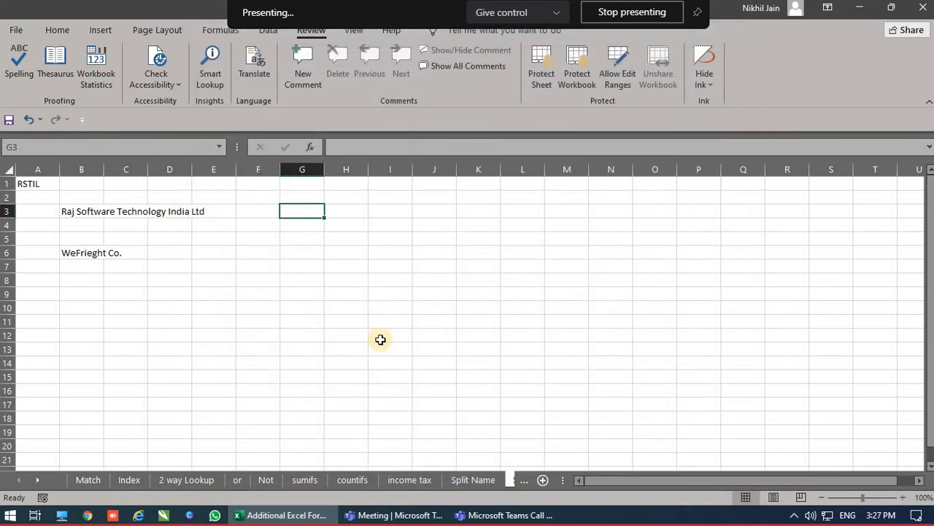
{"action": "key", "text": "Return"}
{"action": "key", "text": "Return"}
{"action": "key", "text": "Return"}
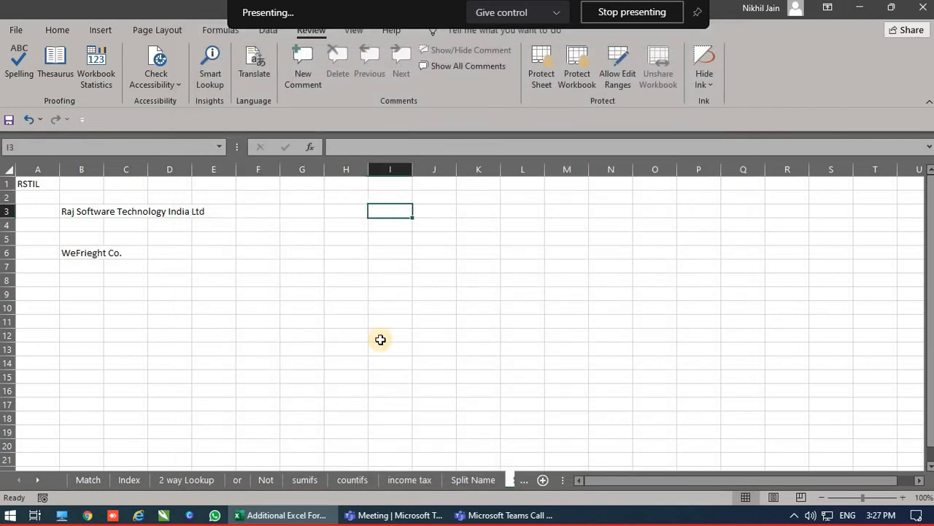
{"action": "key", "text": "Return"}
{"action": "key", "text": "Return"}
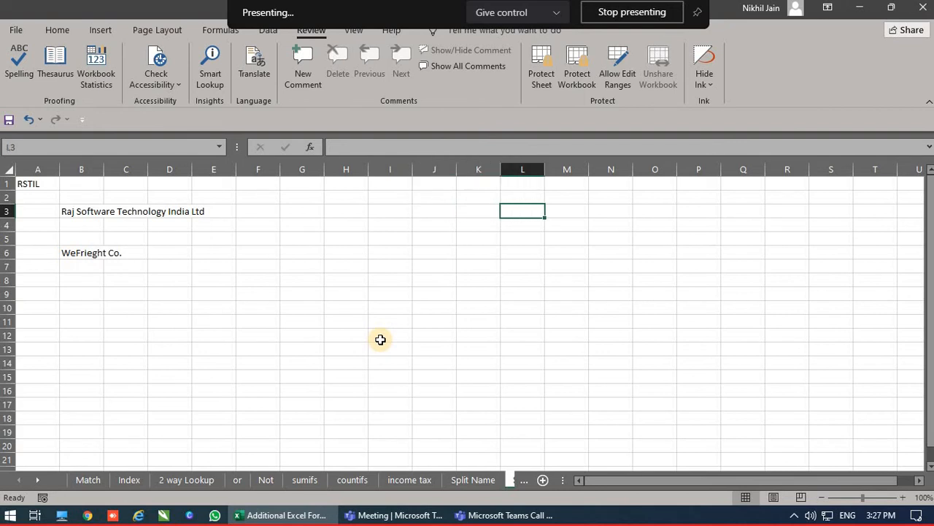
{"action": "key", "text": "Return"}
{"action": "key", "text": "Return"}
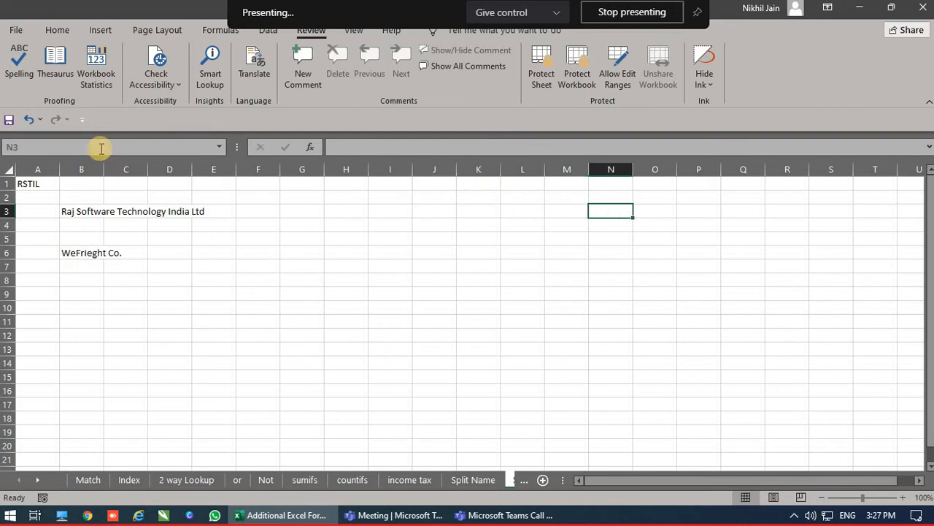
Step: Set the after-Enter selection direction to Down in the advanced options, apply it, and select cell B3
{"action": "left_click", "coordinate": [16, 31]}
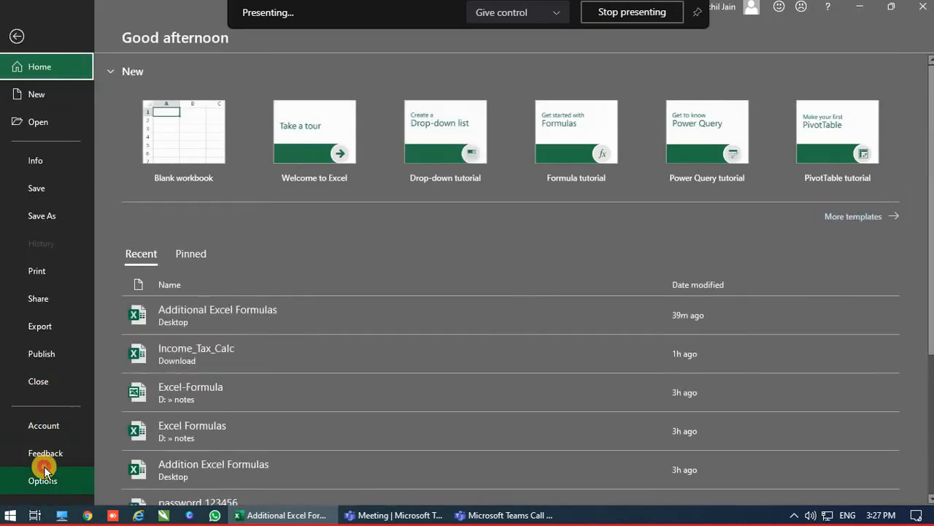
{"action": "left_click", "coordinate": [42, 478]}
{"action": "left_click", "coordinate": [234, 162]}
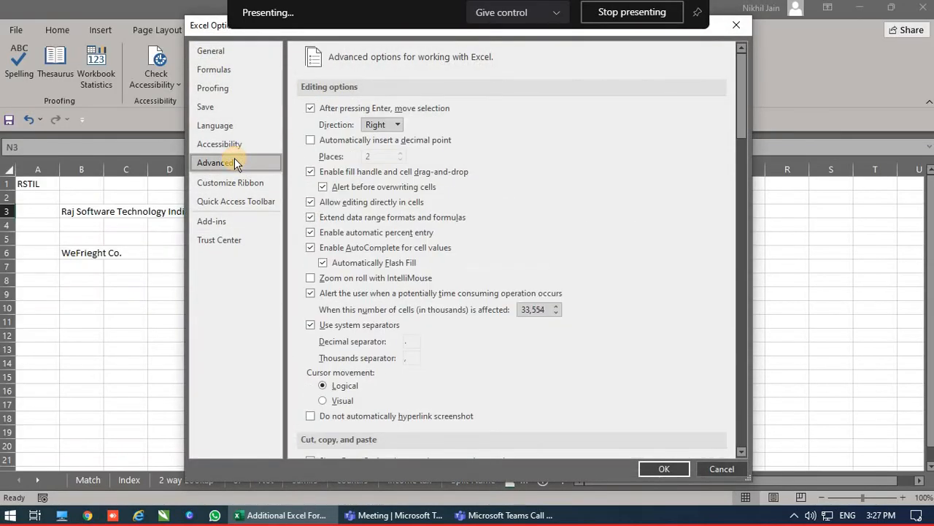
{"action": "left_click", "coordinate": [379, 125]}
{"action": "left_click", "coordinate": [380, 139]}
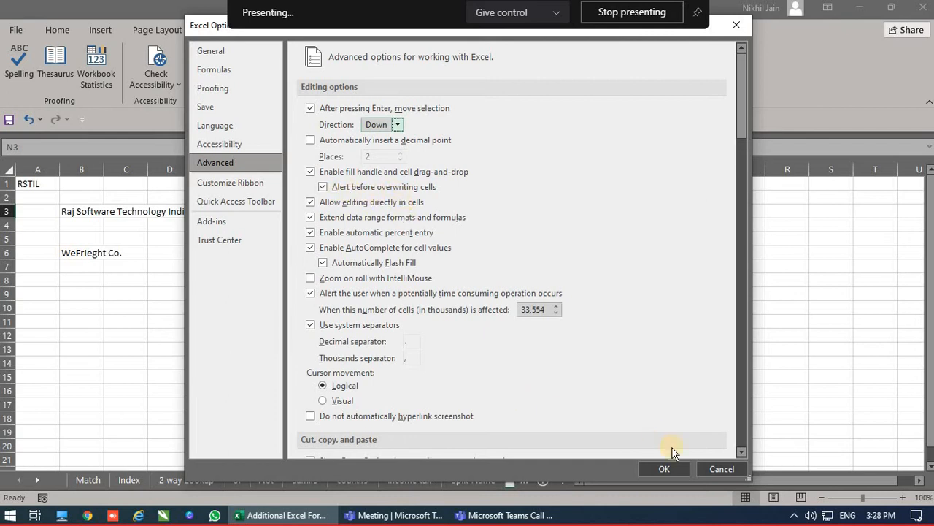
{"action": "left_click", "coordinate": [663, 473]}
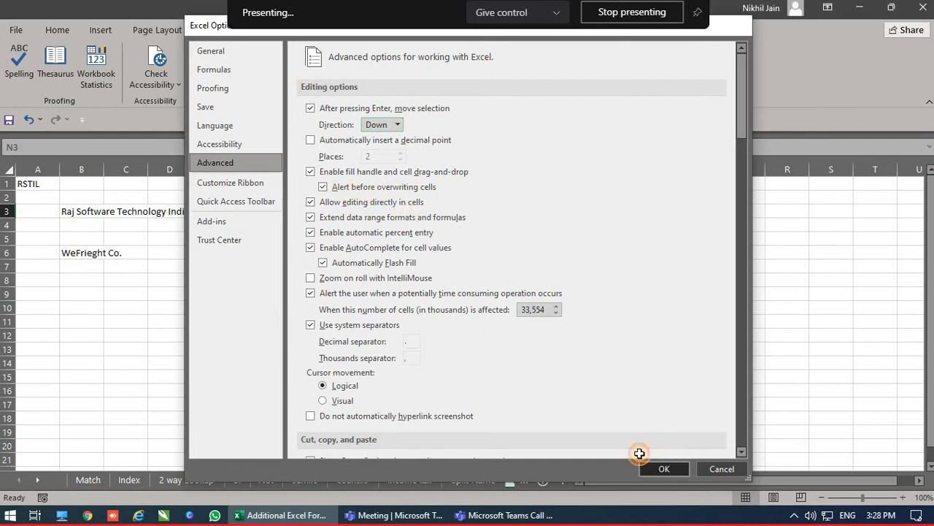
{"action": "left_click", "coordinate": [370, 252]}
{"action": "left_click", "coordinate": [86, 211]}
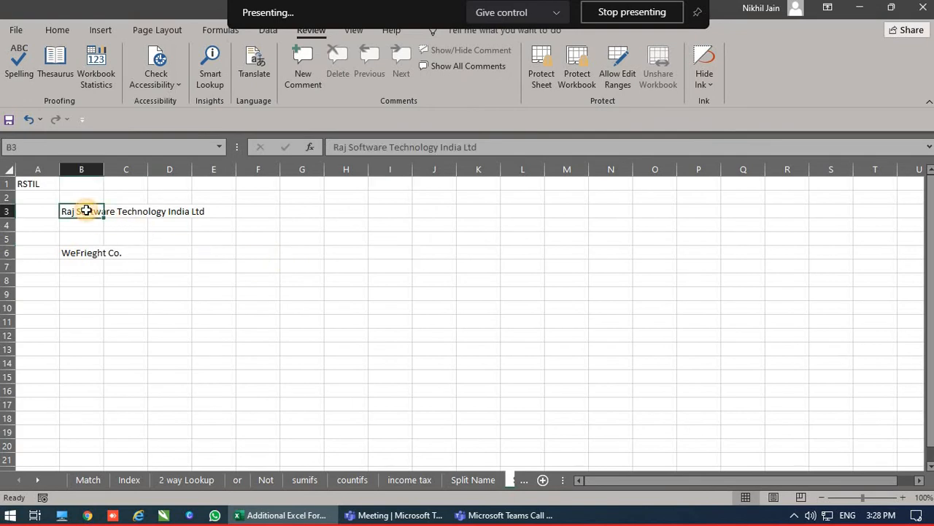
Step: Try to move the company name from cell B3 onto the occupied cell B6, and decline replacing its data
{"action": "left_click_drag", "start_coordinate": [84, 218], "coordinate": [85, 254]}
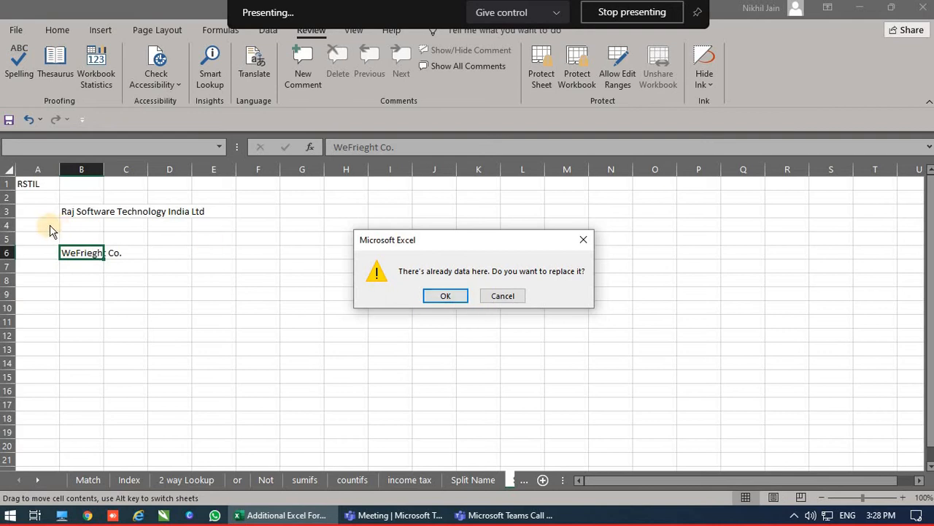
{"action": "left_click", "coordinate": [520, 296]}
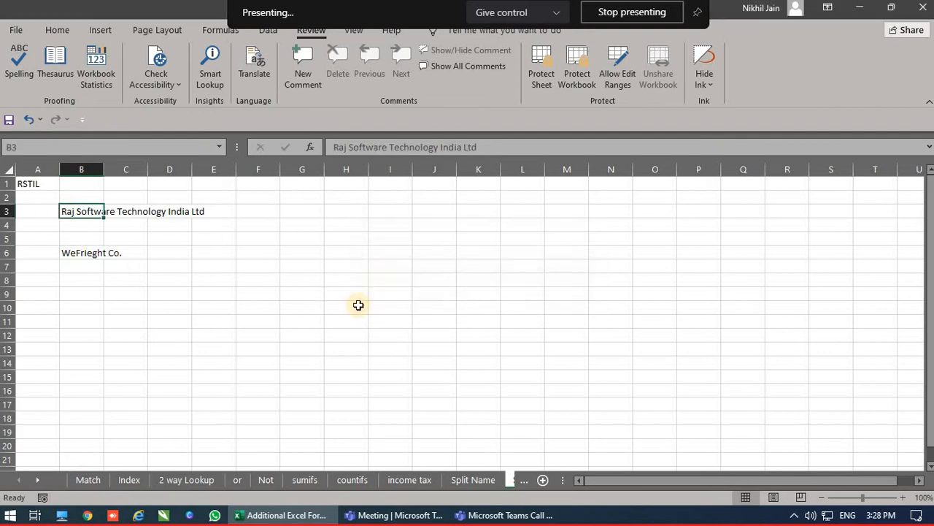
{"action": "left_click", "coordinate": [128, 267]}
{"action": "left_click", "coordinate": [246, 252]}
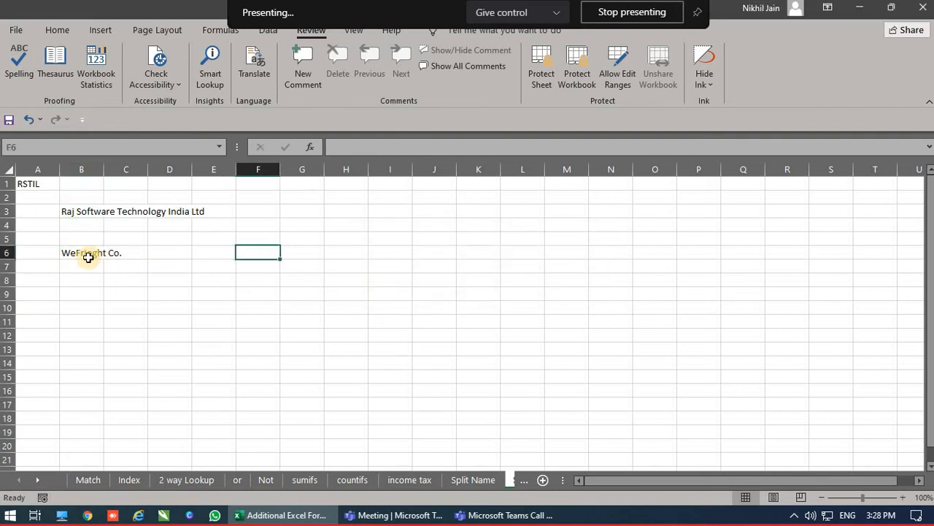
Step: Move the "WeFrieght Co." entry from cell B6 to cell G6
{"action": "left_click", "coordinate": [87, 252]}
{"action": "left_click_drag", "start_coordinate": [88, 248], "coordinate": [302, 252]}
{"action": "left_click", "coordinate": [163, 264]}
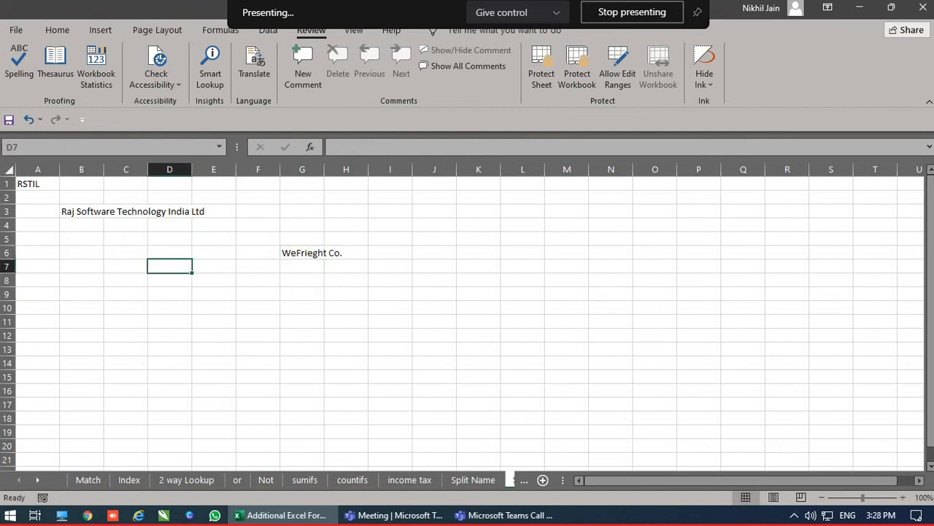
Step: Disable the alert before overwriting cells in the advanced editing options and apply the change
{"action": "left_click", "coordinate": [10, 24]}
{"action": "left_click", "coordinate": [42, 480]}
{"action": "left_click", "coordinate": [235, 158]}
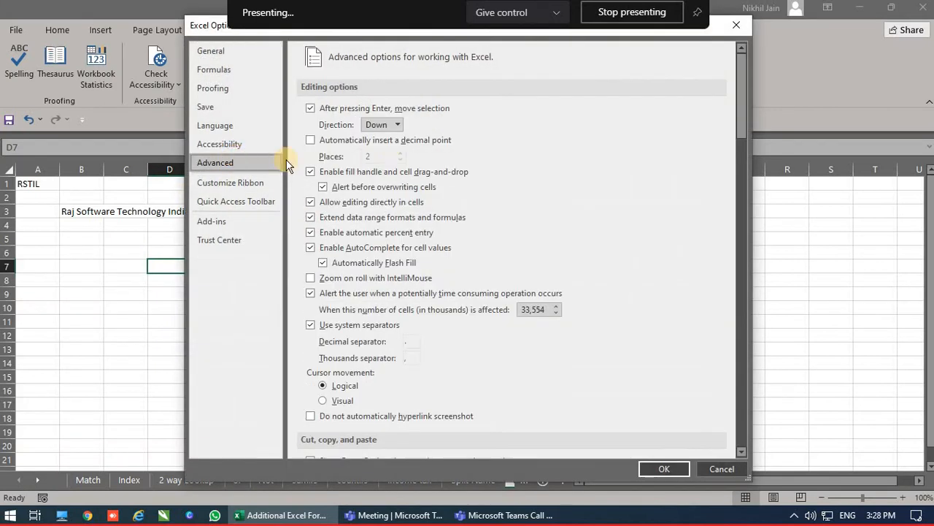
{"action": "left_click", "coordinate": [323, 187]}
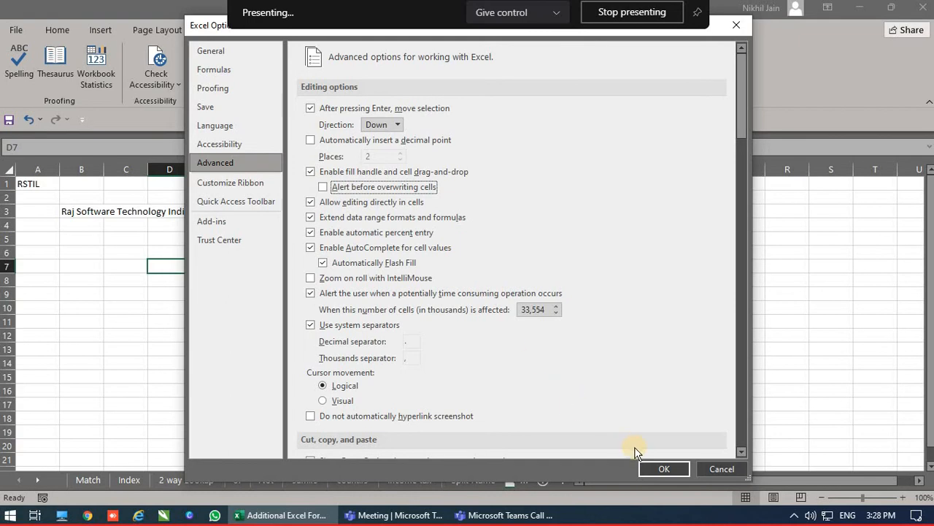
{"action": "left_click", "coordinate": [661, 470]}
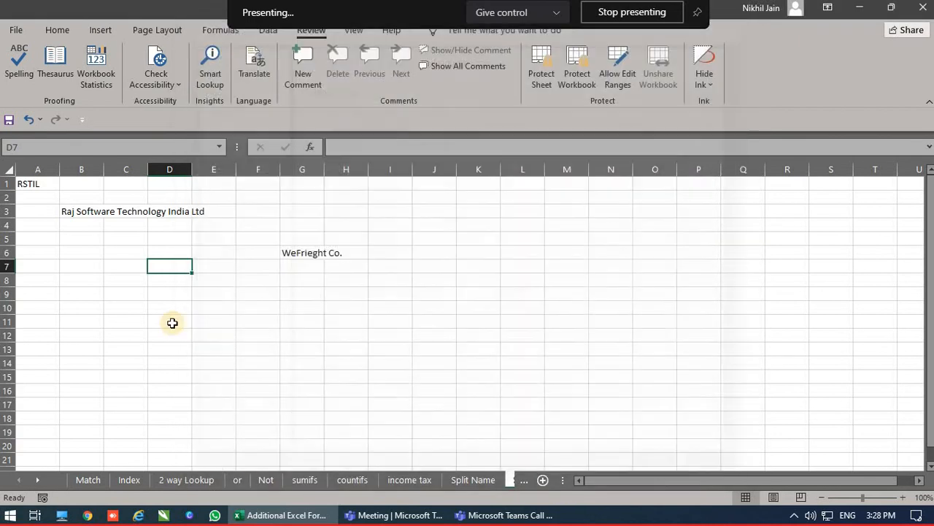
Step: Test overwriting without an alert by moving cell B3 onto G6, and undo the move
{"action": "left_click", "coordinate": [89, 212]}
{"action": "left_click_drag", "start_coordinate": [89, 211], "coordinate": [299, 250]}
{"action": "left_click", "coordinate": [90, 320]}
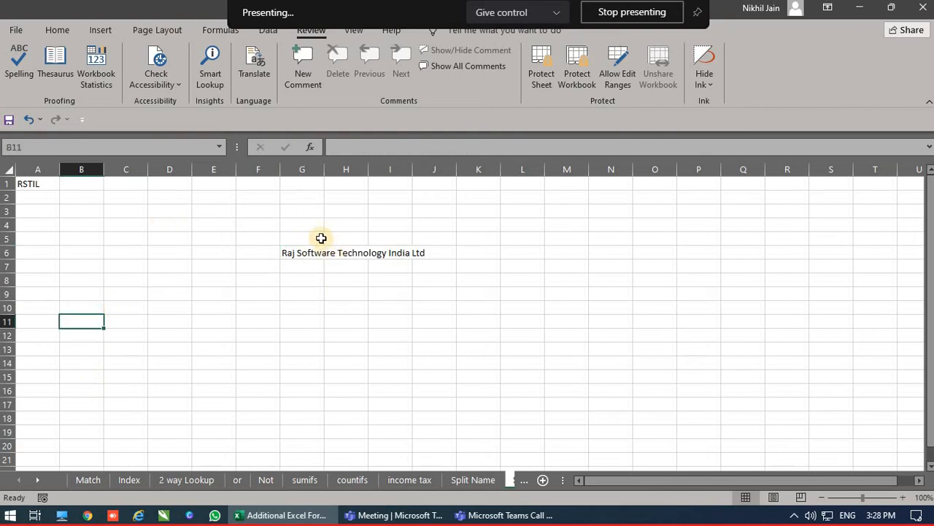
{"action": "key", "text": "ctrl+z"}
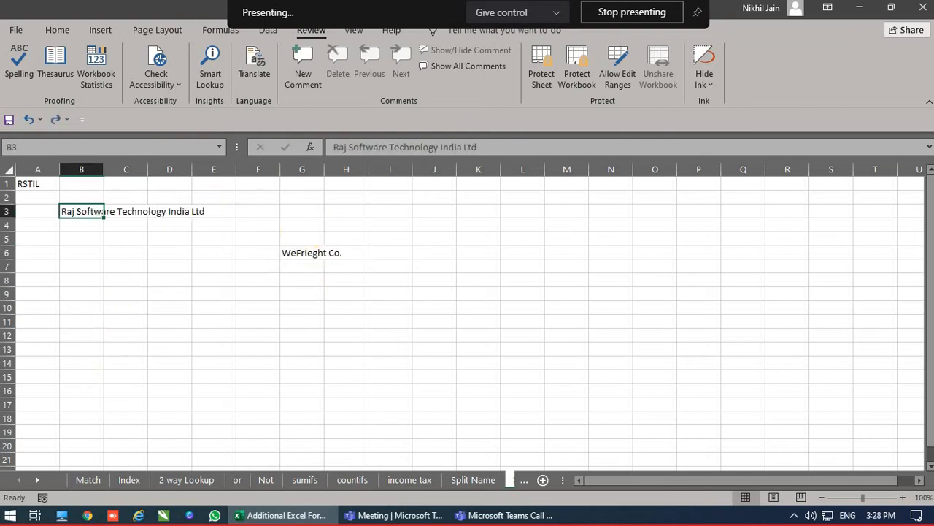
Step: Reopen the advanced options and enable the alert before overwriting cells
{"action": "left_click", "coordinate": [16, 30]}
{"action": "left_click", "coordinate": [30, 480]}
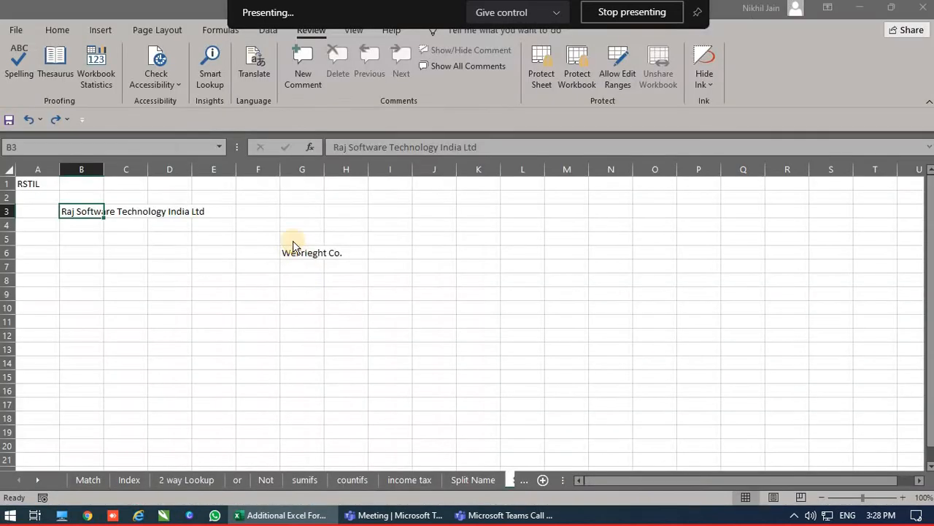
{"action": "left_click", "coordinate": [229, 166]}
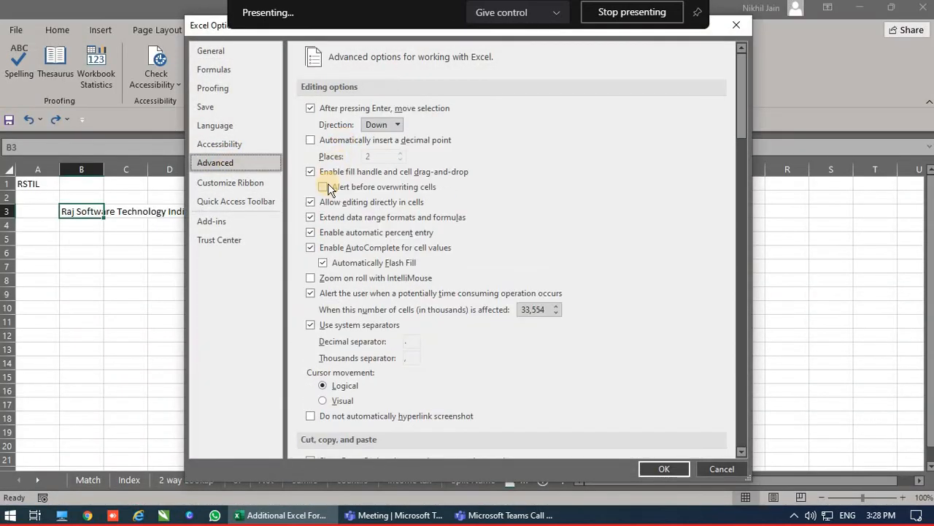
{"action": "left_click", "coordinate": [330, 185]}
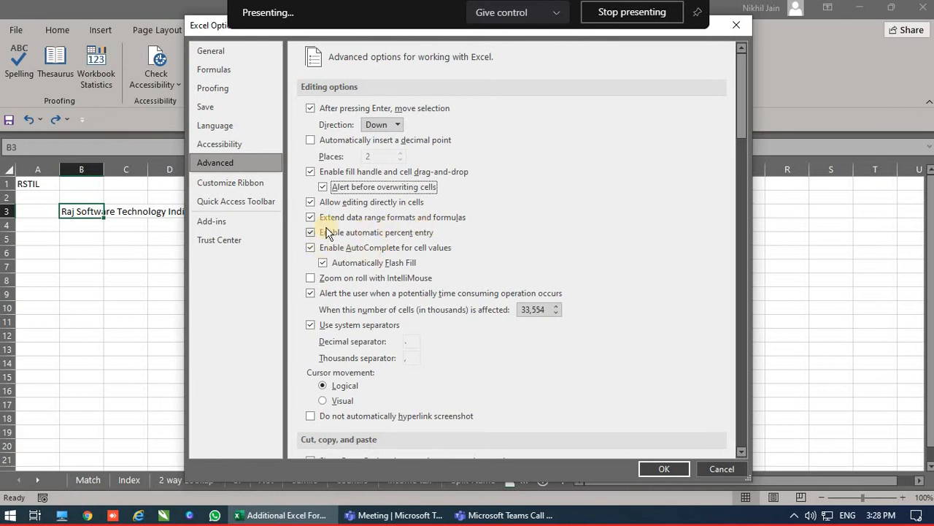
Step: Enable showing the Paste Options button when content is pasted, and apply the options
{"action": "scroll", "coordinate": [346, 211], "scroll_direction": "down", "scroll_amount": 2}
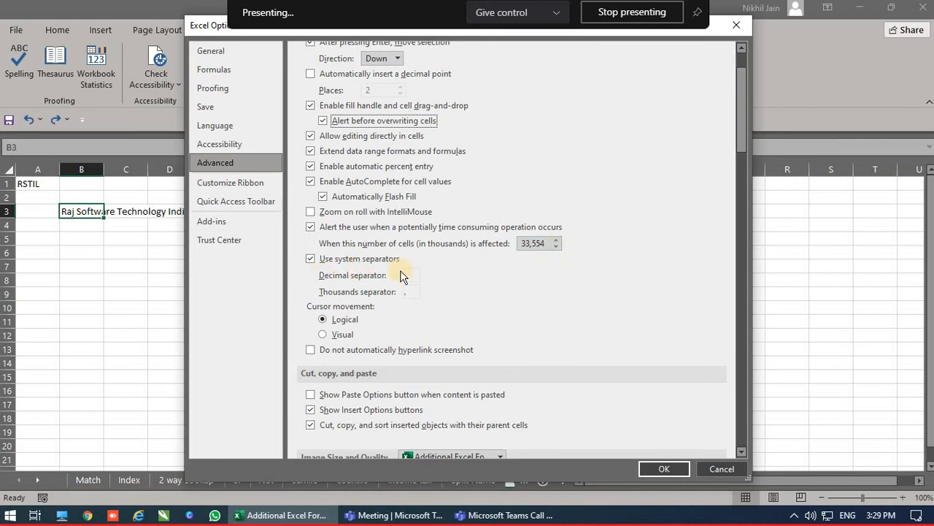
{"action": "scroll", "coordinate": [387, 256], "scroll_direction": "down", "scroll_amount": 3}
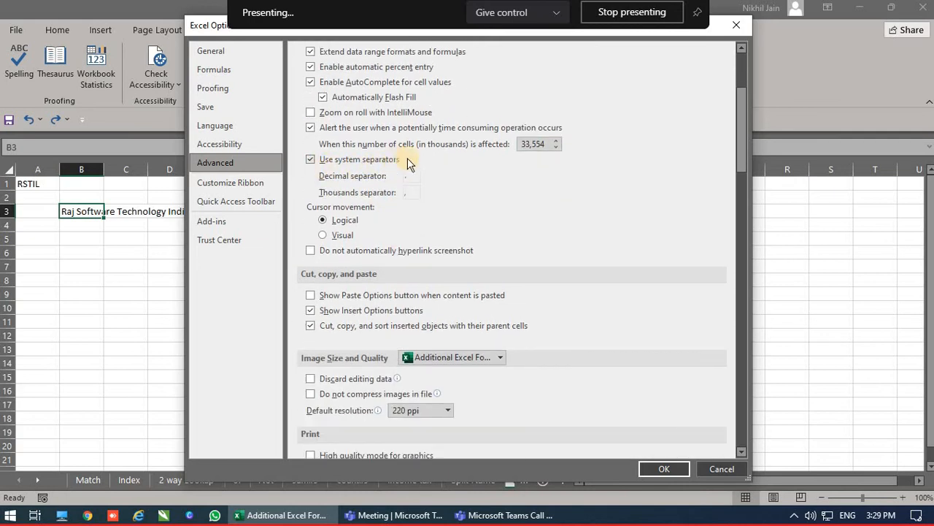
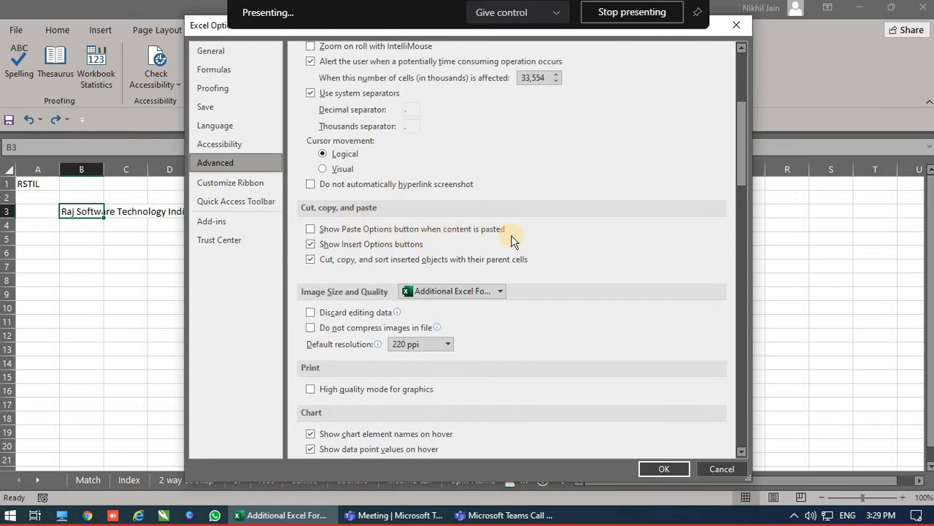
{"action": "left_click", "coordinate": [311, 230]}
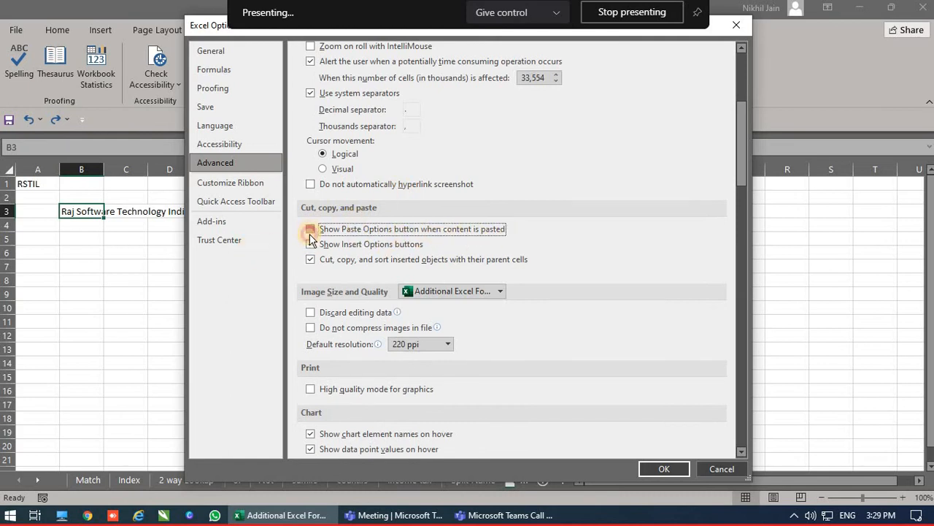
{"action": "left_click", "coordinate": [660, 467]}
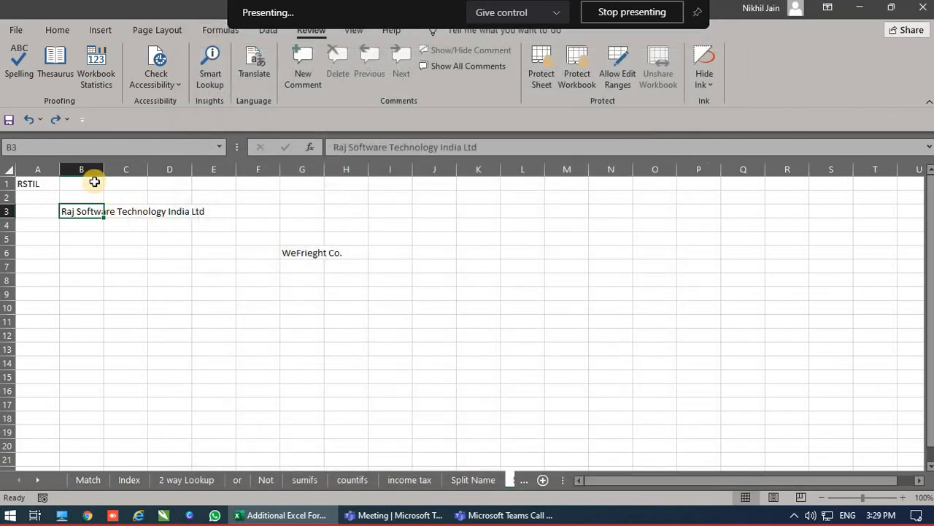
Step: Copy cell B3 to B10, choose Keep Source Formatting from the paste options, and end copy mode
{"action": "key", "text": "ctrl+c"}
{"action": "left_click", "coordinate": [96, 312]}
{"action": "key", "text": "ctrl+v"}
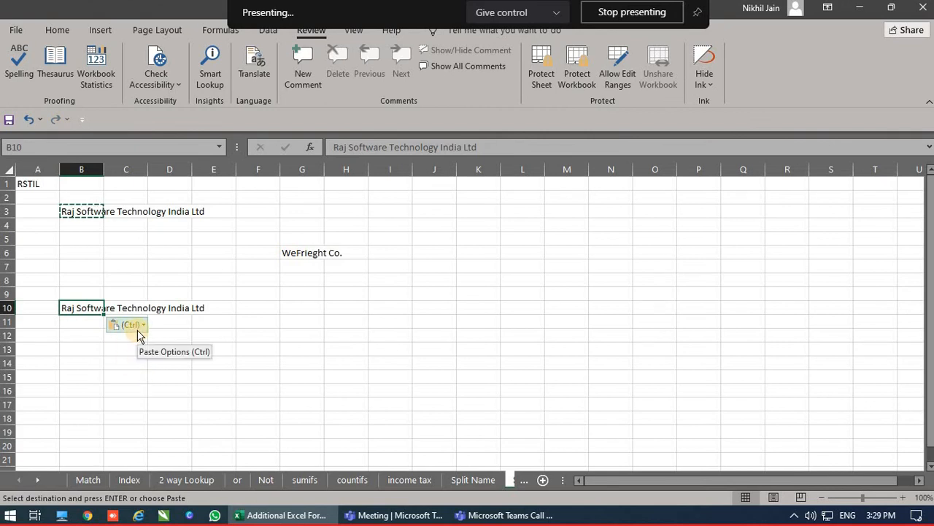
{"action": "left_click", "coordinate": [138, 330]}
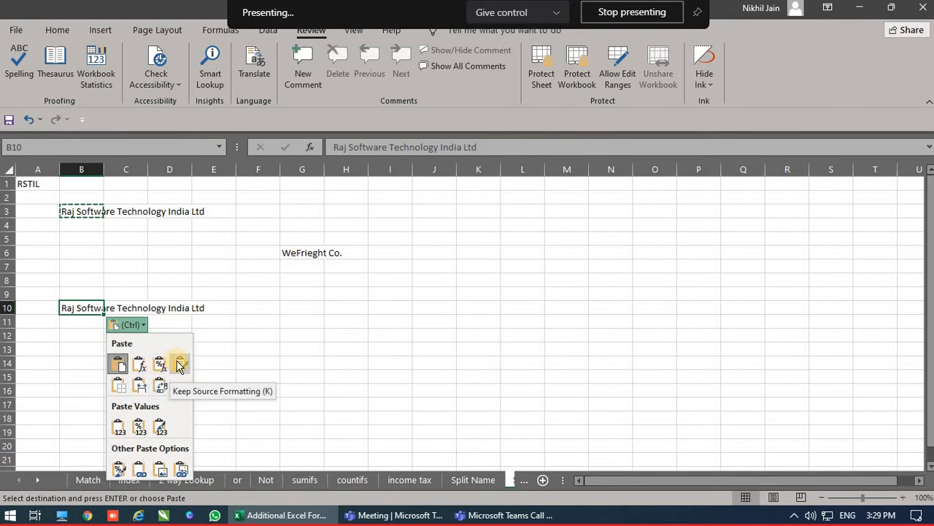
{"action": "left_click", "coordinate": [181, 365]}
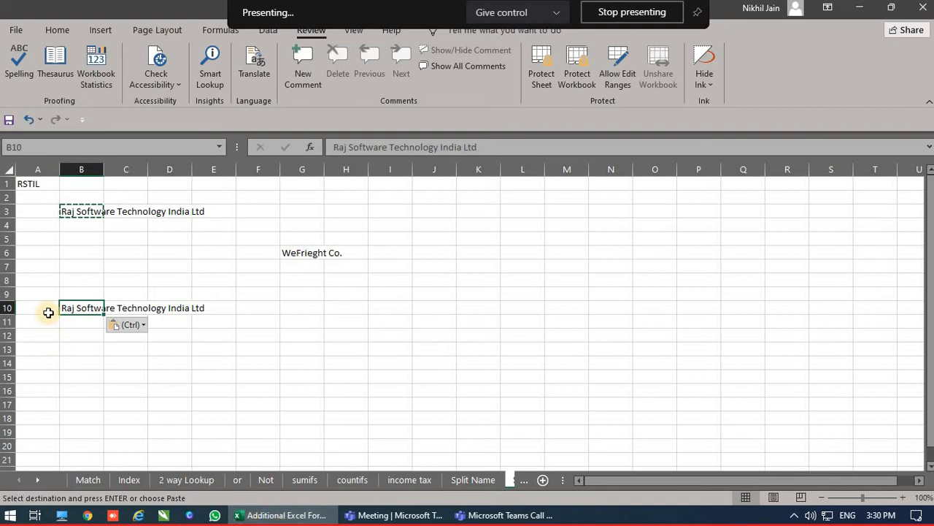
{"action": "key", "text": "Escape"}
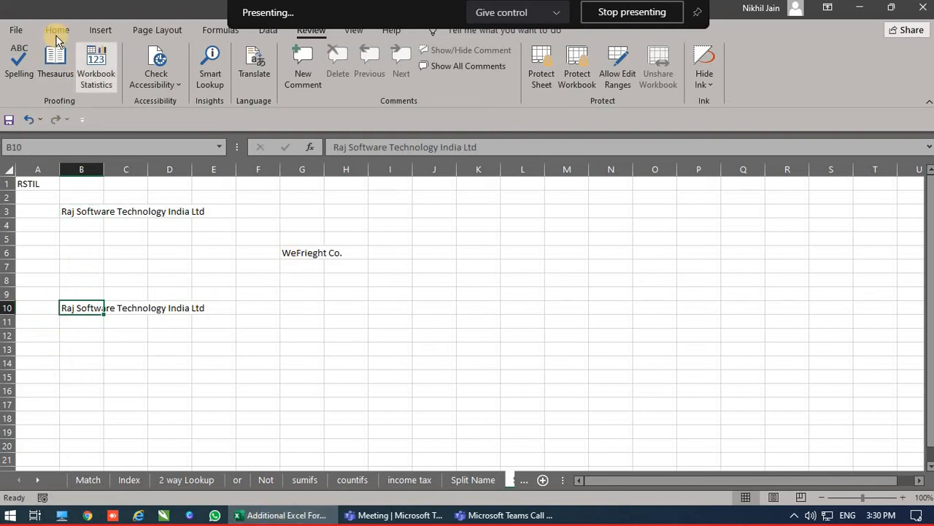
Step: Reopen the advanced options and disable showing the Paste Options button when content is pasted
{"action": "left_click", "coordinate": [19, 32]}
{"action": "key", "text": "Escape"}
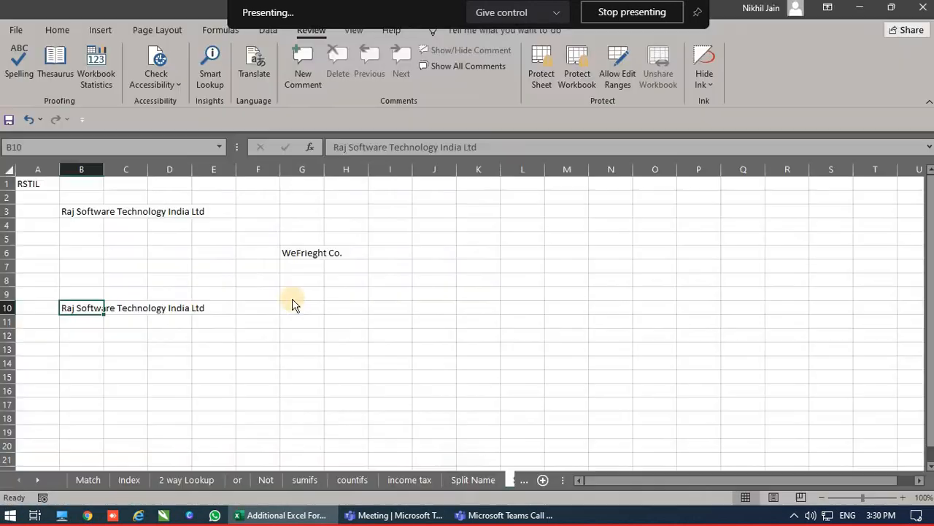
{"action": "left_click", "coordinate": [208, 162]}
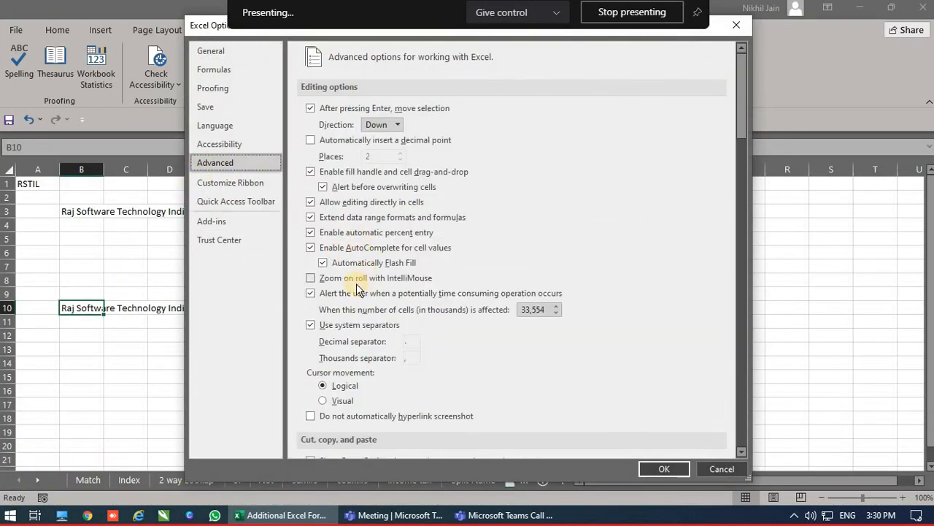
{"action": "scroll", "coordinate": [343, 281], "scroll_direction": "down", "scroll_amount": 2}
{"action": "scroll", "coordinate": [323, 343], "scroll_direction": "down", "scroll_amount": 3}
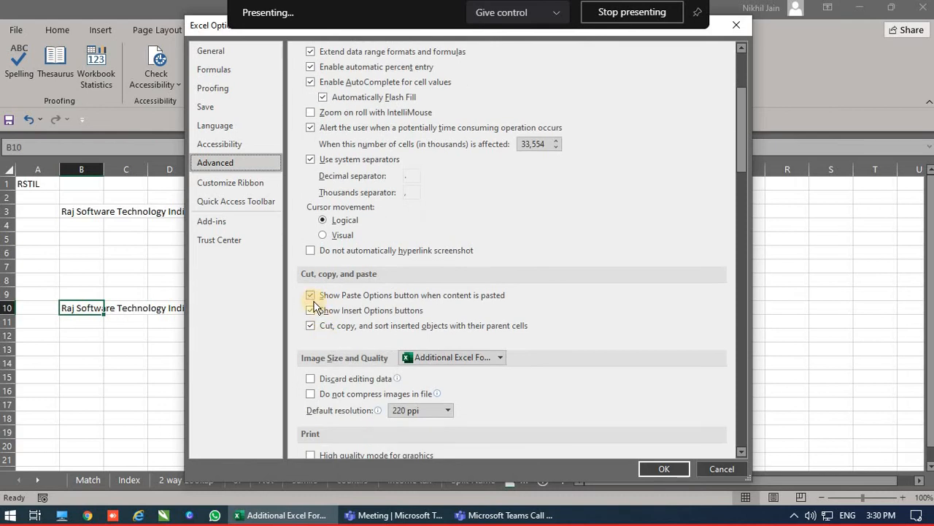
{"action": "left_click", "coordinate": [311, 297]}
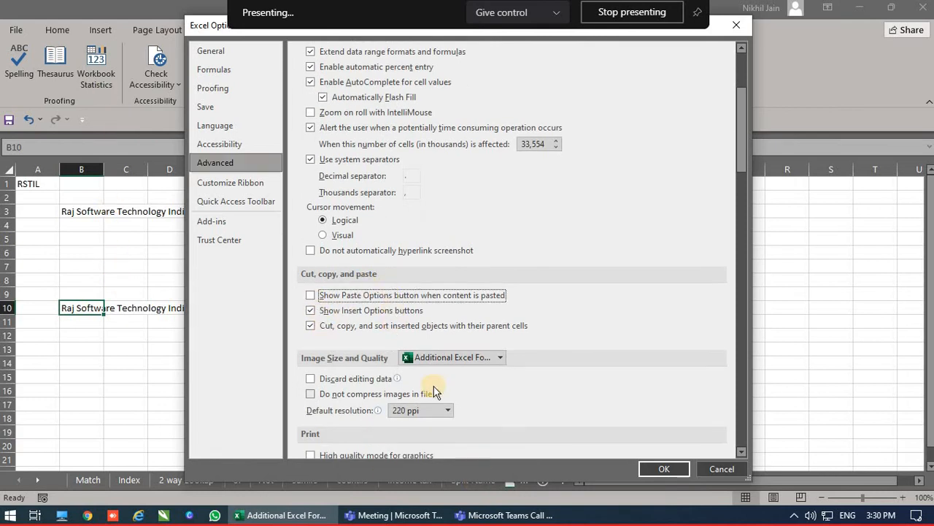
Step: Try High fidelity as the workbook's default image resolution, and set it back to 220 ppi
{"action": "scroll", "coordinate": [340, 323], "scroll_direction": "down", "scroll_amount": 4}
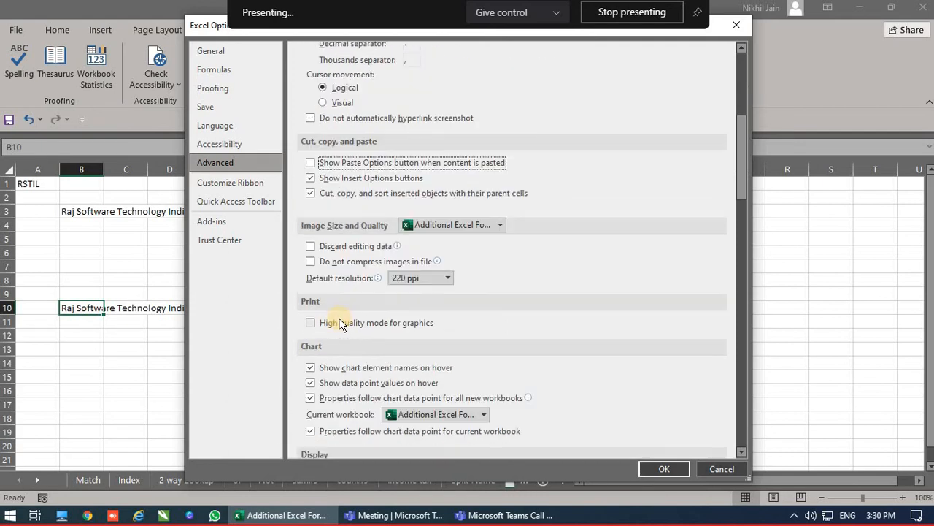
{"action": "scroll", "coordinate": [341, 323], "scroll_direction": "down", "scroll_amount": 3}
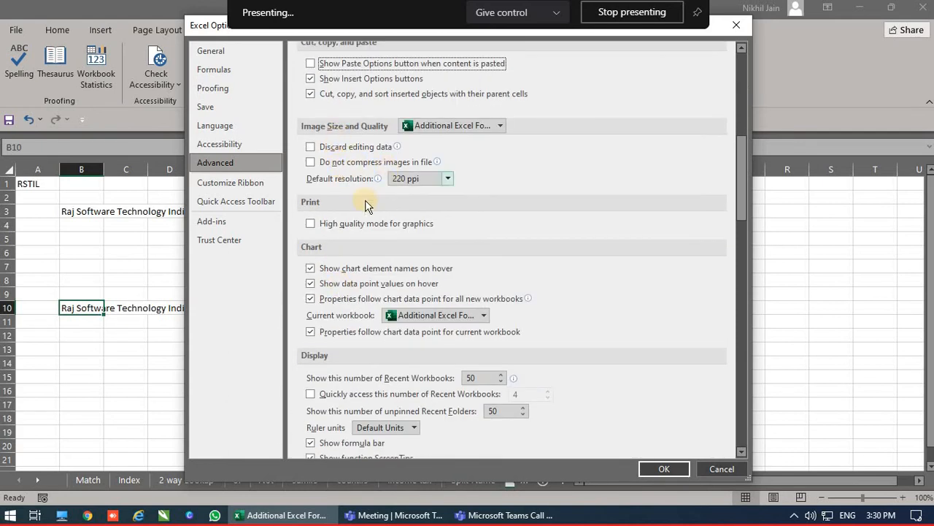
{"action": "mouse_move", "coordinate": [348, 183]}
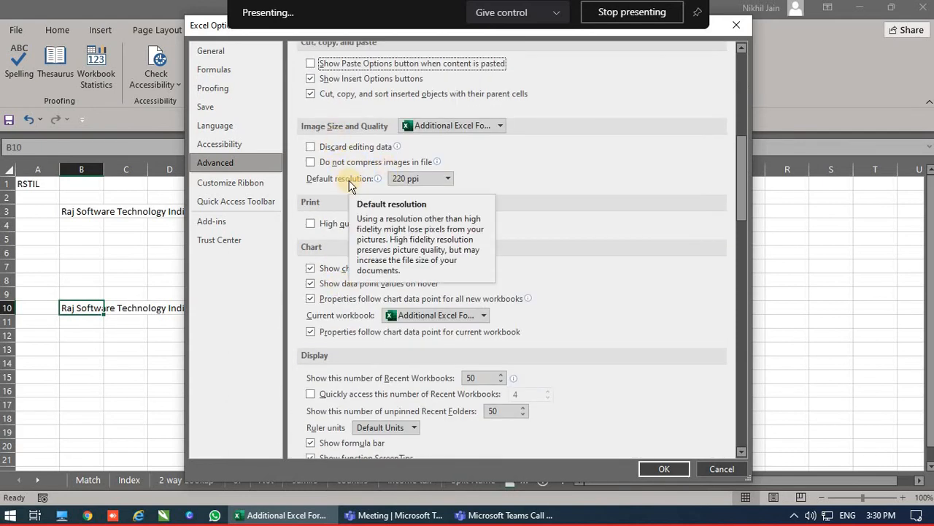
{"action": "left_click", "coordinate": [448, 179]}
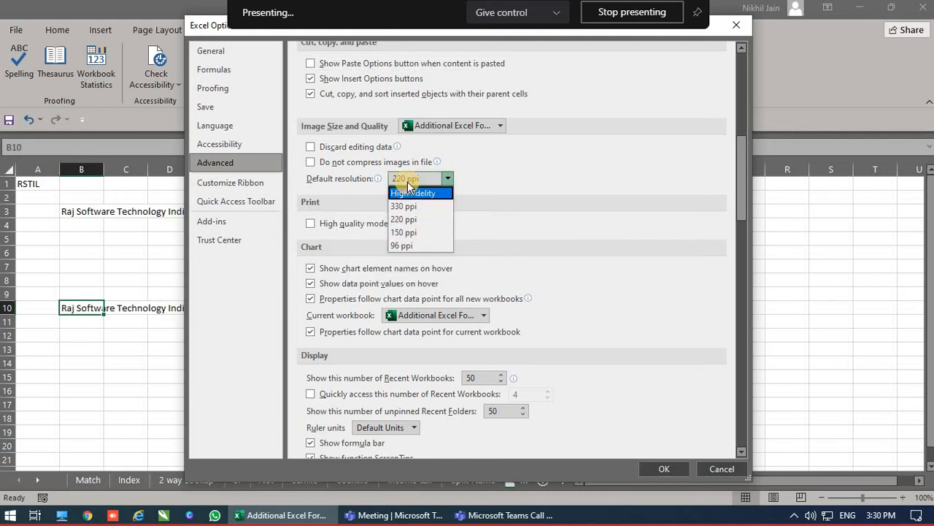
{"action": "left_click", "coordinate": [429, 194]}
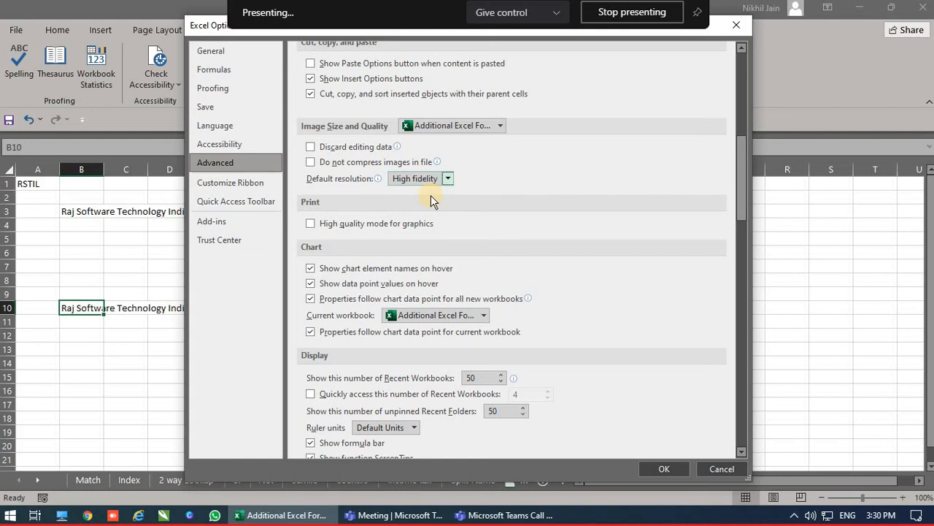
{"action": "left_click", "coordinate": [451, 179]}
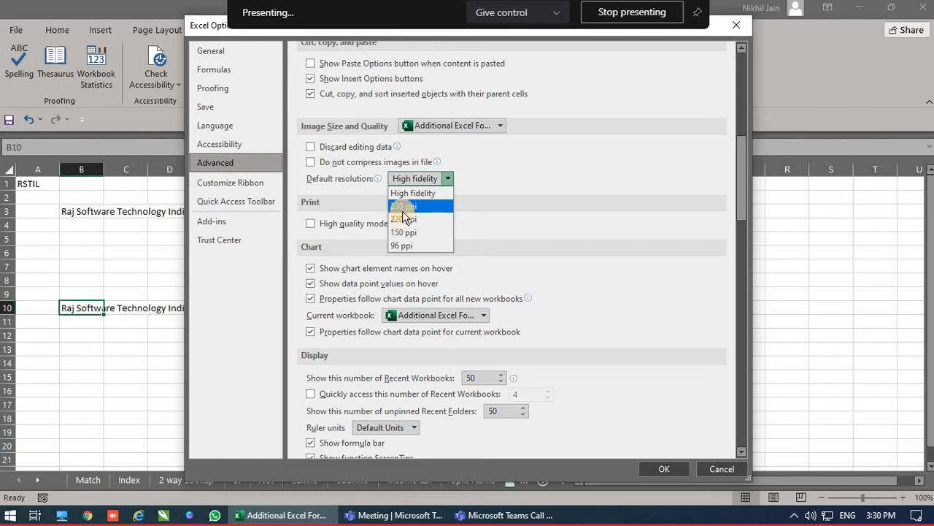
{"action": "left_click", "coordinate": [409, 219]}
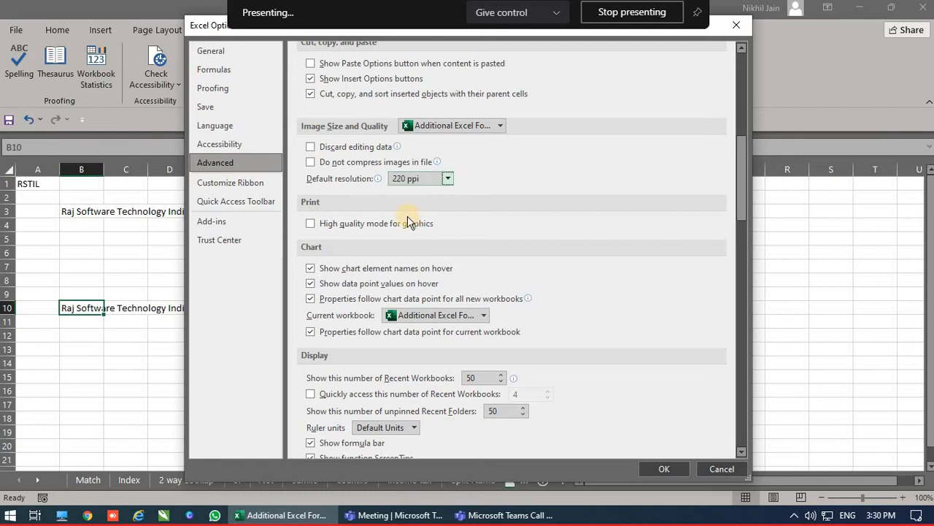
Step: Turn on the print option for high quality mode for graphics and turn it off again
{"action": "scroll", "coordinate": [409, 222], "scroll_direction": "down", "scroll_amount": 1}
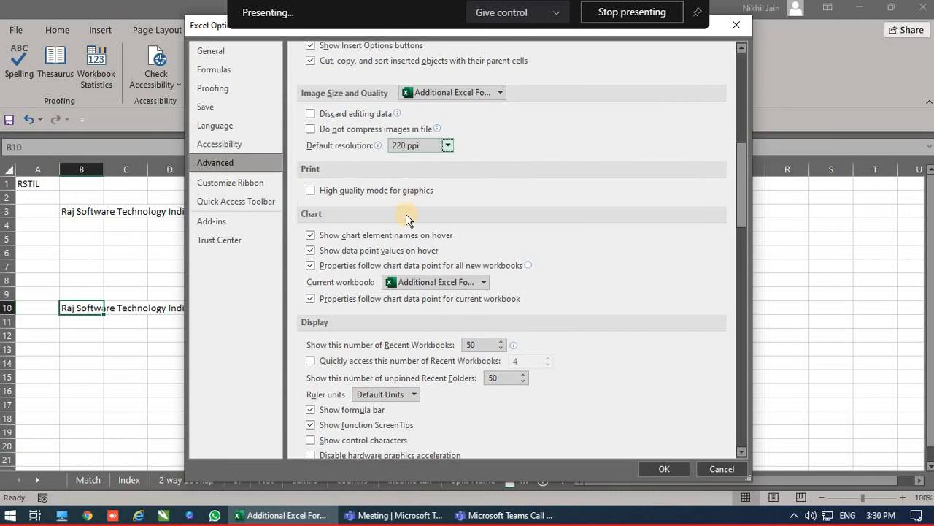
{"action": "left_click", "coordinate": [322, 196]}
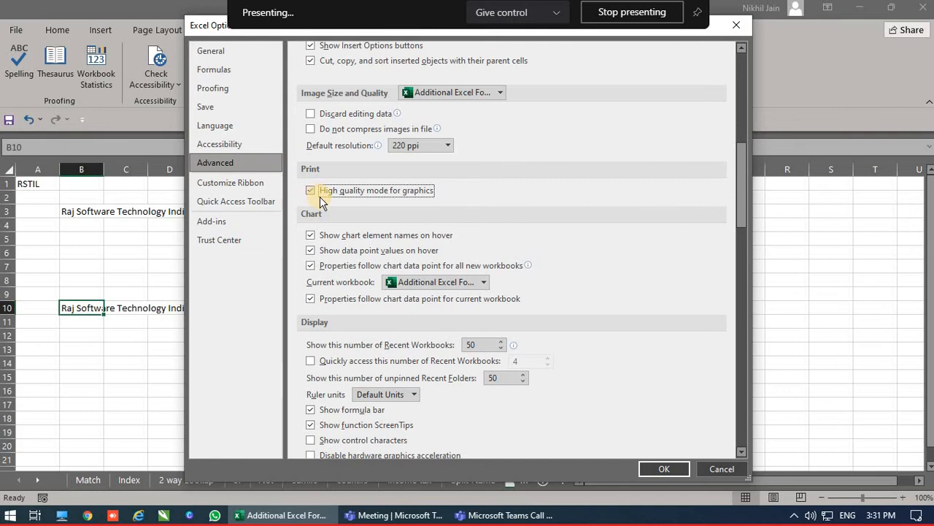
{"action": "left_click", "coordinate": [320, 197]}
{"action": "scroll", "coordinate": [467, 256], "scroll_direction": "down", "scroll_amount": 3}
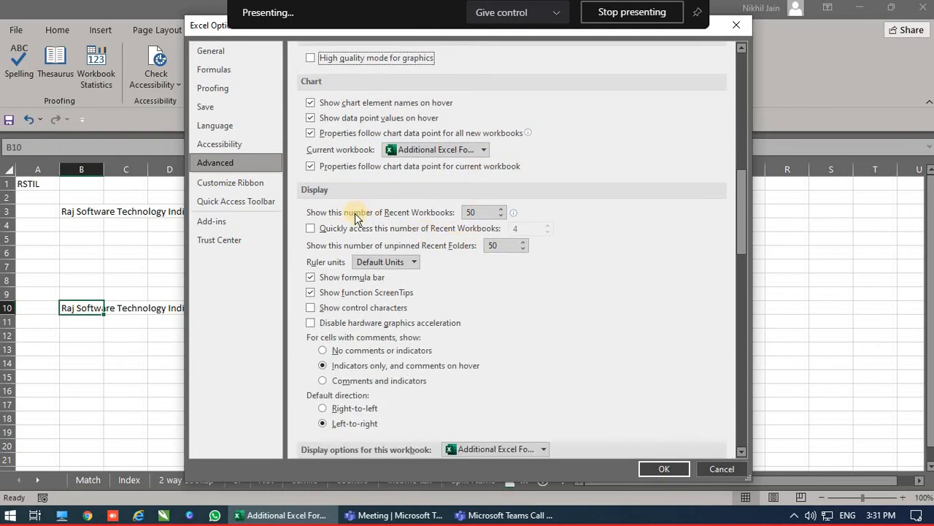
Step: Set the number of Recent Workbooks and of unpinned Recent Folders to 5 each, apply, and view the recent workbooks list
{"action": "left_click", "coordinate": [501, 215]}
{"action": "left_click", "coordinate": [501, 216]}
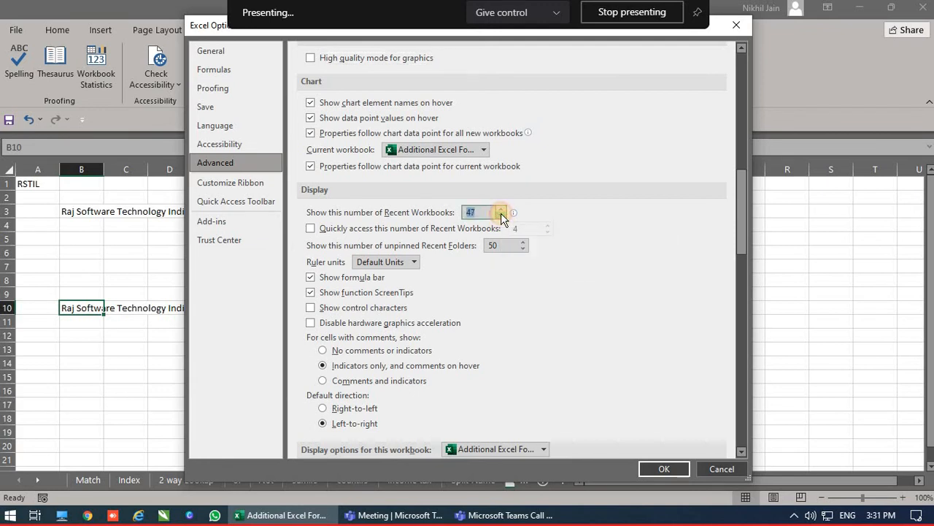
{"action": "left_click", "coordinate": [500, 215]}
{"action": "type", "text": "5"}
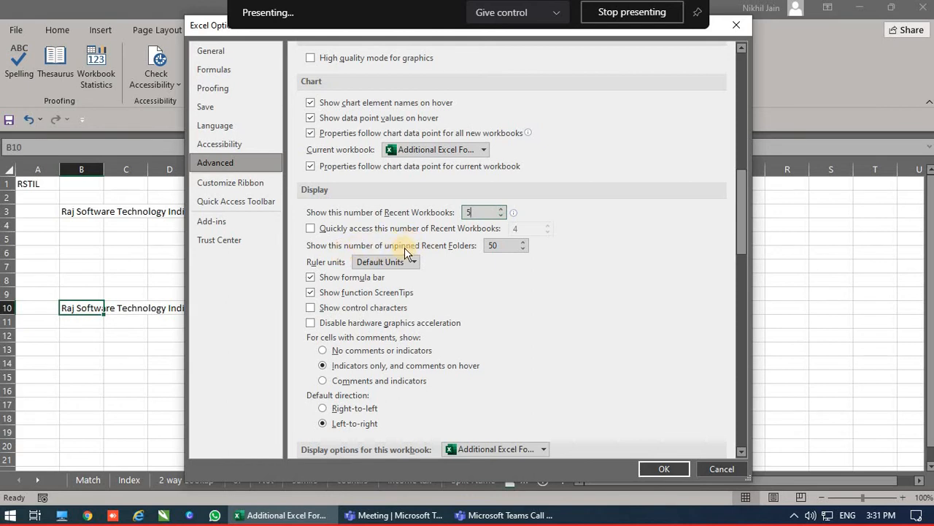
{"action": "left_click", "coordinate": [504, 248]}
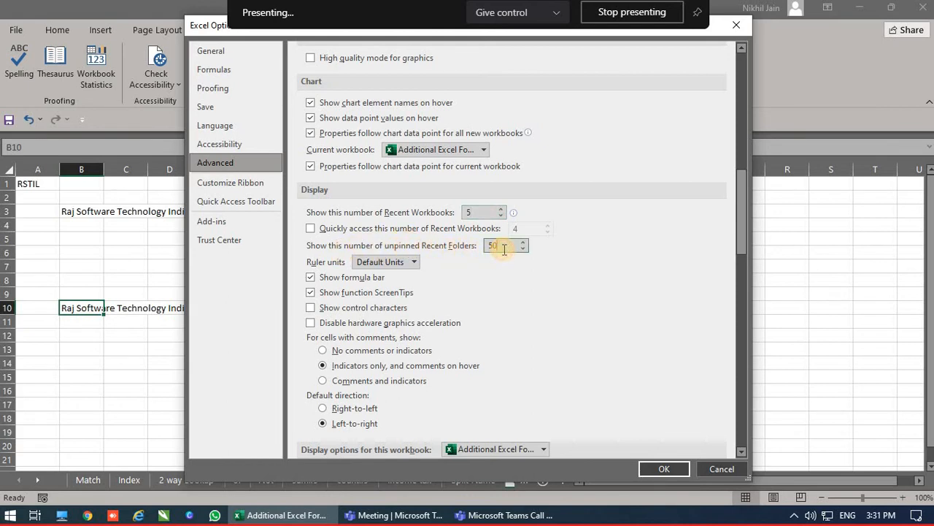
{"action": "key", "text": "BackSpace"}
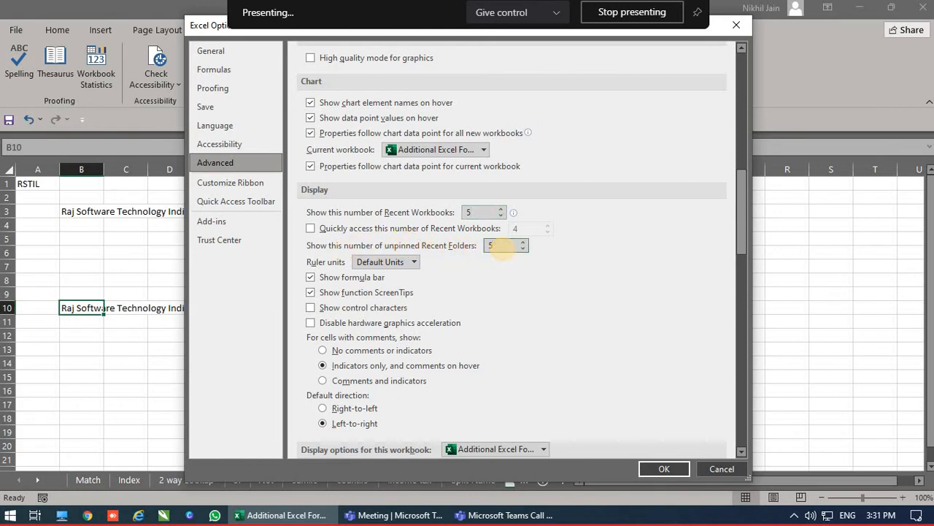
{"action": "left_click", "coordinate": [666, 469]}
{"action": "left_click", "coordinate": [16, 30]}
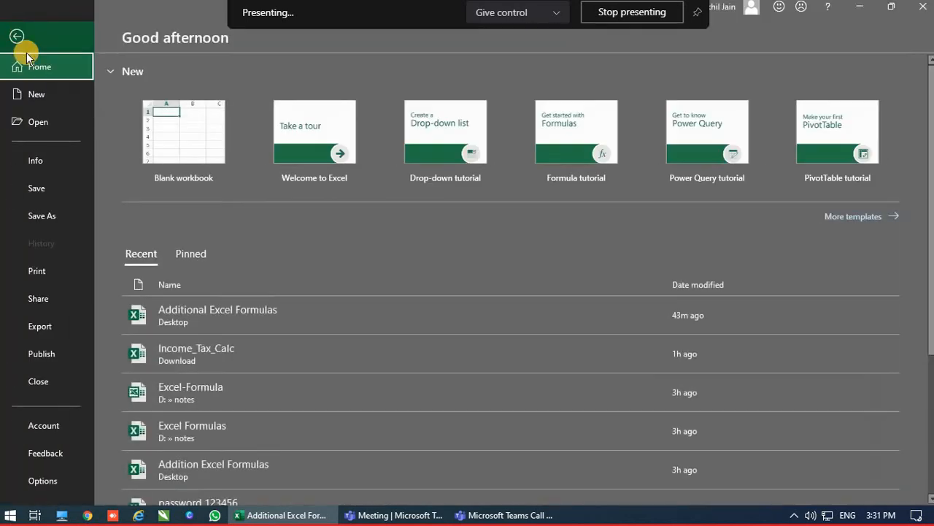
{"action": "left_click", "coordinate": [47, 121]}
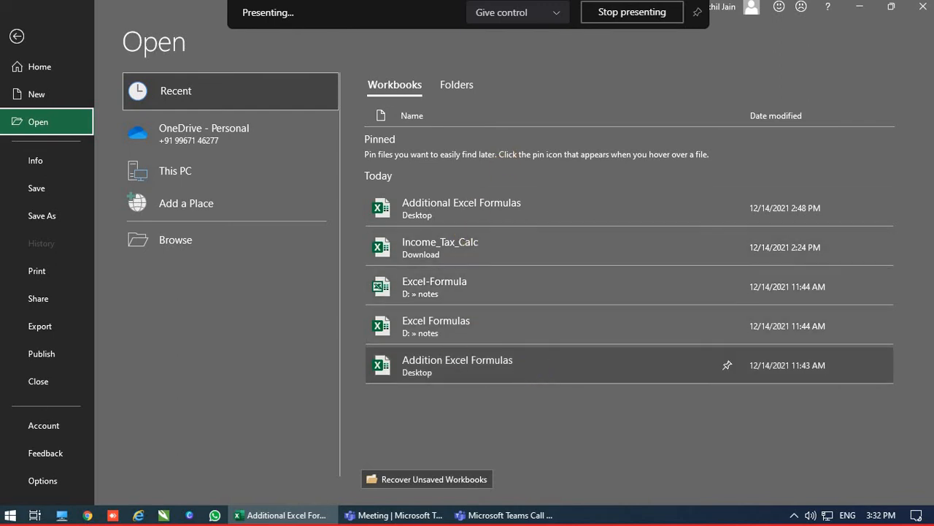
Step: Reopen the advanced options, set the numbers of Recent Workbooks and unpinned Recent Folders back to 50, and apply
{"action": "key", "text": "Escape"}
{"action": "key", "text": "alt+f"}
{"action": "key", "text": "t"}
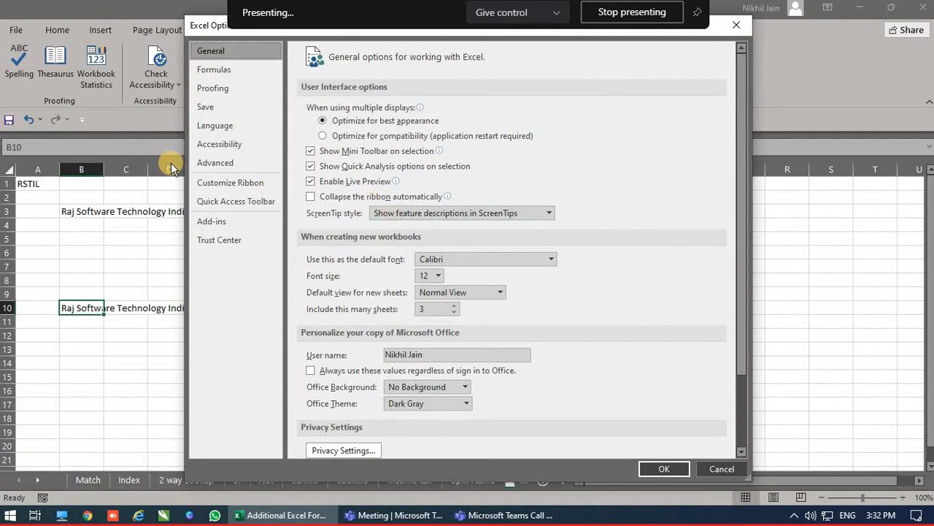
{"action": "left_click", "coordinate": [216, 162]}
{"action": "scroll", "coordinate": [693, 349], "scroll_direction": "down", "scroll_amount": 10}
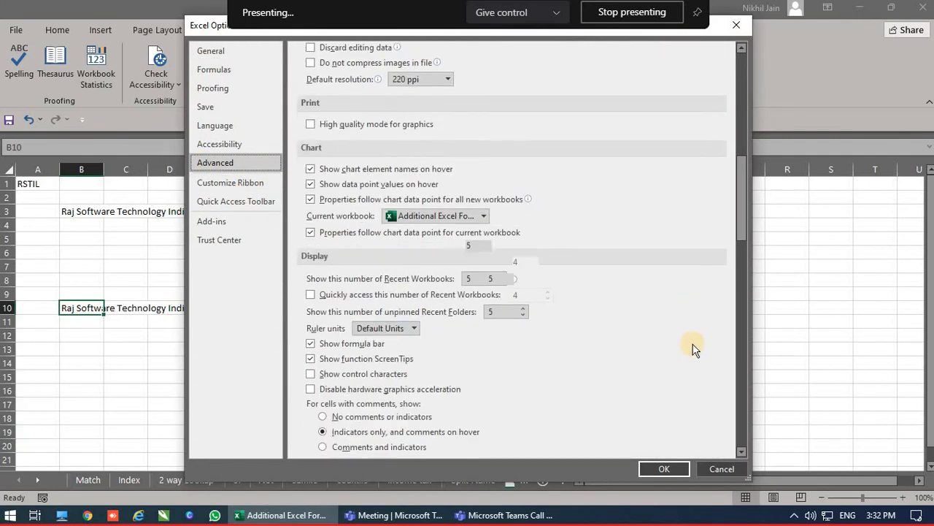
{"action": "left_click", "coordinate": [477, 179]}
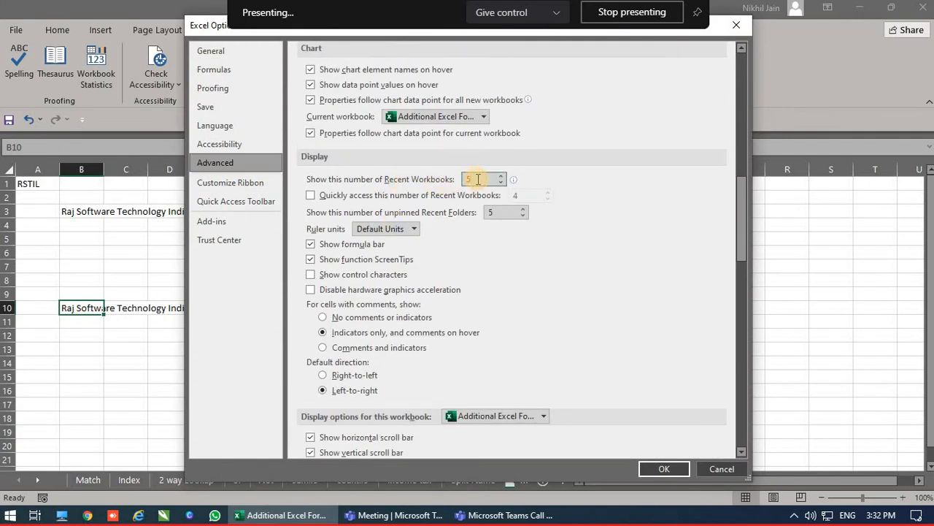
{"action": "left_click", "coordinate": [498, 212]}
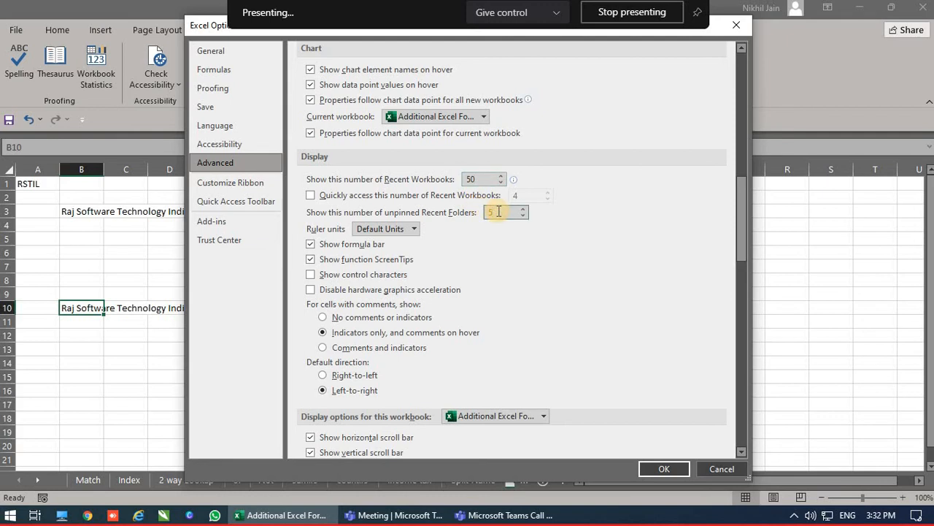
{"action": "type", "text": "0"}
{"action": "left_click", "coordinate": [652, 466]}
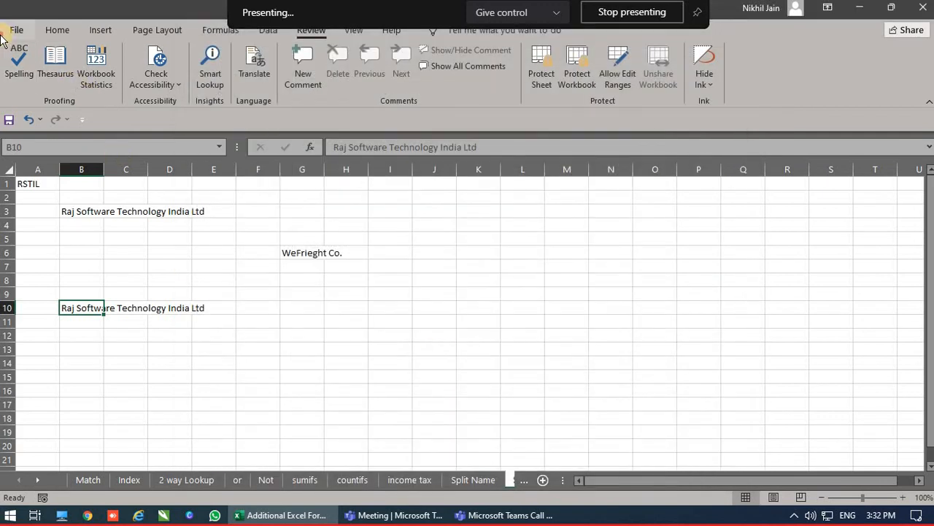
Step: Examine the recent workbooks list for opening files, from its newest entries through to the oldest
{"action": "left_click", "coordinate": [16, 31]}
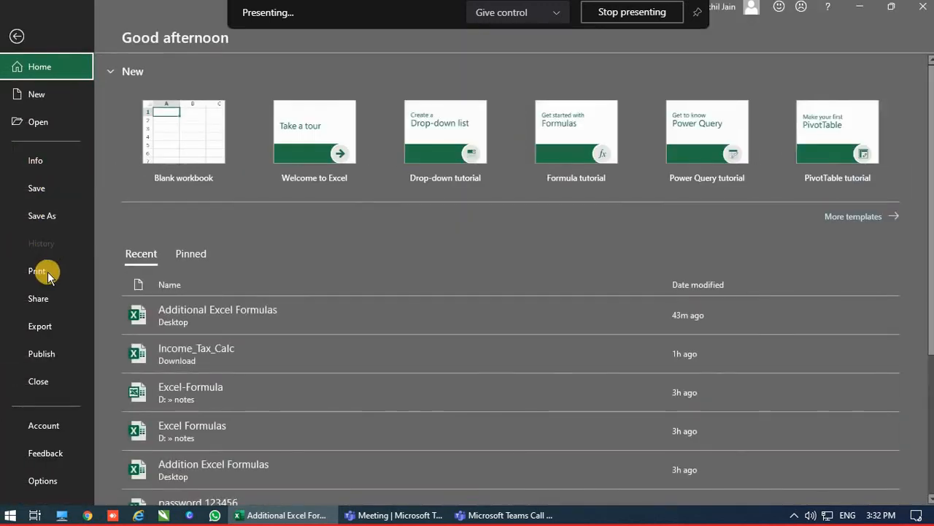
{"action": "left_click", "coordinate": [59, 121]}
{"action": "scroll", "coordinate": [644, 276], "scroll_direction": "down", "scroll_amount": 2}
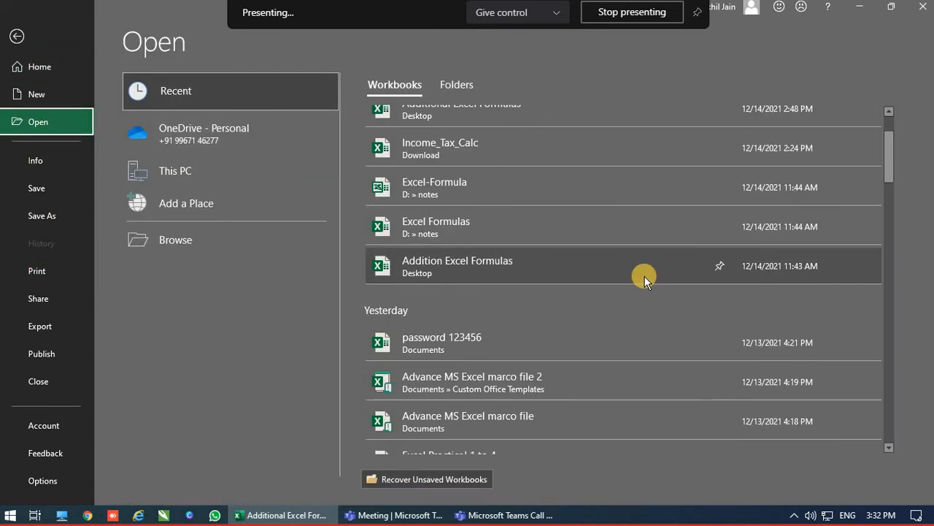
{"action": "scroll", "coordinate": [644, 276], "scroll_direction": "down", "scroll_amount": 8}
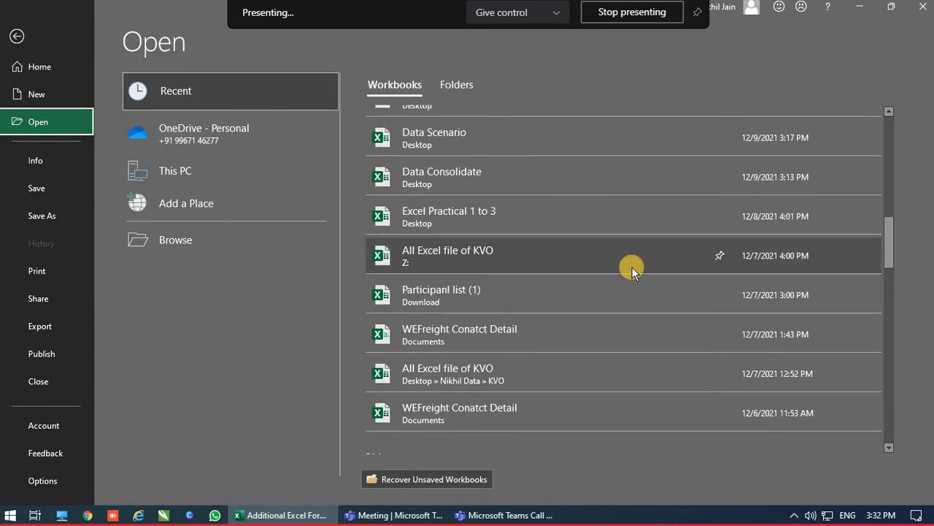
{"action": "scroll", "coordinate": [632, 267], "scroll_direction": "down", "scroll_amount": 8}
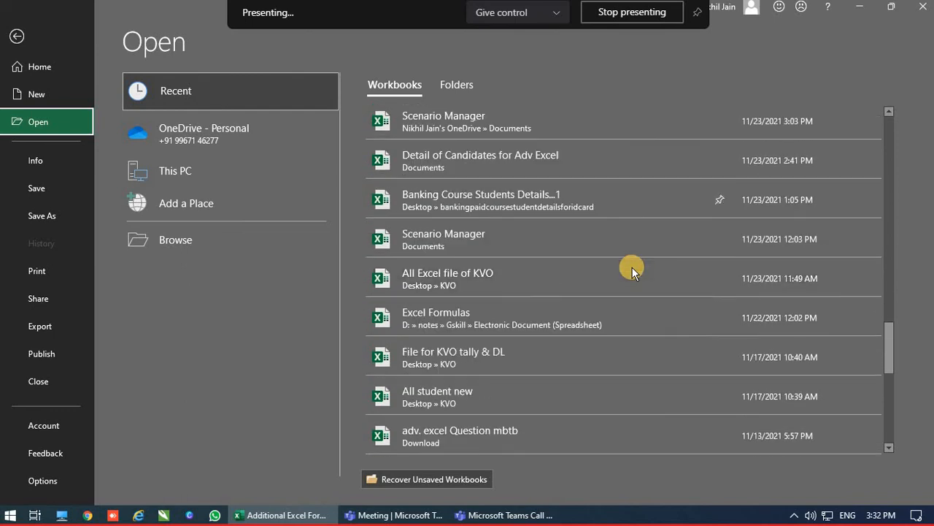
{"action": "scroll", "coordinate": [632, 267], "scroll_direction": "down", "scroll_amount": 8}
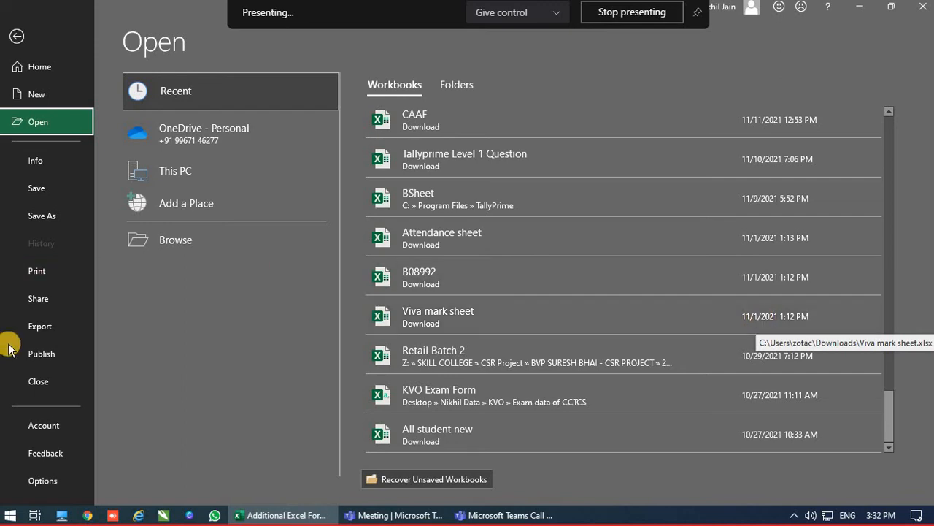
Step: Reopen the advanced options and examine the display settings, including the available ruler units
{"action": "left_click", "coordinate": [44, 479]}
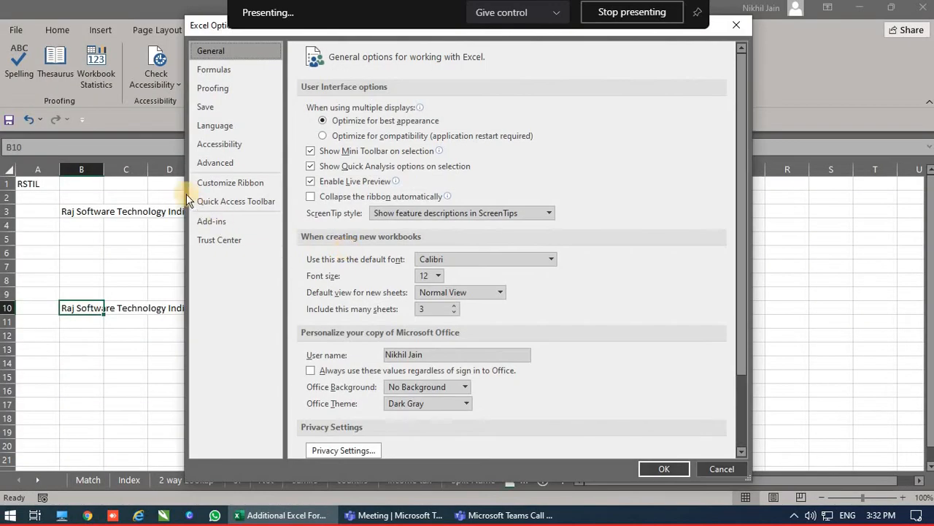
{"action": "left_click", "coordinate": [205, 172]}
{"action": "scroll", "coordinate": [486, 338], "scroll_direction": "down", "scroll_amount": 20}
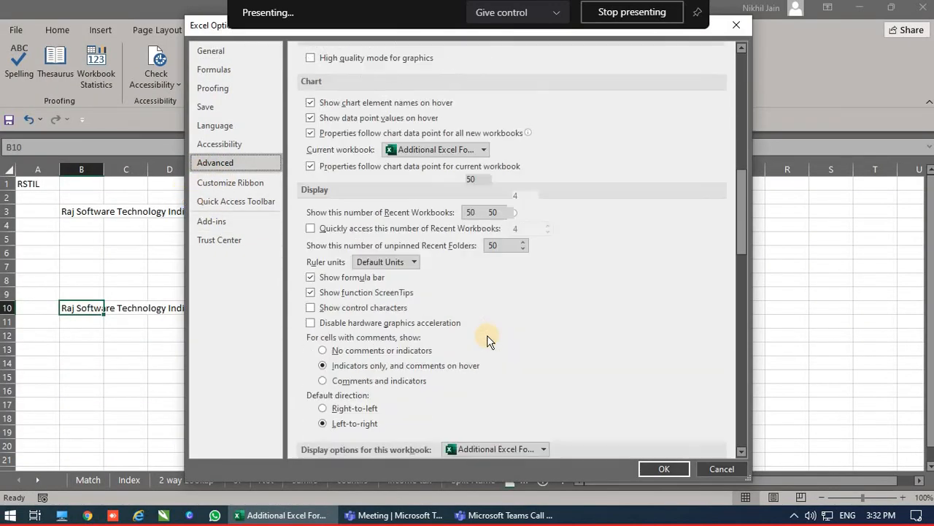
{"action": "scroll", "coordinate": [489, 340], "scroll_direction": "down", "scroll_amount": 3}
{"action": "scroll", "coordinate": [486, 339], "scroll_direction": "up", "scroll_amount": 5}
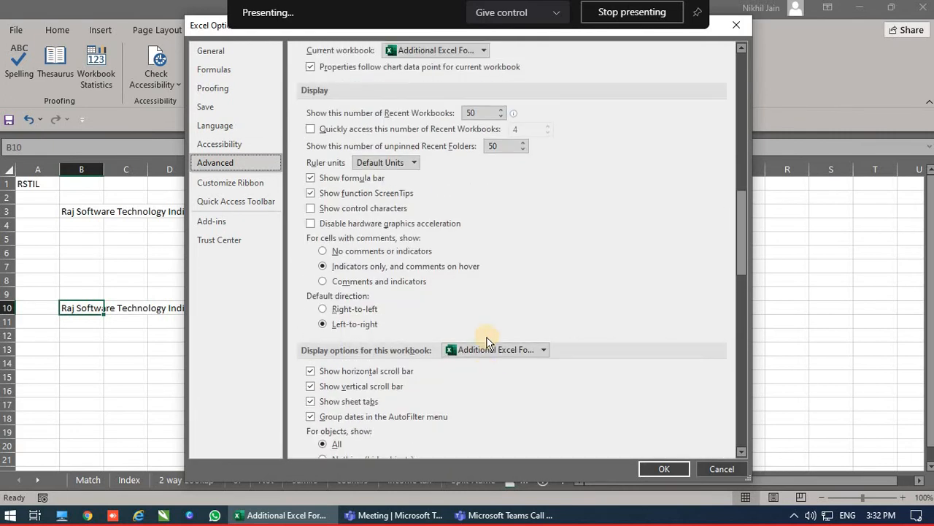
{"action": "scroll", "coordinate": [353, 180], "scroll_direction": "down", "scroll_amount": 1}
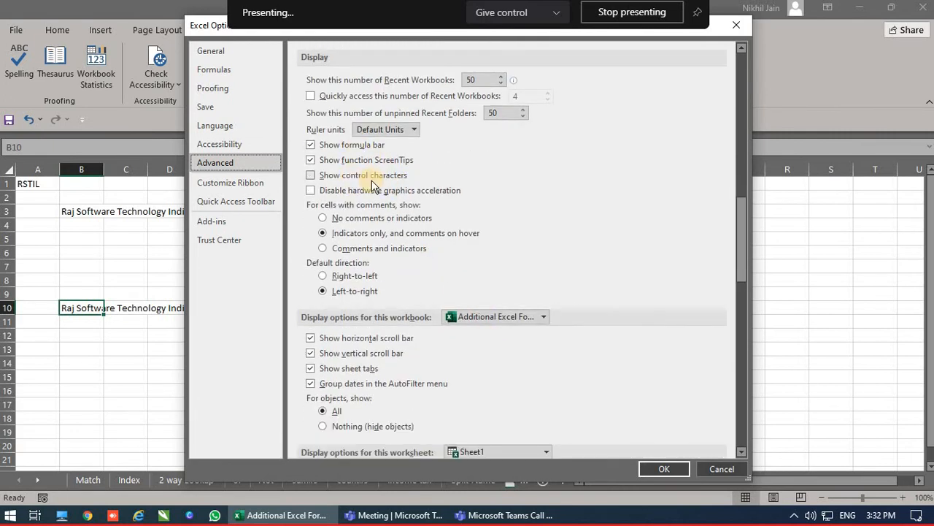
{"action": "left_click", "coordinate": [398, 129]}
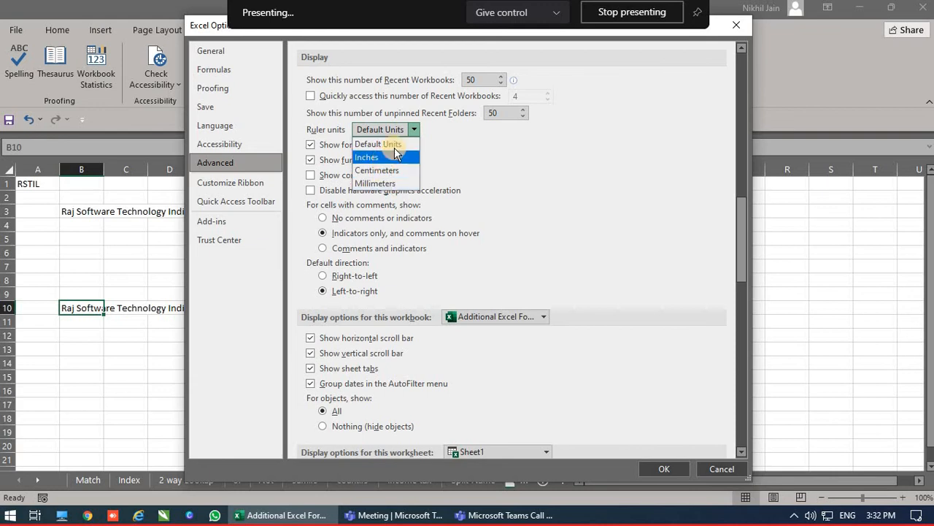
{"action": "left_click", "coordinate": [459, 159]}
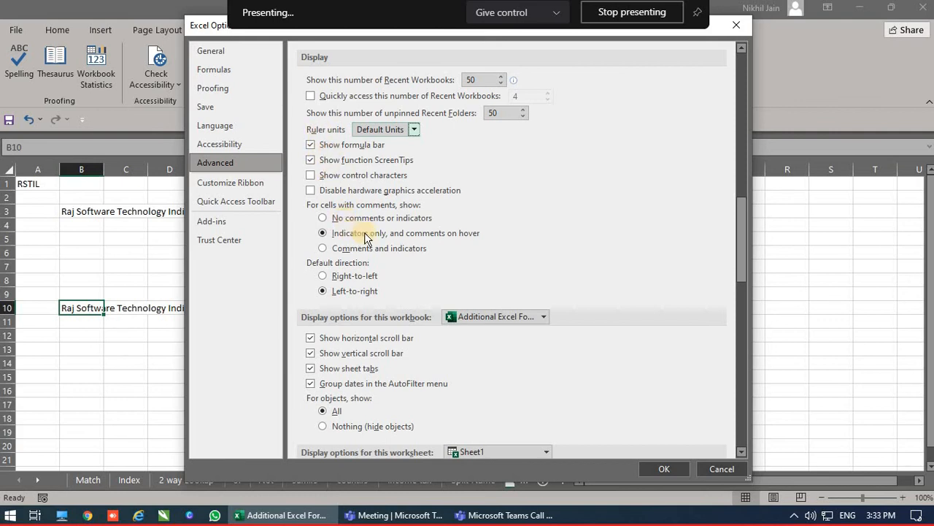
Step: Turn on showing formulas in cells instead of their calculated results for Sheet1, and apply the options
{"action": "scroll", "coordinate": [404, 235], "scroll_direction": "down", "scroll_amount": 3}
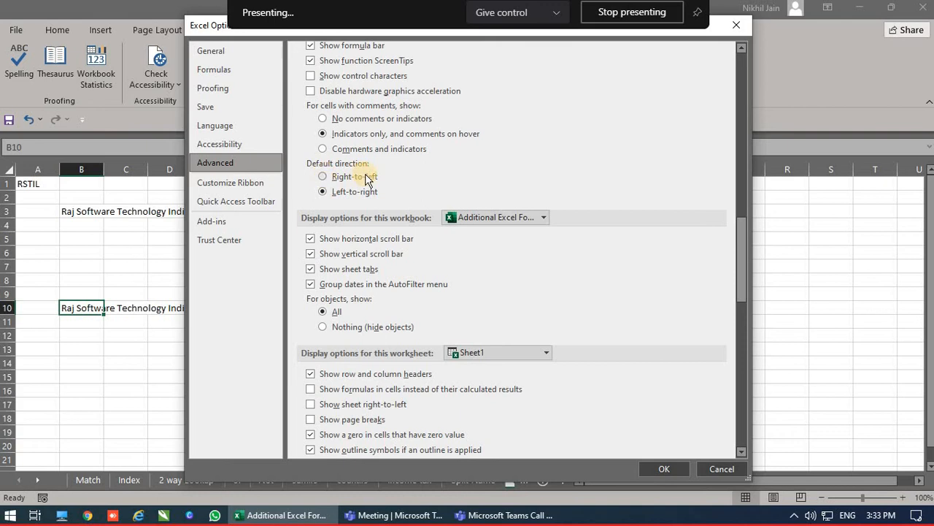
{"action": "scroll", "coordinate": [387, 234], "scroll_direction": "down", "scroll_amount": 5}
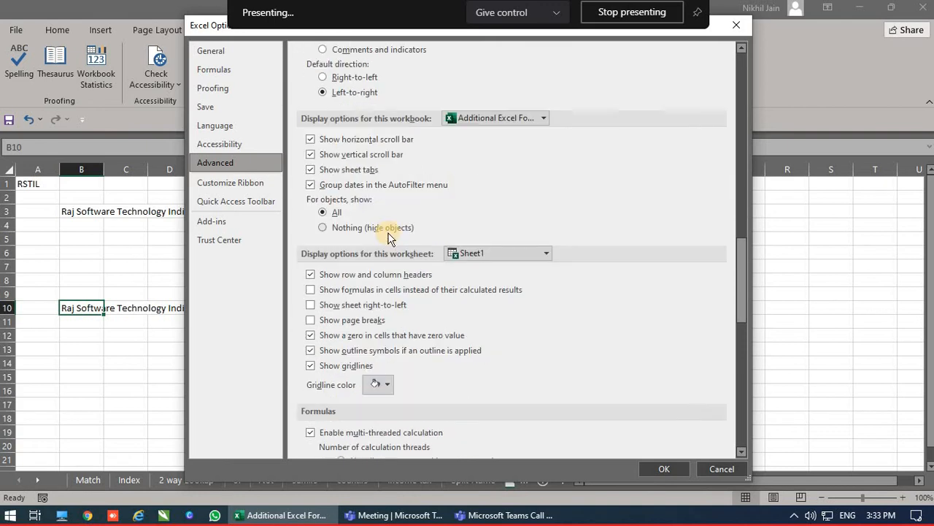
{"action": "scroll", "coordinate": [381, 216], "scroll_direction": "up", "scroll_amount": 4}
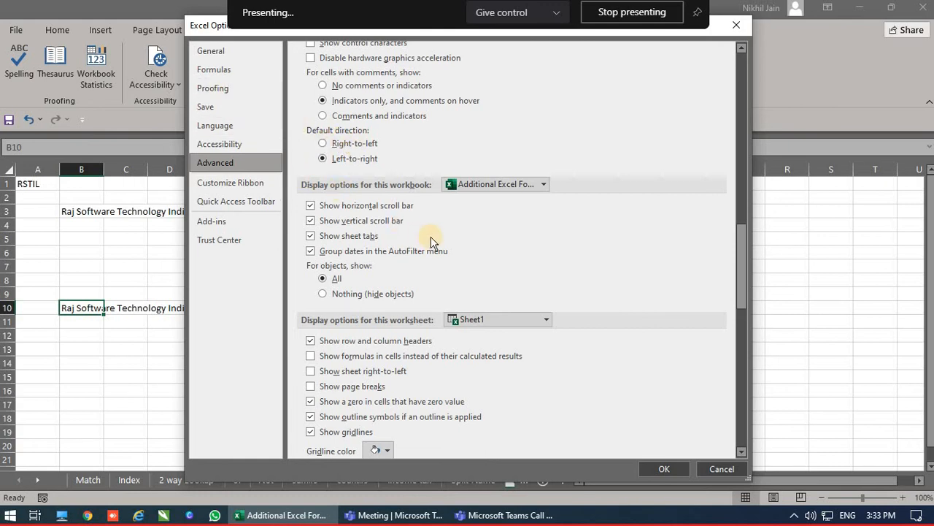
{"action": "scroll", "coordinate": [354, 242], "scroll_direction": "down", "scroll_amount": 3}
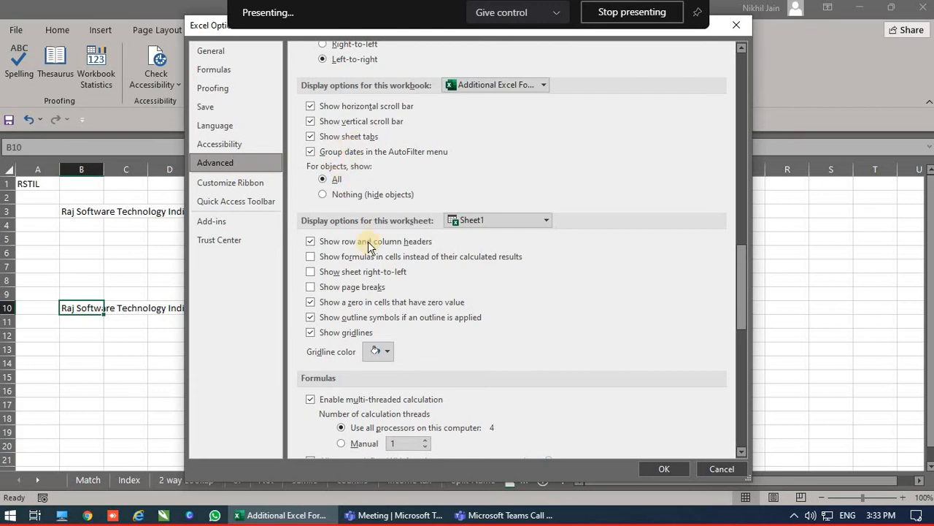
{"action": "scroll", "coordinate": [460, 283], "scroll_direction": "down", "scroll_amount": 3}
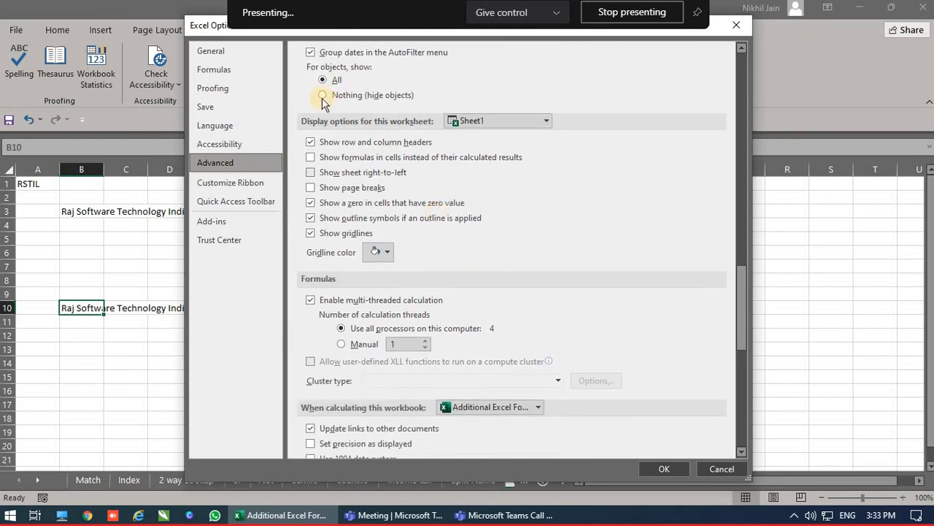
{"action": "left_click", "coordinate": [501, 123]}
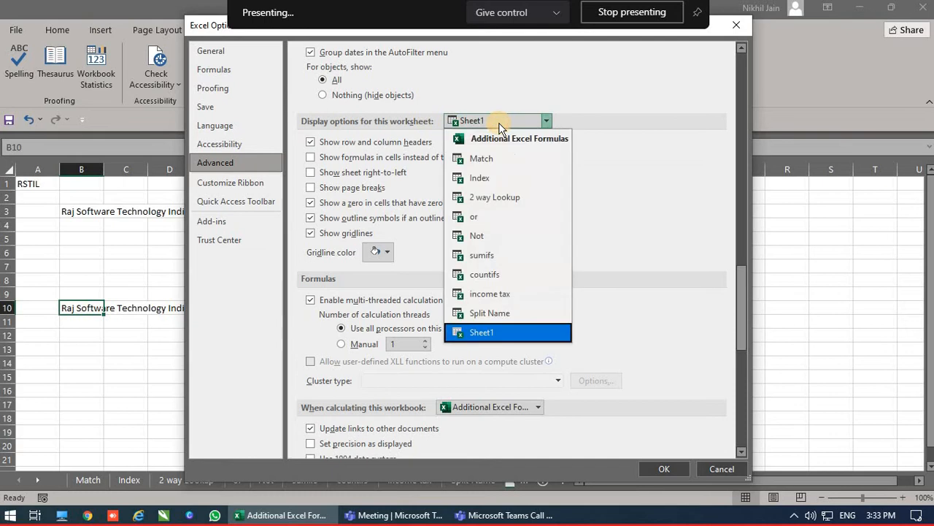
{"action": "left_click", "coordinate": [473, 332]}
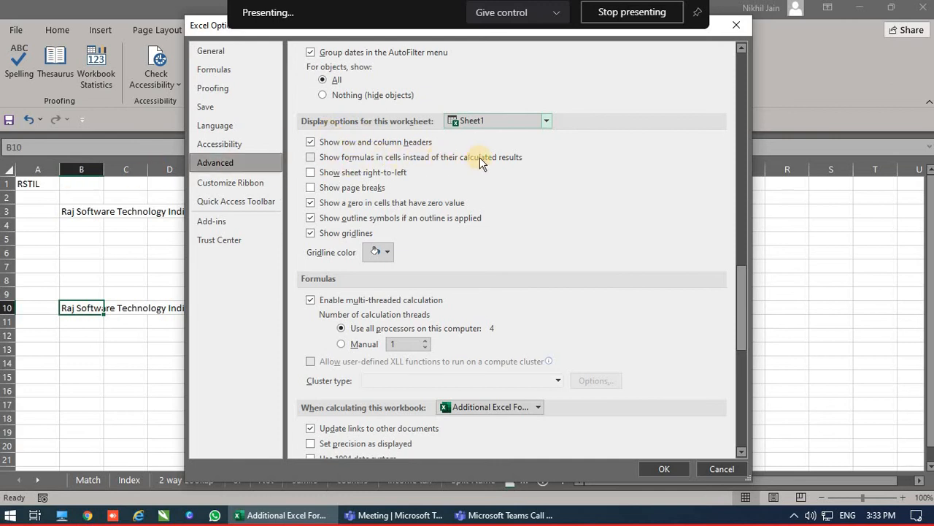
{"action": "left_click", "coordinate": [311, 157]}
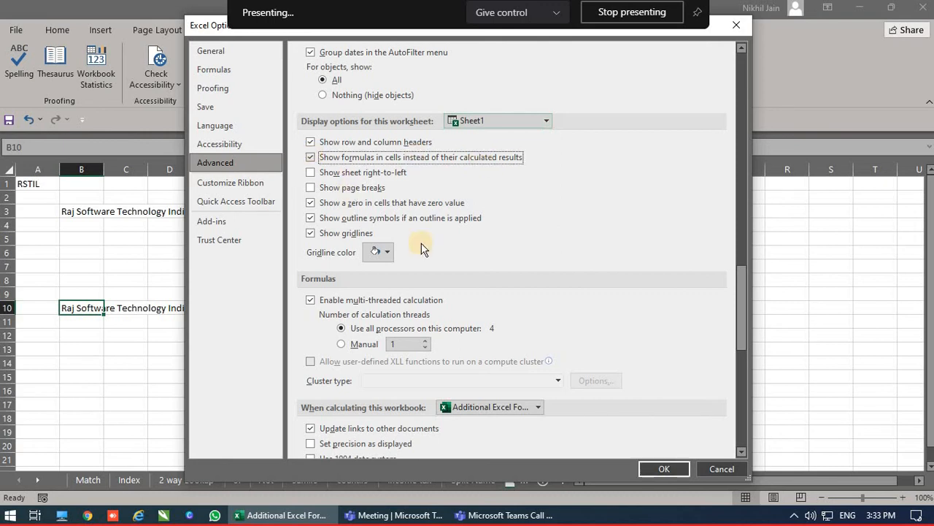
{"action": "left_click", "coordinate": [662, 471]}
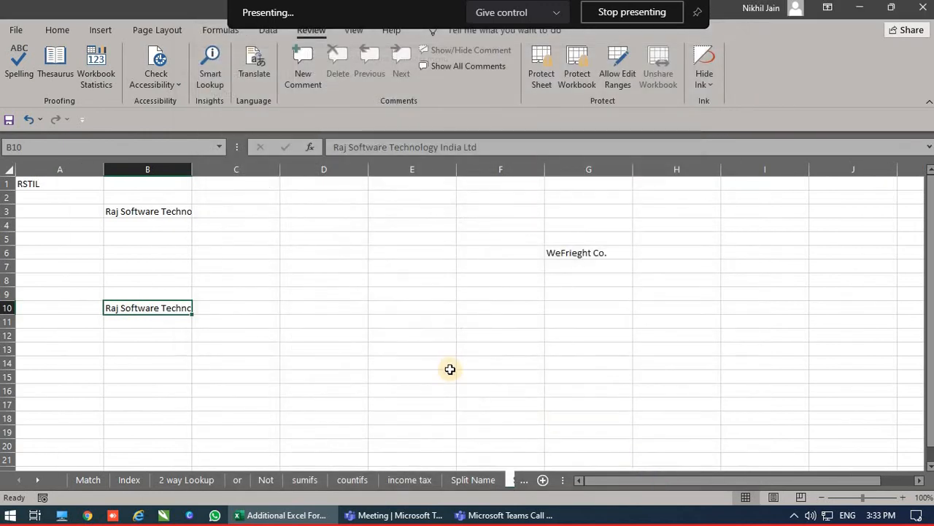
Step: Enter the formula =E9+E8 in cell E10, and select cell E8
{"action": "left_click", "coordinate": [411, 307]}
{"action": "type", "text": "="}
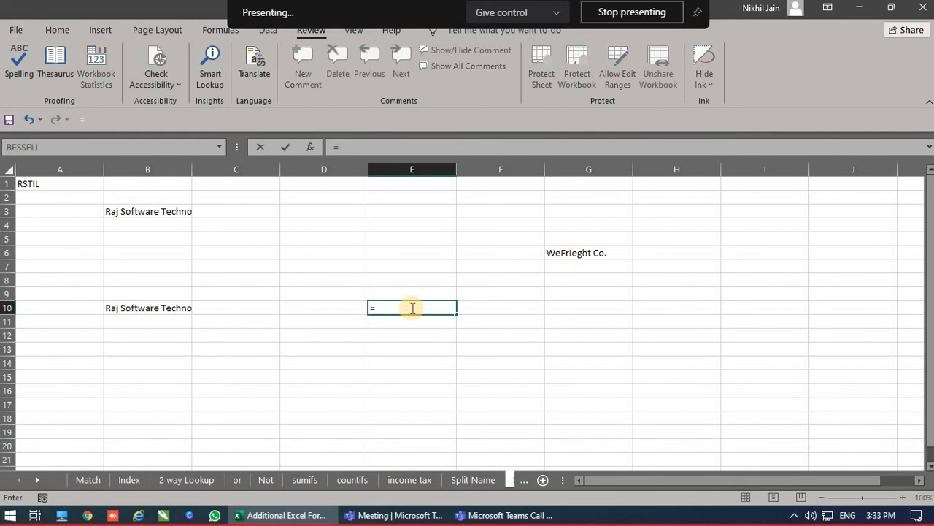
{"action": "key", "text": "Up"}
{"action": "type", "text": "+"}
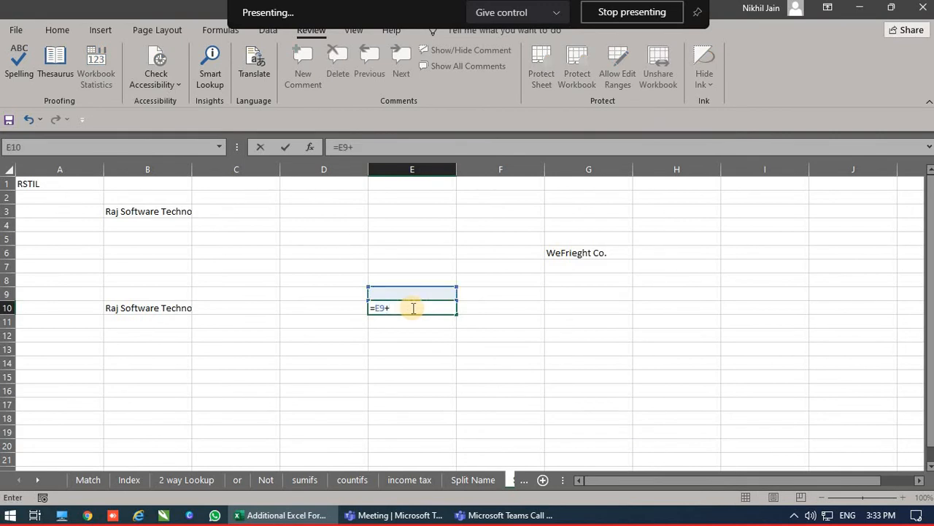
{"action": "key", "text": "Up"}
{"action": "key", "text": "Up"}
{"action": "type", "text": "+"}
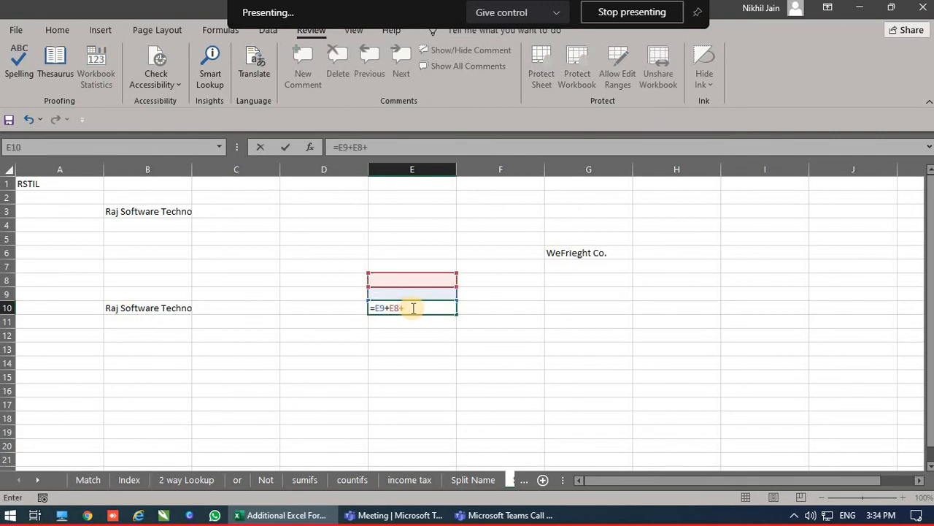
{"action": "key", "text": "Return"}
{"action": "key", "text": "Up"}
{"action": "key", "text": "Up"}
{"action": "key", "text": "Up"}
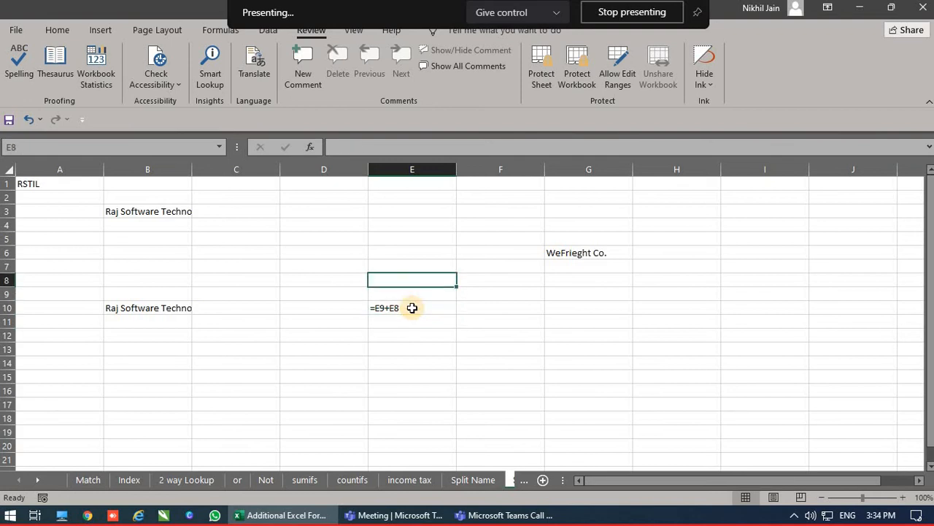
Step: Enter 45 in cells E8 and E9, and select the formula cell E10
{"action": "type", "text": "45"}
{"action": "key", "text": "Return"}
{"action": "type", "text": "45"}
{"action": "key", "text": "Return"}
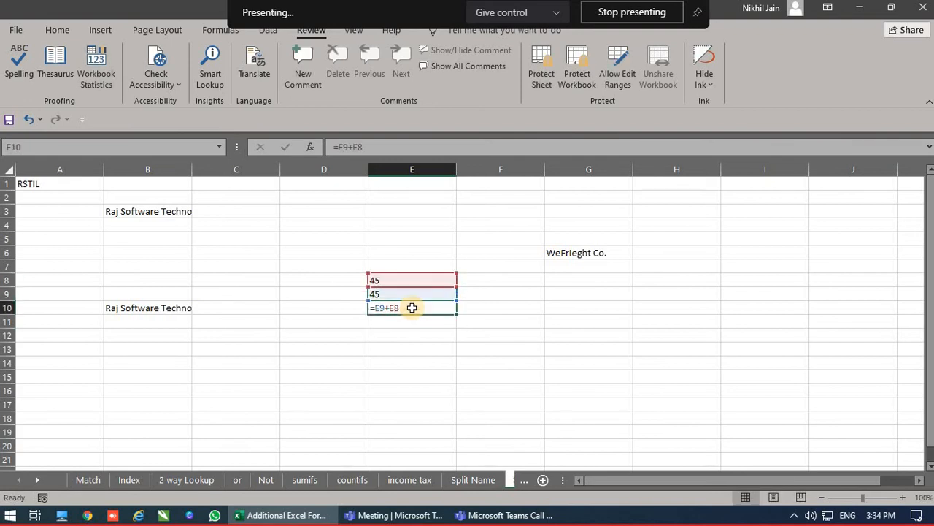
{"action": "key", "text": "Return"}
{"action": "double_click", "coordinate": [412, 307]}
Step: Turn off showing formulas in cells instead of their calculated results for Sheet1 in the advanced options, and apply the change
{"action": "left_click", "coordinate": [15, 29]}
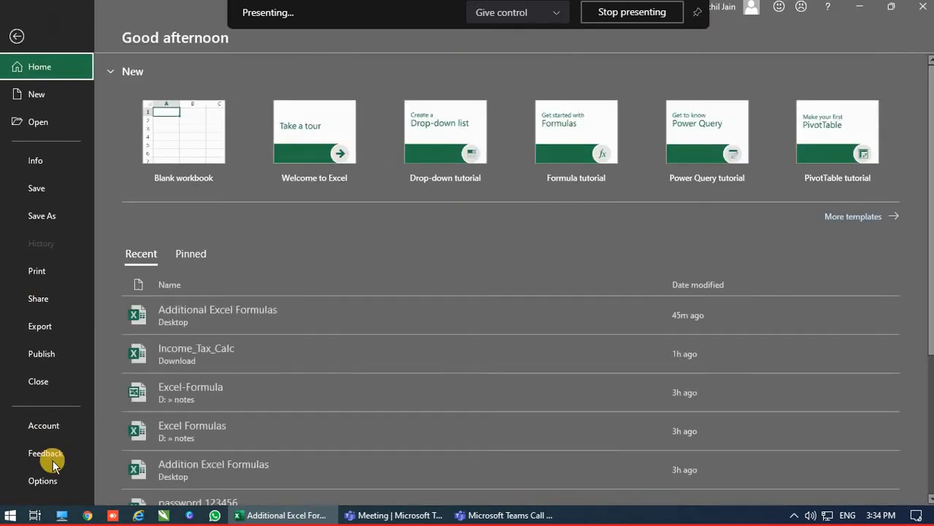
{"action": "left_click", "coordinate": [57, 479]}
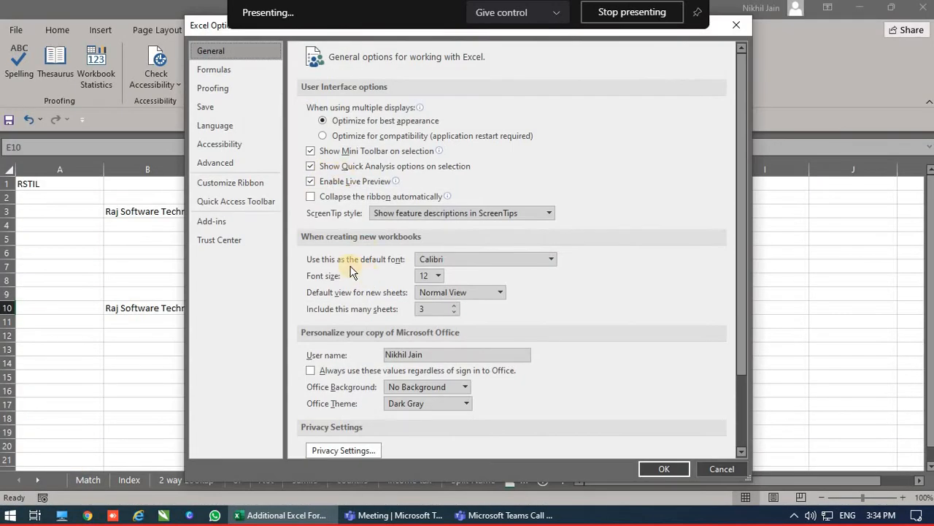
{"action": "left_click", "coordinate": [214, 162]}
{"action": "scroll", "coordinate": [461, 321], "scroll_direction": "down", "scroll_amount": 15}
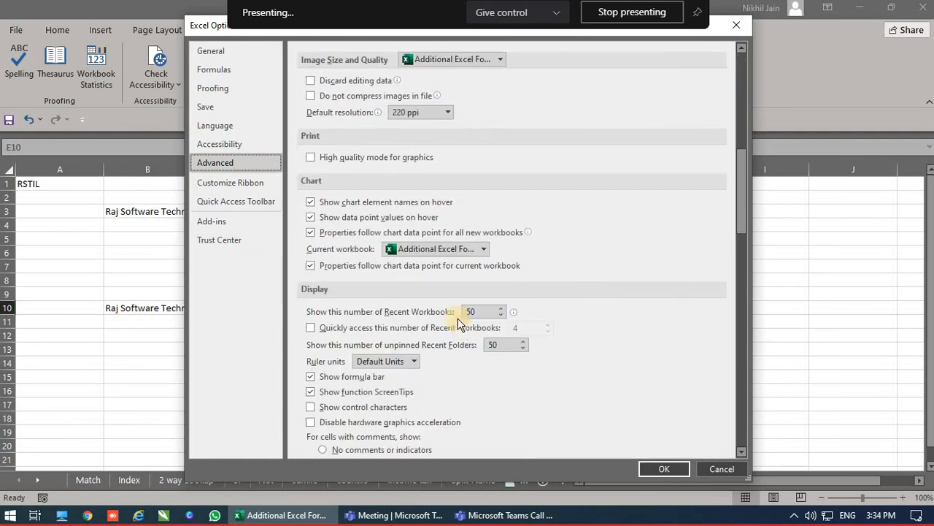
{"action": "scroll", "coordinate": [458, 322], "scroll_direction": "down", "scroll_amount": 15}
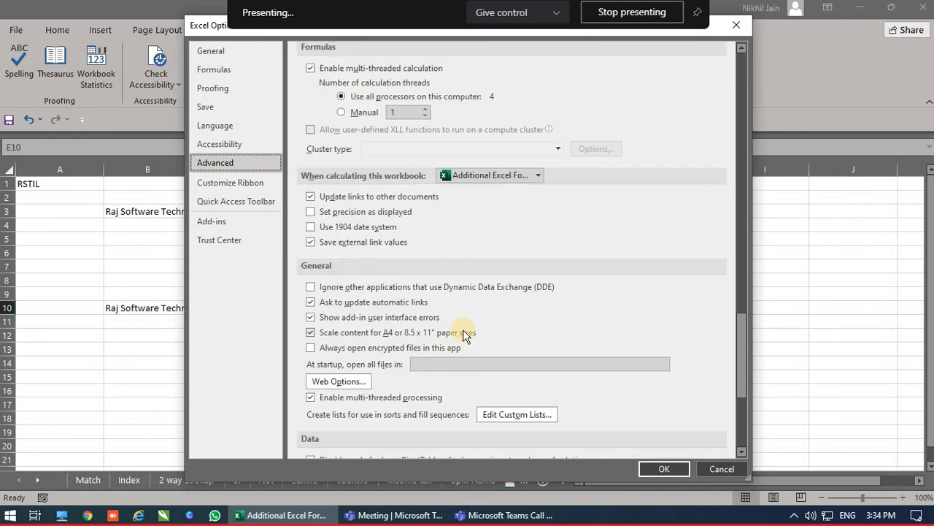
{"action": "scroll", "coordinate": [463, 330], "scroll_direction": "down", "scroll_amount": 3}
{"action": "scroll", "coordinate": [409, 252], "scroll_direction": "up", "scroll_amount": 3}
{"action": "scroll", "coordinate": [409, 260], "scroll_direction": "up", "scroll_amount": 3}
{"action": "scroll", "coordinate": [408, 261], "scroll_direction": "down", "scroll_amount": 10}
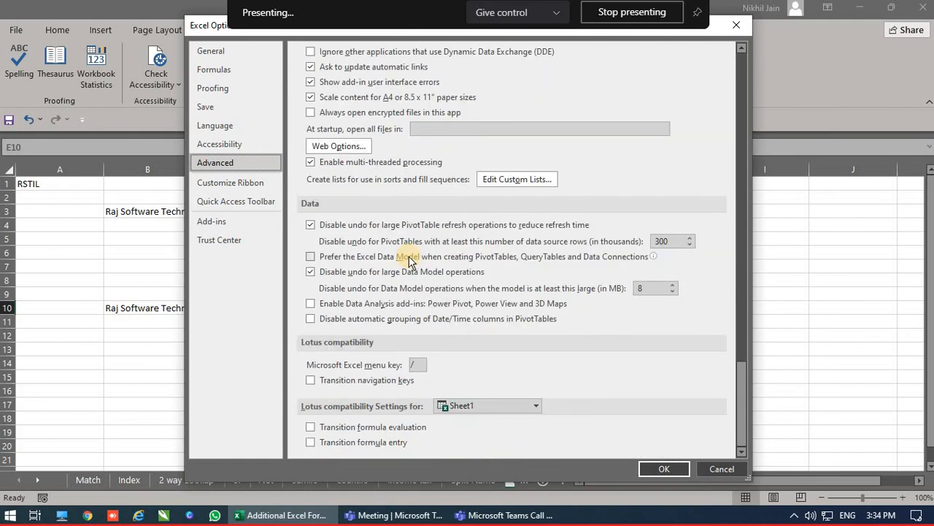
{"action": "scroll", "coordinate": [380, 248], "scroll_direction": "up", "scroll_amount": 9}
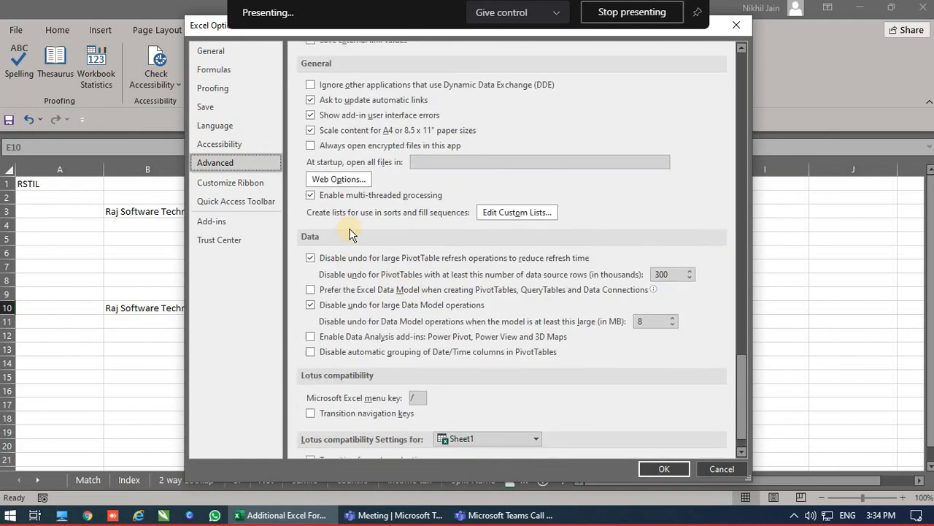
{"action": "scroll", "coordinate": [351, 233], "scroll_direction": "up", "scroll_amount": 6}
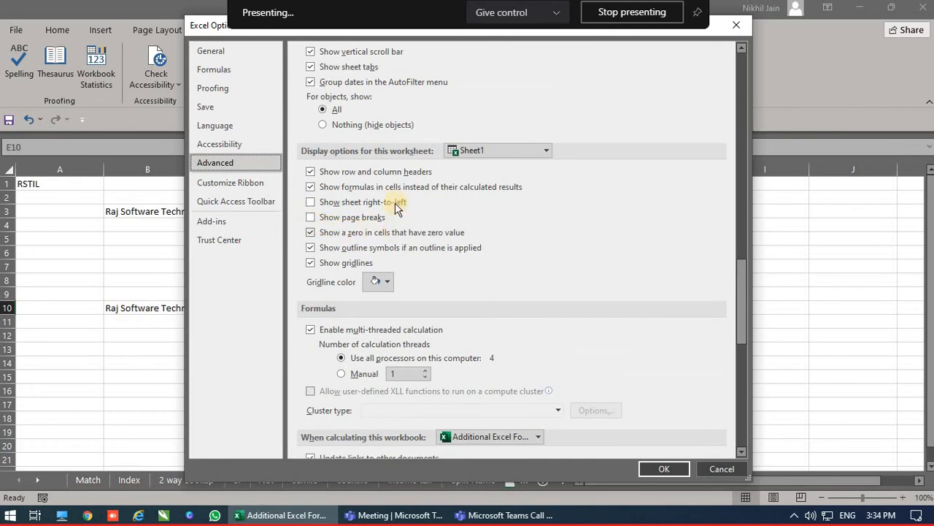
{"action": "left_click", "coordinate": [310, 187]}
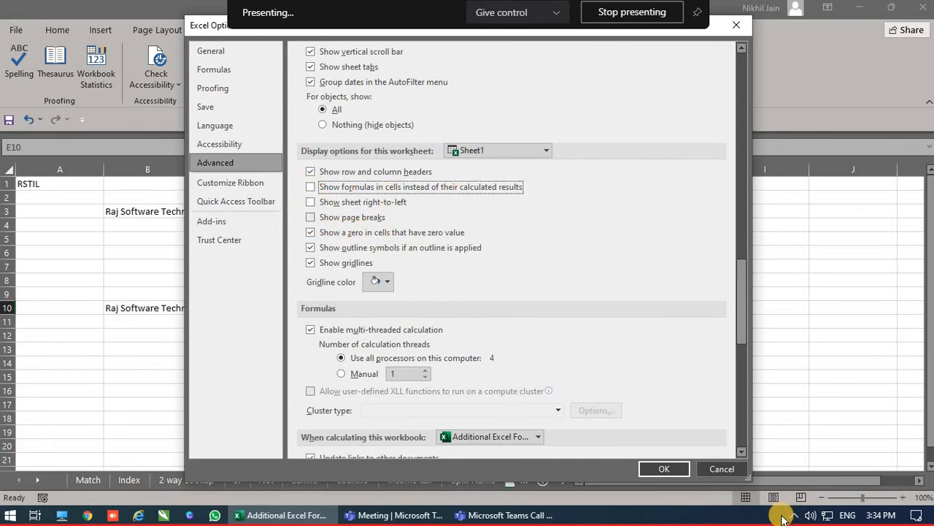
{"action": "left_click", "coordinate": [661, 469]}
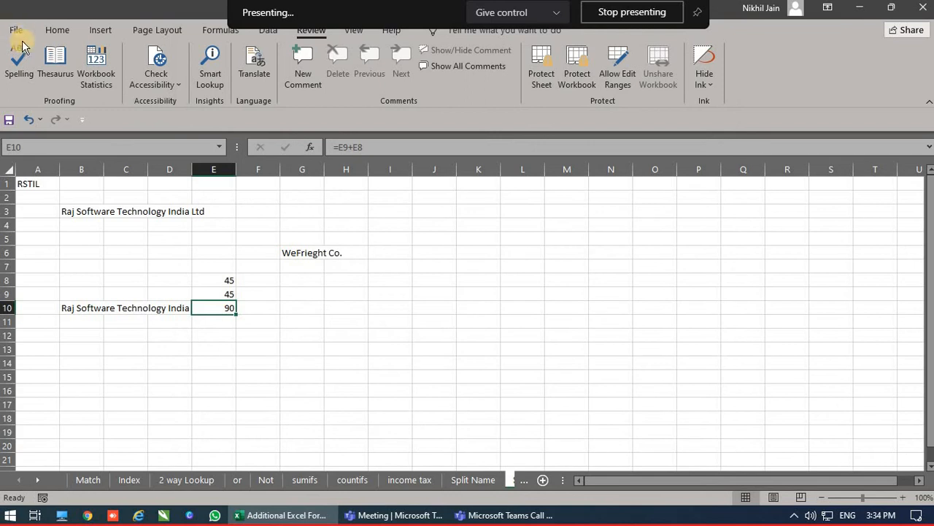
Step: Reopen the advanced options and examine the General, Data and Lotus compatibility settings at the end of the list
{"action": "left_click", "coordinate": [20, 35]}
{"action": "left_click", "coordinate": [30, 479]}
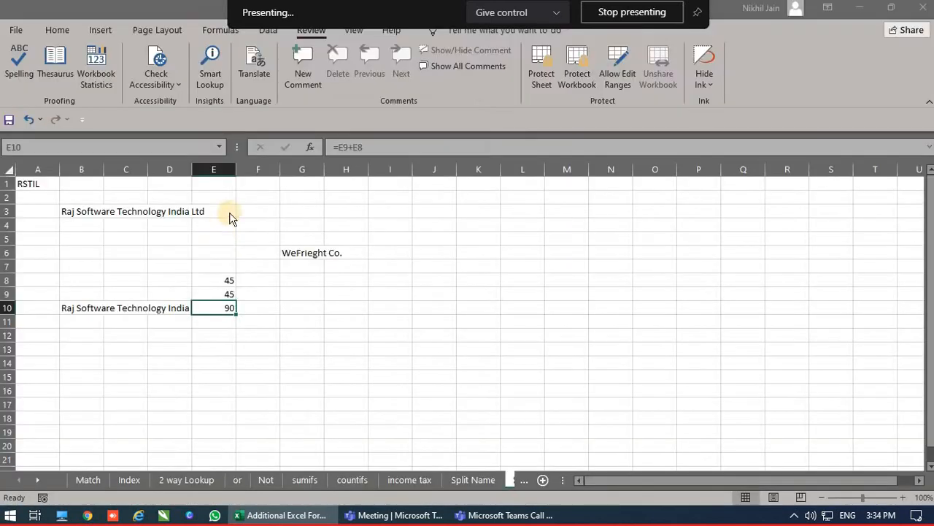
{"action": "left_click", "coordinate": [216, 162]}
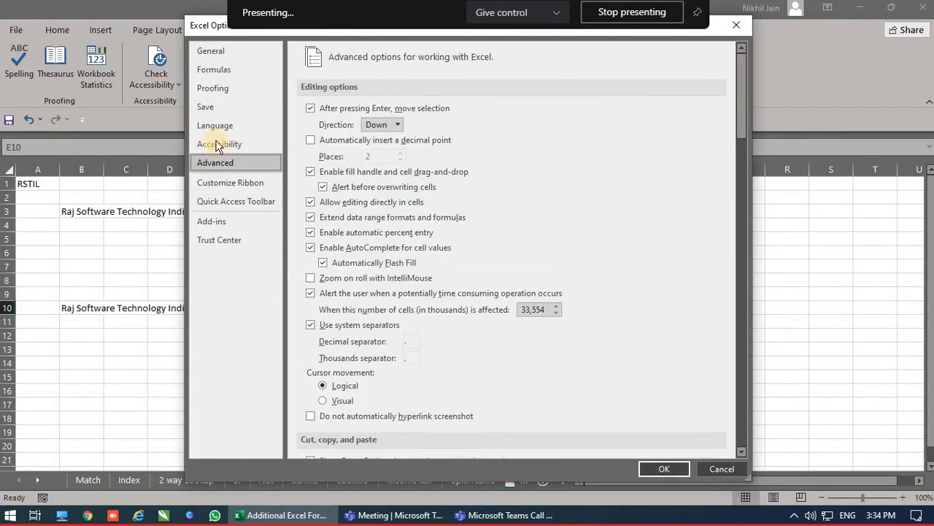
{"action": "scroll", "coordinate": [519, 271], "scroll_direction": "down", "scroll_amount": 15}
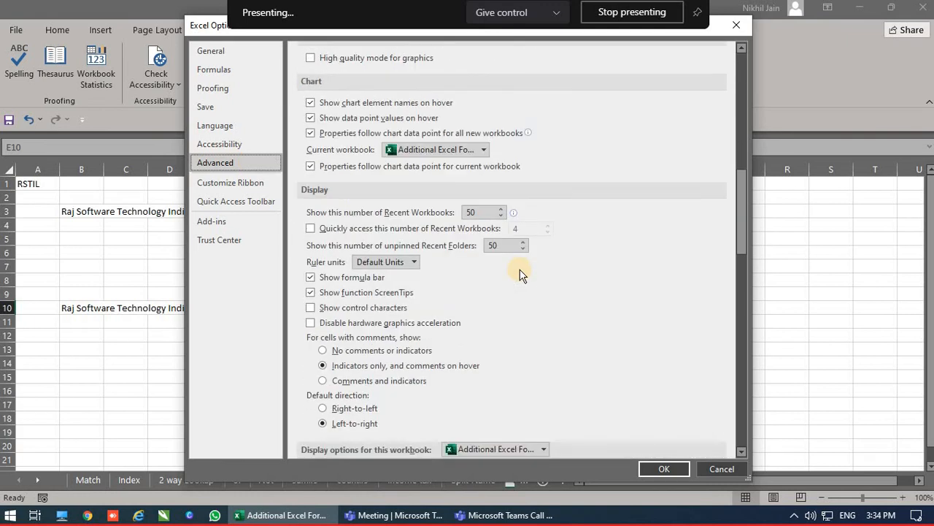
{"action": "scroll", "coordinate": [520, 274], "scroll_direction": "down", "scroll_amount": 12}
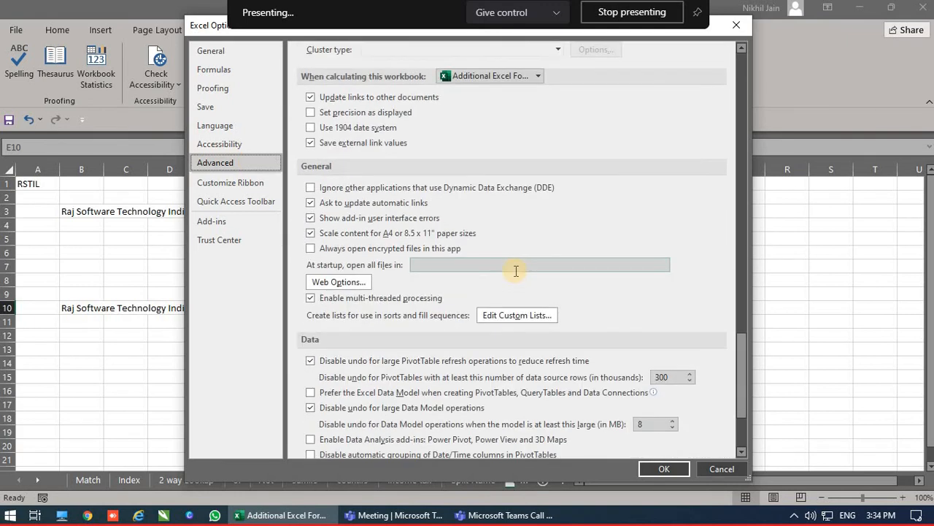
{"action": "scroll", "coordinate": [516, 274], "scroll_direction": "down", "scroll_amount": 3}
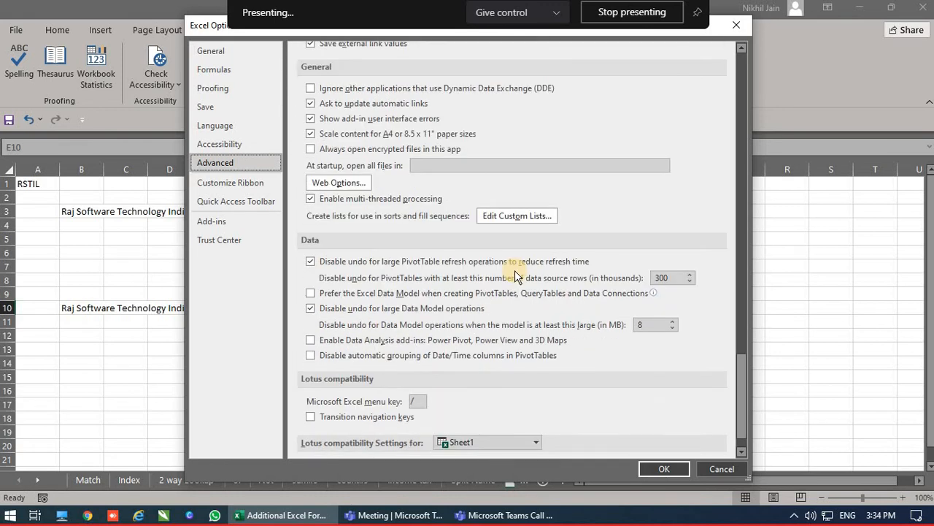
{"action": "scroll", "coordinate": [515, 272], "scroll_direction": "down", "scroll_amount": 1}
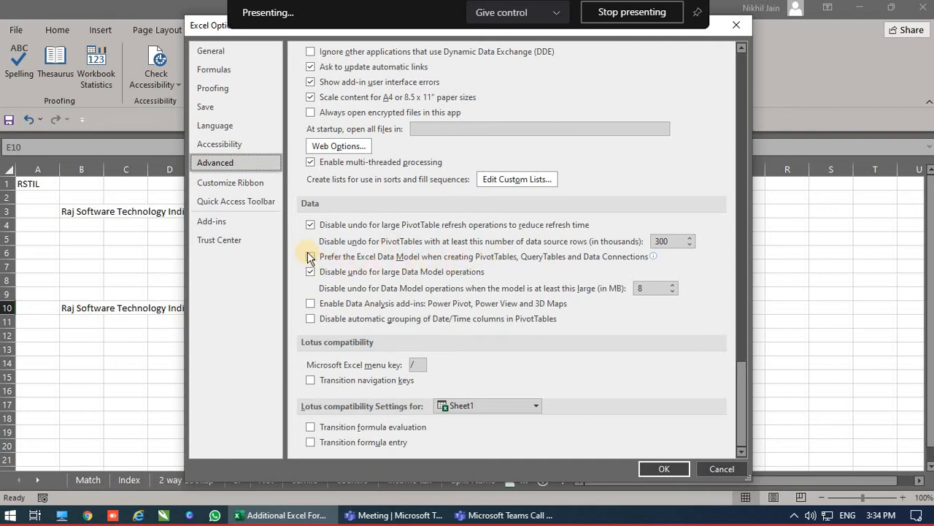
{"action": "mouse_move", "coordinate": [312, 263]}
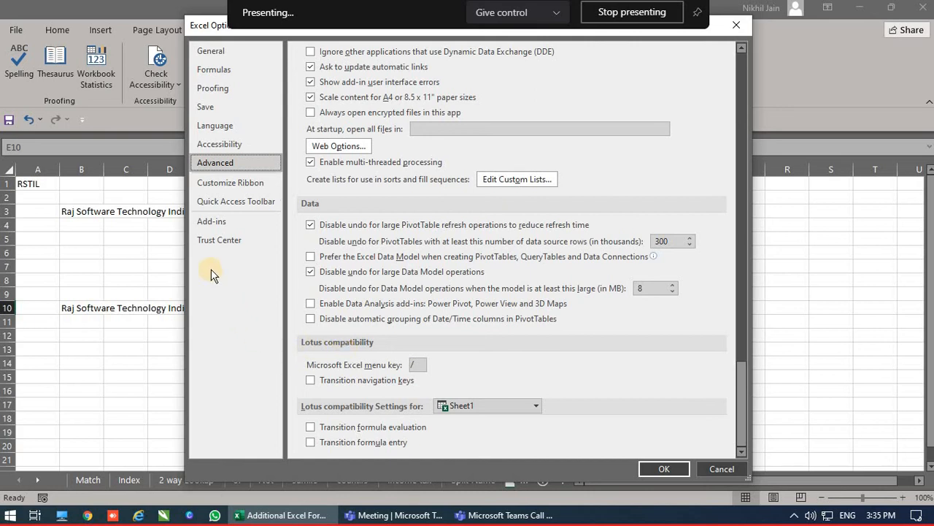
Step: Customize the ribbon to include the Developer and Add-ins main tabs, apply the options, and select cell I8
{"action": "left_click", "coordinate": [234, 187]}
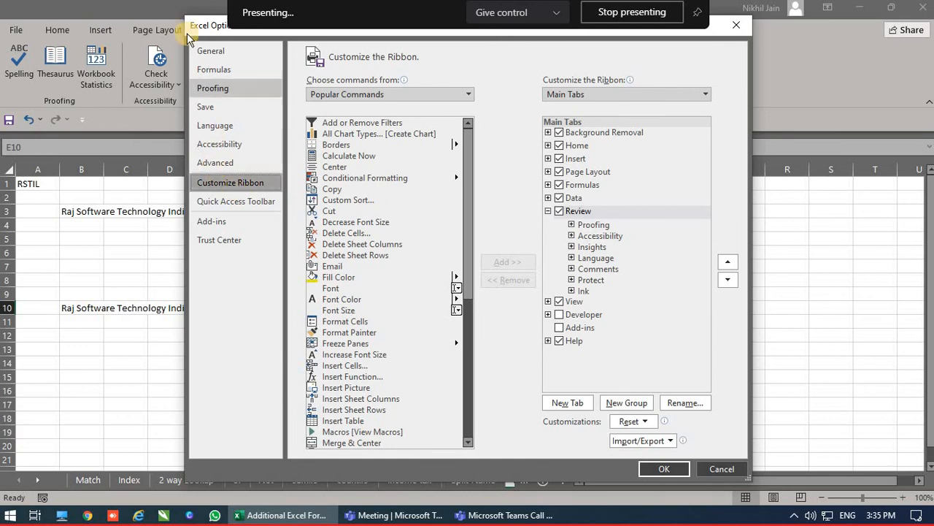
{"action": "left_click_drag", "start_coordinate": [189, 14], "coordinate": [179, 54]}
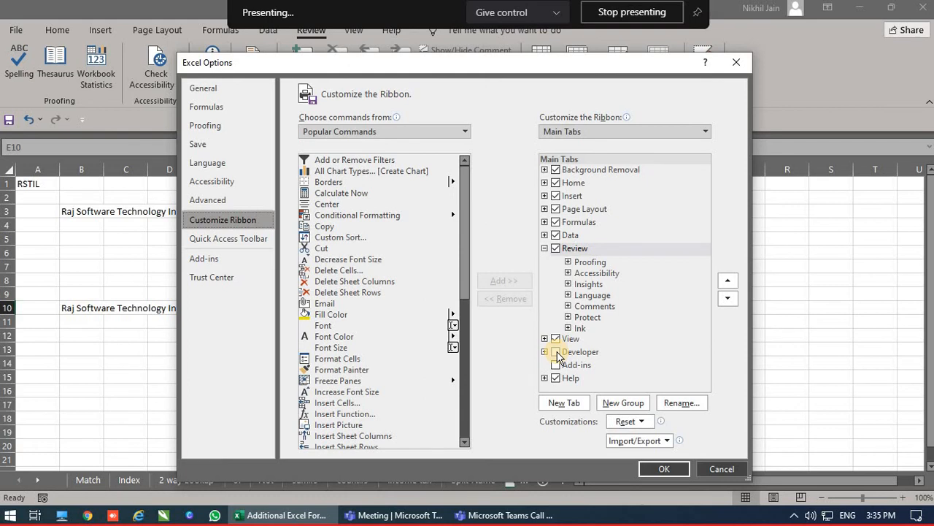
{"action": "left_click", "coordinate": [556, 352]}
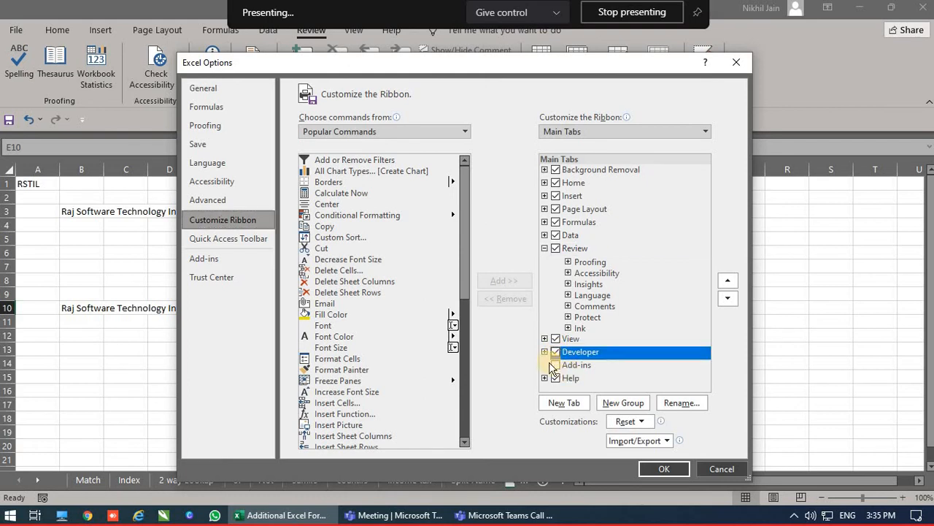
{"action": "left_click", "coordinate": [557, 365]}
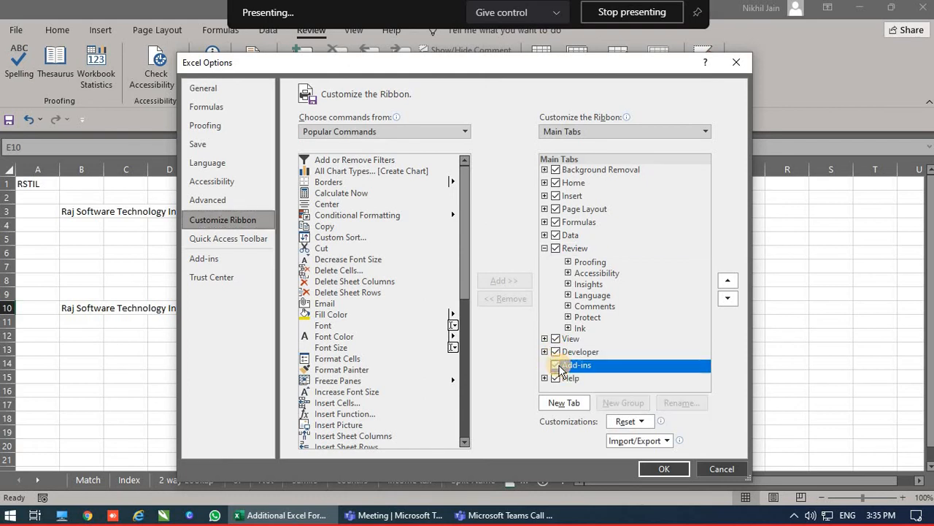
{"action": "left_click", "coordinate": [666, 468]}
{"action": "left_click", "coordinate": [409, 276]}
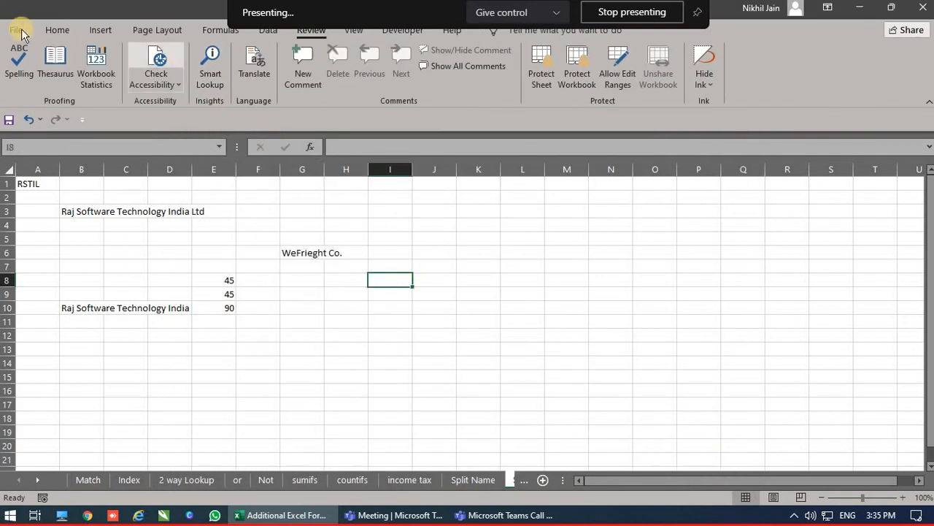
Step: Restore the workbook to a floating window, display the Developer commands, and select cell E10
{"action": "left_click_drag", "start_coordinate": [91, 38], "coordinate": [79, 63]}
{"action": "left_click_drag", "start_coordinate": [504, 317], "coordinate": [910, 285]}
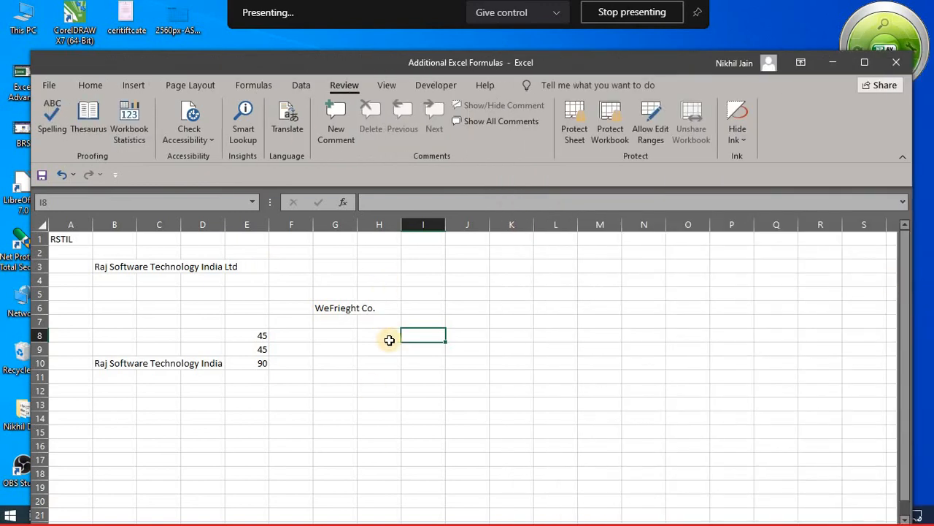
{"action": "left_click", "coordinate": [440, 85]}
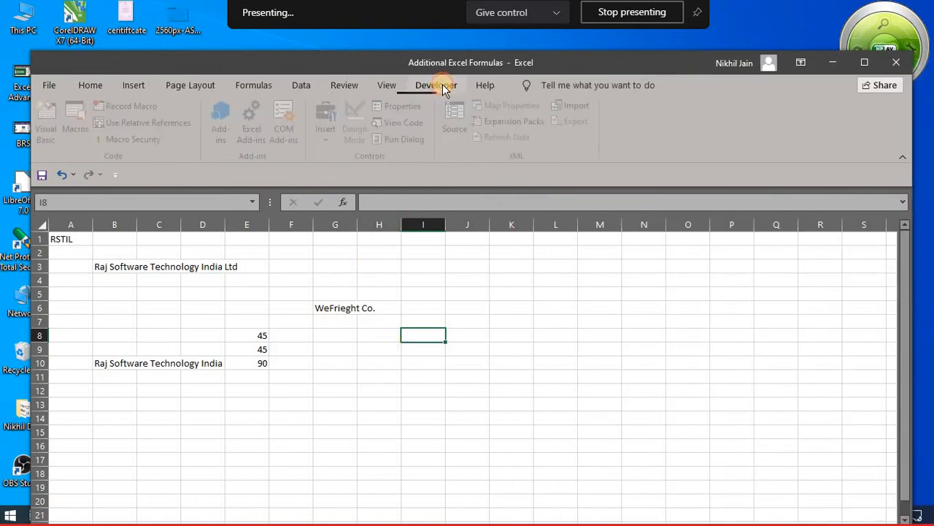
{"action": "left_click", "coordinate": [89, 322]}
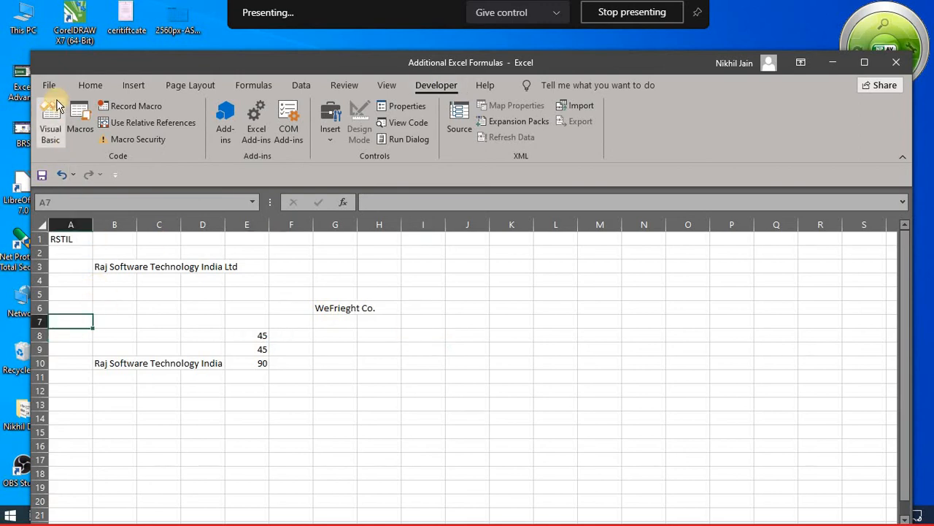
{"action": "left_click", "coordinate": [184, 335]}
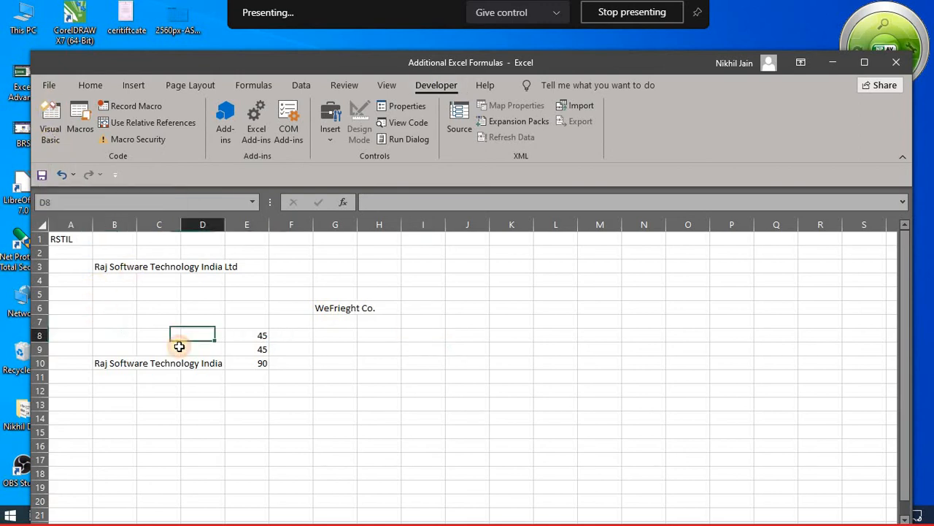
{"action": "left_click", "coordinate": [260, 360]}
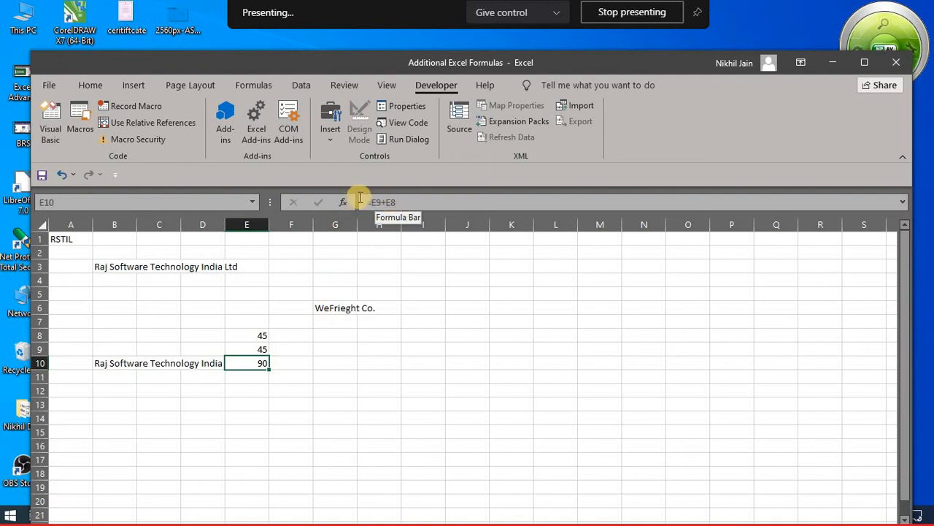
Step: Open the code windows of Sheet1 (Match), Sheet2 (Index) and Sheet4 (or) in the Visual Basic editor, and spread them apart
{"action": "left_click", "coordinate": [57, 117]}
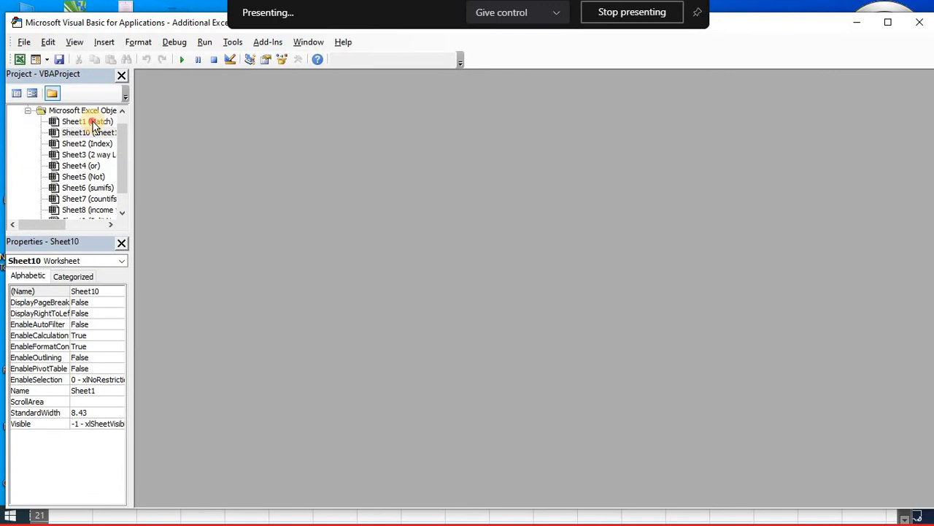
{"action": "double_click", "coordinate": [93, 123]}
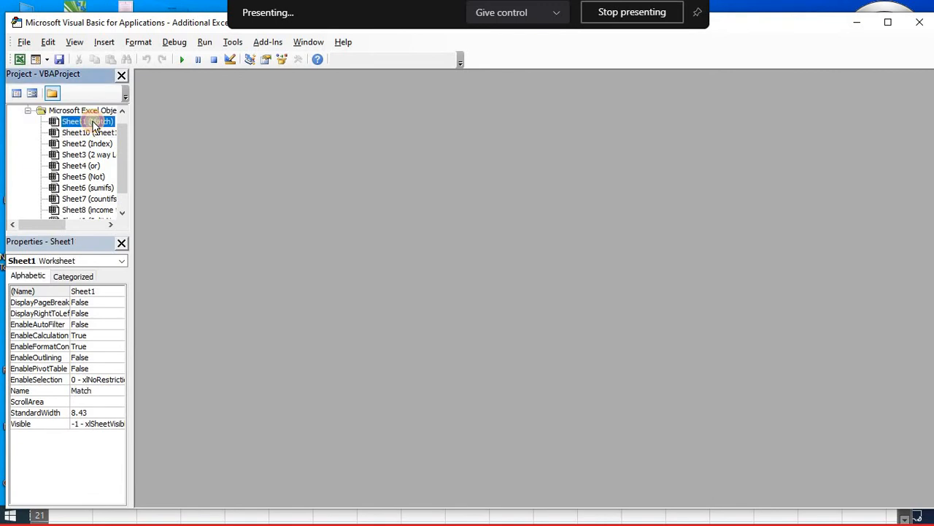
{"action": "double_click", "coordinate": [78, 145]}
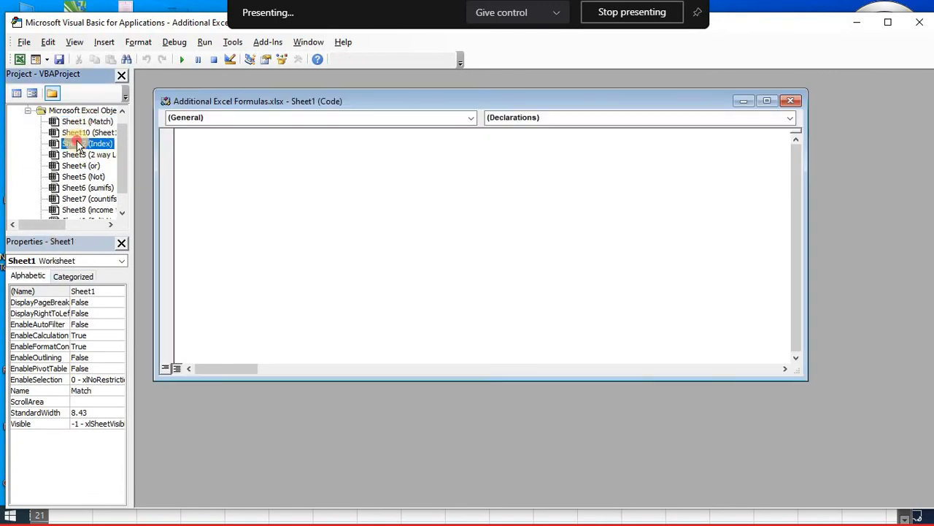
{"action": "double_click", "coordinate": [86, 167]}
{"action": "left_click_drag", "start_coordinate": [288, 125], "coordinate": [459, 194]}
{"action": "left_click_drag", "start_coordinate": [358, 142], "coordinate": [413, 157]}
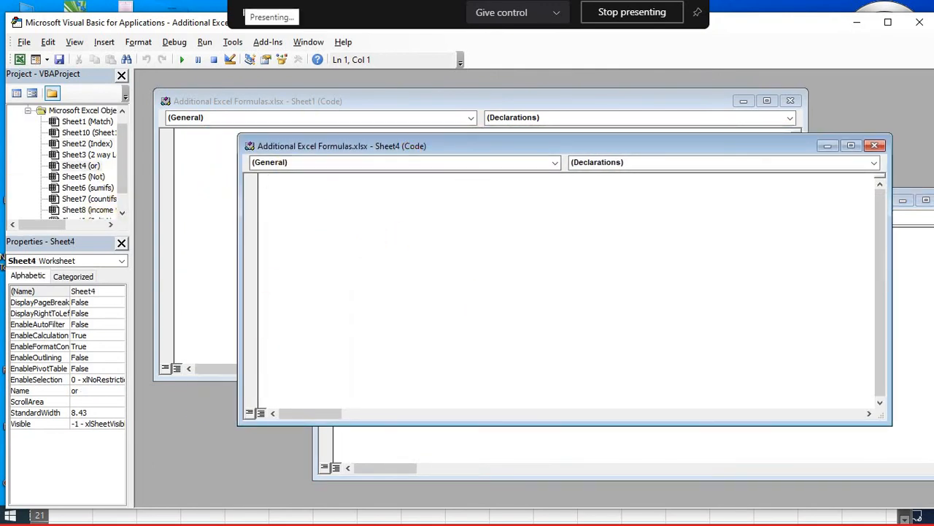
Step: Bring up the code of Sheet2 (Index), and view the worksheet object of Sheet5 (Not) in Excel
{"action": "left_click", "coordinate": [84, 143]}
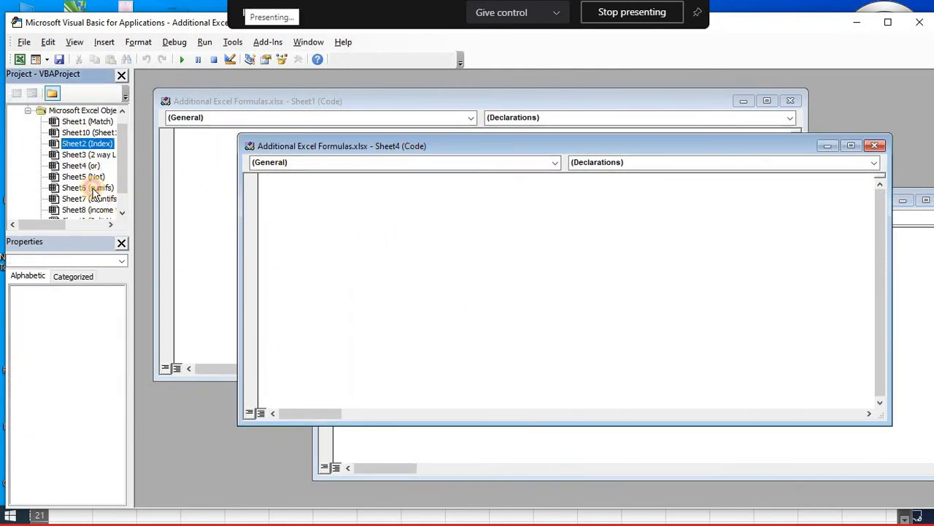
{"action": "left_click", "coordinate": [16, 93]}
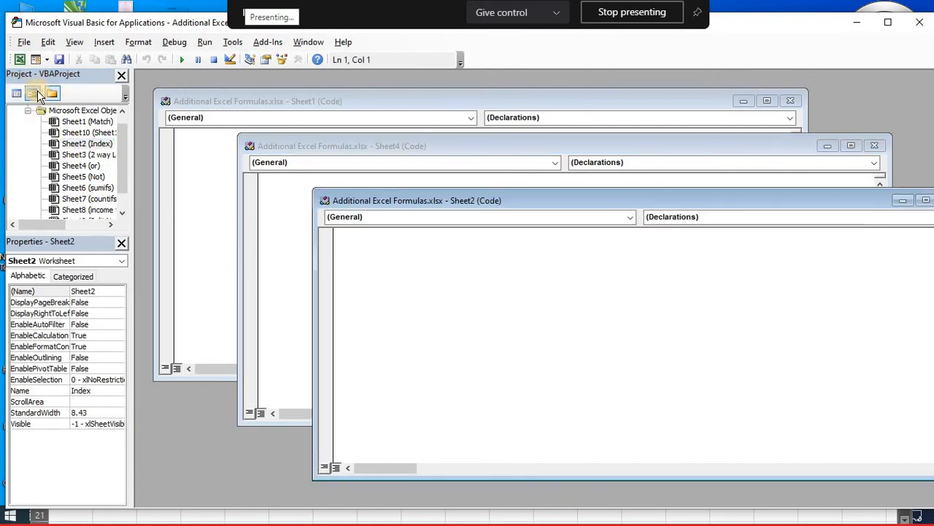
{"action": "left_click", "coordinate": [89, 177]}
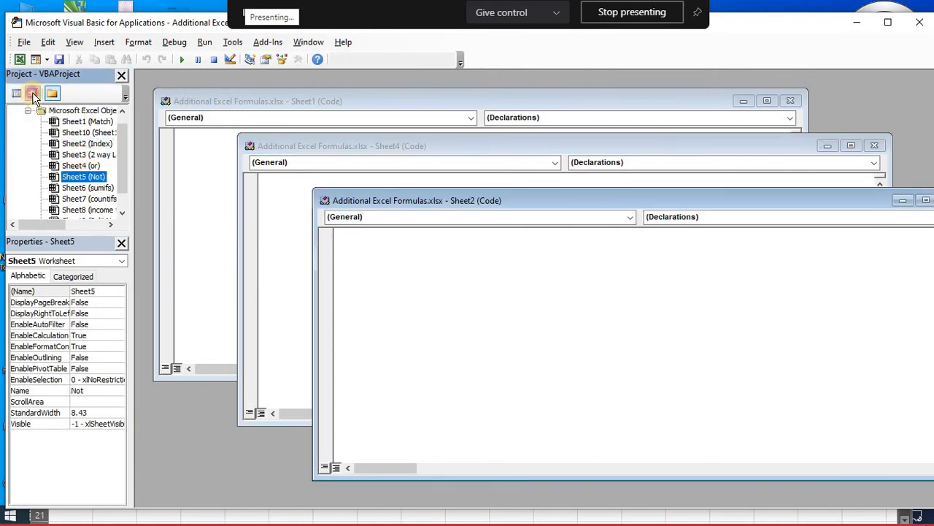
{"action": "left_click", "coordinate": [32, 93]}
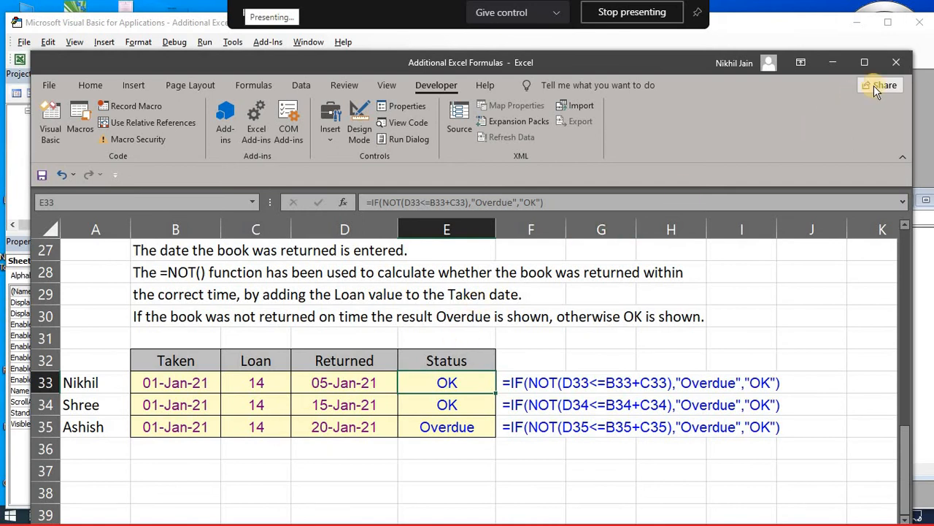
Step: Close the workbook without saving its changes, relaunch Excel, and reopen the recent workbook Additional Excel Formulas
{"action": "left_click", "coordinate": [902, 65]}
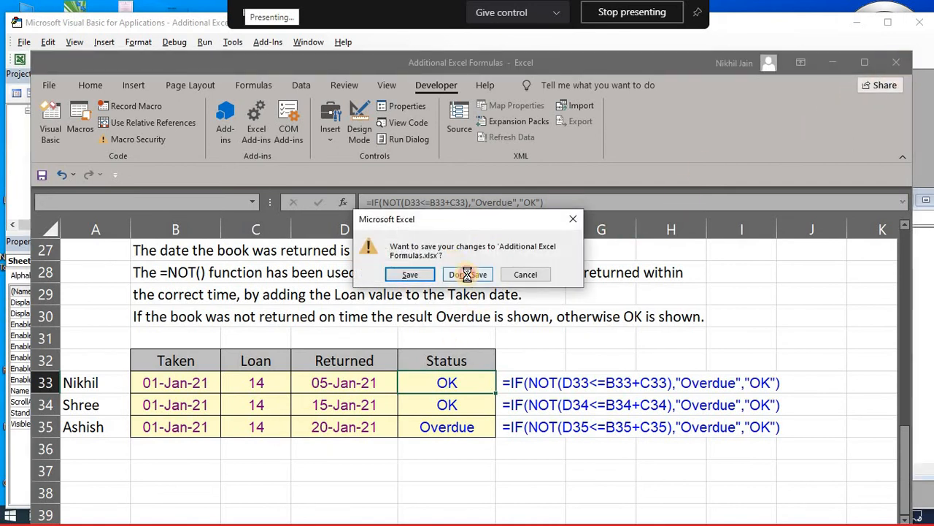
{"action": "left_click", "coordinate": [468, 275]}
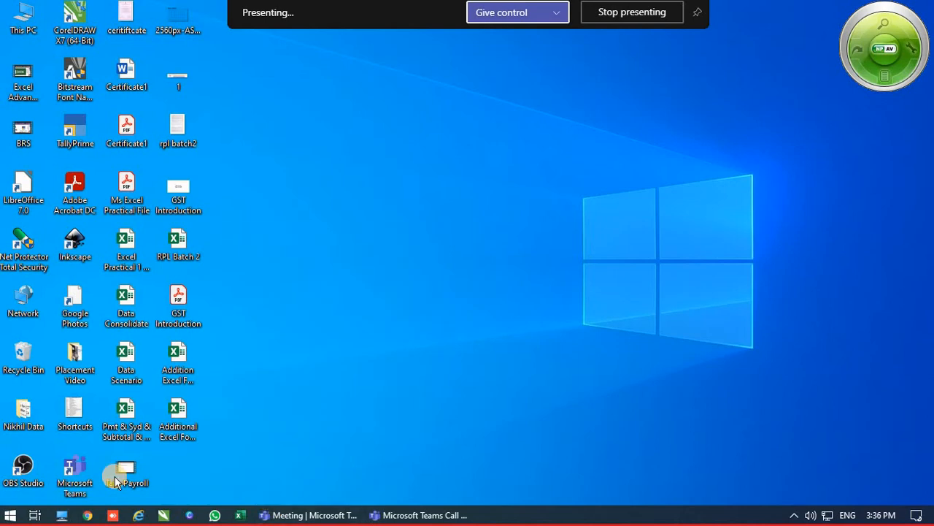
{"action": "key", "text": "super+r"}
{"action": "key", "text": "Return"}
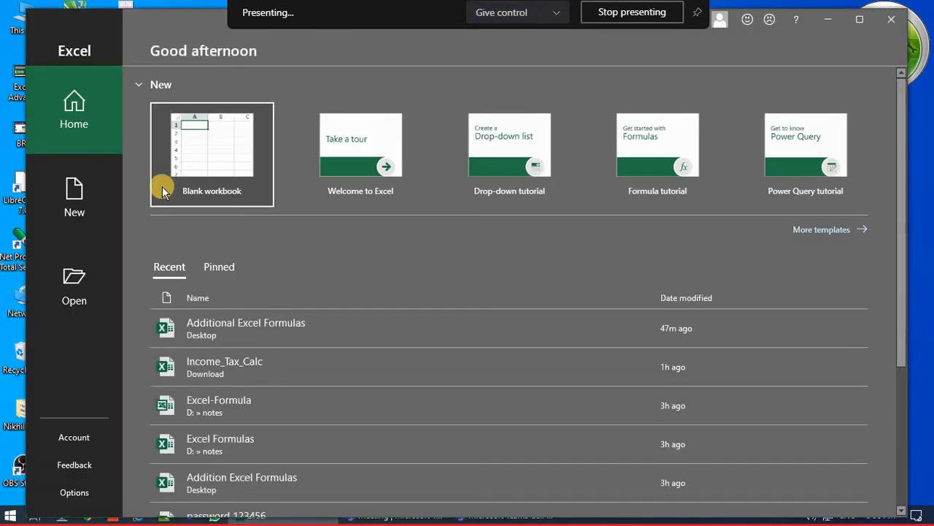
{"action": "left_click", "coordinate": [244, 316]}
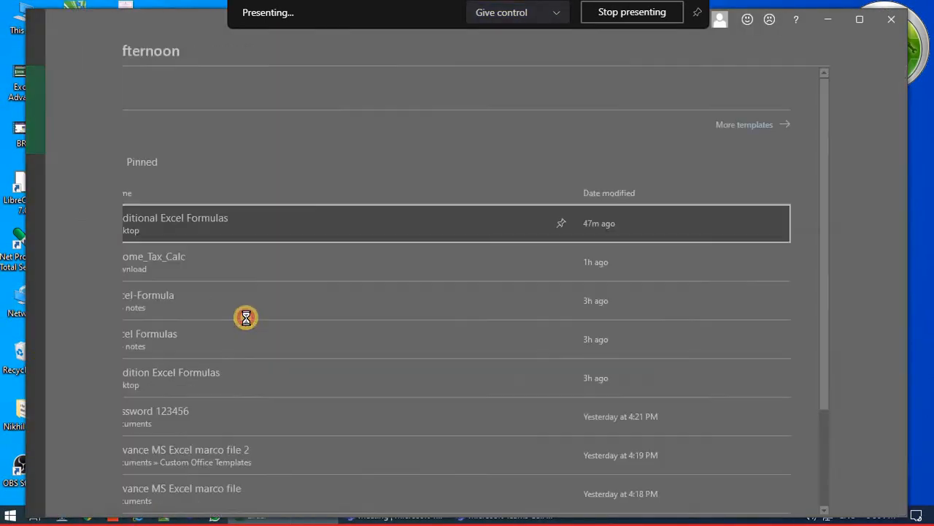
{"action": "left_click", "coordinate": [242, 315]}
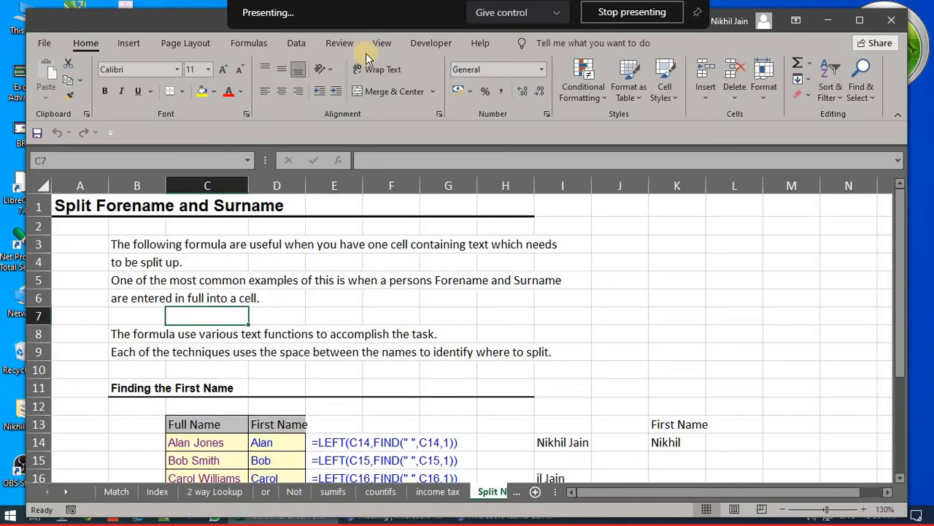
Step: Display the Developer commands, select cell D14, and view the Split Name sheet's code window before closing the Visual Basic editor
{"action": "left_click", "coordinate": [437, 44]}
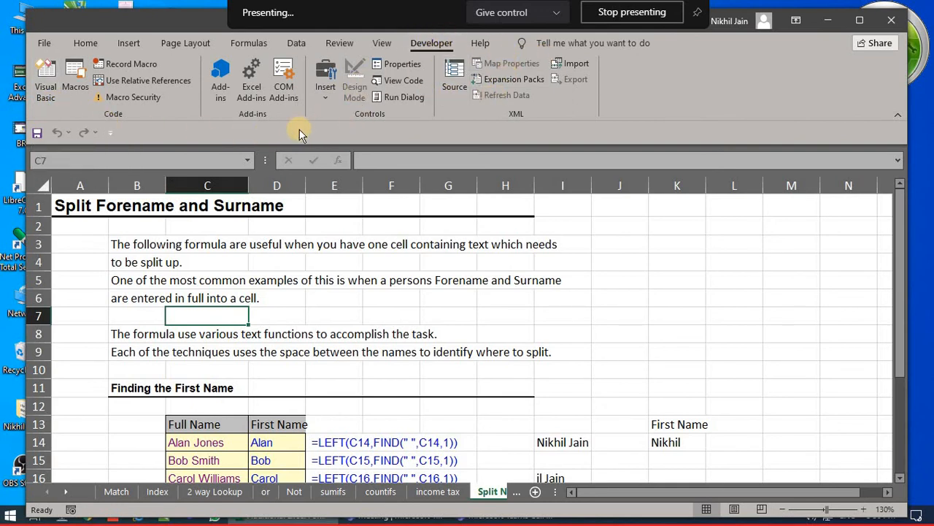
{"action": "left_click", "coordinate": [44, 43]}
{"action": "left_click", "coordinate": [46, 48]}
{"action": "left_click", "coordinate": [412, 97]}
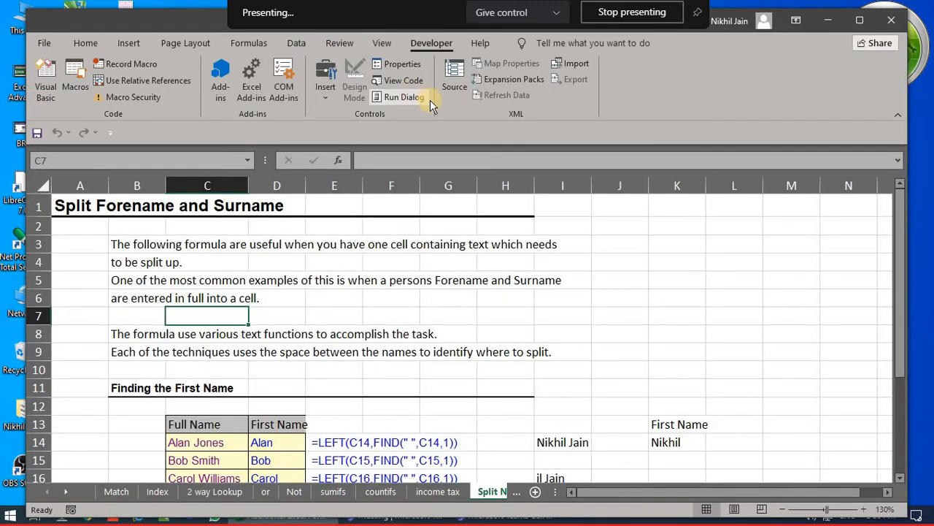
{"action": "left_click", "coordinate": [292, 440]}
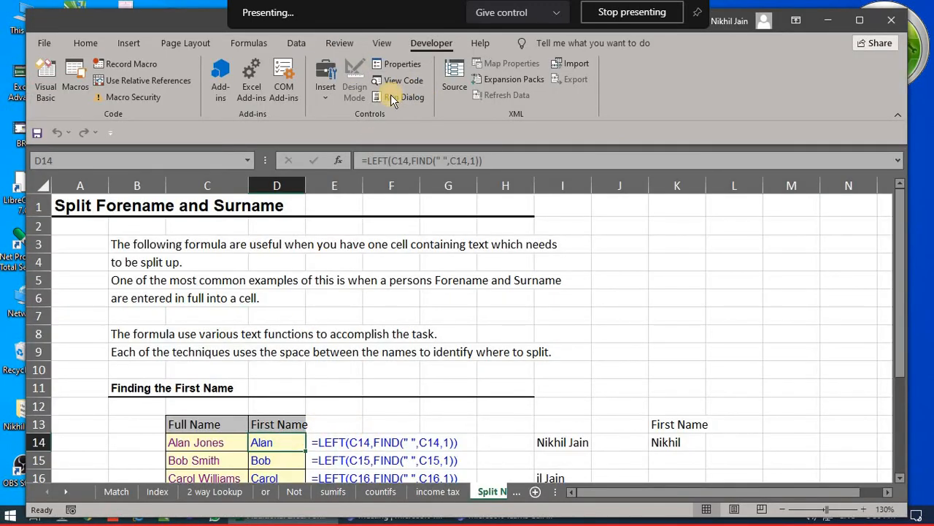
{"action": "left_click", "coordinate": [395, 81]}
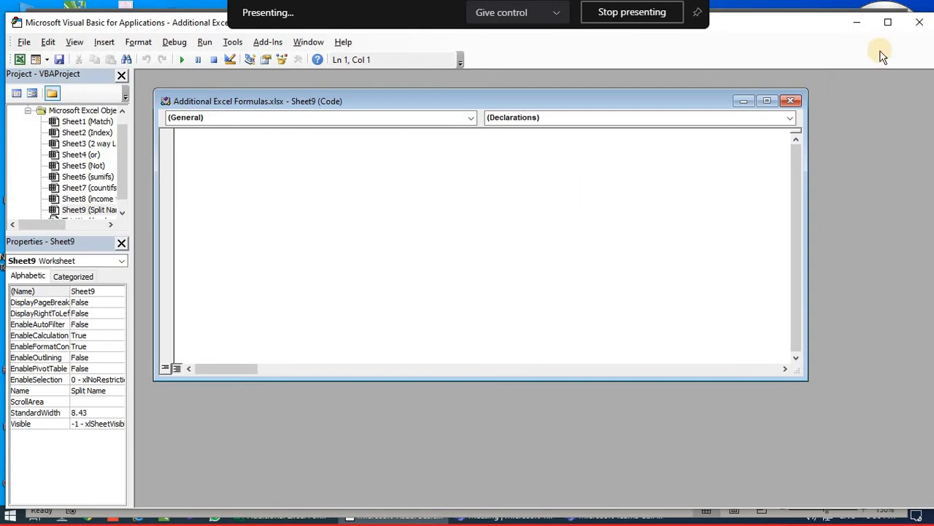
{"action": "left_click", "coordinate": [919, 21]}
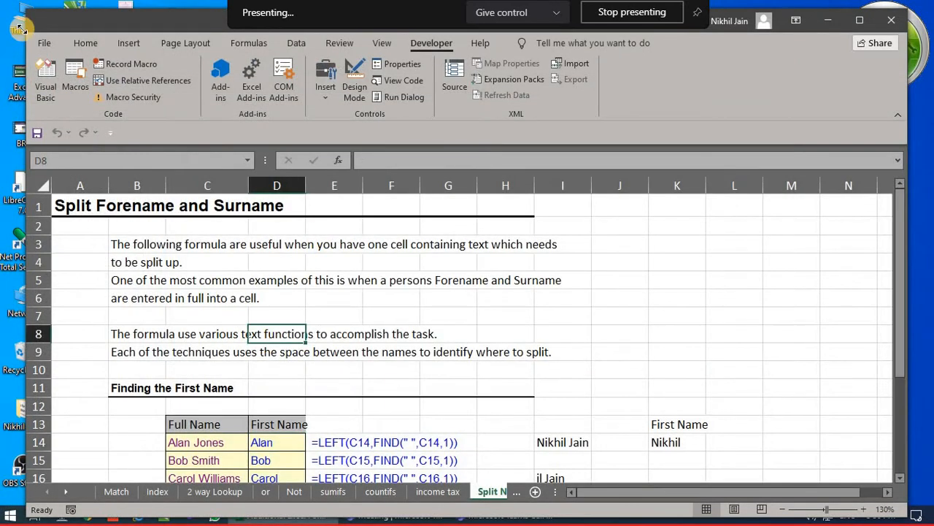
Step: In the ribbon customization options, expand the Developer tab's Code group and exclude the Developer and Add-ins main tabs
{"action": "left_click", "coordinate": [49, 44]}
{"action": "left_click", "coordinate": [82, 487]}
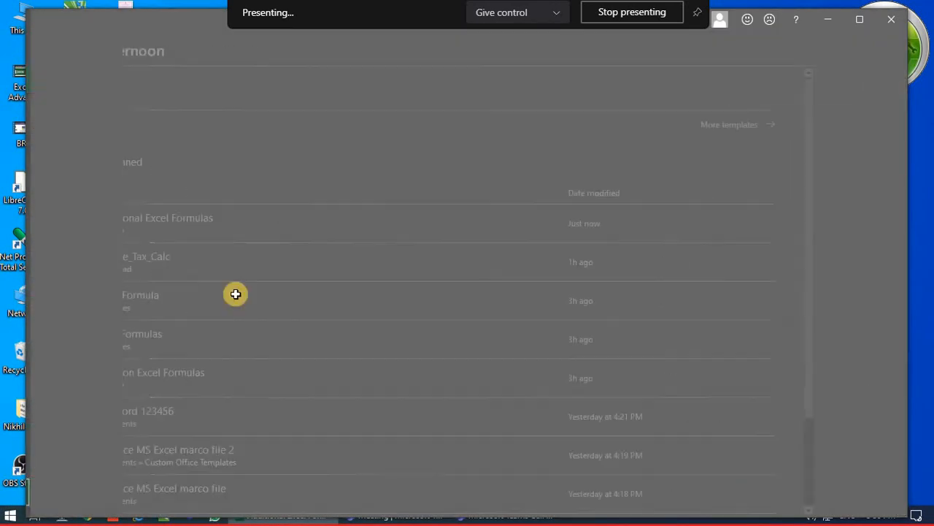
{"action": "scroll", "coordinate": [219, 183], "scroll_direction": "down", "scroll_amount": 1}
{"action": "left_click", "coordinate": [228, 195]}
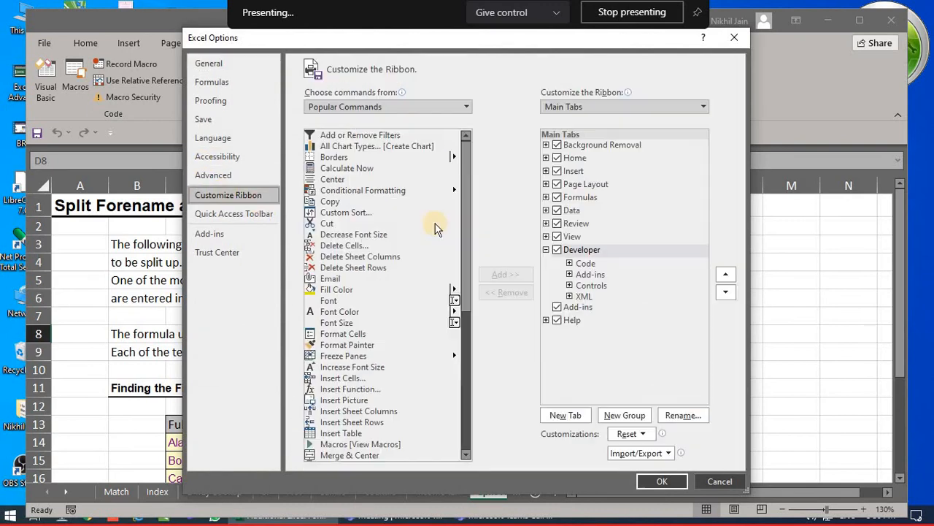
{"action": "left_click", "coordinate": [568, 251]}
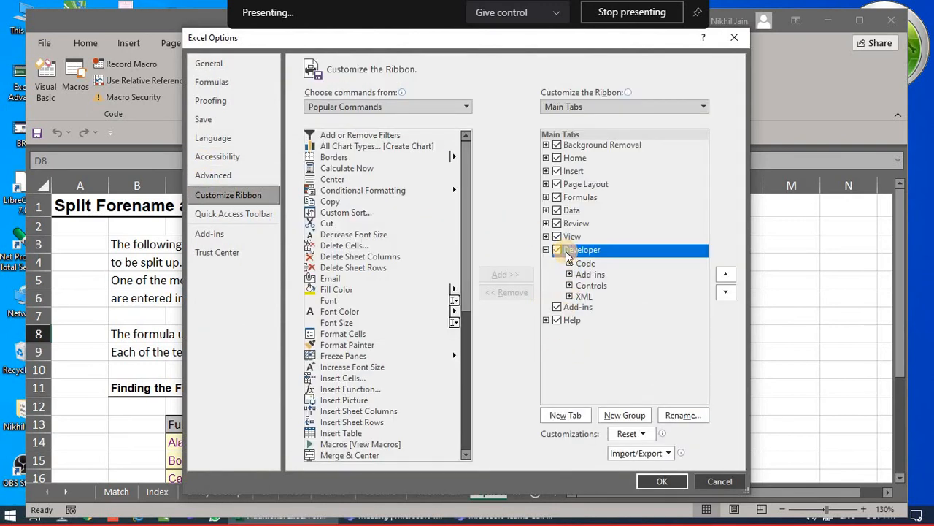
{"action": "left_click", "coordinate": [570, 263]}
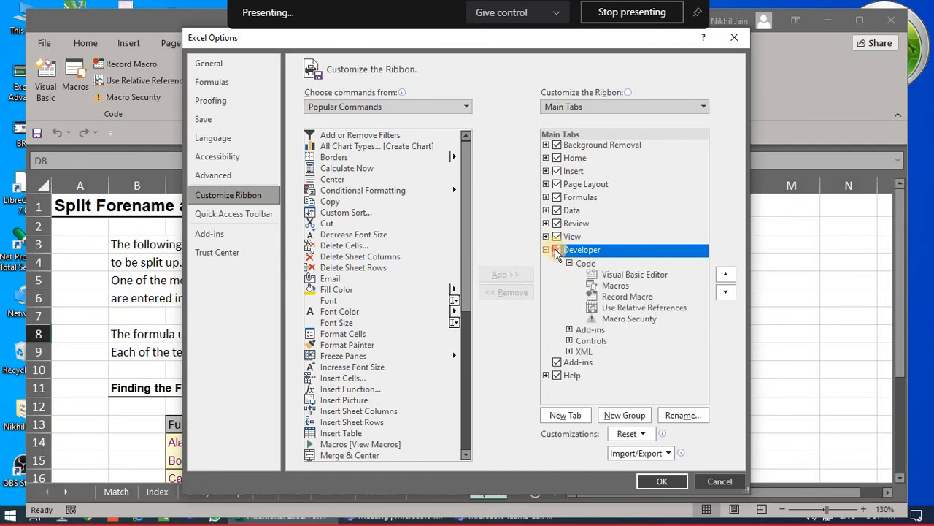
{"action": "left_click", "coordinate": [557, 250]}
{"action": "left_click", "coordinate": [558, 363]}
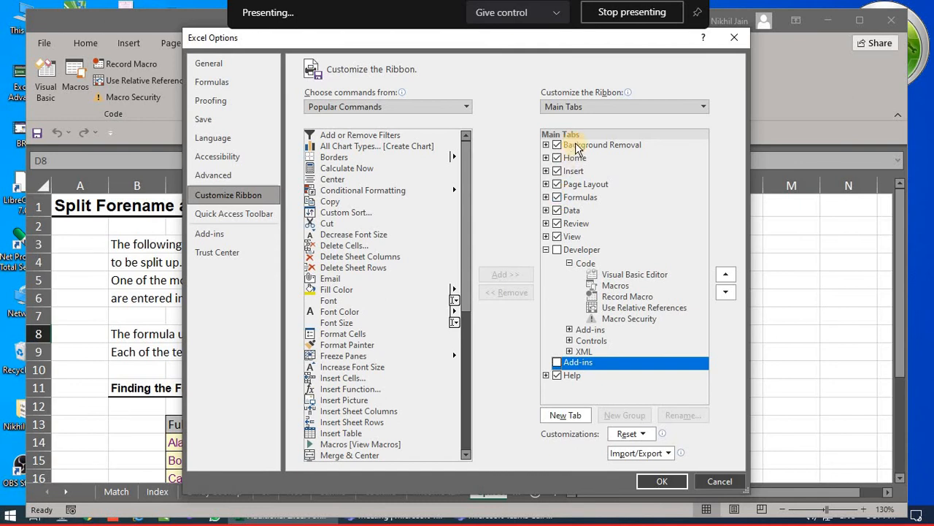
Step: List the available commands by Main Tabs and examine the Insert groups and the Home tab's Clipboard and Font commands
{"action": "left_click", "coordinate": [400, 108]}
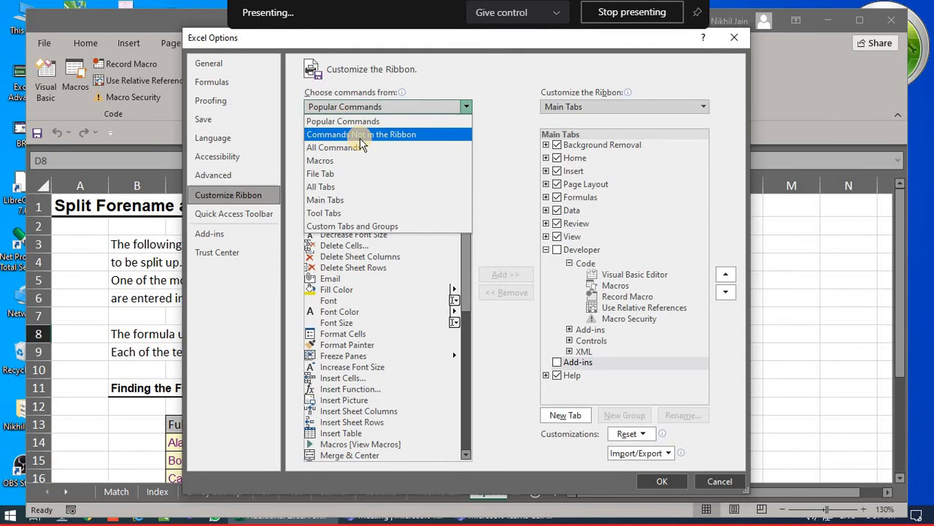
{"action": "left_click", "coordinate": [326, 200]}
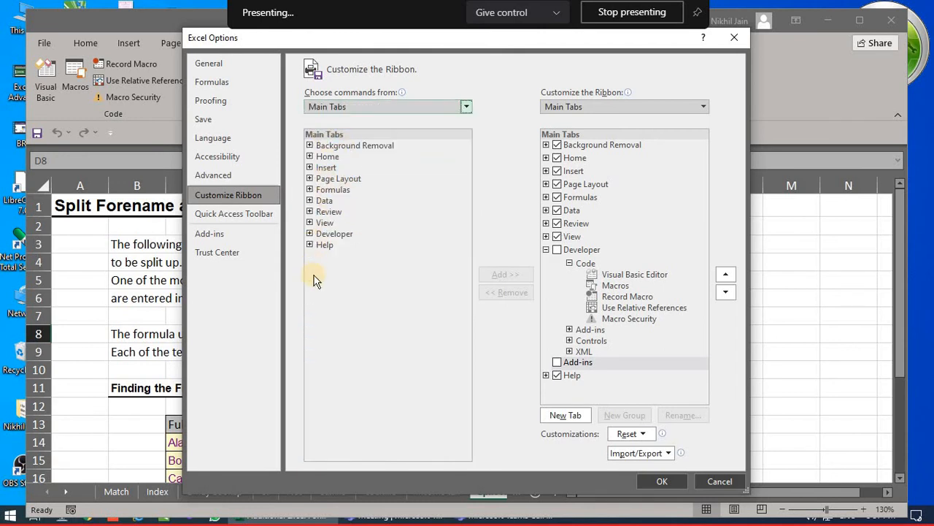
{"action": "left_click", "coordinate": [310, 167]}
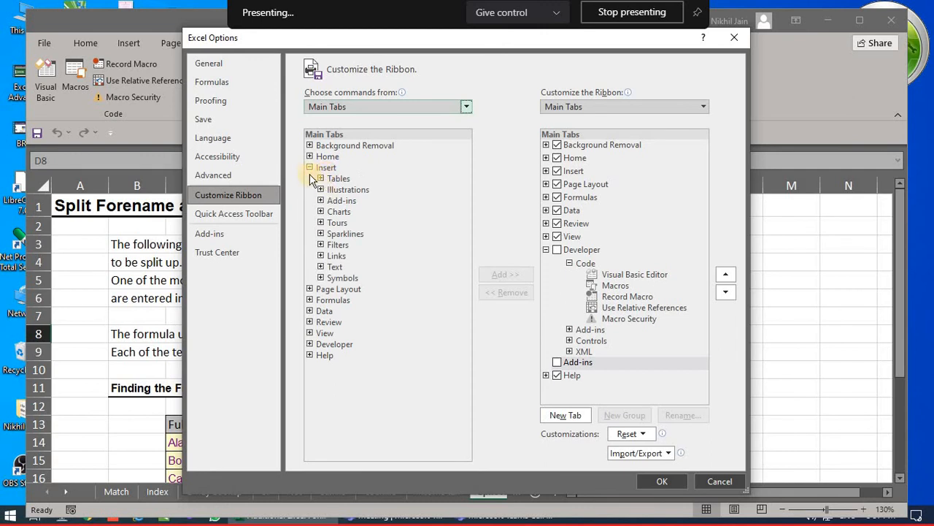
{"action": "left_click", "coordinate": [309, 167]}
{"action": "left_click", "coordinate": [310, 157]}
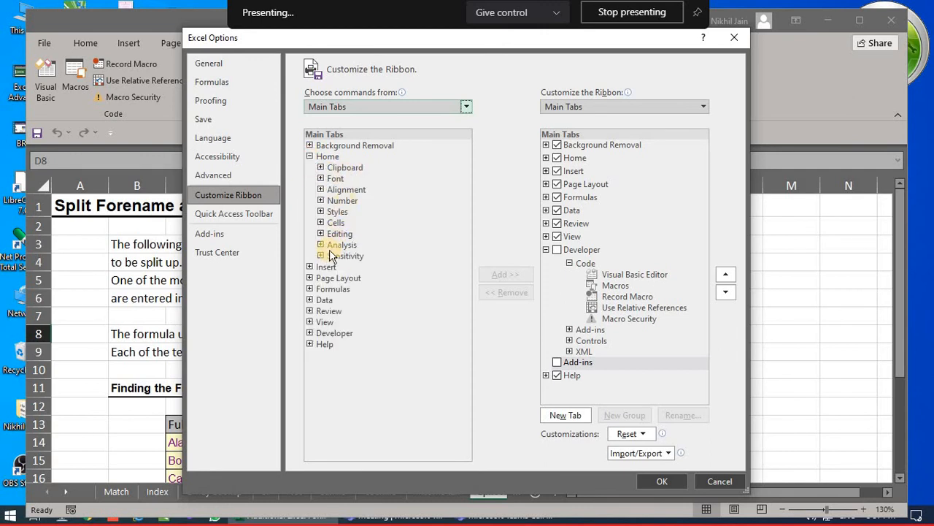
{"action": "left_click", "coordinate": [322, 168]}
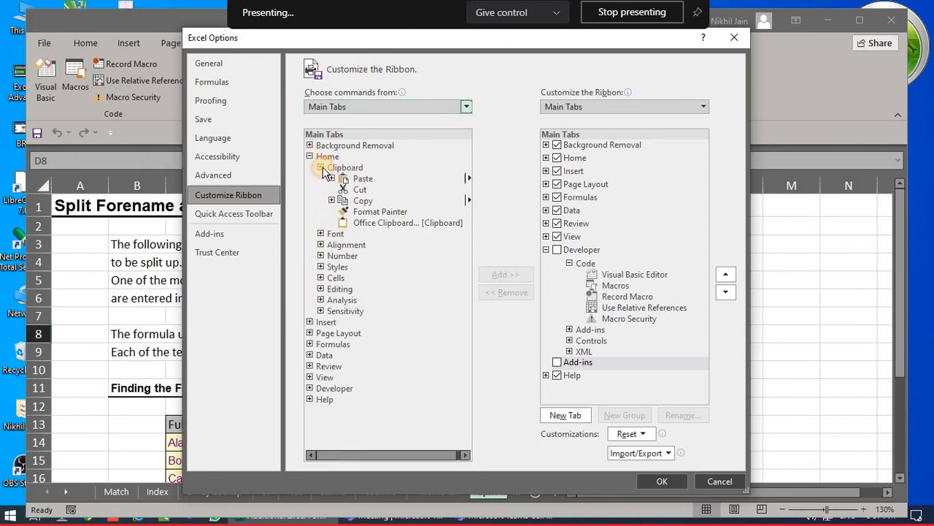
{"action": "left_click", "coordinate": [331, 178]}
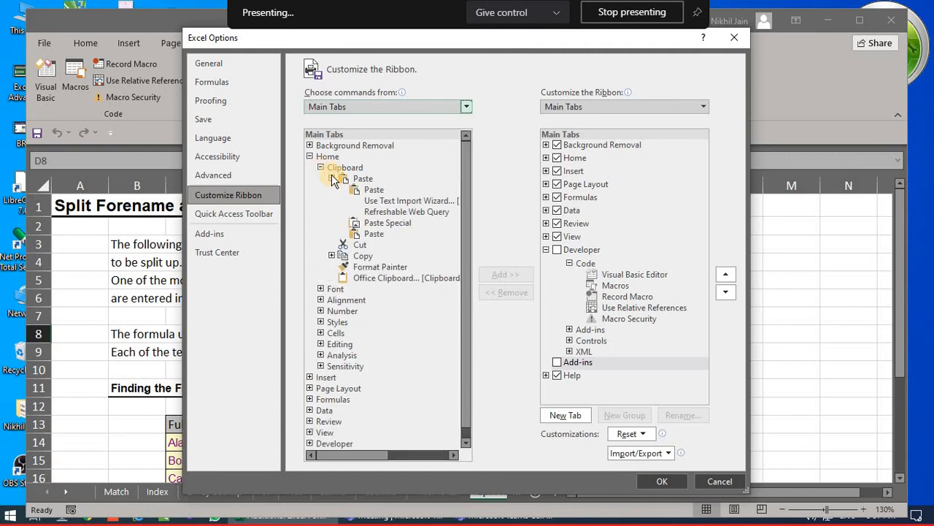
{"action": "left_click", "coordinate": [381, 202]}
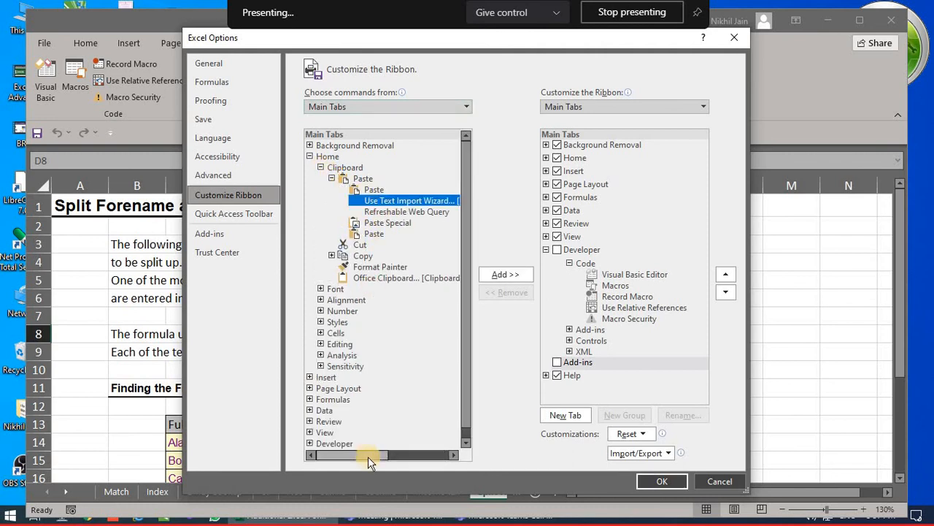
{"action": "left_click_drag", "start_coordinate": [368, 456], "coordinate": [313, 457]}
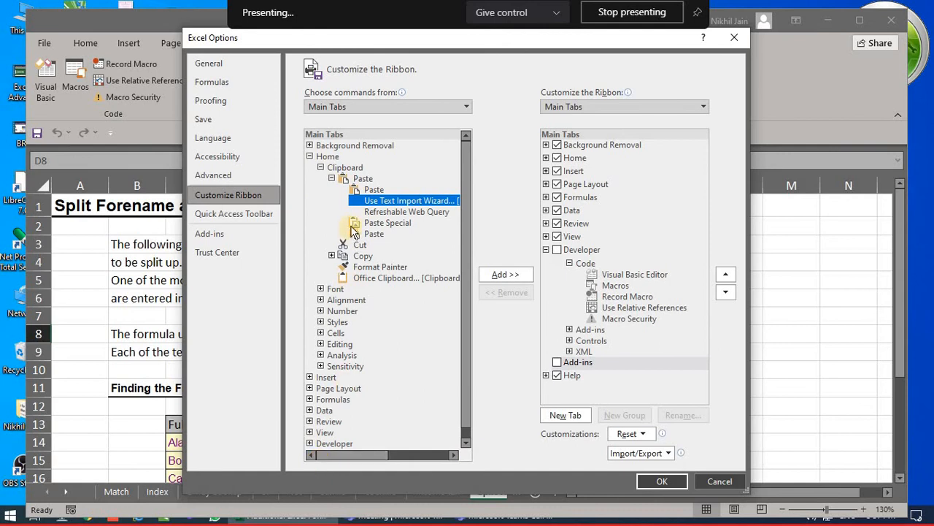
{"action": "left_click", "coordinate": [320, 289]}
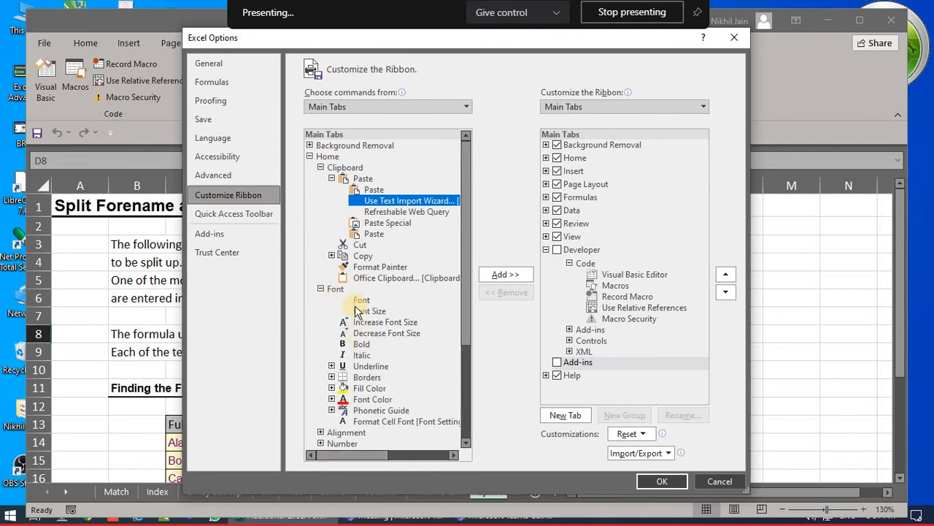
{"action": "left_click", "coordinate": [362, 301]}
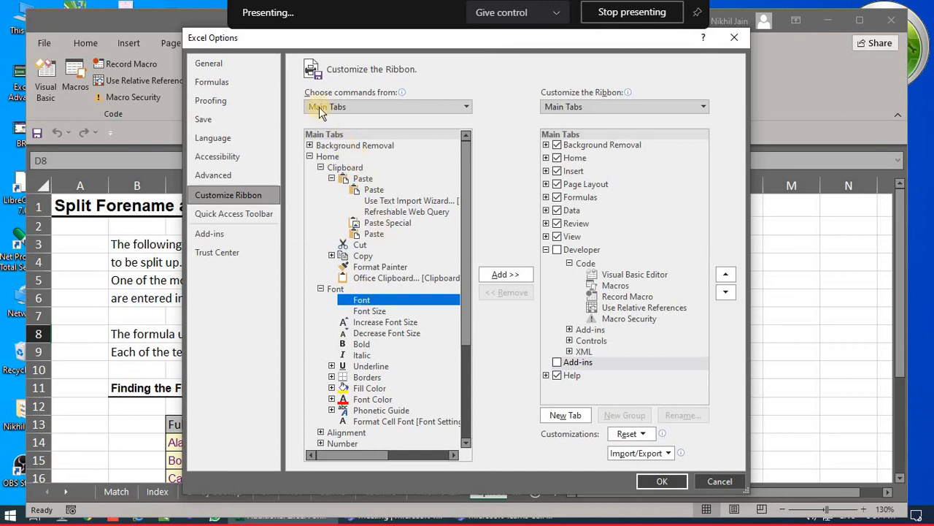
{"action": "left_click", "coordinate": [310, 156]}
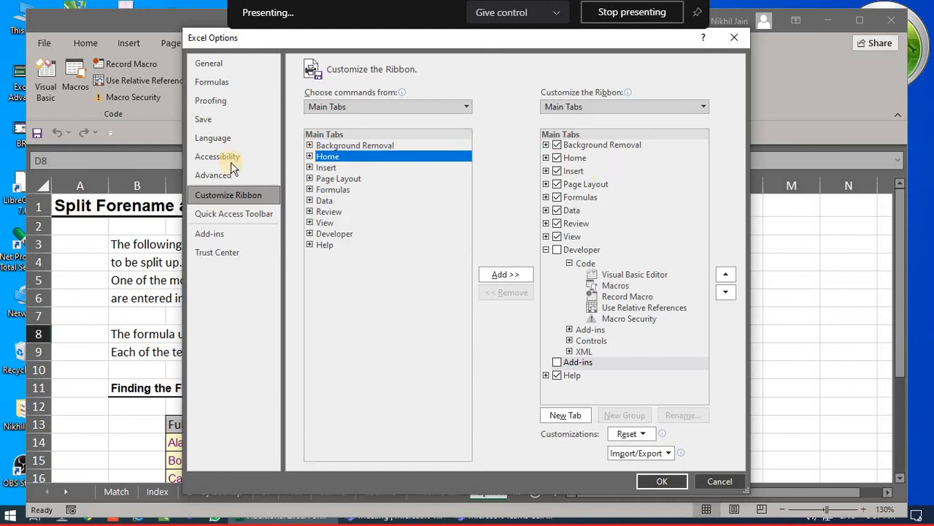
Step: View the Quick Access Toolbar options, dismiss Excel Options without applying changes, and select cell C5 in the sheet
{"action": "left_click", "coordinate": [237, 213]}
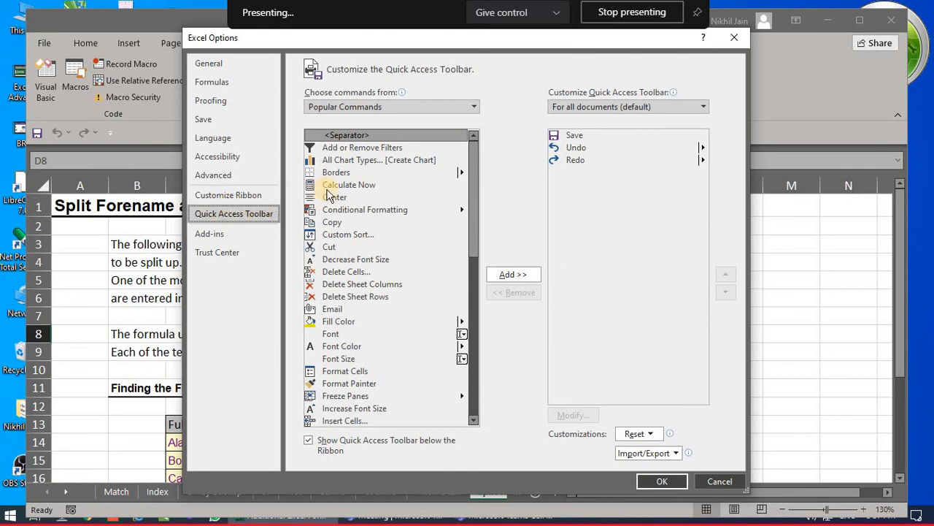
{"action": "left_click", "coordinate": [706, 485]}
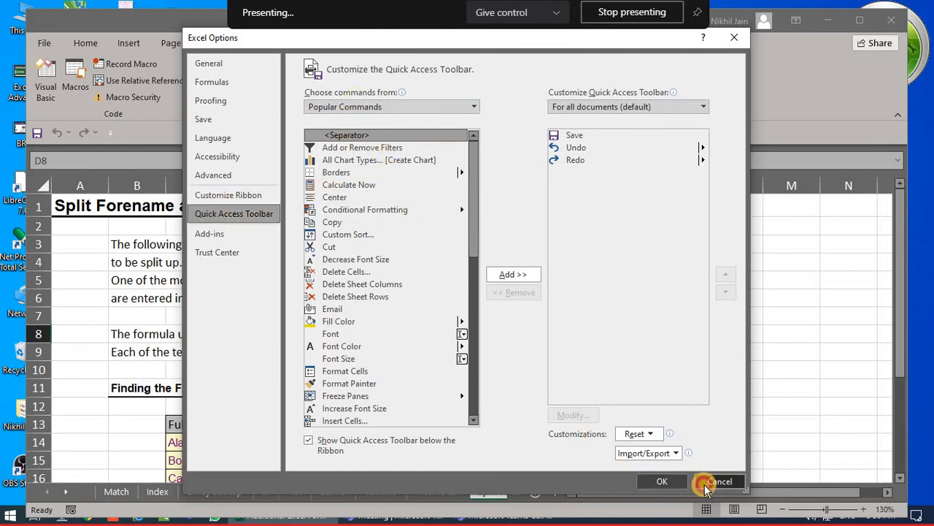
{"action": "left_click", "coordinate": [365, 299]}
{"action": "left_click_drag", "start_coordinate": [116, 231], "coordinate": [597, 384]}
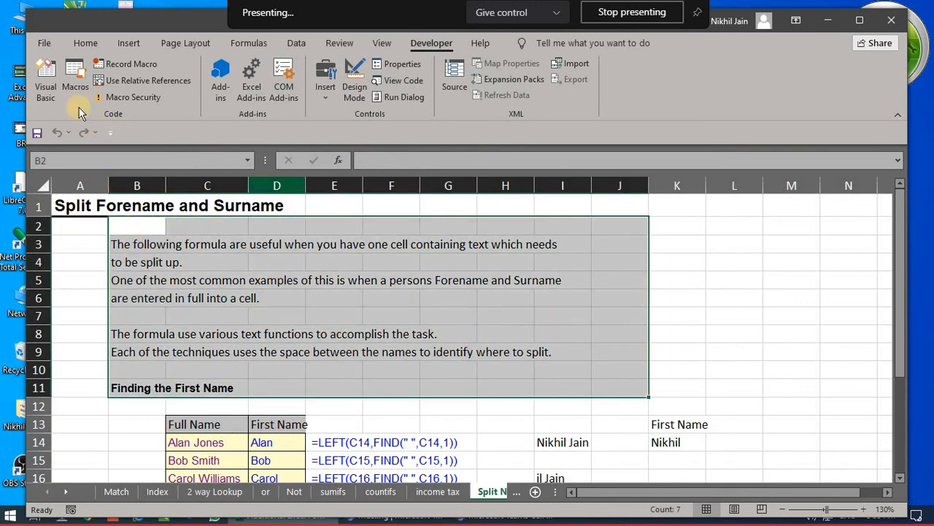
{"action": "left_click", "coordinate": [217, 280]}
Step: Reopen the ribbon customization options and exclude the Developer and Add-ins main tabs
{"action": "left_click", "coordinate": [47, 41]}
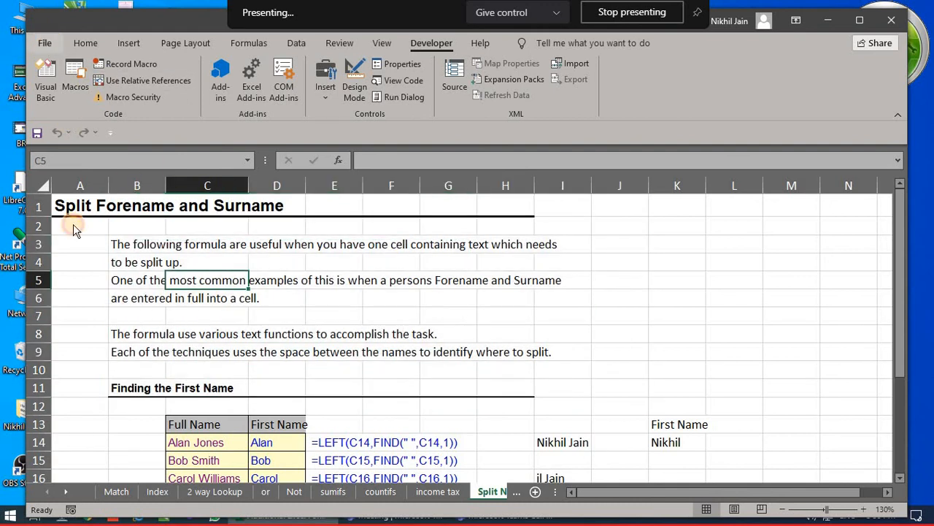
{"action": "left_click", "coordinate": [64, 493]}
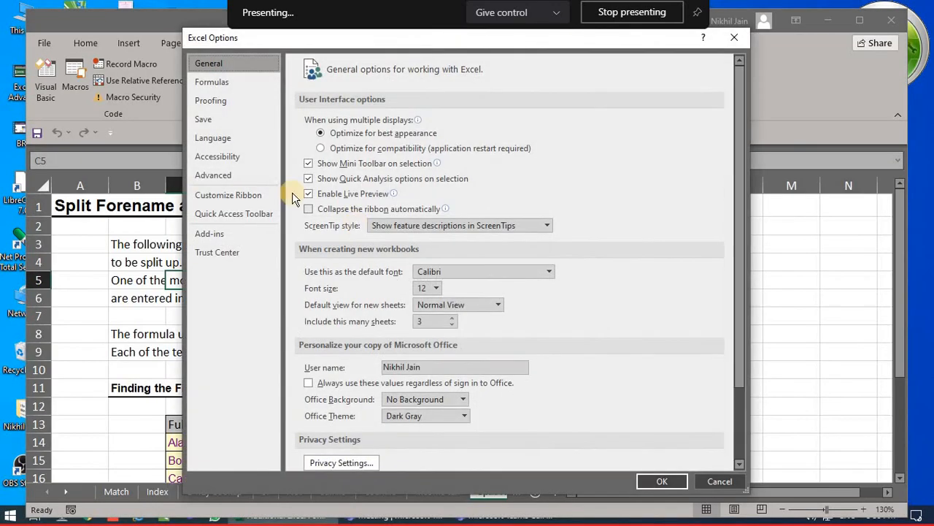
{"action": "left_click", "coordinate": [240, 195]}
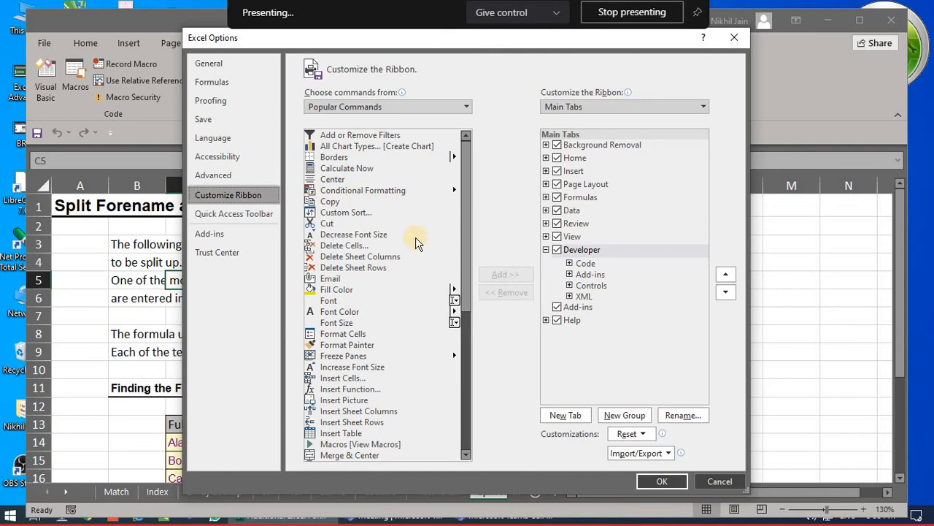
{"action": "left_click", "coordinate": [557, 249]}
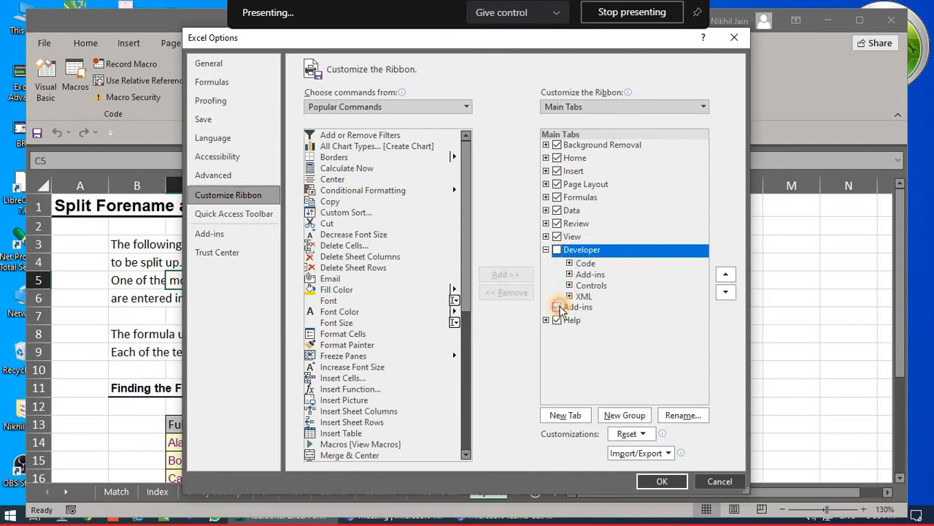
{"action": "left_click", "coordinate": [557, 307]}
Step: Review the popular commands offered for the Quick Access Toolbar and apply the Excel Options changes that hide the Developer and Add-ins tabs
{"action": "left_click", "coordinate": [325, 213]}
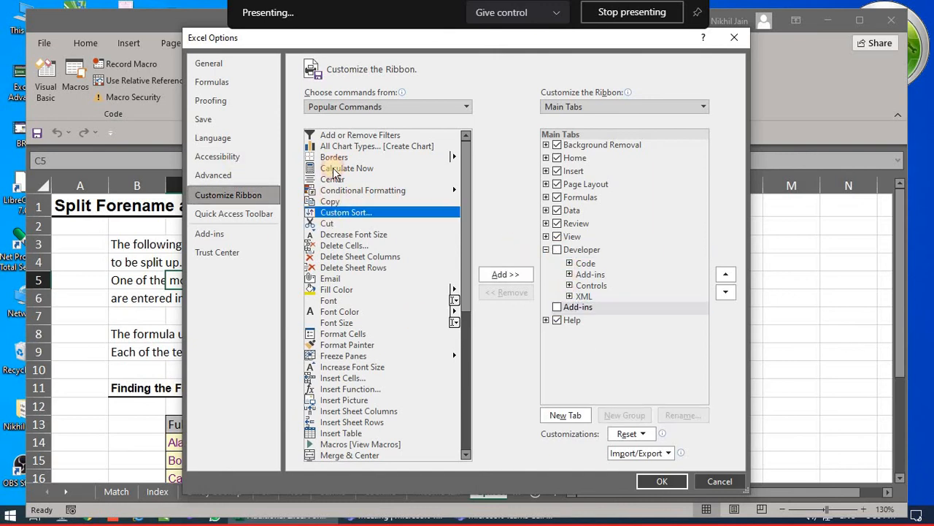
{"action": "scroll", "coordinate": [325, 217], "scroll_direction": "down", "scroll_amount": 2}
{"action": "left_click", "coordinate": [208, 214]}
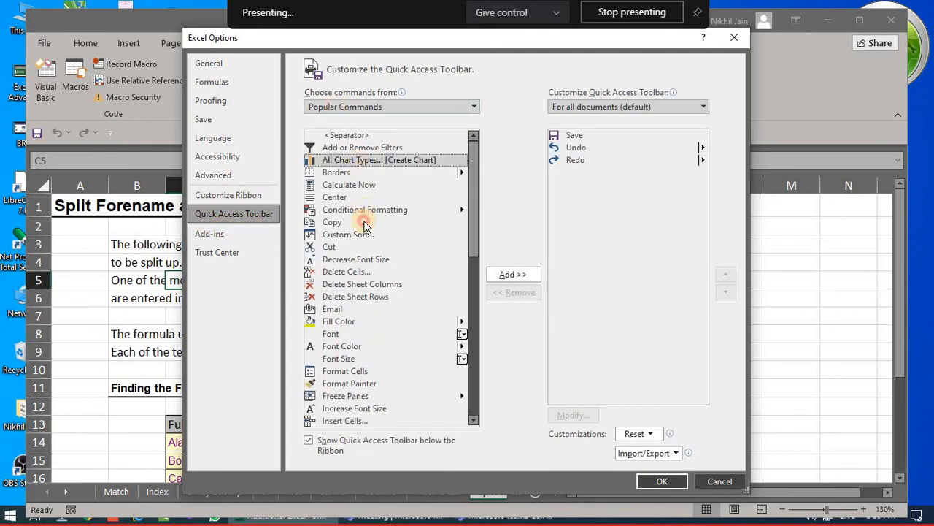
{"action": "scroll", "coordinate": [364, 219], "scroll_direction": "down", "scroll_amount": 6}
{"action": "scroll", "coordinate": [366, 227], "scroll_direction": "down", "scroll_amount": 4}
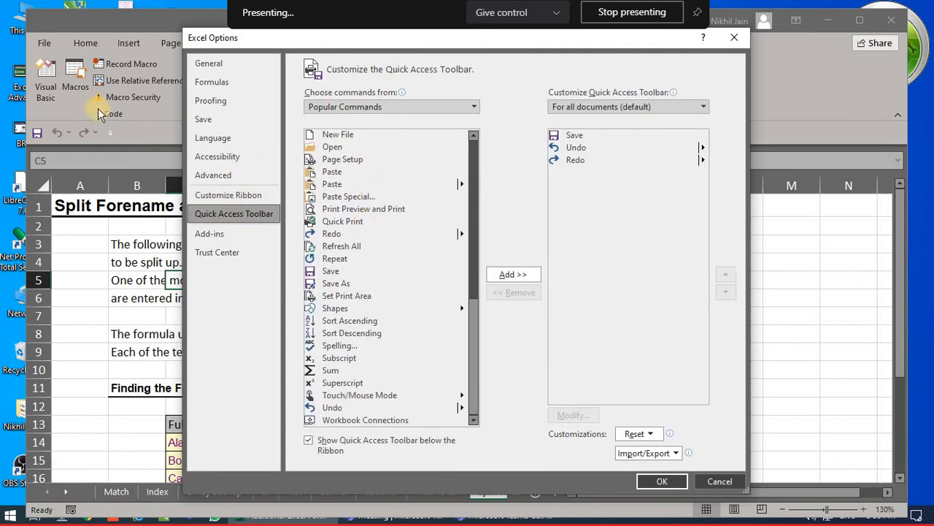
{"action": "scroll", "coordinate": [365, 219], "scroll_direction": "up", "scroll_amount": 8}
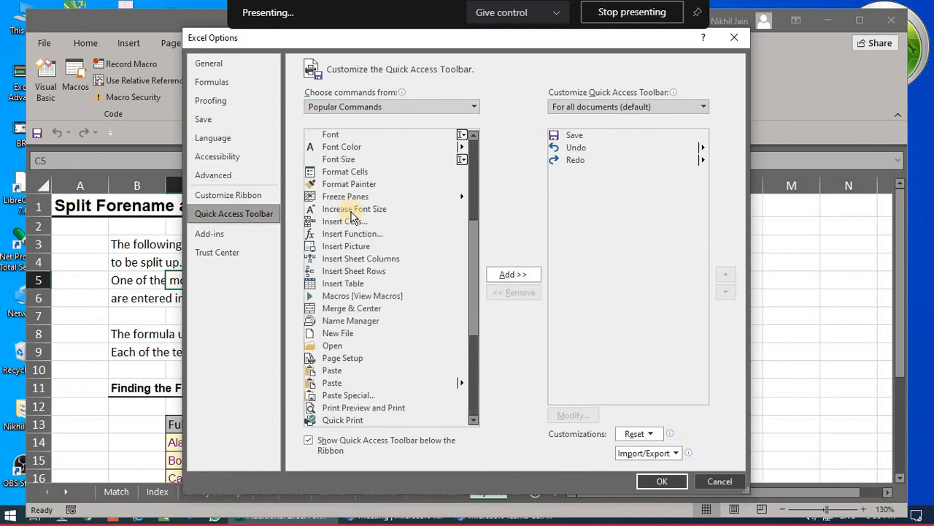
{"action": "scroll", "coordinate": [332, 170], "scroll_direction": "up", "scroll_amount": 3}
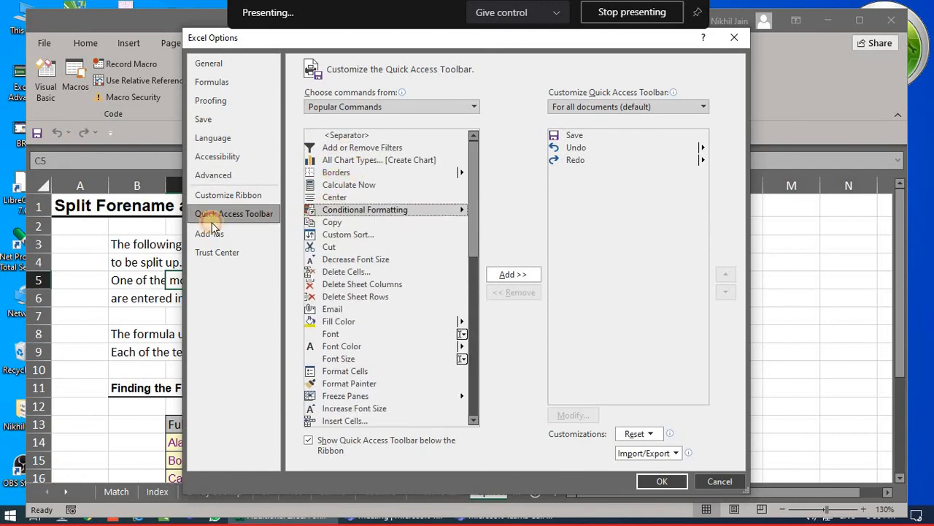
{"action": "left_click", "coordinate": [663, 481]}
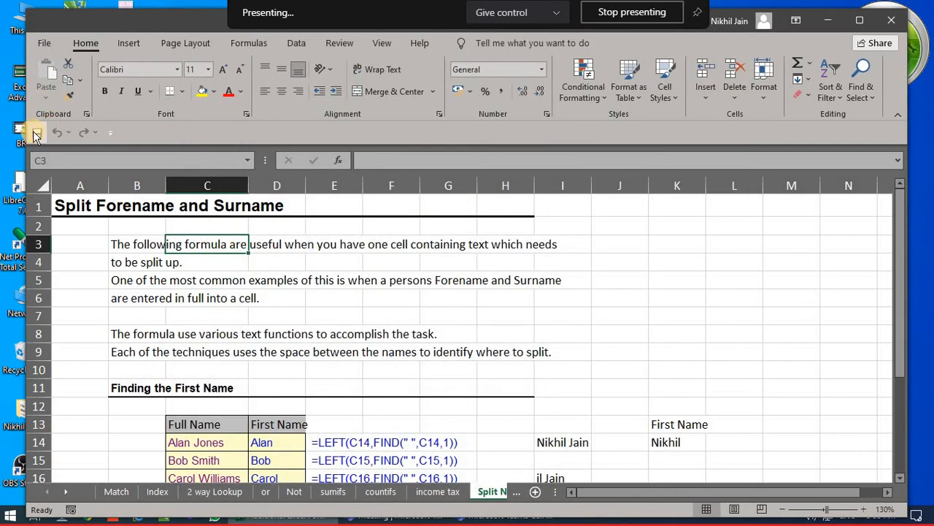
Step: Add Sort Ascending and Print Preview and Print to the Quick Access Toolbar
{"action": "left_click", "coordinate": [113, 136]}
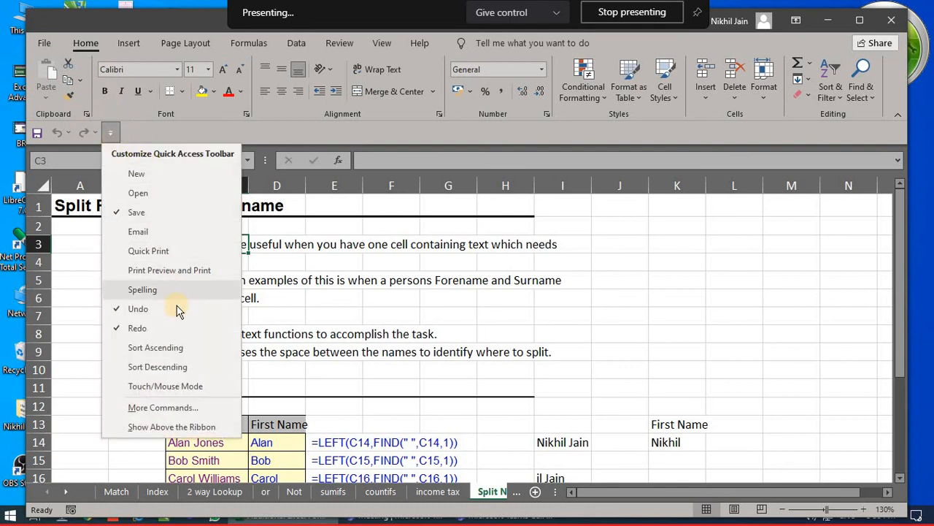
{"action": "left_click", "coordinate": [169, 347]}
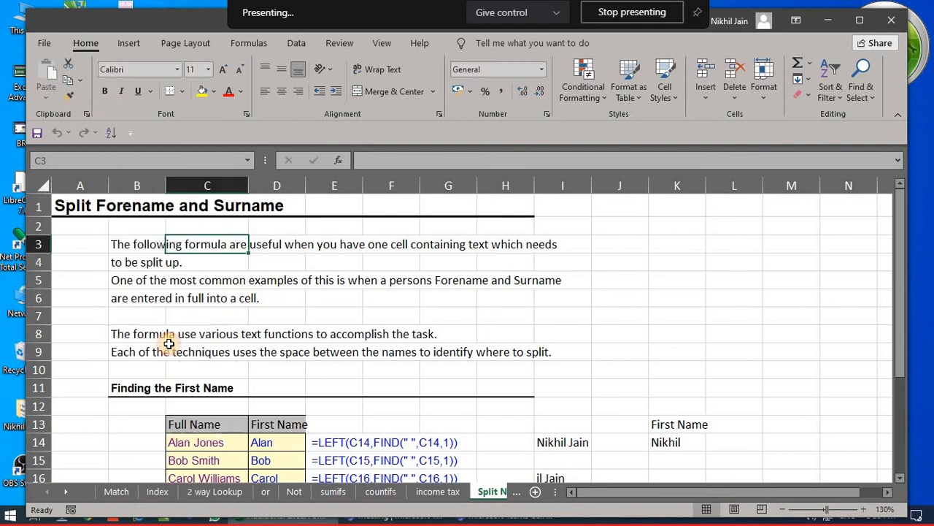
{"action": "left_click", "coordinate": [134, 260]}
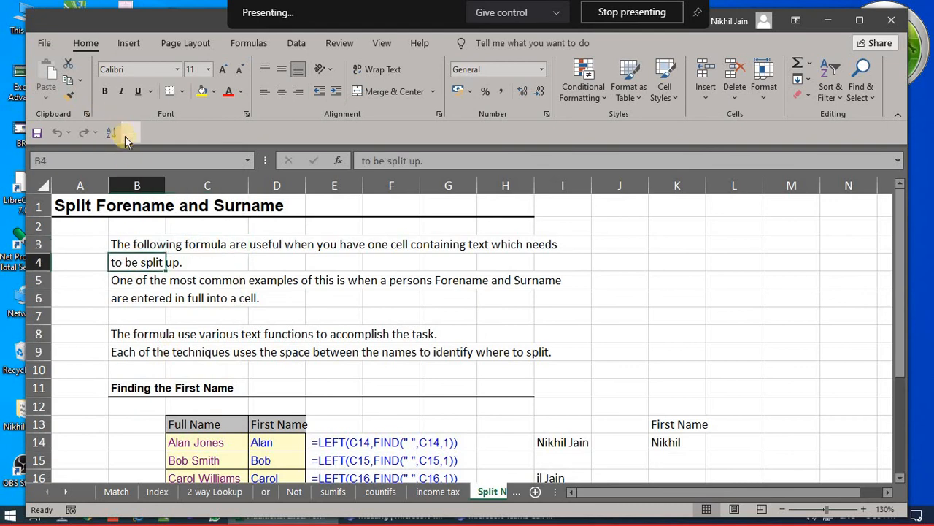
{"action": "left_click", "coordinate": [130, 133]}
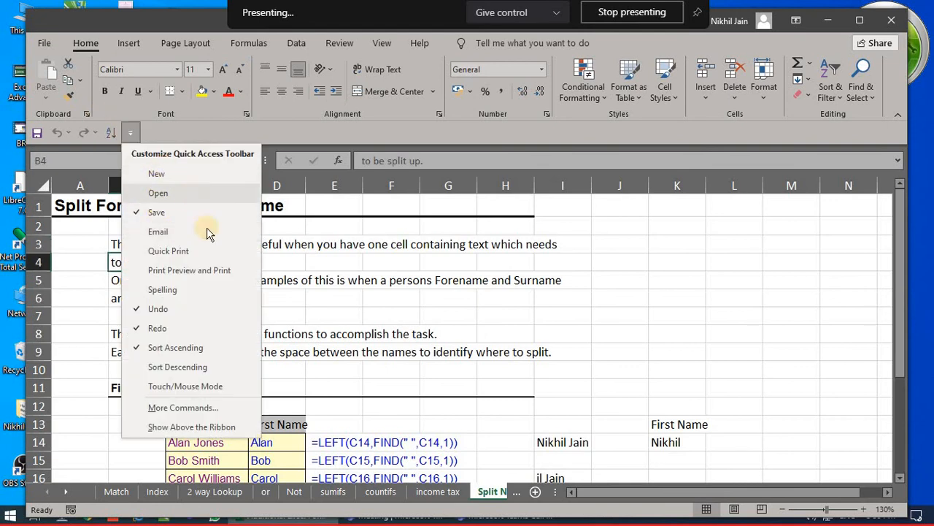
{"action": "left_click", "coordinate": [174, 271]}
{"action": "left_click", "coordinate": [164, 281]}
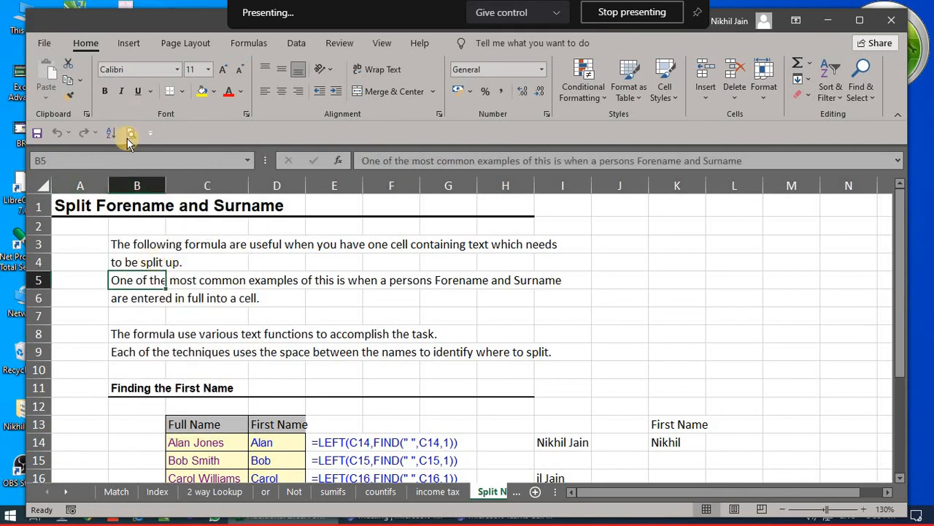
Step: View the print preview of the active sheet, return to the worksheet and select cell B4
{"action": "key", "text": "ctrl+p"}
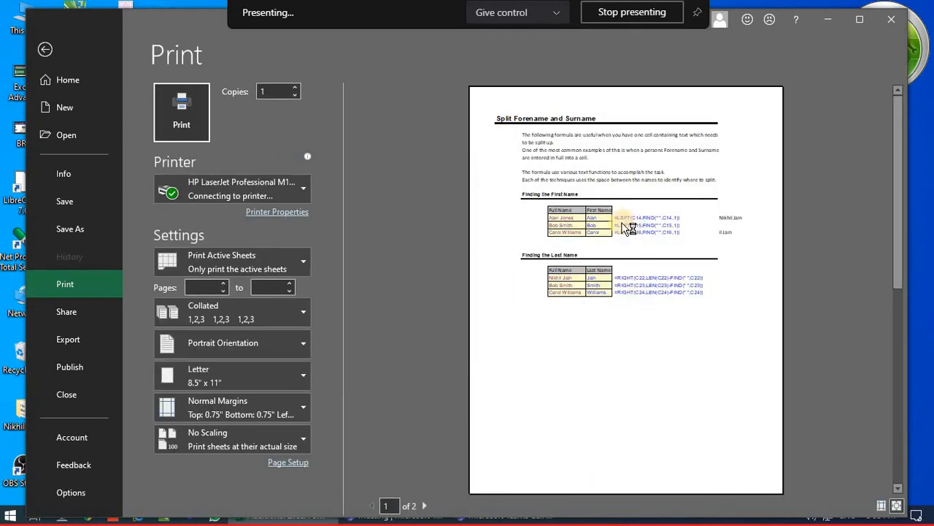
{"action": "left_click", "coordinate": [43, 53]}
{"action": "left_click", "coordinate": [119, 265]}
Step: Reopen Excel Options, view the Quick Access Toolbar commands and examine the list of Office add-ins in a smaller, repositioned dialog
{"action": "left_click", "coordinate": [42, 40]}
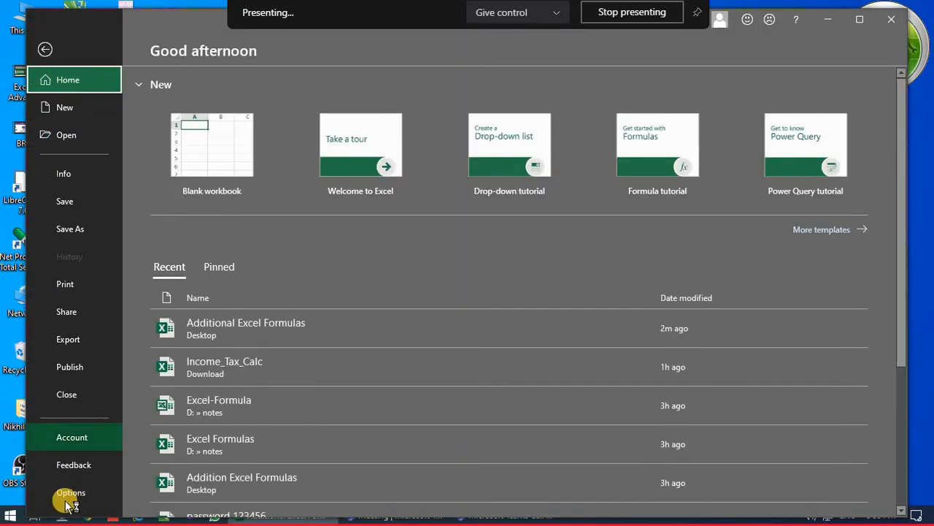
{"action": "left_click", "coordinate": [70, 494]}
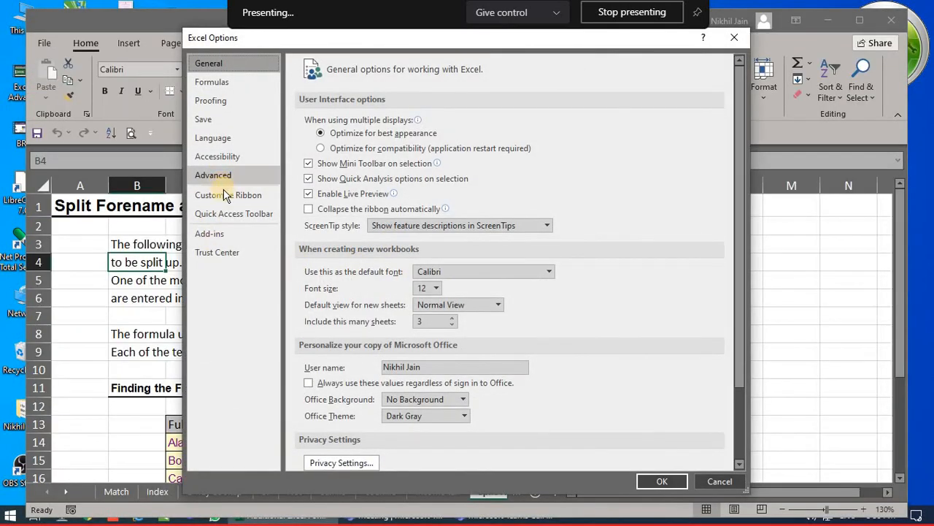
{"action": "left_click", "coordinate": [232, 214]}
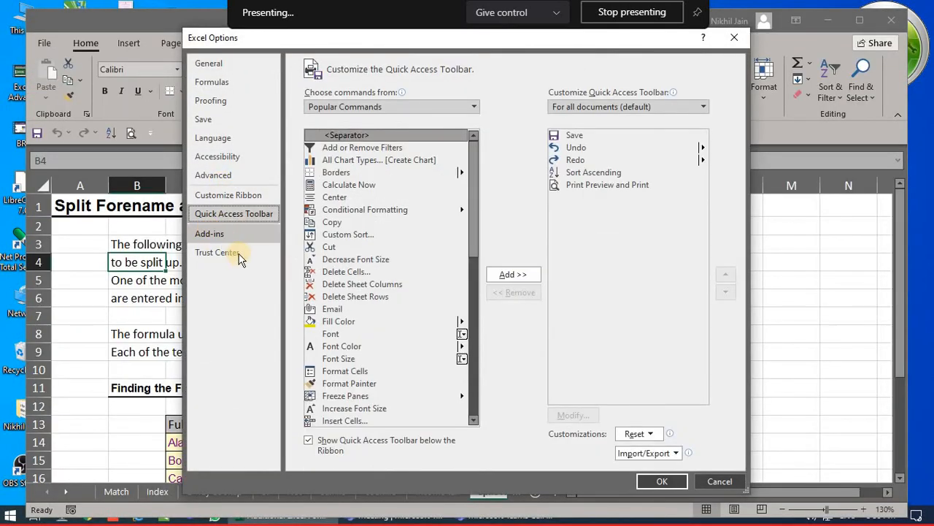
{"action": "left_click", "coordinate": [232, 235]}
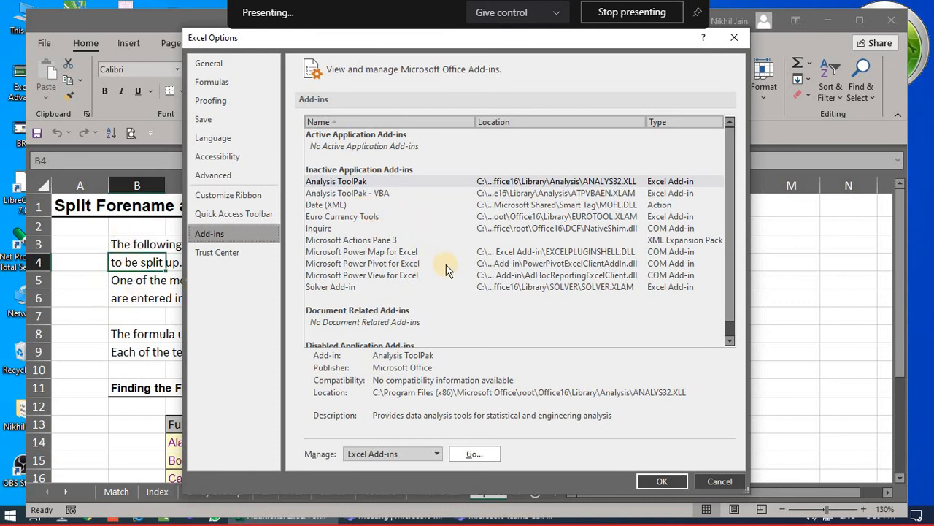
{"action": "left_click", "coordinate": [235, 38]}
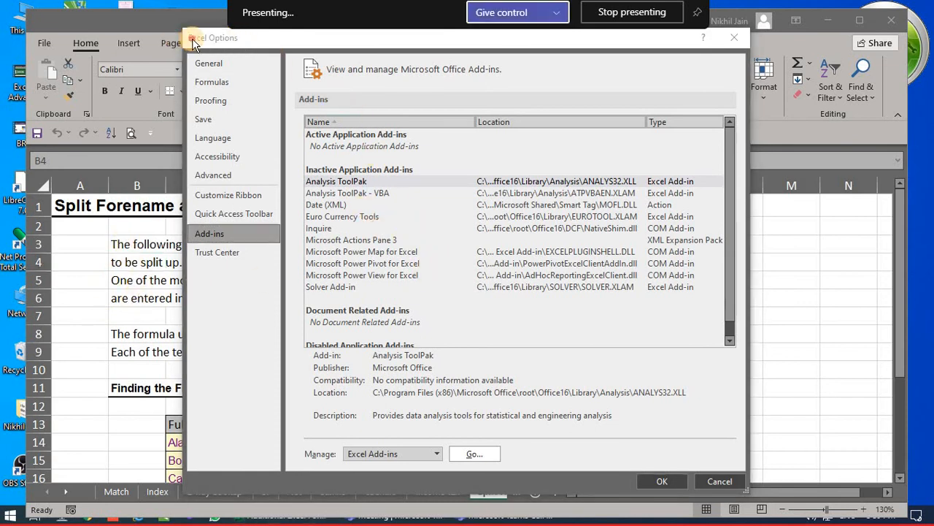
{"action": "left_click_drag", "start_coordinate": [193, 44], "coordinate": [293, 143]}
{"action": "left_click_drag", "start_coordinate": [300, 156], "coordinate": [271, 65]}
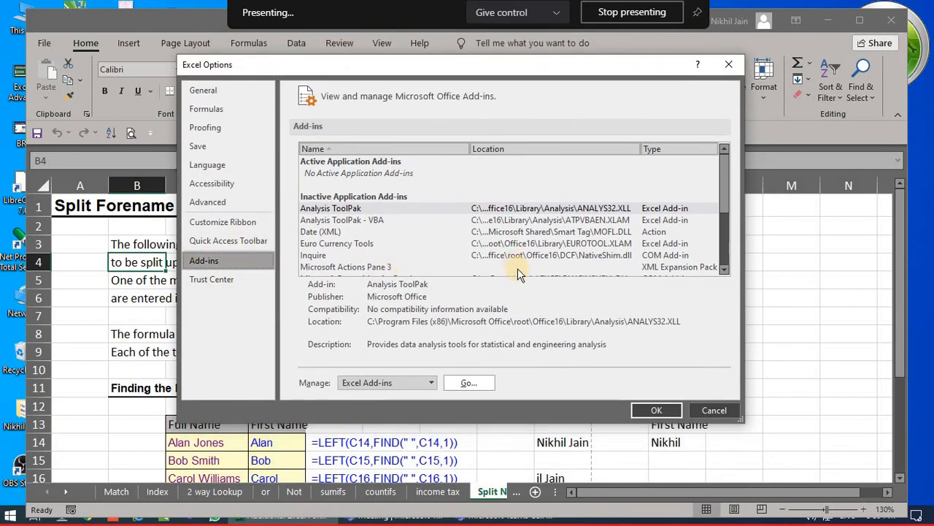
{"action": "scroll", "coordinate": [562, 250], "scroll_direction": "down", "scroll_amount": 3}
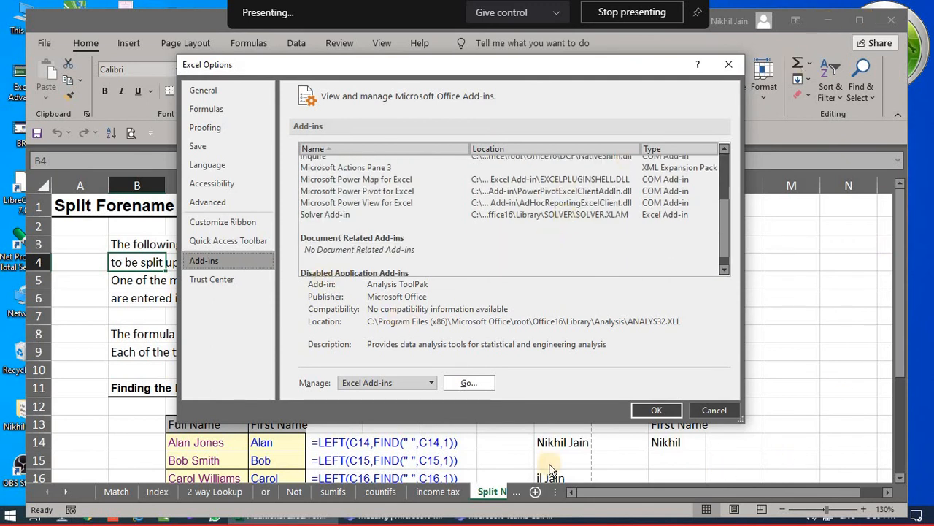
Step: Open the Trust Center settings and review the Protected View, macro and ActiveX settings
{"action": "left_click", "coordinate": [227, 287]}
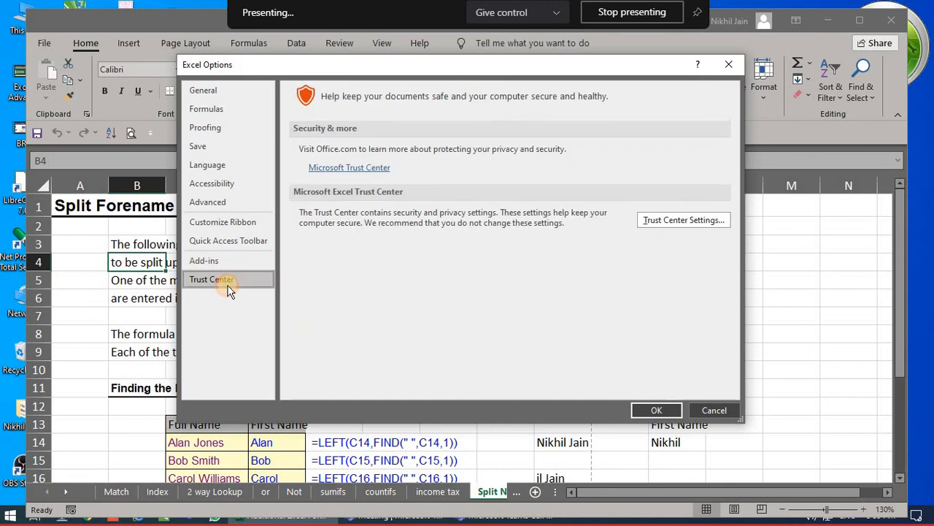
{"action": "left_click", "coordinate": [684, 221]}
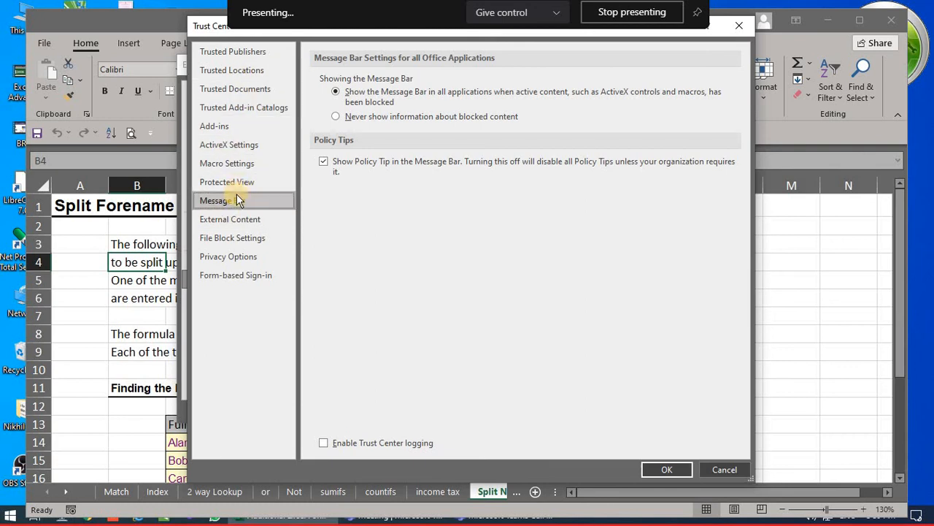
{"action": "left_click", "coordinate": [235, 182]}
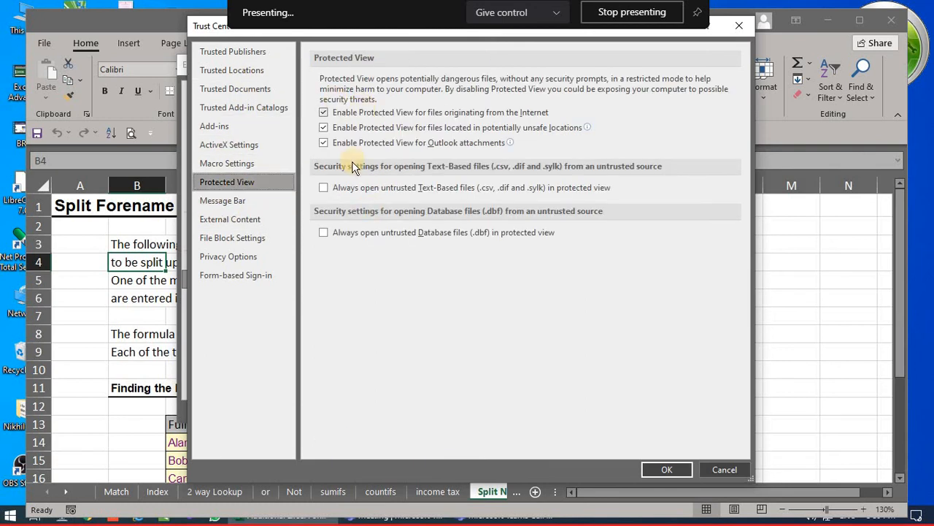
{"action": "left_click", "coordinate": [228, 164]}
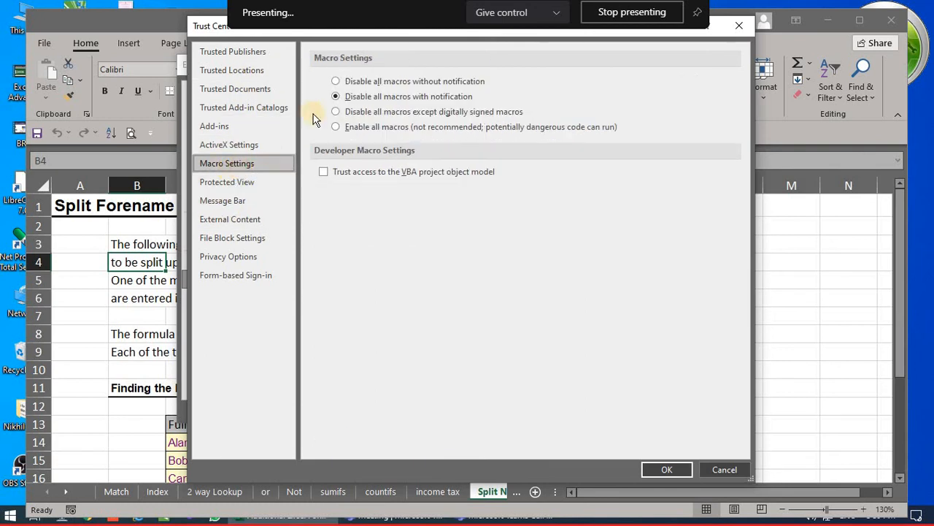
{"action": "left_click", "coordinate": [234, 144]}
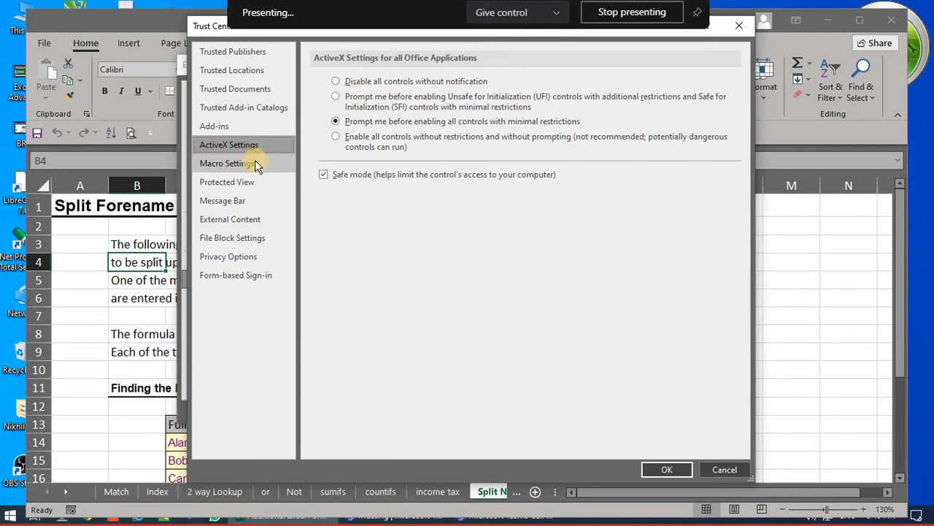
Step: Review the Trust Center's Protected View, Message Bar, External Content and File Block settings
{"action": "left_click", "coordinate": [246, 181]}
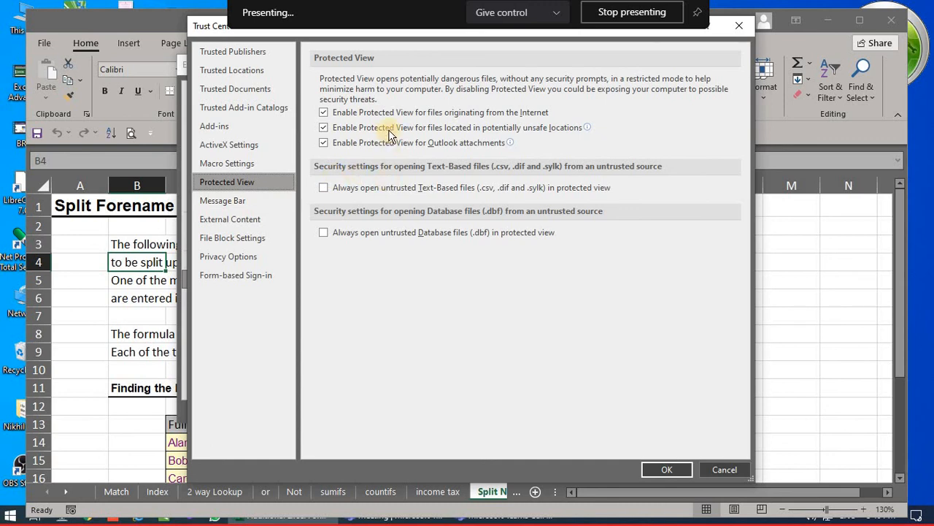
{"action": "left_click", "coordinate": [242, 204]}
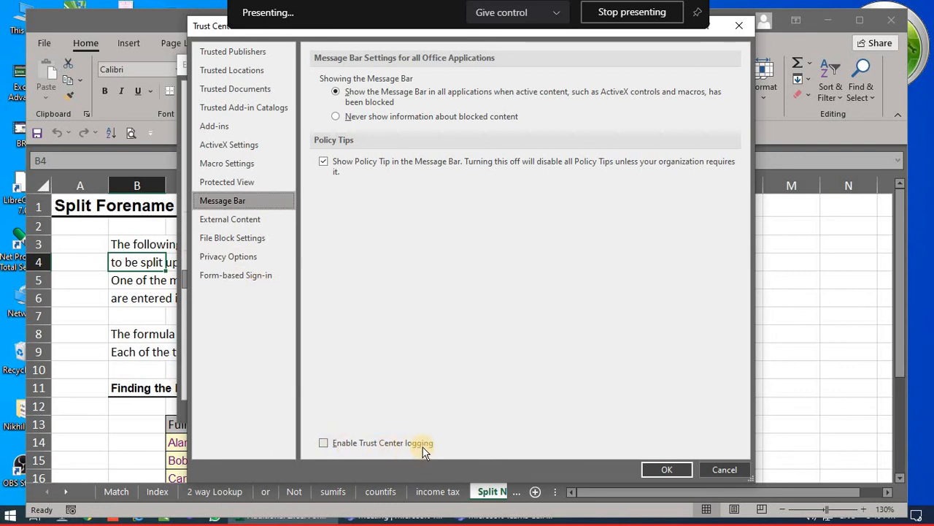
{"action": "left_click", "coordinate": [226, 218]}
{"action": "left_click", "coordinate": [224, 239]}
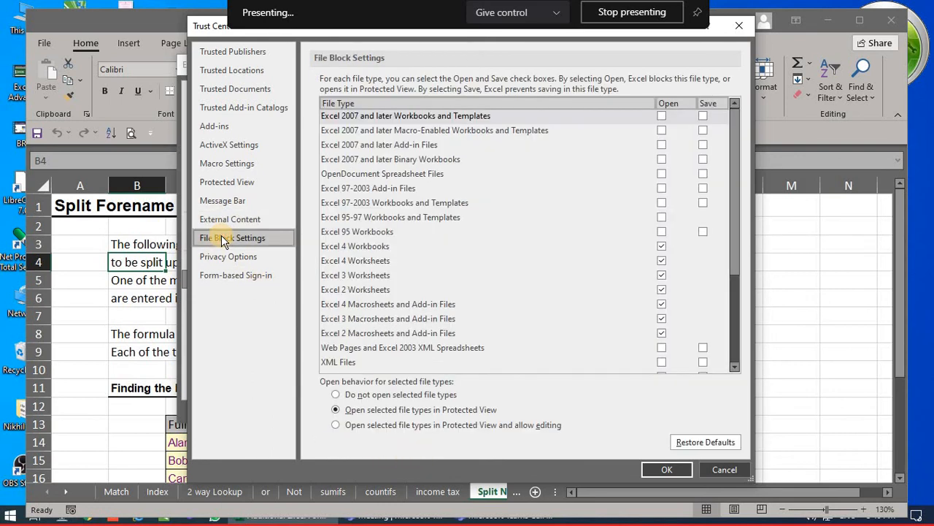
Step: Revisit the macro, ActiveX and Protected View settings and view the Trust Center's Add-ins, Trusted Add-in Catalogs and Trusted Documents settings
{"action": "left_click", "coordinate": [243, 185]}
{"action": "left_click", "coordinate": [244, 162]}
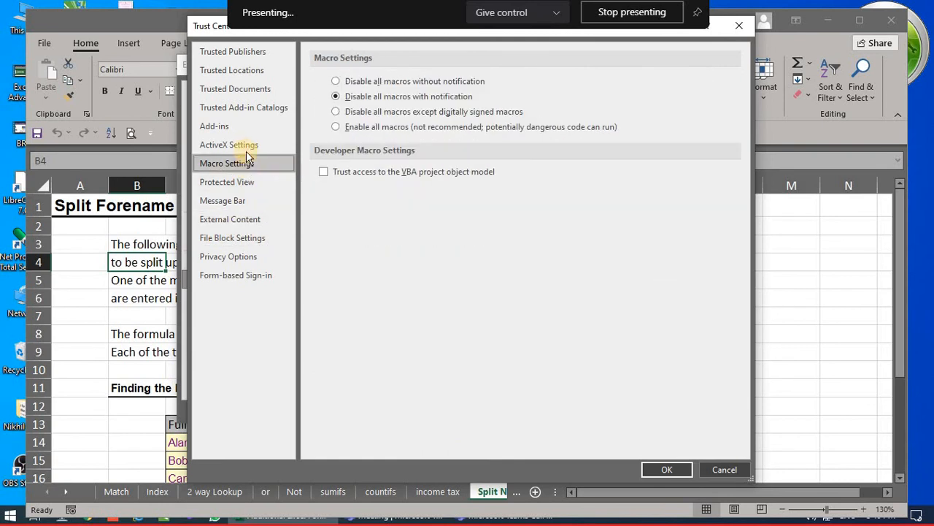
{"action": "left_click", "coordinate": [245, 144]}
{"action": "left_click", "coordinate": [247, 126]}
{"action": "left_click", "coordinate": [243, 106]}
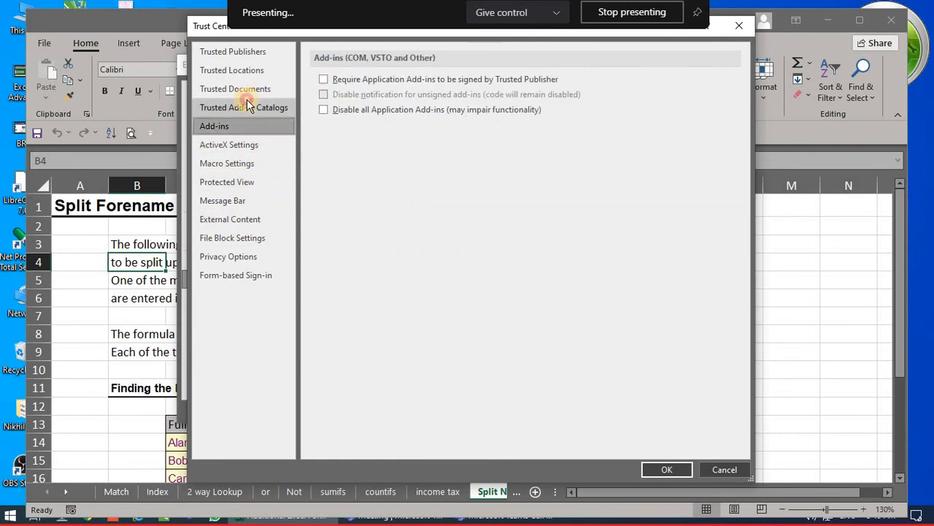
{"action": "left_click", "coordinate": [257, 84]}
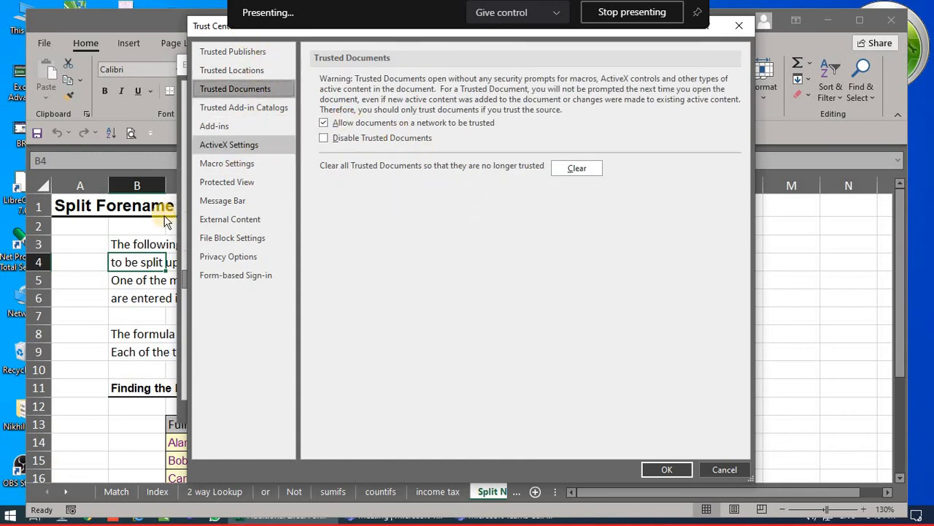
{"action": "left_click", "coordinate": [230, 164]}
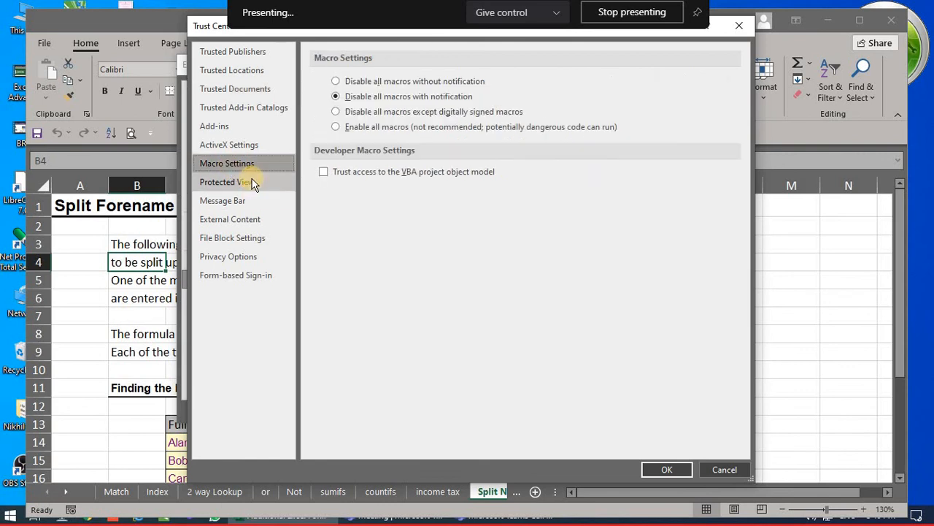
{"action": "left_click", "coordinate": [252, 182]}
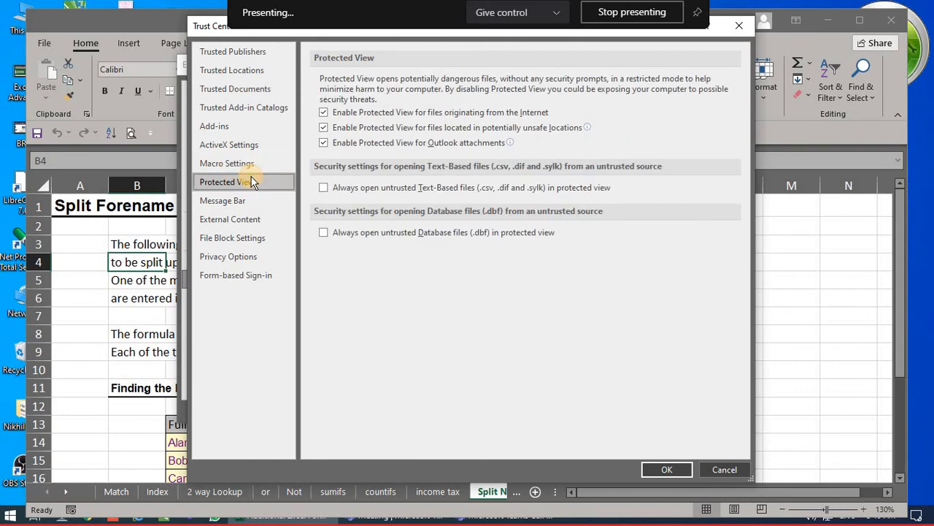
Step: Try never showing information about blocked content in the Message Bar settings, and restore showing the Message Bar in all applications
{"action": "left_click", "coordinate": [244, 200]}
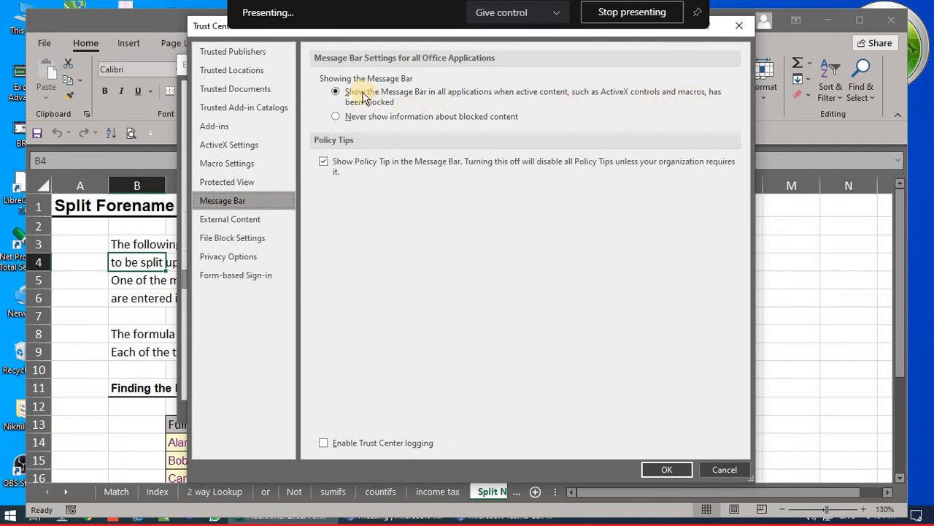
{"action": "left_click", "coordinate": [355, 121]}
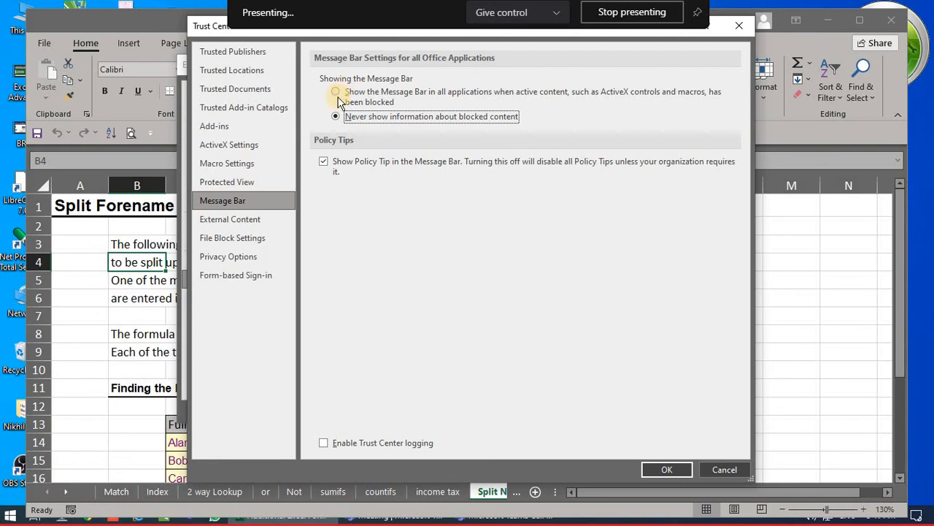
{"action": "left_click", "coordinate": [338, 95]}
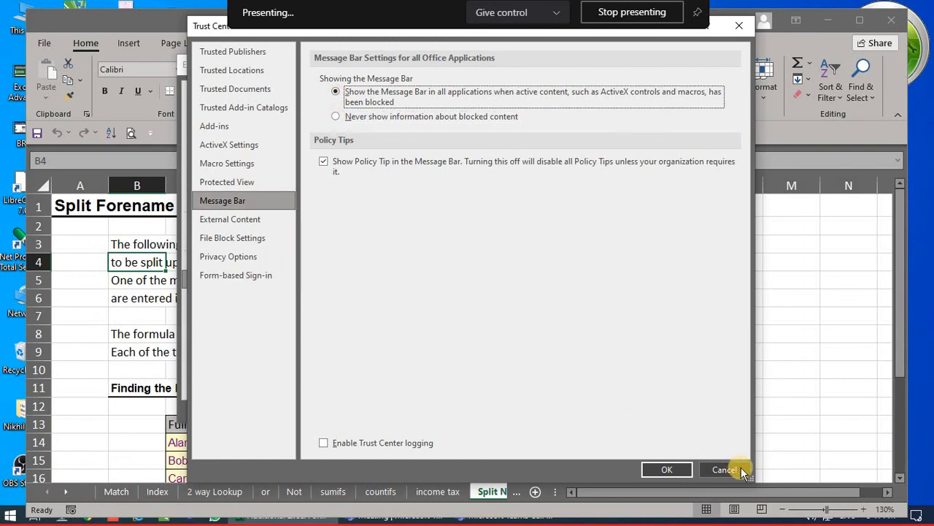
Step: Review the file types in the Trust Center's File Block Settings, and close the Trust Center and Excel Options without saving changes
{"action": "left_click", "coordinate": [232, 239]}
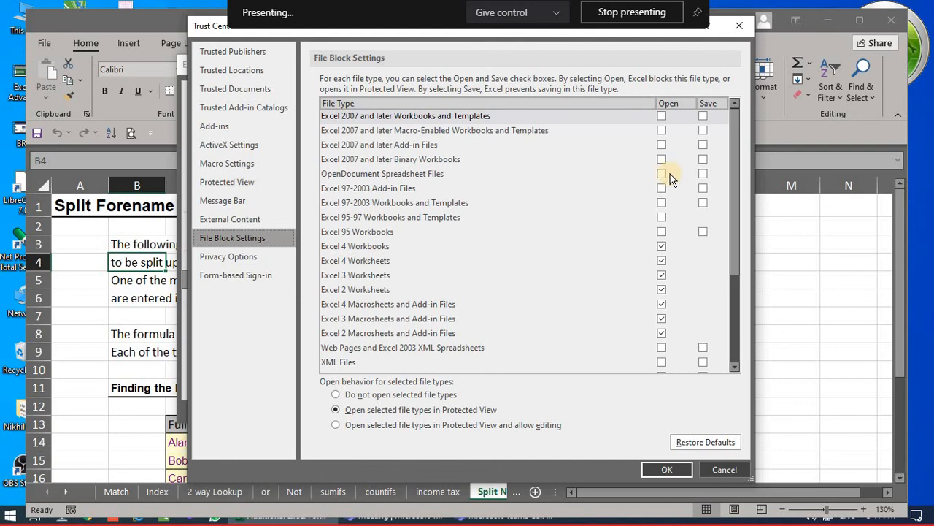
{"action": "scroll", "coordinate": [664, 183], "scroll_direction": "down", "scroll_amount": 3}
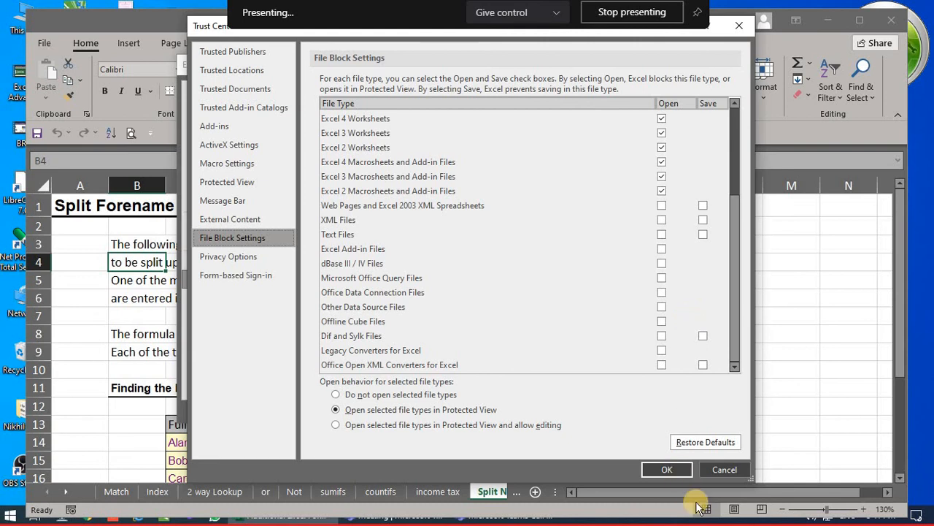
{"action": "left_click", "coordinate": [725, 468]}
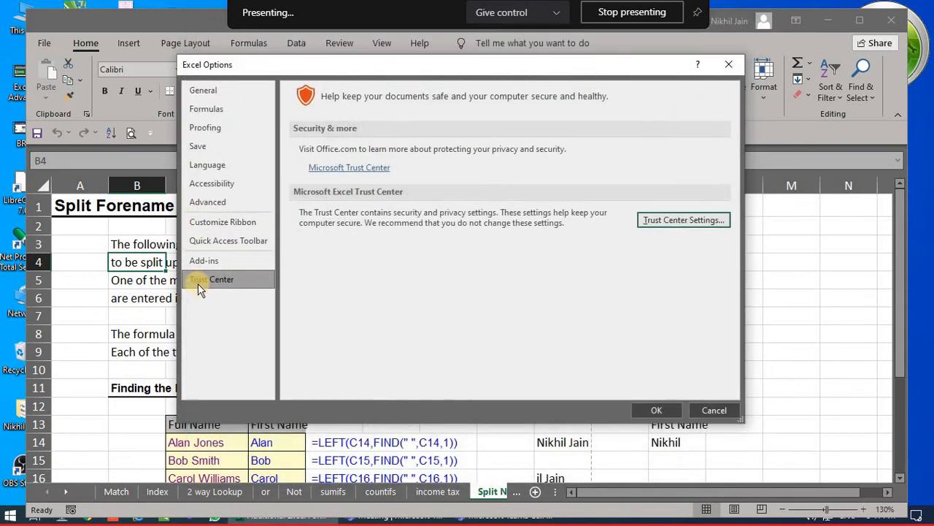
{"action": "left_click", "coordinate": [729, 64]}
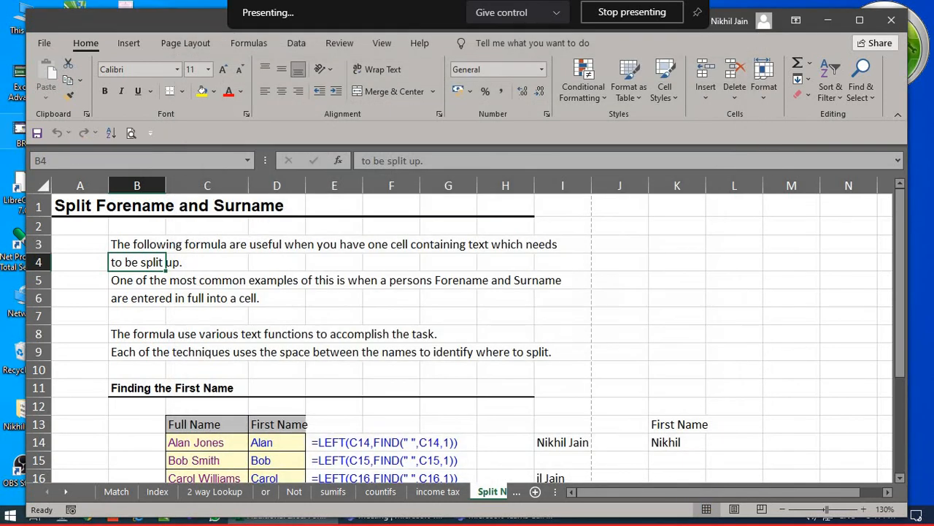
Step: Browse the templates for a new workbook and list the ones in the Budgets category
{"action": "left_click", "coordinate": [45, 43]}
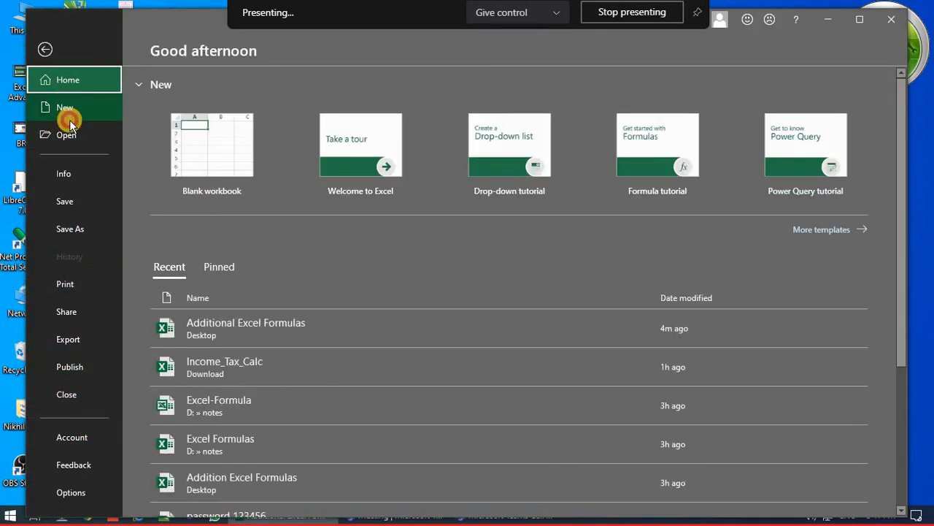
{"action": "left_click", "coordinate": [67, 121]}
{"action": "scroll", "coordinate": [248, 321], "scroll_direction": "down", "scroll_amount": 3}
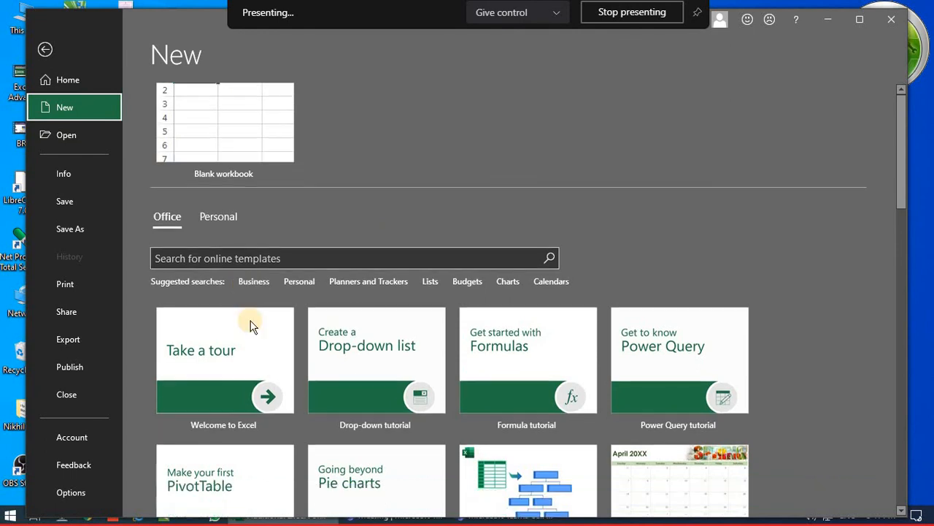
{"action": "scroll", "coordinate": [250, 321], "scroll_direction": "down", "scroll_amount": 2}
{"action": "scroll", "coordinate": [255, 285], "scroll_direction": "down", "scroll_amount": 1}
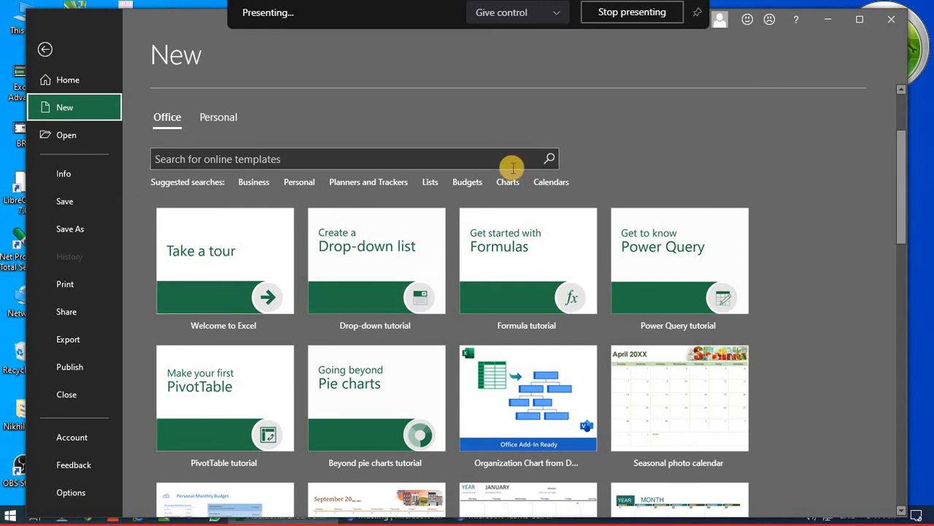
{"action": "left_click", "coordinate": [466, 184]}
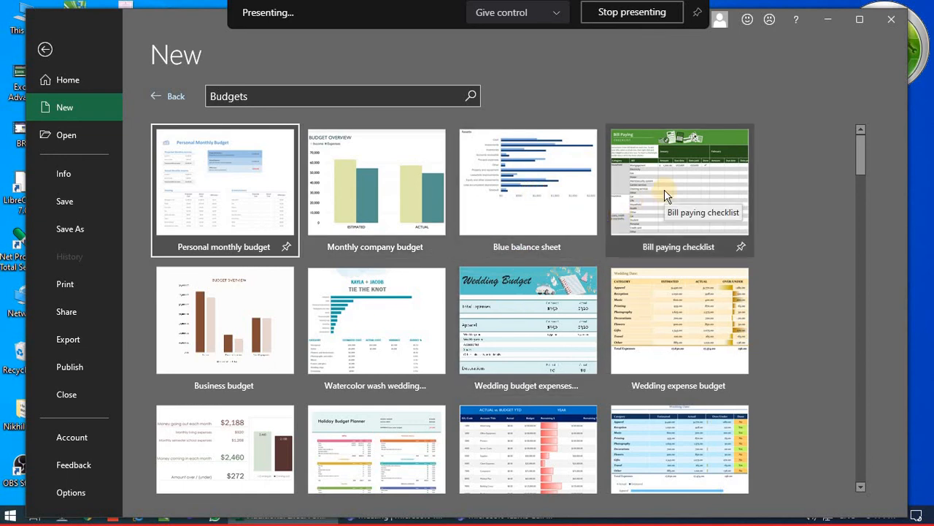
Step: Look through the budget templates and create a workbook from the Personal monthly budget template
{"action": "scroll", "coordinate": [438, 314], "scroll_direction": "down", "scroll_amount": 2}
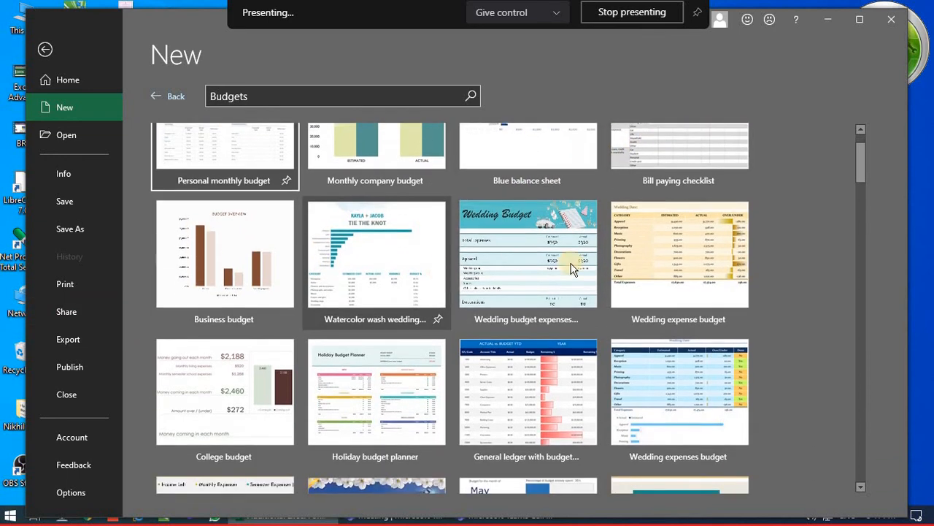
{"action": "scroll", "coordinate": [657, 315], "scroll_direction": "down", "scroll_amount": 7}
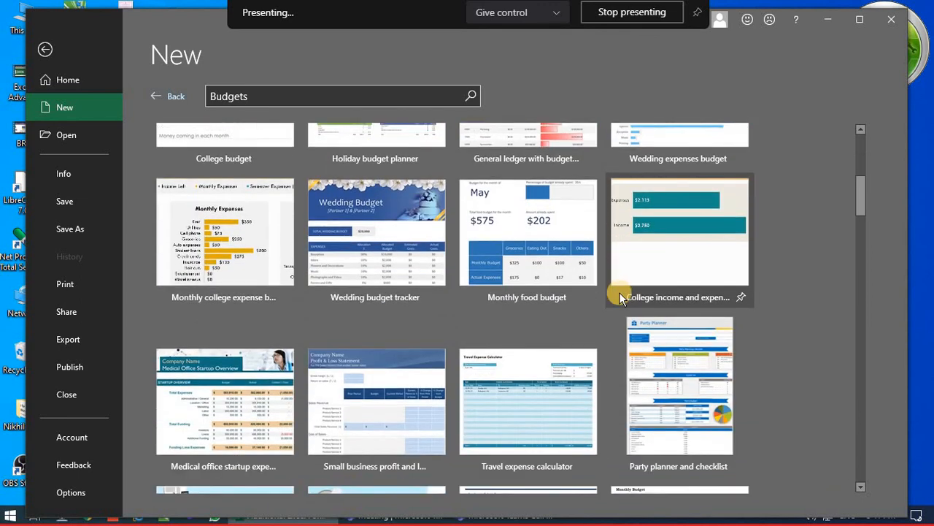
{"action": "scroll", "coordinate": [139, 350], "scroll_direction": "up", "scroll_amount": 8}
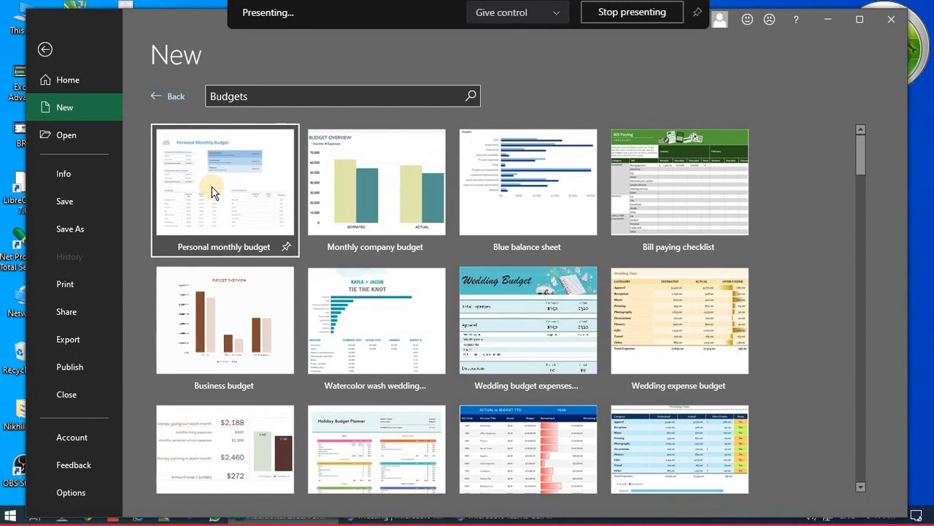
{"action": "left_click", "coordinate": [212, 186]}
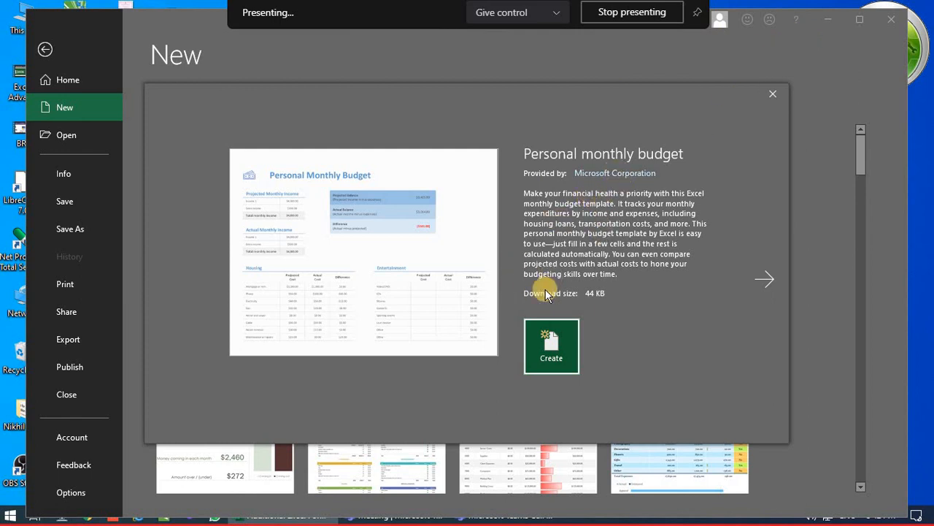
{"action": "left_click", "coordinate": [549, 349]}
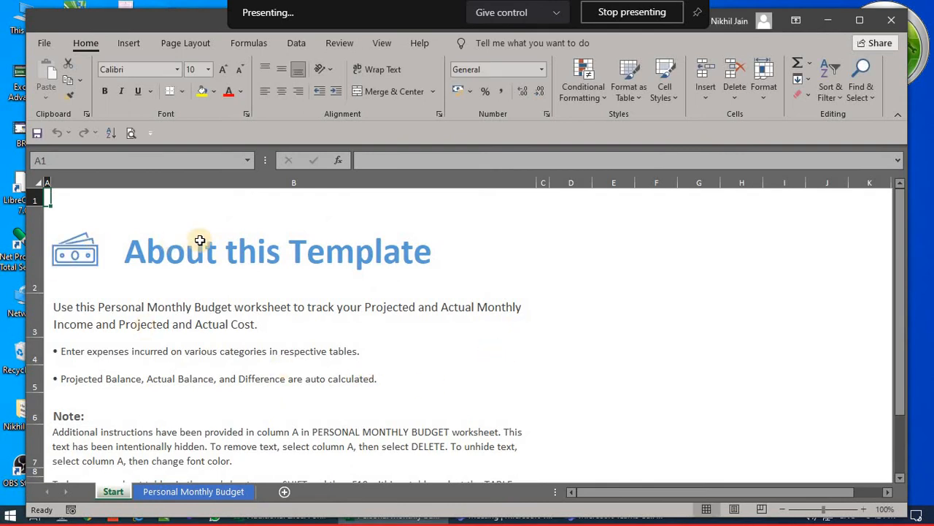
Step: Examine the template instructions and the title cell on the Start sheet
{"action": "scroll", "coordinate": [198, 261], "scroll_direction": "down", "scroll_amount": 3}
{"action": "scroll", "coordinate": [203, 246], "scroll_direction": "up", "scroll_amount": 2}
{"action": "scroll", "coordinate": [190, 249], "scroll_direction": "up", "scroll_amount": 1}
{"action": "left_click", "coordinate": [159, 252]}
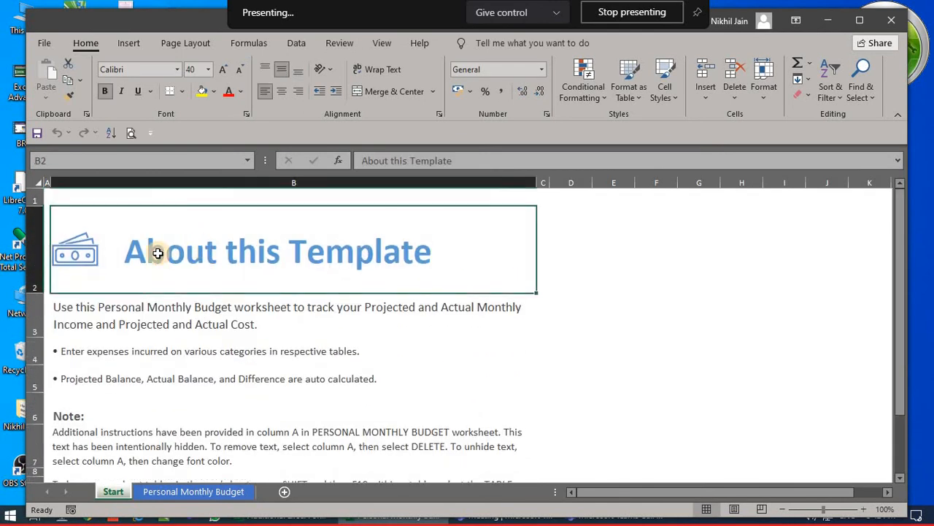
{"action": "left_click_drag", "start_coordinate": [479, 162], "coordinate": [209, 142]}
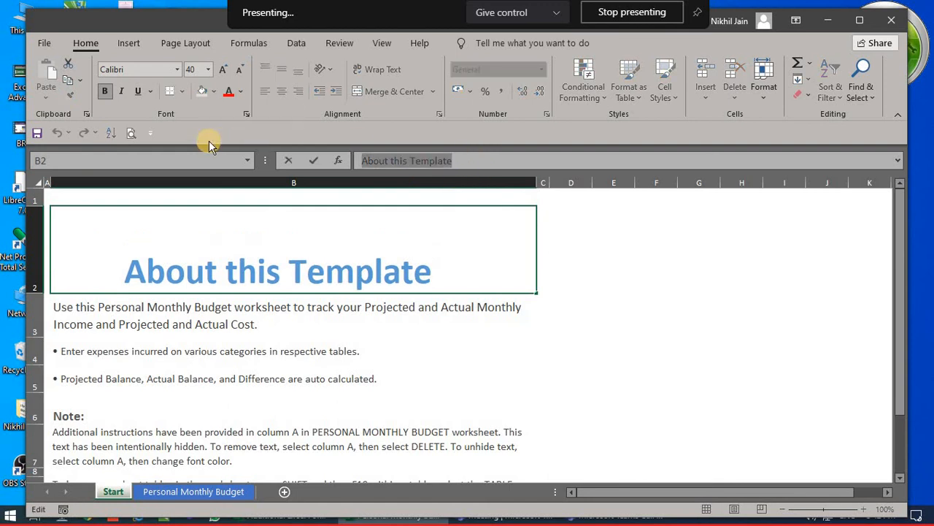
{"action": "left_click", "coordinate": [113, 491]}
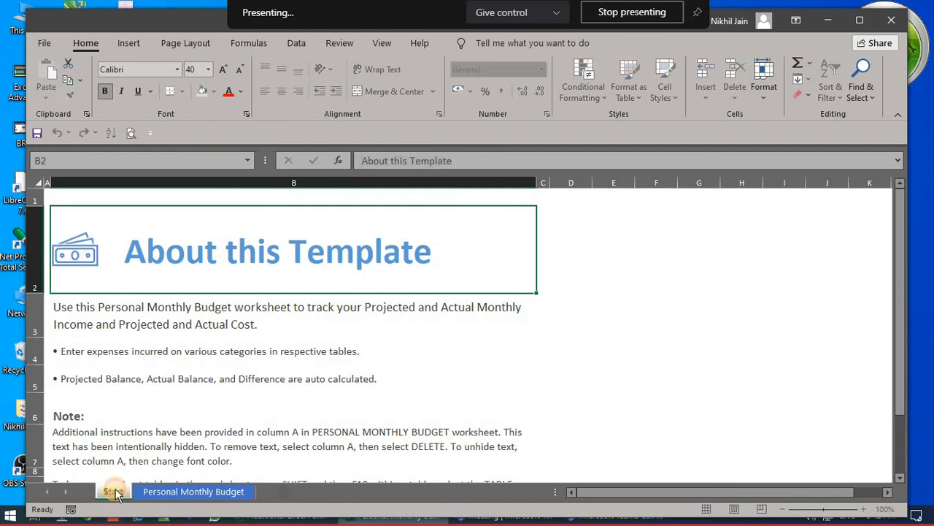
Step: Replace the title in B2 of the Personal Monthly Budget sheet with the owner's first name in possessive form followed by "Monthly Budget"
{"action": "left_click", "coordinate": [168, 491]}
{"action": "double_click", "coordinate": [246, 252]}
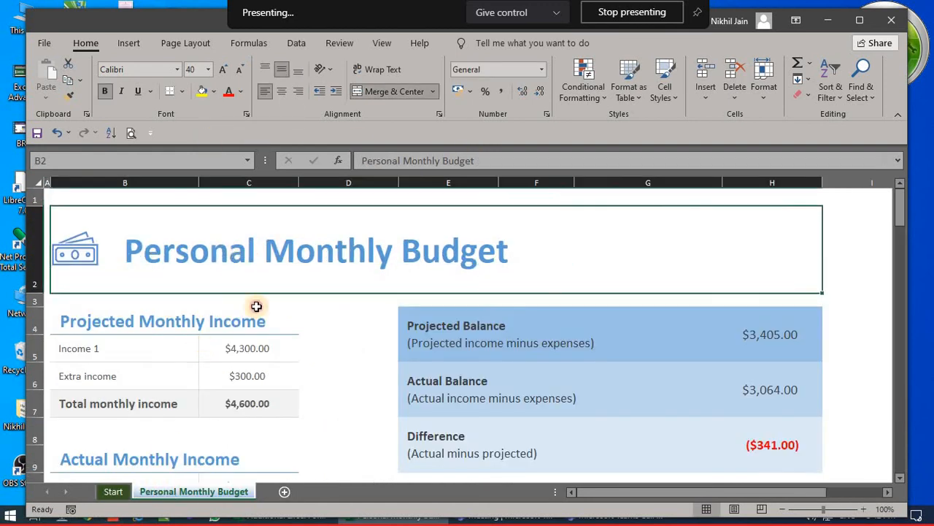
{"action": "key", "text": "End"}
{"action": "key", "text": "BackSpace"}
{"action": "key", "text": "BackSpace"}
{"action": "key", "text": "BackSpace"}
{"action": "key", "text": "BackSpace"}
{"action": "key", "text": "BackSpace"}
{"action": "key", "text": "BackSpace"}
{"action": "key", "text": "BackSpace"}
{"action": "key", "text": "BackSpace"}
{"action": "key", "text": "BackSpace"}
{"action": "key", "text": "BackSpace"}
{"action": "key", "text": "BackSpace"}
{"action": "key", "text": "BackSpace"}
{"action": "key", "text": "BackSpace"}
{"action": "key", "text": "BackSpace"}
{"action": "key", "text": "BackSpace"}
{"action": "key", "text": "BackSpace"}
{"action": "key", "text": "BackSpace"}
{"action": "key", "text": "BackSpace"}
{"action": "key", "text": "BackSpace"}
{"action": "key", "text": "BackSpace"}
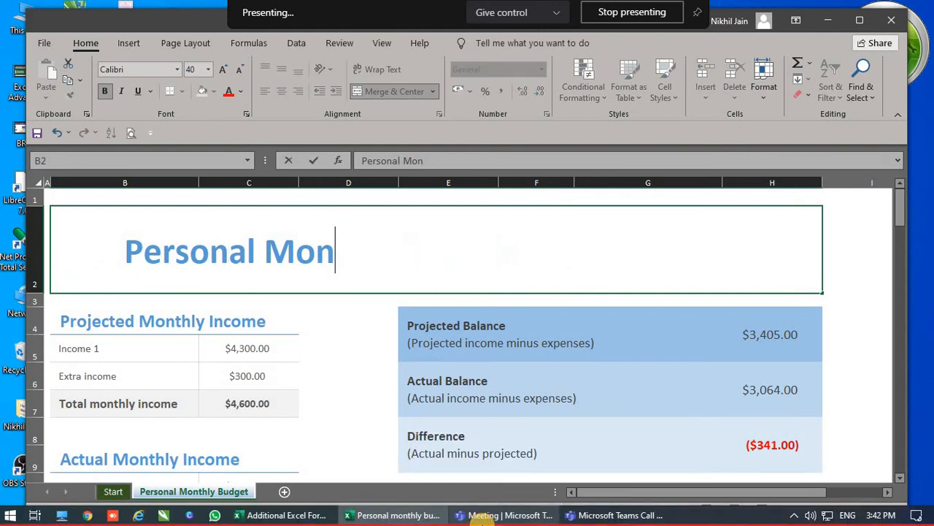
{"action": "type", "text": "Nikhi"}
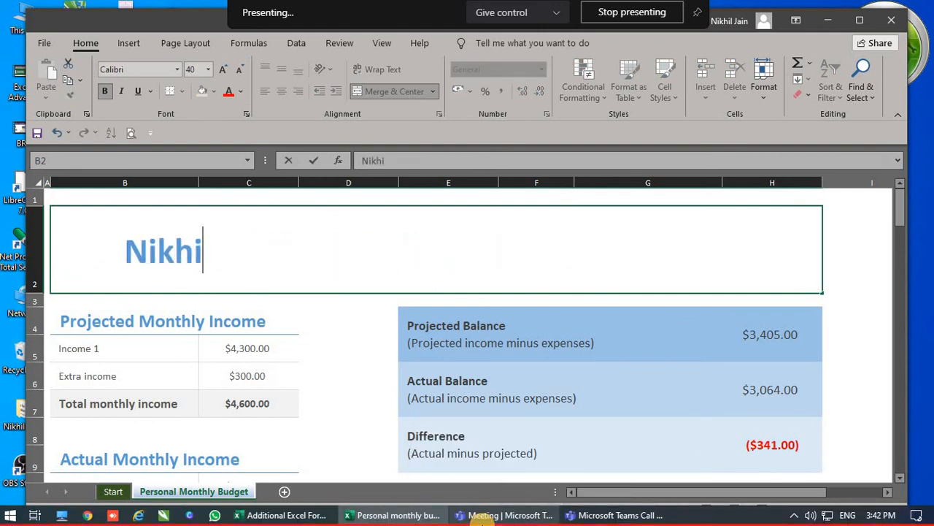
{"action": "type", "text": "l's M"}
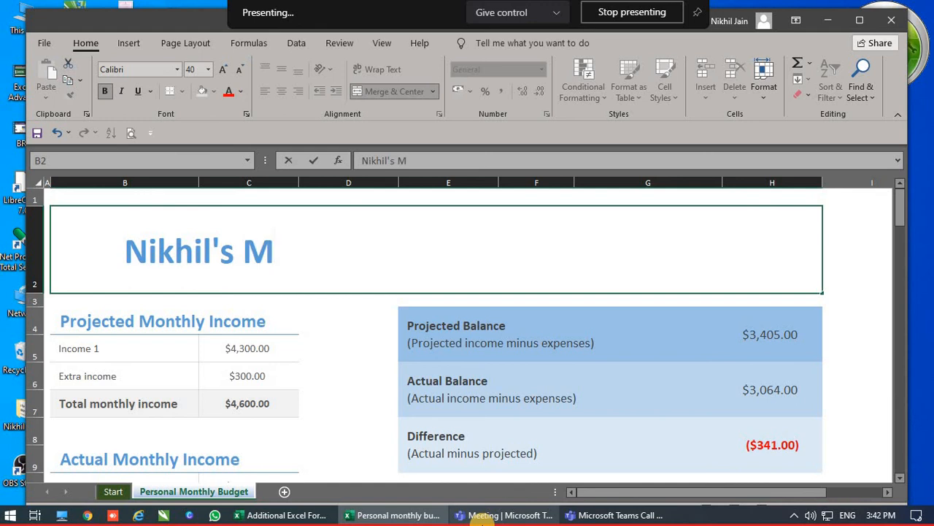
{"action": "type", "text": "onthly "}
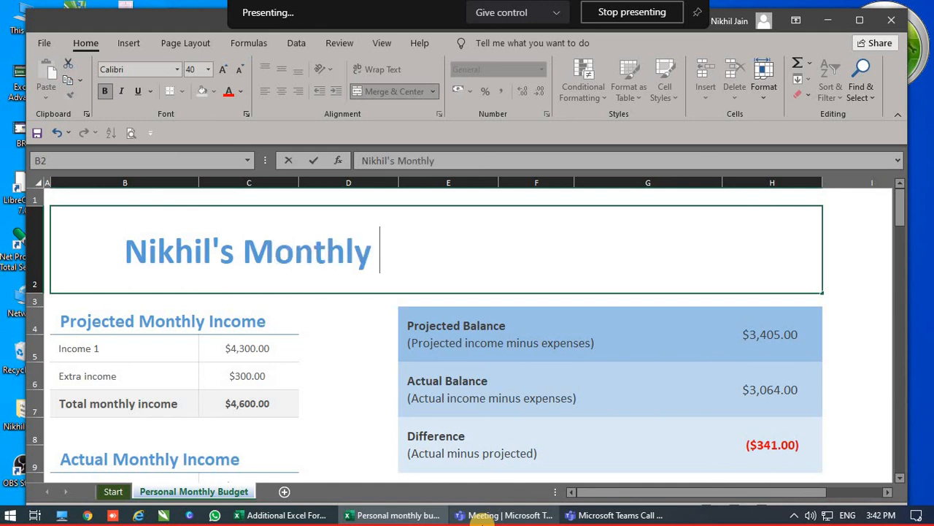
{"action": "type", "text": "Budget"}
{"action": "key", "text": "Return"}
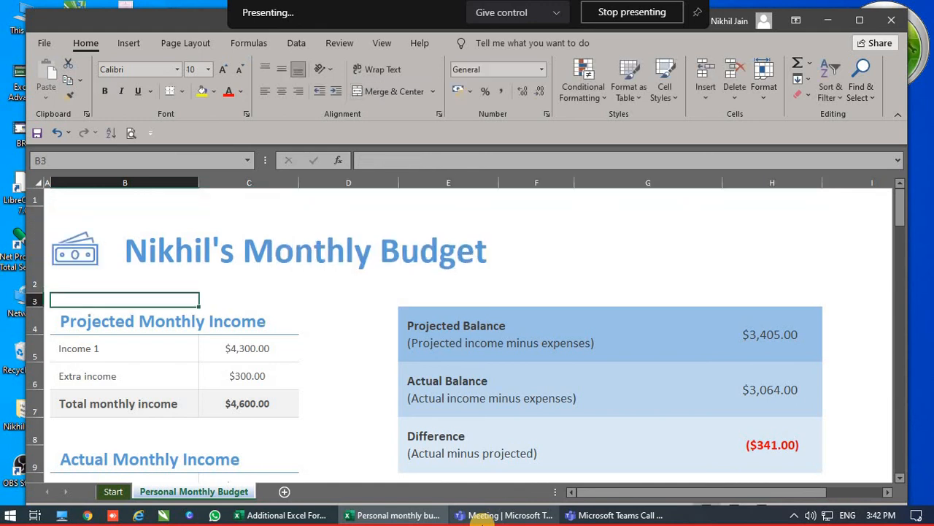
Step: Apply the rupee (₹) accounting format to the Projected Monthly Income amounts in C5:C7
{"action": "left_click", "coordinate": [245, 348]}
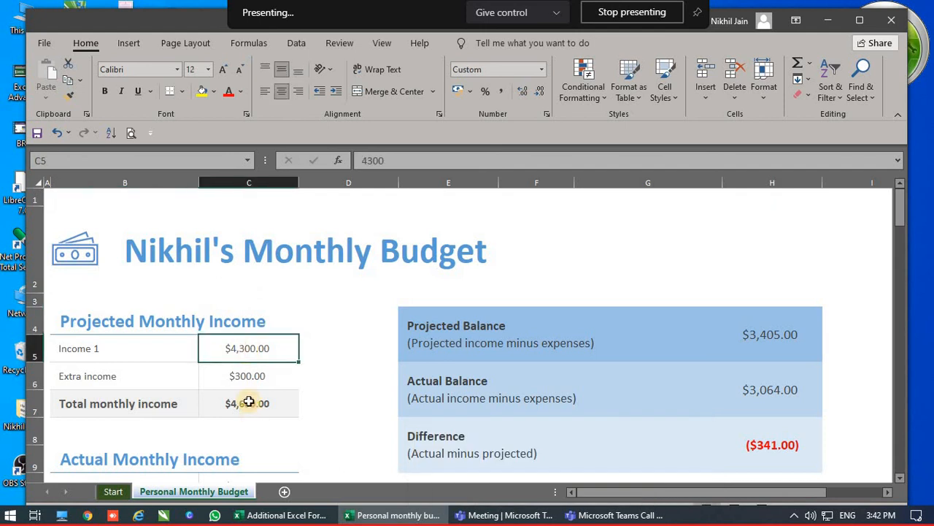
{"action": "left_click", "coordinate": [249, 401], "text": "shift"}
{"action": "left_click", "coordinate": [470, 91]}
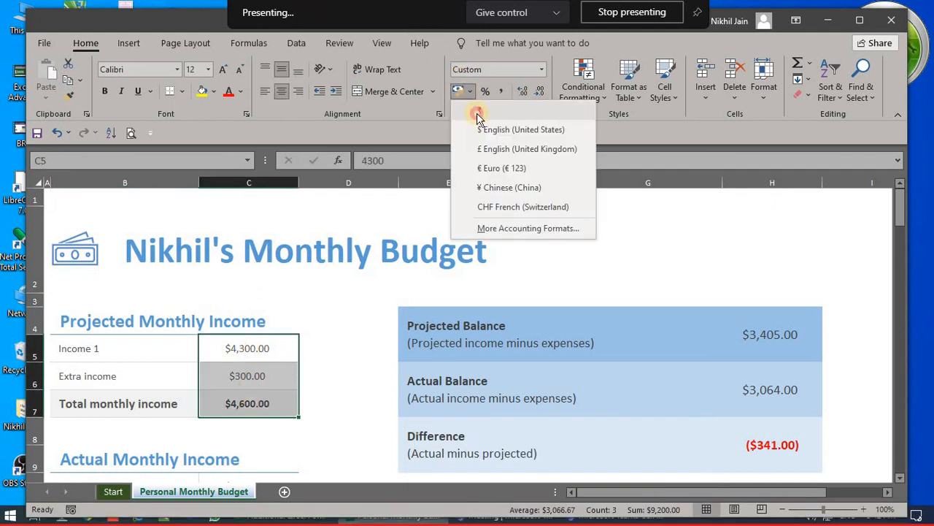
{"action": "left_click", "coordinate": [478, 116]}
Step: Apply the rupee accounting format to the balance and difference amounts in H4:H9 and the Actual Monthly Income amounts in C10:C12
{"action": "left_click_drag", "start_coordinate": [772, 352], "coordinate": [784, 443]}
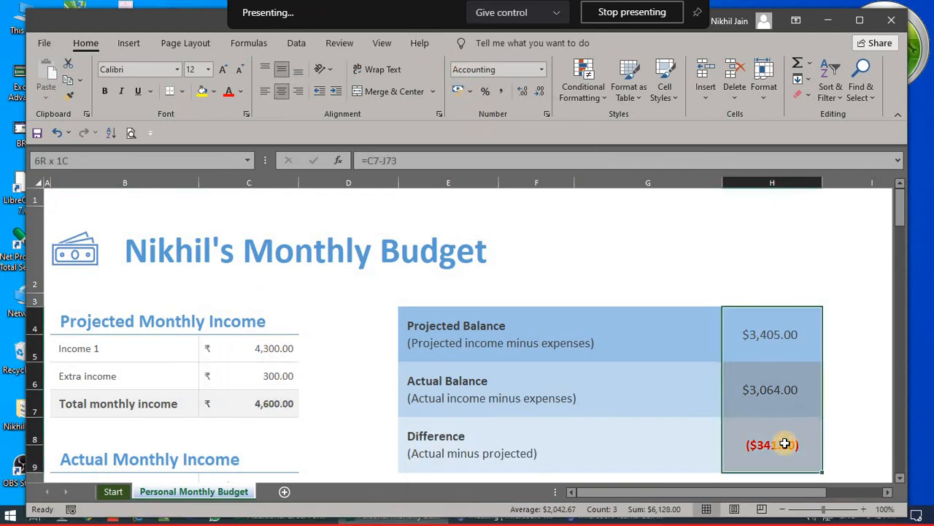
{"action": "scroll", "coordinate": [722, 358], "scroll_direction": "down", "scroll_amount": 1}
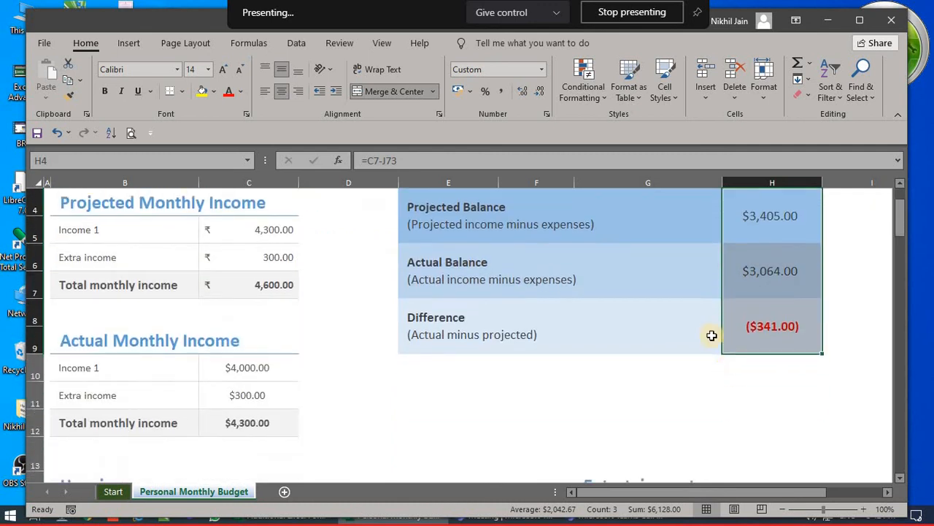
{"action": "left_click", "coordinate": [457, 90]}
{"action": "left_click_drag", "start_coordinate": [247, 370], "coordinate": [262, 383]}
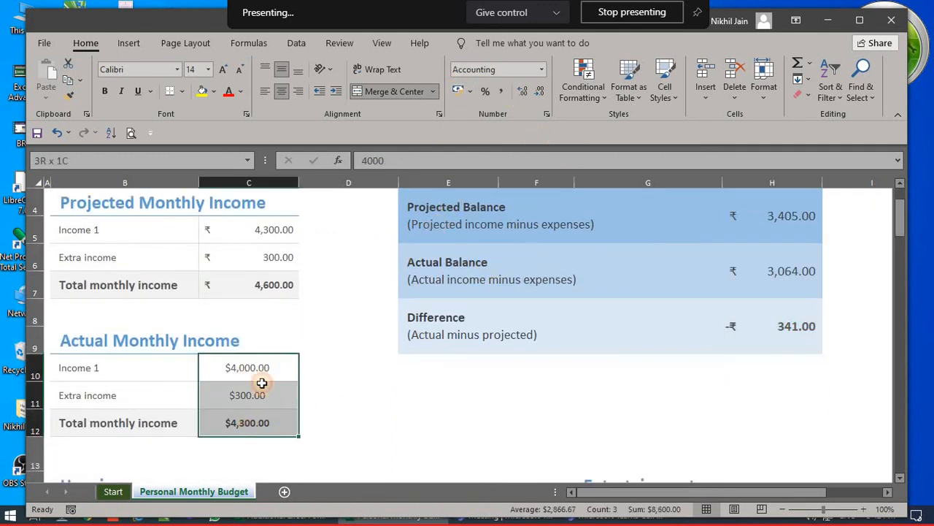
{"action": "left_click", "coordinate": [458, 90]}
Step: Apply the rupee accounting format to the Housing table's projected cost, actual cost and difference cells in C16:E26
{"action": "scroll", "coordinate": [355, 313], "scroll_direction": "down", "scroll_amount": 4}
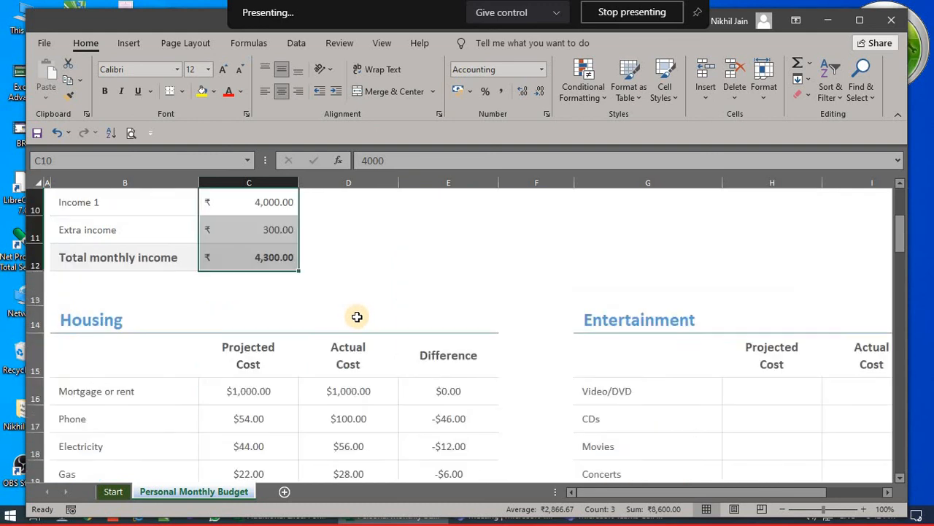
{"action": "scroll", "coordinate": [244, 321], "scroll_direction": "up", "scroll_amount": 1}
{"action": "left_click_drag", "start_coordinate": [288, 309], "coordinate": [444, 422]}
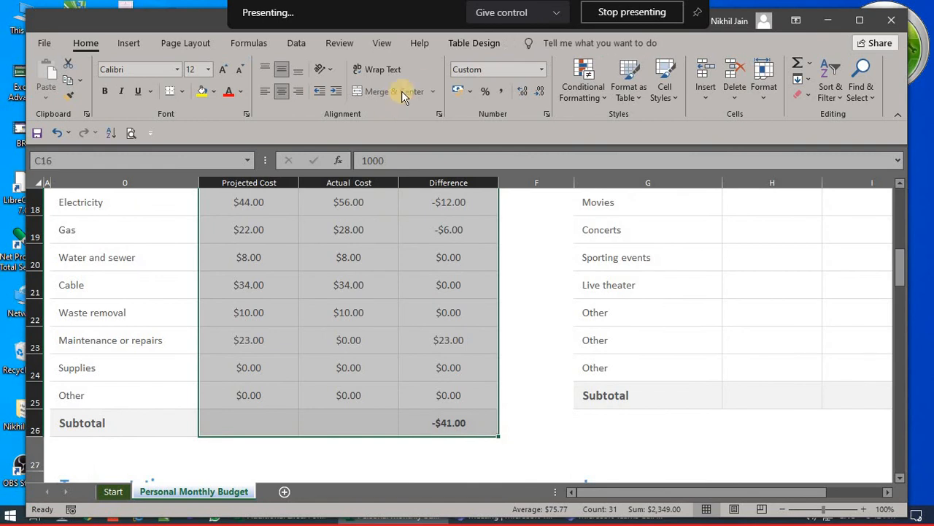
{"action": "left_click", "coordinate": [458, 91]}
Step: Apply the rupee accounting format to the Transportation table's Difference column, including the subtotal, in E30:E37
{"action": "scroll", "coordinate": [660, 313], "scroll_direction": "down", "scroll_amount": 6}
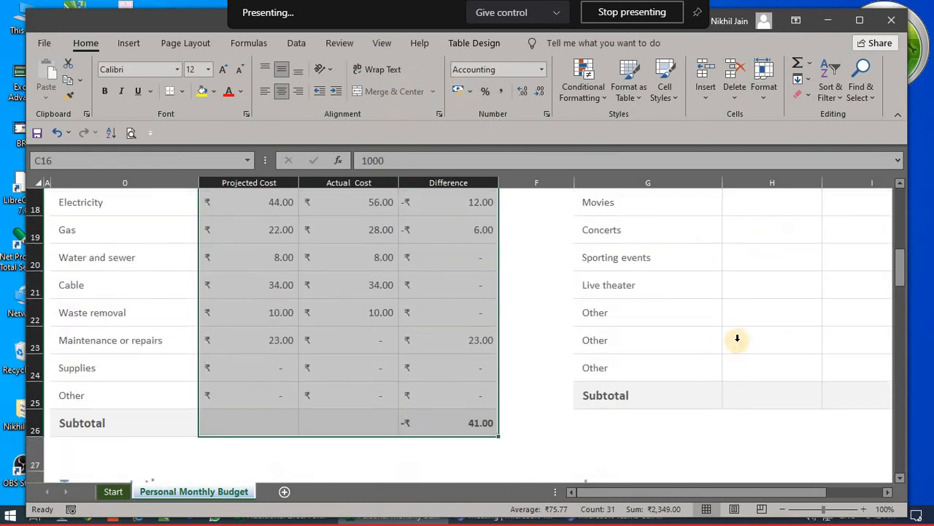
{"action": "scroll", "coordinate": [463, 329], "scroll_direction": "up", "scroll_amount": 2}
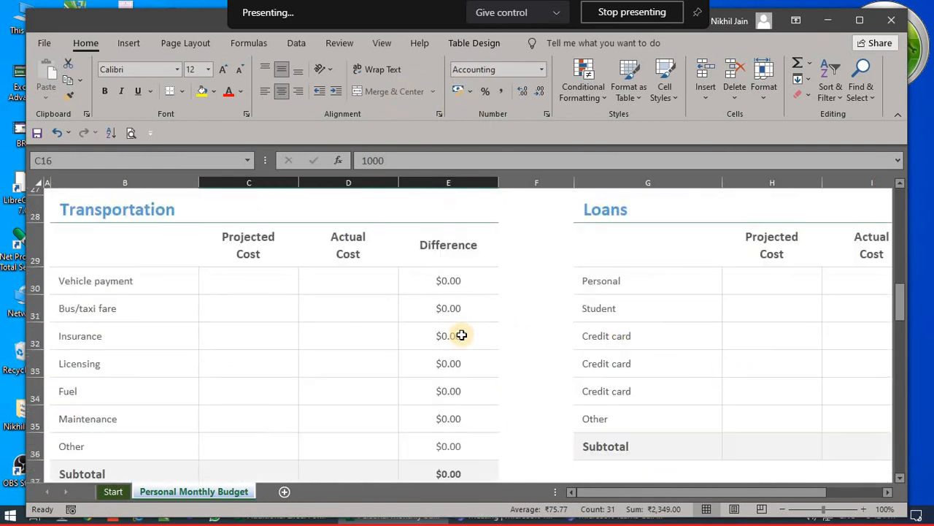
{"action": "left_click", "coordinate": [444, 308]}
{"action": "left_click_drag", "start_coordinate": [443, 445], "coordinate": [430, 394]}
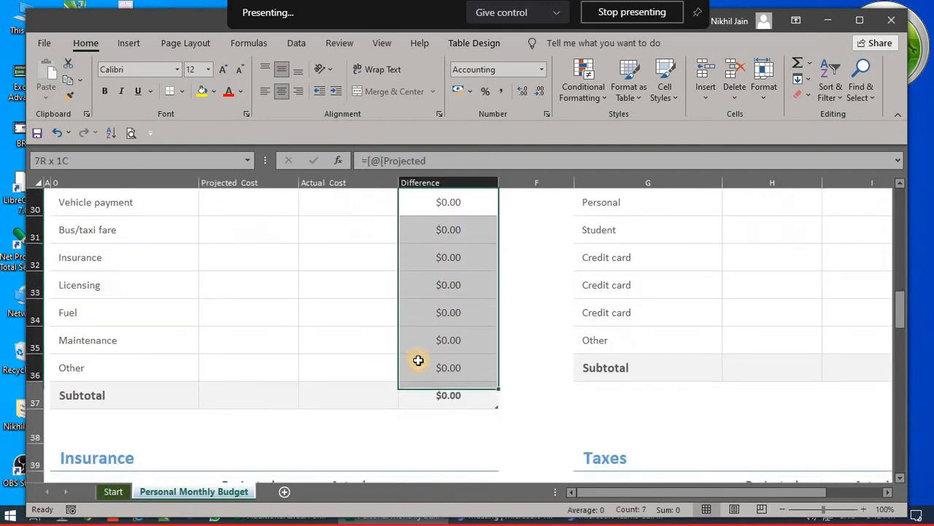
{"action": "left_click", "coordinate": [458, 90]}
Step: Apply the rupee accounting format to the Insurance table's Difference column, including the subtotal, in E41:E45
{"action": "scroll", "coordinate": [424, 307], "scroll_direction": "down", "scroll_amount": 2}
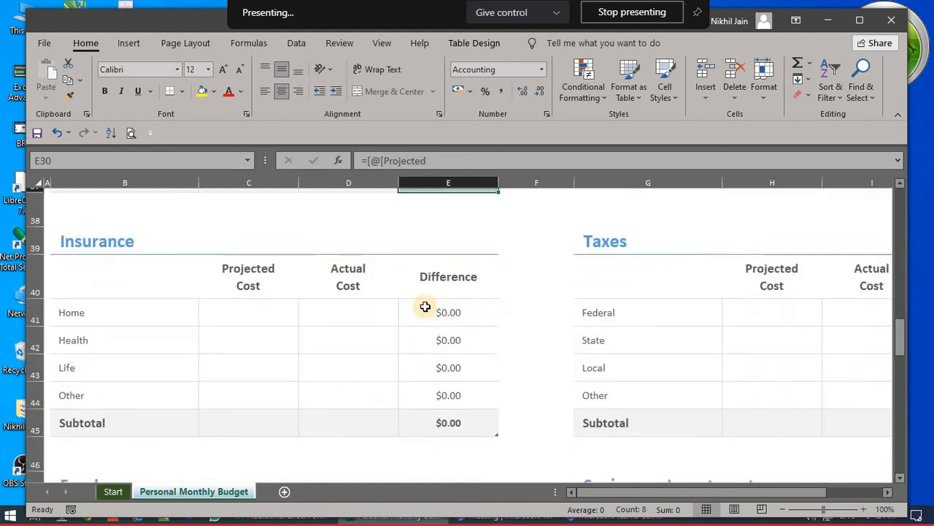
{"action": "scroll", "coordinate": [442, 284], "scroll_direction": "up", "scroll_amount": 1}
{"action": "left_click_drag", "start_coordinate": [438, 273], "coordinate": [426, 396]}
{"action": "left_click", "coordinate": [501, 91]}
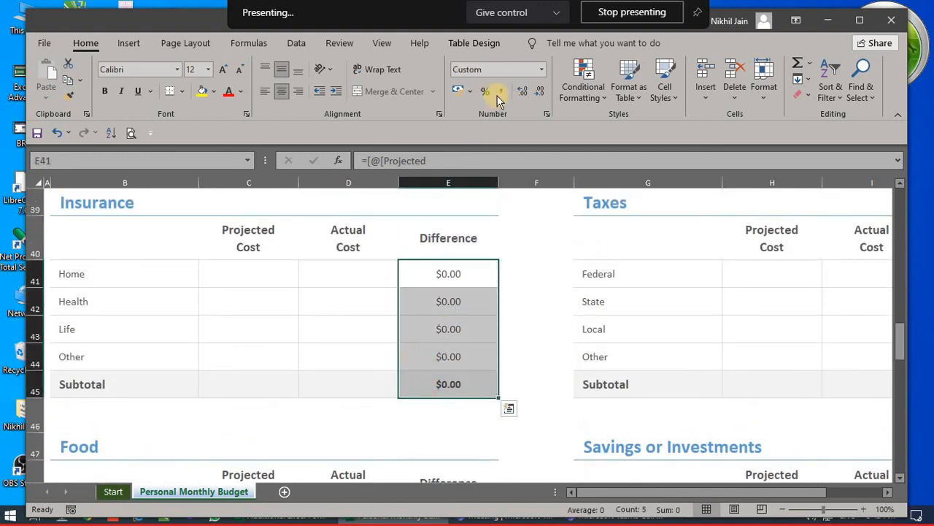
{"action": "left_click", "coordinate": [458, 91]}
{"action": "scroll", "coordinate": [328, 232], "scroll_direction": "down", "scroll_amount": 3}
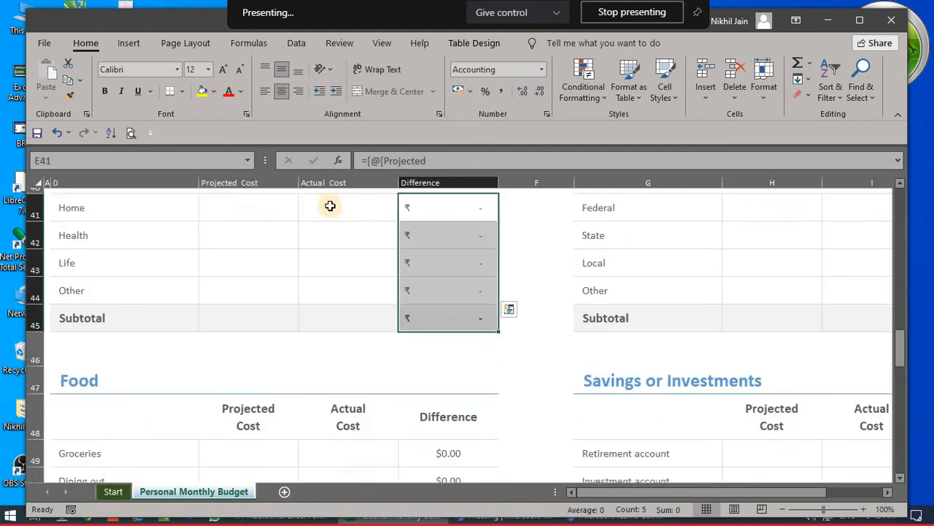
Step: Apply the rupee accounting format to the Difference columns, subtotals included, of the Food table (E49:E52) and the Pets table (E56:E61)
{"action": "left_click_drag", "start_coordinate": [448, 248], "coordinate": [449, 334]}
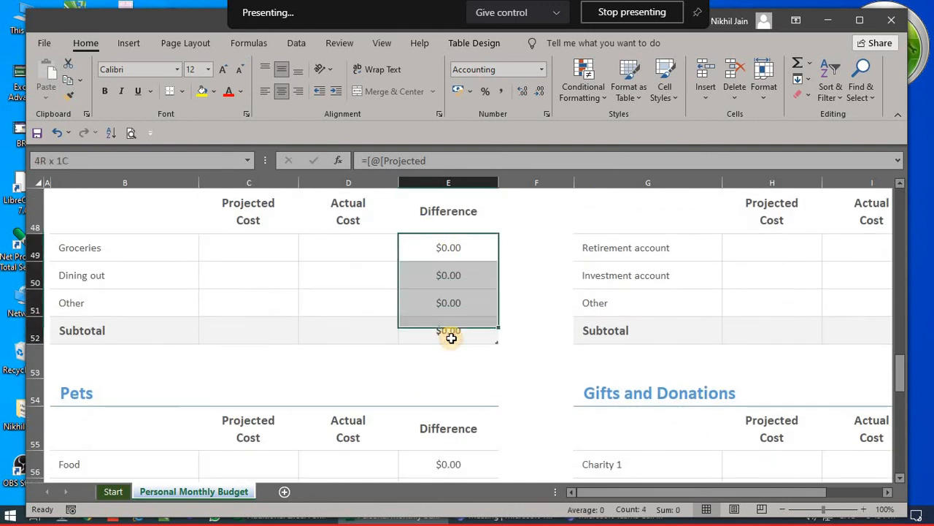
{"action": "left_click", "coordinate": [458, 91]}
{"action": "scroll", "coordinate": [468, 372], "scroll_direction": "down", "scroll_amount": 2}
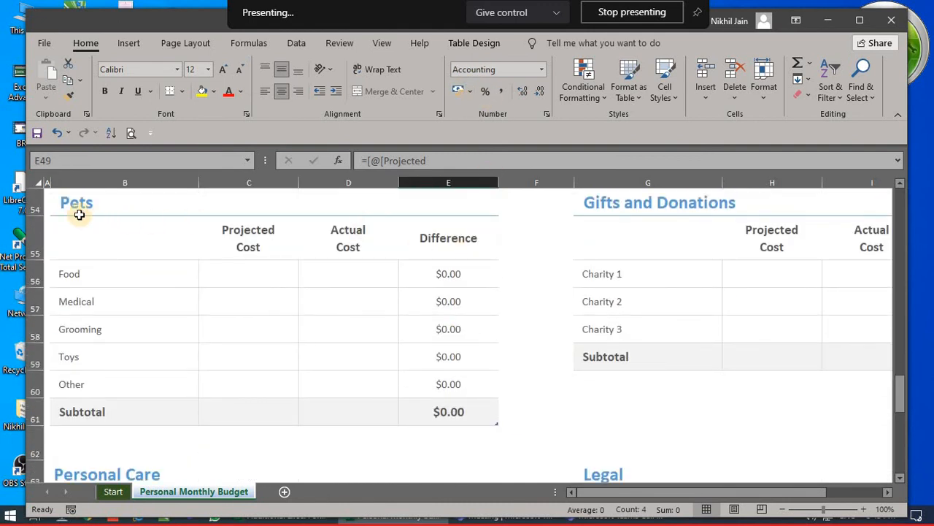
{"action": "left_click_drag", "start_coordinate": [78, 211], "coordinate": [438, 413]}
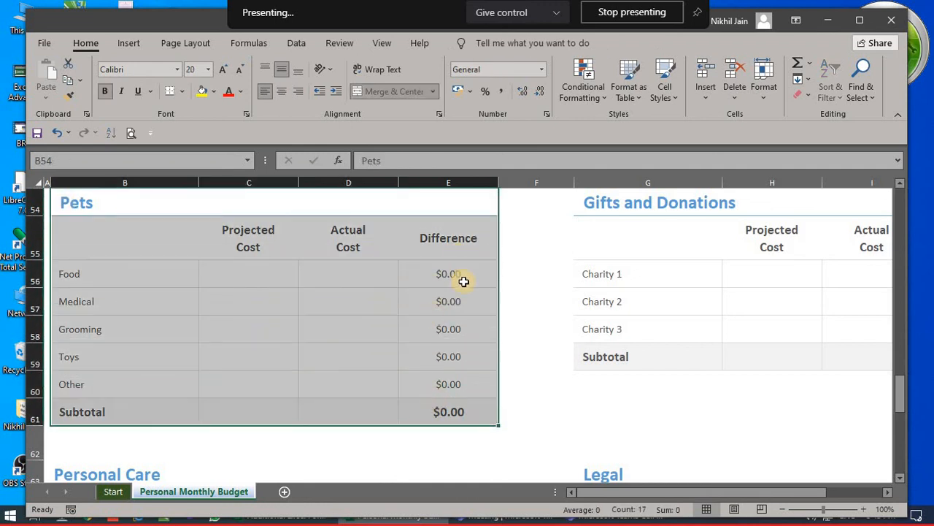
{"action": "left_click_drag", "start_coordinate": [463, 278], "coordinate": [472, 413]}
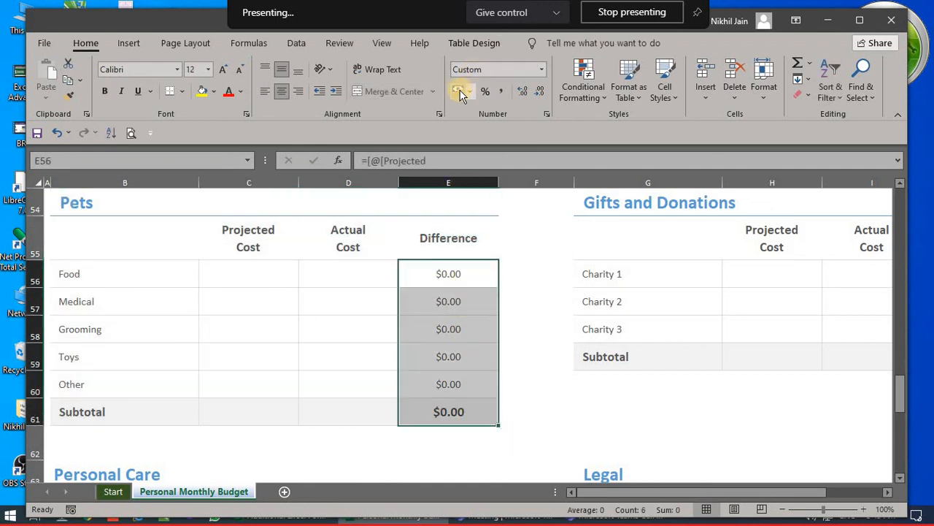
{"action": "left_click", "coordinate": [458, 89]}
Step: Apply the rupee accounting format to the Personal Care table's Difference column, including the subtotal, in E65:E72
{"action": "scroll", "coordinate": [562, 273], "scroll_direction": "down", "scroll_amount": 3}
{"action": "left_click_drag", "start_coordinate": [444, 275], "coordinate": [447, 367]}
{"action": "left_click", "coordinate": [460, 91]}
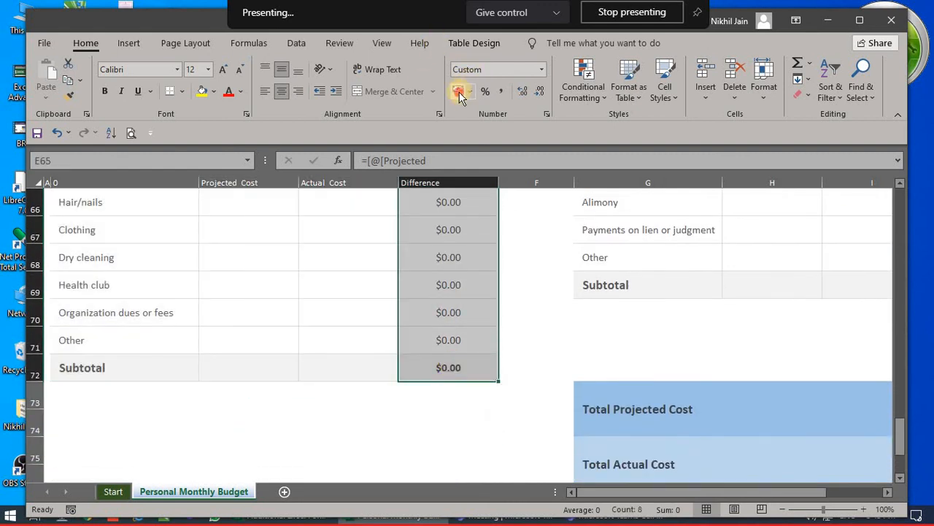
{"action": "scroll", "coordinate": [483, 311], "scroll_direction": "down", "scroll_amount": 5}
{"action": "scroll", "coordinate": [503, 323], "scroll_direction": "up", "scroll_amount": 7}
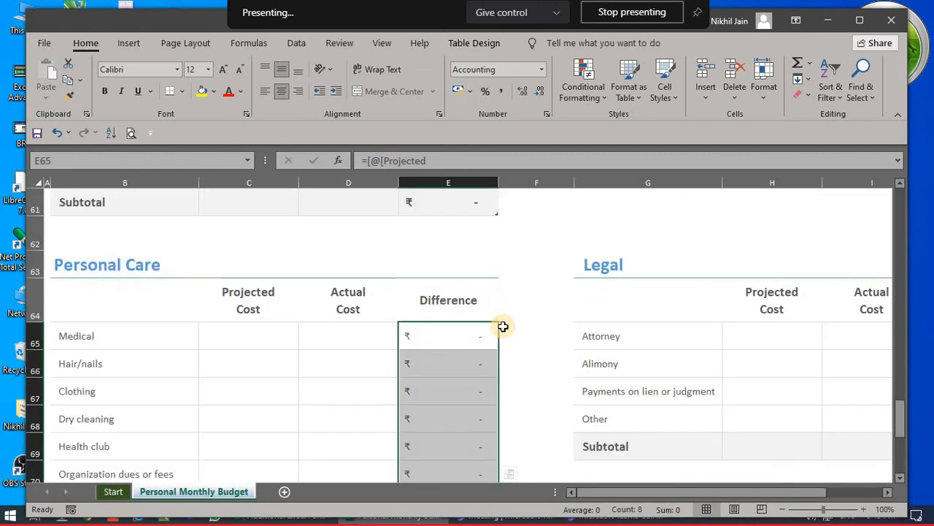
Step: Set the Projected Monthly Income amounts to 10000 for Income 1 in C5 and 1500 for Extra income in C6
{"action": "scroll", "coordinate": [509, 311], "scroll_direction": "down", "scroll_amount": 2}
{"action": "scroll", "coordinate": [470, 311], "scroll_direction": "up", "scroll_amount": 10}
{"action": "scroll", "coordinate": [263, 307], "scroll_direction": "up", "scroll_amount": 12}
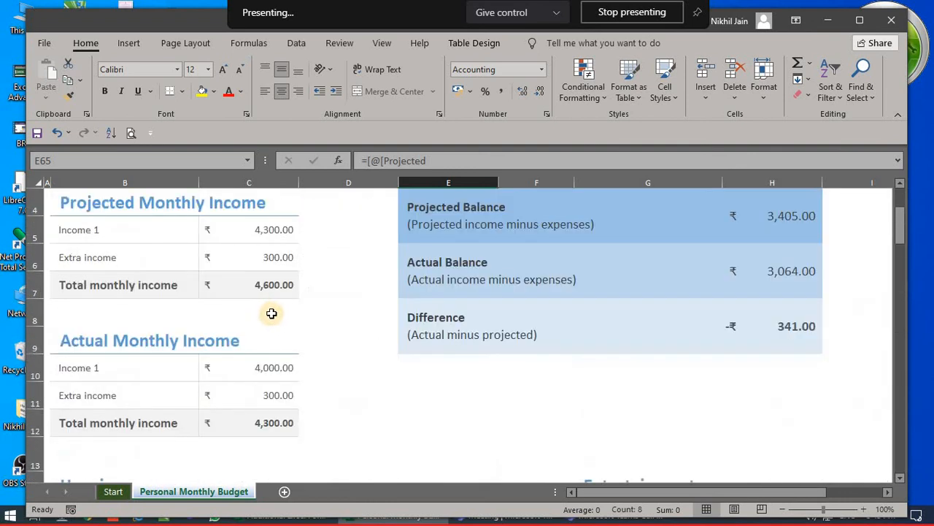
{"action": "left_click", "coordinate": [235, 339]}
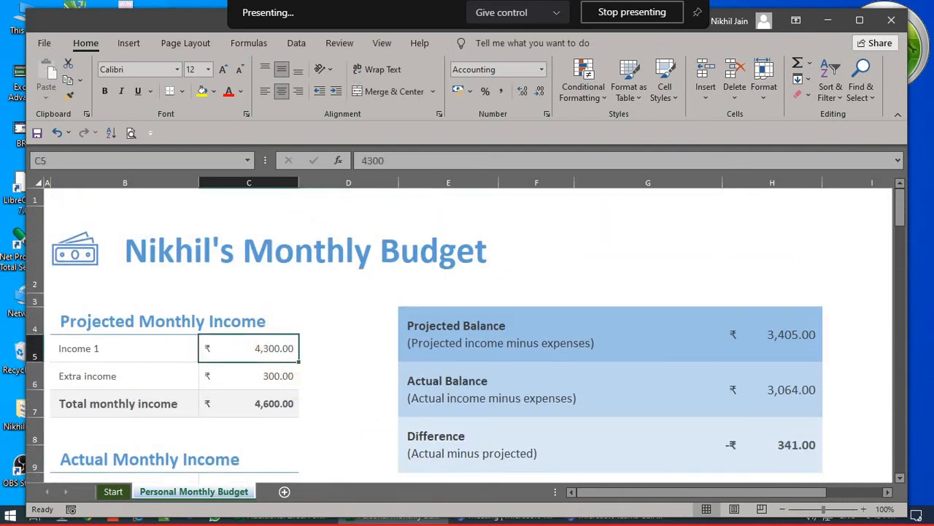
{"action": "type", "text": "10000"}
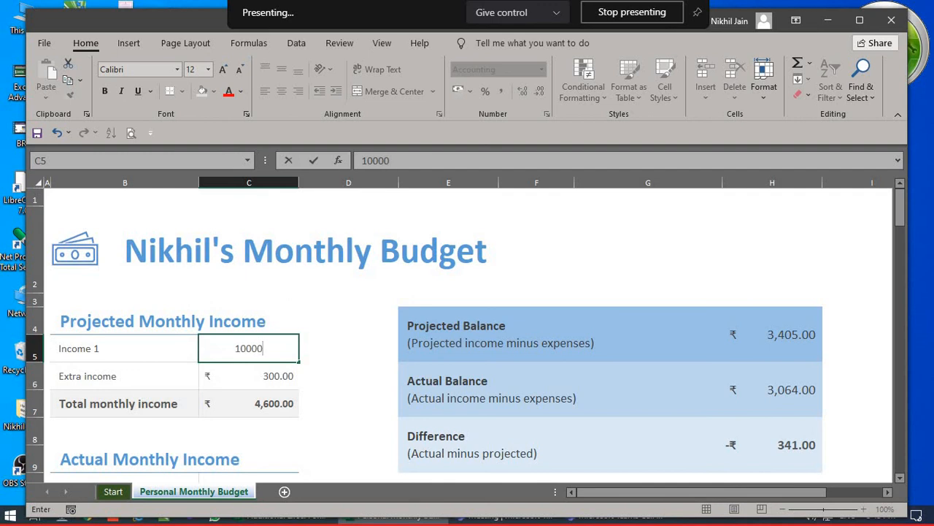
{"action": "key", "text": "Return"}
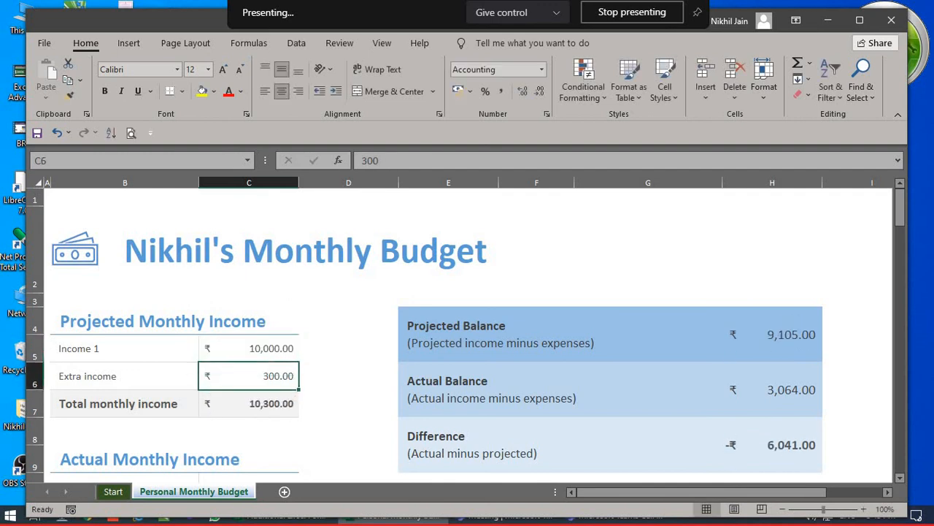
{"action": "type", "text": "15"}
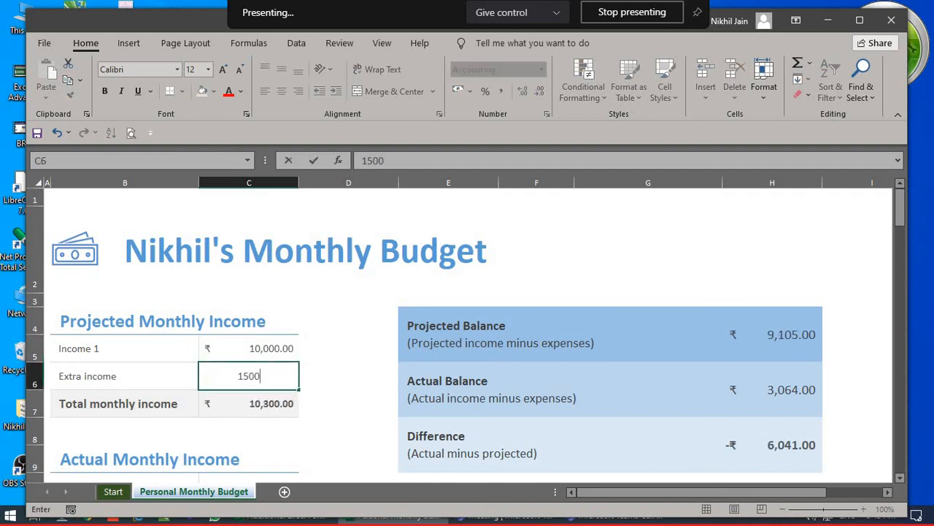
{"action": "key", "text": "Return"}
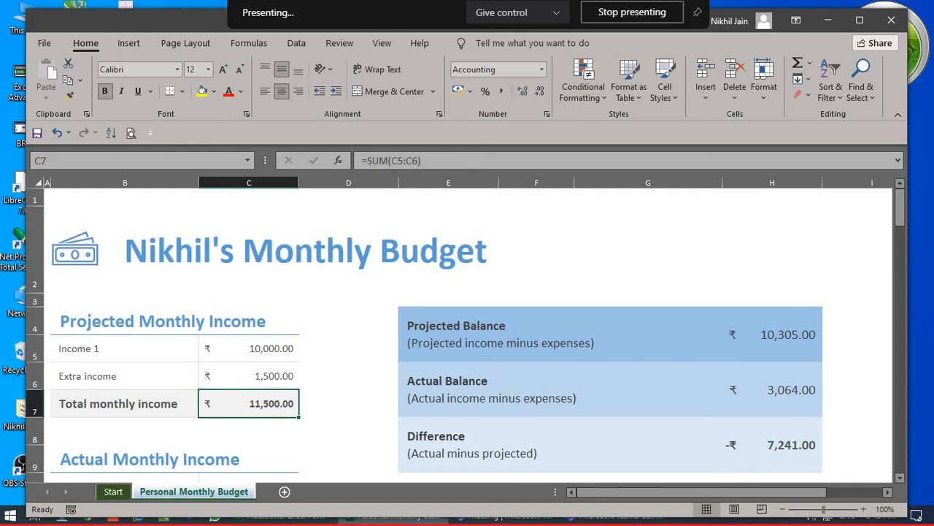
Step: Overwrite the Projected Balance in H4 with 10000 and the Actual Balance in H6 with 1500
{"action": "key", "text": "Right"}
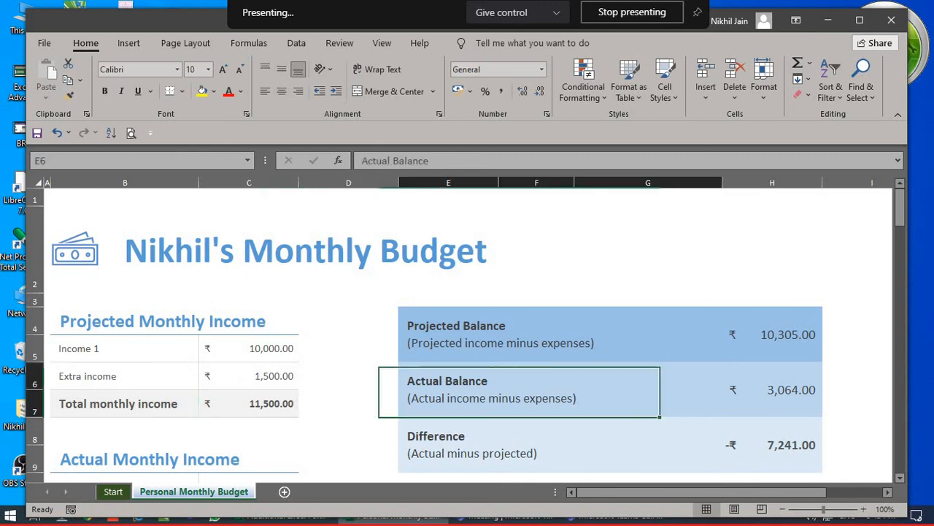
{"action": "key", "text": "Right"}
{"action": "key", "text": "Up"}
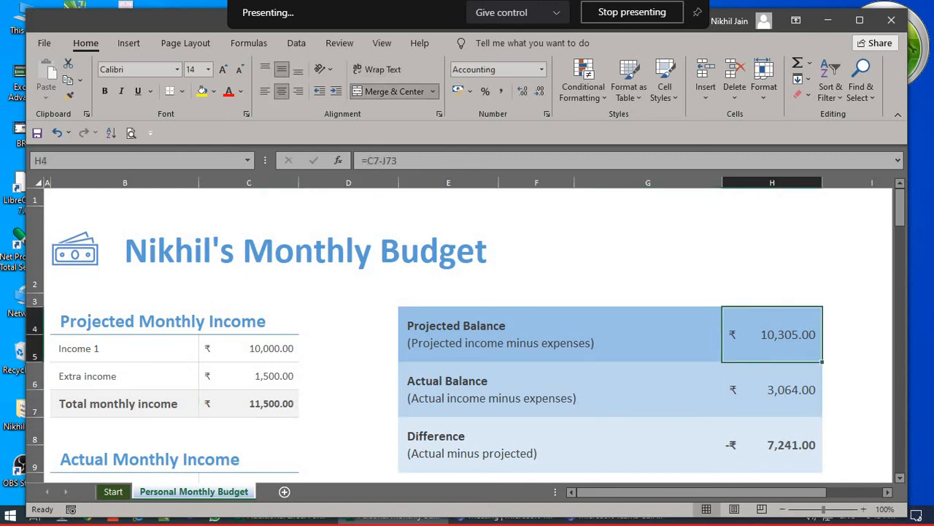
{"action": "type", "text": "10000"}
{"action": "key", "text": "Return"}
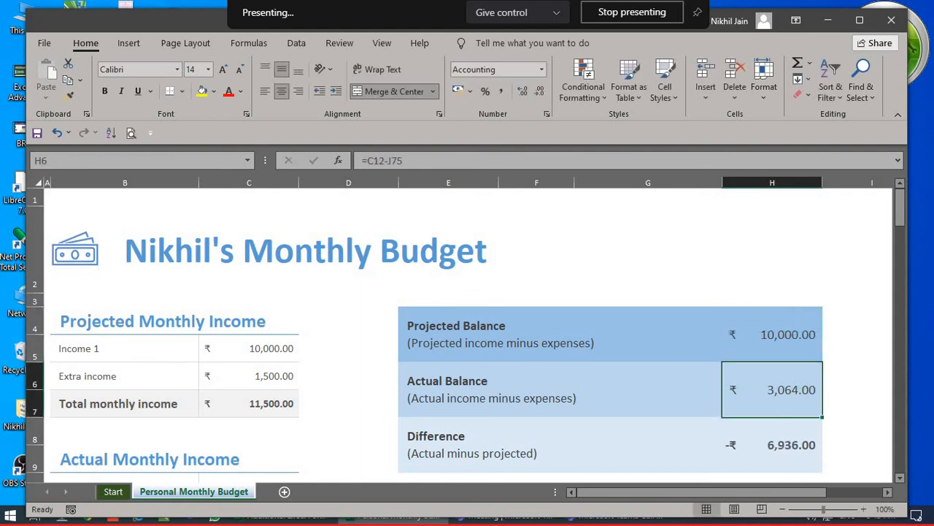
{"action": "type", "text": "11"}
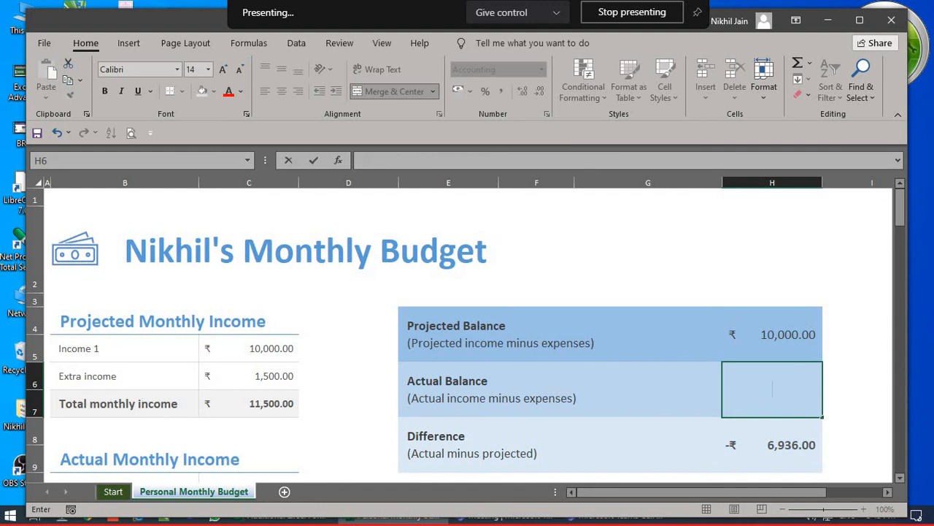
{"action": "type", "text": "00"}
{"action": "key", "text": "Return"}
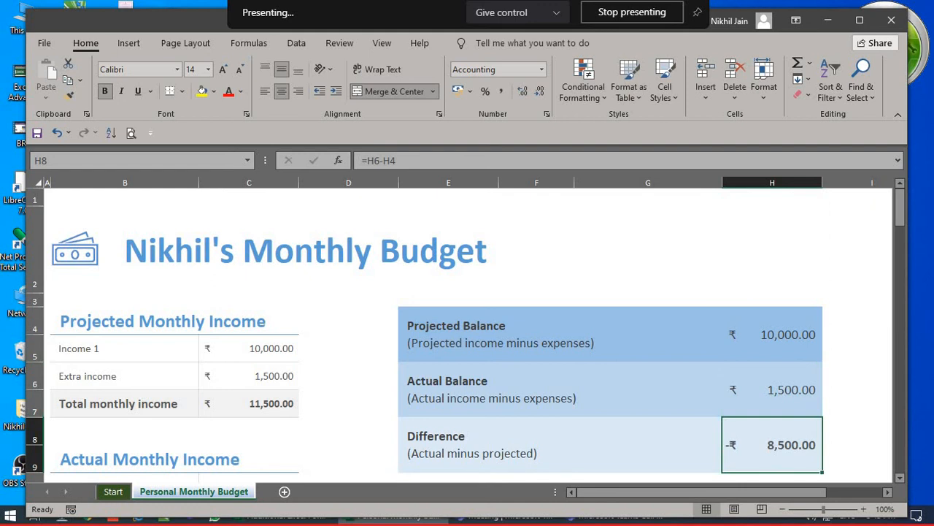
Step: Set both Actual Monthly Income amounts, Income 1 in C10 and Extra income in C11, to 0
{"action": "scroll", "coordinate": [468, 328], "scroll_direction": "down", "scroll_amount": 1}
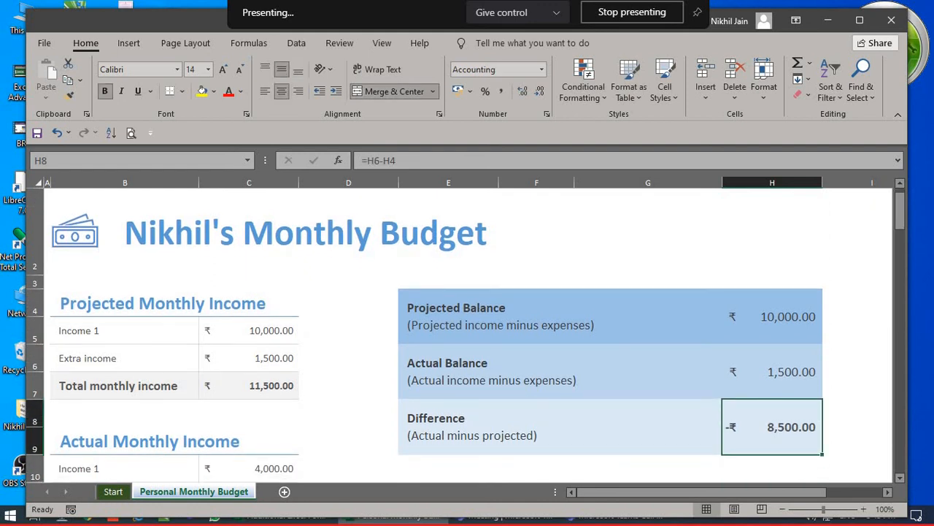
{"action": "key", "text": "Up"}
{"action": "key", "text": "Up"}
{"action": "key", "text": "Down"}
{"action": "key", "text": "Down"}
{"action": "key", "text": "Left"}
{"action": "key", "text": "Left"}
{"action": "key", "text": "Left"}
{"action": "key", "text": "Left"}
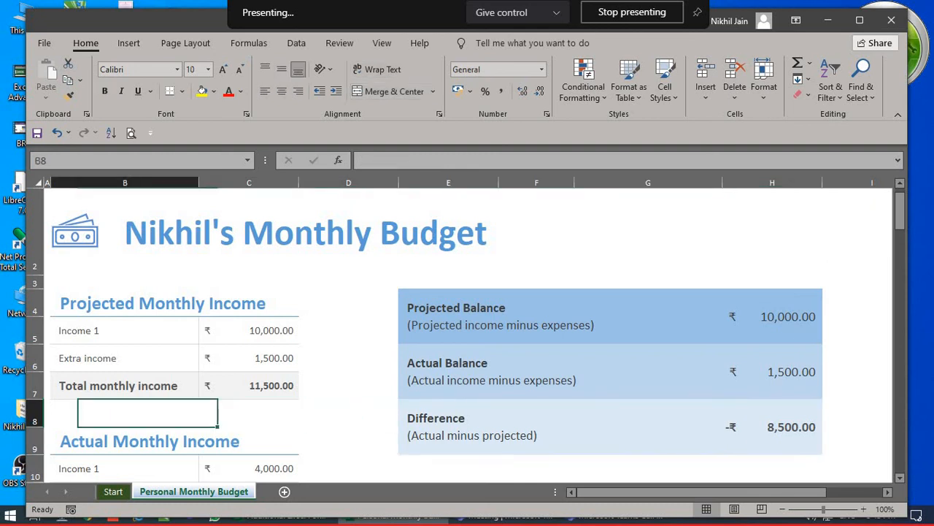
{"action": "key", "text": "Down"}
{"action": "key", "text": "Down"}
{"action": "key", "text": "Down"}
{"action": "key", "text": "Down"}
{"action": "key", "text": "Down"}
{"action": "key", "text": "Up"}
{"action": "key", "text": "Up"}
{"action": "key", "text": "Up"}
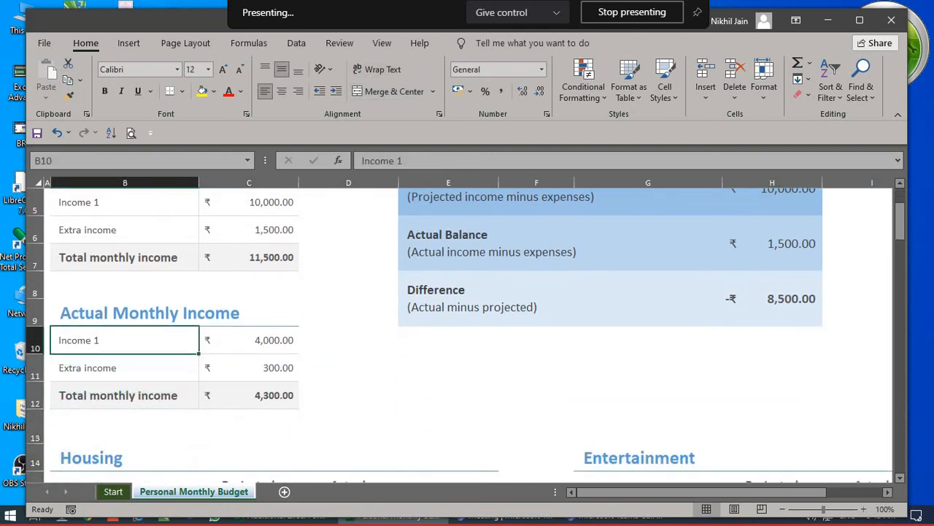
{"action": "key", "text": "Right"}
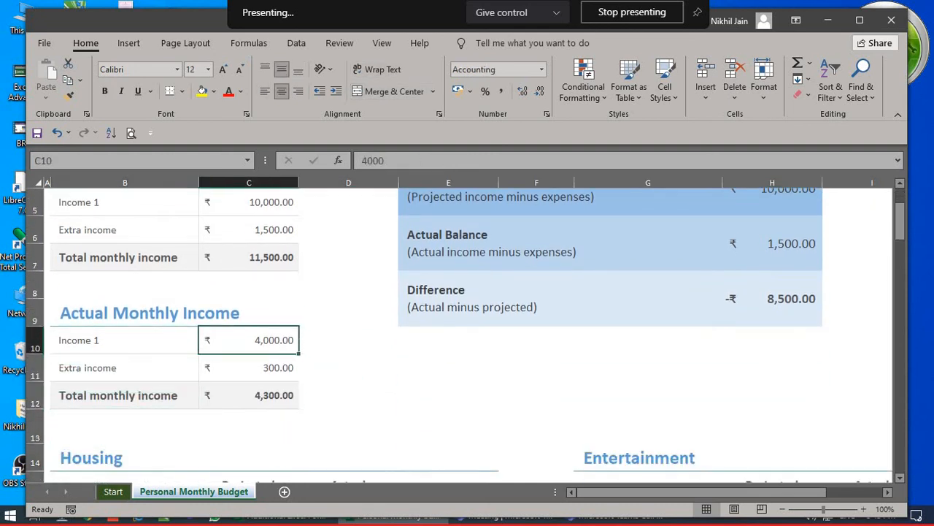
{"action": "key", "text": "Down"}
{"action": "key", "text": "Down"}
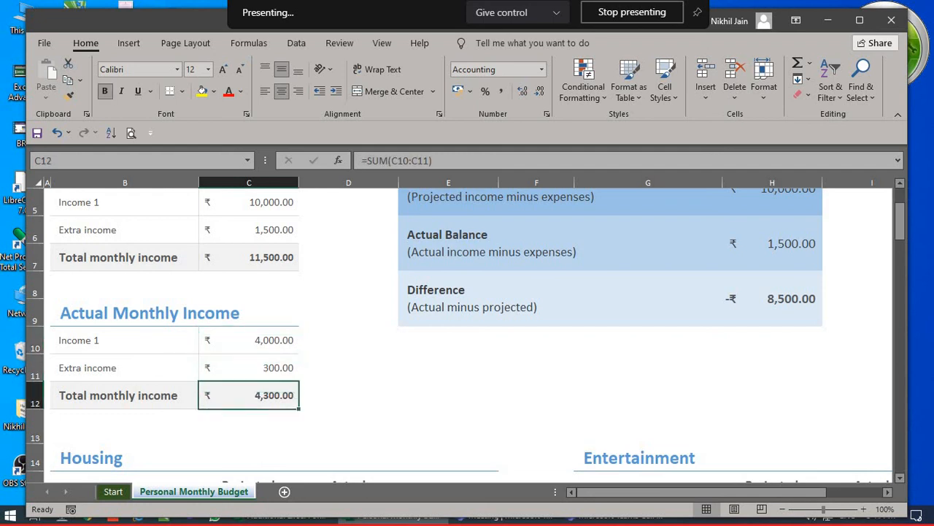
{"action": "key", "text": "Up"}
{"action": "key", "text": "Up"}
{"action": "type", "text": "0"}
{"action": "key", "text": "Down"}
{"action": "type", "text": "0"}
{"action": "key", "text": "Down"}
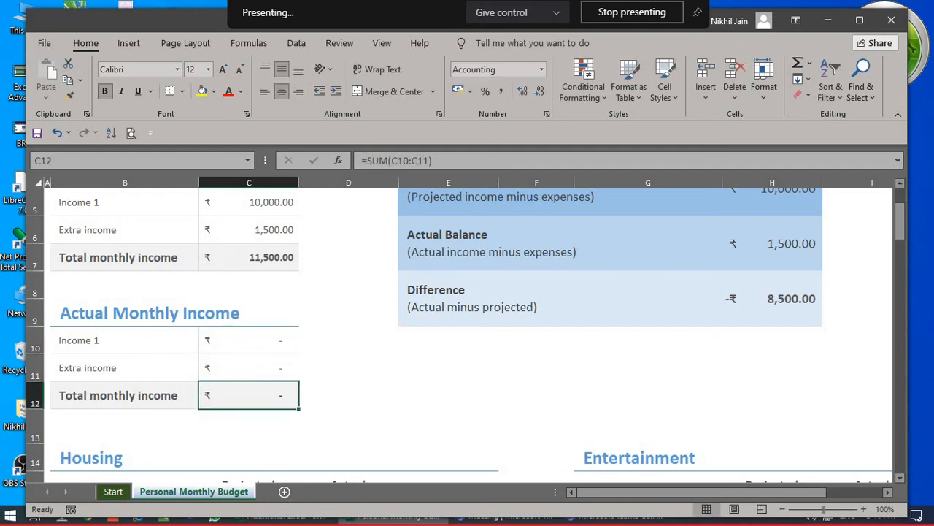
Step: Set the Housing table's Mortgage or rent projected cost and actual cost to 5000 each in C16 and D16
{"action": "key", "text": "Down"}
{"action": "key", "text": "Down"}
{"action": "key", "text": "Down"}
{"action": "key", "text": "Down"}
{"action": "key", "text": "Down"}
{"action": "key", "text": "Down"}
{"action": "key", "text": "Down"}
{"action": "key", "text": "Down"}
{"action": "key", "text": "Down"}
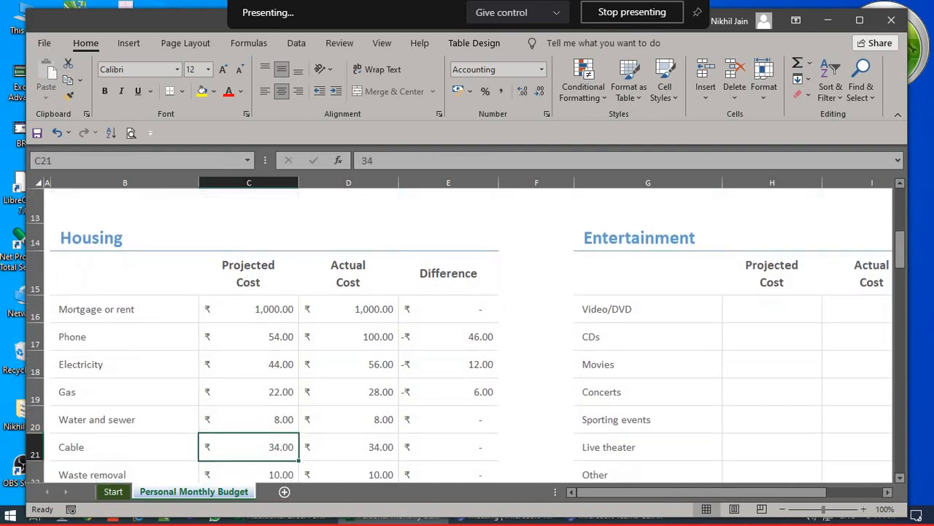
{"action": "key", "text": "Up"}
{"action": "key", "text": "Up"}
{"action": "key", "text": "Up"}
{"action": "key", "text": "Up"}
{"action": "key", "text": "Up"}
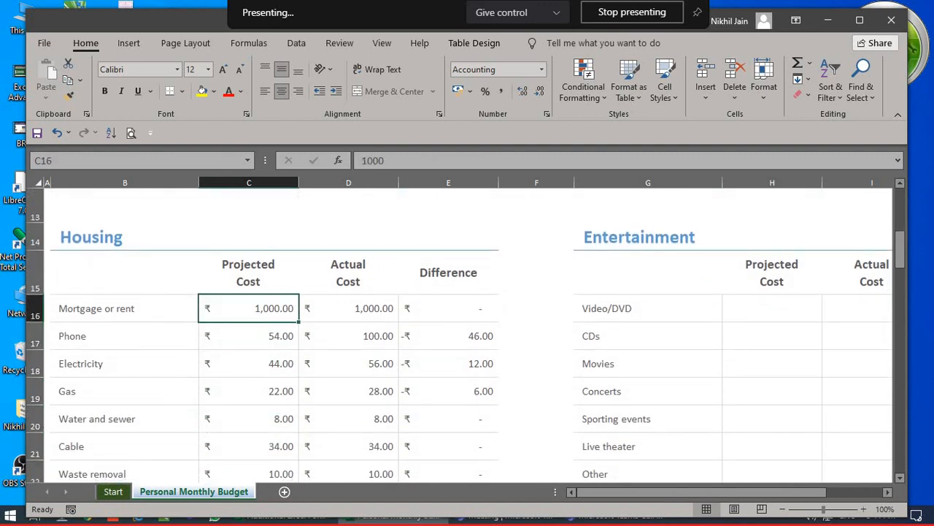
{"action": "type", "text": "50"}
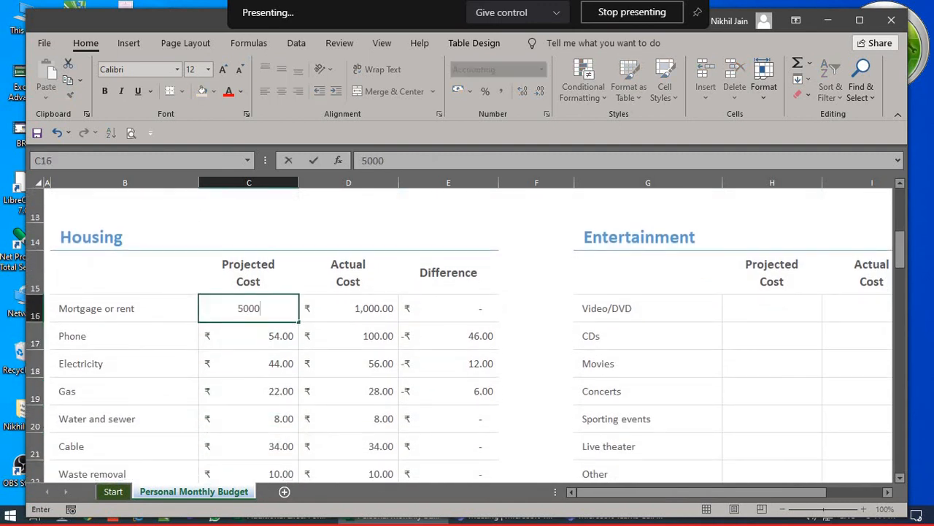
{"action": "key", "text": "Tab"}
{"action": "type", "text": "5"}
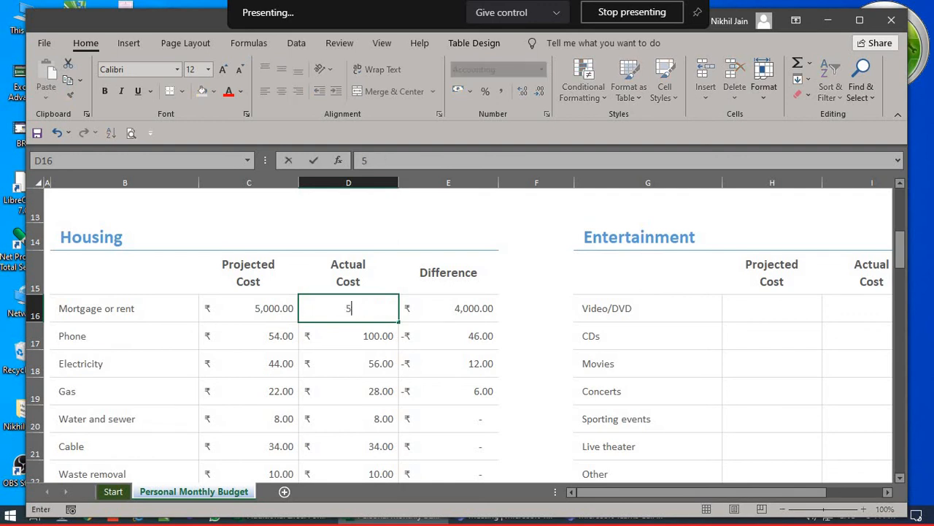
{"action": "type", "text": ",000"}
{"action": "key", "text": "Return"}
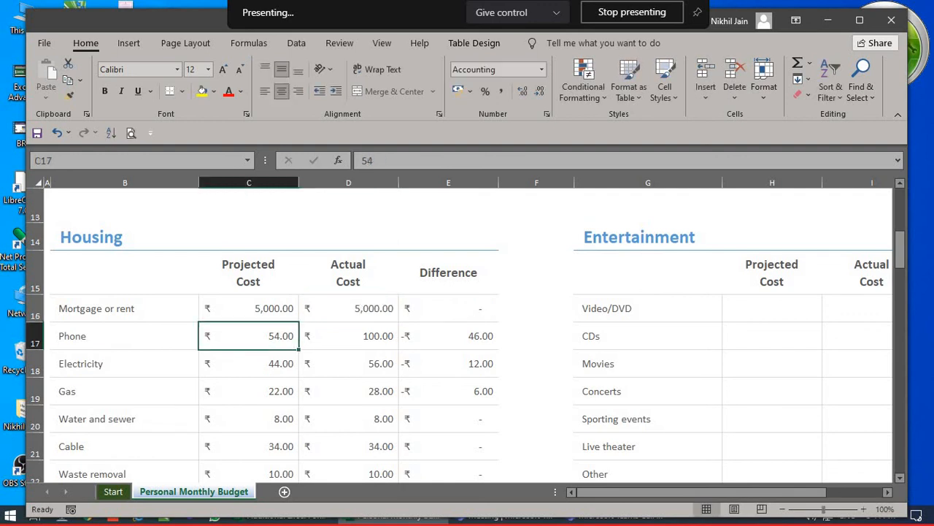
Step: Set the Phone row's projected cost to 220 and its actual cost to 320 in the Housing table
{"action": "type", "text": "220"}
{"action": "key", "text": "Tab"}
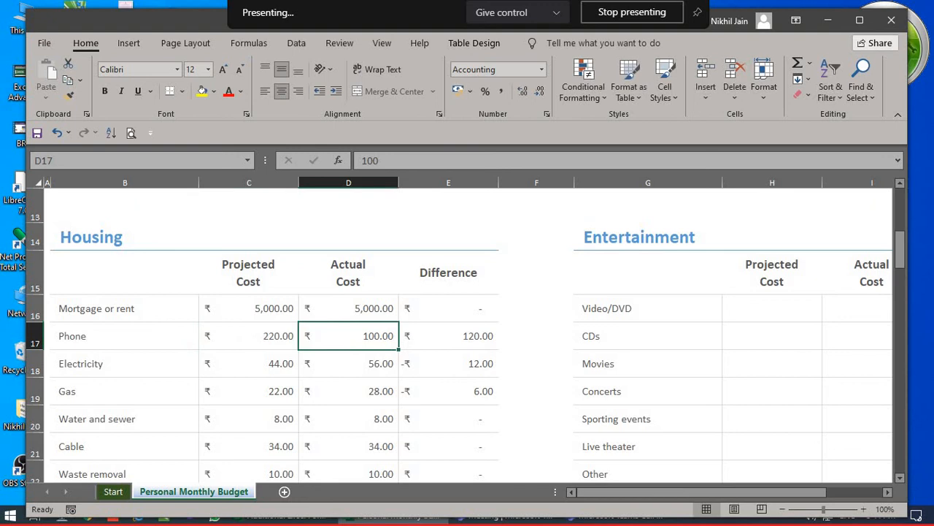
{"action": "type", "text": "33"}
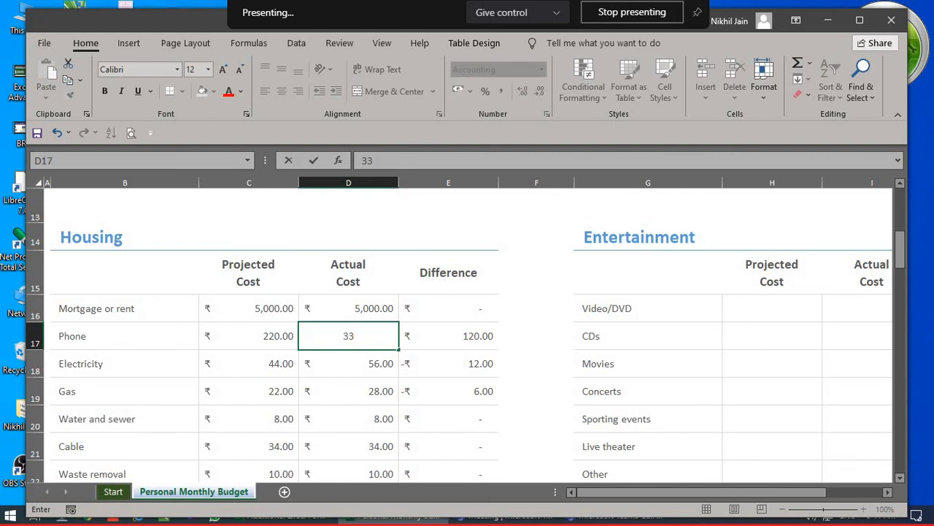
{"action": "type", "text": "0"}
{"action": "key", "text": "Tab"}
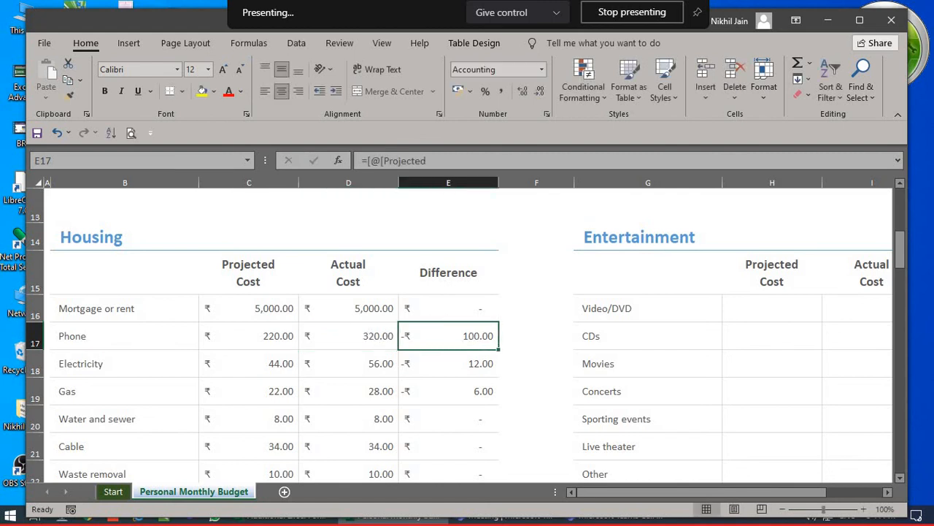
Step: Set the Electricity row's projected cost to 1000 and its actual cost to 850 in the Housing table
{"action": "key", "text": "Left"}
{"action": "key", "text": "Down"}
{"action": "key", "text": "Left"}
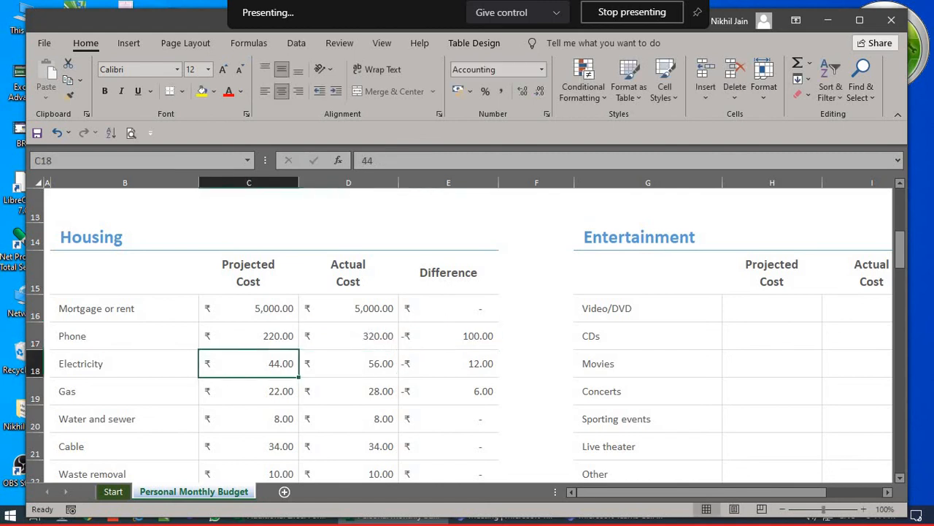
{"action": "type", "text": "10"}
{"action": "key", "text": "Tab"}
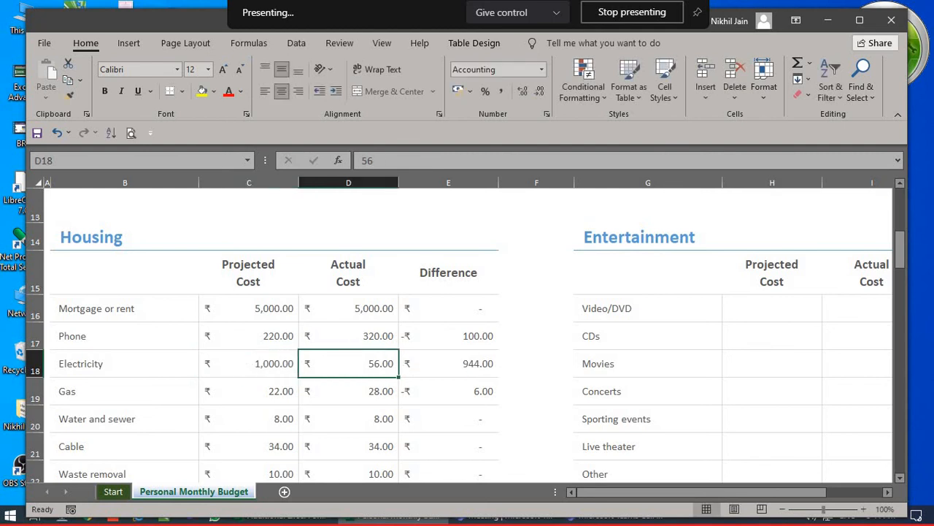
{"action": "type", "text": "850"}
{"action": "key", "text": "Return"}
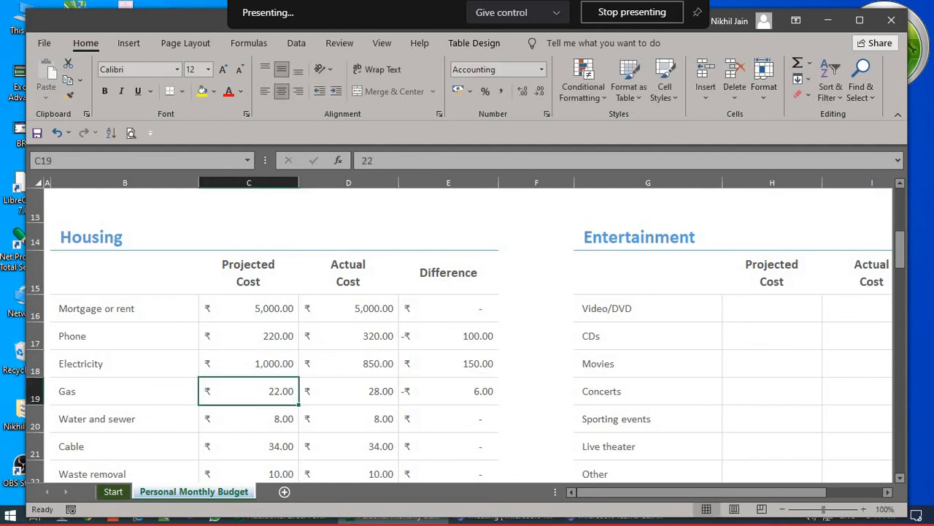
{"action": "key", "text": "Down"}
{"action": "key", "text": "Down"}
{"action": "key", "text": "Down"}
{"action": "key", "text": "Down"}
{"action": "key", "text": "Up"}
{"action": "key", "text": "Up"}
{"action": "key", "text": "Up"}
{"action": "key", "text": "Up"}
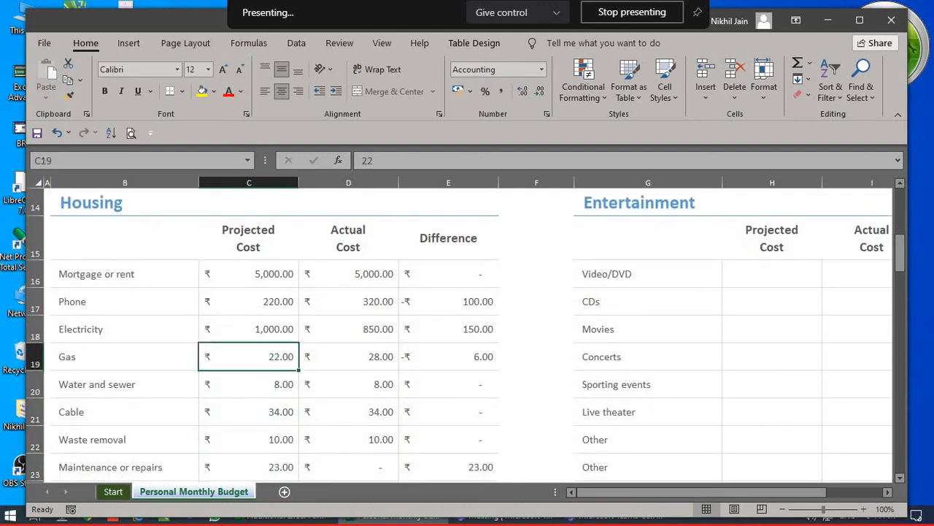
Step: Set the Gas row's projected cost and actual cost to 850 each in the Housing table
{"action": "type", "text": "850"}
{"action": "key", "text": "Tab"}
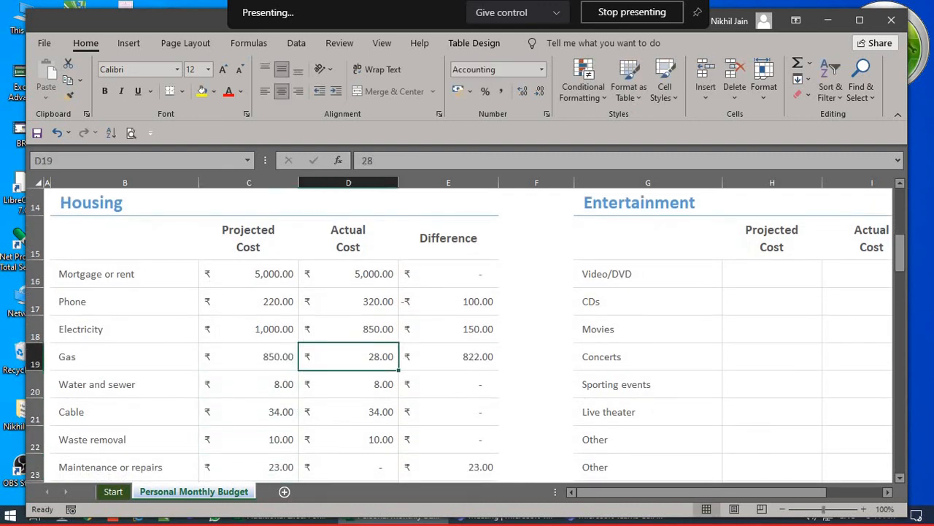
{"action": "type", "text": "8"}
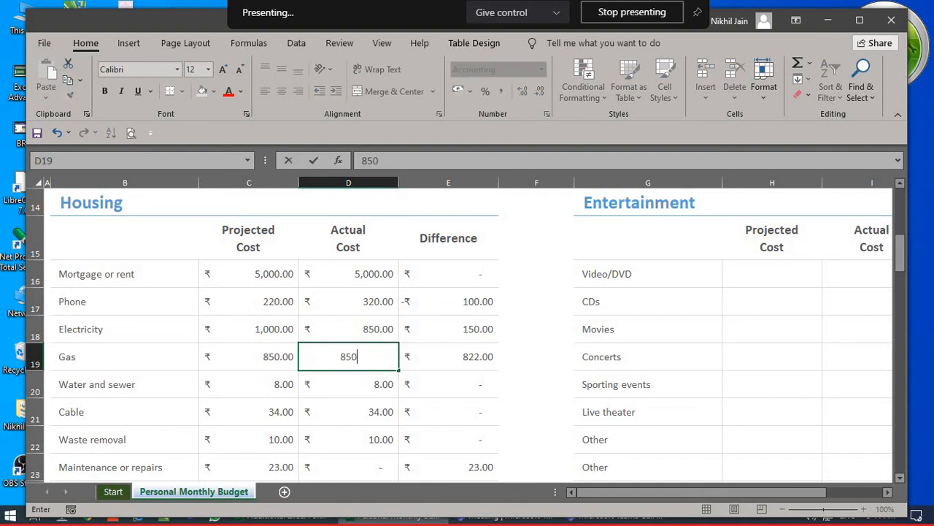
{"action": "type", "text": "50"}
{"action": "key", "text": "Return"}
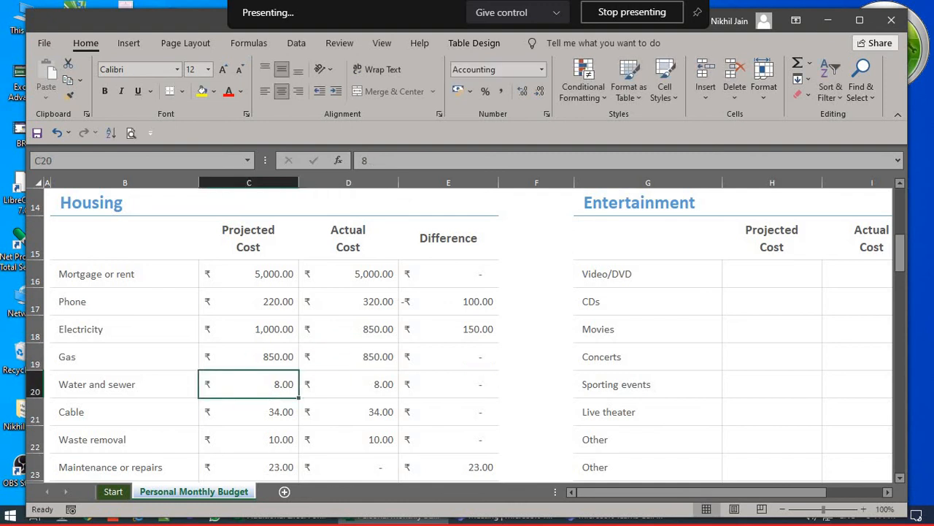
Step: Set the Water and sewer row's projected cost and actual cost to 2500 each in C20 and D20
{"action": "type", "text": "1"}
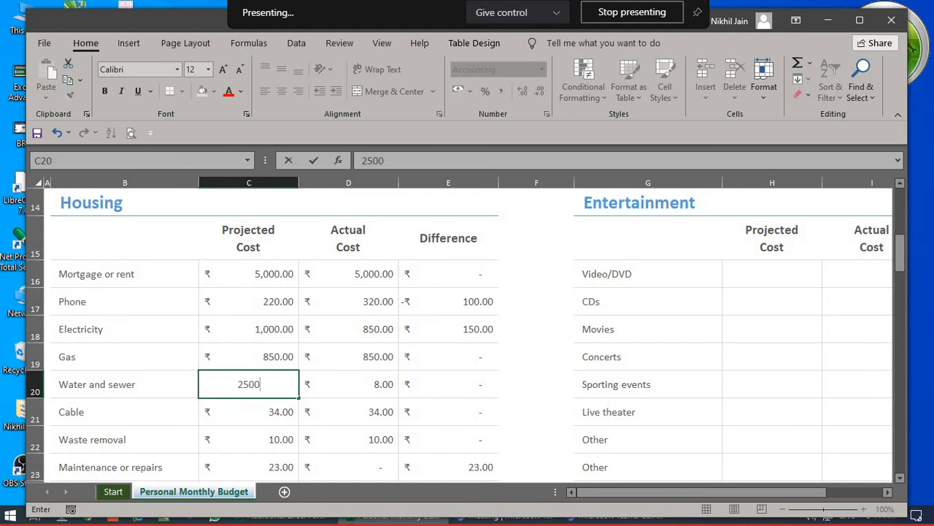
{"action": "key", "text": "Tab"}
{"action": "type", "text": "25"}
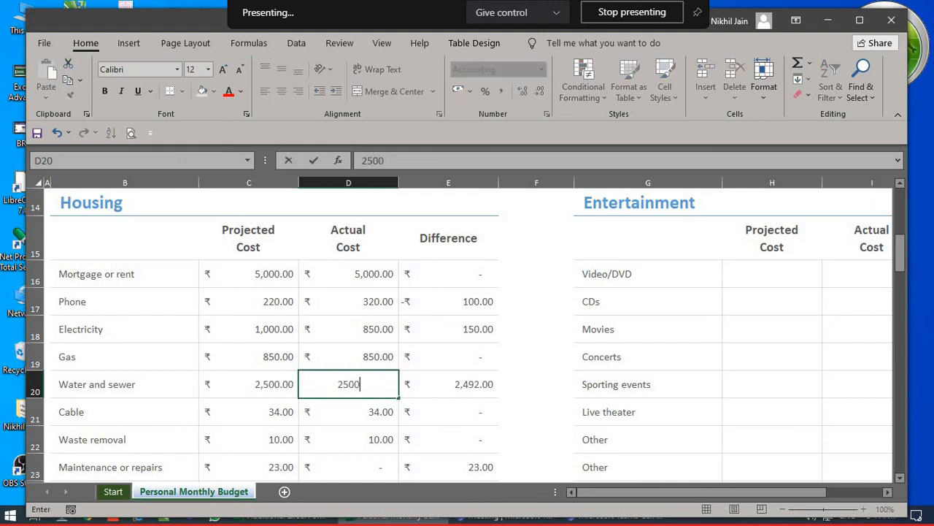
{"action": "key", "text": "Return"}
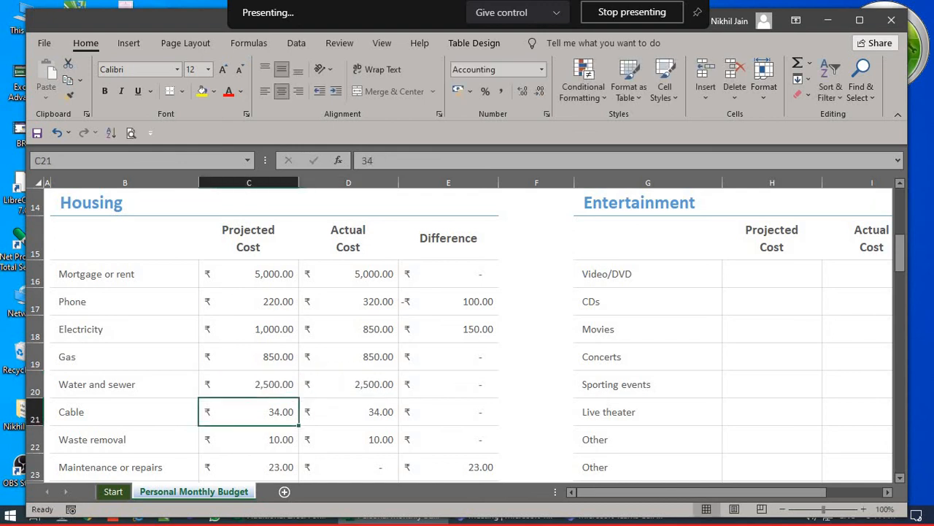
Step: Set the Cable row's projected cost and actual cost to 375 each in the Housing table
{"action": "type", "text": "375"}
{"action": "key", "text": "Return"}
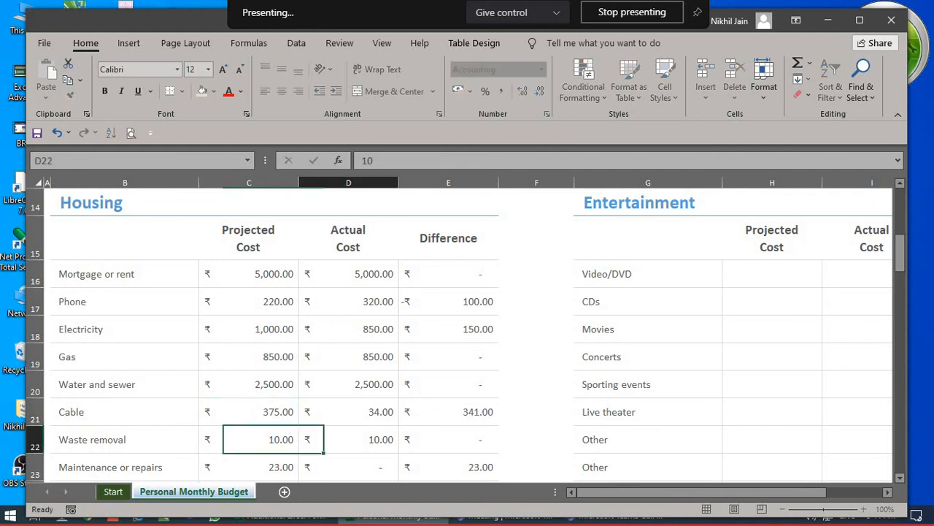
{"action": "key", "text": "Right"}
{"action": "key", "text": "Up"}
{"action": "type", "text": "3"}
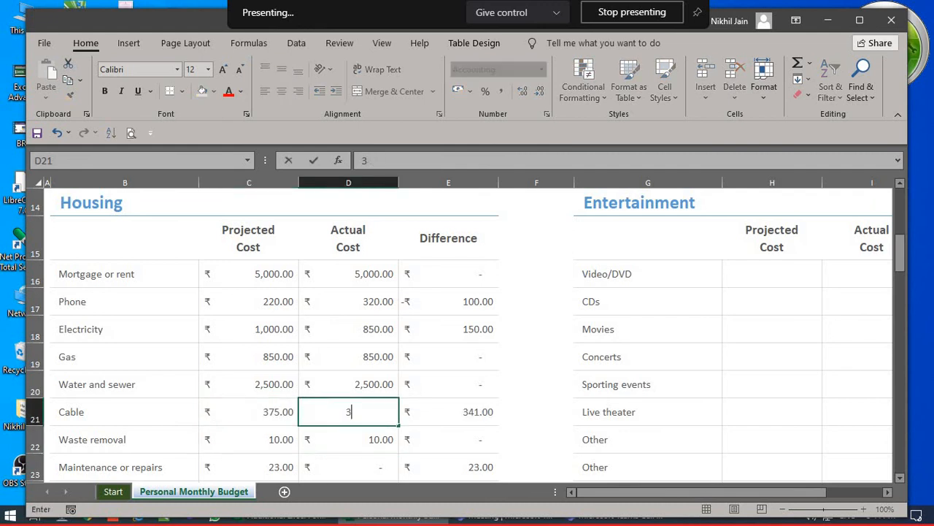
{"action": "key", "text": "Return"}
{"action": "key", "text": "Left"}
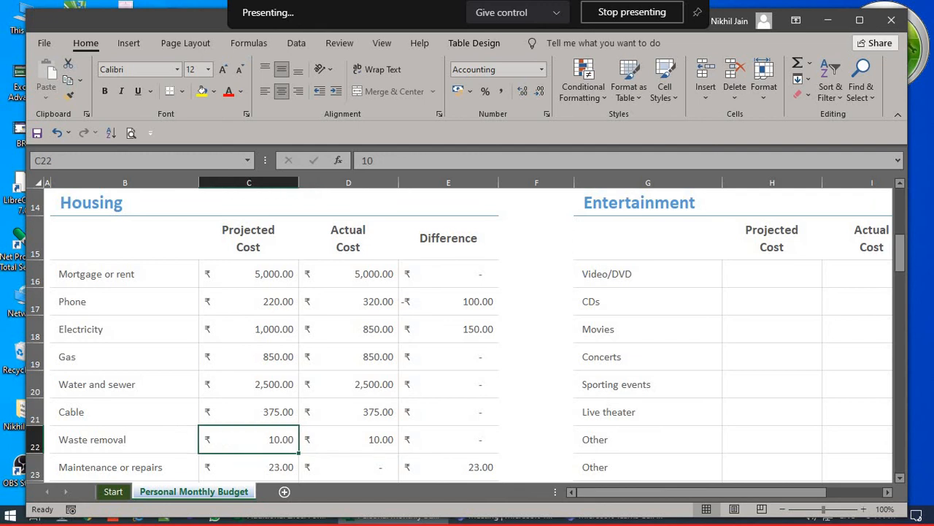
Step: Set the Waste removal row's projected cost and actual cost to 100 each in C22 and D22
{"action": "type", "text": "100"}
{"action": "key", "text": "Tab"}
{"action": "type", "text": "100"}
{"action": "key", "text": "Return"}
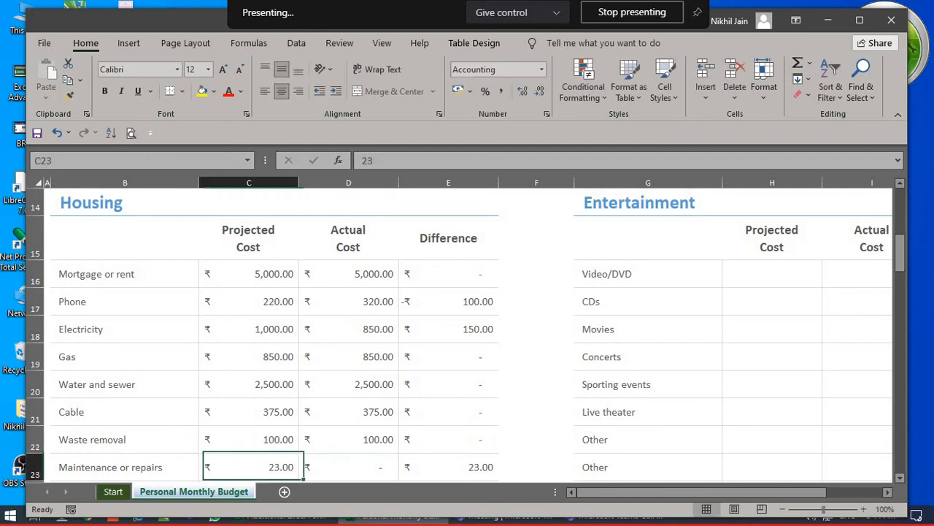
Step: Set the Maintenance or repairs row's projected cost to 0 in C23 of the Housing table
{"action": "key", "text": "Down"}
{"action": "key", "text": "Down"}
{"action": "key", "text": "Up"}
{"action": "key", "text": "Up"}
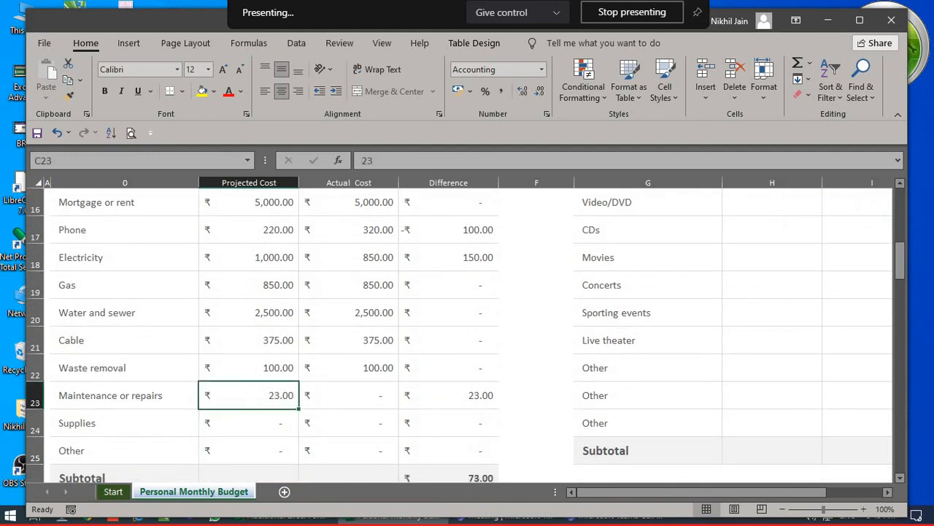
{"action": "type", "text": "0"}
{"action": "key", "text": "Up"}
Step: Examine the Housing table's Difference column and its subtotal in E26
{"action": "key", "text": "Up"}
{"action": "key", "text": "Up"}
{"action": "key", "text": "Up"}
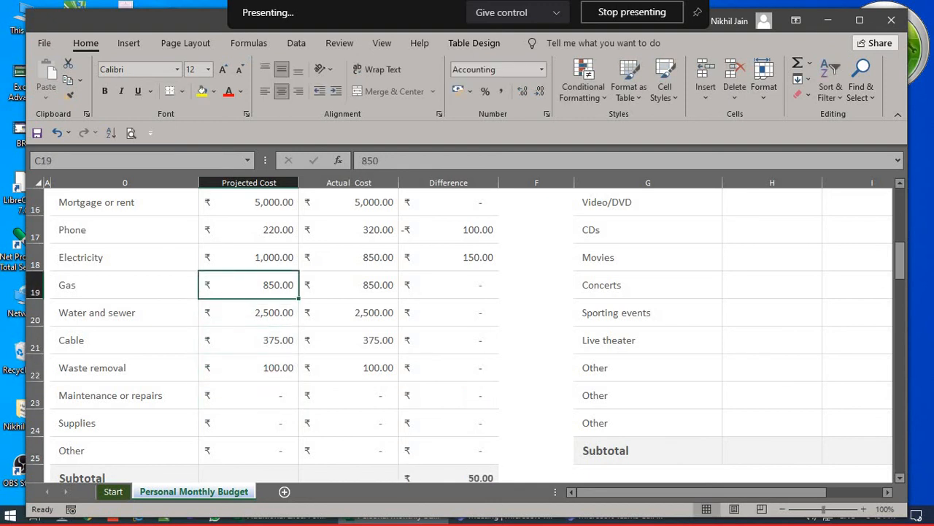
{"action": "key", "text": "Down"}
{"action": "key", "text": "Down"}
{"action": "key", "text": "Down"}
{"action": "key", "text": "Down"}
{"action": "key", "text": "Down"}
{"action": "key", "text": "Down"}
{"action": "key", "text": "Down"}
{"action": "key", "text": "Down"}
{"action": "key", "text": "Down"}
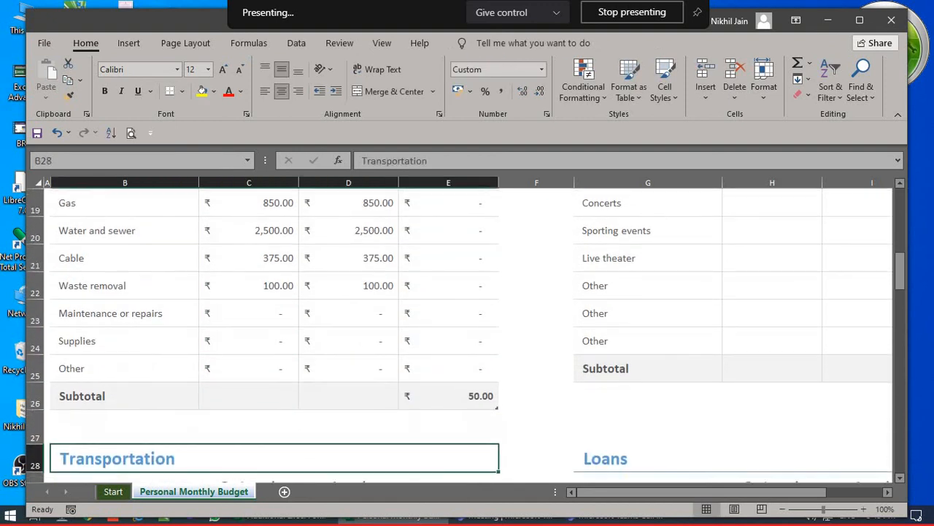
{"action": "key", "text": "Up"}
{"action": "key", "text": "Up"}
{"action": "key", "text": "Up"}
{"action": "key", "text": "Up"}
{"action": "key", "text": "Right"}
{"action": "key", "text": "Right"}
{"action": "key", "text": "Down"}
{"action": "key", "text": "Down"}
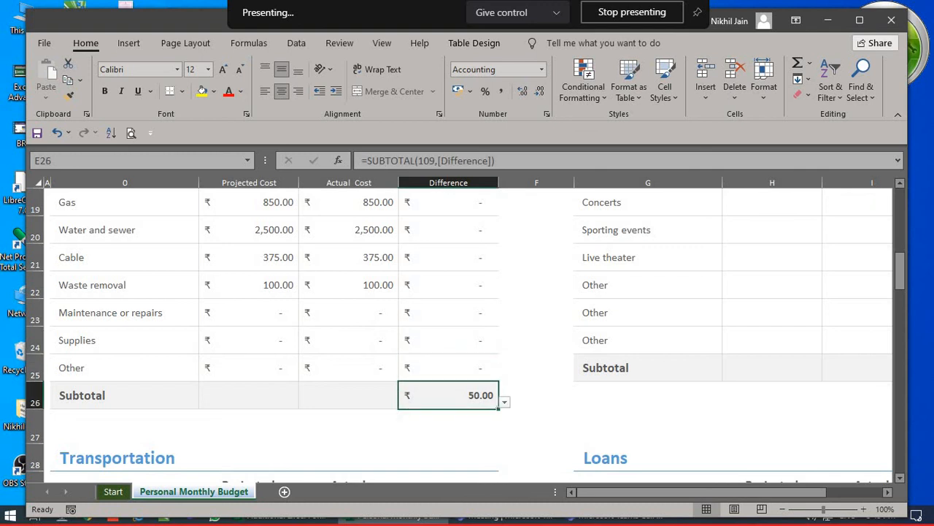
{"action": "key", "text": "Up"}
{"action": "key", "text": "Up"}
{"action": "key", "text": "Up"}
{"action": "key", "text": "Up"}
{"action": "key", "text": "Up"}
{"action": "key", "text": "Up"}
{"action": "key", "text": "Up"}
{"action": "key", "text": "Up"}
{"action": "key", "text": "Up"}
{"action": "key", "text": "Up"}
{"action": "key", "text": "Up"}
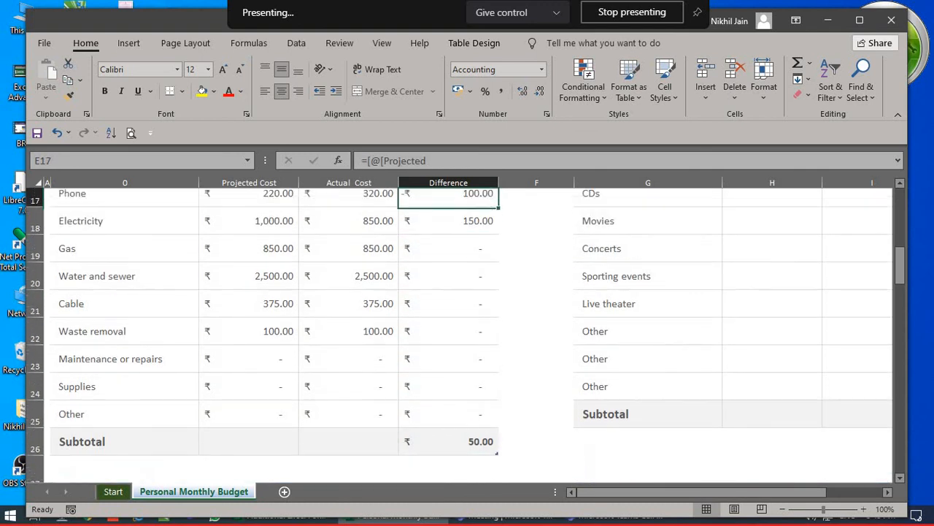
{"action": "key", "text": "Down"}
{"action": "key", "text": "Down"}
{"action": "key", "text": "Down"}
{"action": "key", "text": "Down"}
{"action": "key", "text": "Down"}
{"action": "key", "text": "Down"}
{"action": "key", "text": "Down"}
{"action": "key", "text": "Down"}
{"action": "key", "text": "Down"}
{"action": "key", "text": "Down"}
{"action": "key", "text": "Down"}
{"action": "key", "text": "Down"}
{"action": "key", "text": "Down"}
{"action": "key", "text": "Down"}
{"action": "key", "text": "Down"}
{"action": "key", "text": "Down"}
{"action": "key", "text": "Down"}
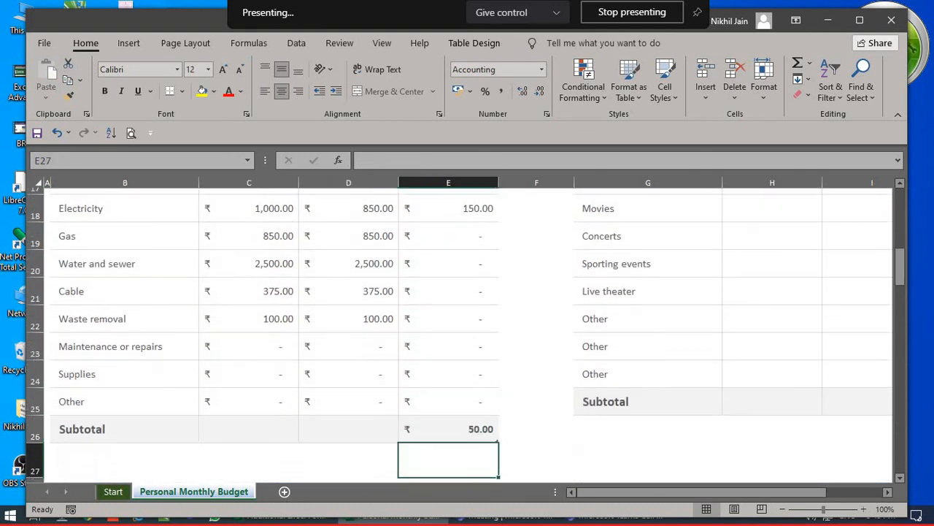
Step: Enter 5000 as the Fuel row's actual cost in D34 of the Transportation table
{"action": "key", "text": "Down"}
{"action": "key", "text": "Down"}
{"action": "key", "text": "Down"}
{"action": "key", "text": "Up"}
{"action": "key", "text": "Up"}
{"action": "key", "text": "Up"}
{"action": "key", "text": "Up"}
{"action": "key", "text": "Up"}
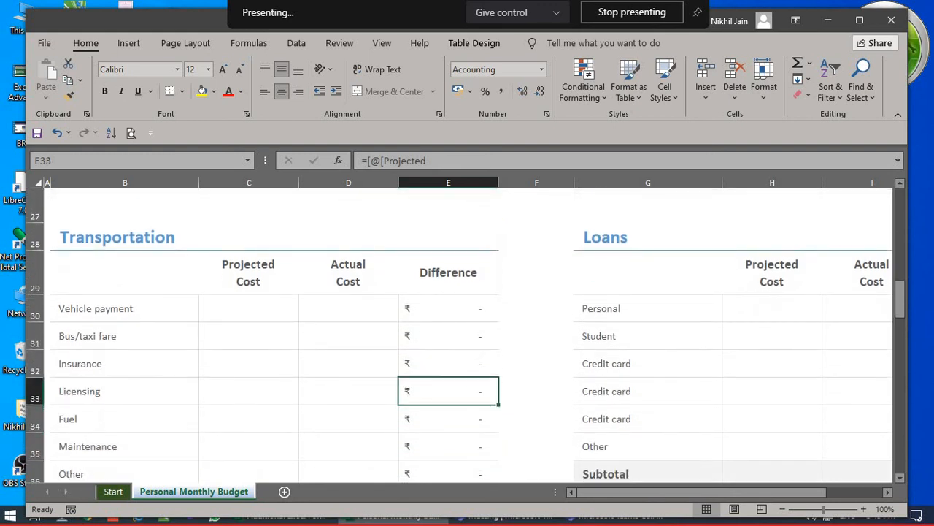
{"action": "key", "text": "Left"}
{"action": "key", "text": "Down"}
{"action": "key", "text": "Down"}
{"action": "key", "text": "Down"}
{"action": "key", "text": "Down"}
{"action": "key", "text": "Down"}
{"action": "key", "text": "Down"}
{"action": "key", "text": "Down"}
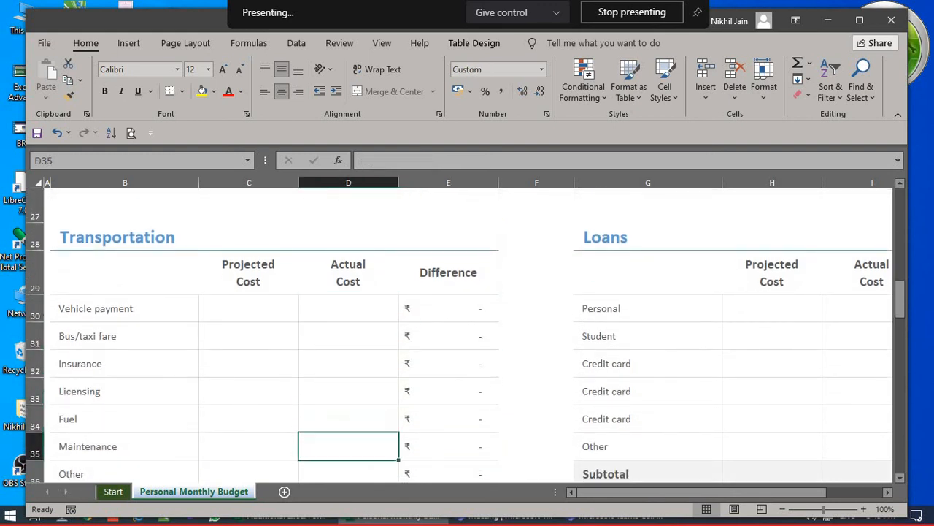
{"action": "key", "text": "Up"}
{"action": "key", "text": "Up"}
{"action": "key", "text": "Up"}
{"action": "key", "text": "Right"}
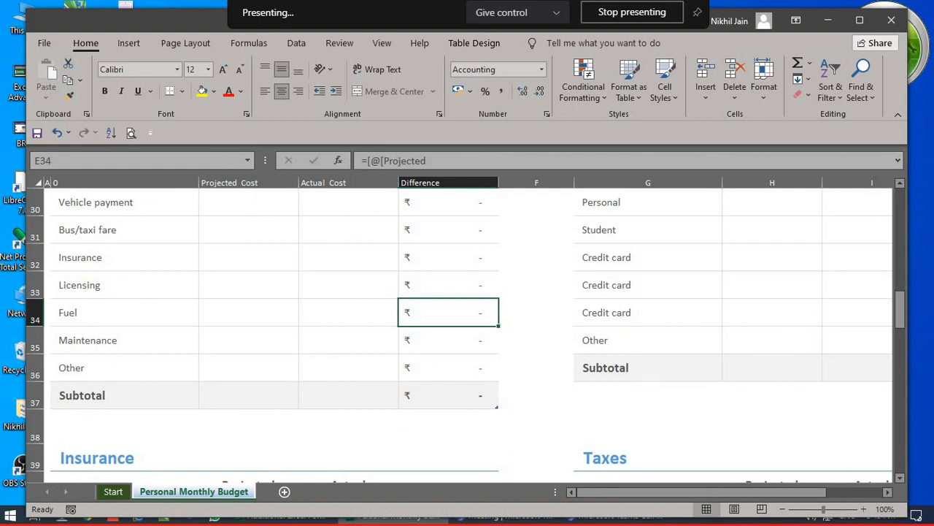
{"action": "key", "text": "Left"}
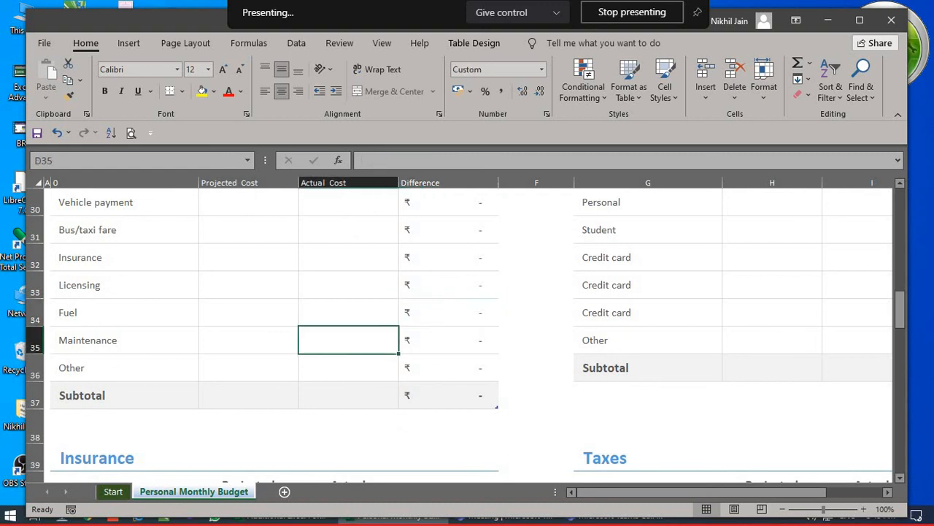
{"action": "type", "text": "5000"}
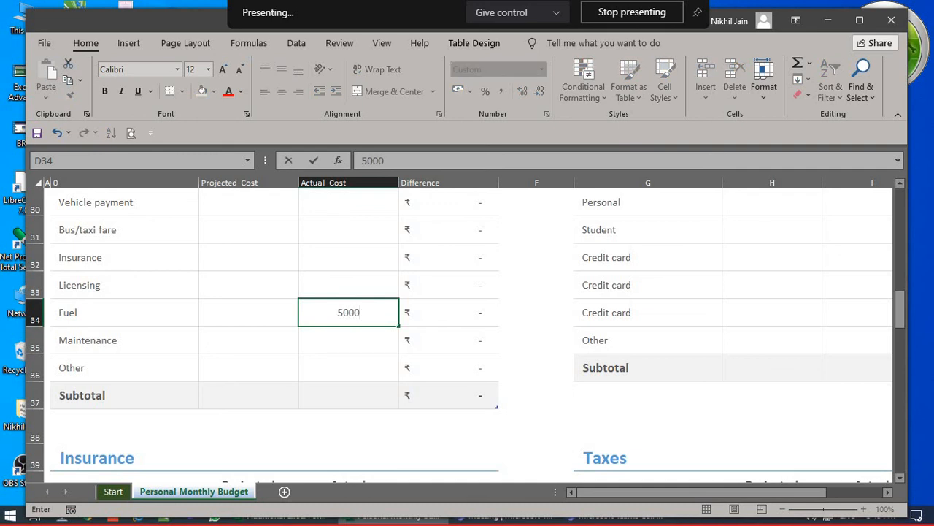
{"action": "key", "text": "Right"}
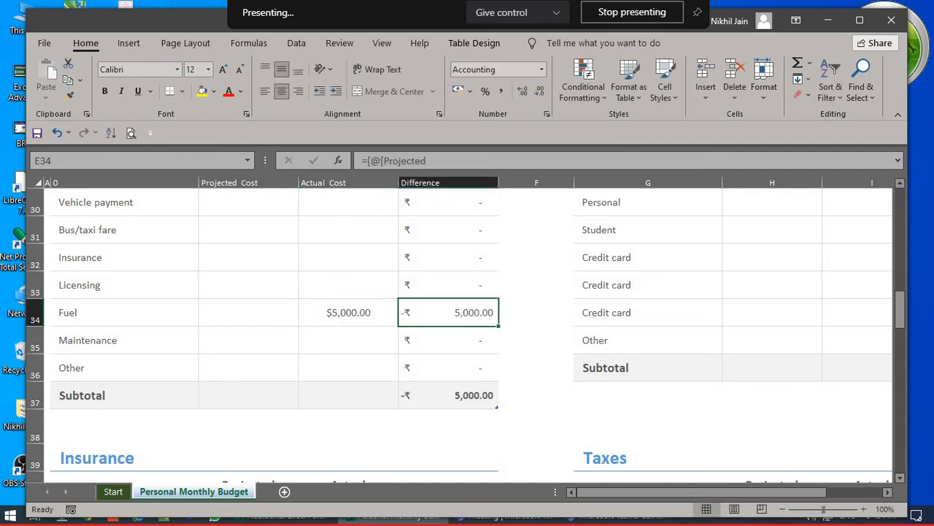
Step: Enter actual costs of 8500 for Groceries in D49 and 1500 for Dining out in D50 of the Food table
{"action": "key", "text": "Down"}
{"action": "key", "text": "Down"}
{"action": "key", "text": "Right"}
{"action": "key", "text": "Down"}
{"action": "key", "text": "Down"}
{"action": "key", "text": "Down"}
{"action": "key", "text": "Down"}
{"action": "key", "text": "Down"}
{"action": "key", "text": "Down"}
{"action": "key", "text": "Down"}
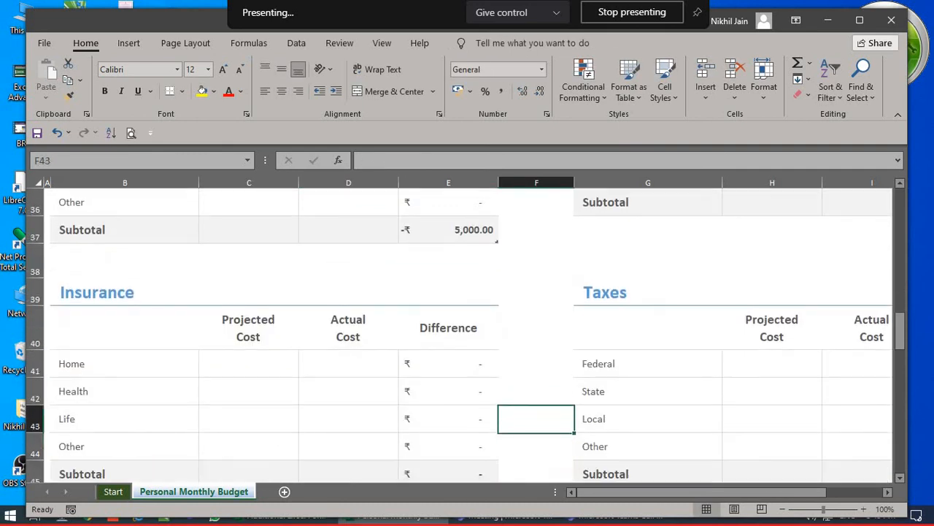
{"action": "key", "text": "Up"}
{"action": "key", "text": "Left"}
{"action": "key", "text": "Down"}
{"action": "key", "text": "Left"}
{"action": "key", "text": "Up"}
{"action": "key", "text": "Down"}
{"action": "key", "text": "Down"}
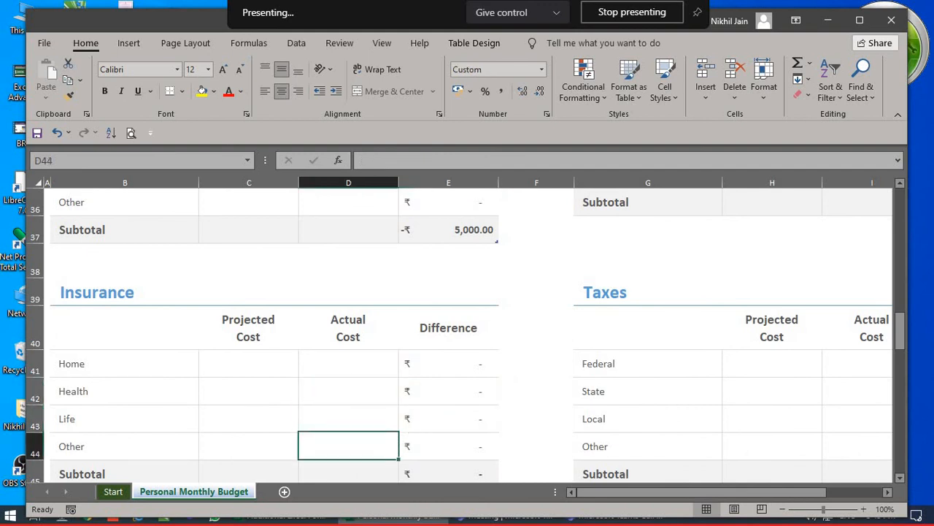
{"action": "key", "text": "Down"}
{"action": "key", "text": "Down"}
{"action": "key", "text": "Down"}
{"action": "key", "text": "Down"}
{"action": "key", "text": "Down"}
{"action": "key", "text": "Down"}
{"action": "key", "text": "Down"}
{"action": "key", "text": "Down"}
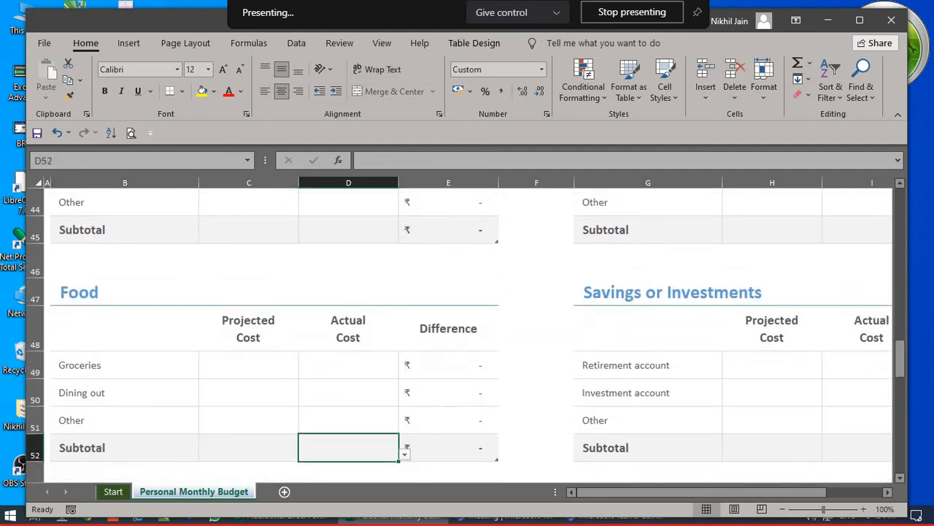
{"action": "key", "text": "Up"}
{"action": "key", "text": "Up"}
{"action": "key", "text": "Up"}
{"action": "type", "text": "8500"}
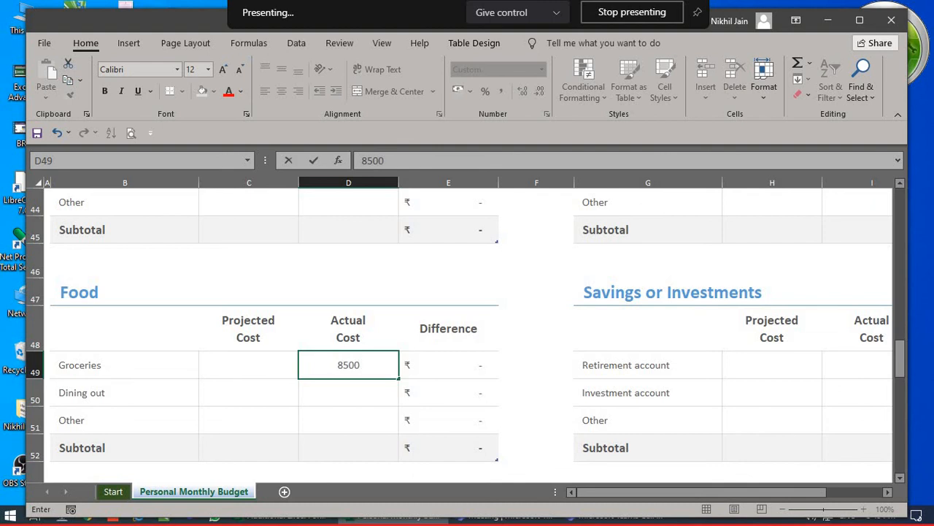
{"action": "key", "text": "Return"}
{"action": "type", "text": "1"}
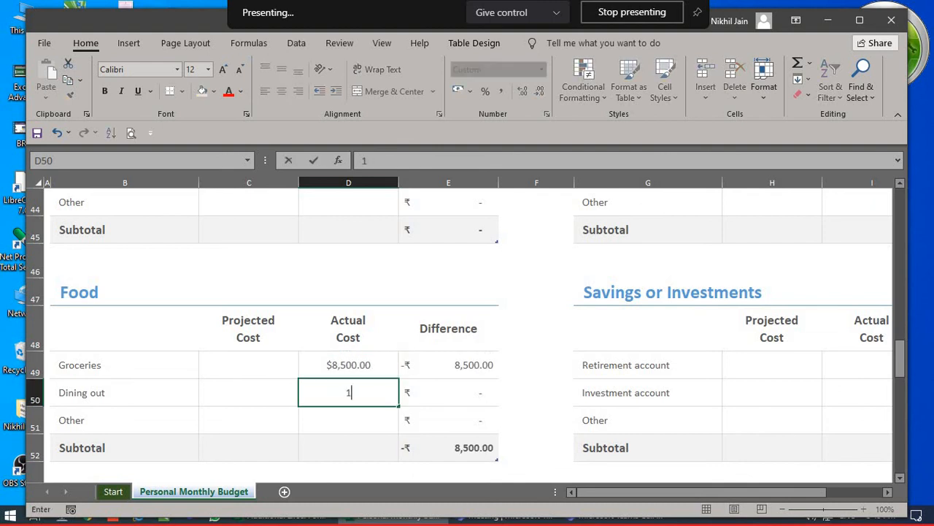
{"action": "key", "text": "Return"}
Step: Look through the remaining expense tables below Food, down to Personal Care and Legal
{"action": "key", "text": "Down"}
{"action": "key", "text": "Down"}
{"action": "key", "text": "Down"}
{"action": "key", "text": "Down"}
{"action": "key", "text": "Down"}
{"action": "key", "text": "Down"}
{"action": "key", "text": "Down"}
{"action": "key", "text": "Down"}
{"action": "key", "text": "Down"}
{"action": "key", "text": "Down"}
{"action": "key", "text": "Down"}
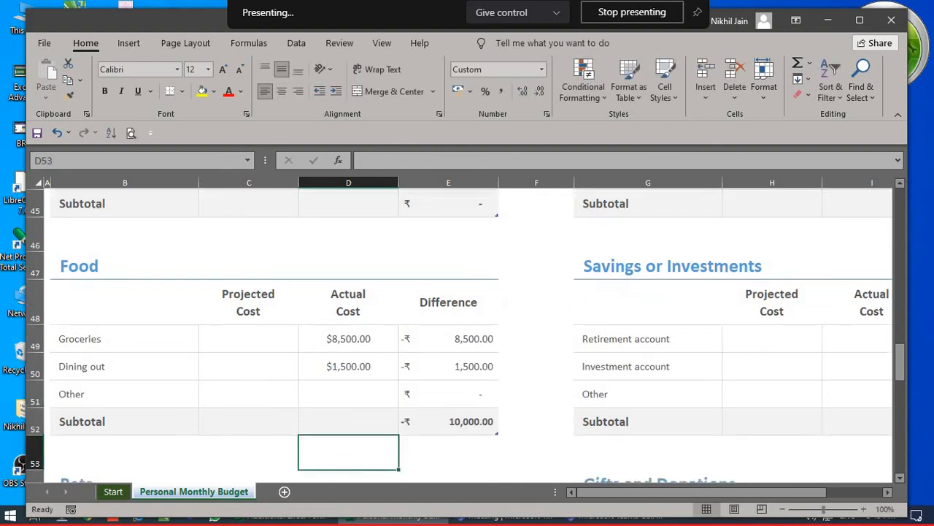
{"action": "key", "text": "Down"}
{"action": "key", "text": "Down"}
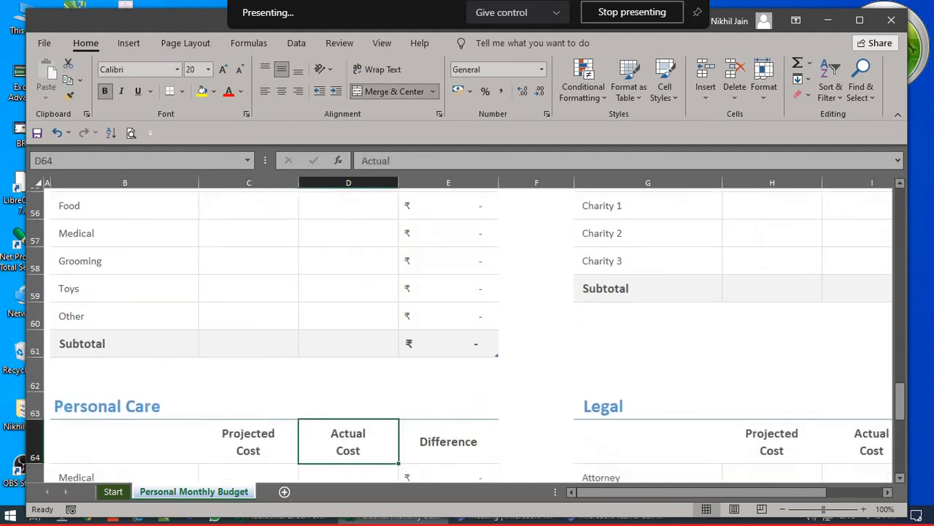
{"action": "scroll", "coordinate": [749, 457], "scroll_direction": "down", "scroll_amount": 1, "text": "ctrl"}
{"action": "scroll", "coordinate": [578, 364], "scroll_direction": "down", "scroll_amount": 1, "text": "ctrl"}
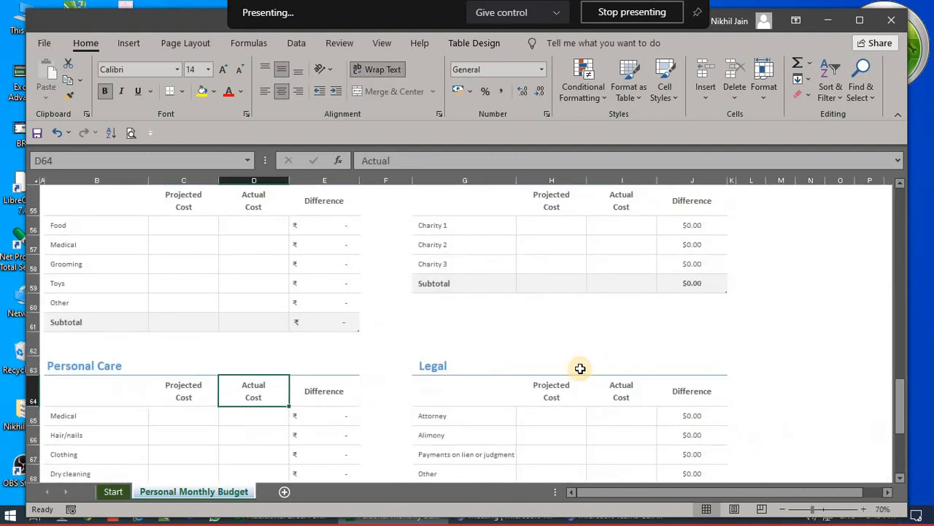
Step: Check the Difference formula in H8 and the Projected and Actual Balance summary at the top of the budget
{"action": "scroll", "coordinate": [576, 363], "scroll_direction": "up", "scroll_amount": 15}
{"action": "left_click", "coordinate": [575, 362]}
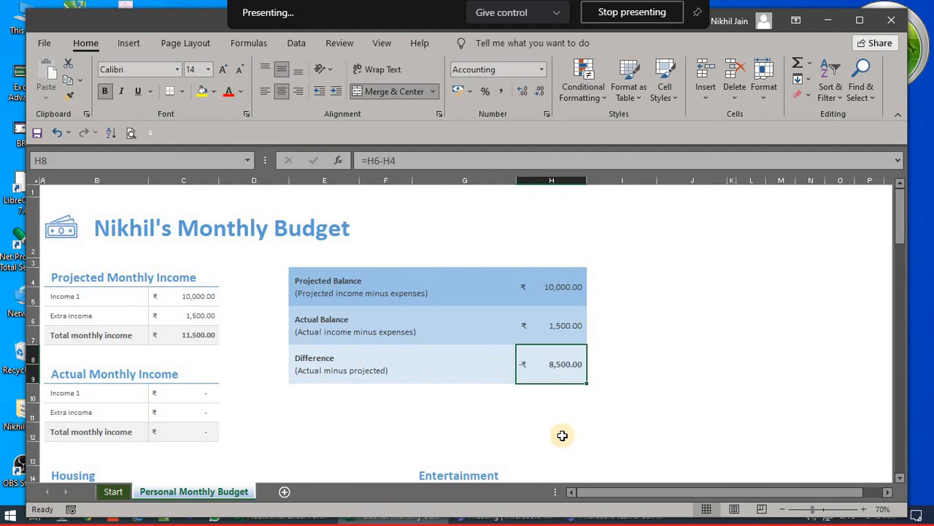
{"action": "left_click", "coordinate": [592, 322]}
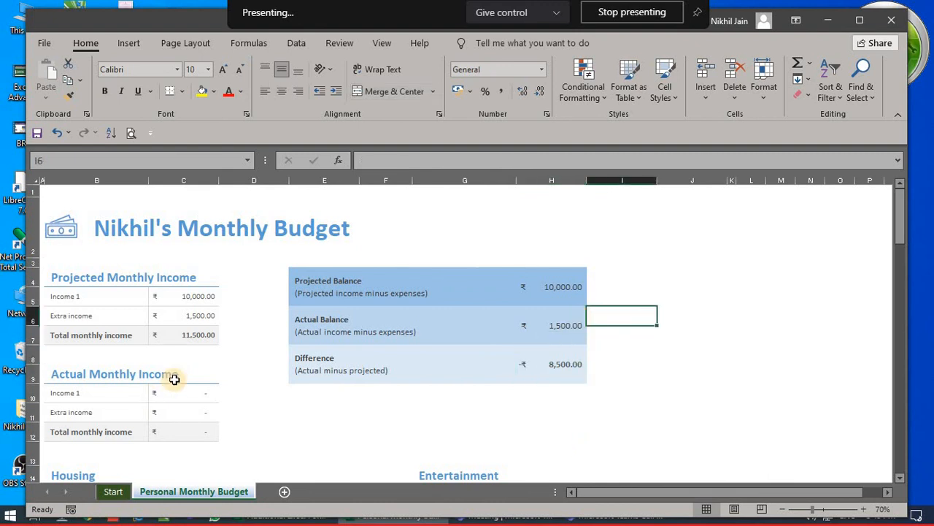
Step: Check the cost totals summary at the end of the budget, starting with the Total Projected Cost in J73
{"action": "scroll", "coordinate": [175, 379], "scroll_direction": "down", "scroll_amount": 15}
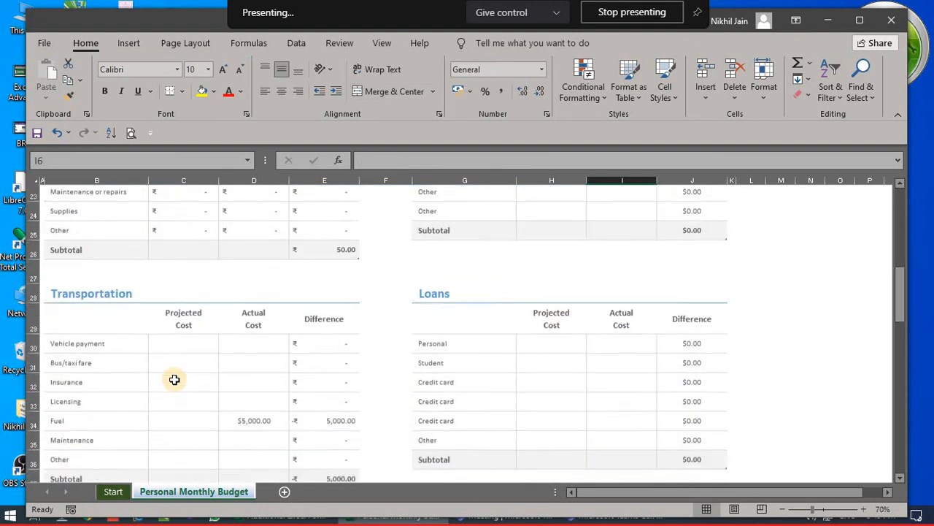
{"action": "scroll", "coordinate": [175, 379], "scroll_direction": "down", "scroll_amount": 10}
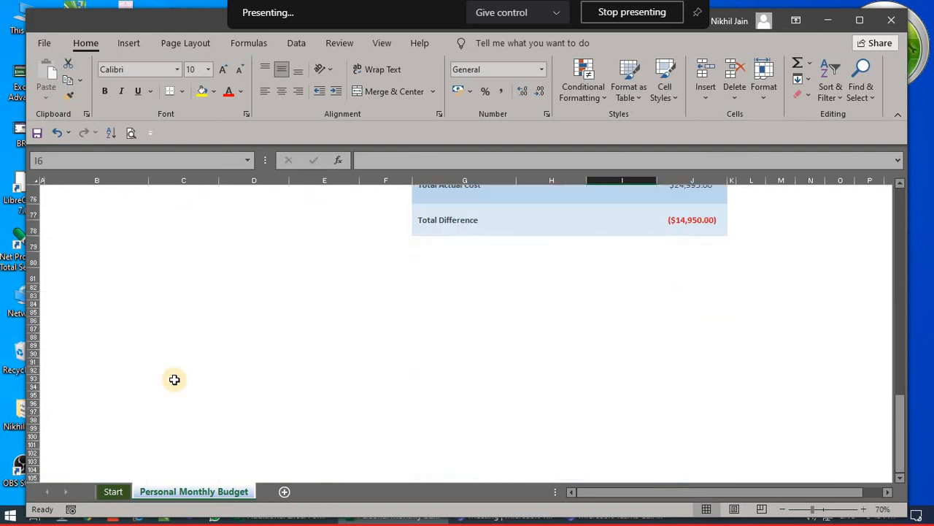
{"action": "scroll", "coordinate": [175, 378], "scroll_direction": "up", "scroll_amount": 2}
{"action": "left_click", "coordinate": [701, 259]}
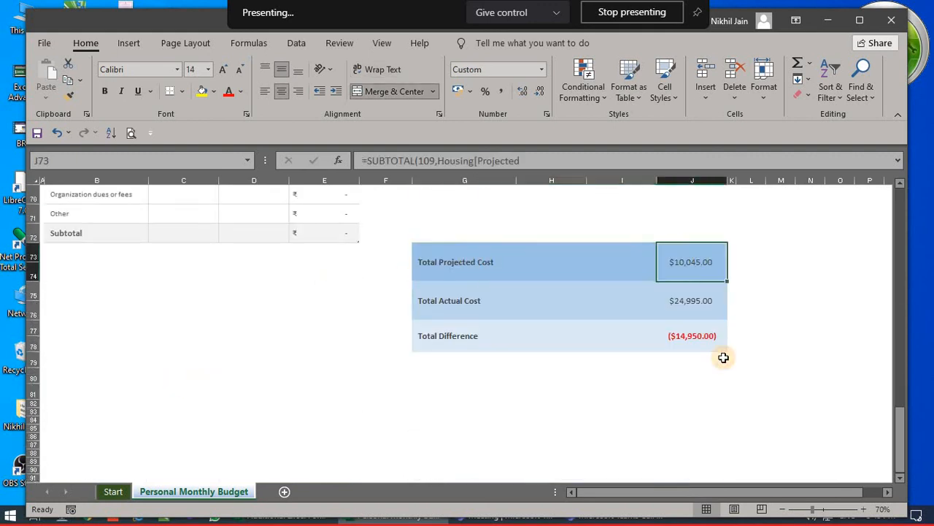
Step: Check the Total Actual Cost formula in J75 and the Total Difference formula in J77 of the cost summary
{"action": "left_click", "coordinate": [407, 294]}
{"action": "left_click", "coordinate": [454, 299]}
{"action": "left_click", "coordinate": [713, 298]}
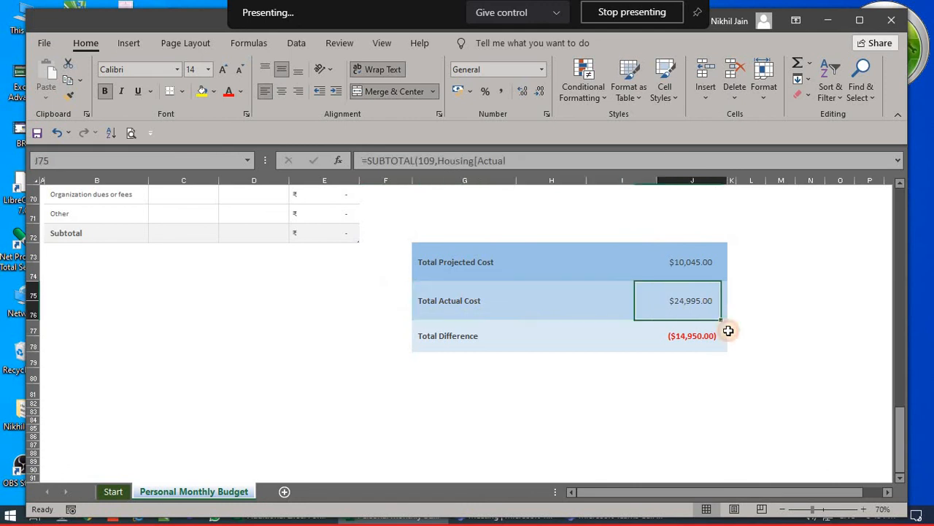
{"action": "left_click", "coordinate": [474, 335]}
{"action": "left_click", "coordinate": [667, 335]}
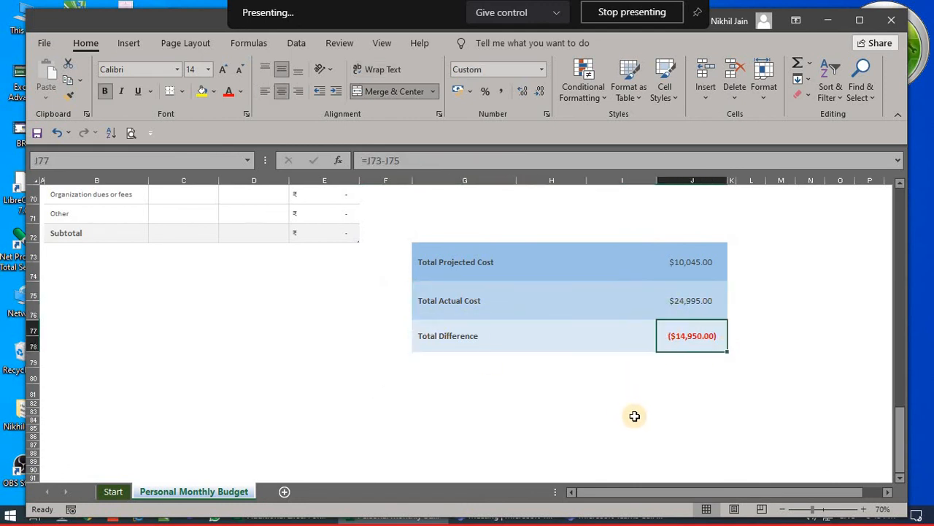
{"action": "scroll", "coordinate": [427, 344], "scroll_direction": "up", "scroll_amount": 3}
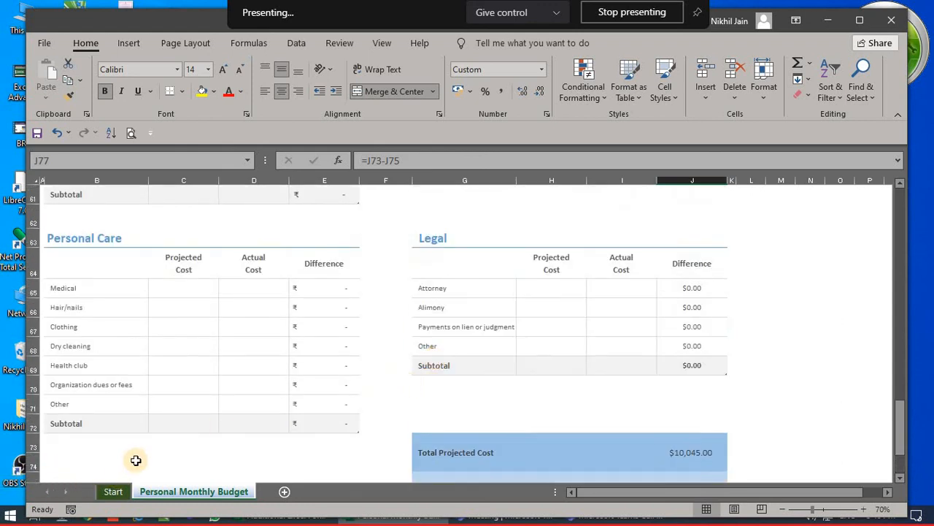
{"action": "scroll", "coordinate": [291, 410], "scroll_direction": "up", "scroll_amount": 18}
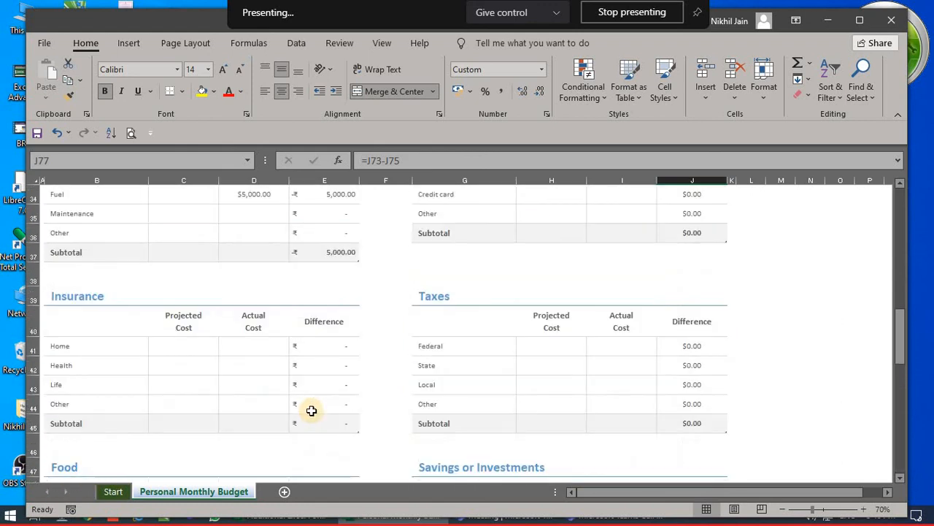
{"action": "scroll", "coordinate": [340, 442], "scroll_direction": "up", "scroll_amount": 2}
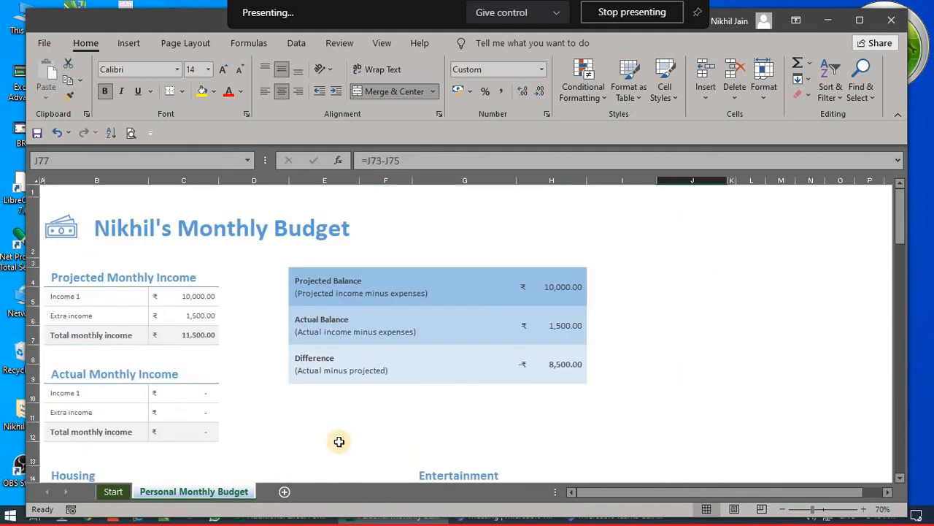
Step: Browse the full gallery of new workbook templates, down to the loan calculator and project planners, and return to the budget sheet
{"action": "key", "text": "alt+f"}
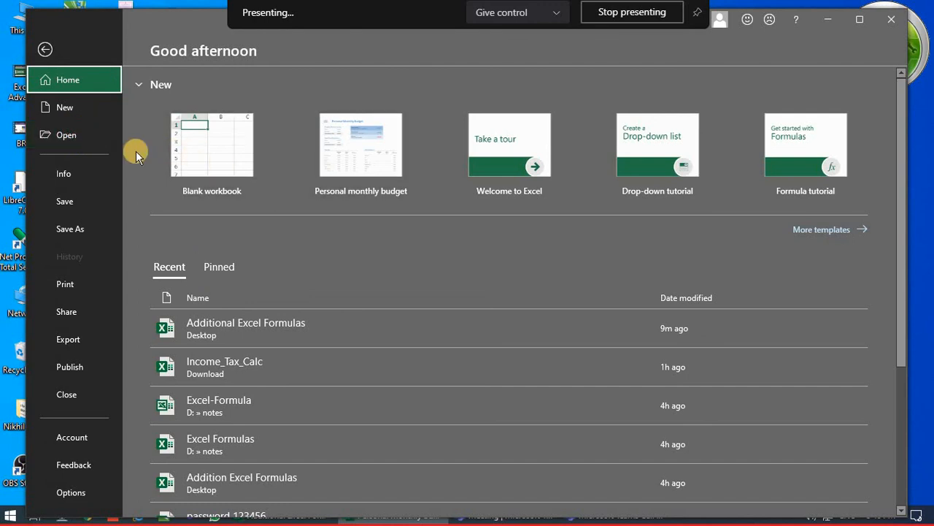
{"action": "left_click", "coordinate": [834, 228]}
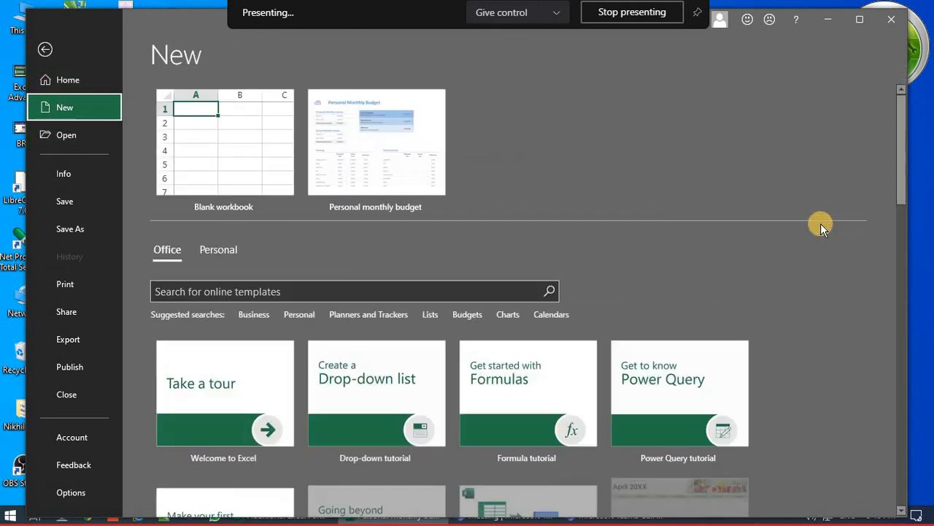
{"action": "left_click", "coordinate": [233, 291]}
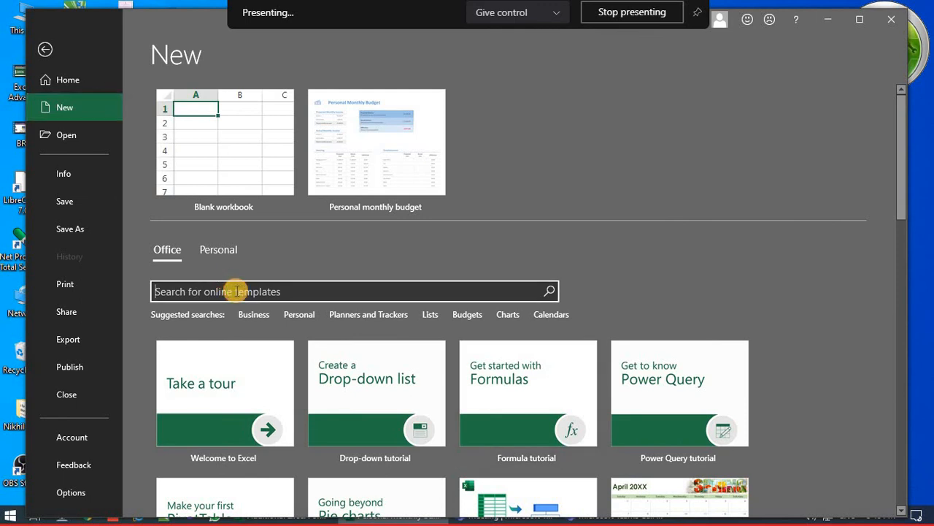
{"action": "scroll", "coordinate": [237, 290], "scroll_direction": "down", "scroll_amount": 2}
{"action": "scroll", "coordinate": [237, 291], "scroll_direction": "down", "scroll_amount": 1}
{"action": "scroll", "coordinate": [236, 291], "scroll_direction": "down", "scroll_amount": 10}
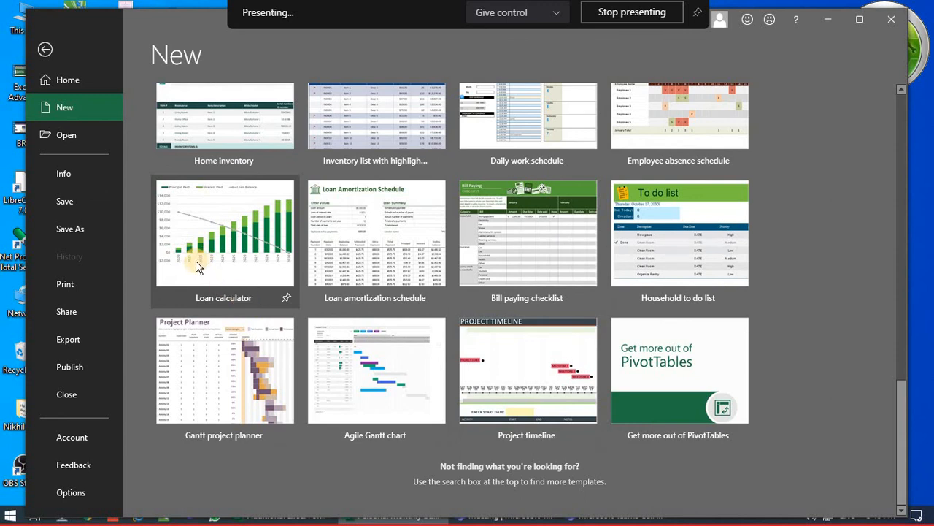
{"action": "key", "text": "Escape"}
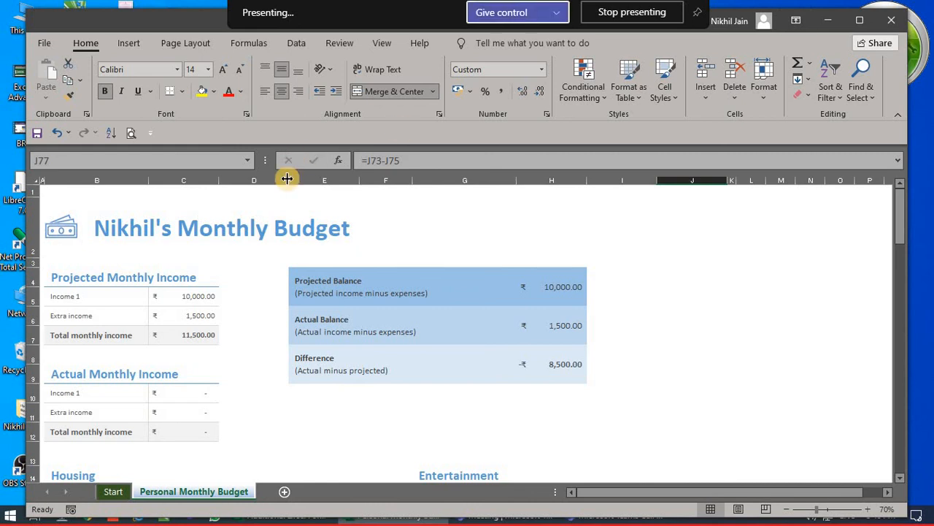
Step: Minimize both open workbooks and stop presenting the screen in the Microsoft Teams meeting
{"action": "left_click", "coordinate": [825, 24]}
{"action": "left_click", "coordinate": [825, 22]}
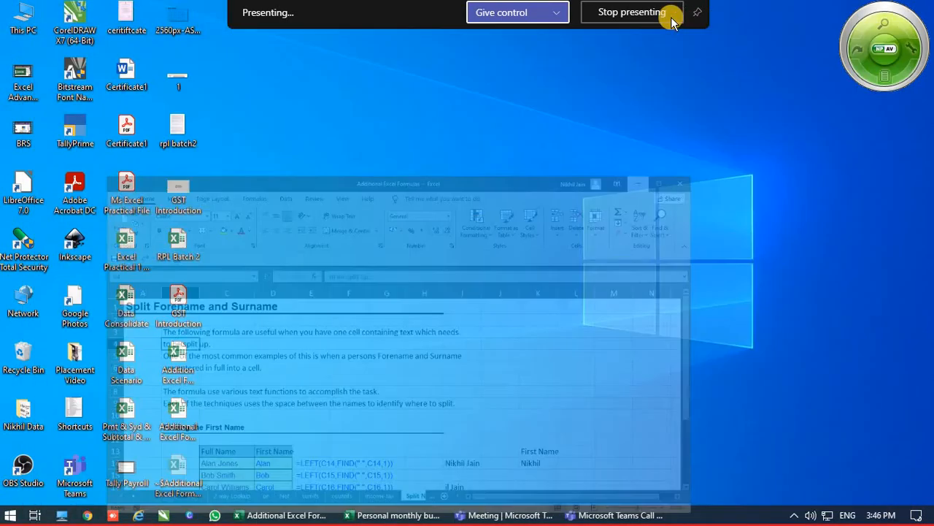
{"action": "left_click", "coordinate": [632, 13]}
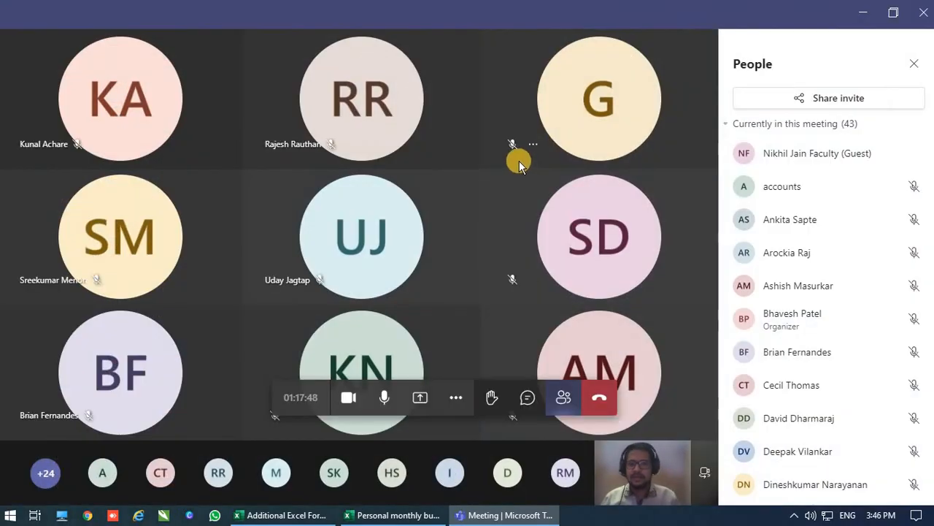